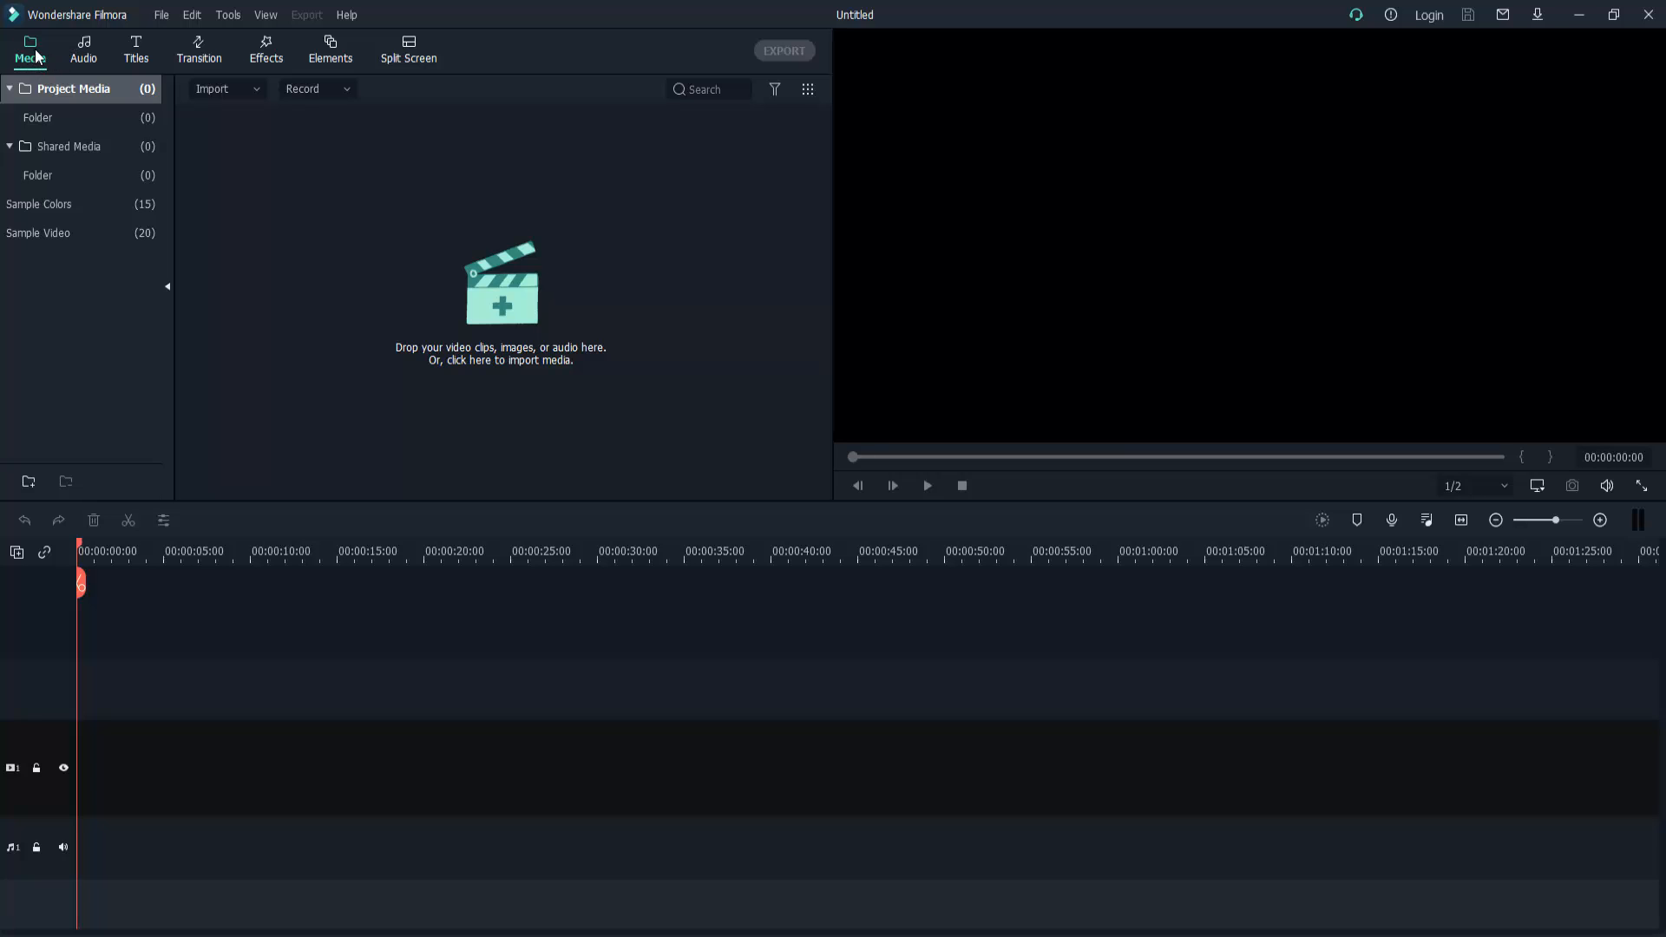
Look through the audio, title, transition, effect and element libraries, and examine the available split screen layouts
click(86, 48)
click(132, 56)
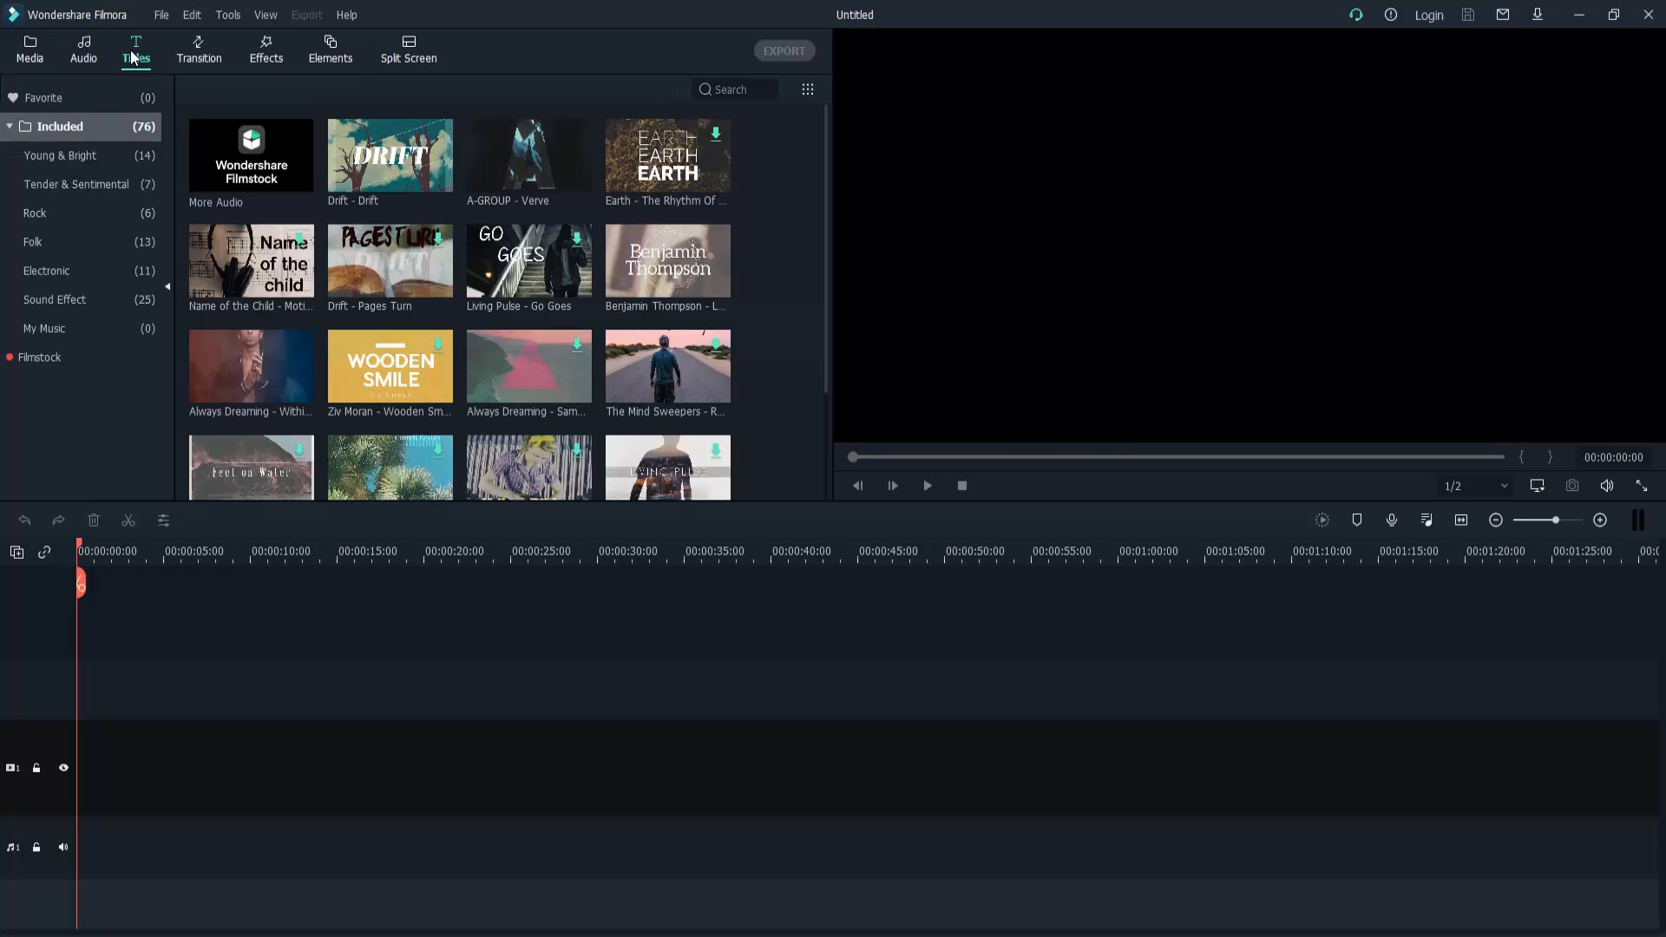
click(213, 61)
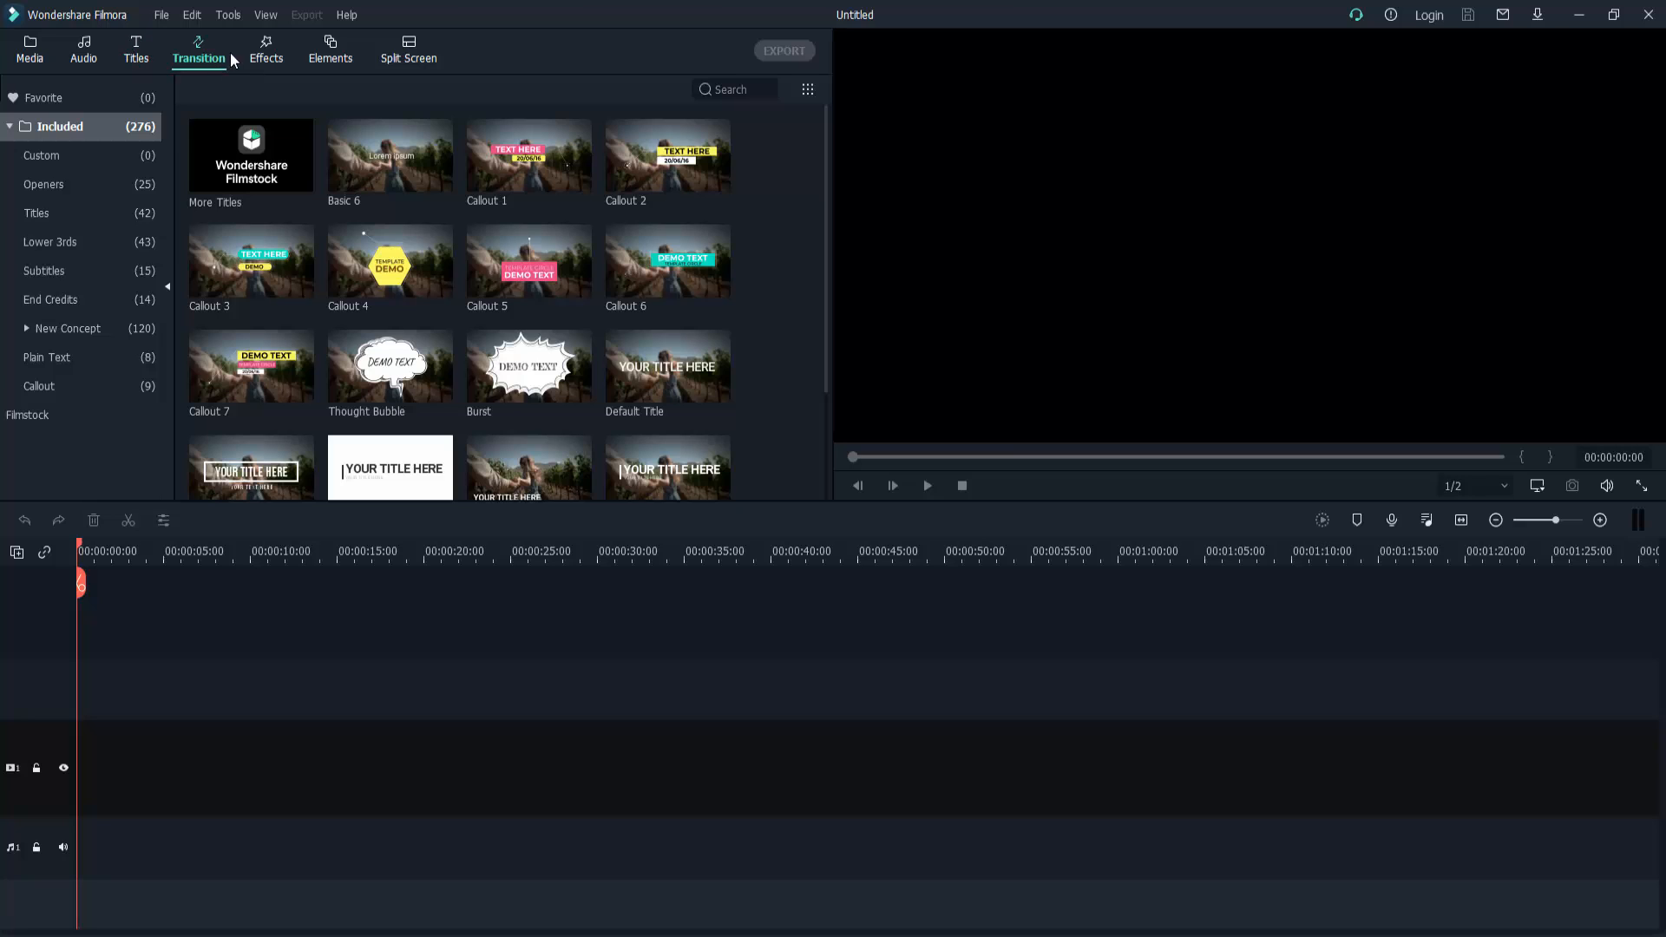
click(267, 54)
click(336, 50)
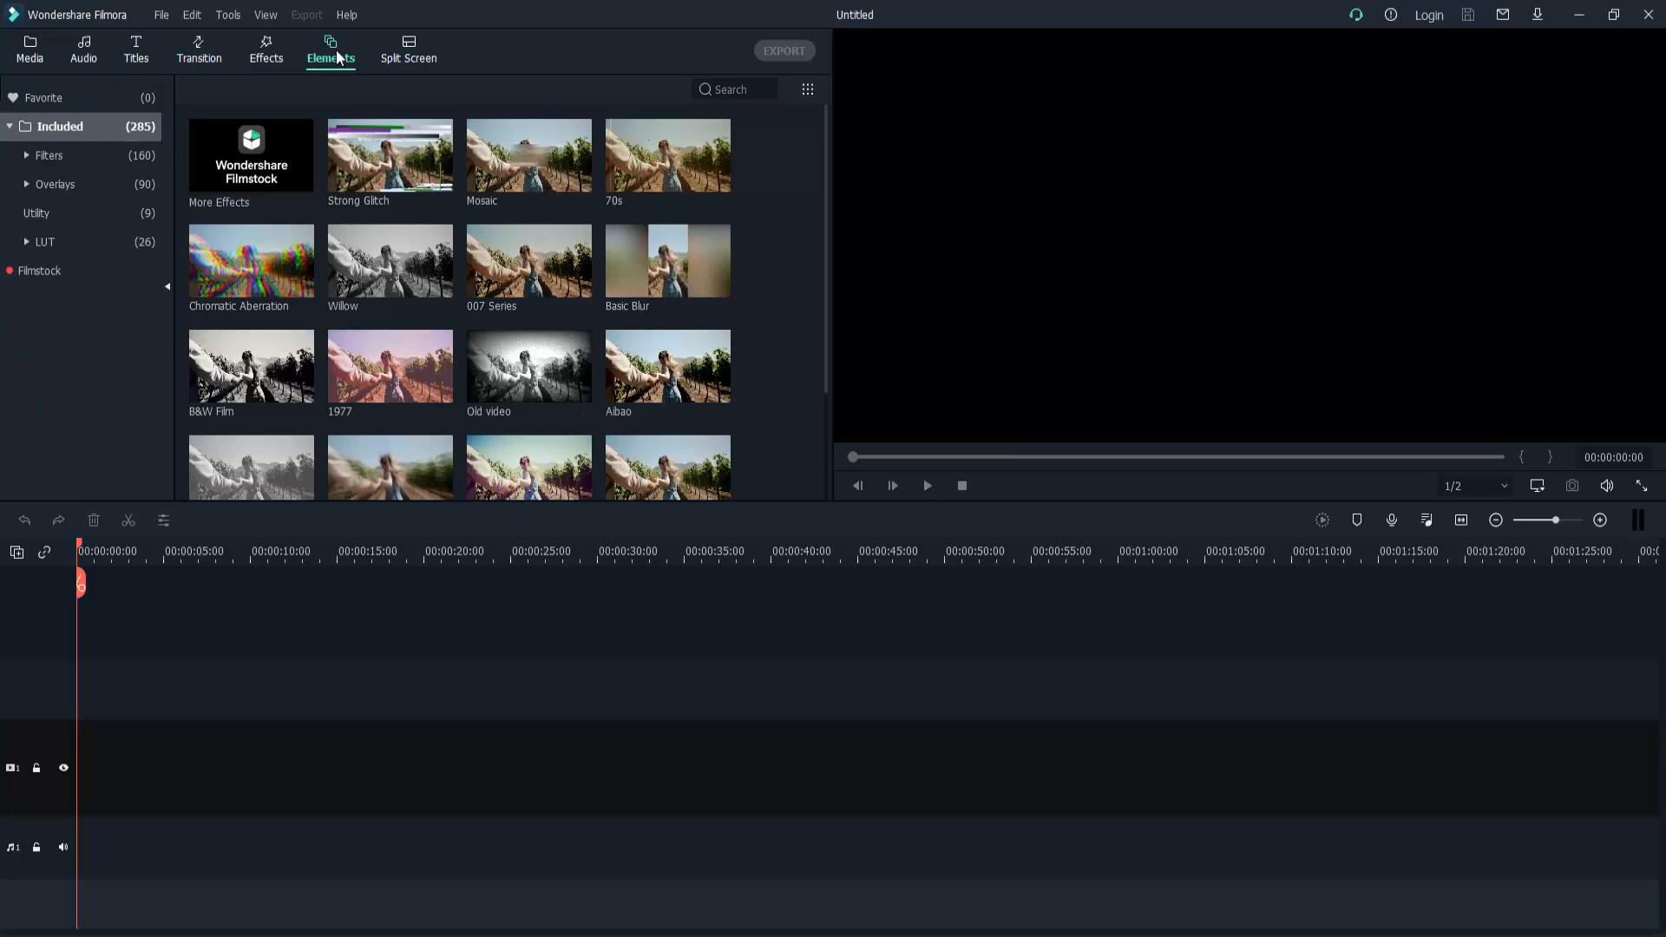
click(402, 50)
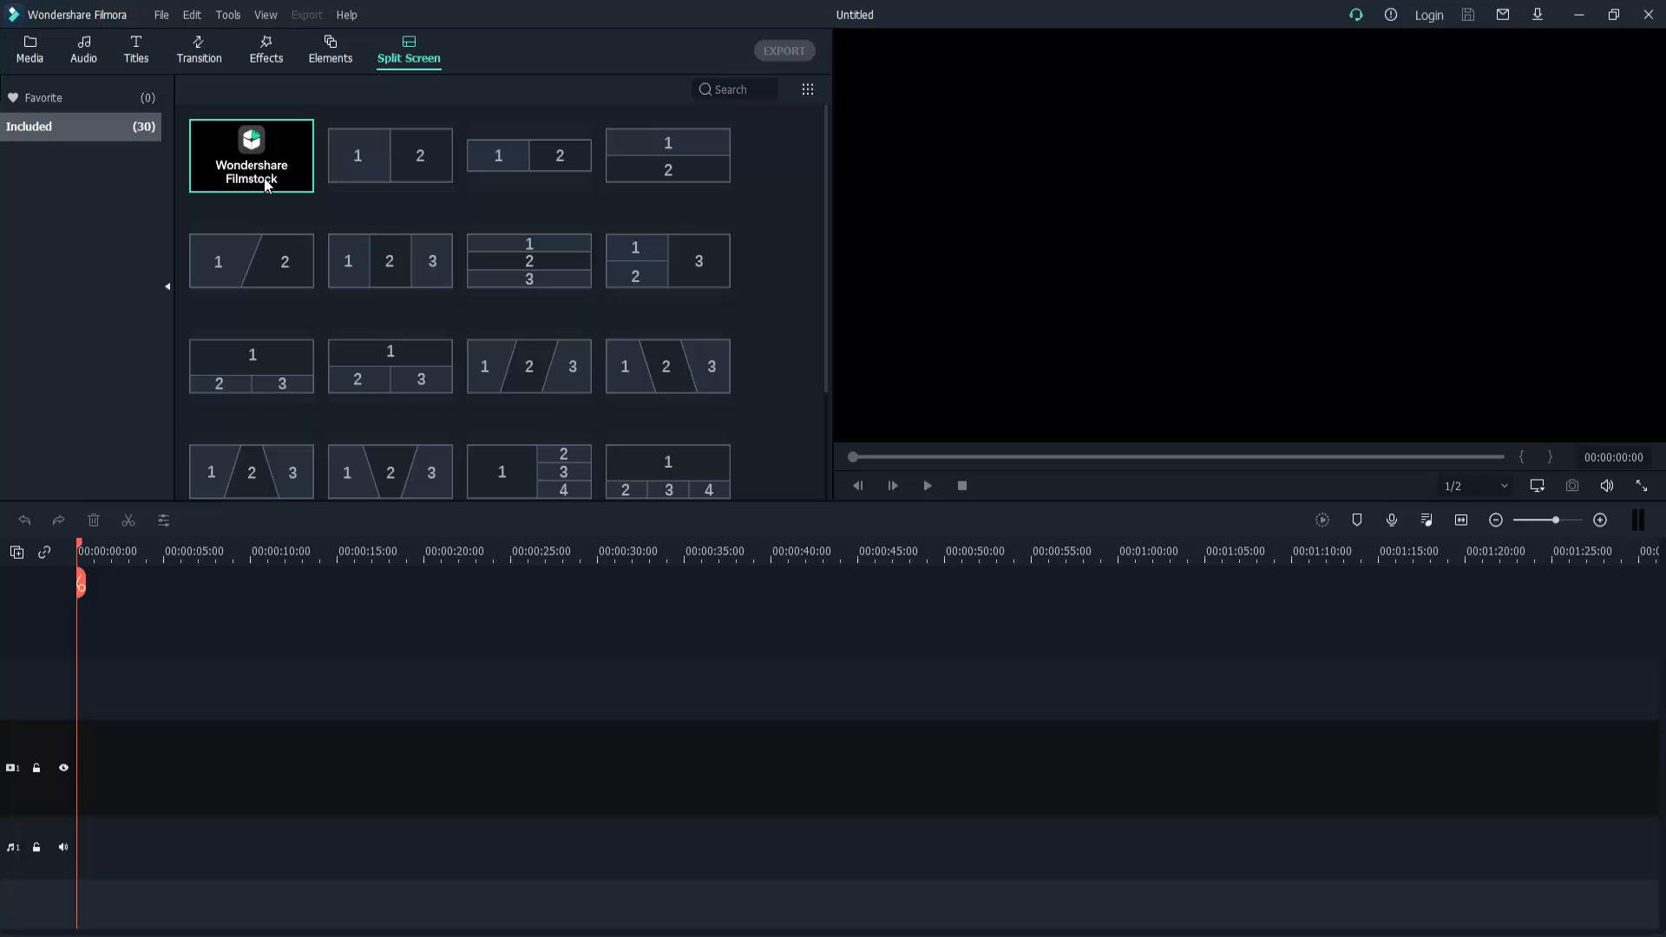
scroll(607, 356, down, 5)
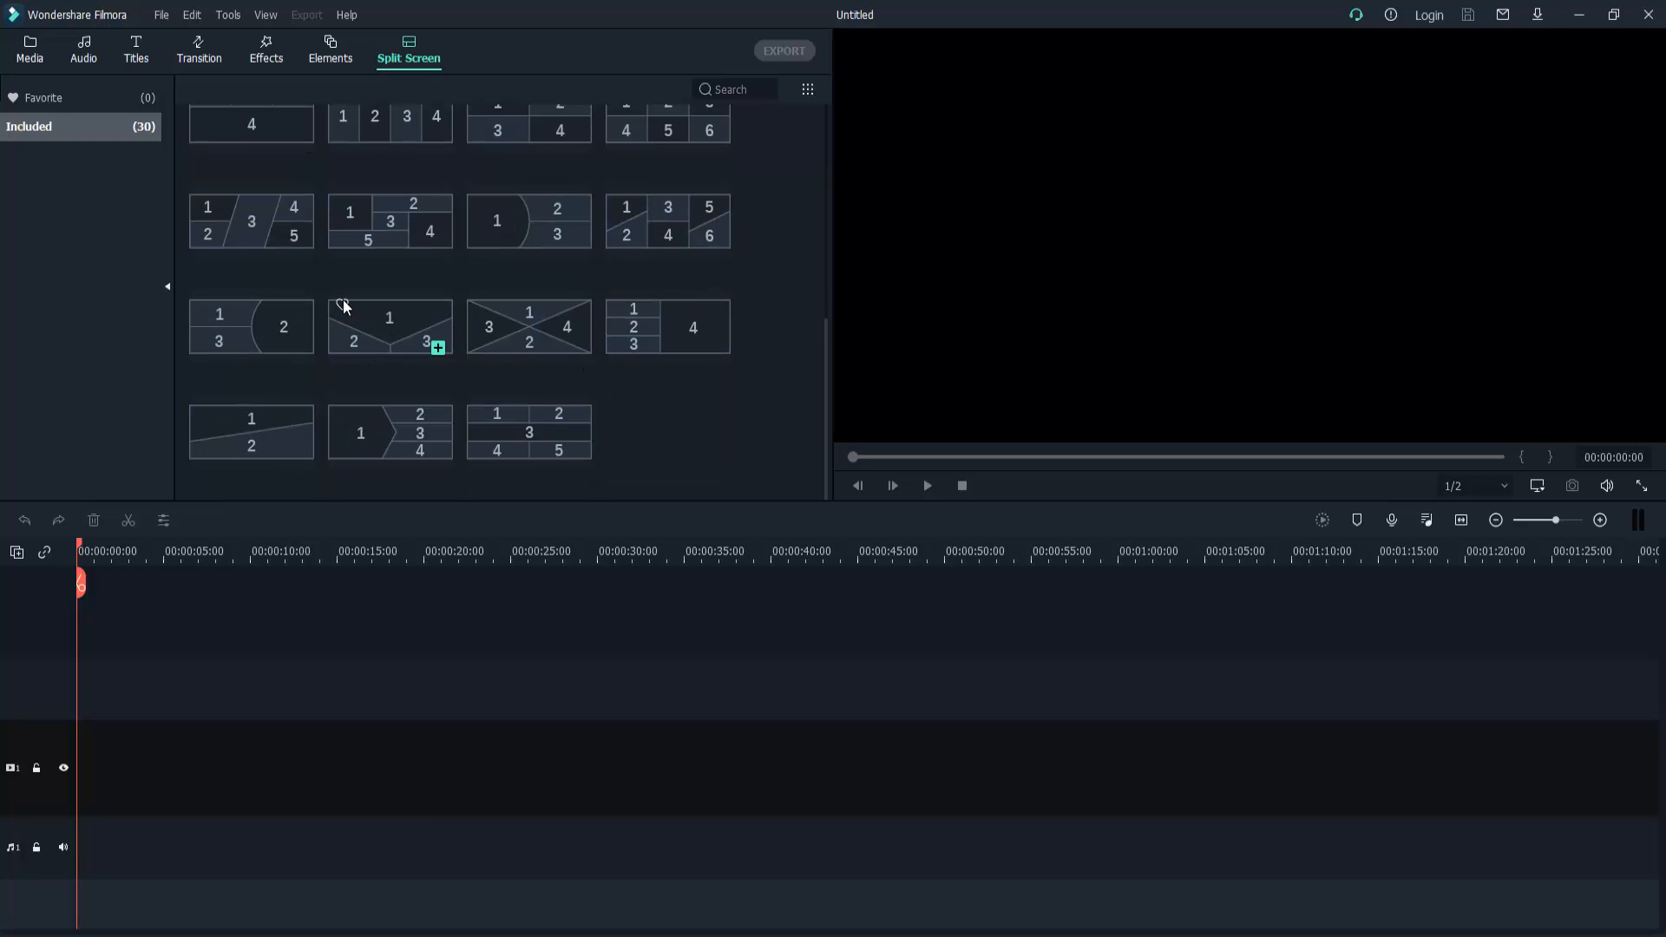
Browse the included elements and preview Element Handdrawn 7, Tutorial Element Black 13 and Element Love 5
click(330, 54)
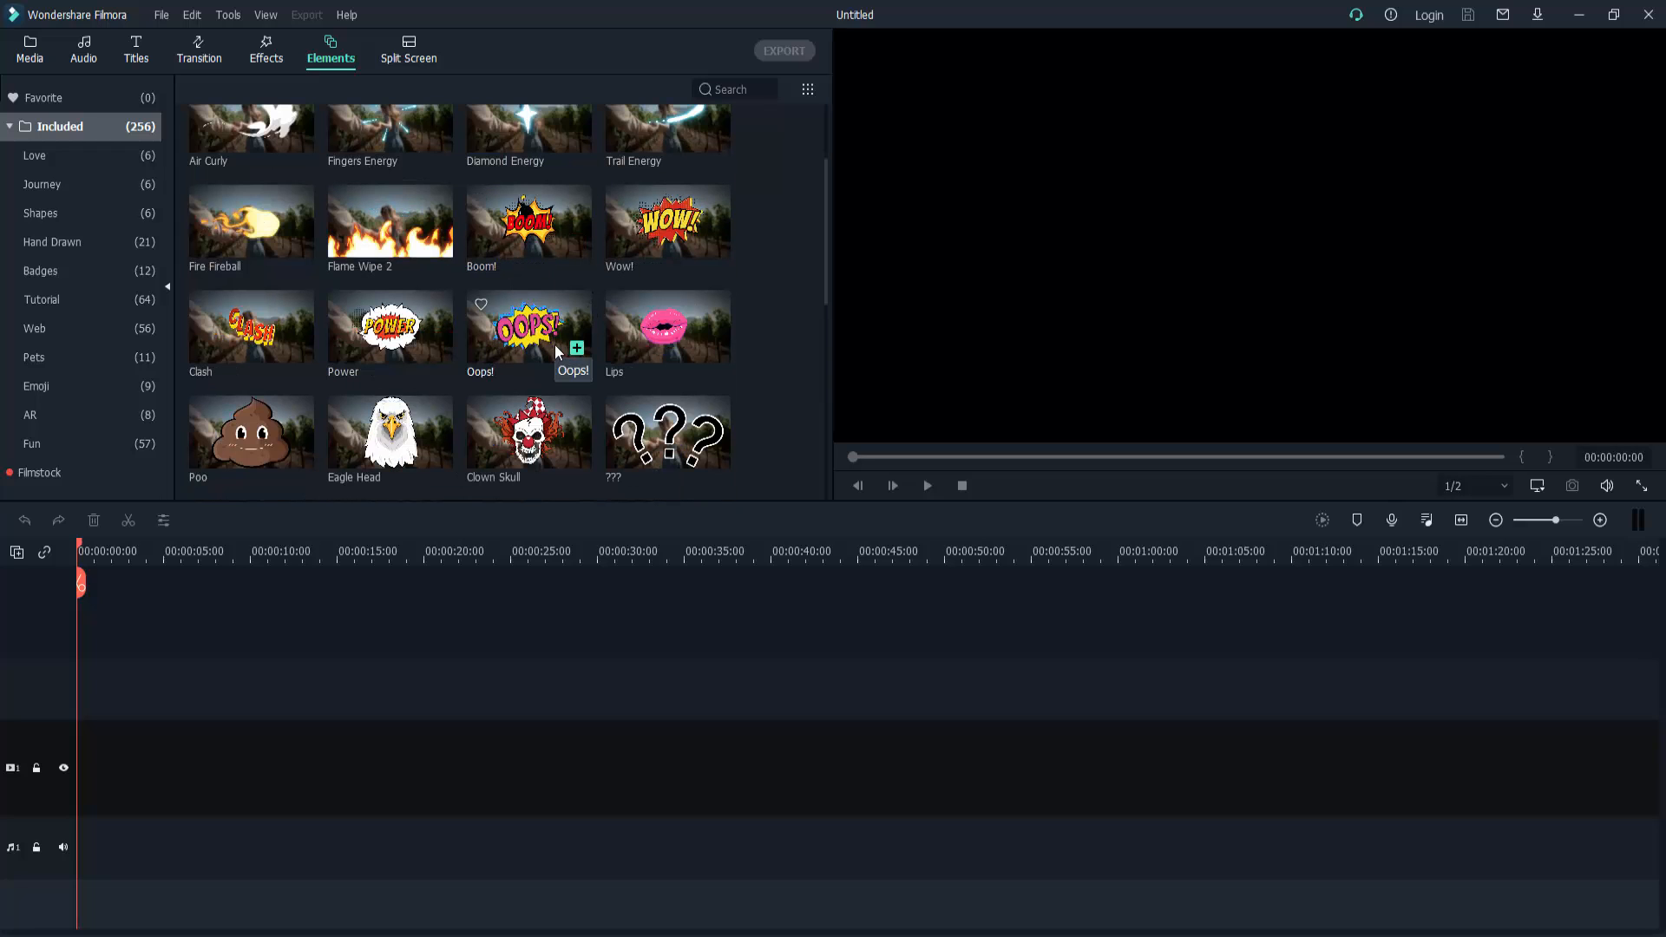
scroll(569, 355, down, 10)
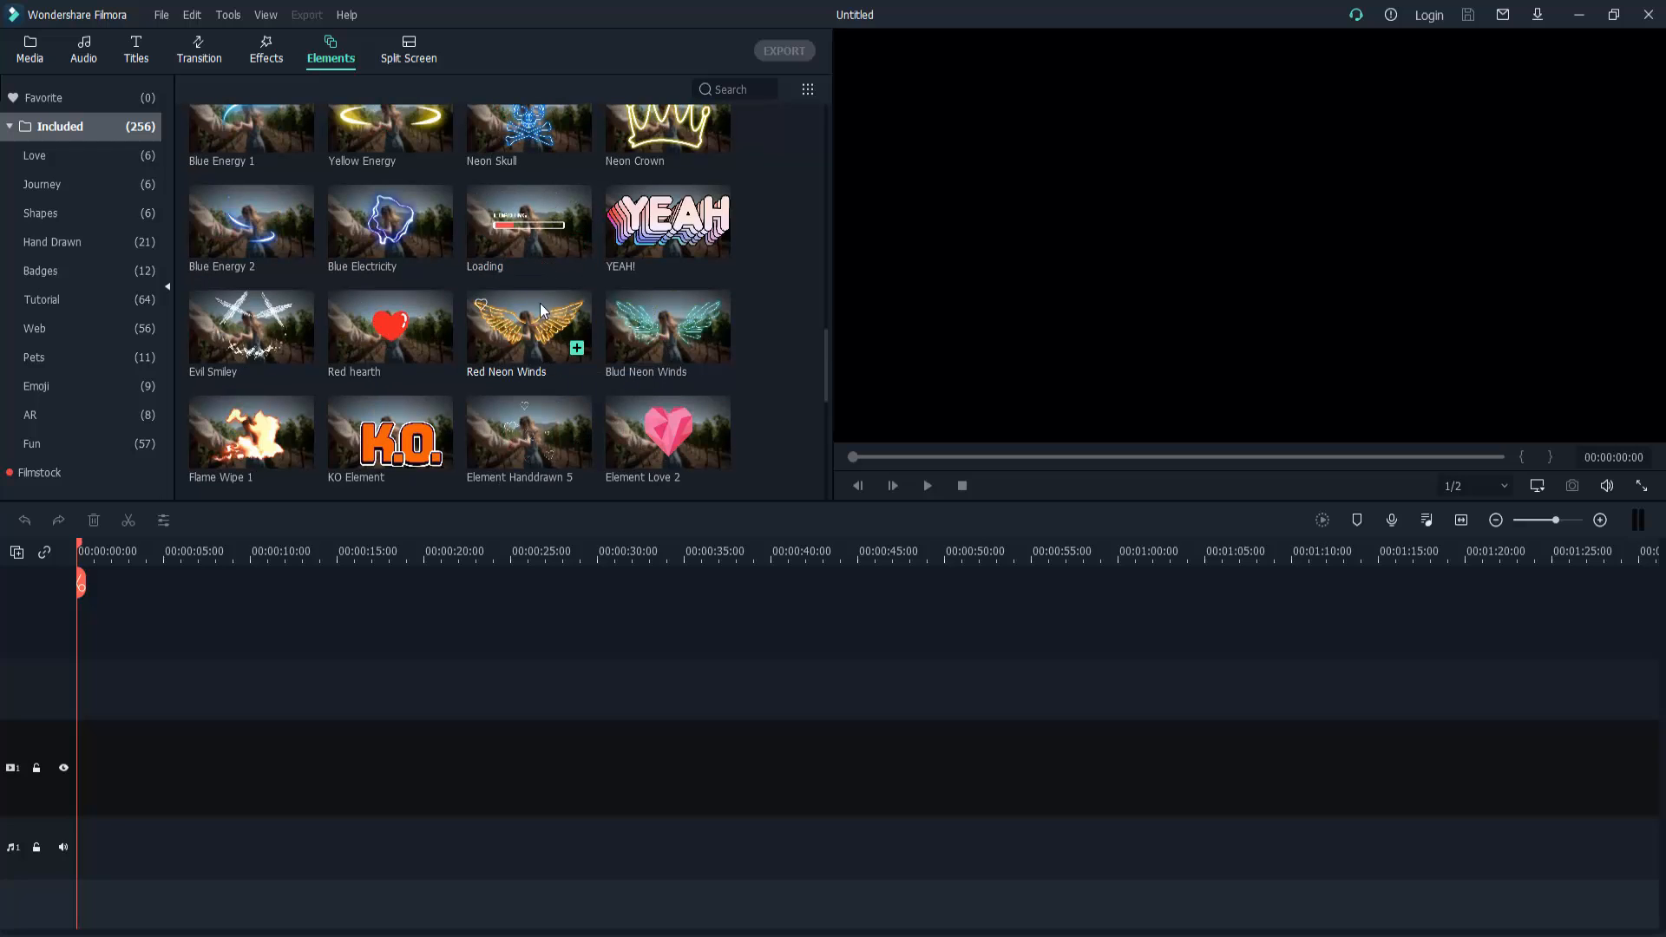
scroll(569, 357, down, 10)
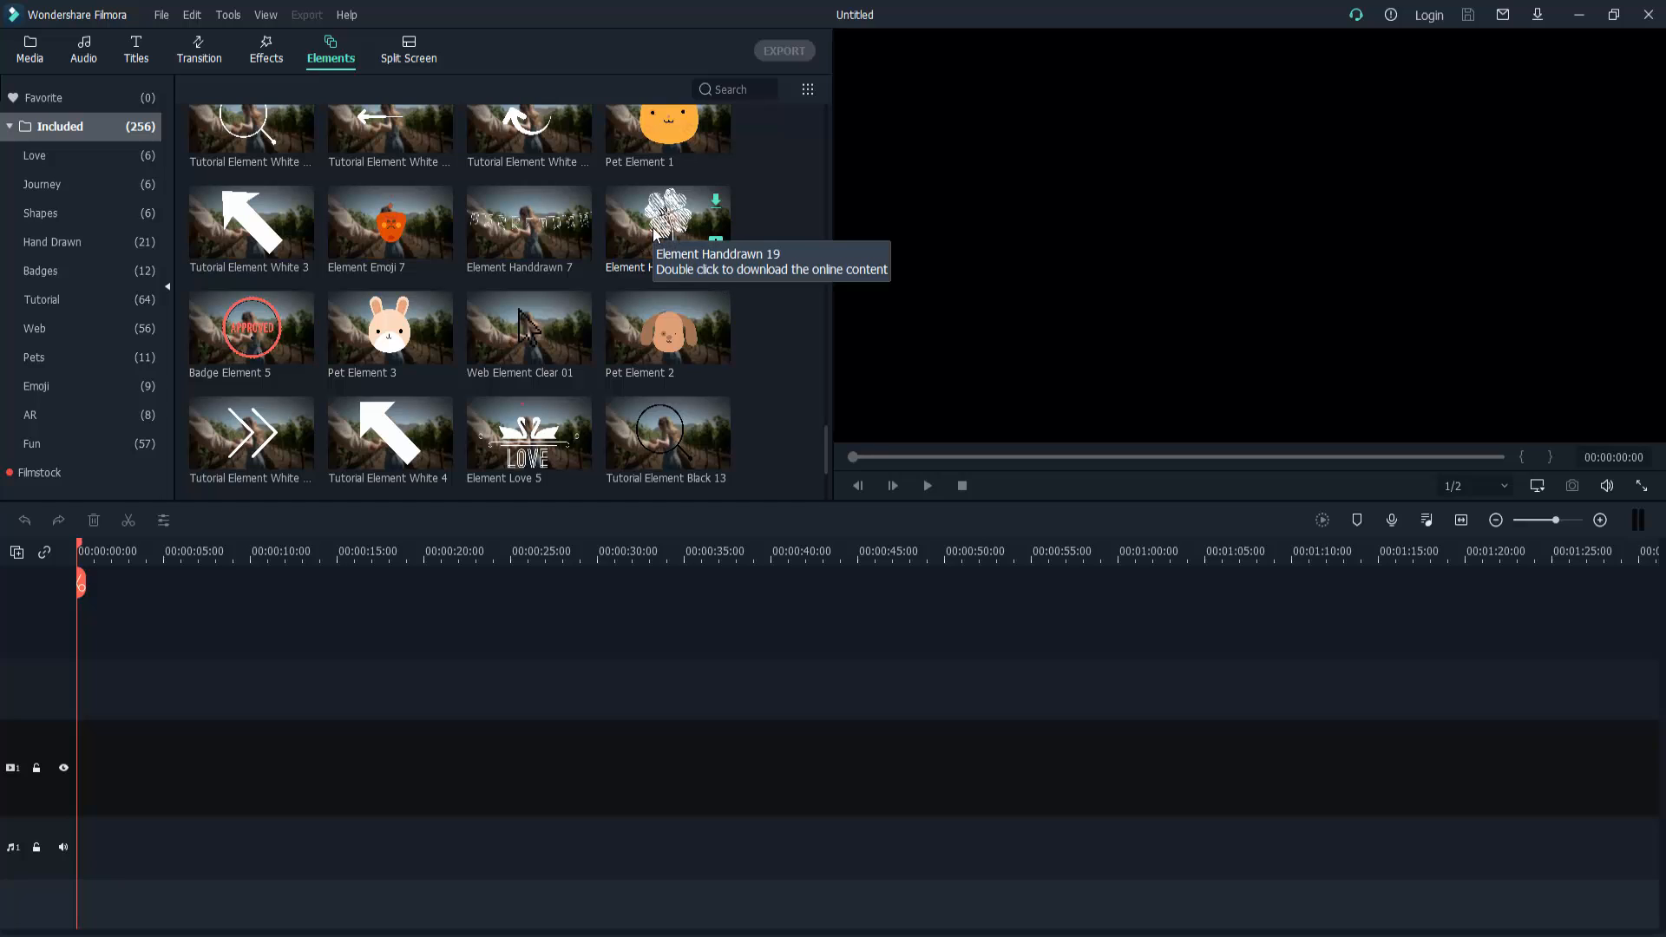
click(528, 225)
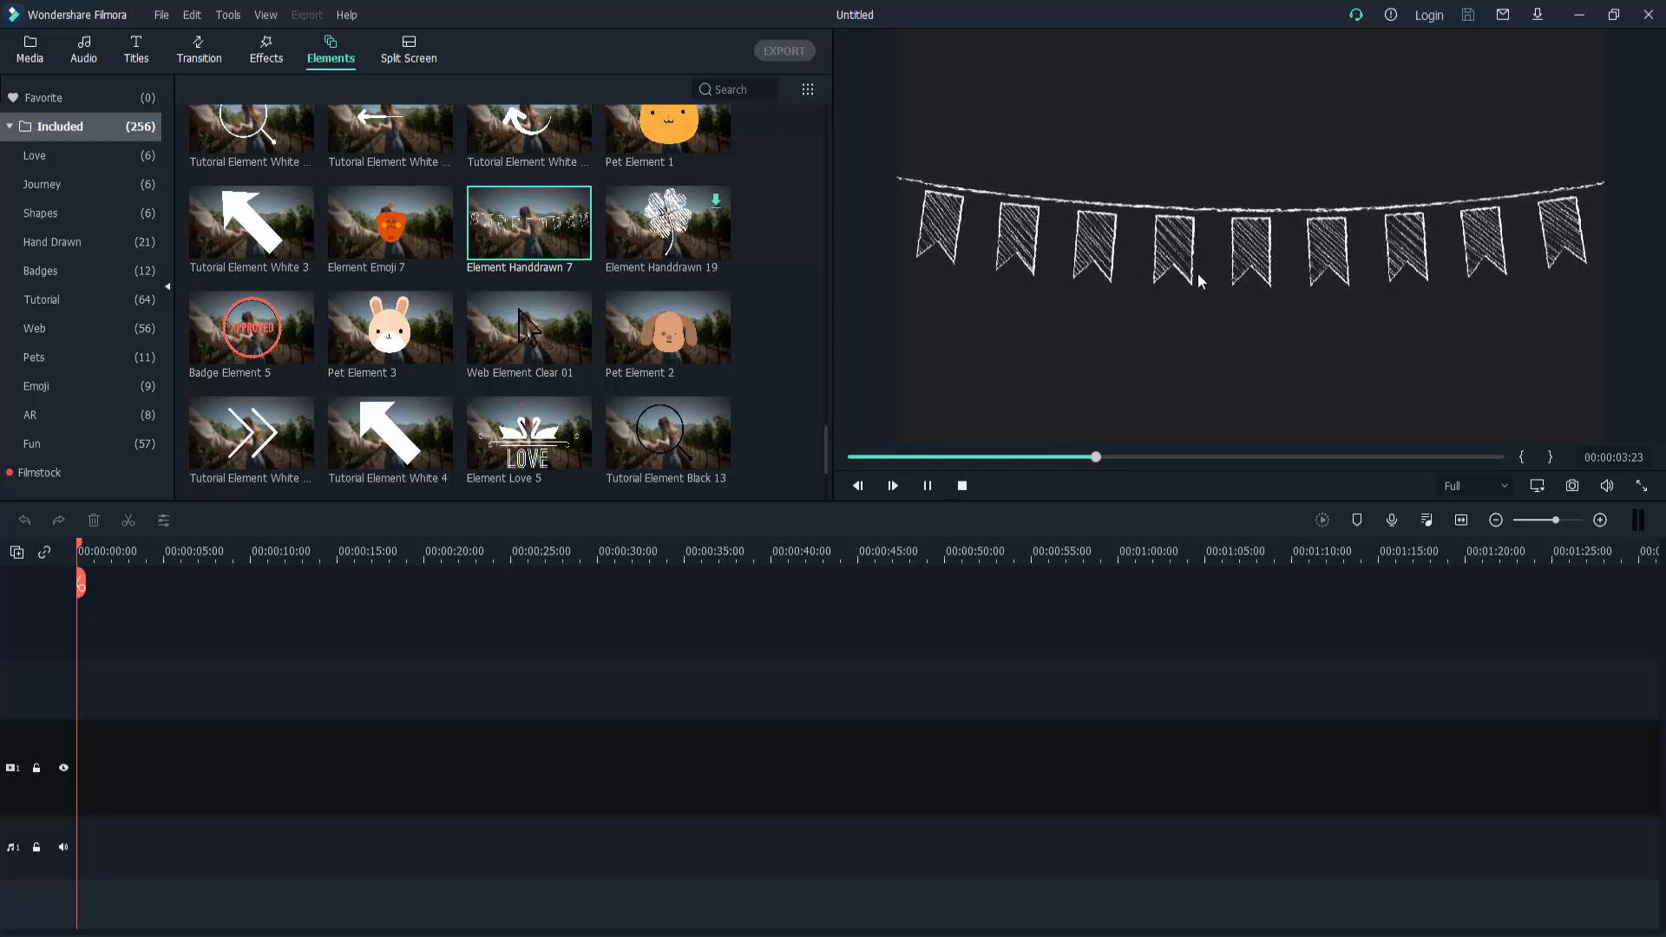
click(678, 413)
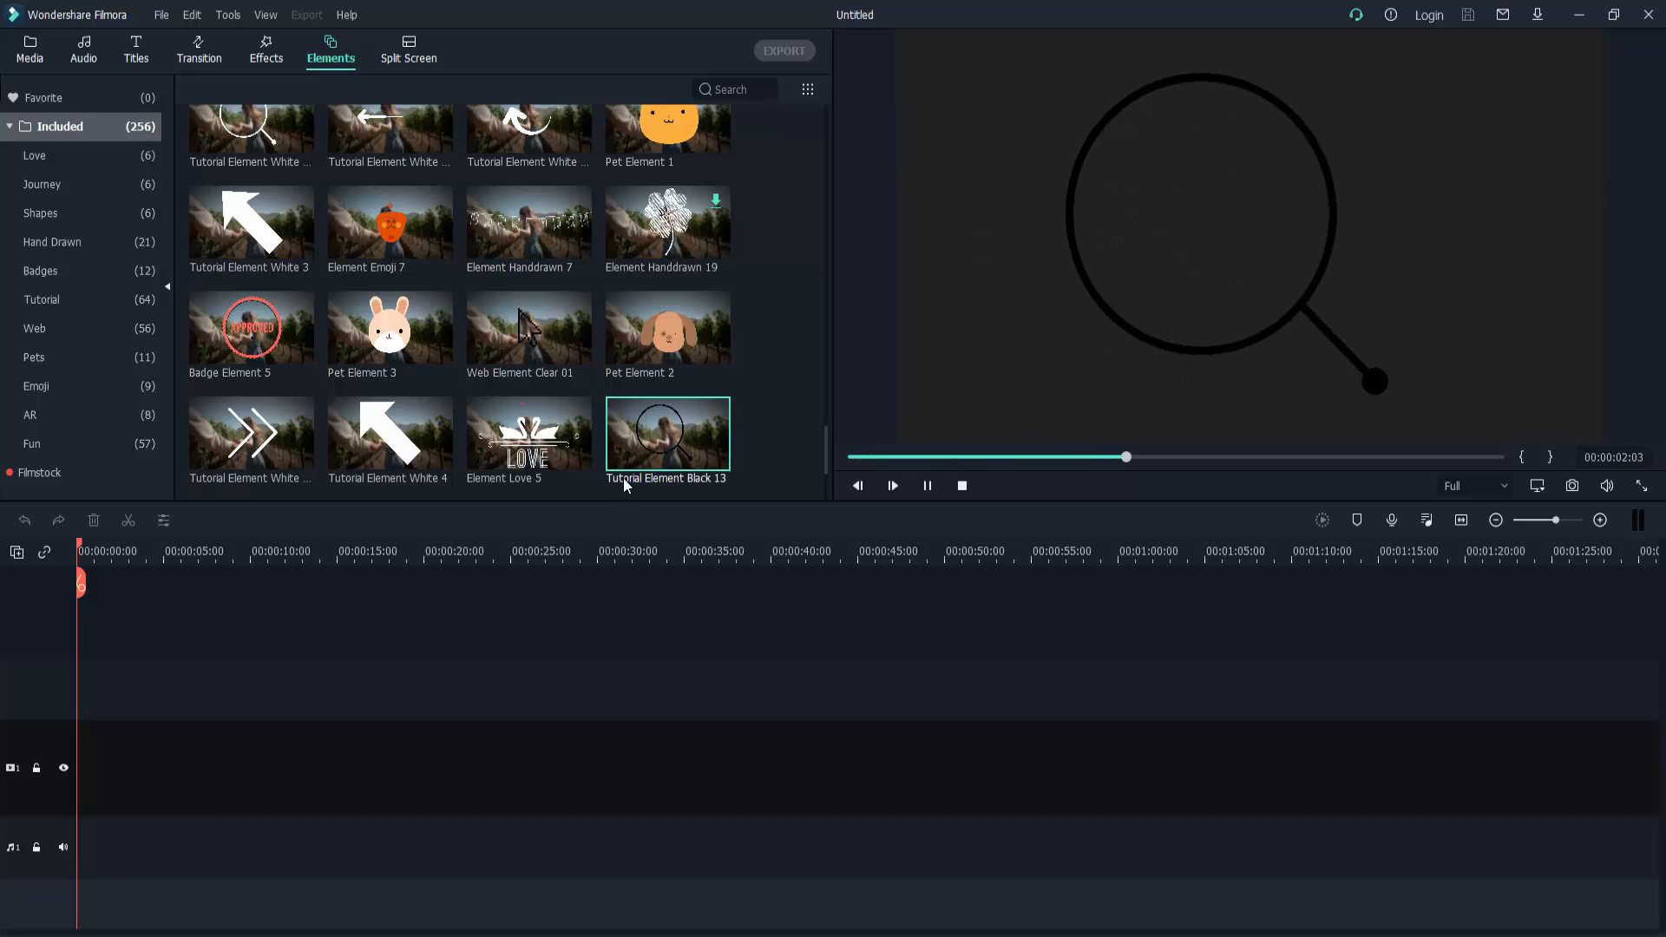
click(579, 477)
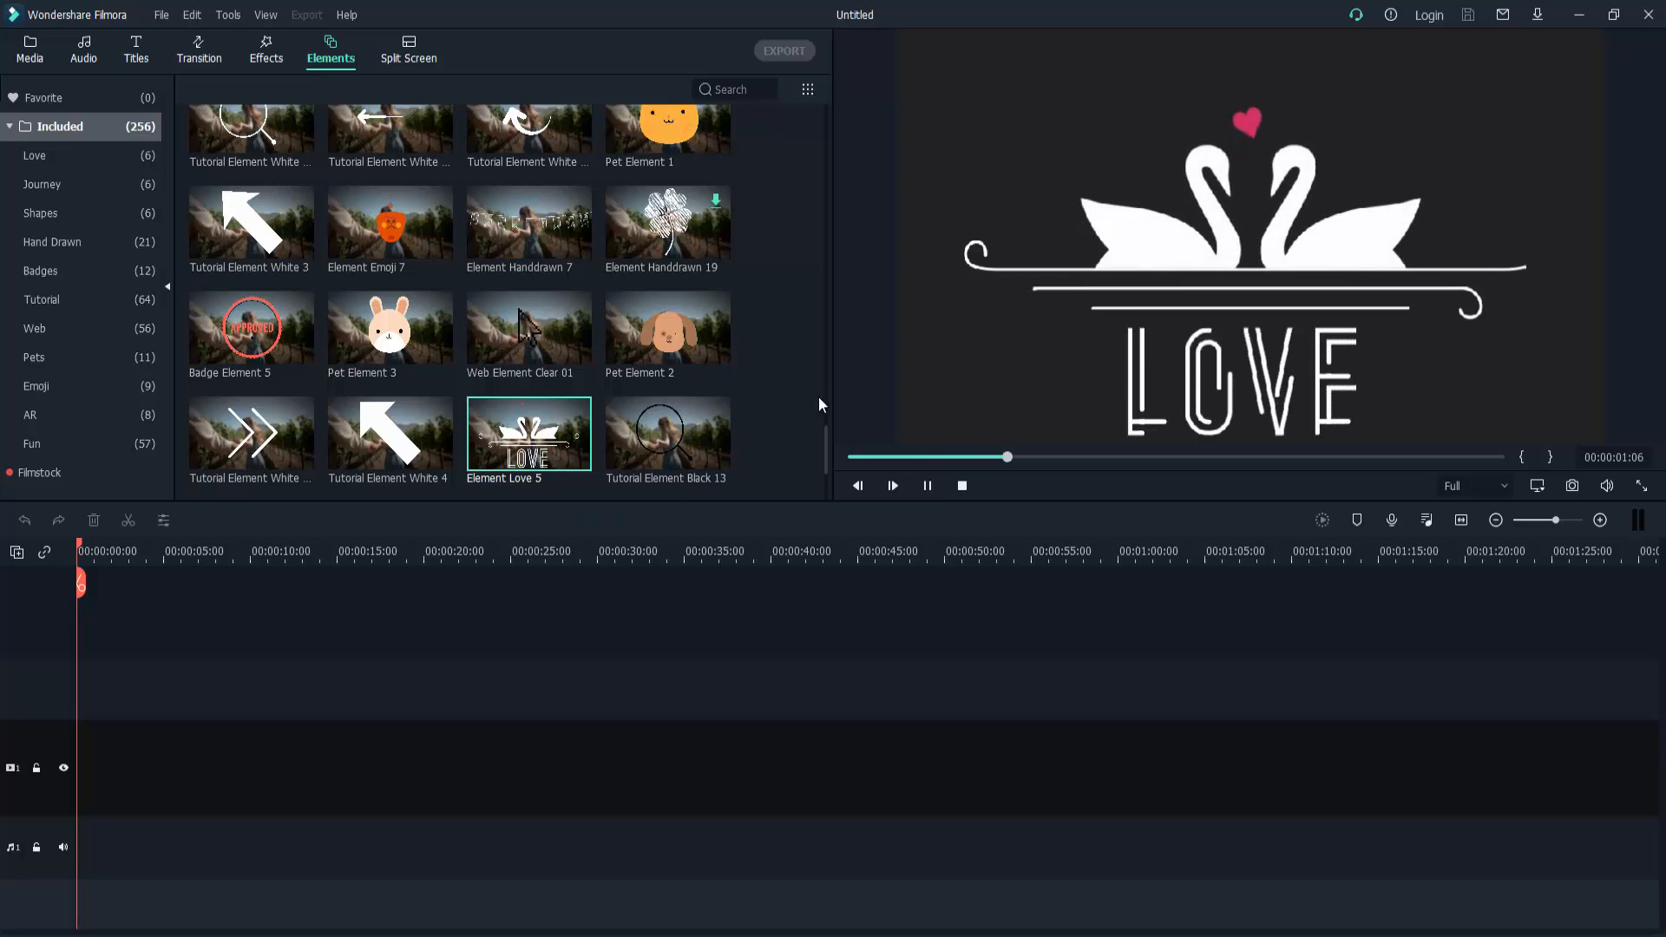
Browse the included effects and preview Jigsaw D, Grey and Bad TV Signal
click(269, 56)
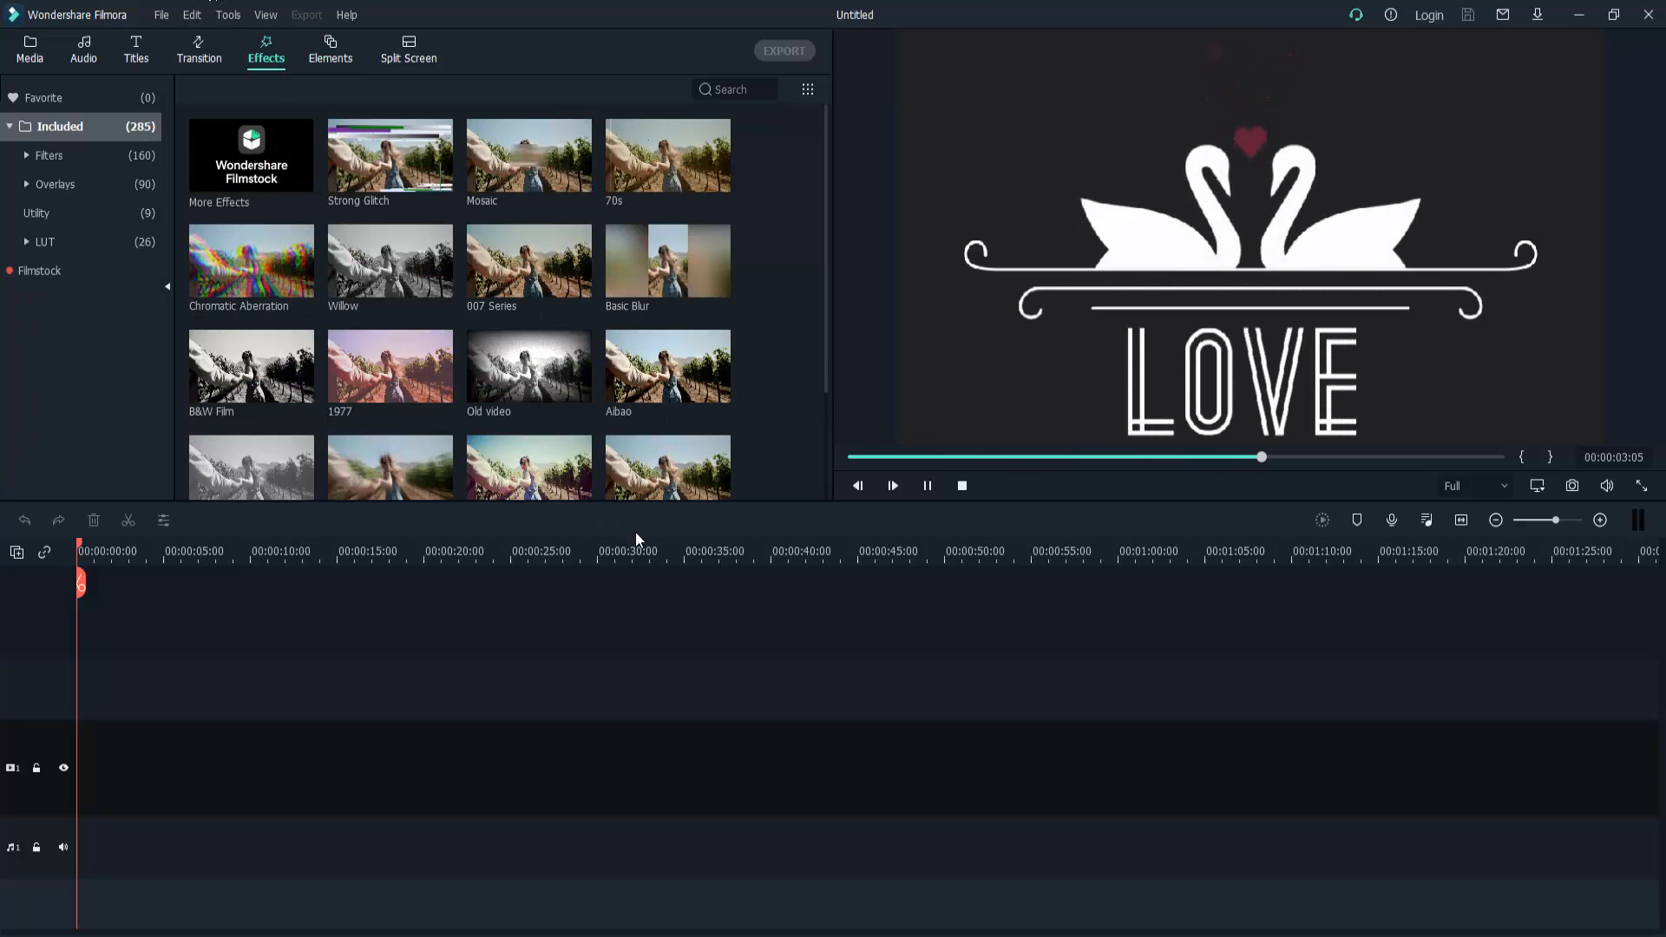
scroll(521, 368, down, 5)
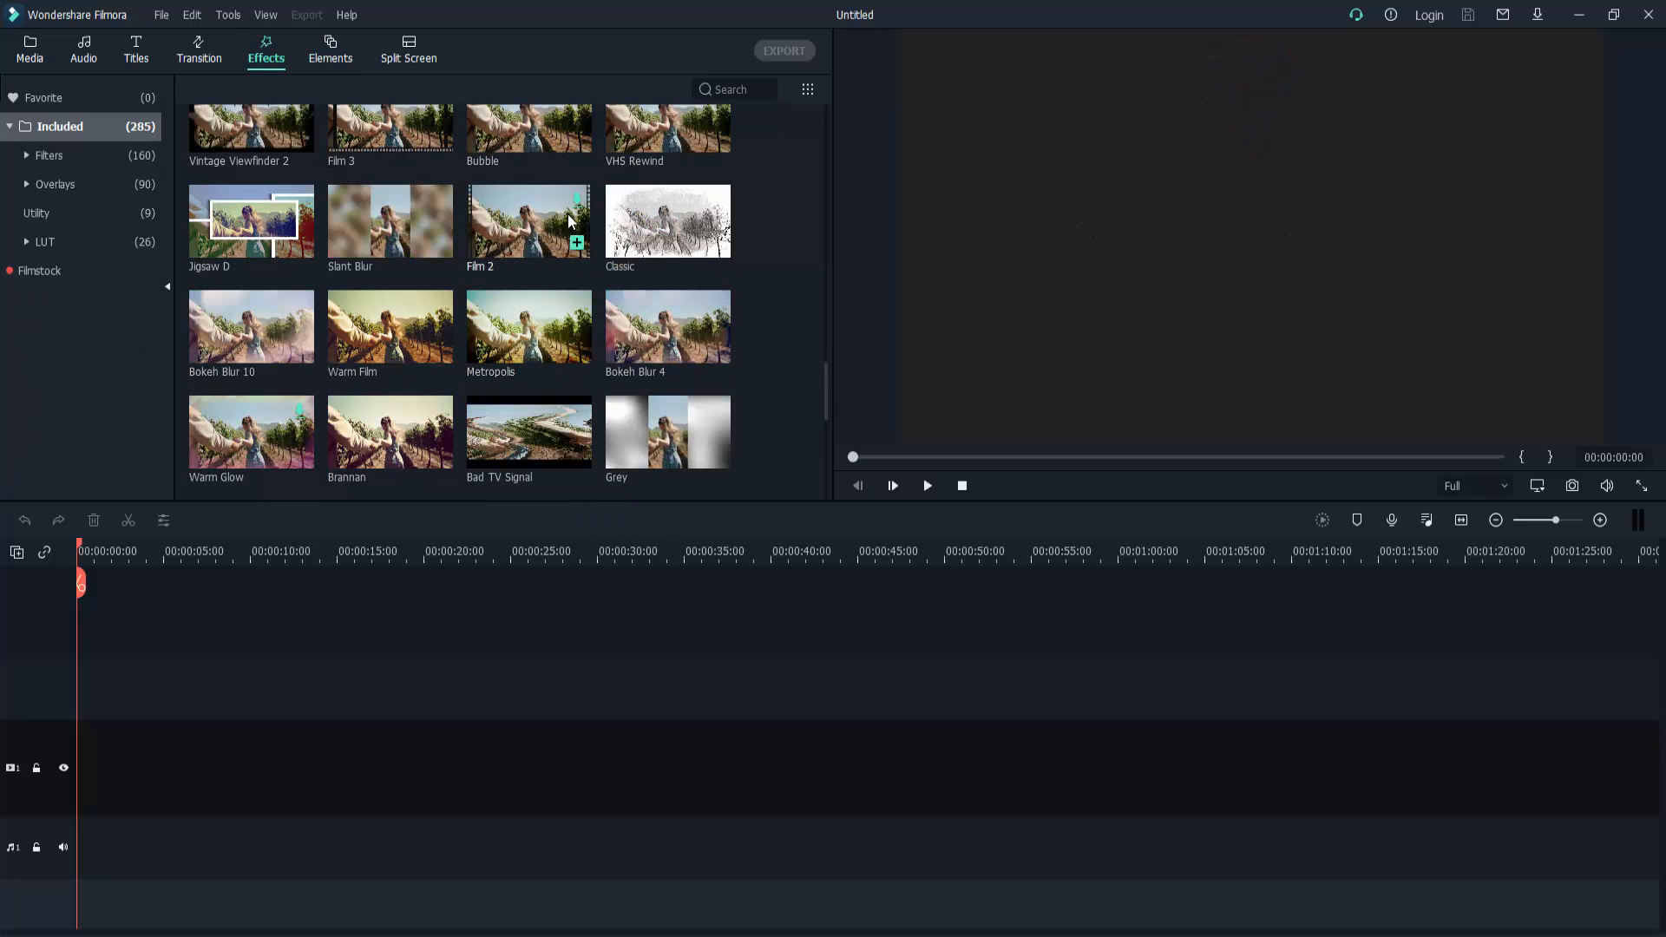
click(259, 219)
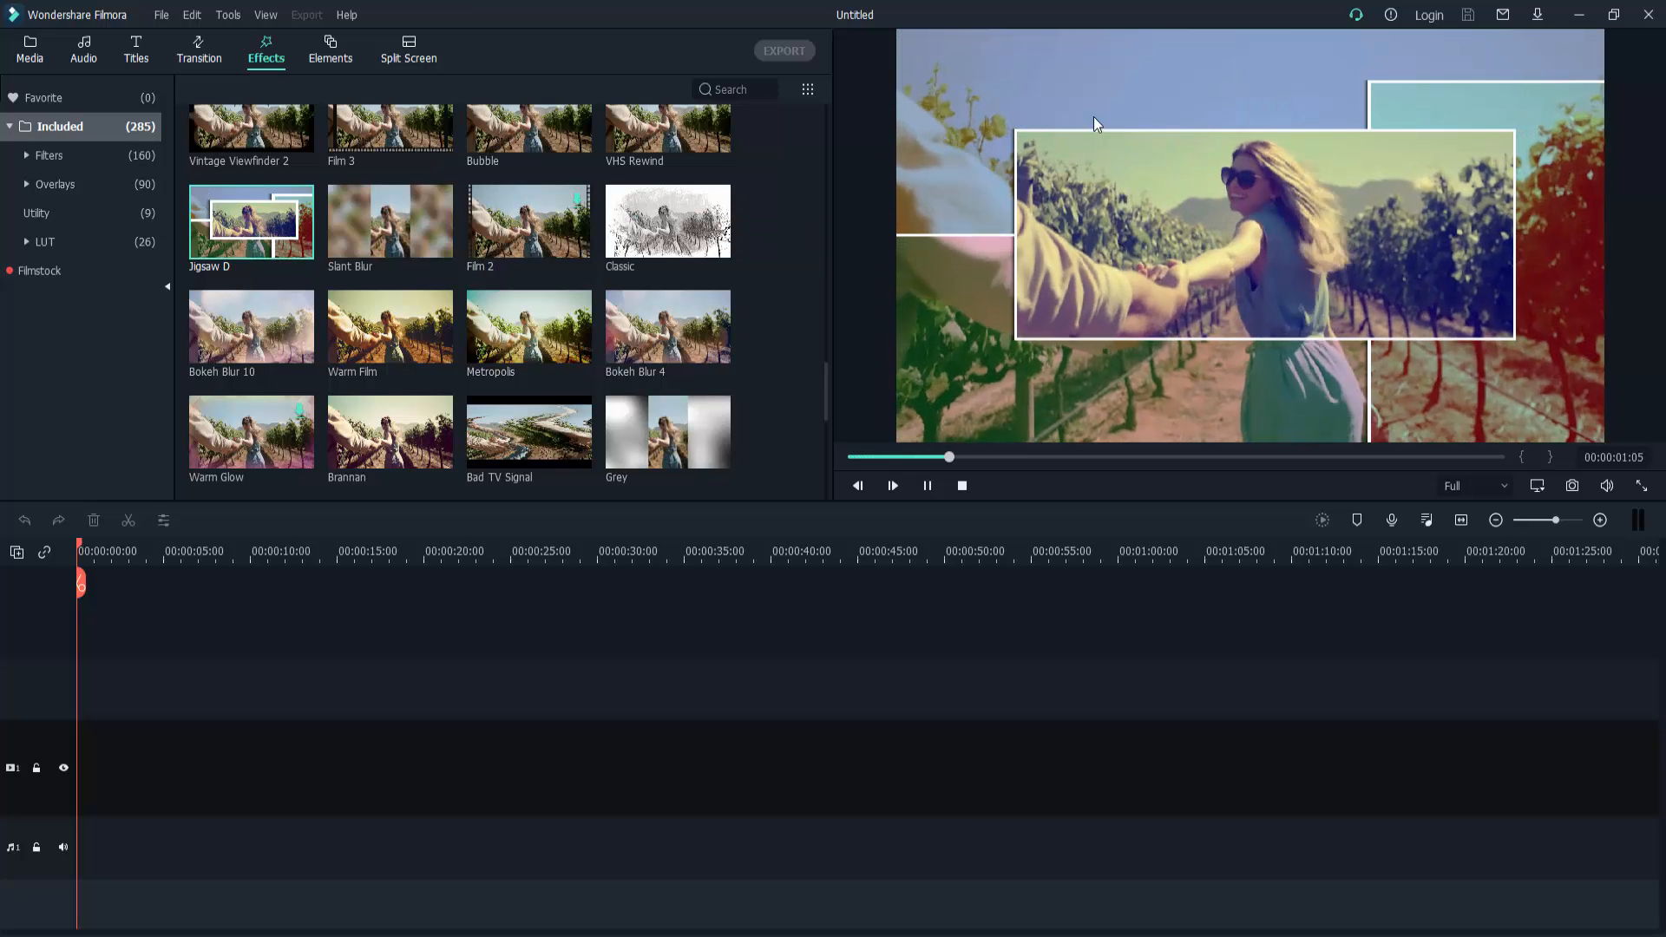
click(673, 436)
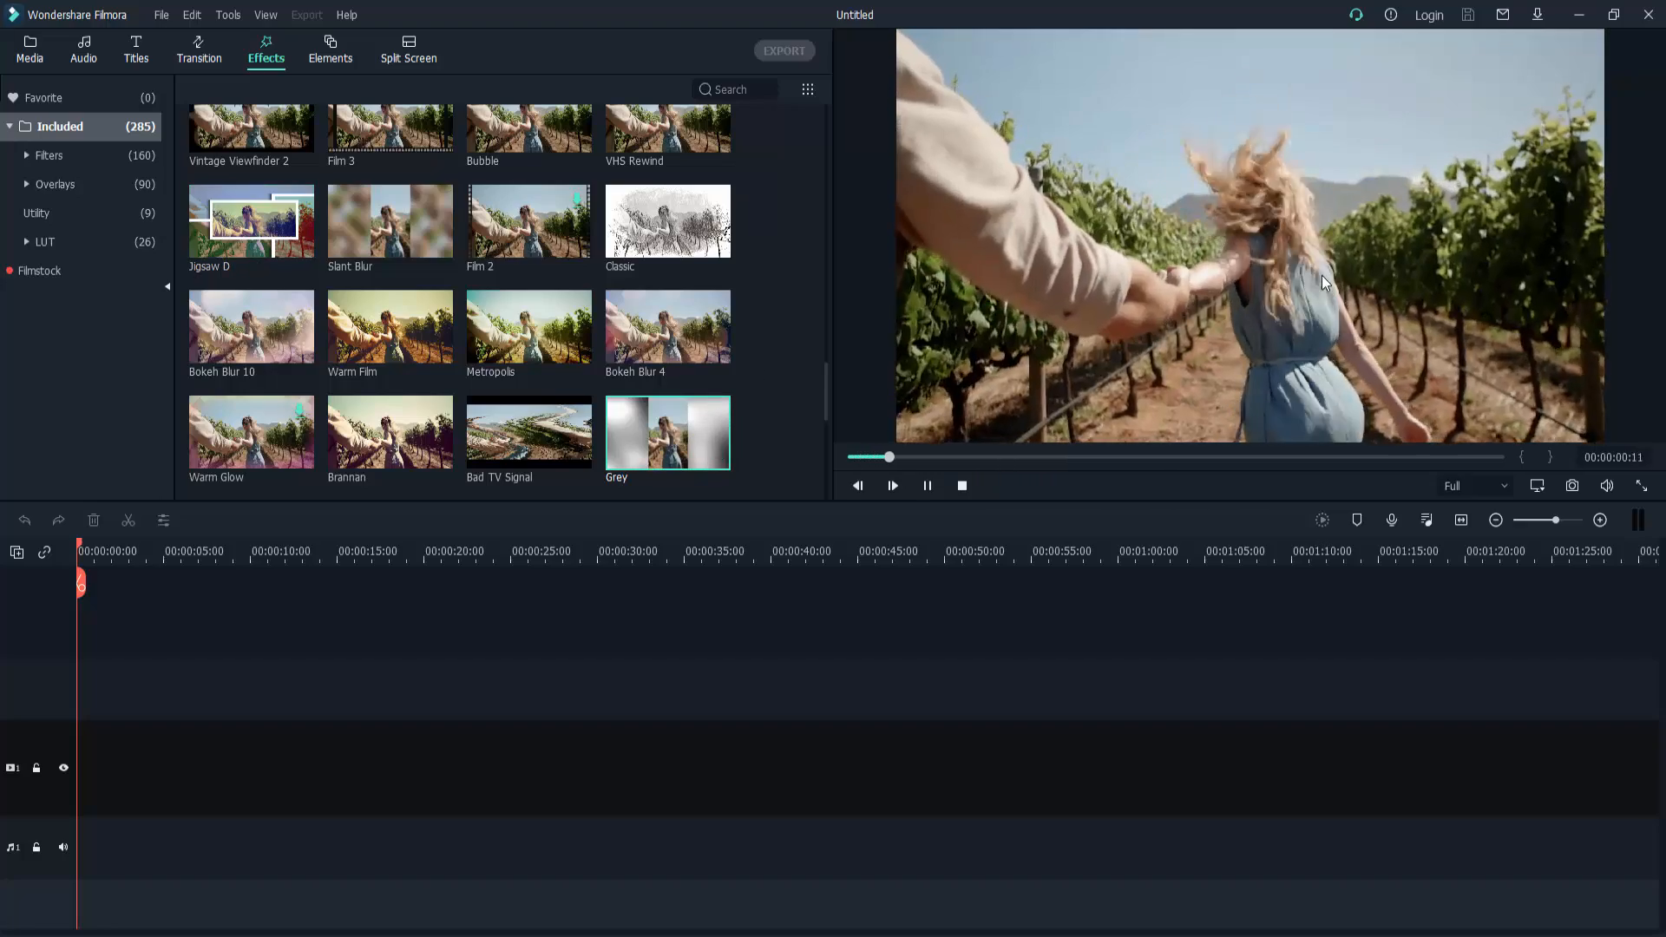
click(532, 436)
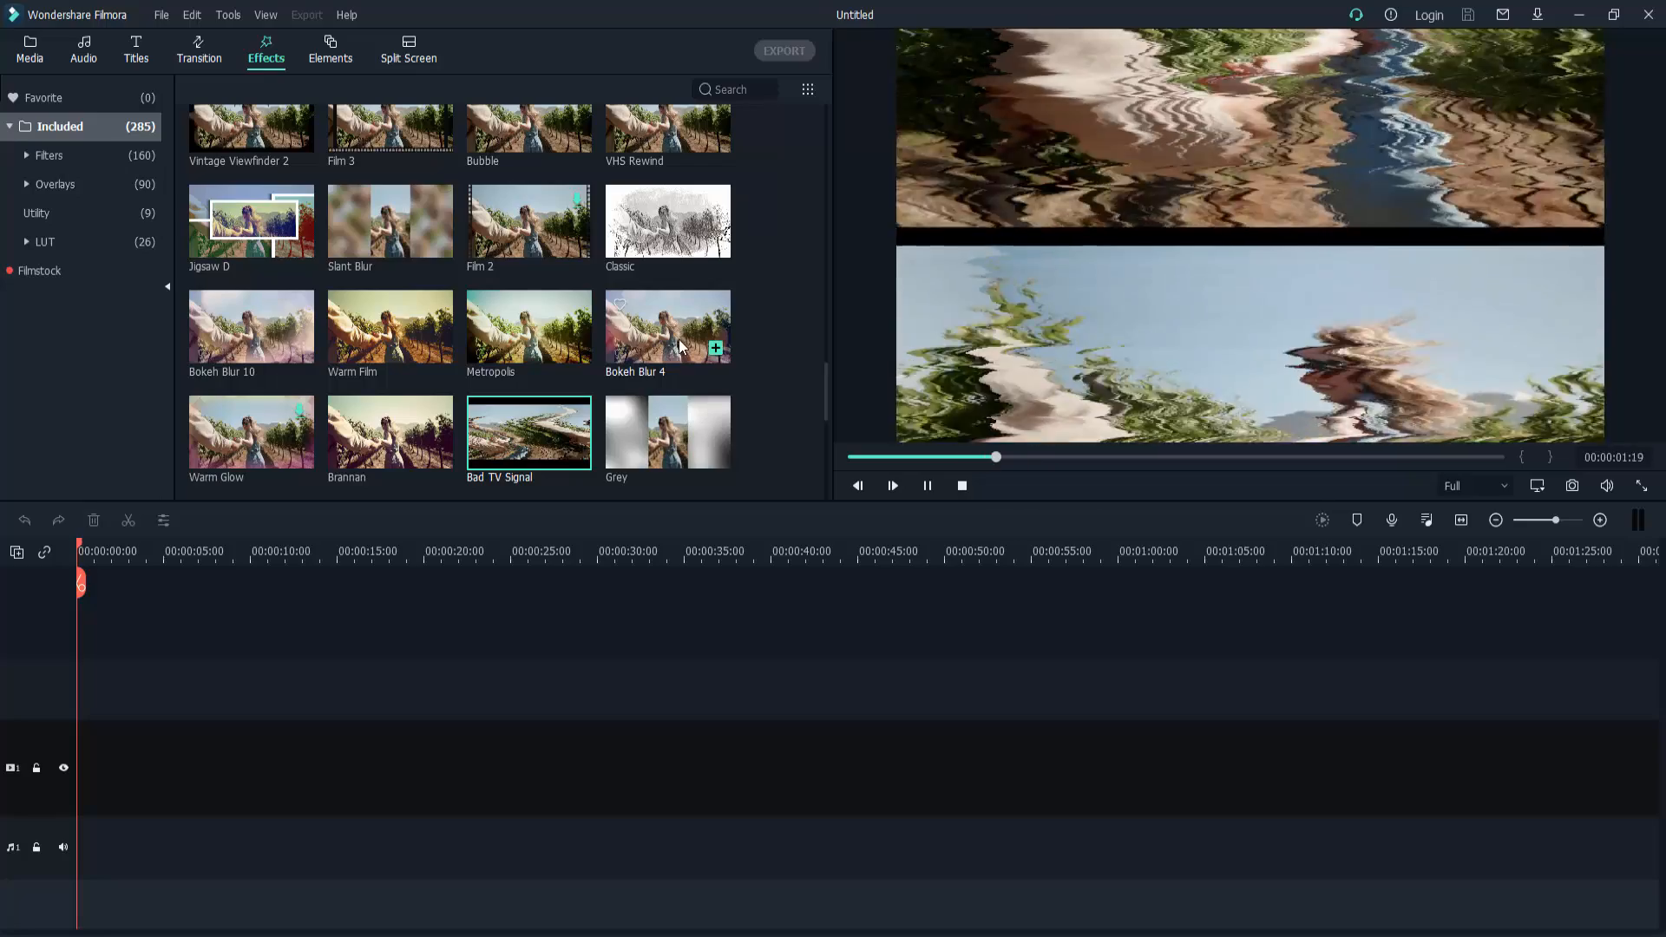
scroll(642, 360, down, 5)
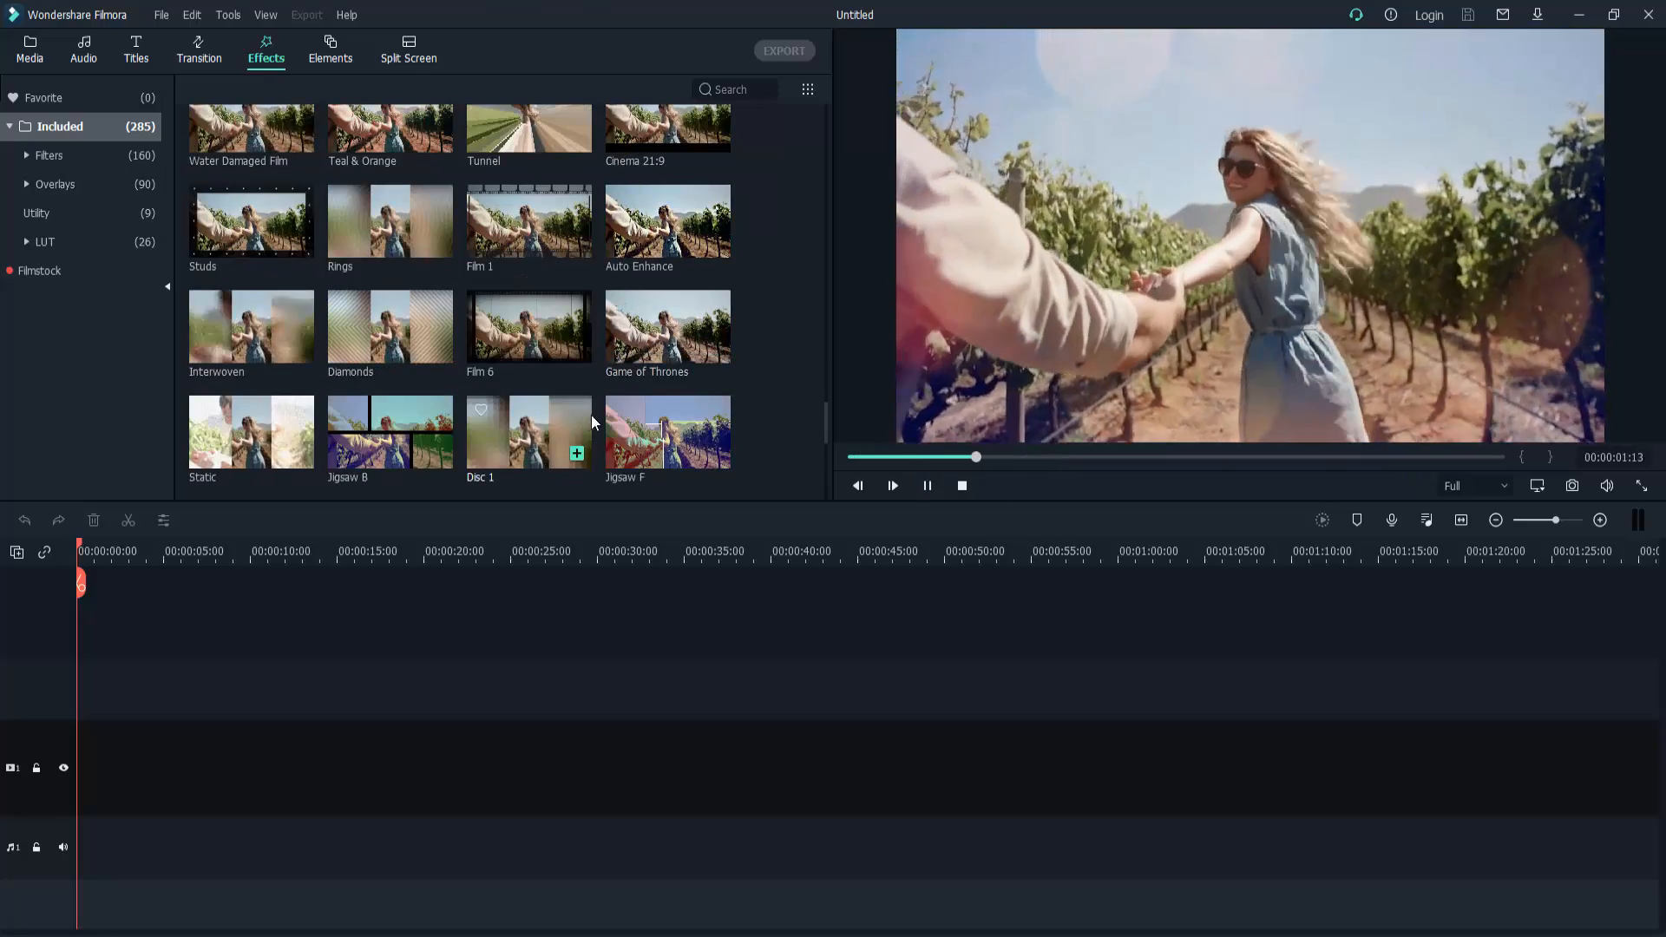
scroll(592, 415, down, 6)
scroll(591, 414, down, 5)
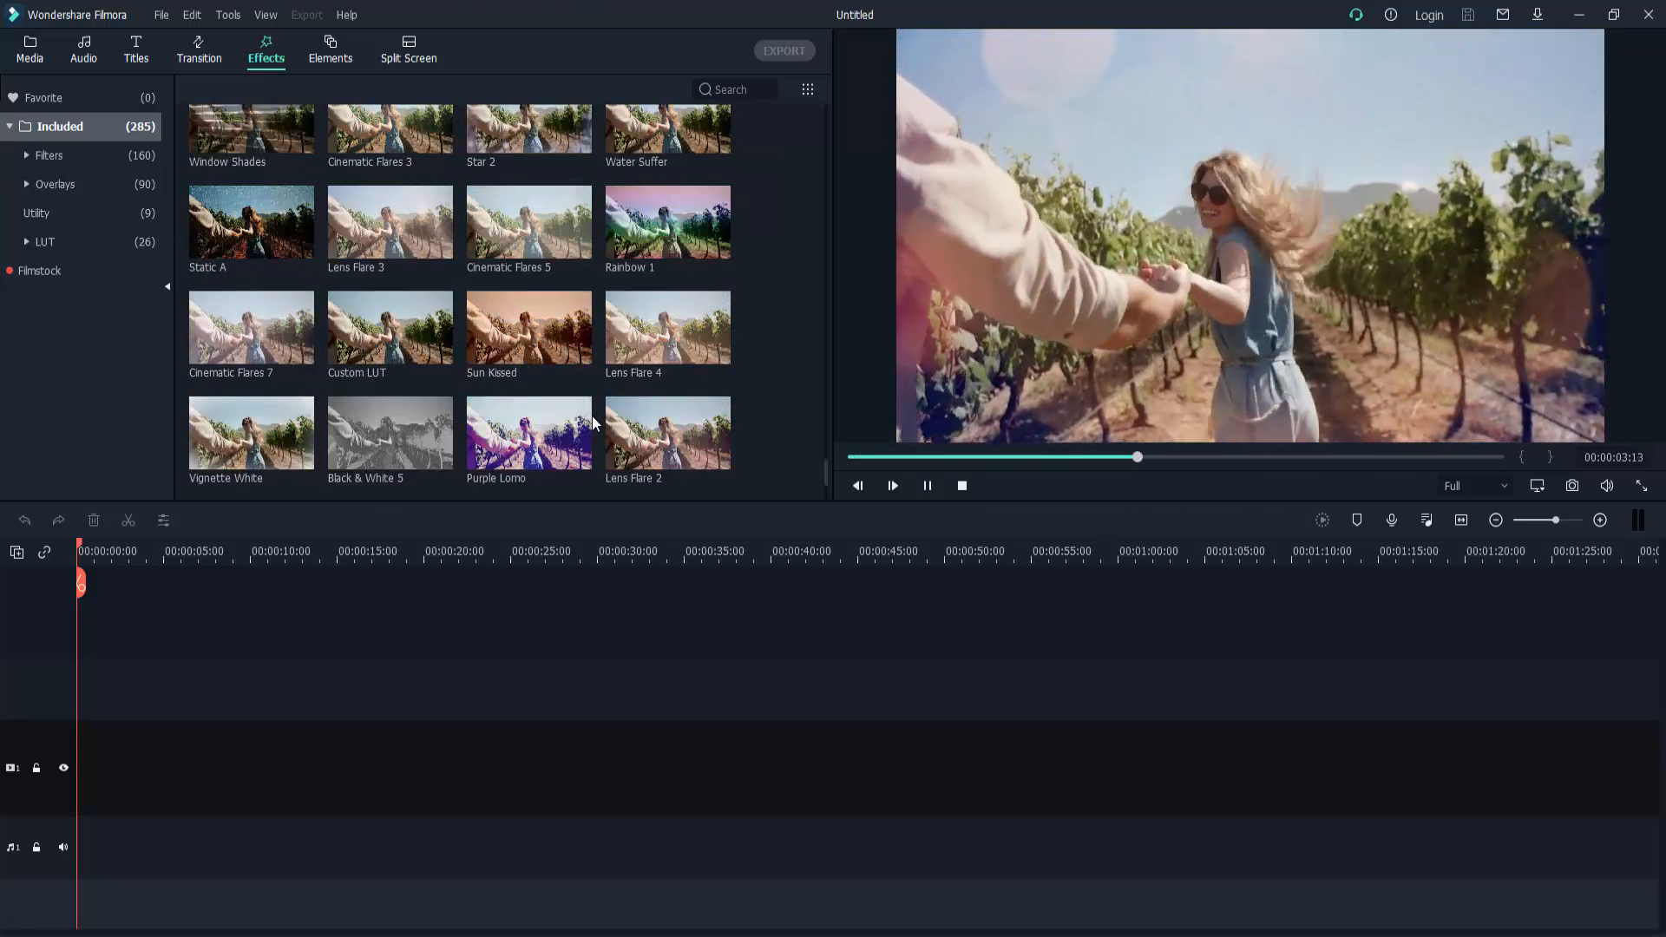
mouse_move(581, 359)
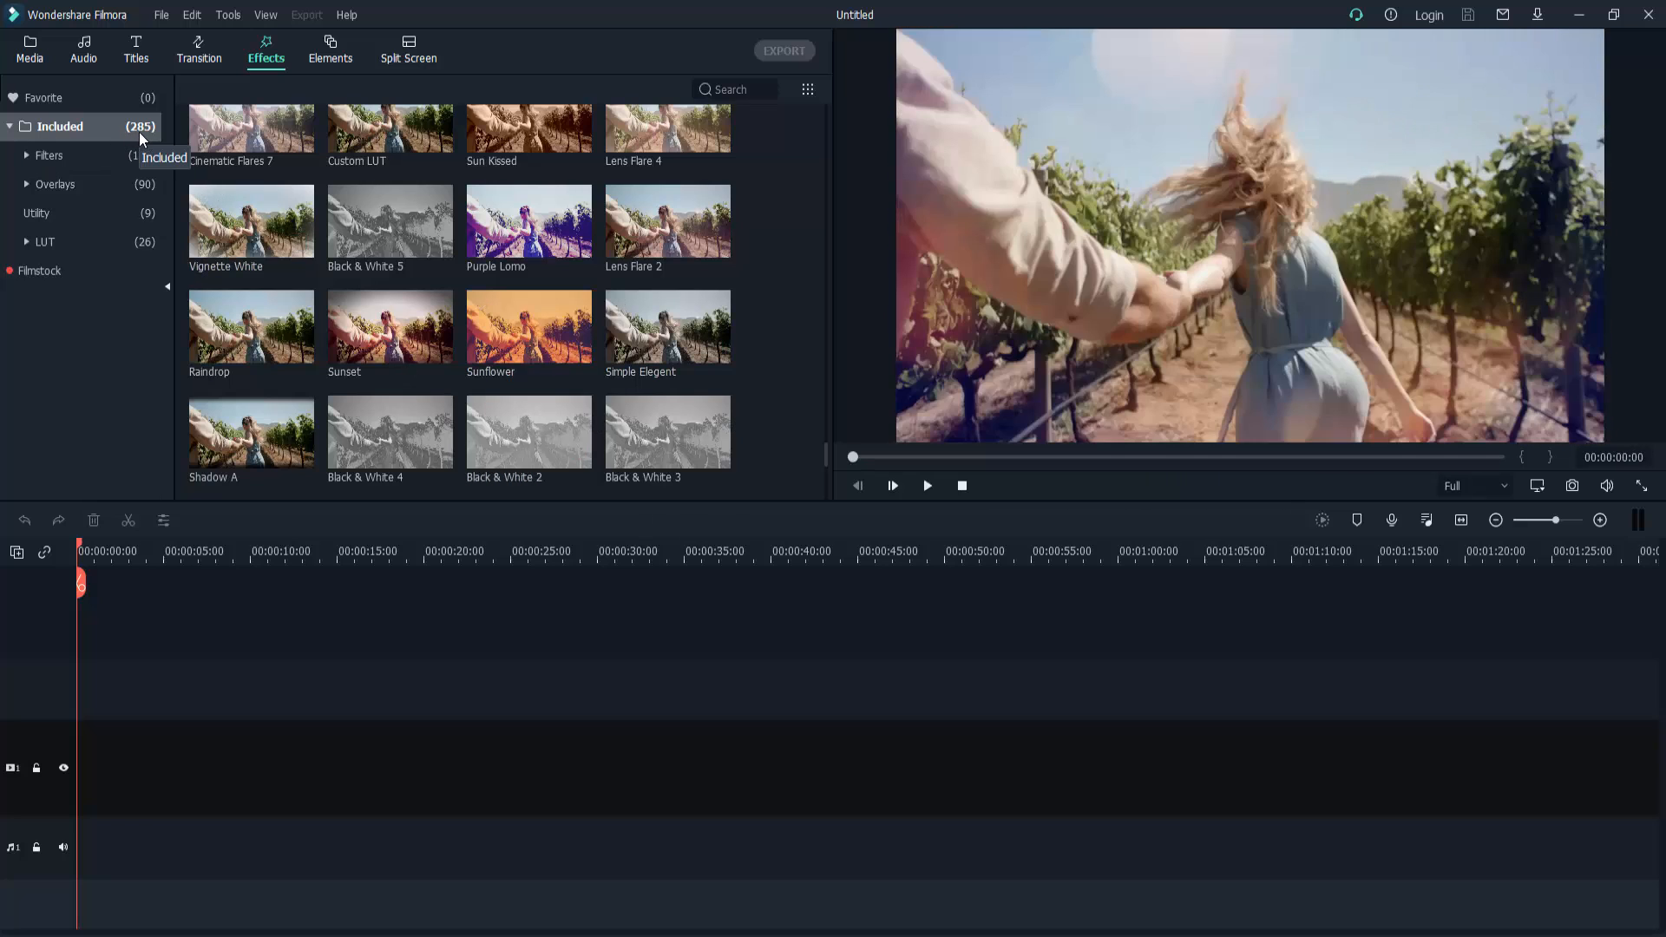
Examine the effect filter categories, including Shake, Faux Film, Background Blur, Lomography, Black & White, Sepia Tone, Distortion and Material
click(57, 154)
click(65, 186)
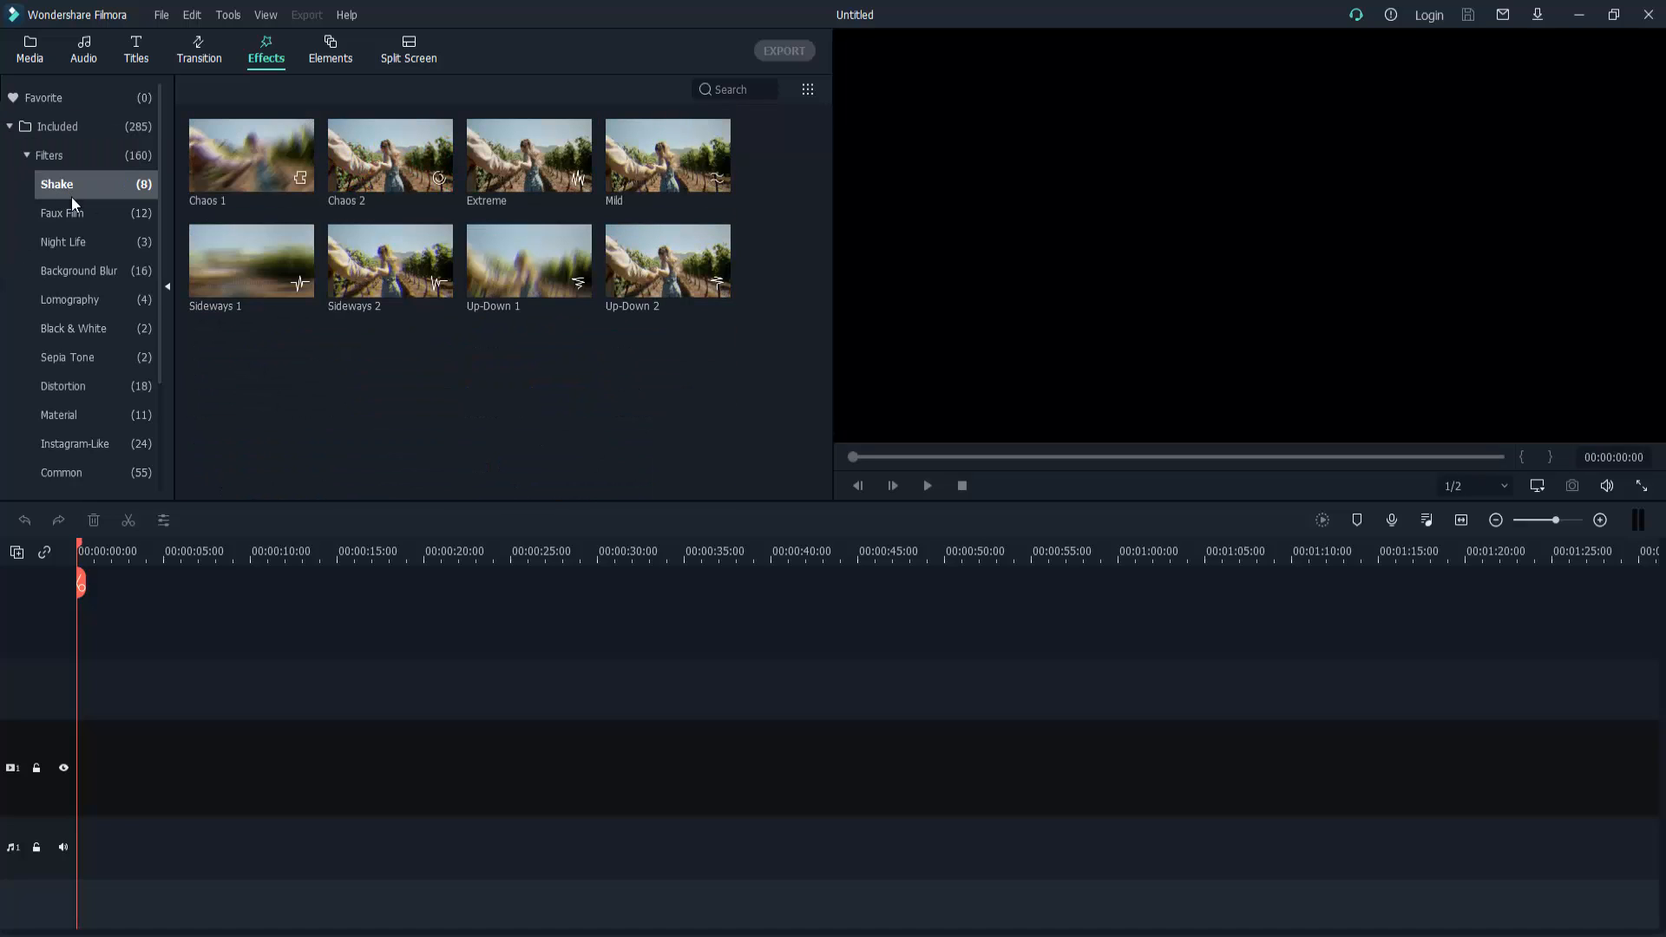
click(97, 214)
click(113, 270)
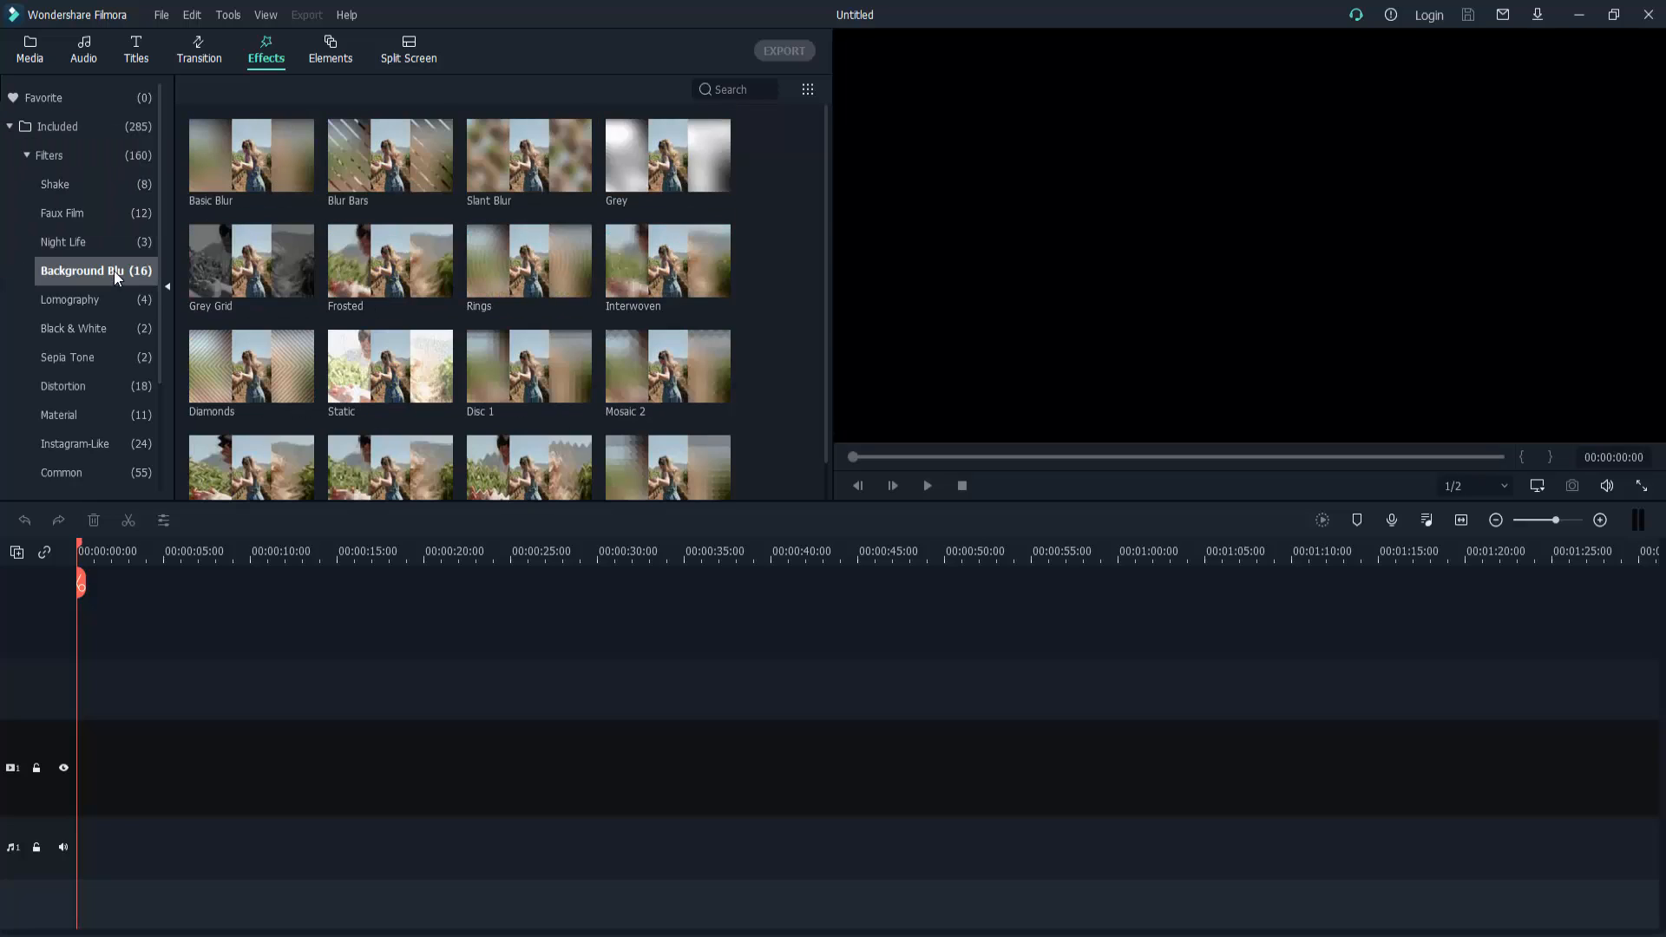
click(115, 300)
click(111, 339)
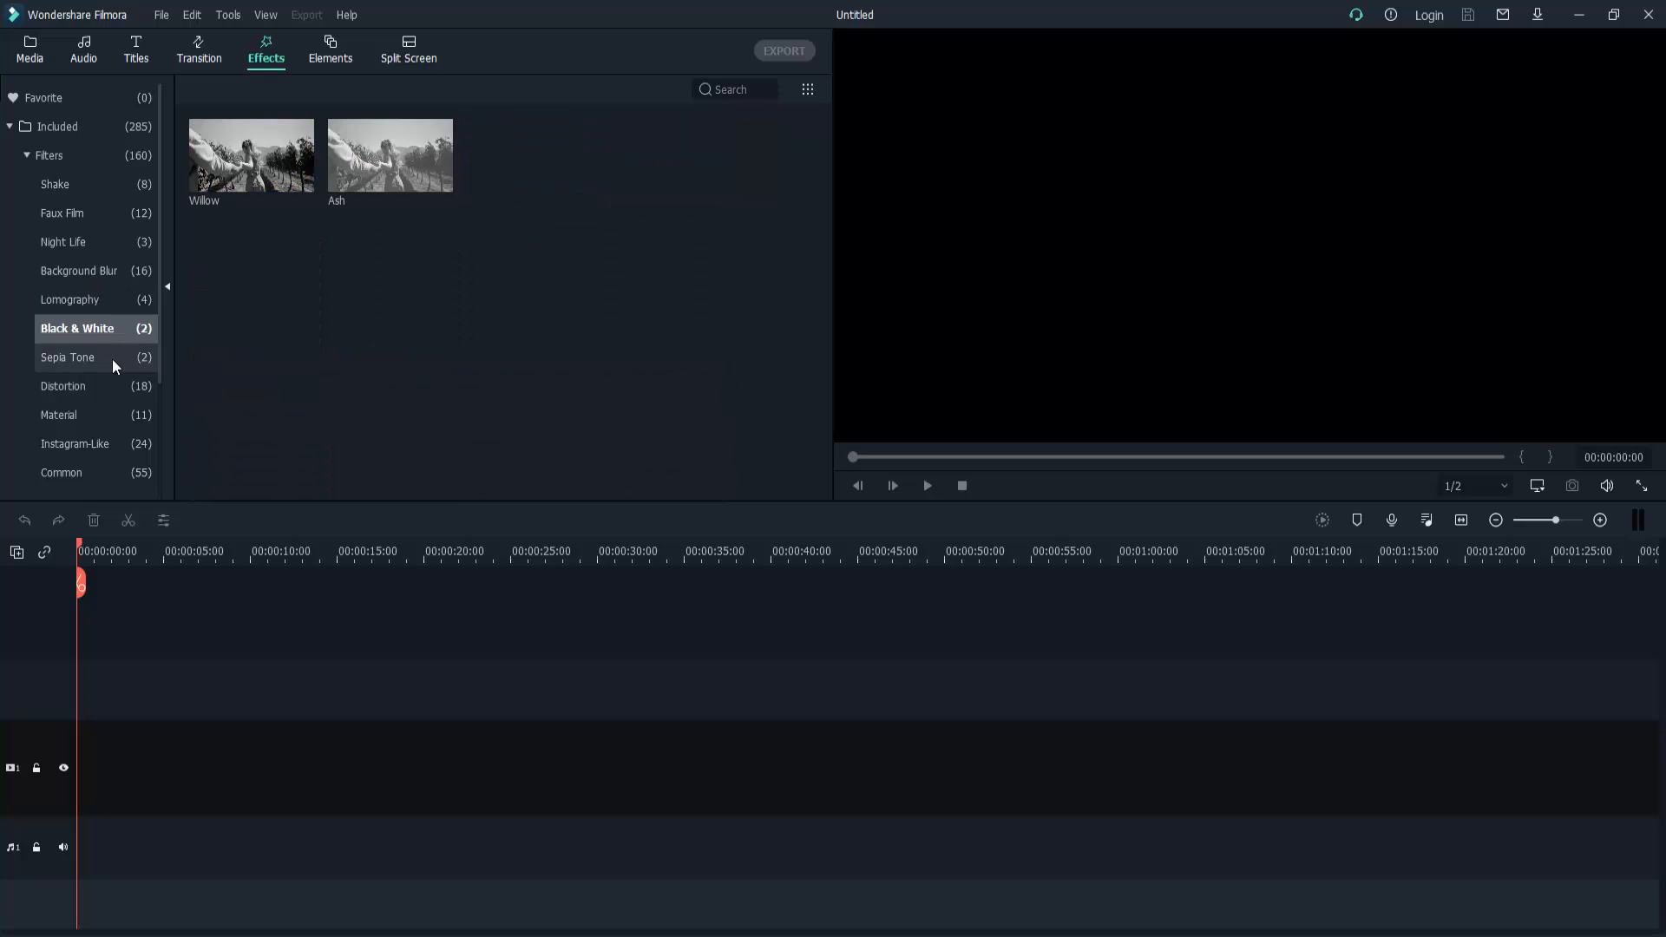
click(112, 358)
click(122, 397)
click(121, 415)
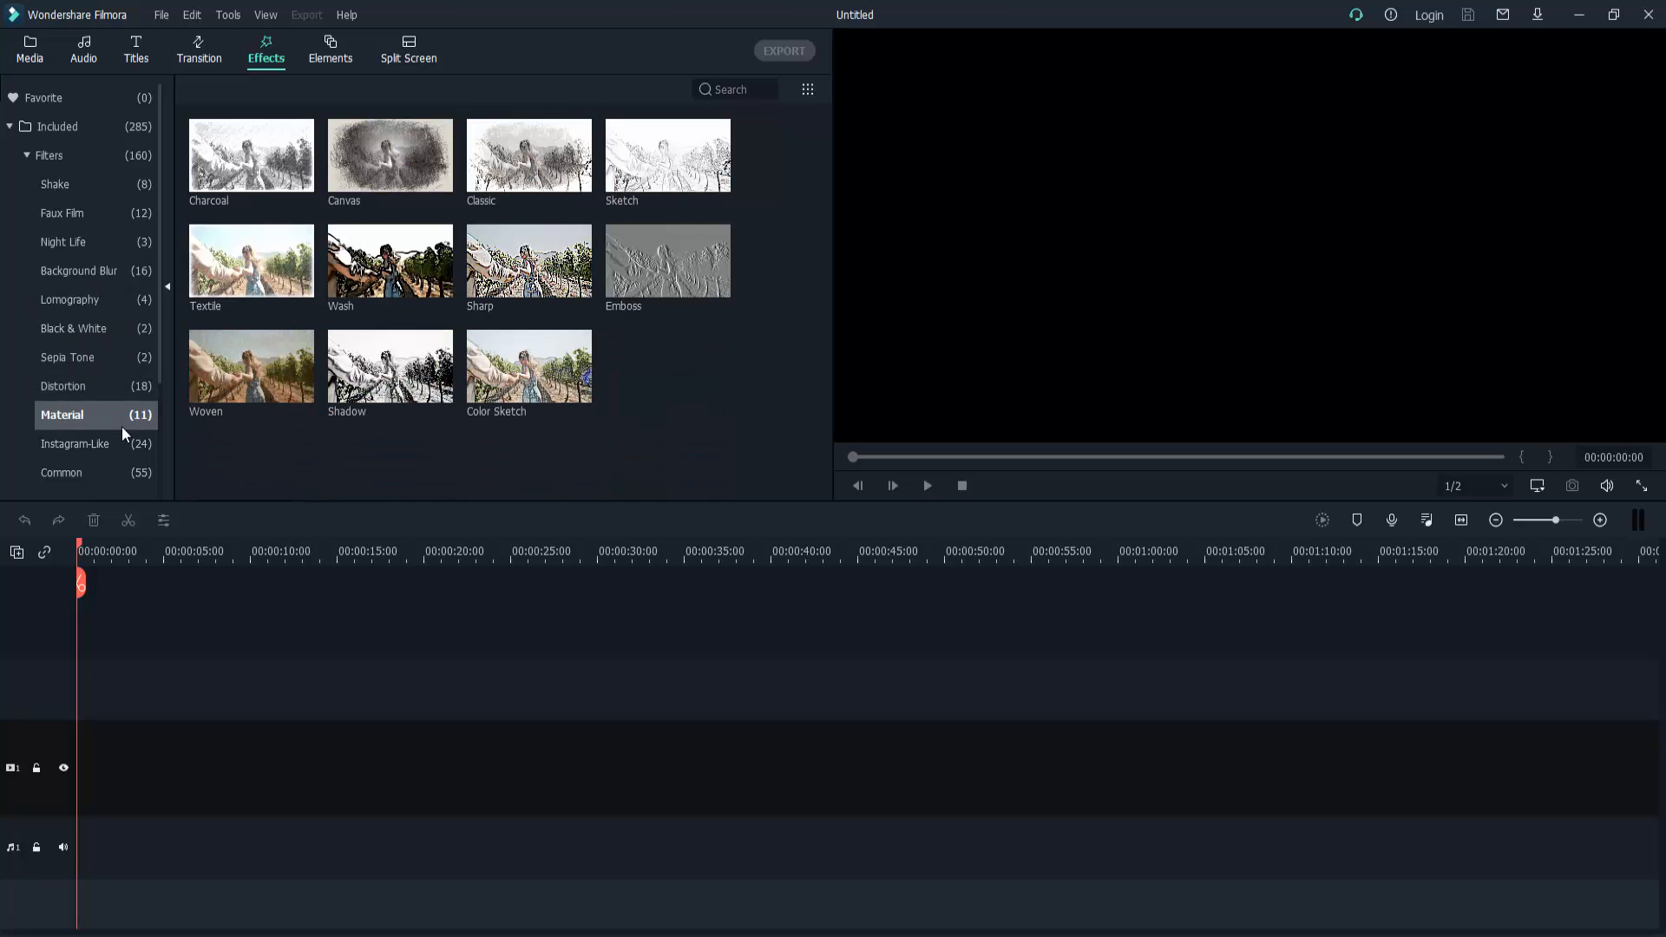
Return to the full set of included effects and preview Cool, Vintage and Textile
click(73, 126)
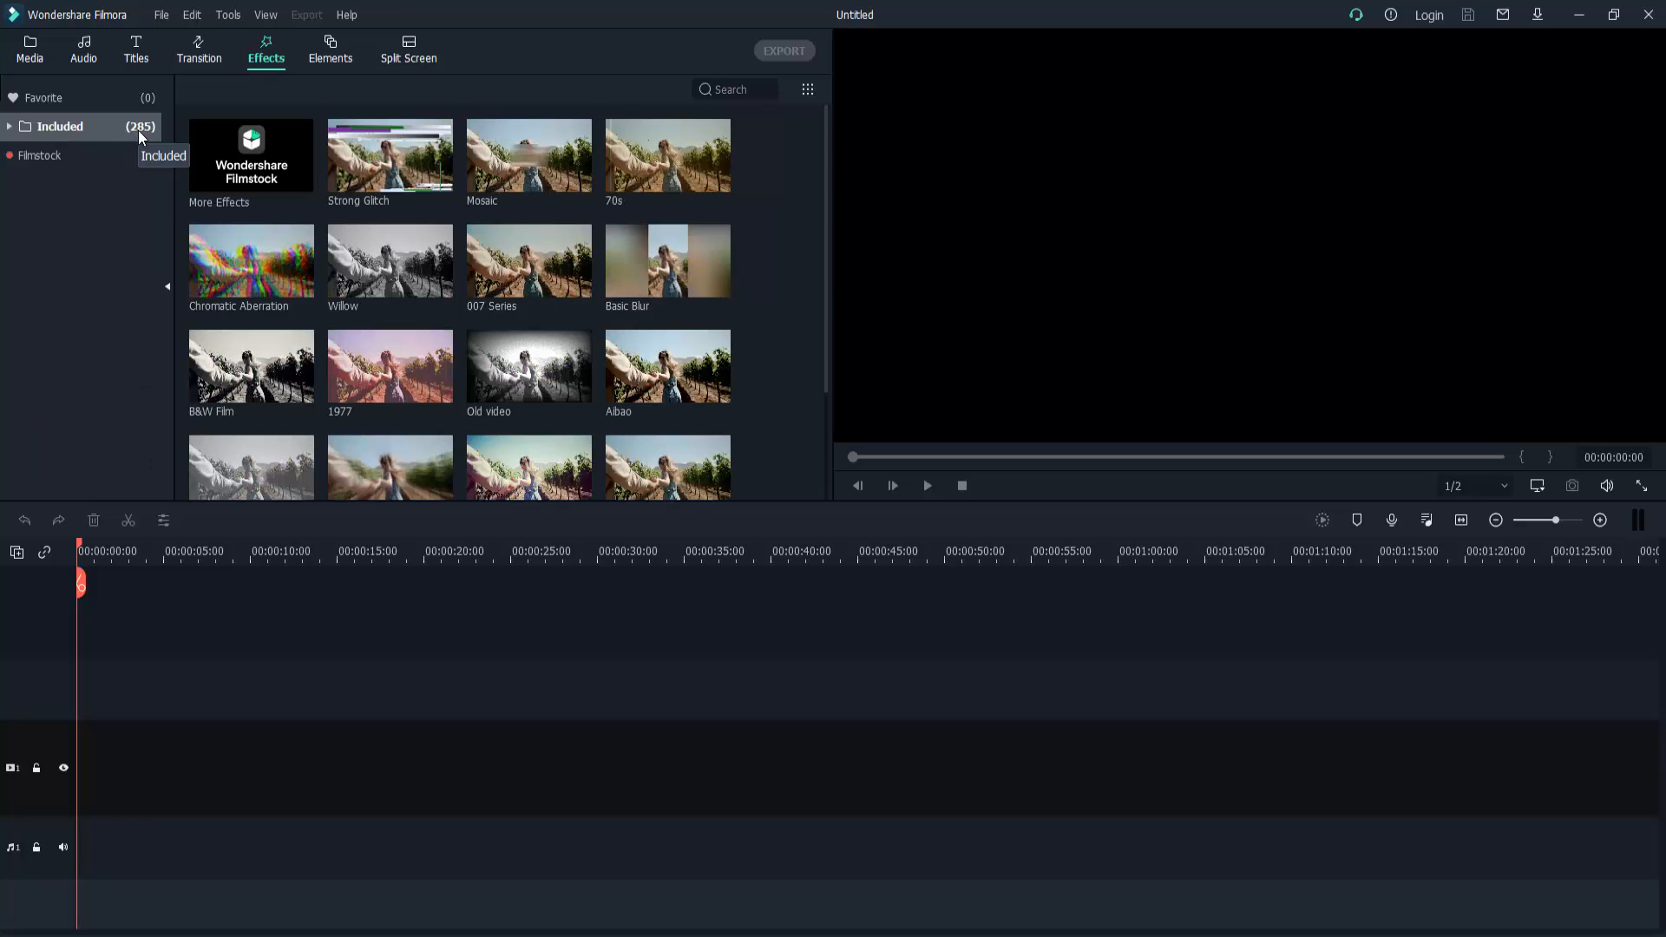
scroll(462, 331, down, 5)
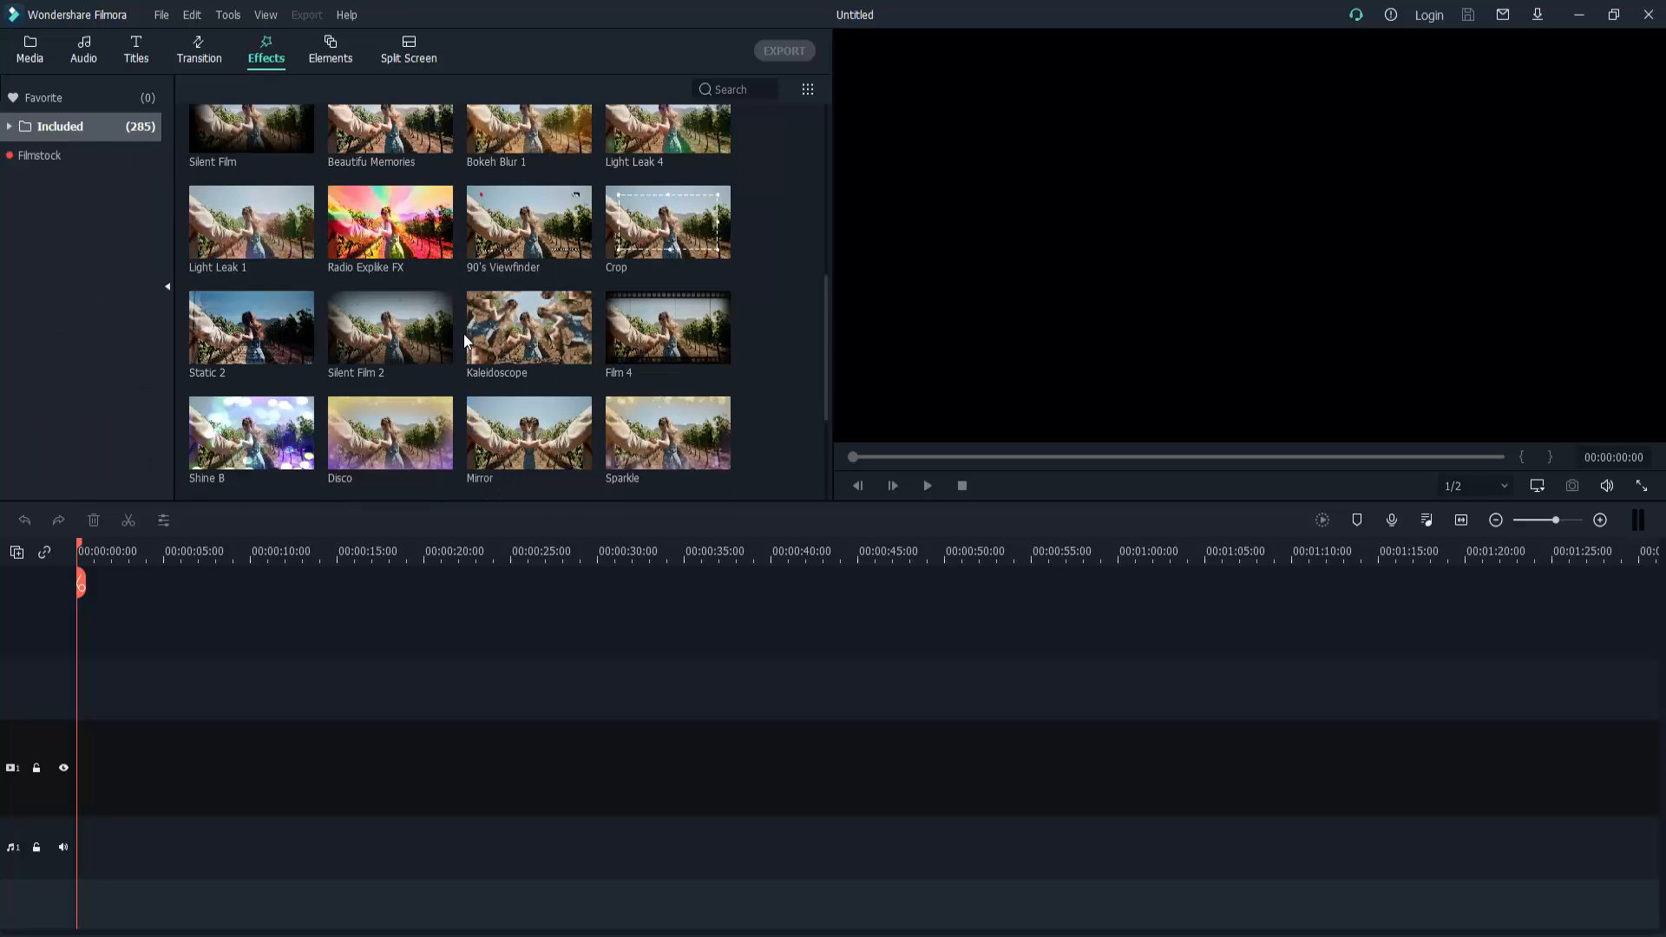
scroll(463, 333, down, 8)
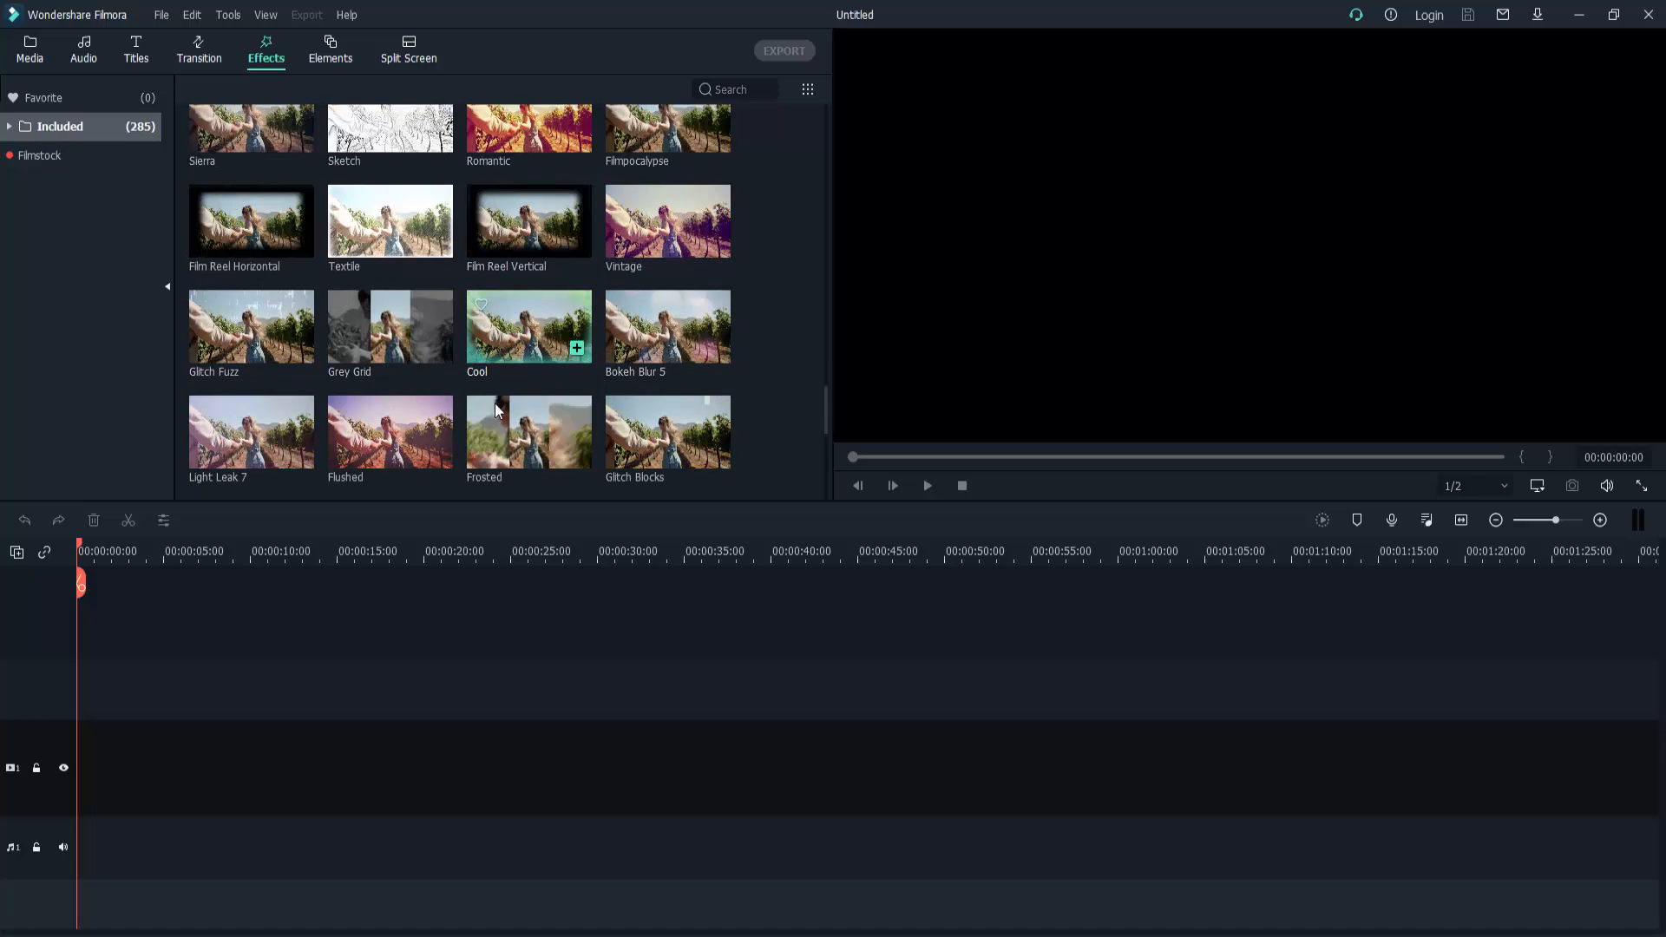
click(527, 326)
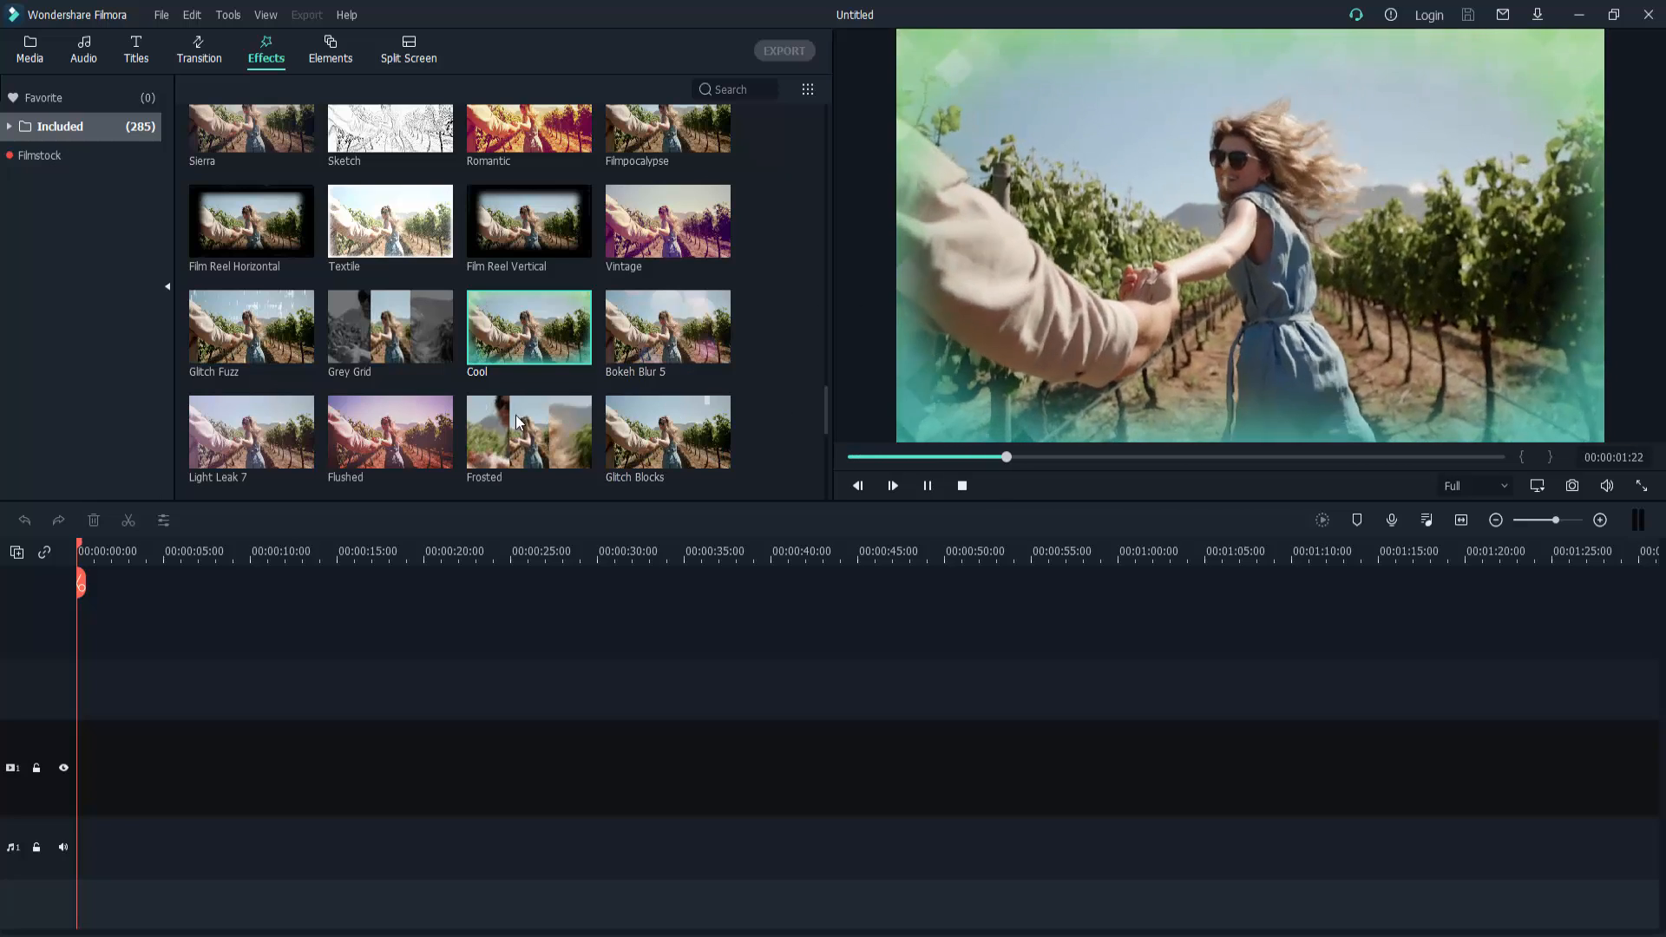
click(674, 218)
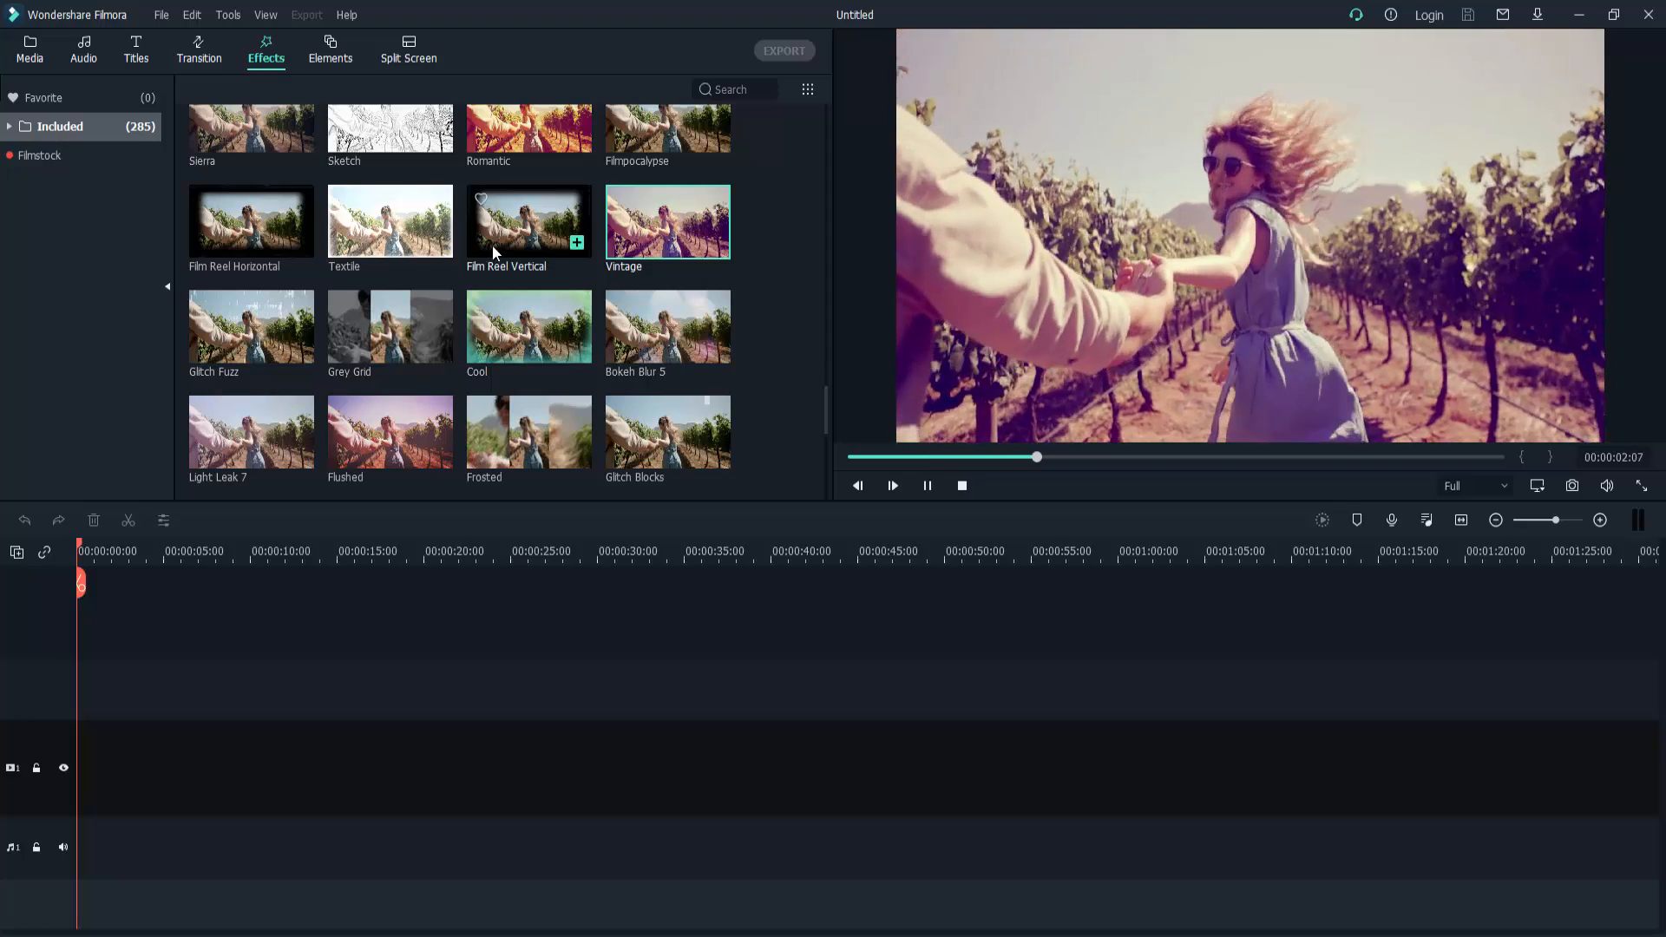
click(399, 221)
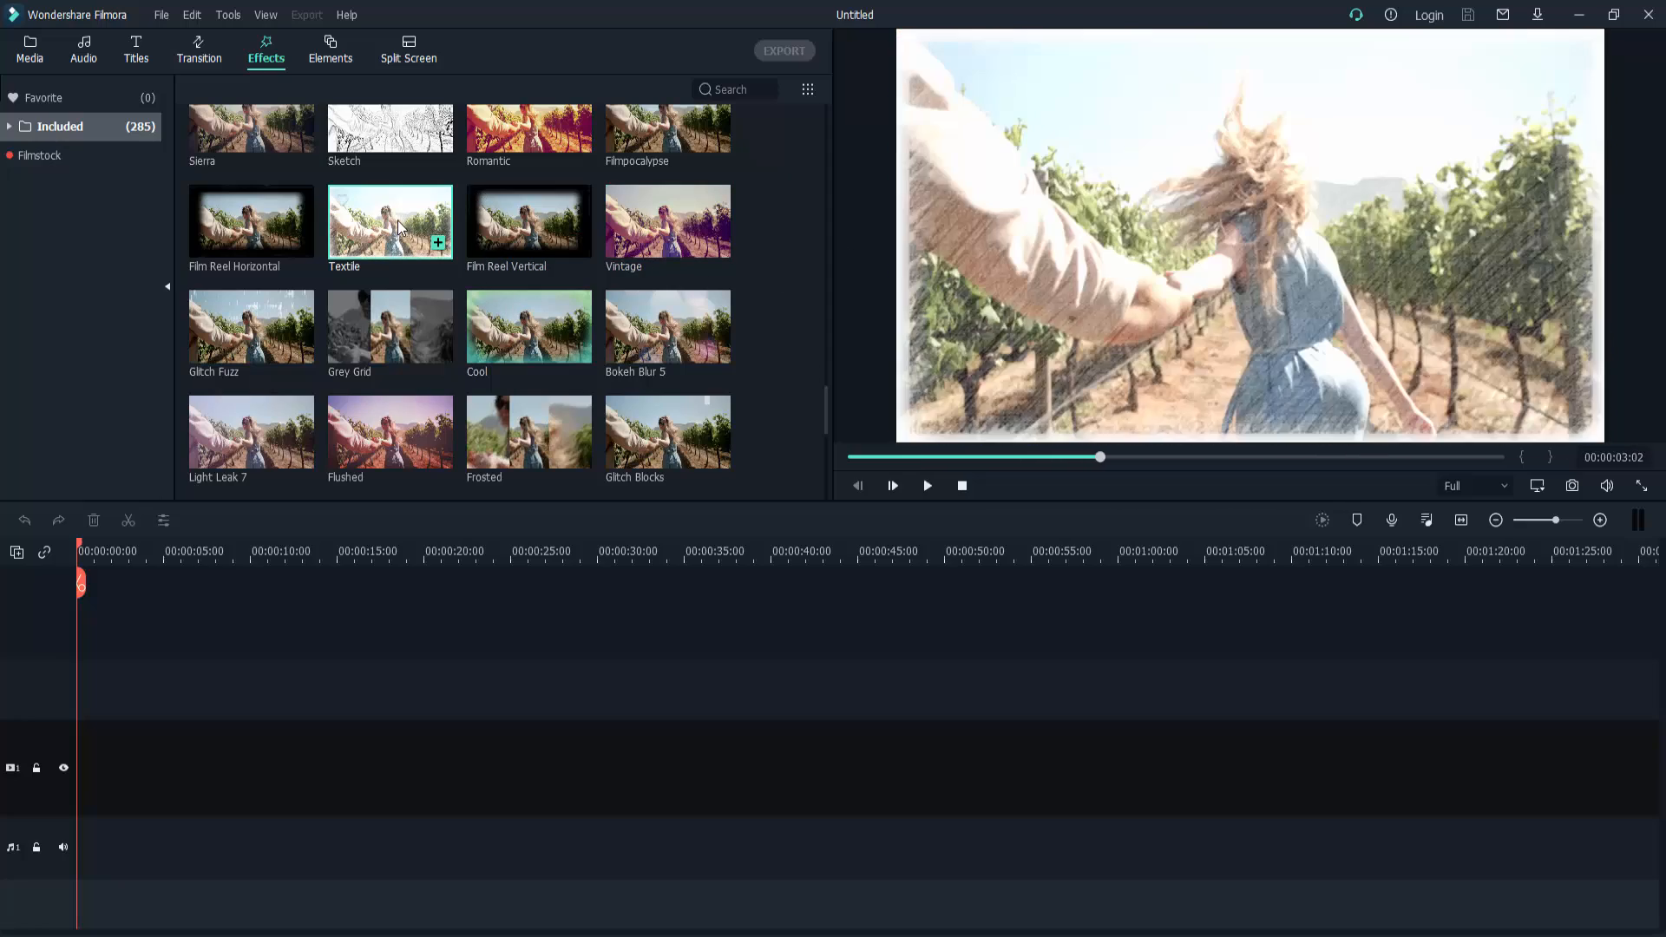
Show all included transitions, preview Dissolve, and look through the rest of the transition collection
click(199, 49)
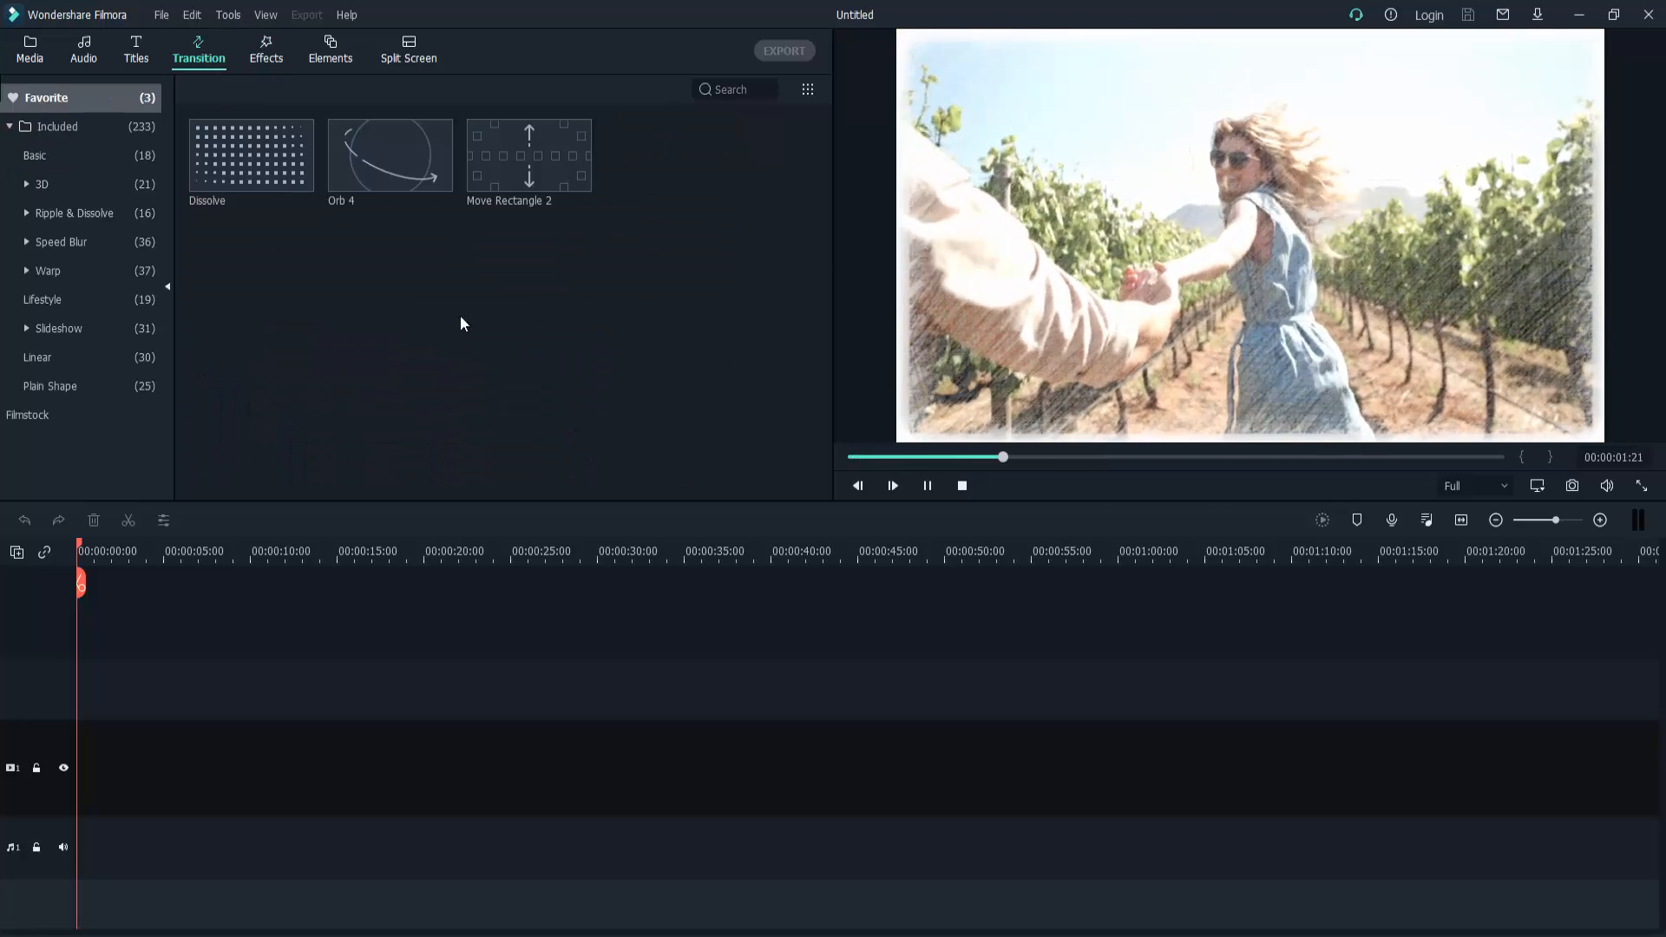
click(95, 123)
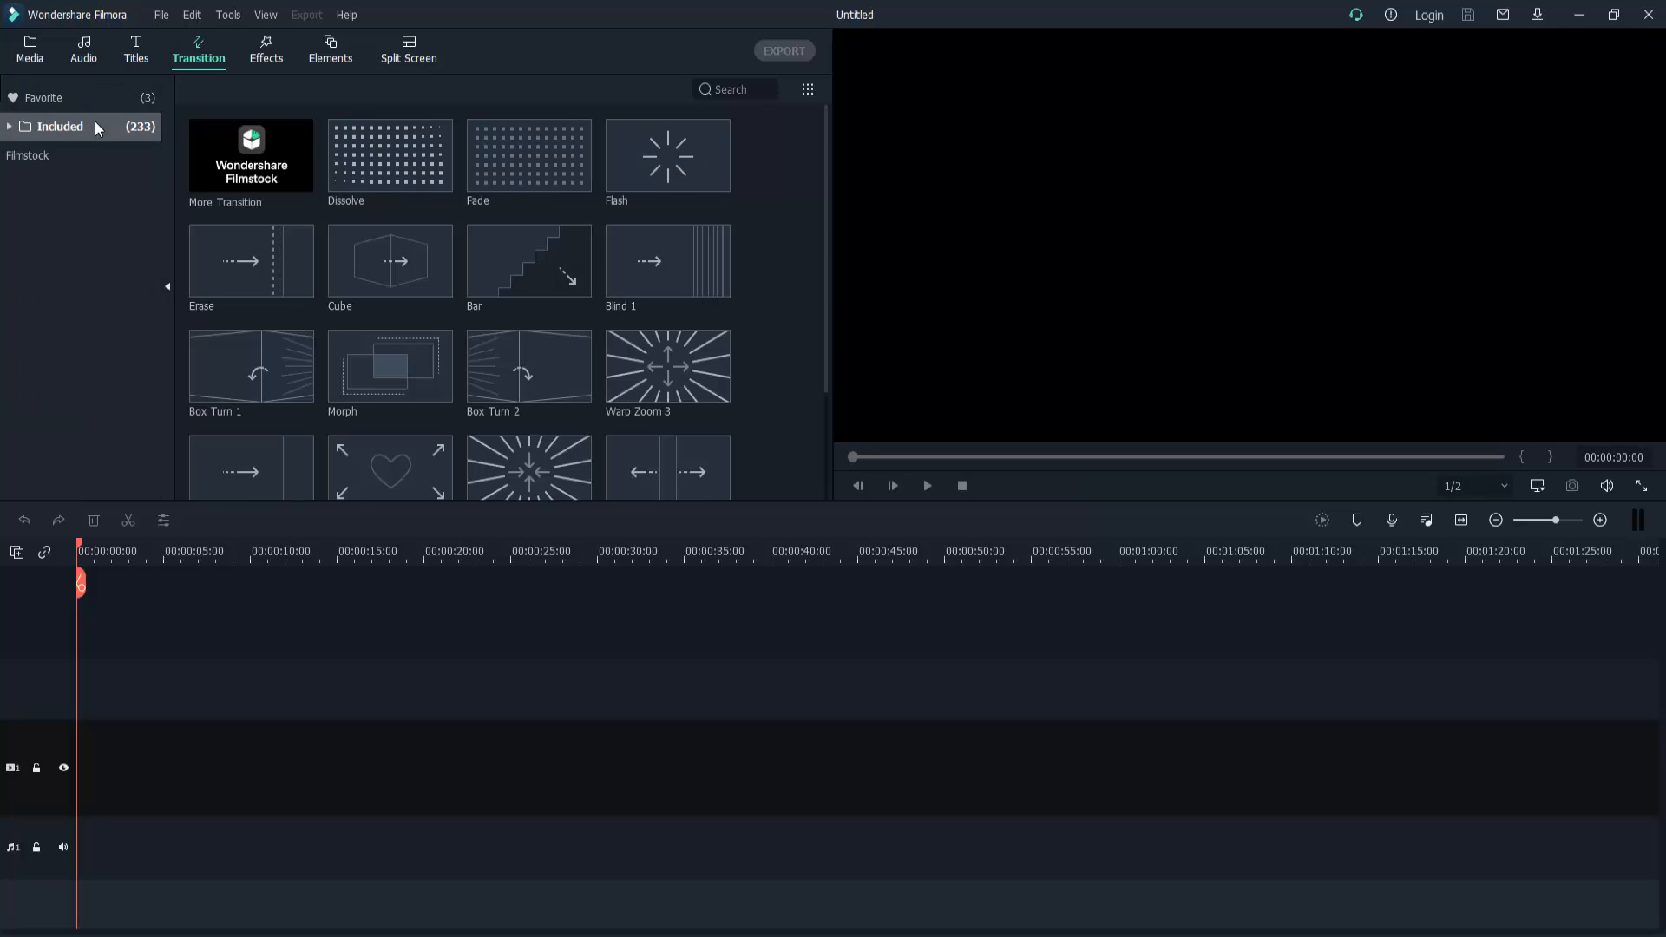
click(378, 163)
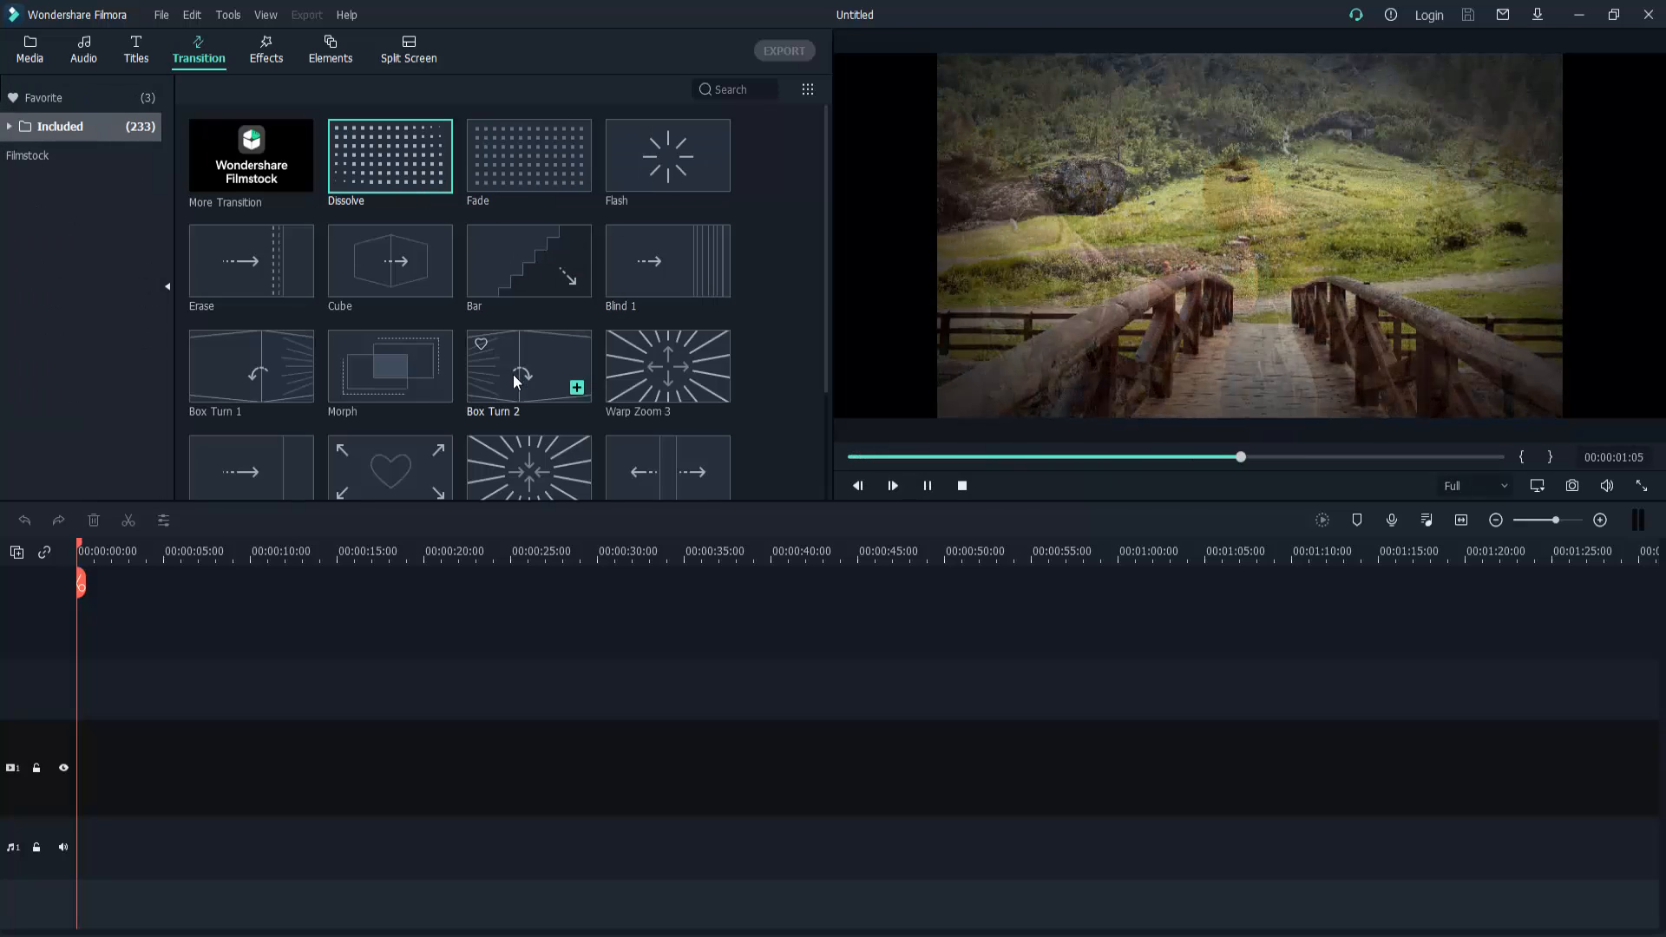
scroll(513, 373, down, 10)
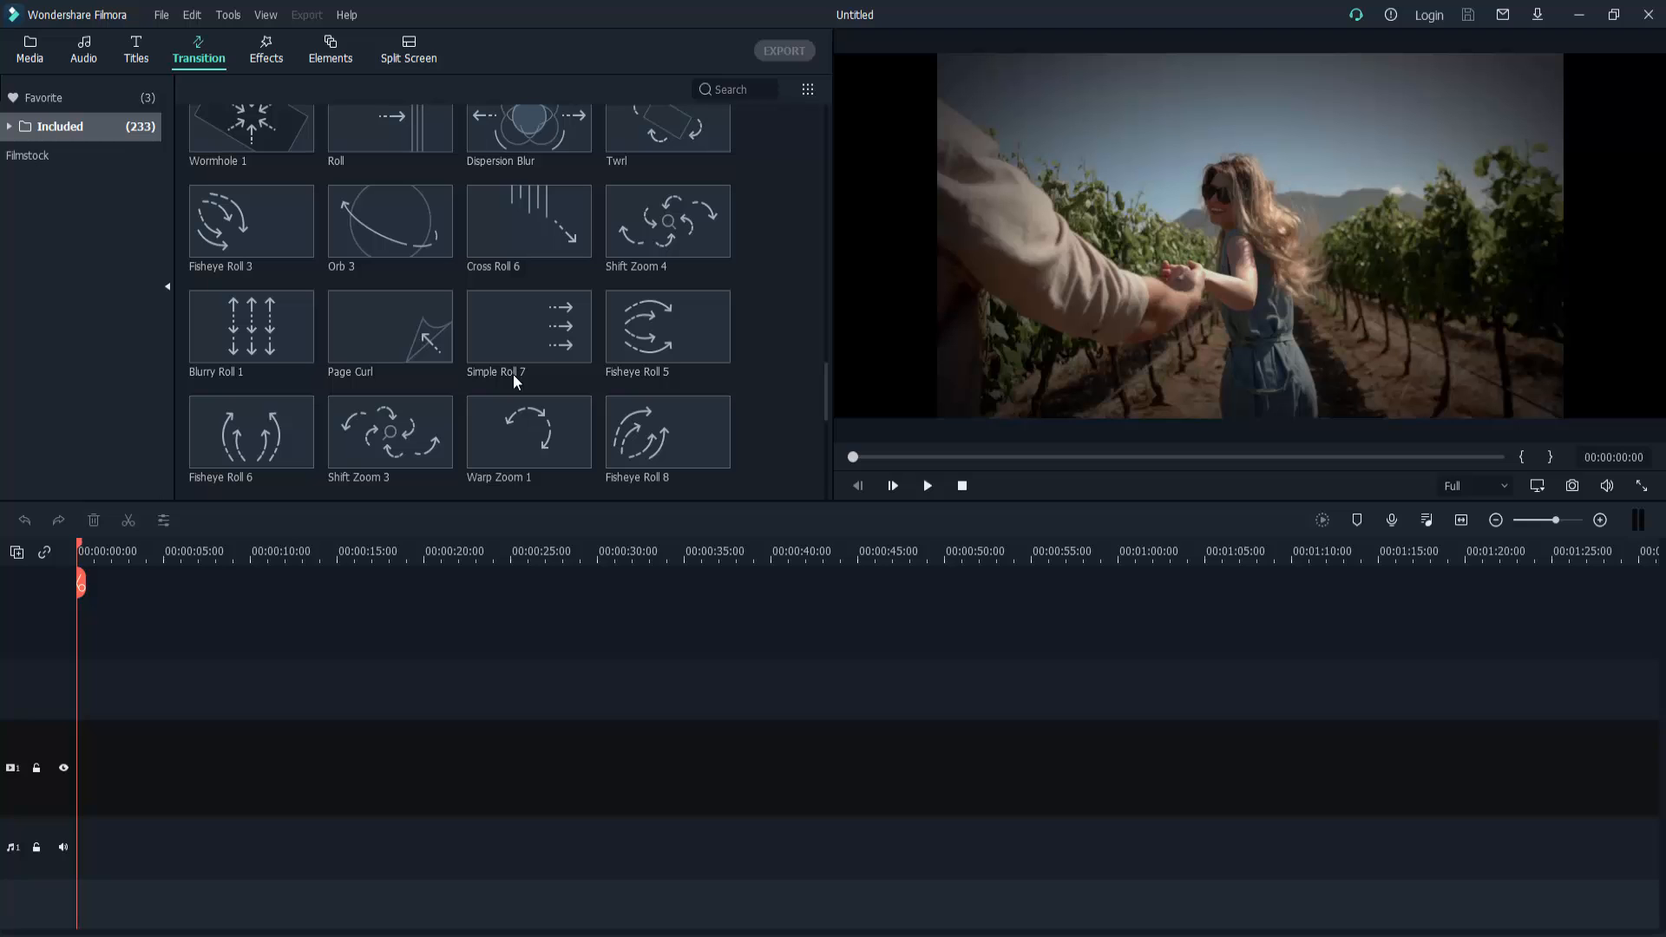
scroll(513, 373, down, 12)
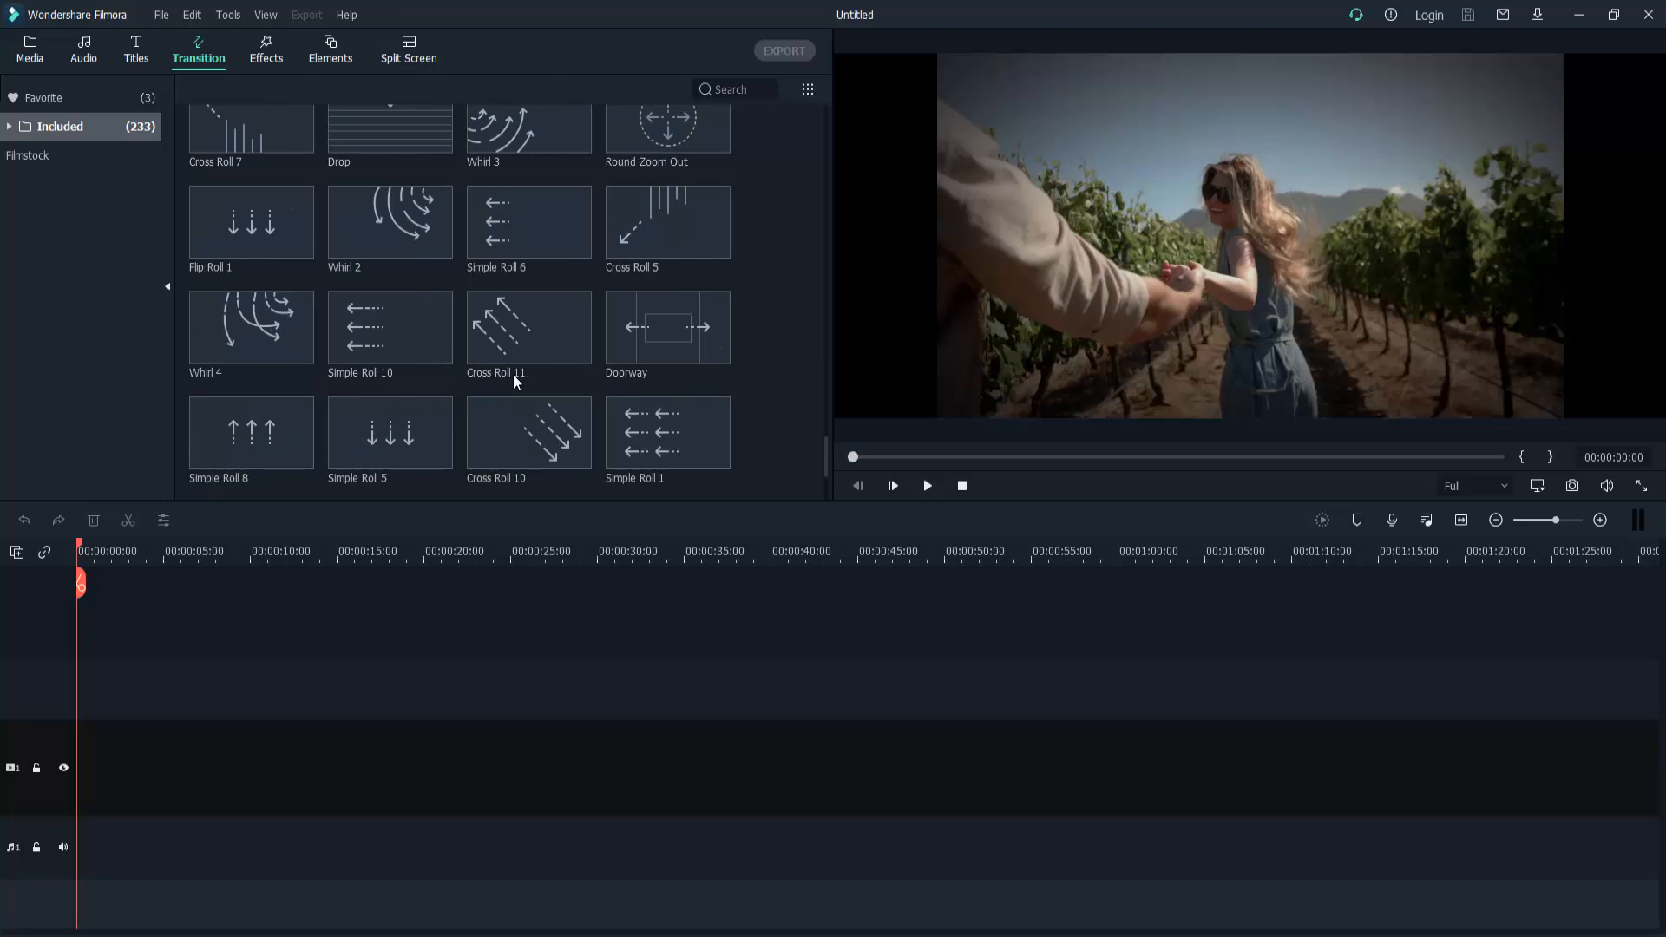
scroll(513, 373, down, 5)
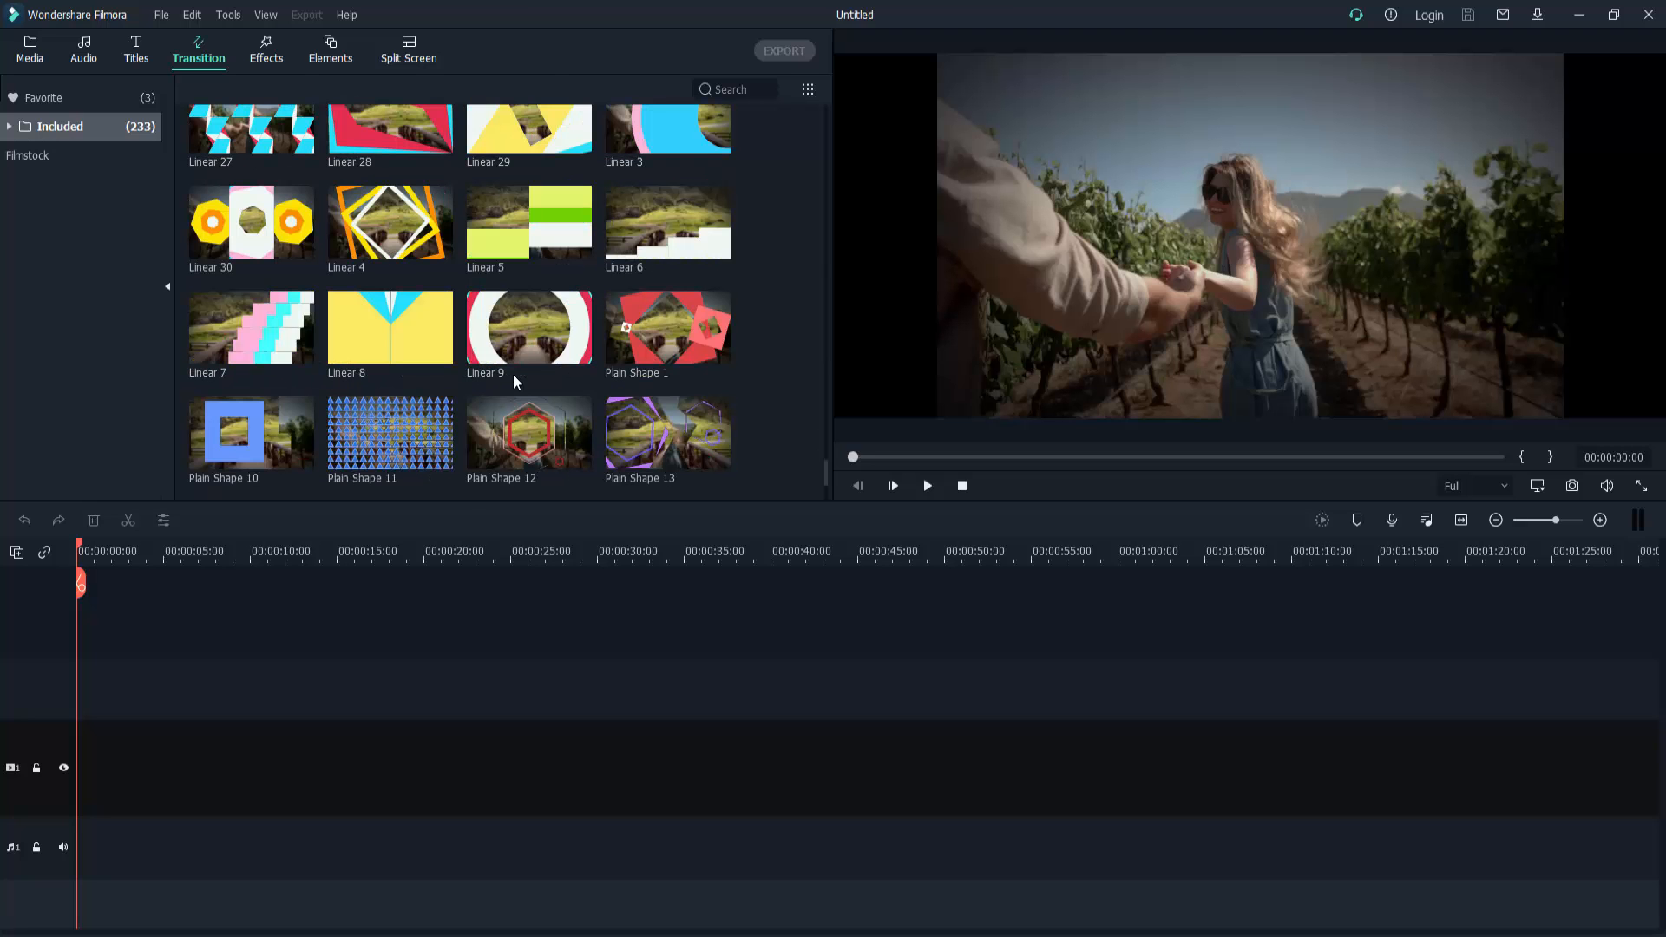
Preview the Linear 15, Plain Shape 9, Plain Shape 8, Plain Shape 7, Plain Shape 6 and Plain Shape 5 transitions
mouse_move(521, 358)
scroll(536, 344, down, 6)
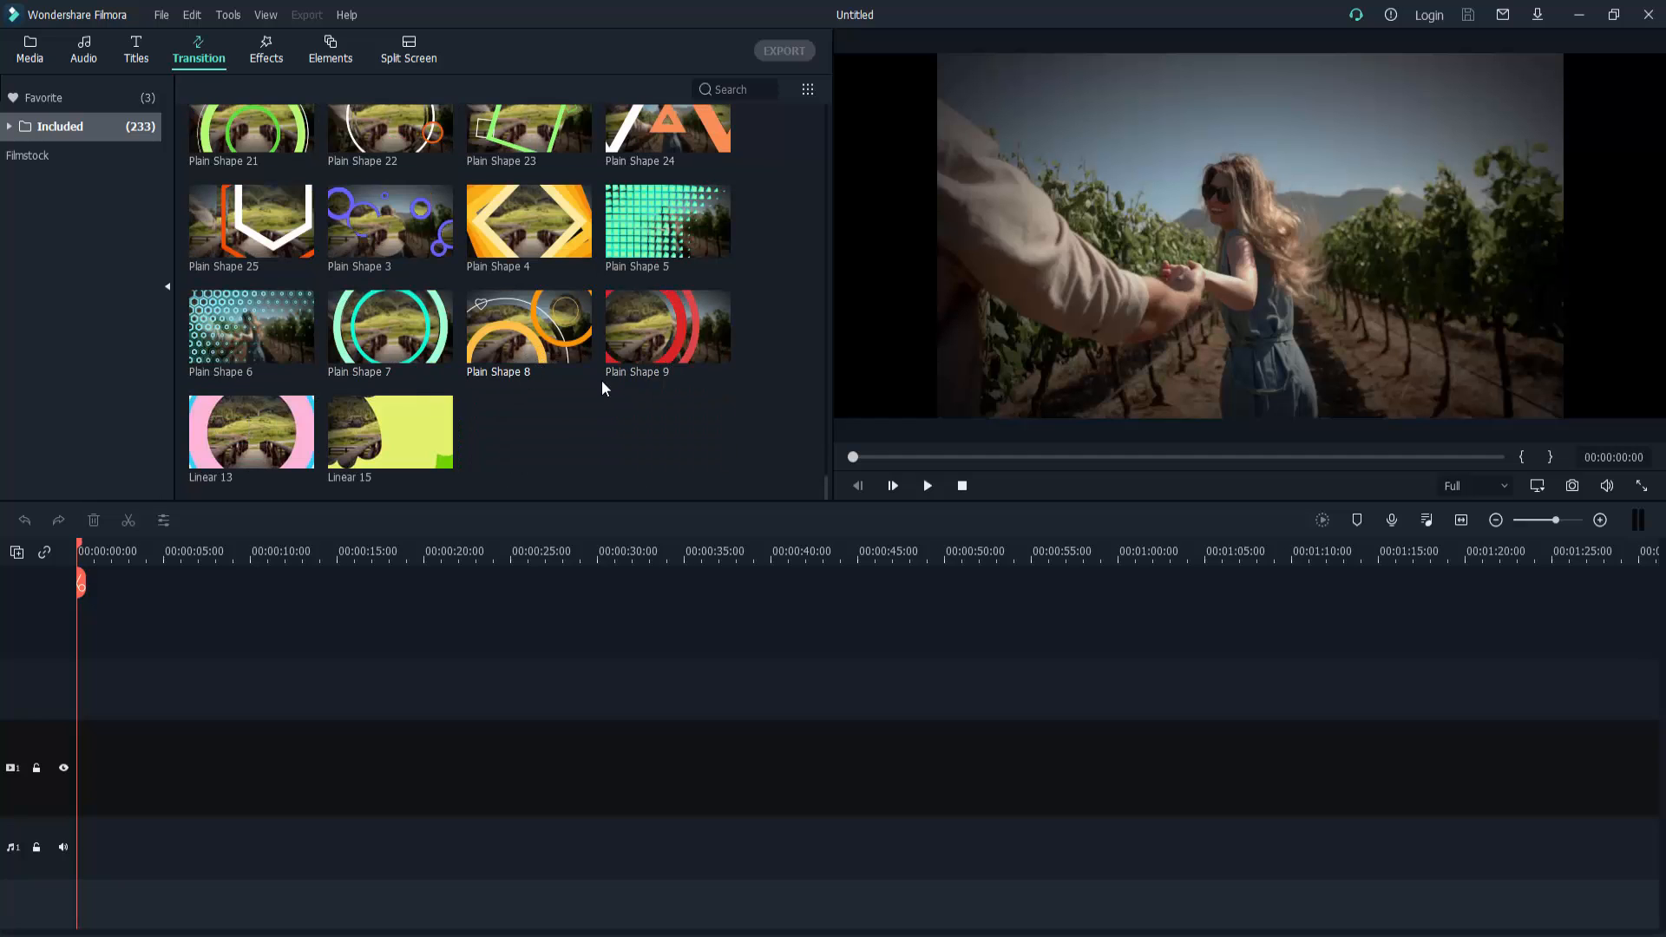
click(393, 433)
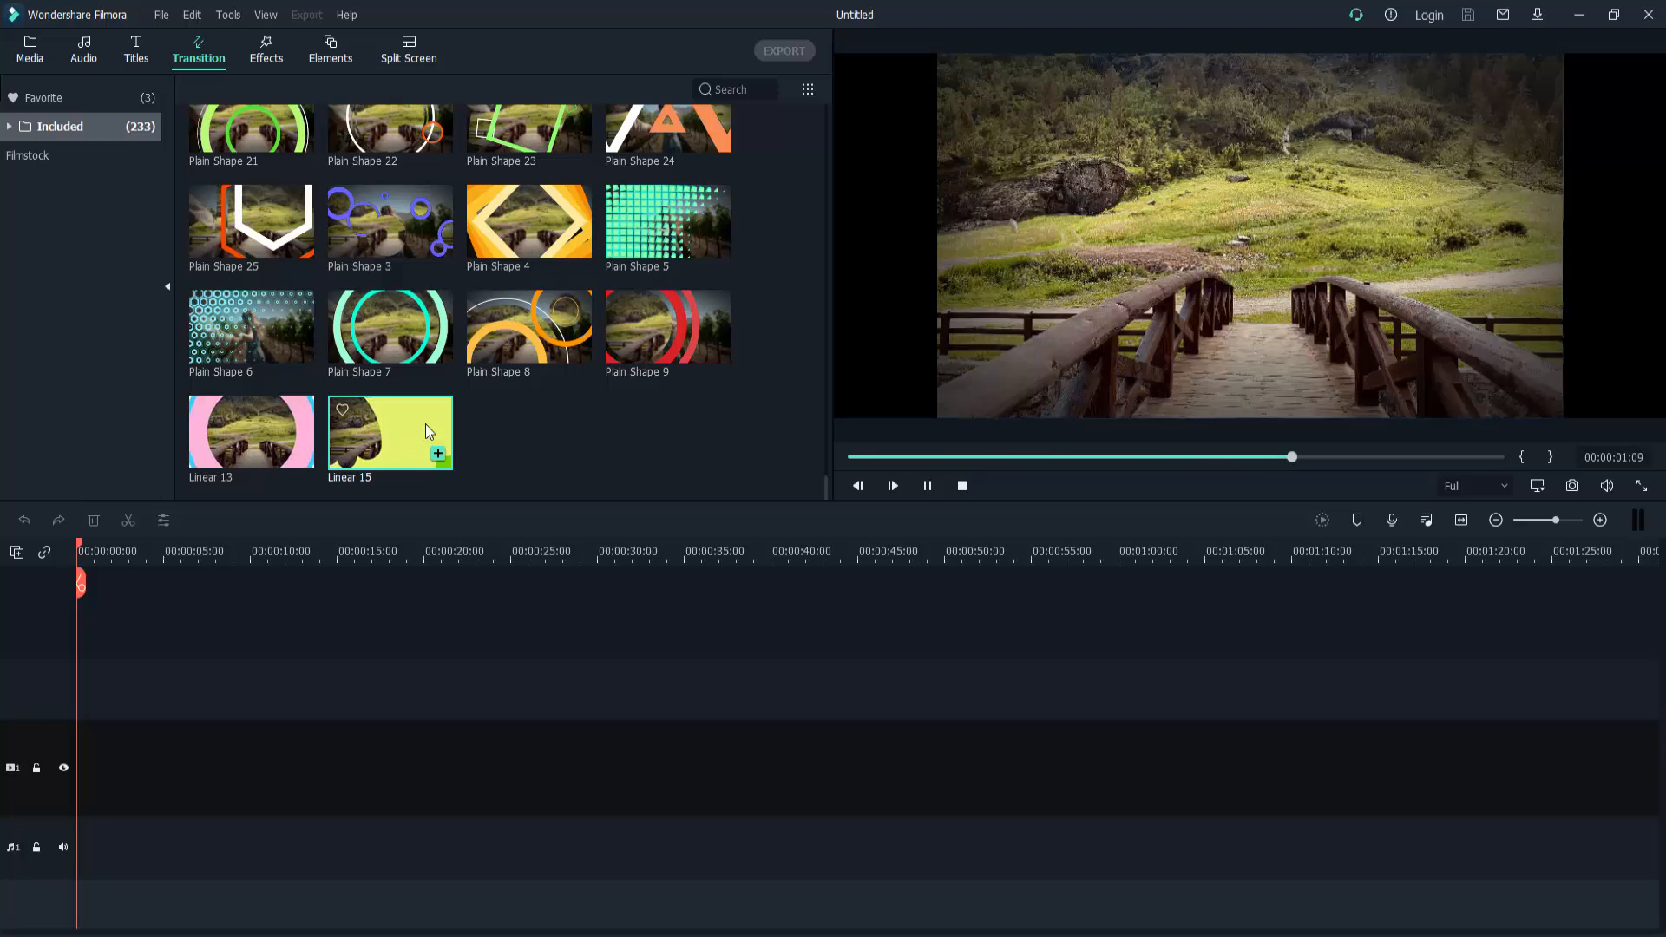
click(643, 321)
click(522, 335)
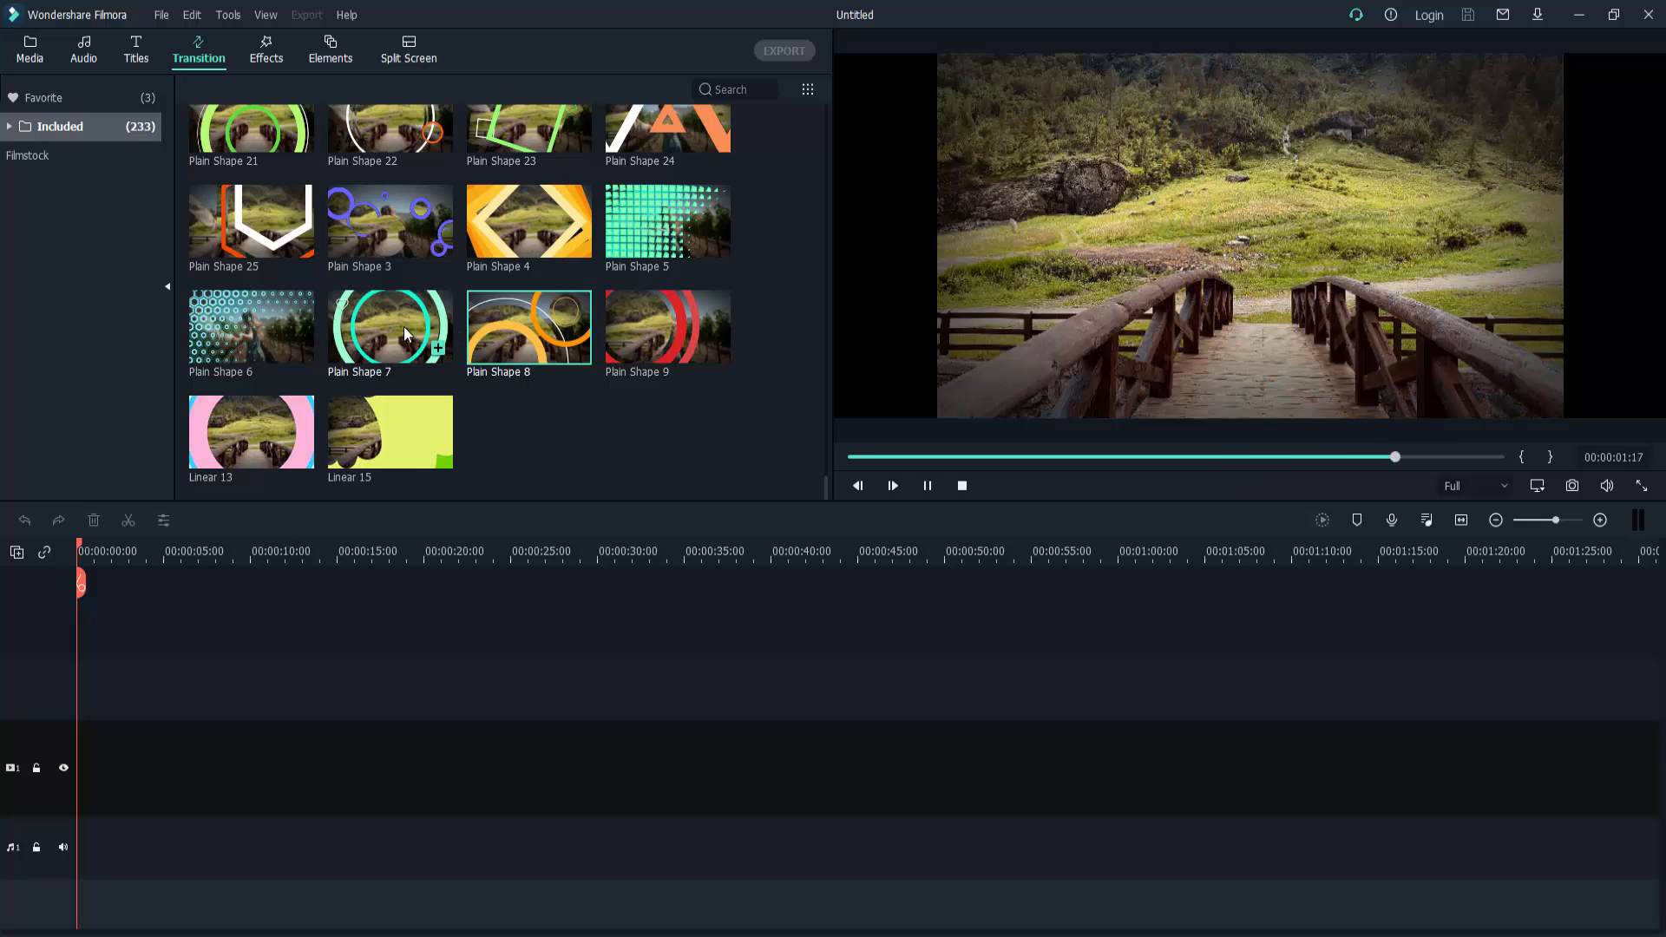
click(382, 320)
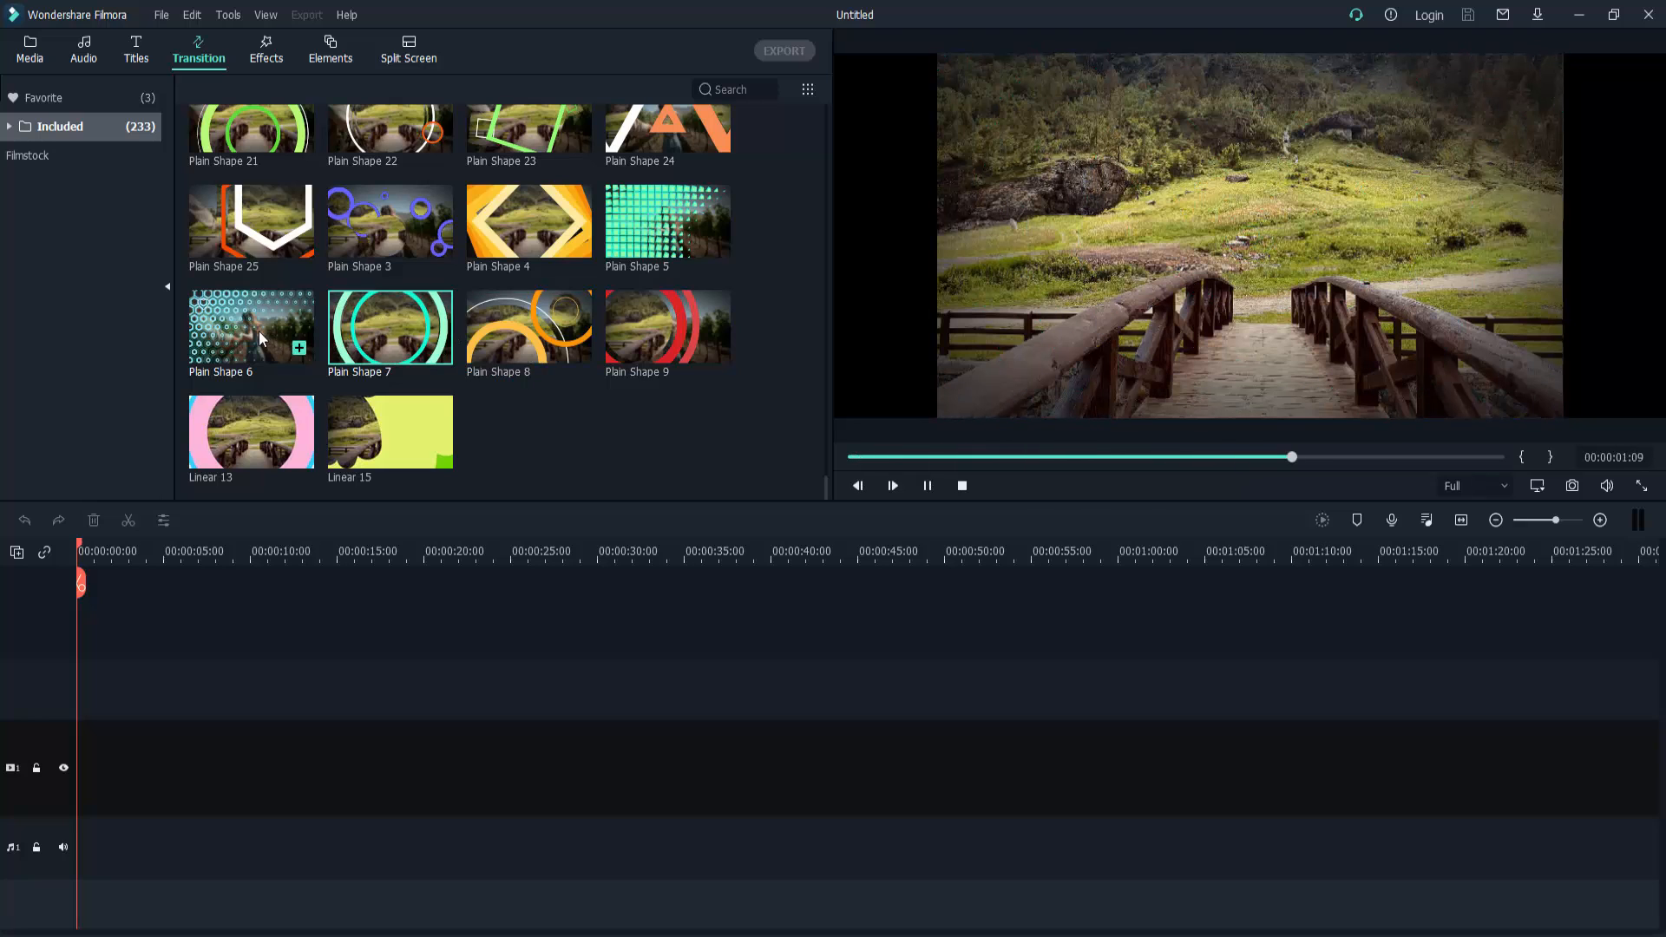
click(258, 331)
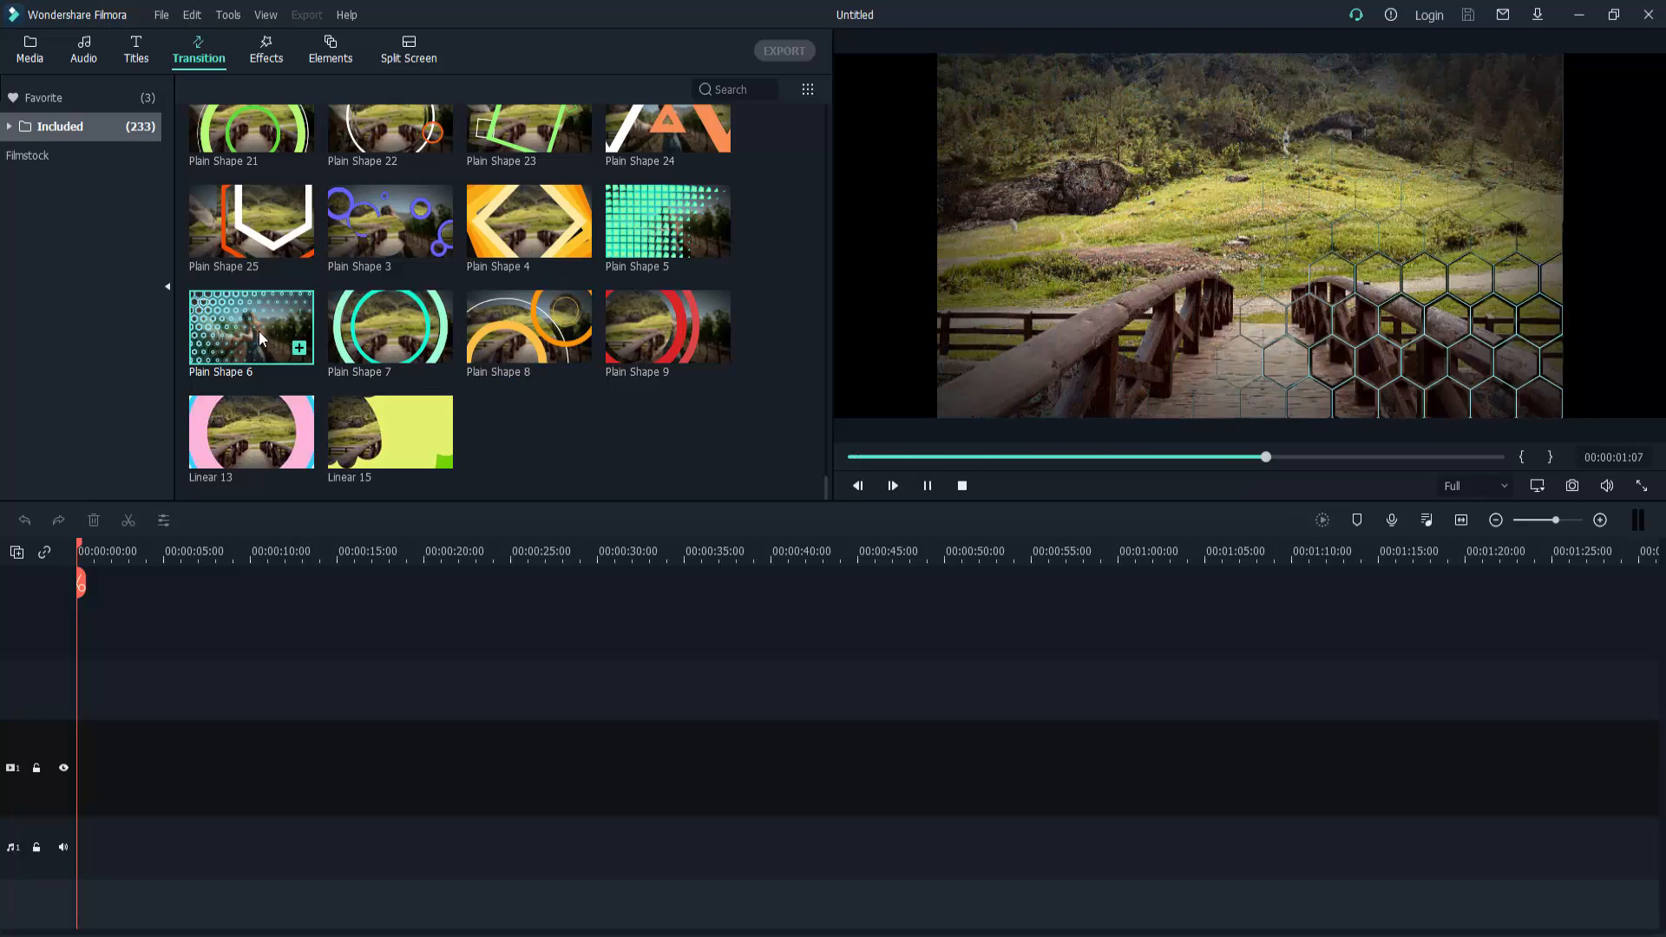
click(652, 237)
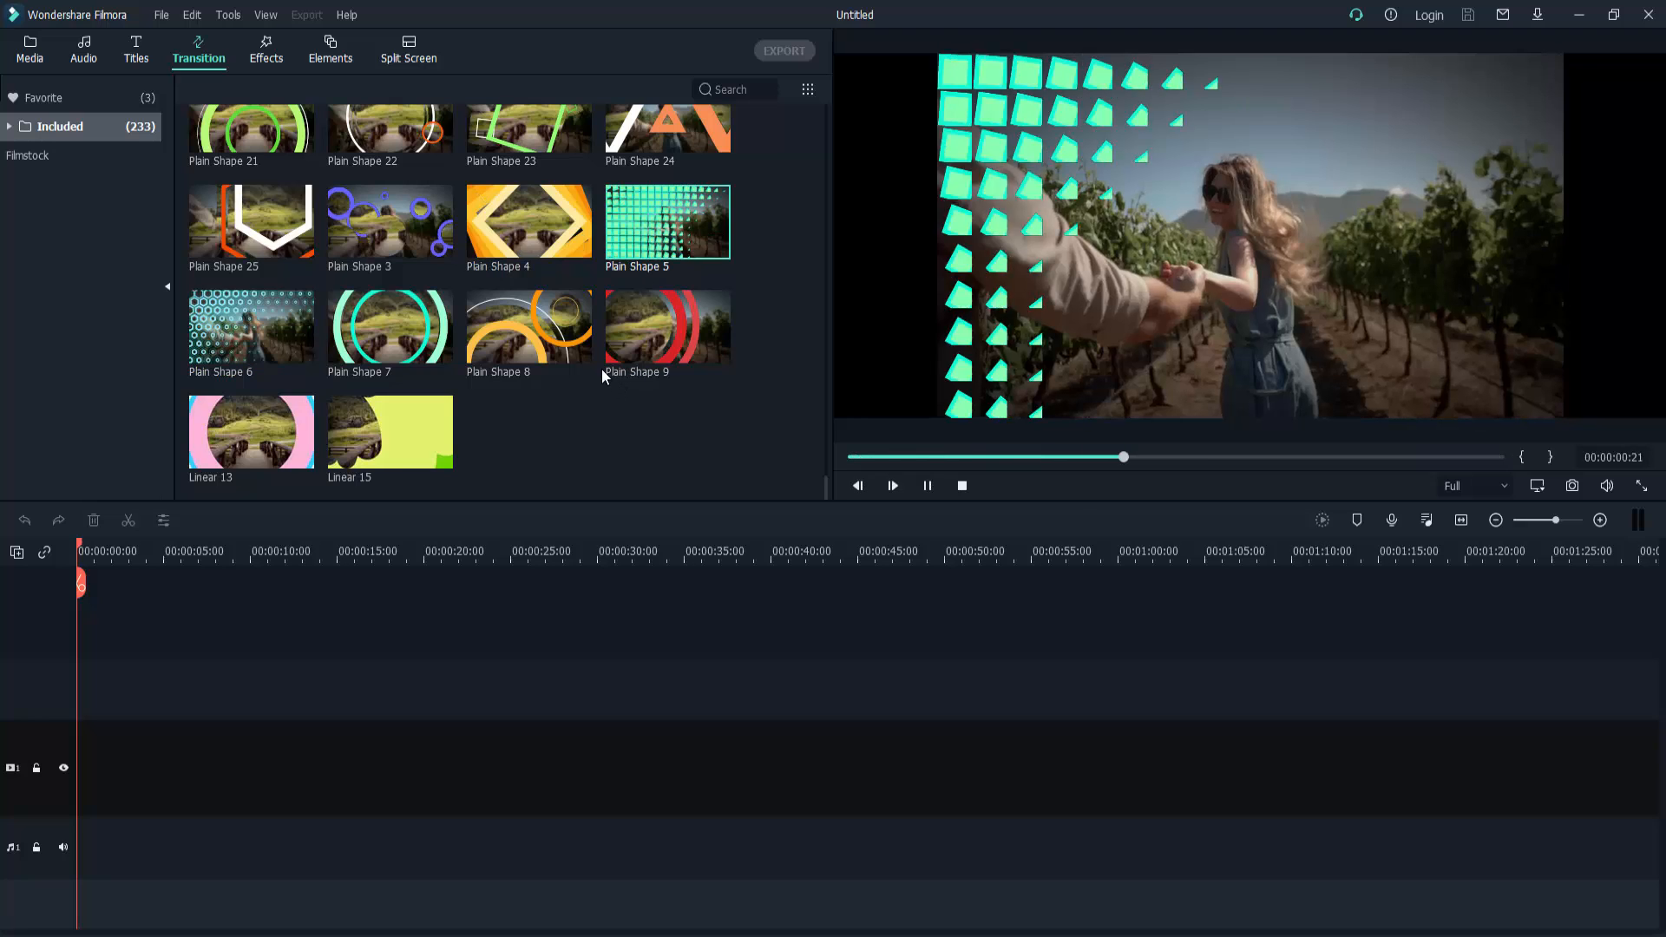
Preview the Linear 12, Linear 14 and Linear 17 transitions and look over the neighbouring Linear and Plain Shape designs
scroll(602, 368, up, 10)
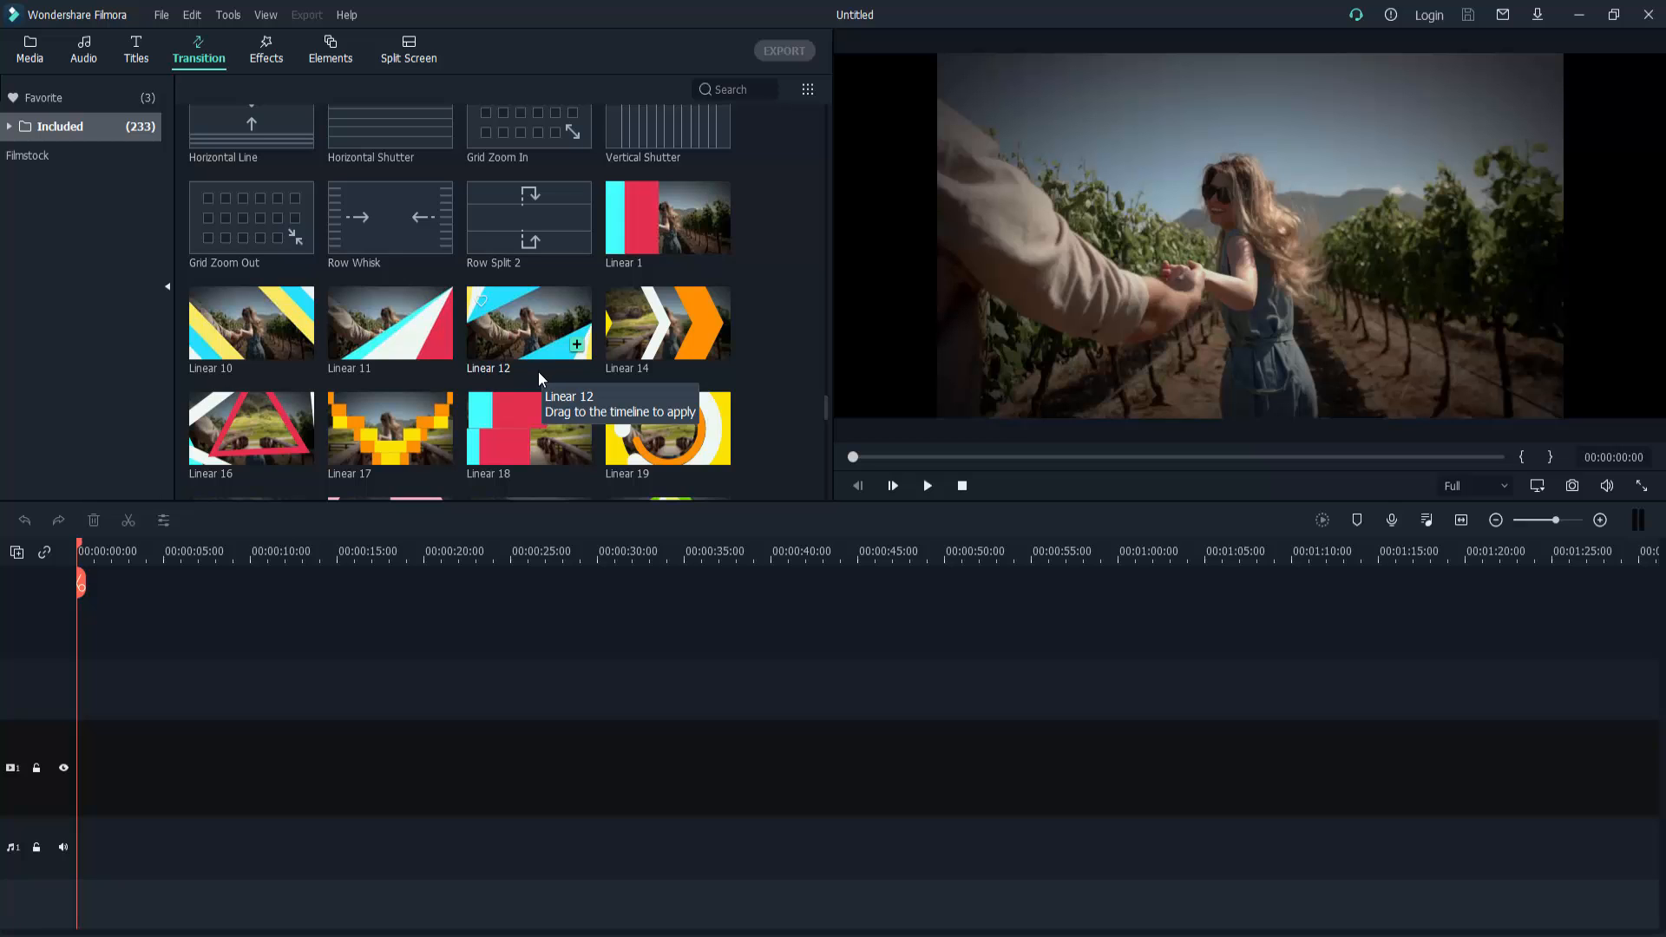
click(508, 332)
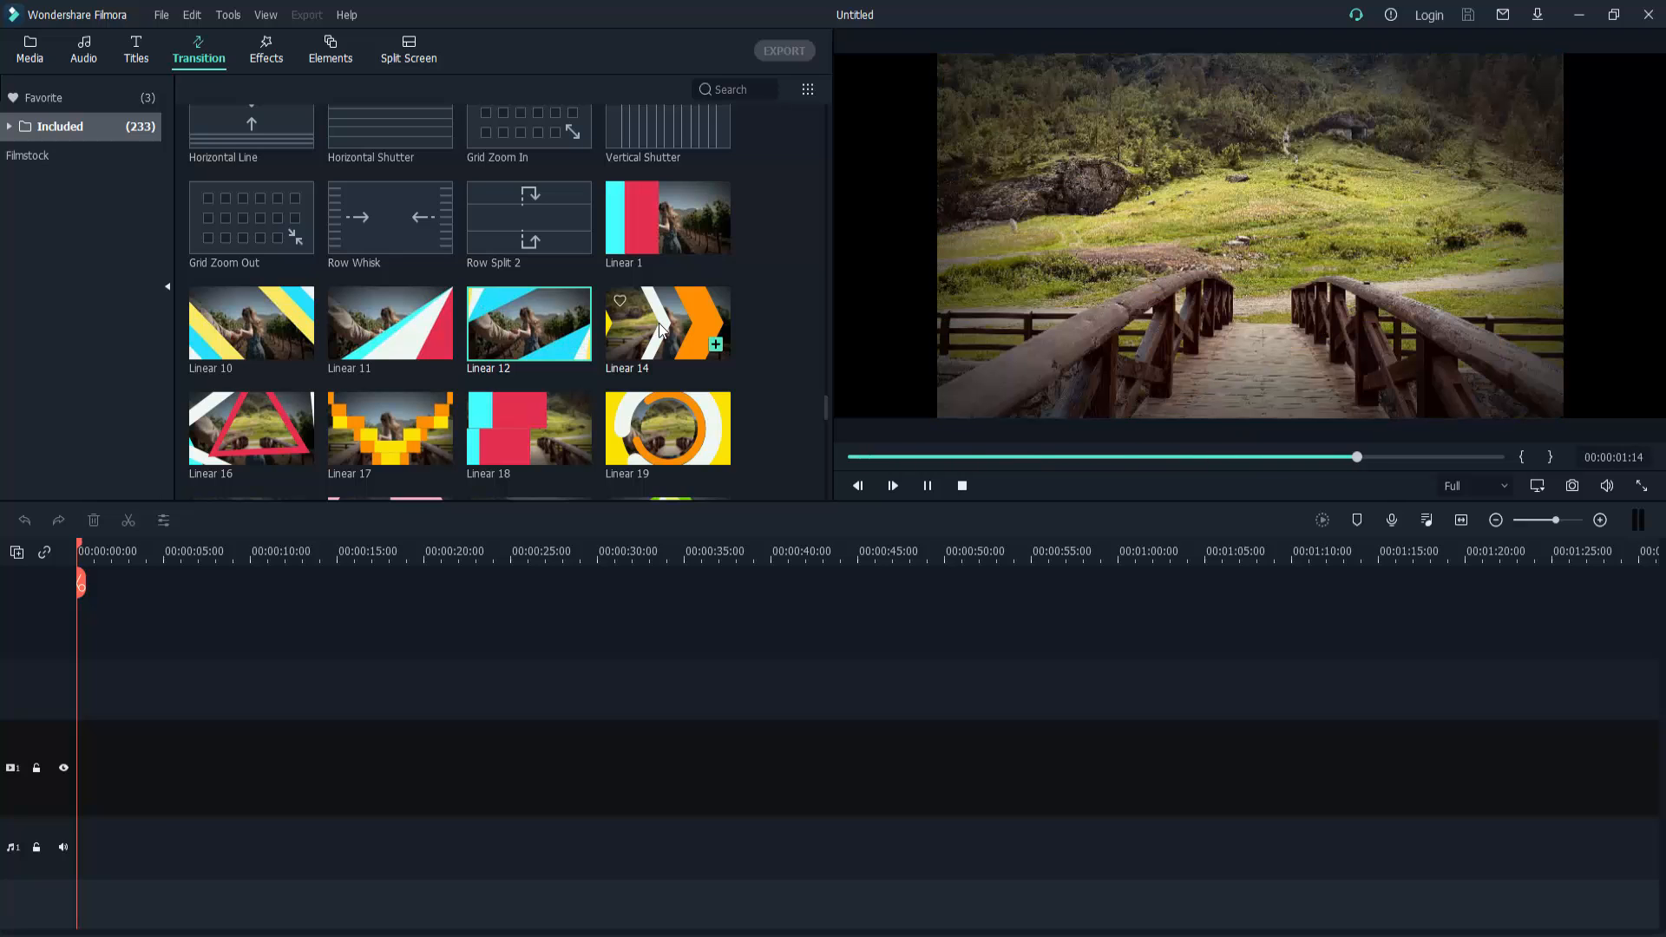
click(659, 323)
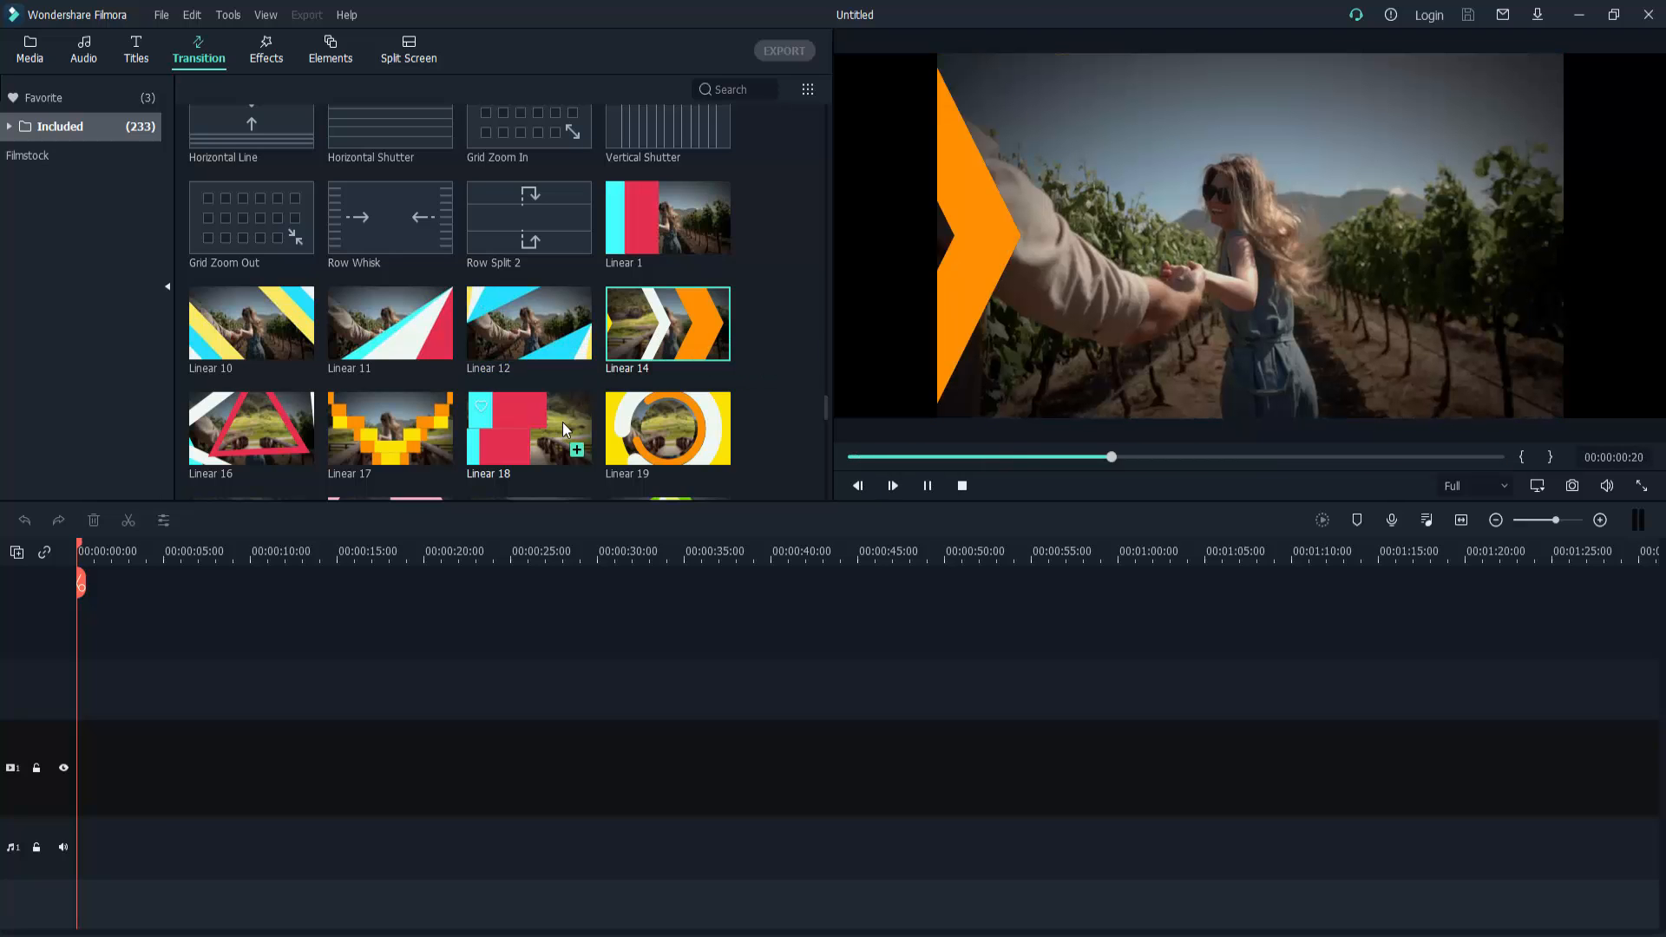
click(397, 432)
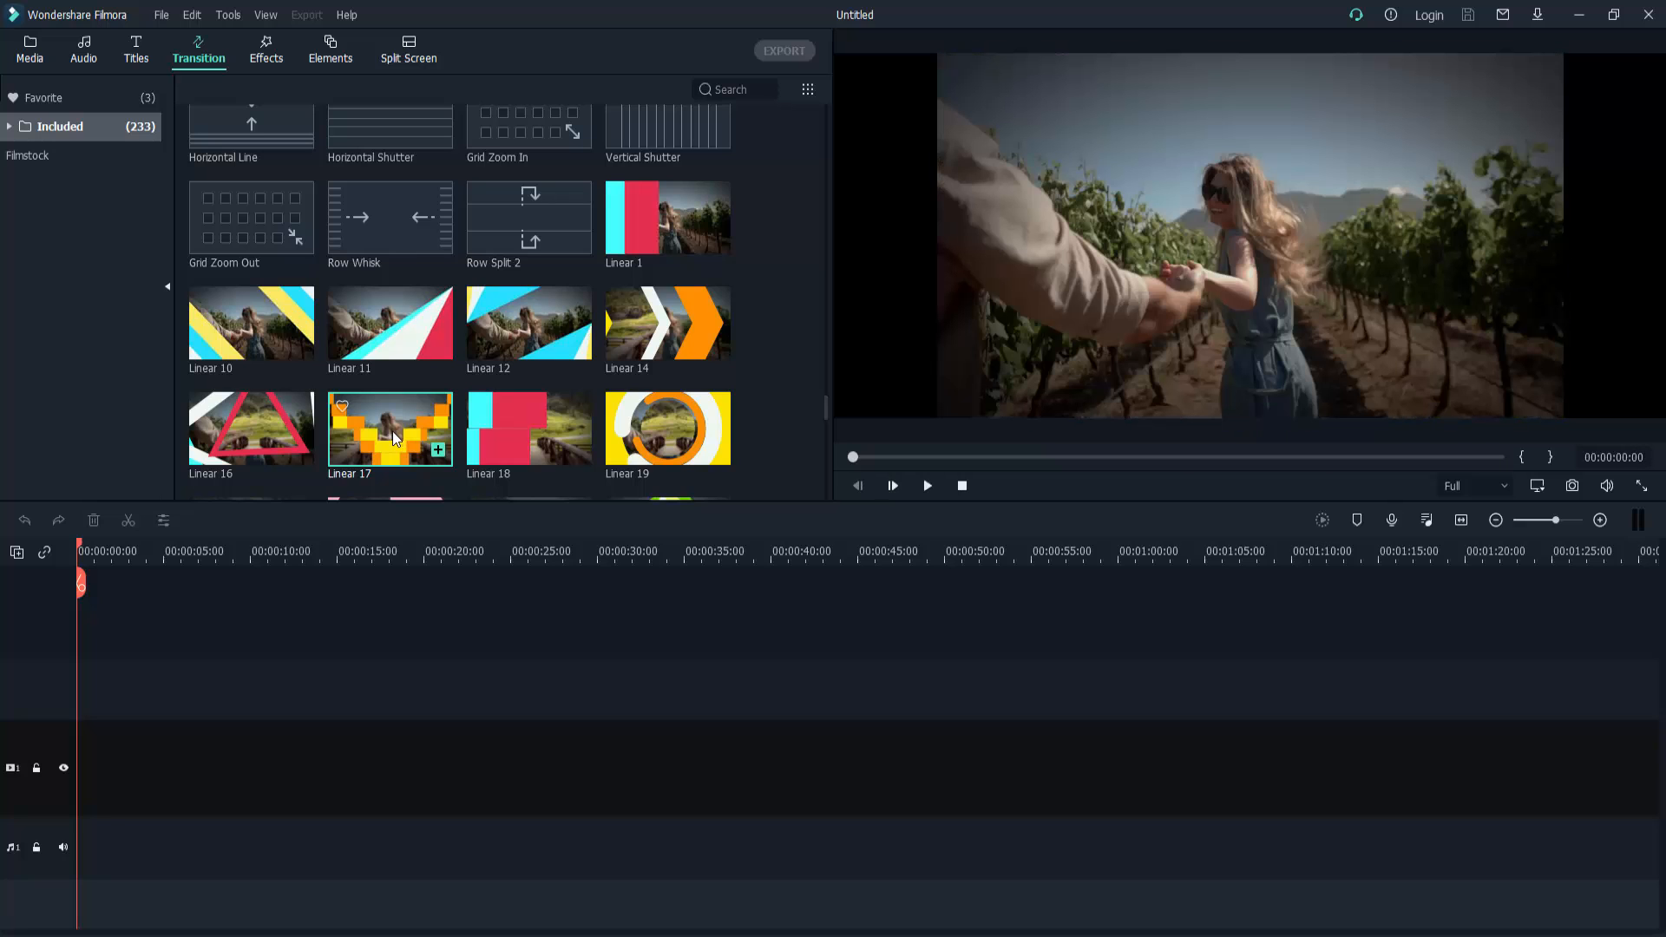
scroll(390, 429, down, 6)
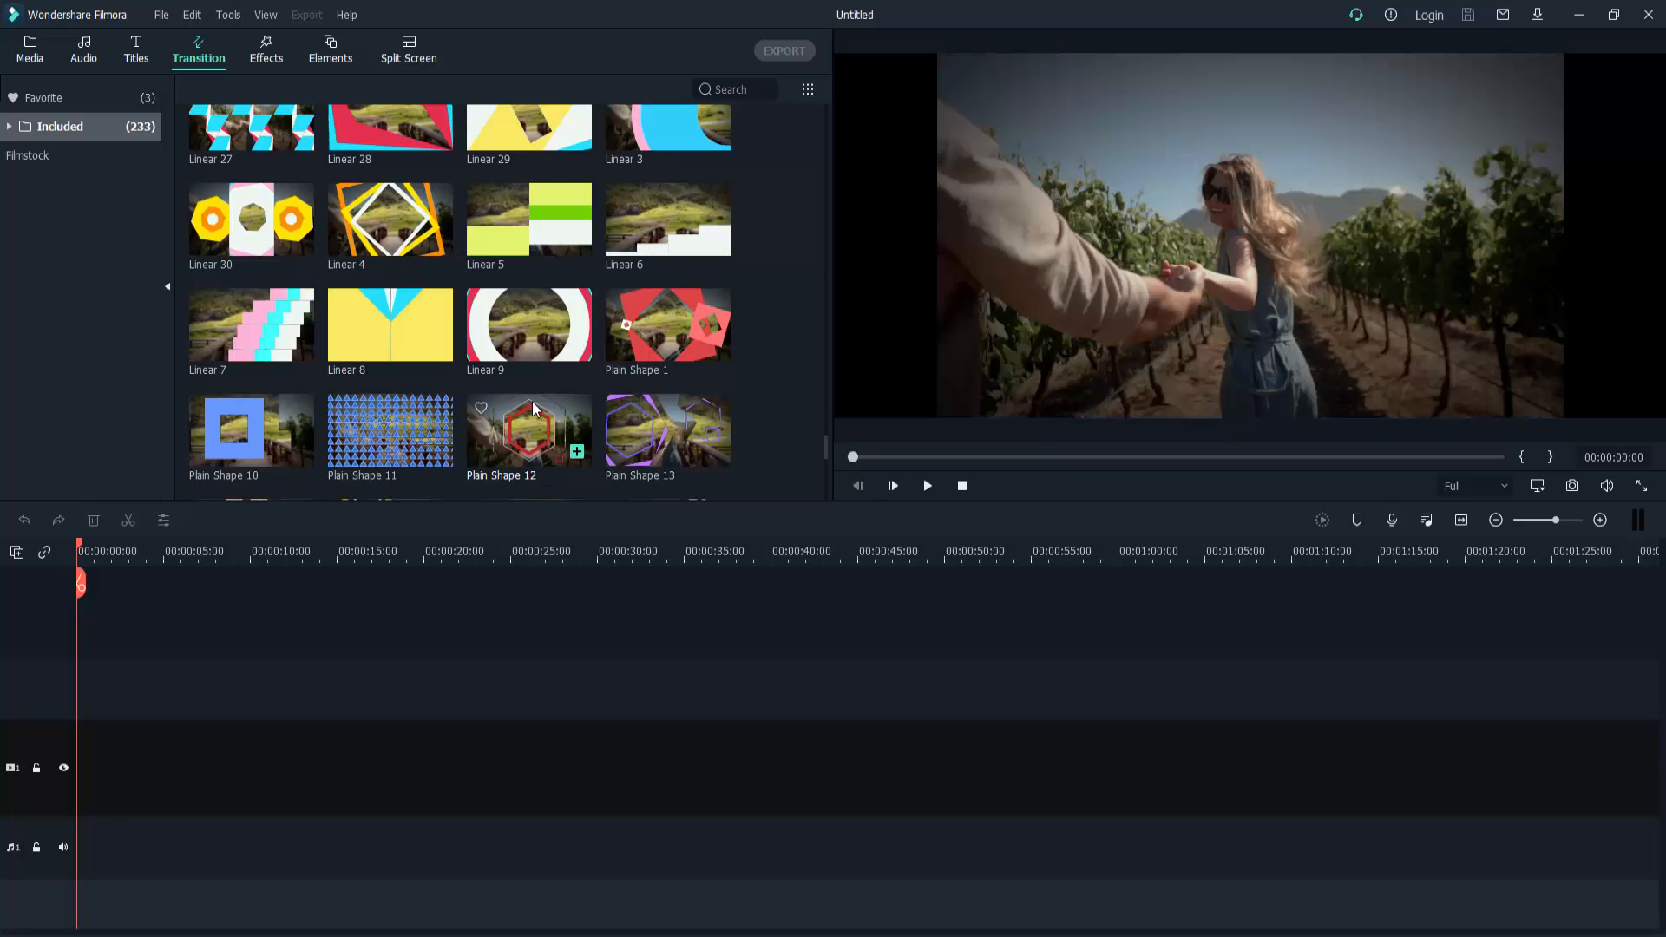
Show all included titles and examine the range of openers, titles, lower thirds and subtitles
click(133, 55)
scroll(557, 352, down, 3)
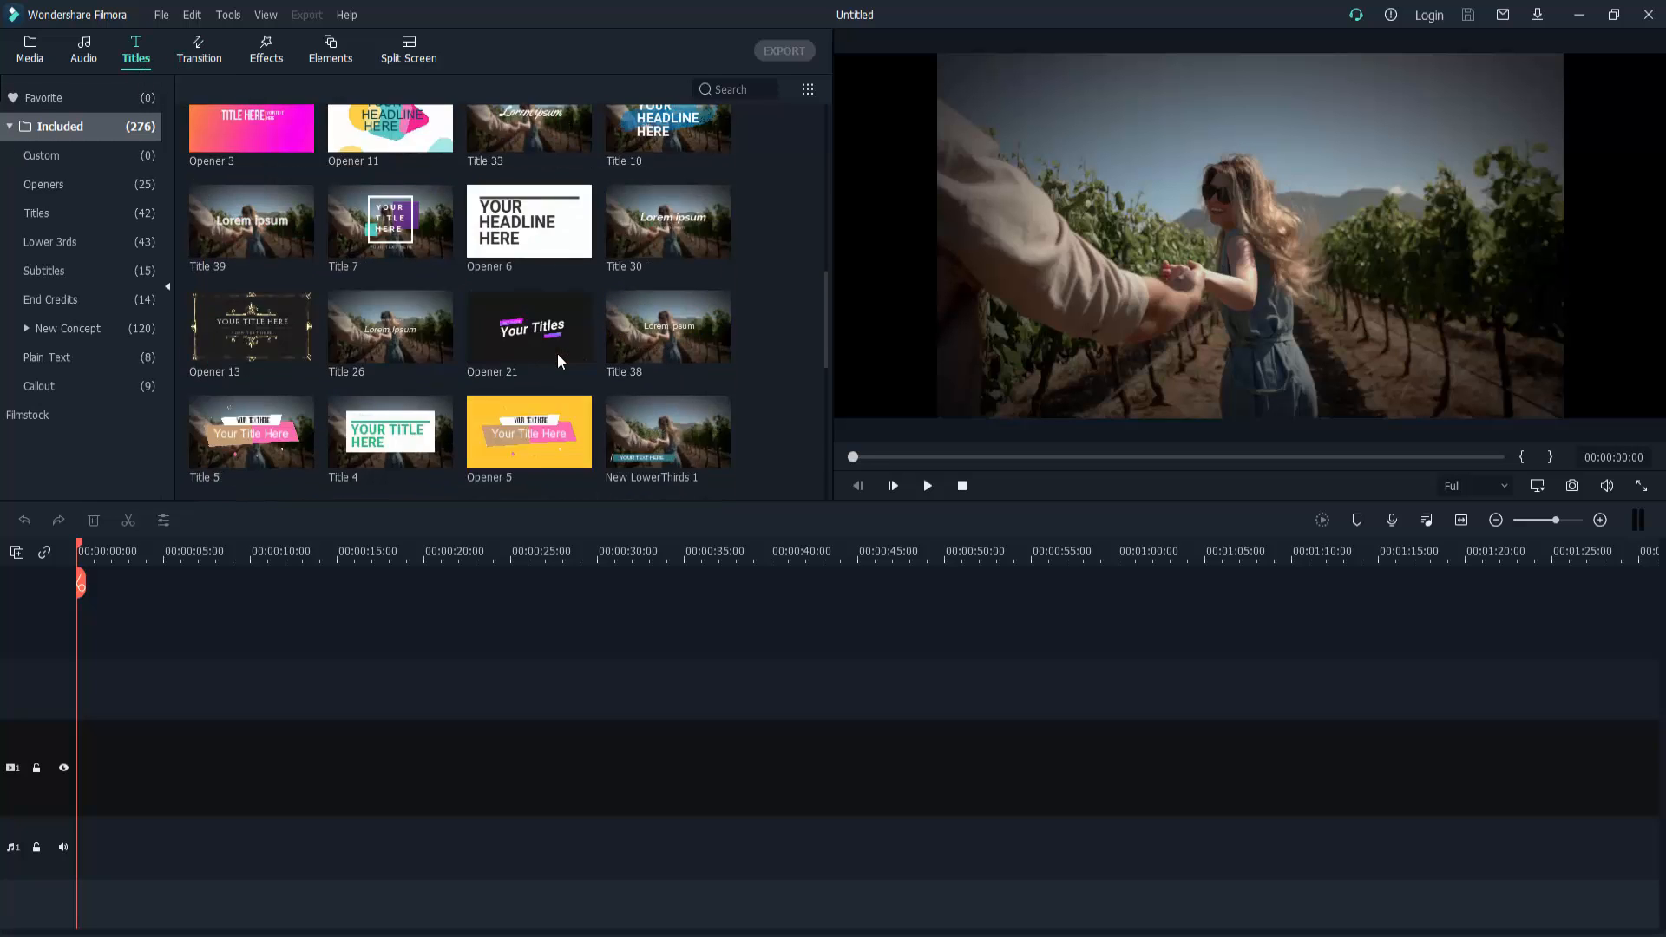
scroll(557, 353, down, 5)
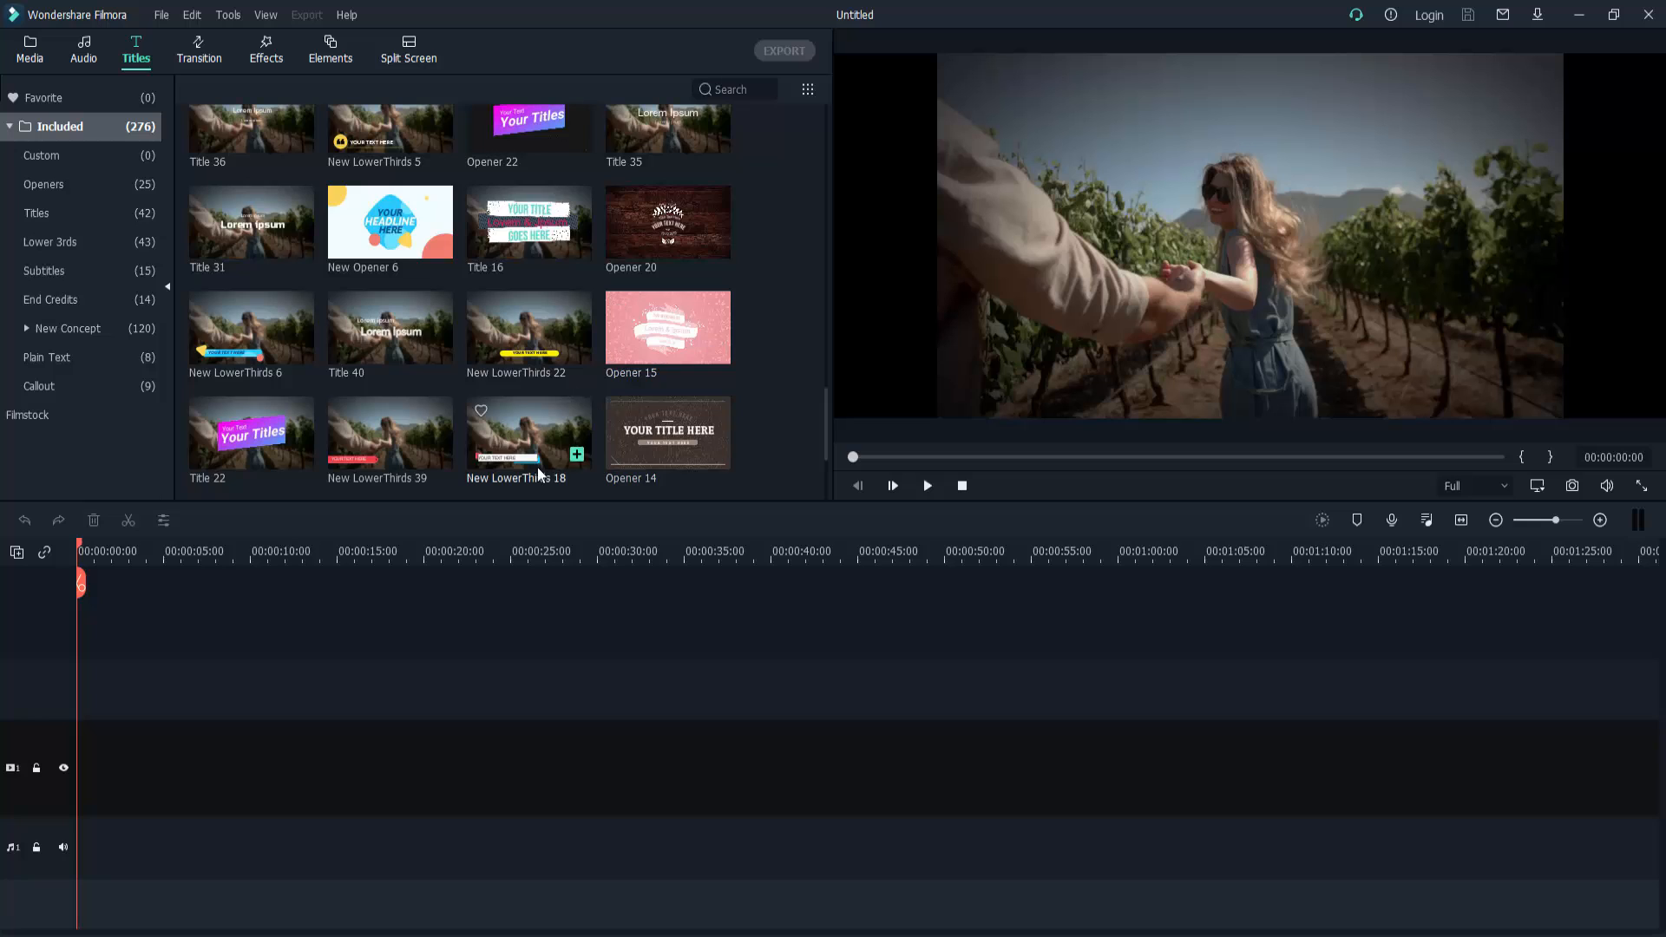
scroll(539, 460, down, 5)
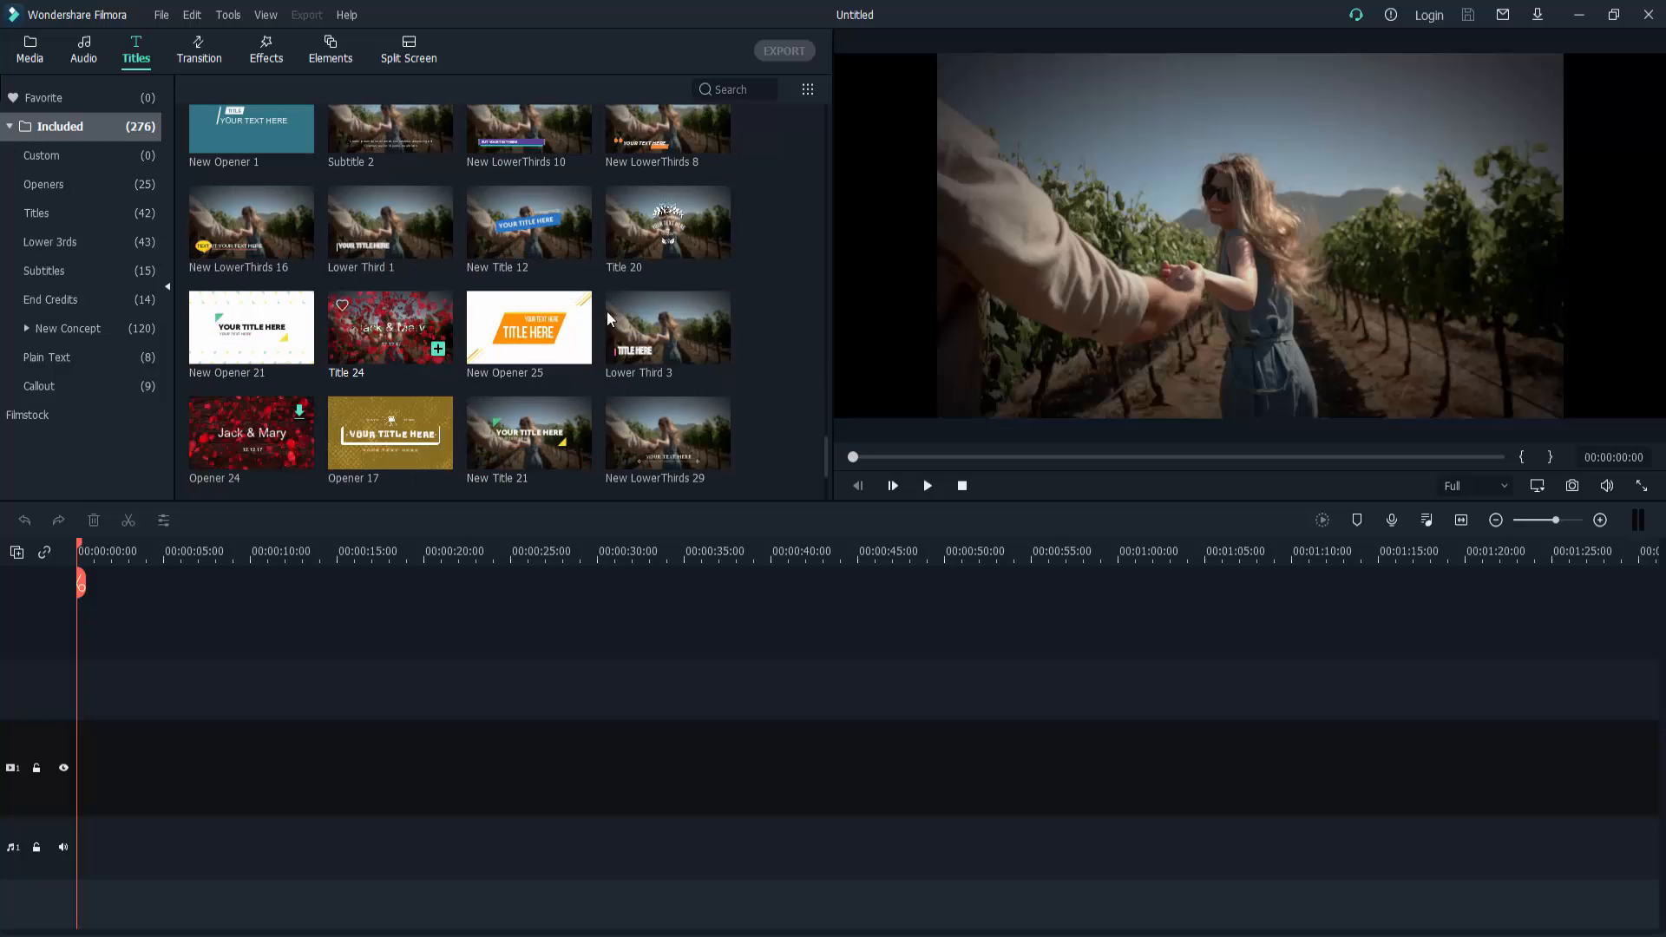
scroll(588, 420, down, 3)
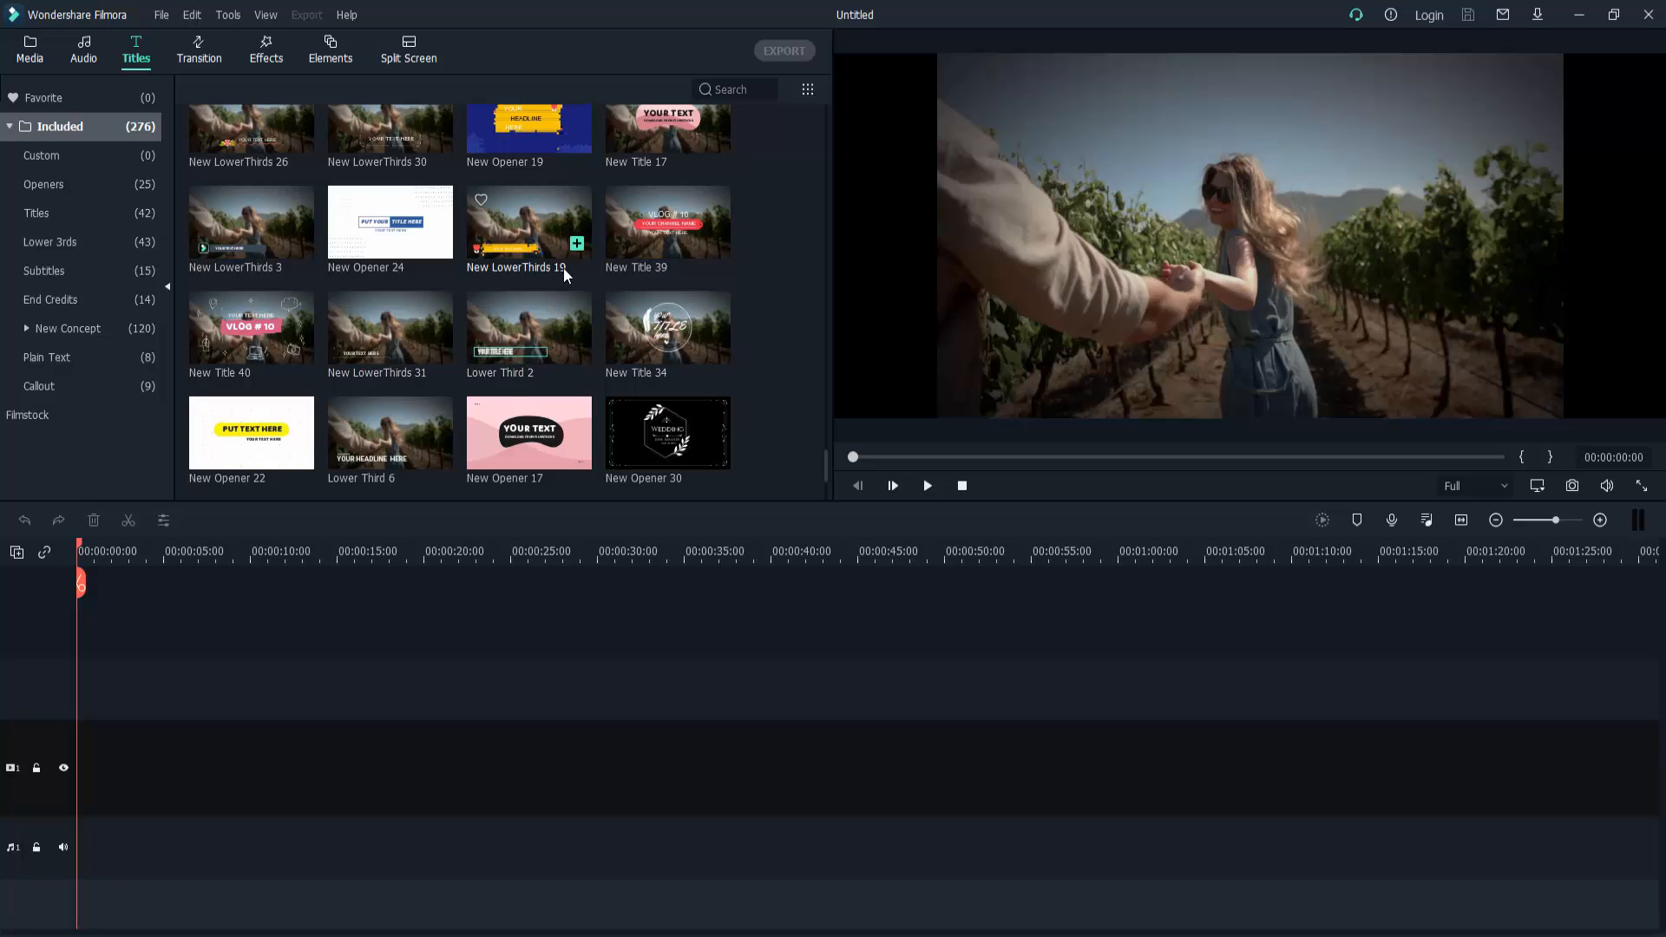
scroll(508, 295, down, 10)
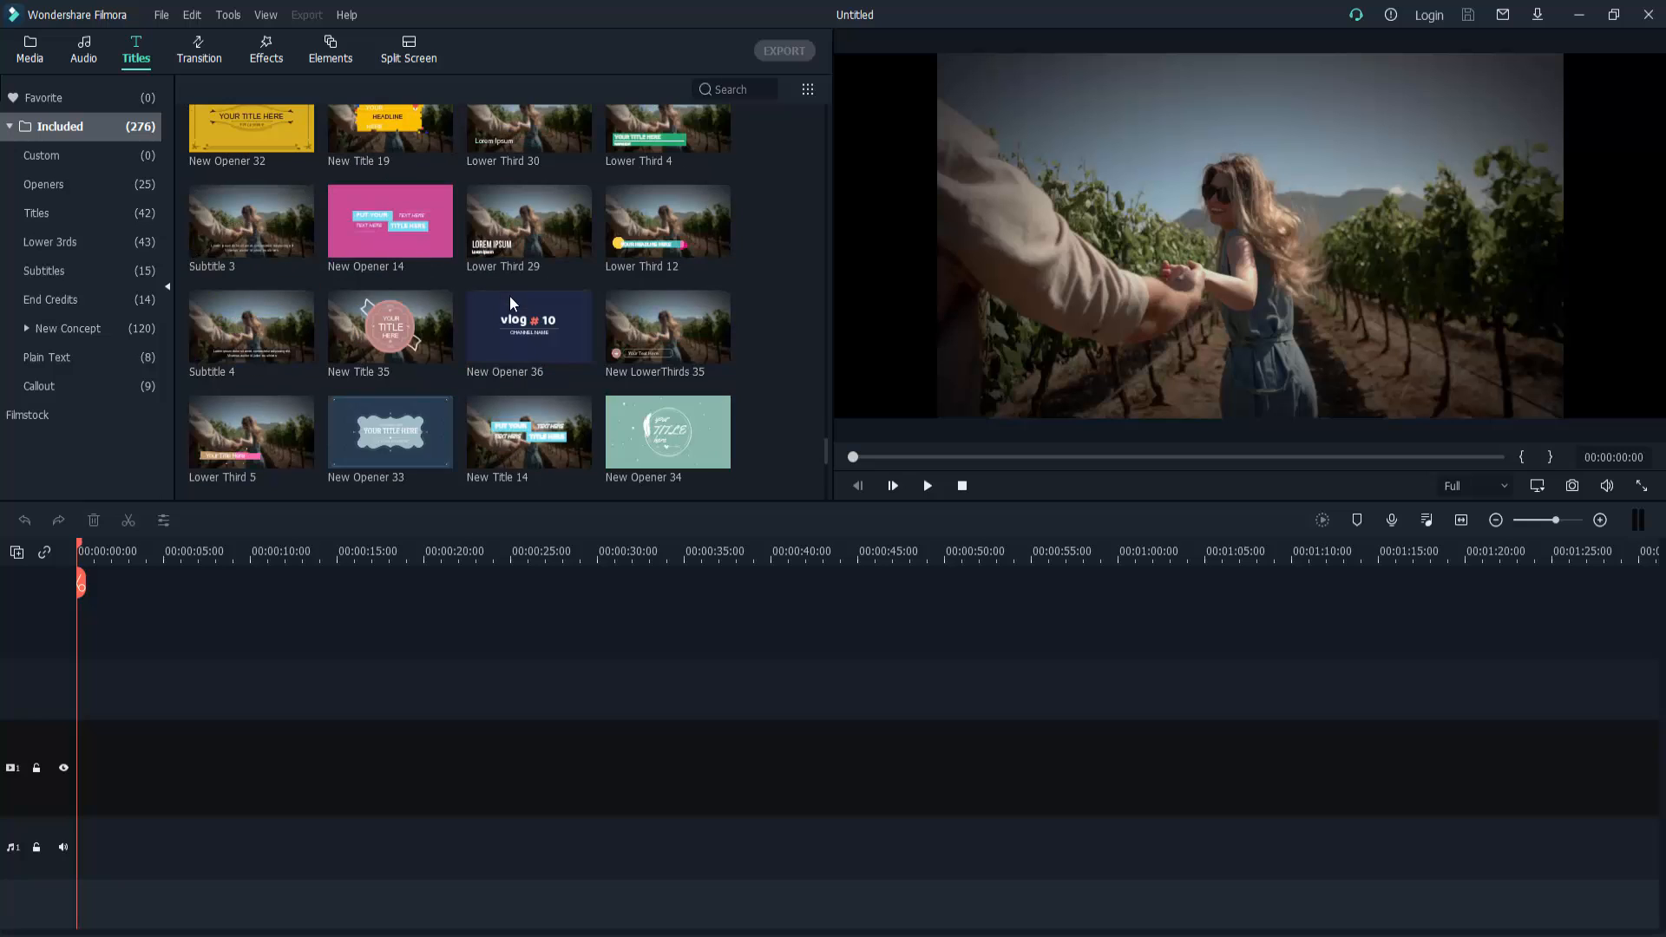
scroll(508, 295, down, 5)
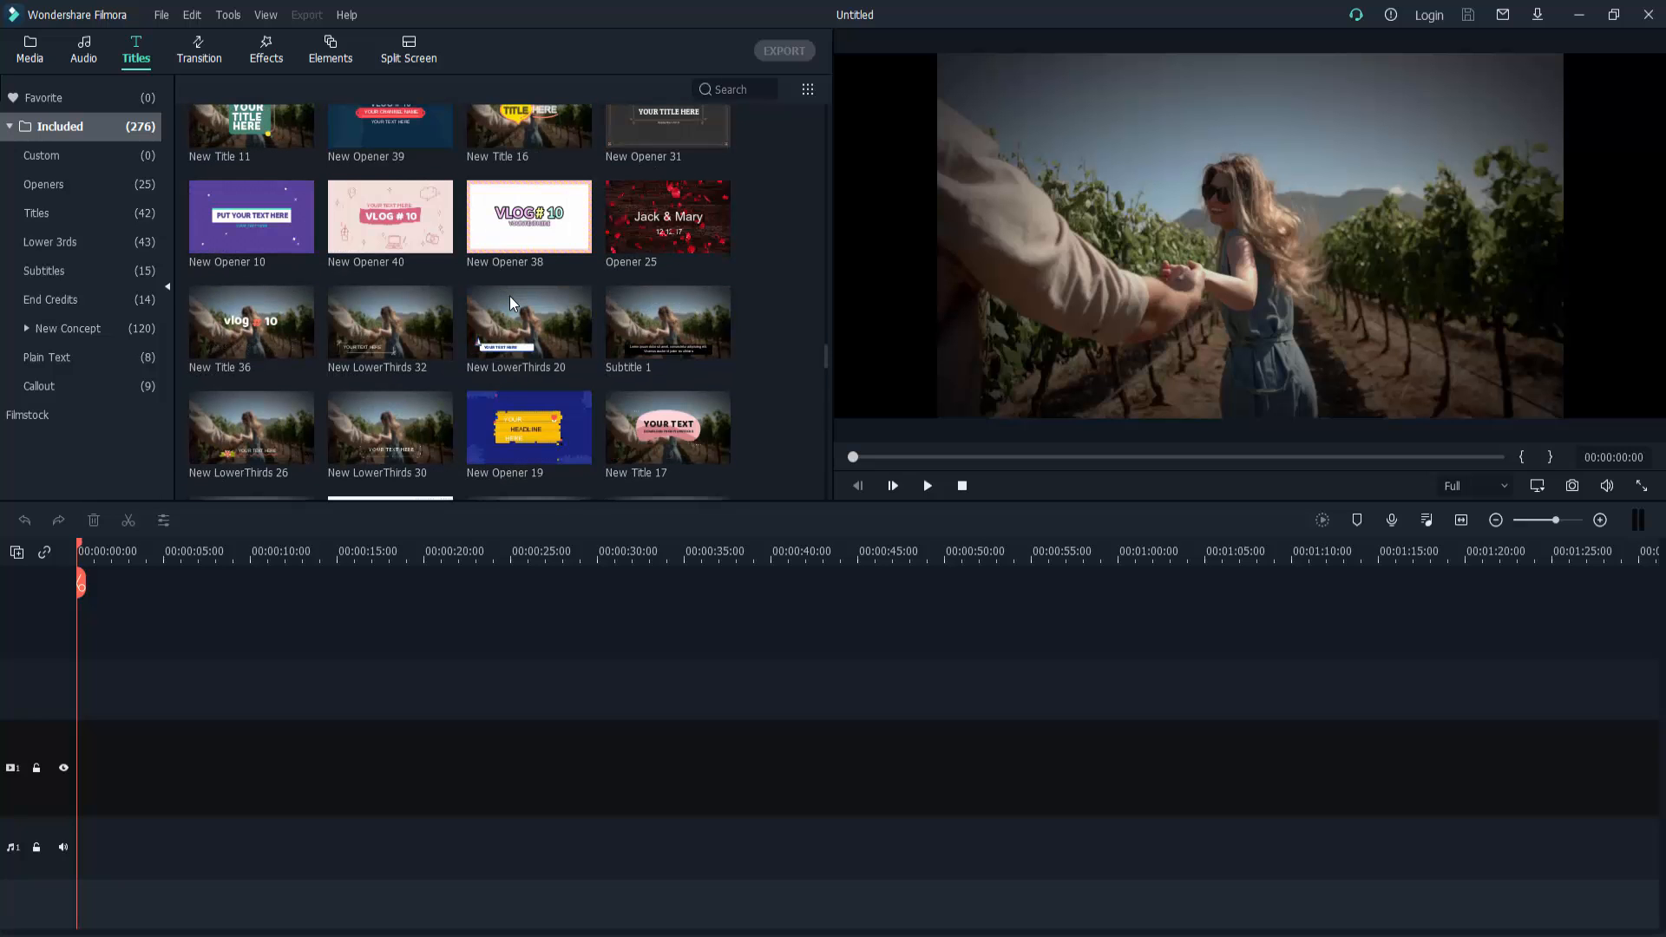
scroll(509, 299, down, 5)
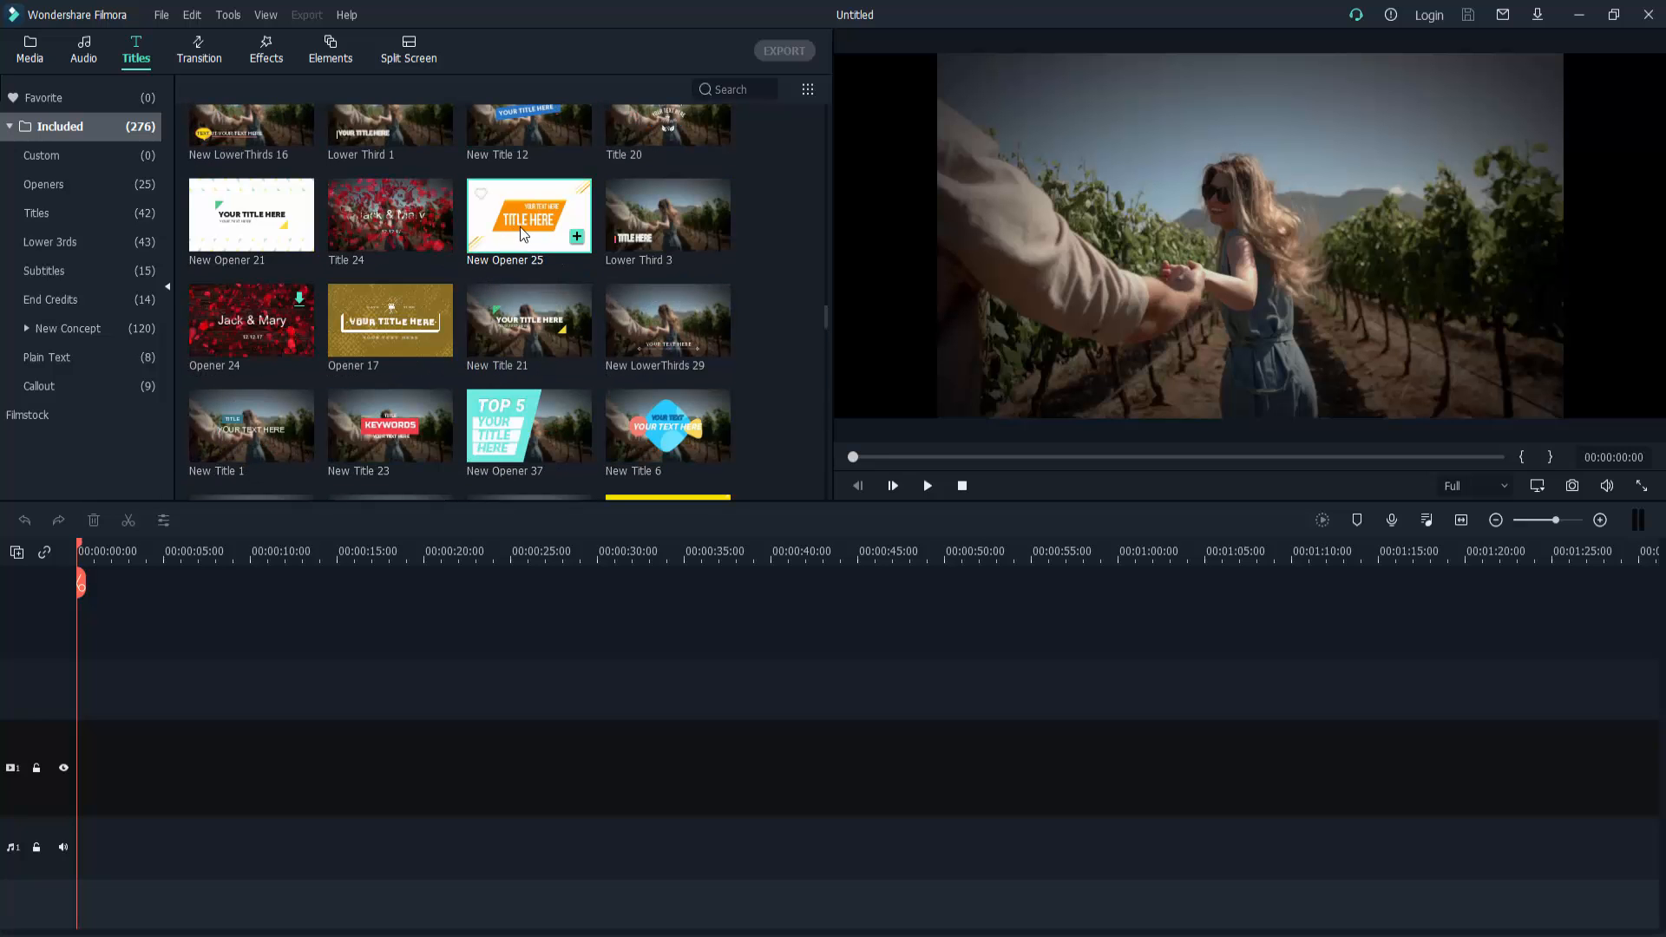
Preview the New Opener 25 and New Title 6 titles and look through the rest of the title collection
click(519, 227)
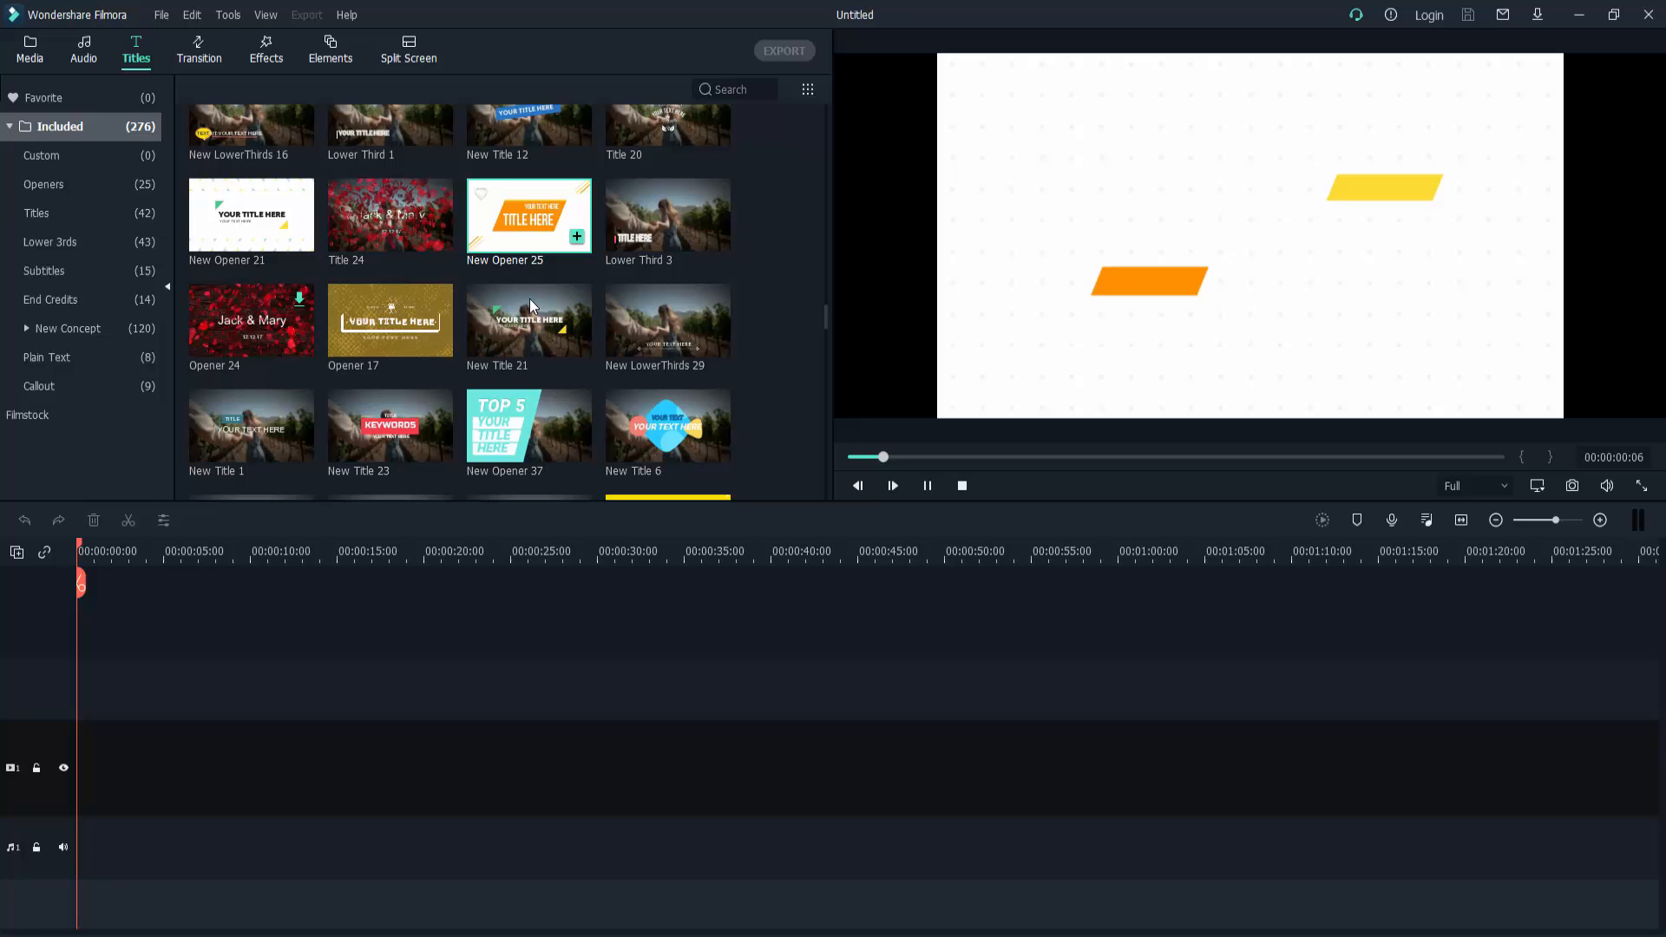
click(677, 419)
scroll(518, 434, down, 3)
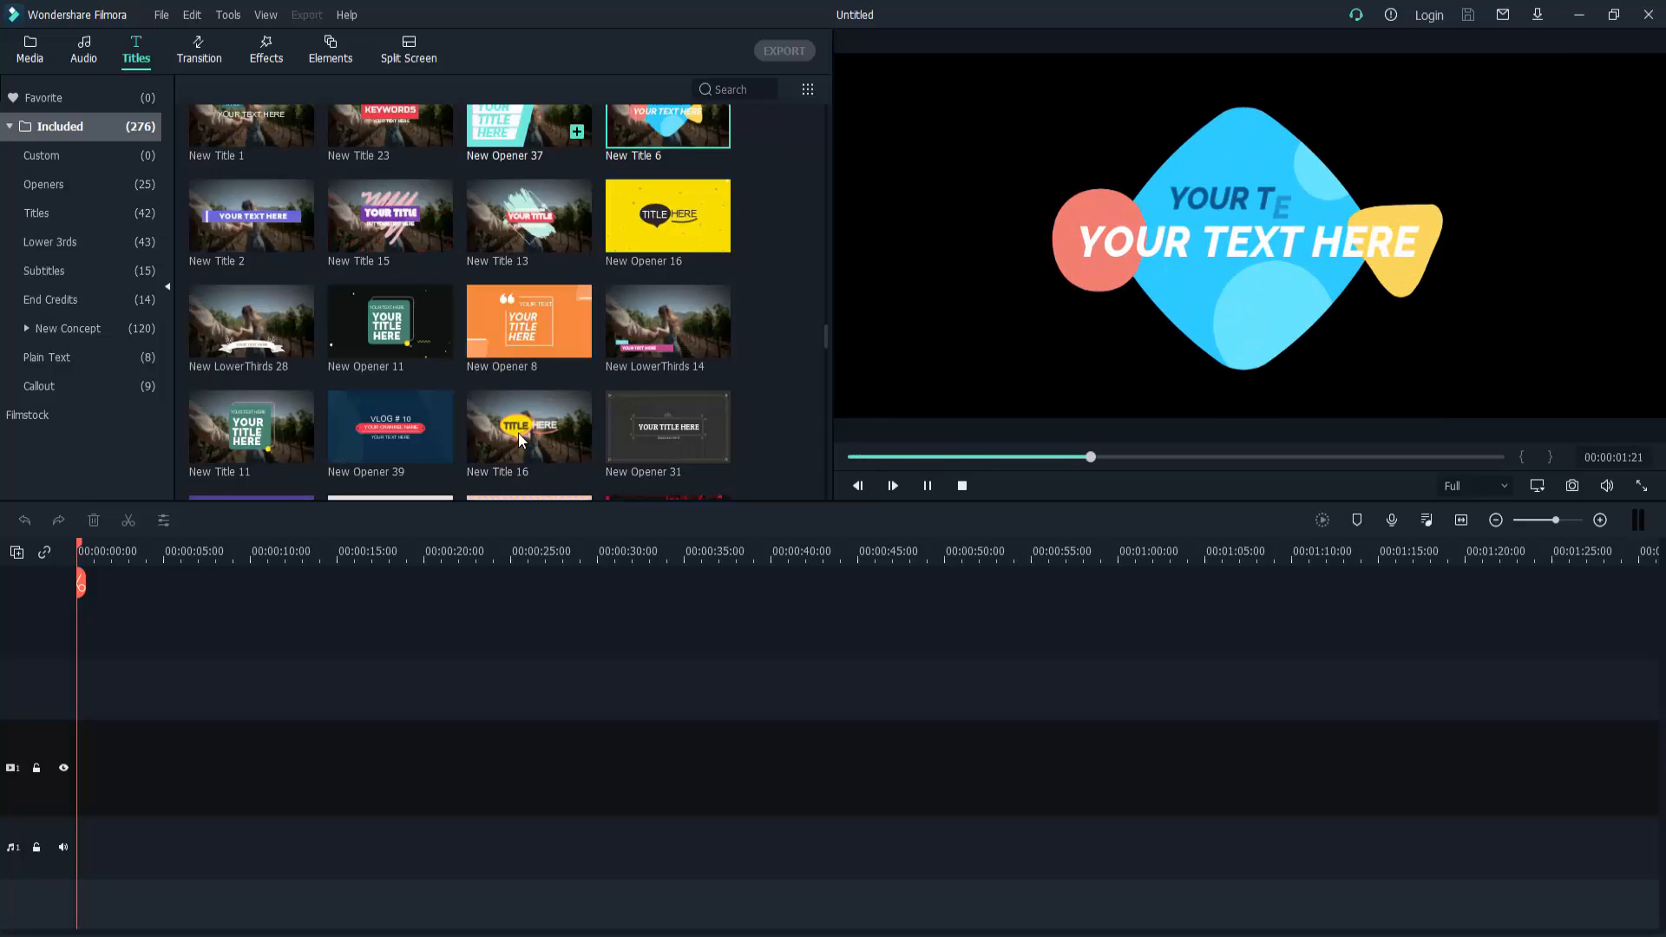
scroll(518, 434, down, 3)
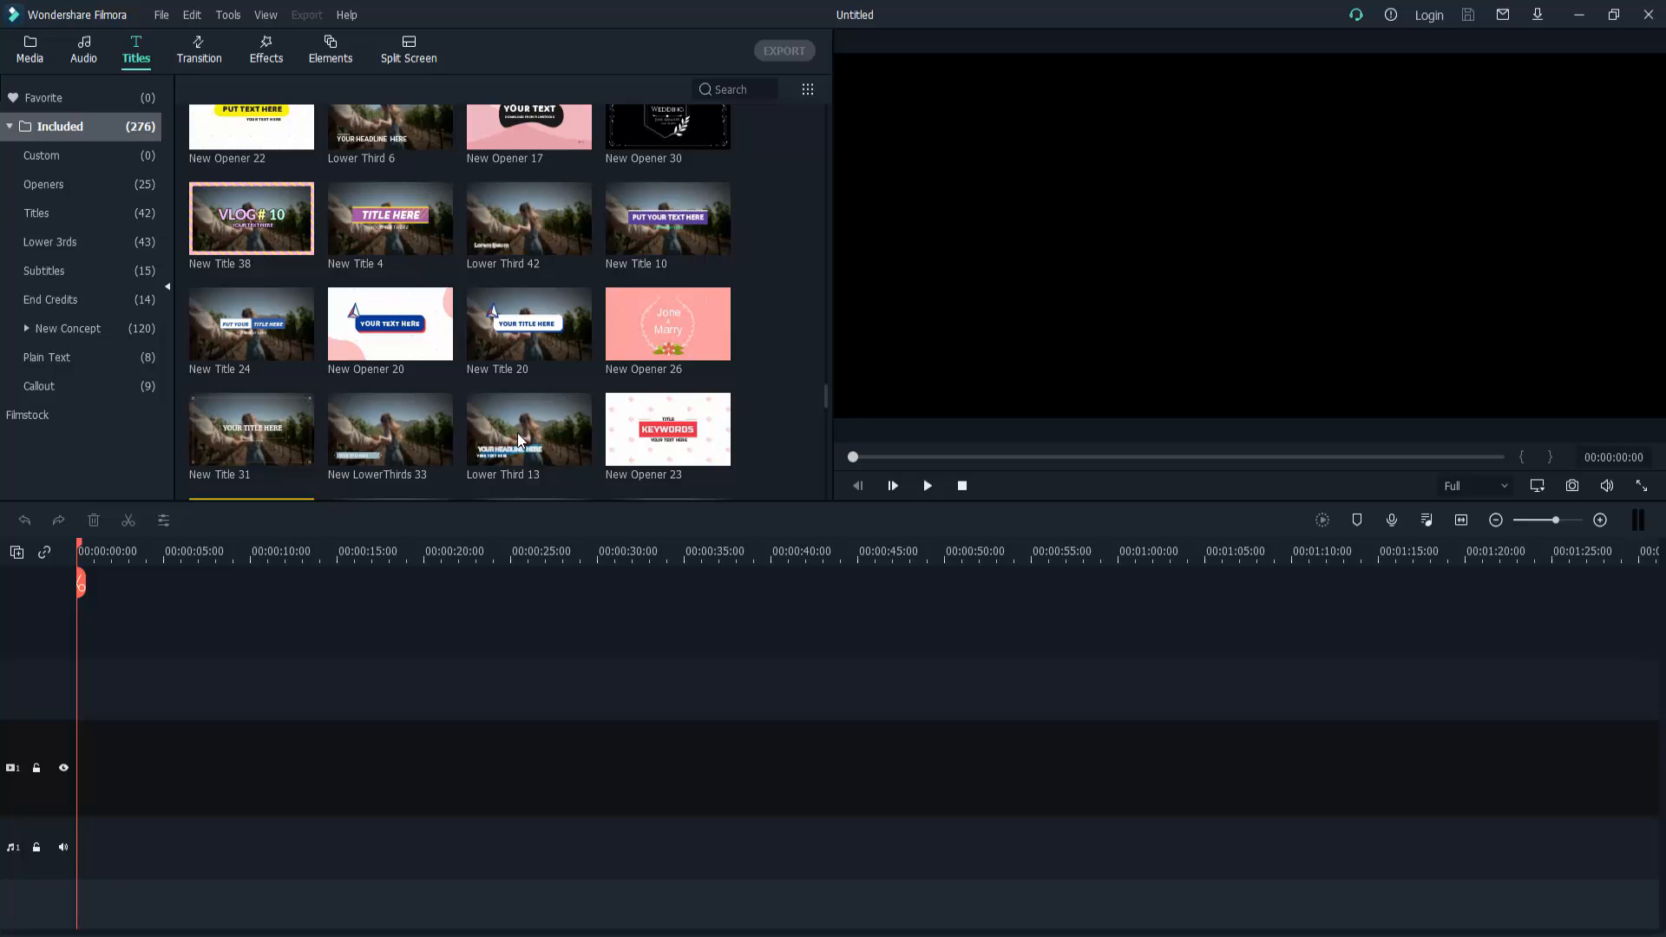
scroll(516, 441, down, 3)
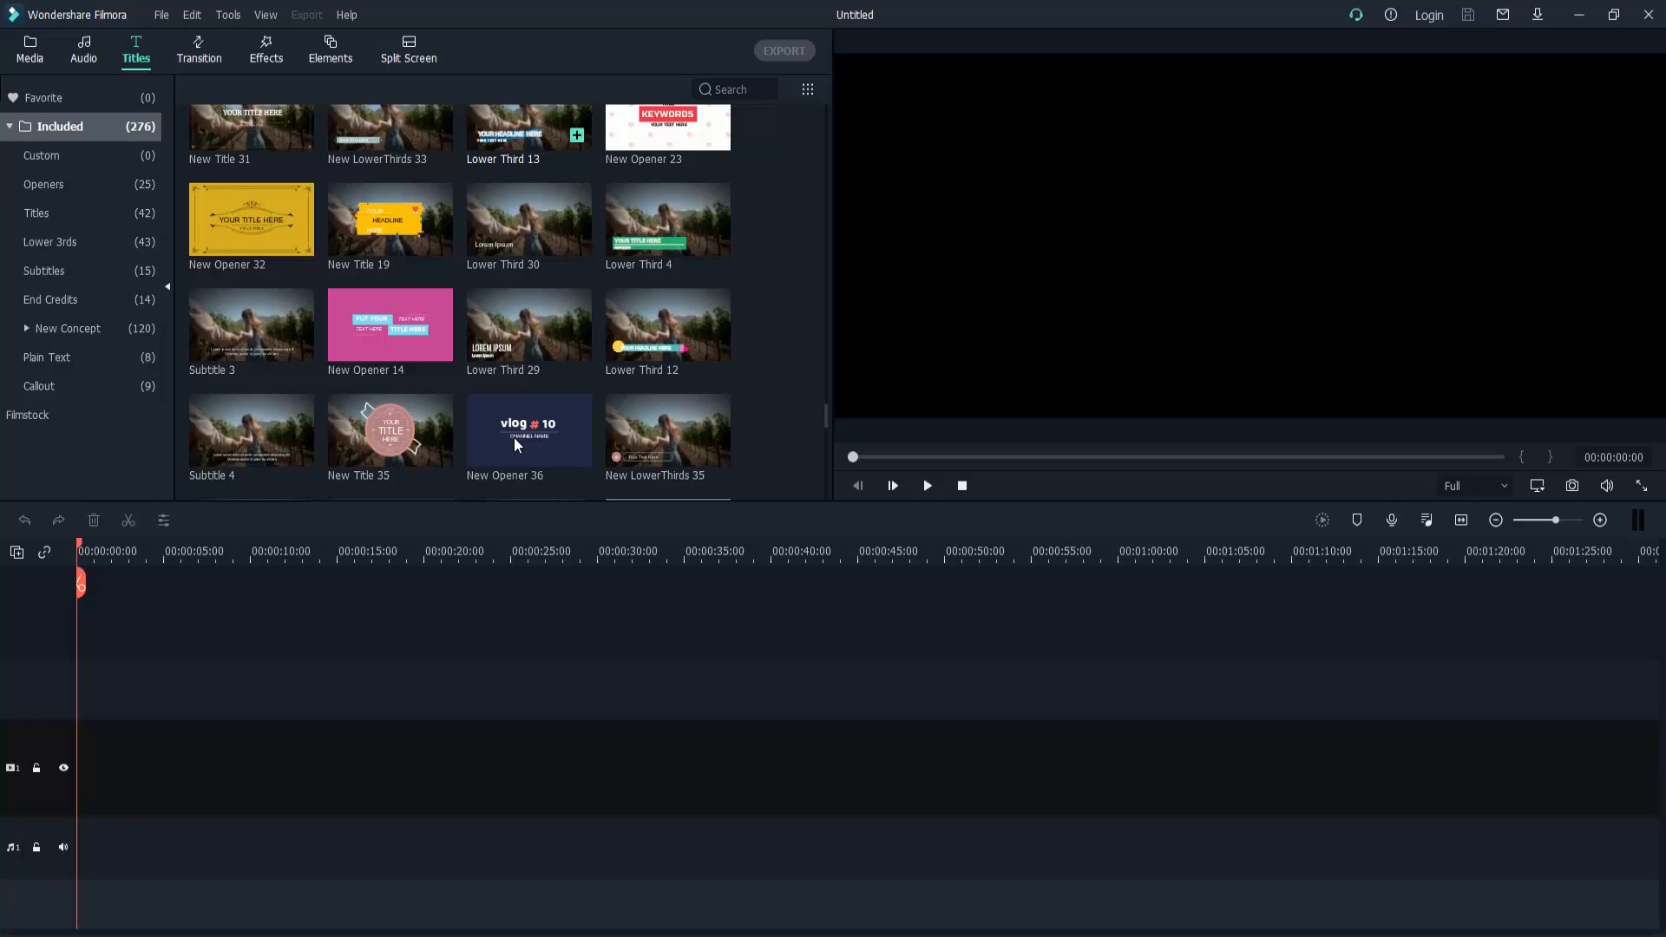
scroll(515, 442, down, 5)
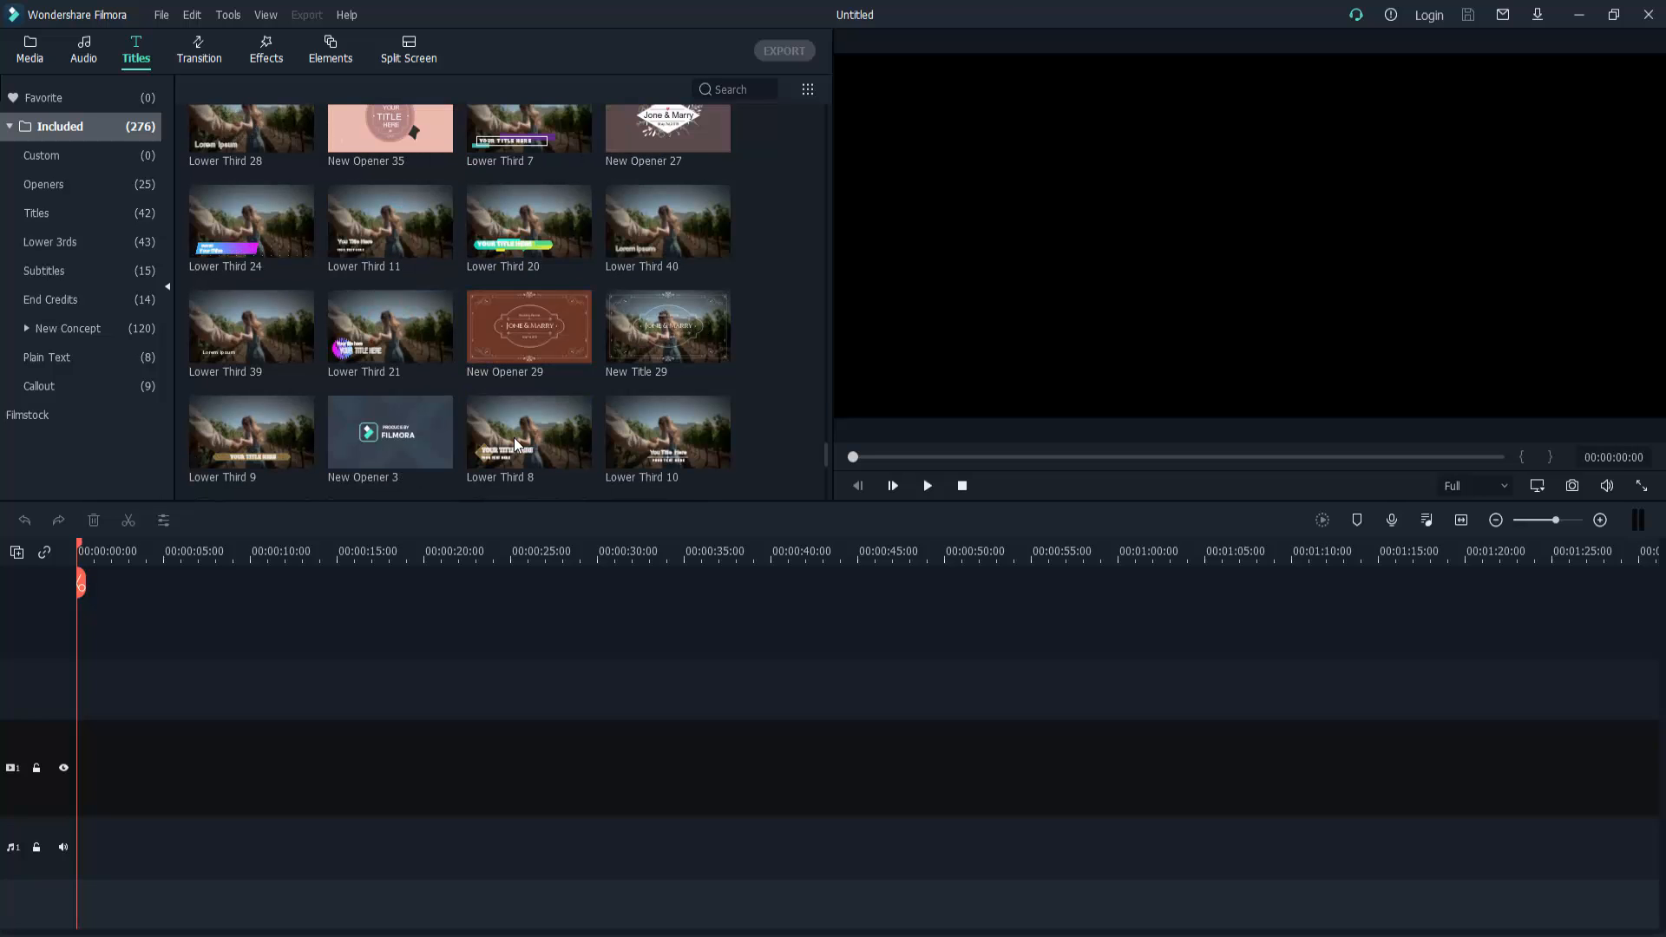
Preview Lower Third 8, Lower Third 10, New Opener 3, New Title 29, Lower Third 9 and Lower Third 39
click(573, 440)
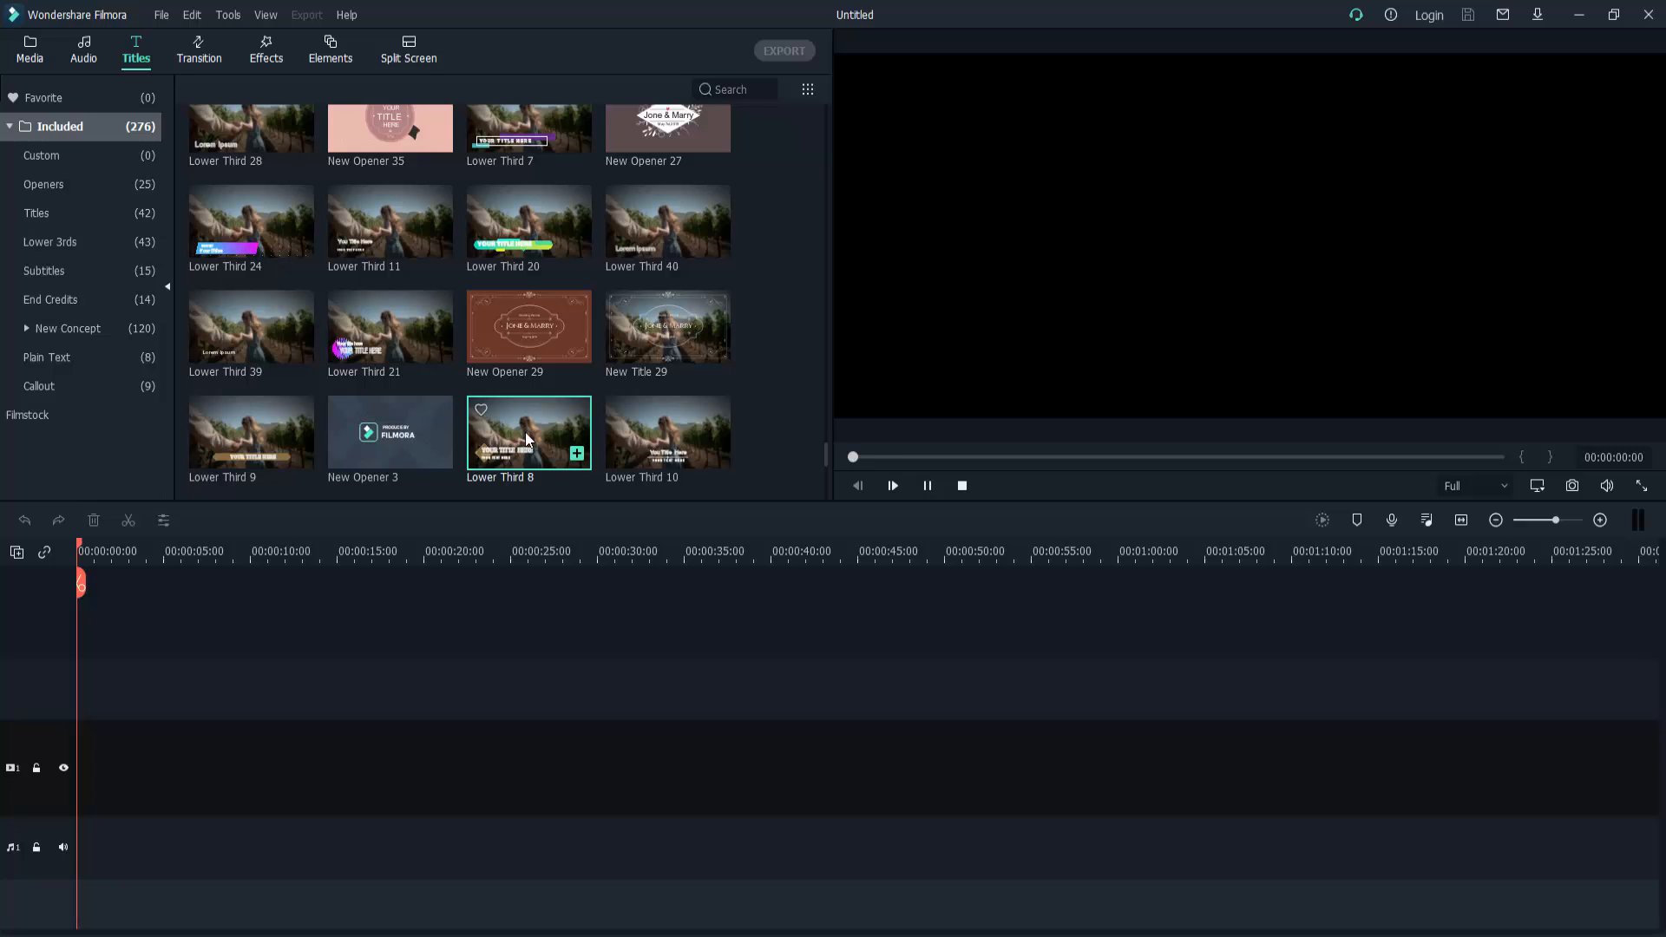
click(649, 434)
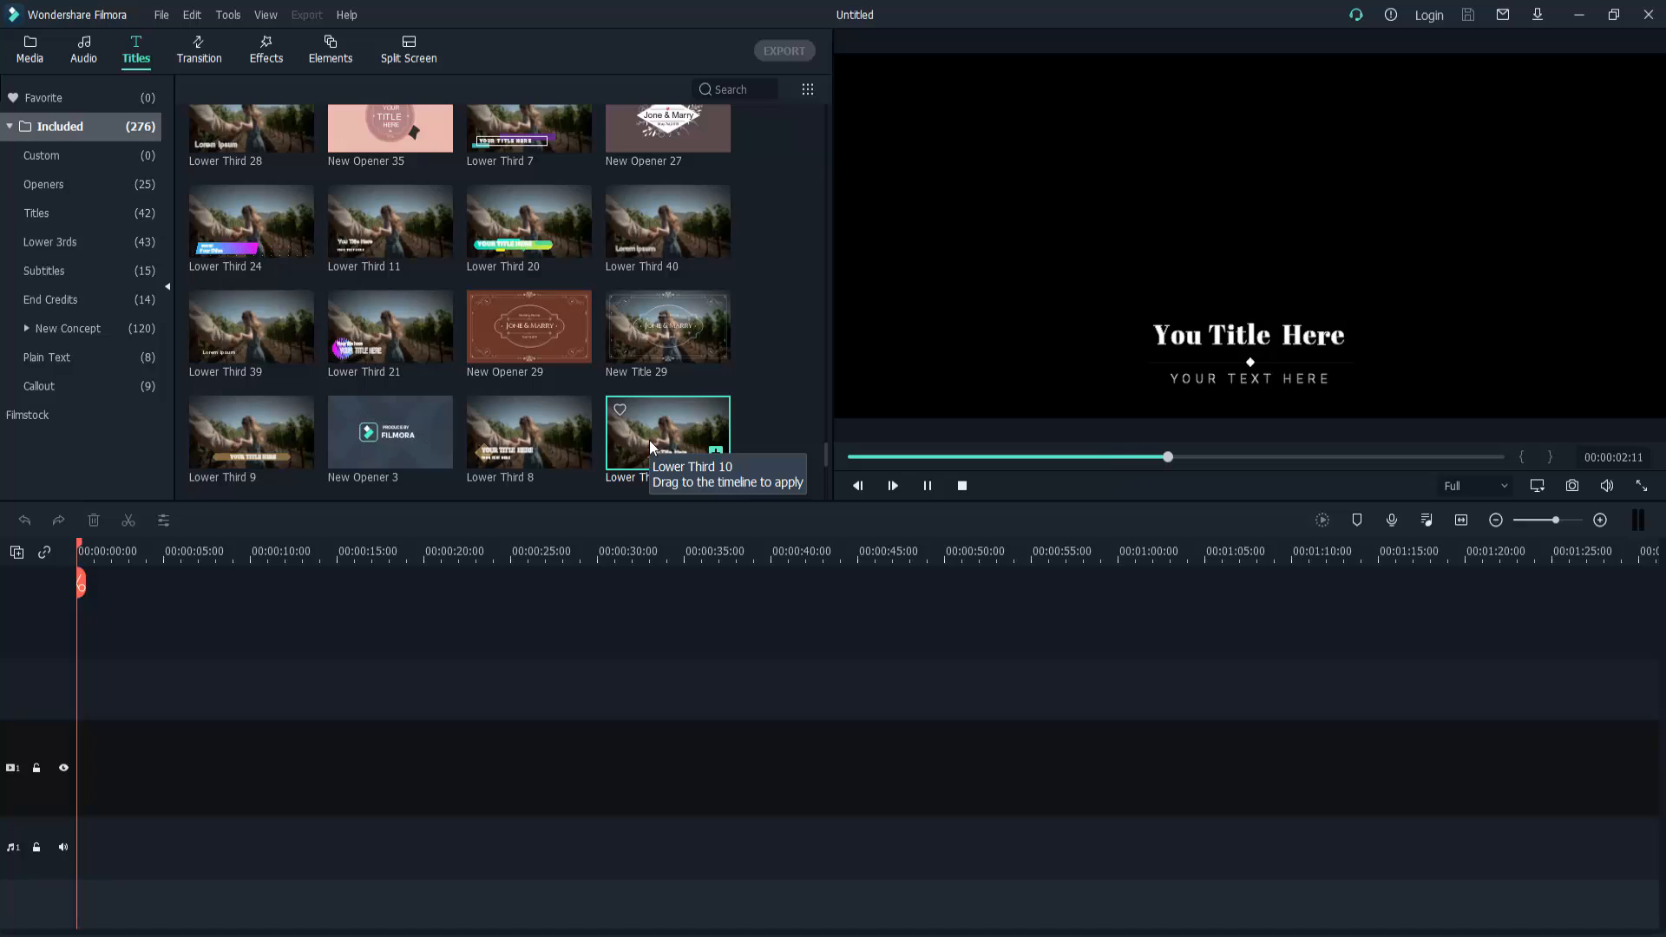
click(402, 417)
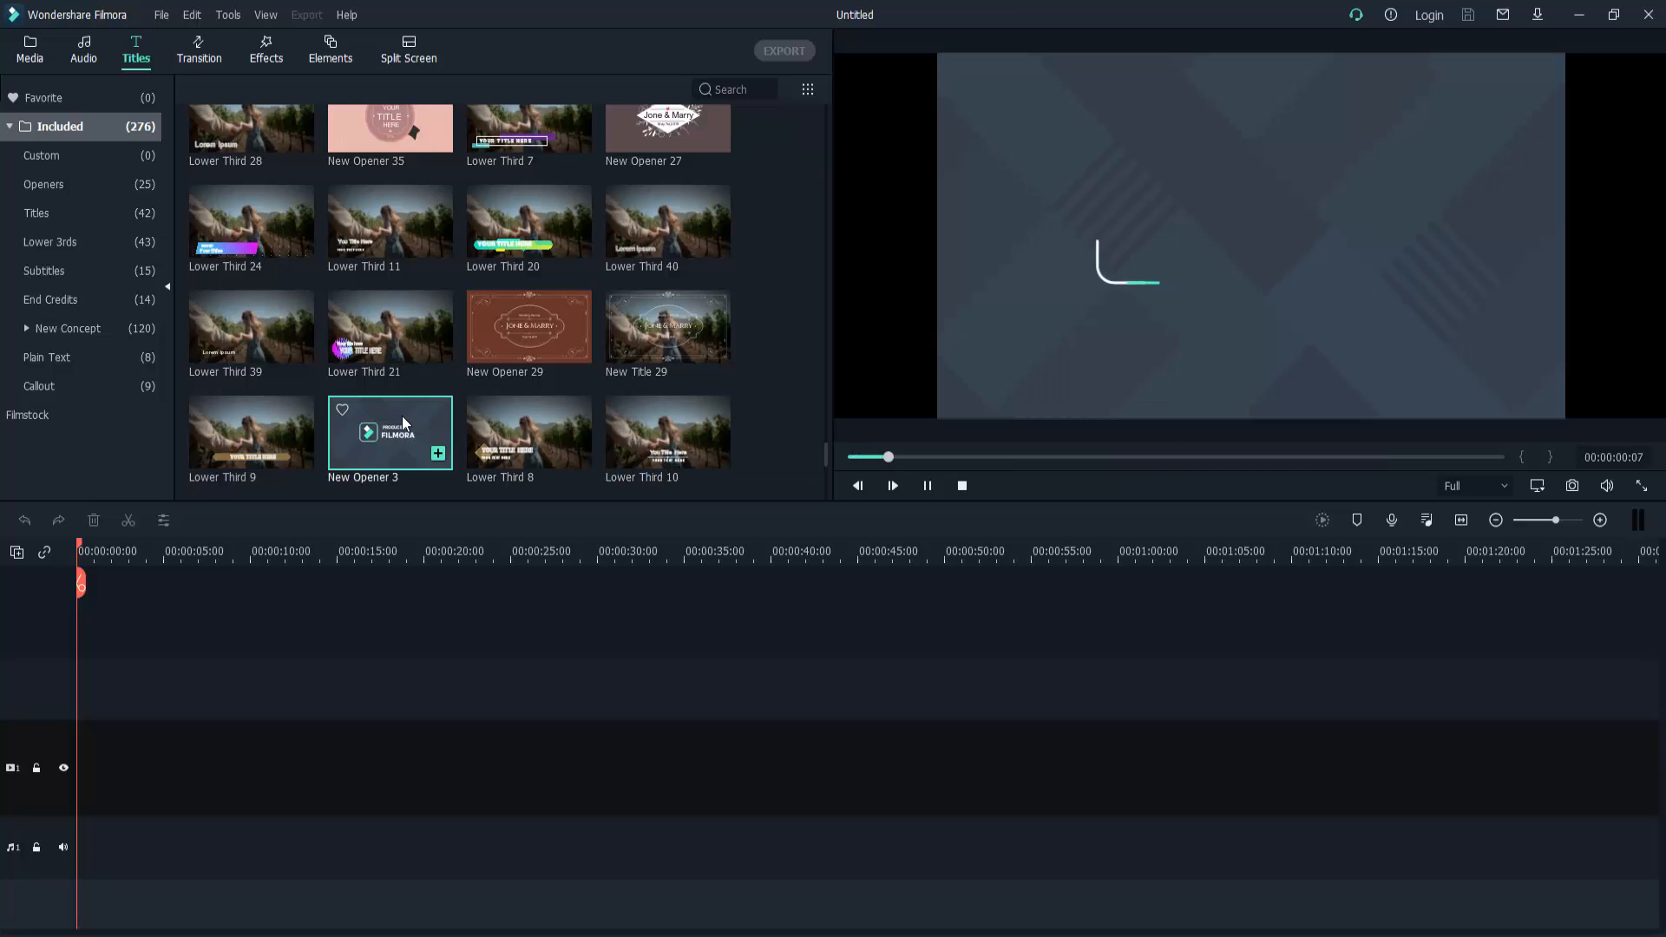
click(668, 330)
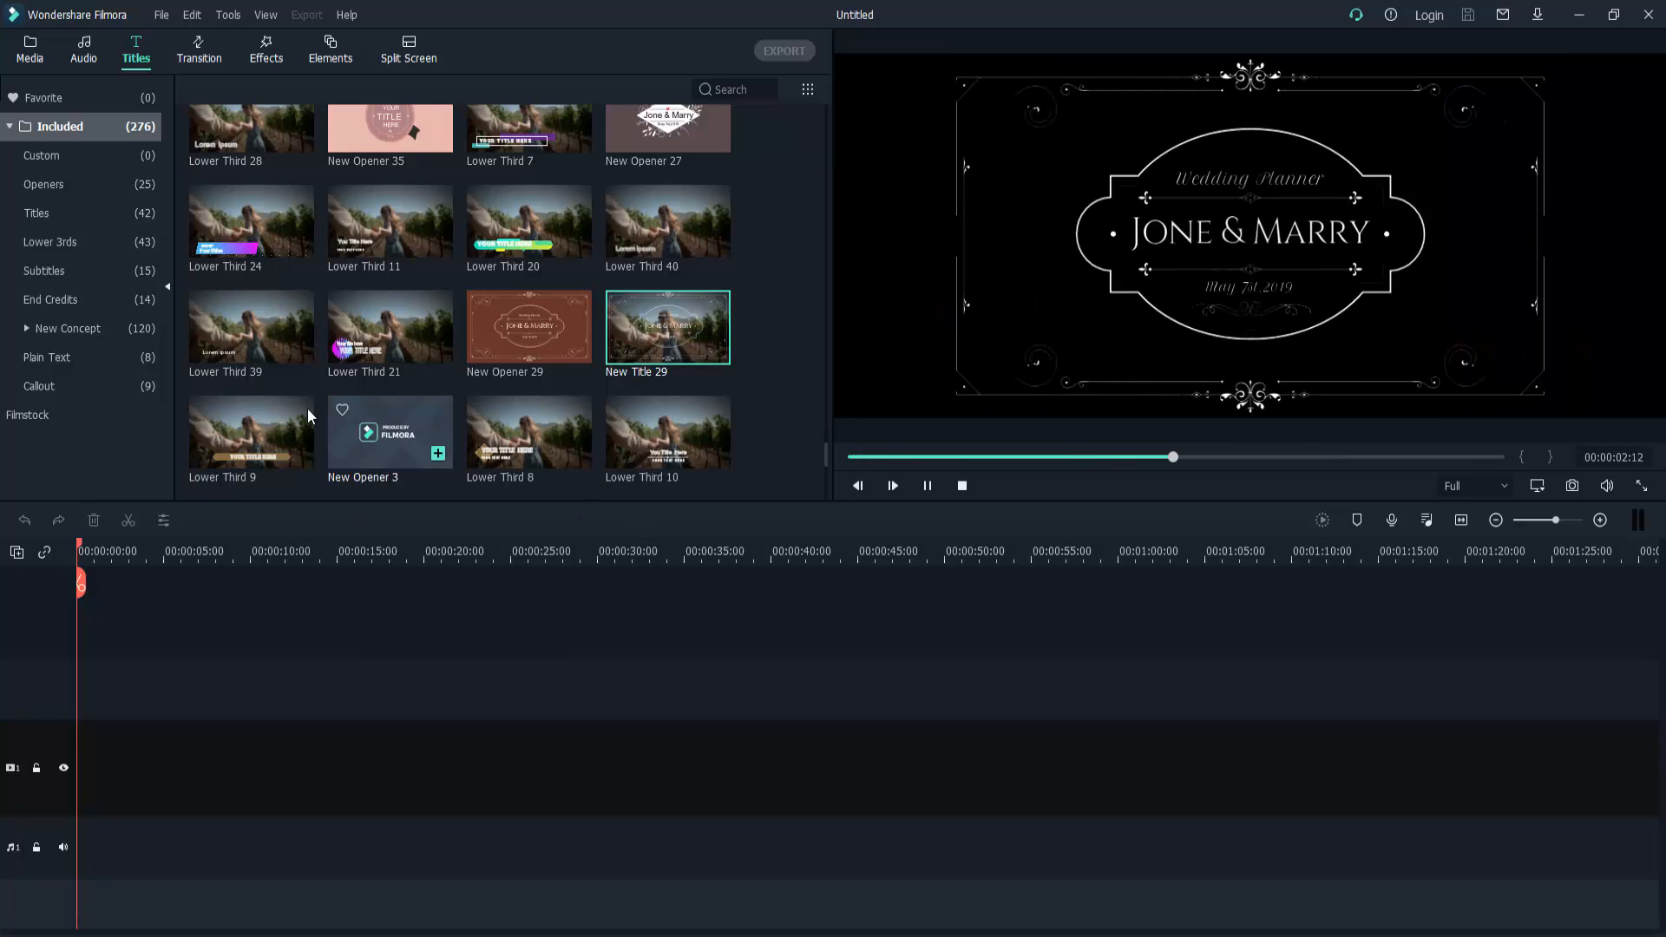
click(256, 429)
click(252, 328)
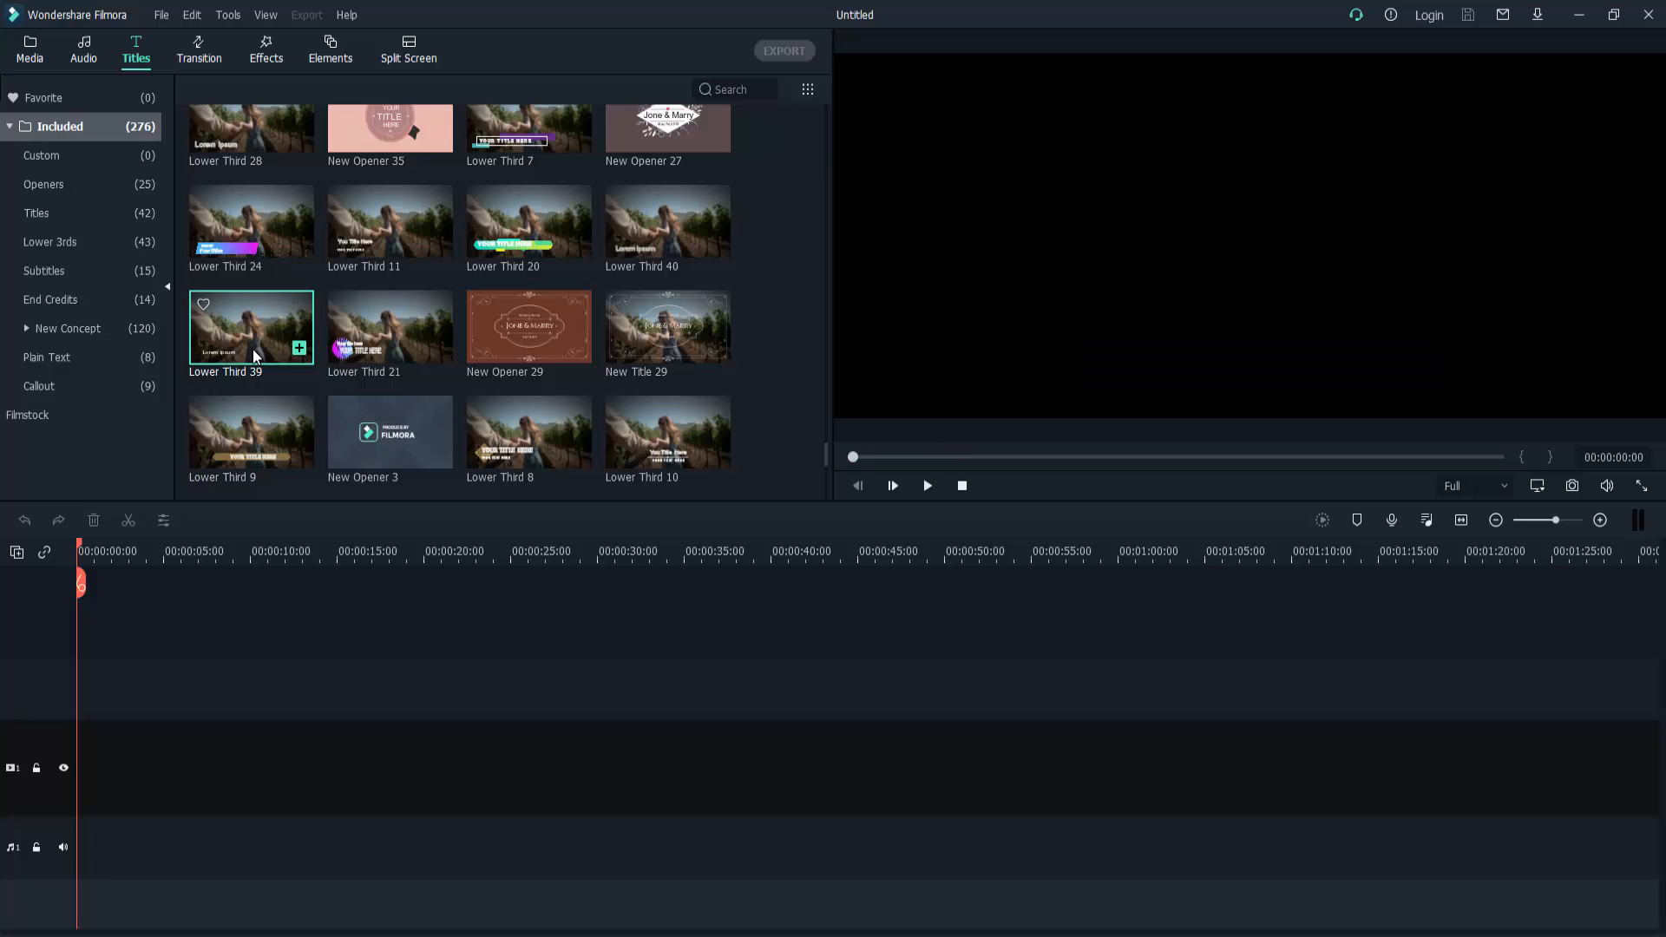
scroll(430, 404, down, 5)
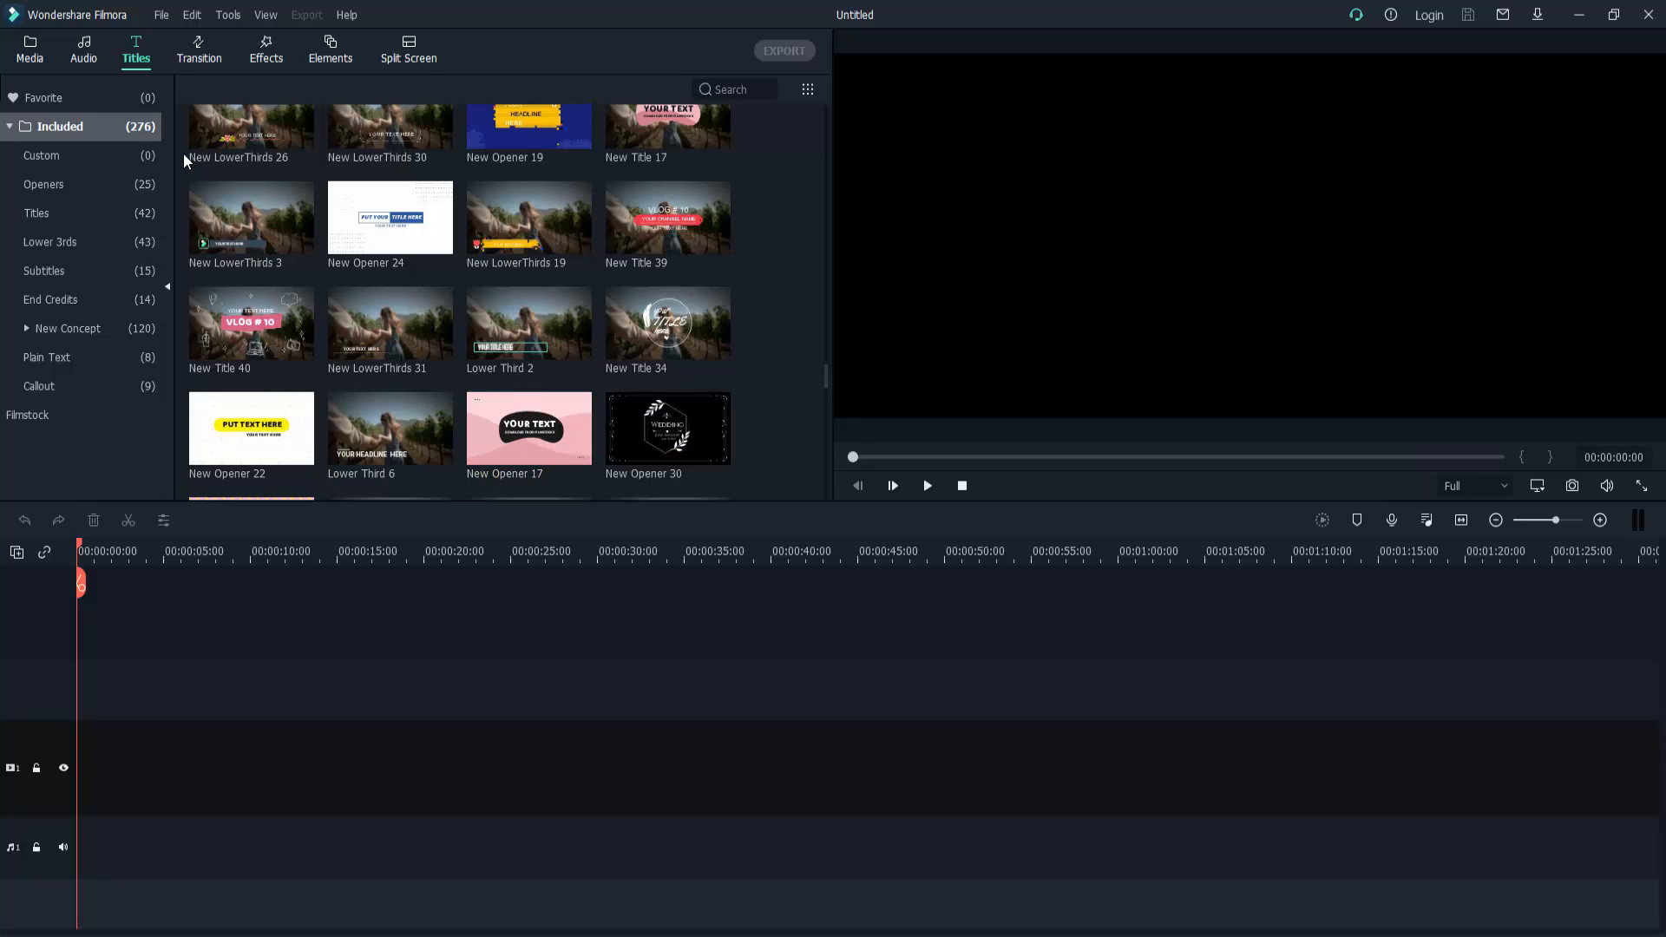
Bring the recent video file MVI_0300 from File Explorer into the empty project media library
click(42, 55)
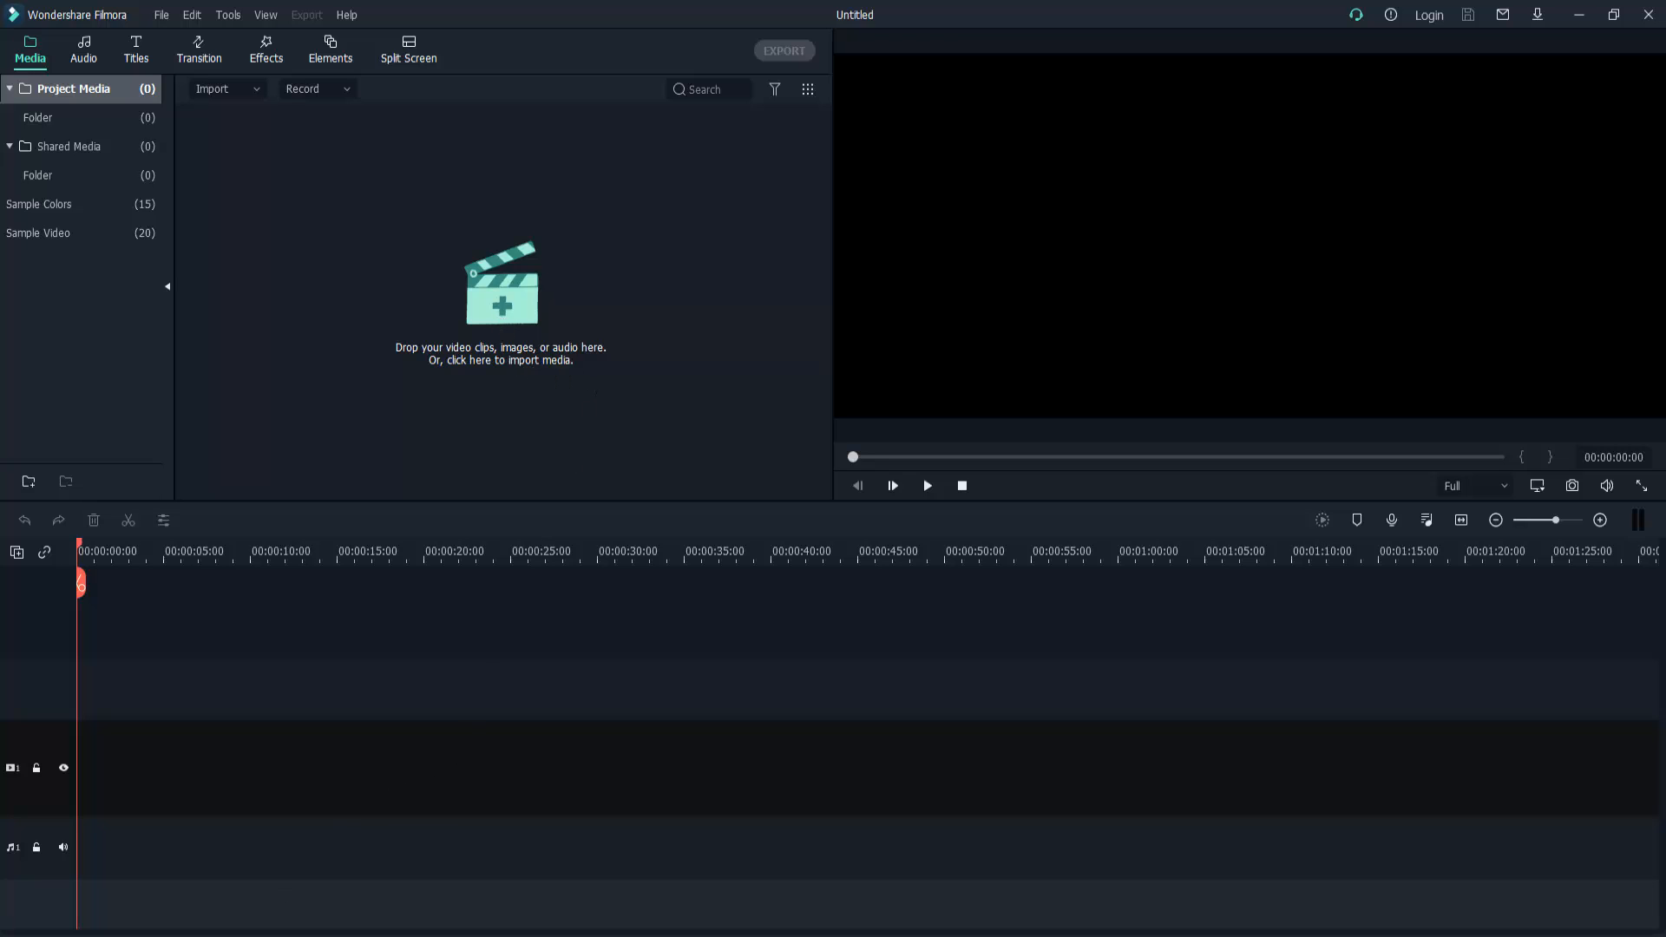
key(super+e)
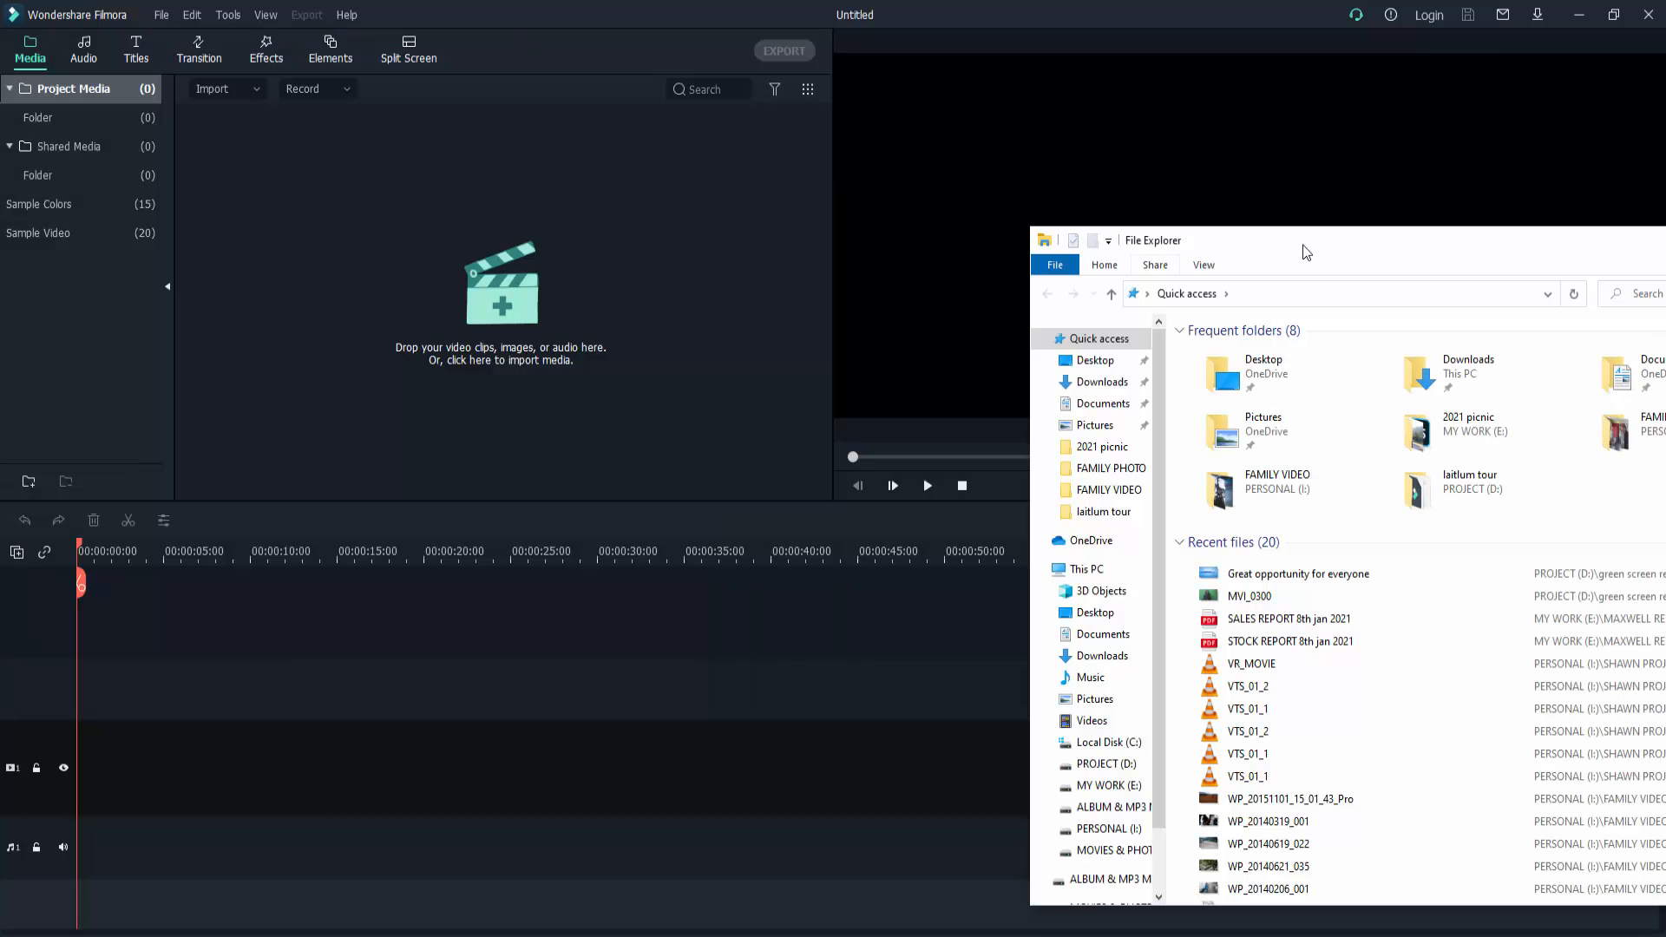
drag(1304, 243, 1057, 120)
drag(998, 469, 545, 303)
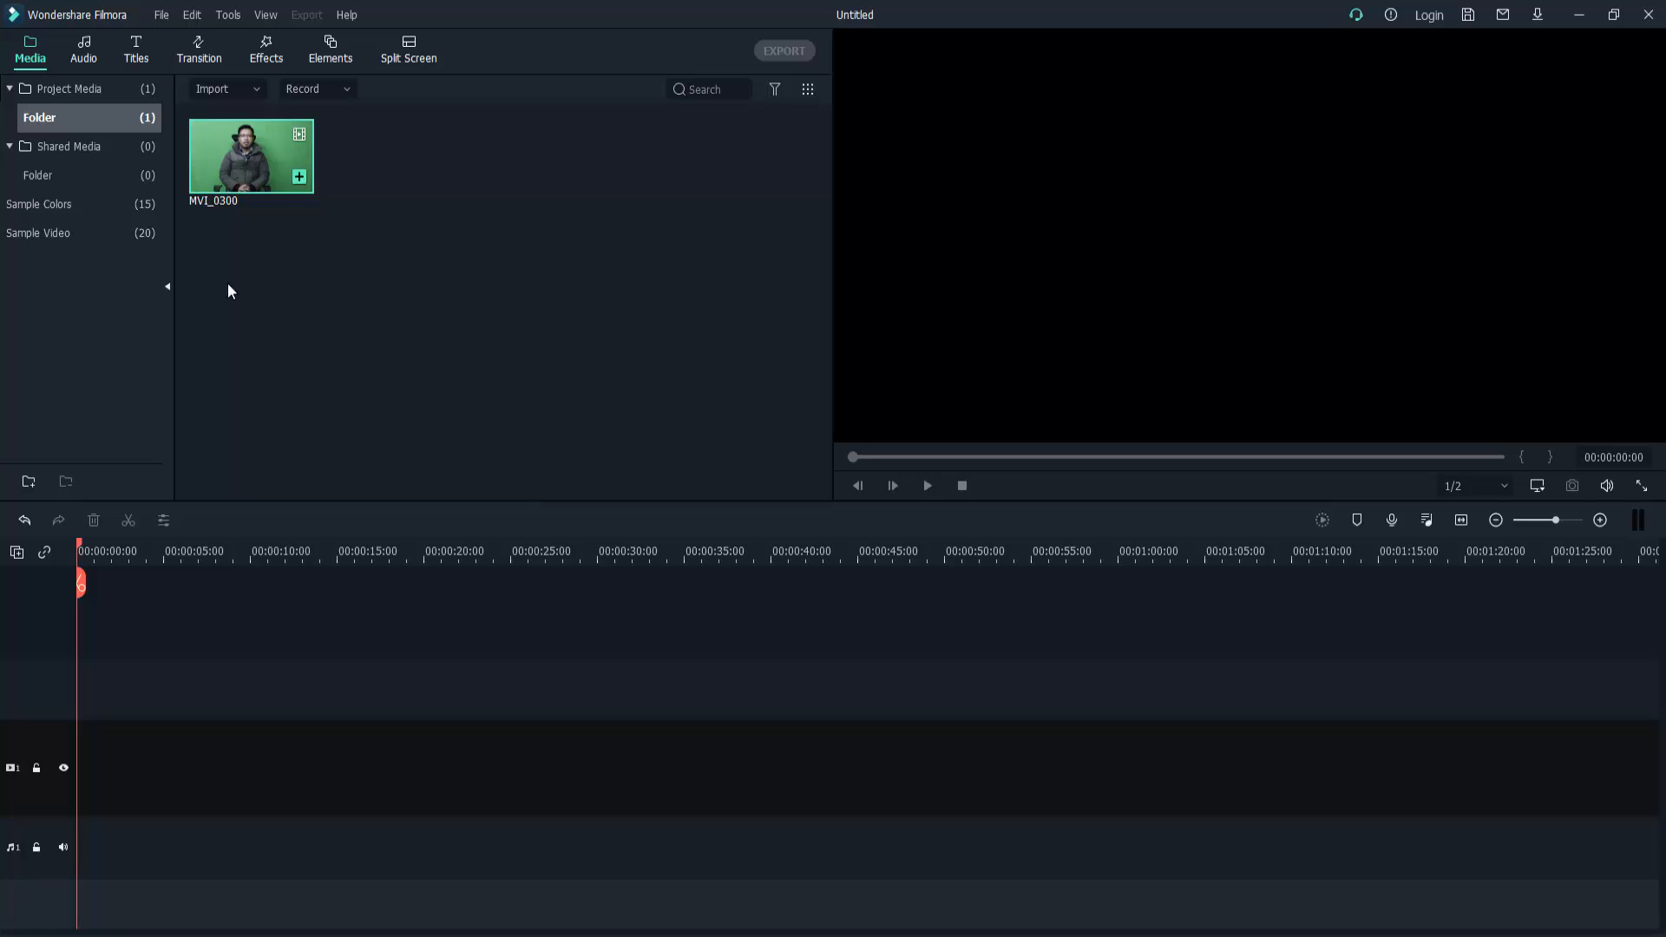
Import the media file "Great opportunity for everyone" from the "green screen remove ding dan" folder into the project media
click(220, 87)
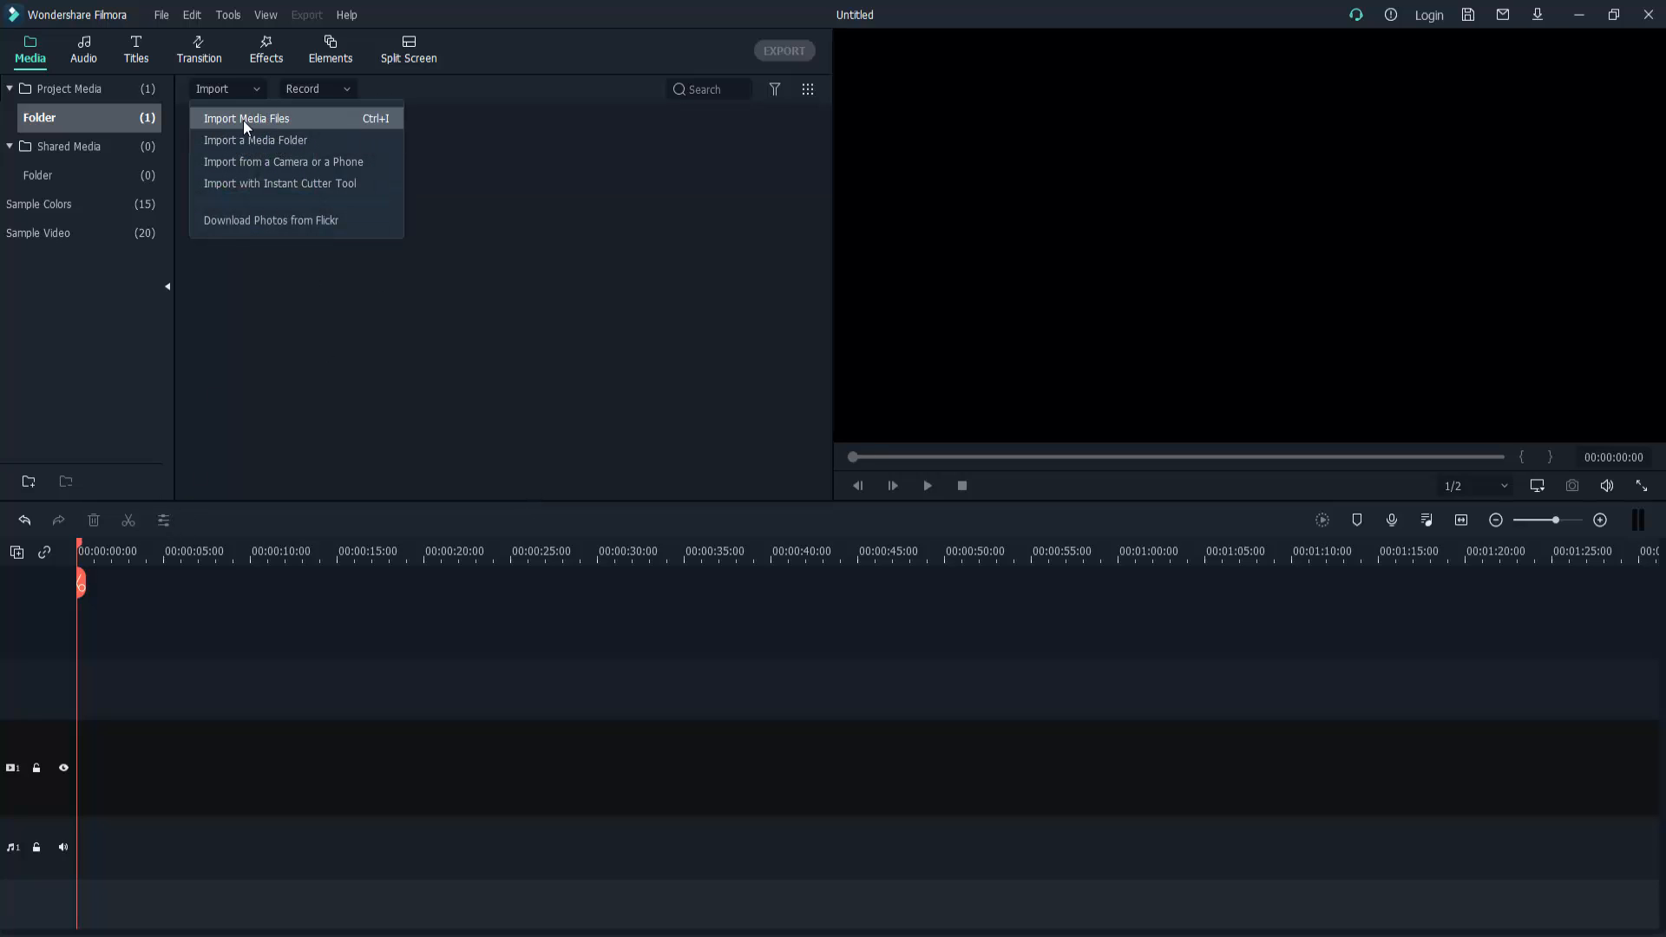
click(244, 122)
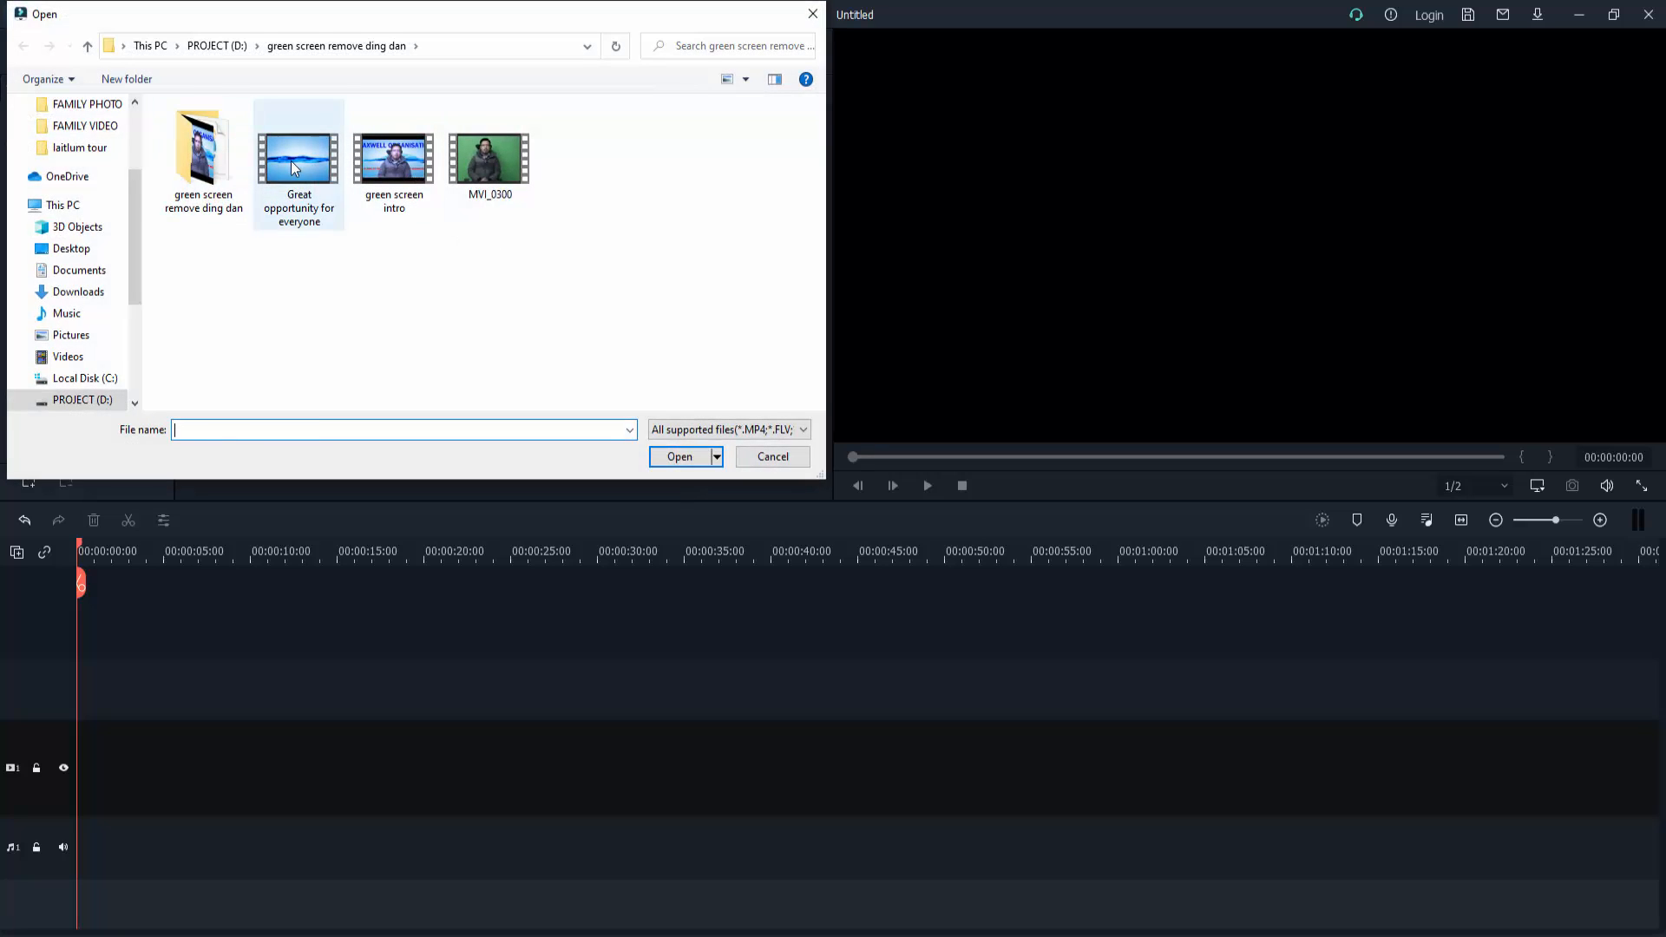
click(292, 163)
click(675, 461)
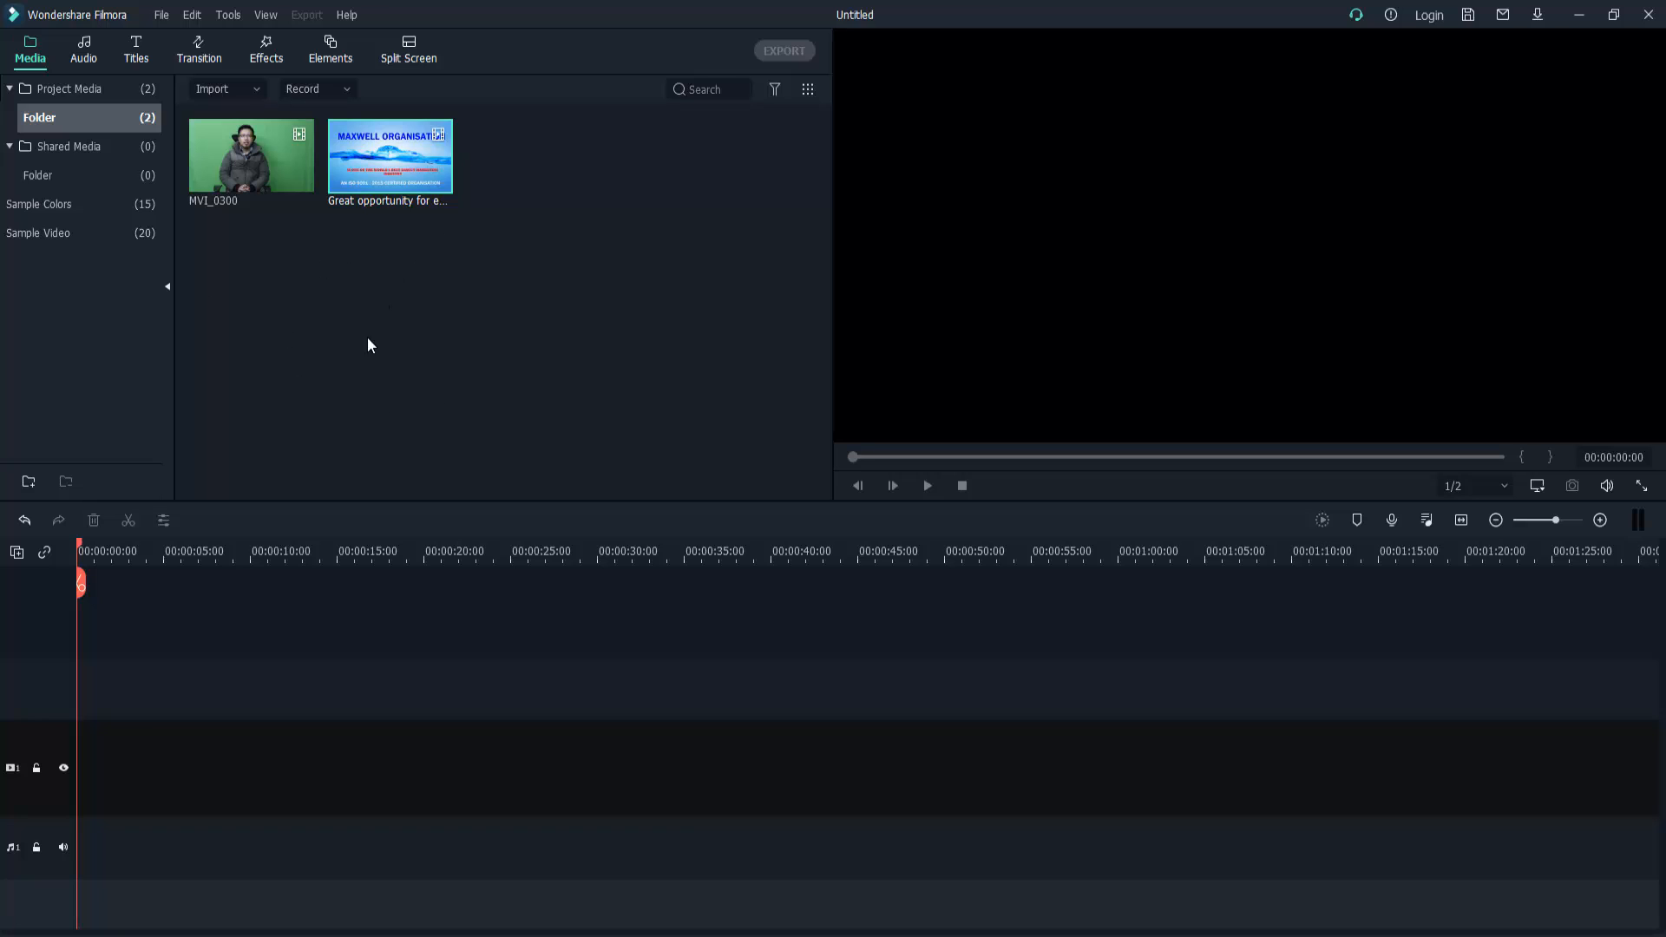
Import the pictures 2, 3 and images (3) from the "allu" folder on the PROJECT (D:) drive into the project media
click(227, 88)
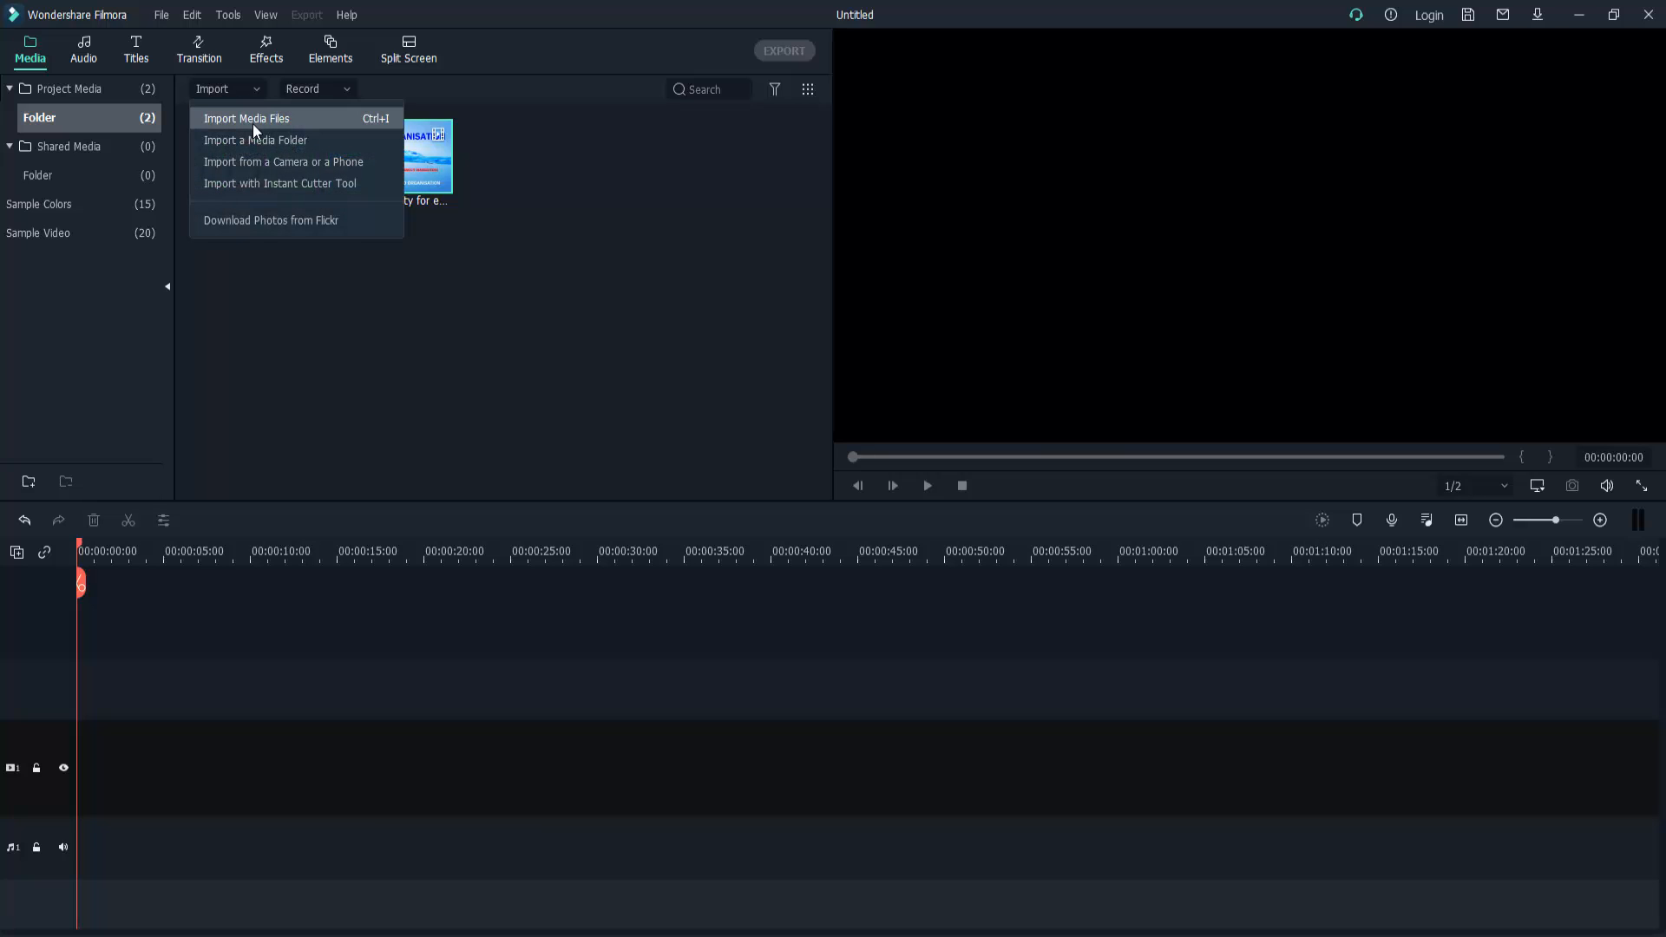
click(253, 124)
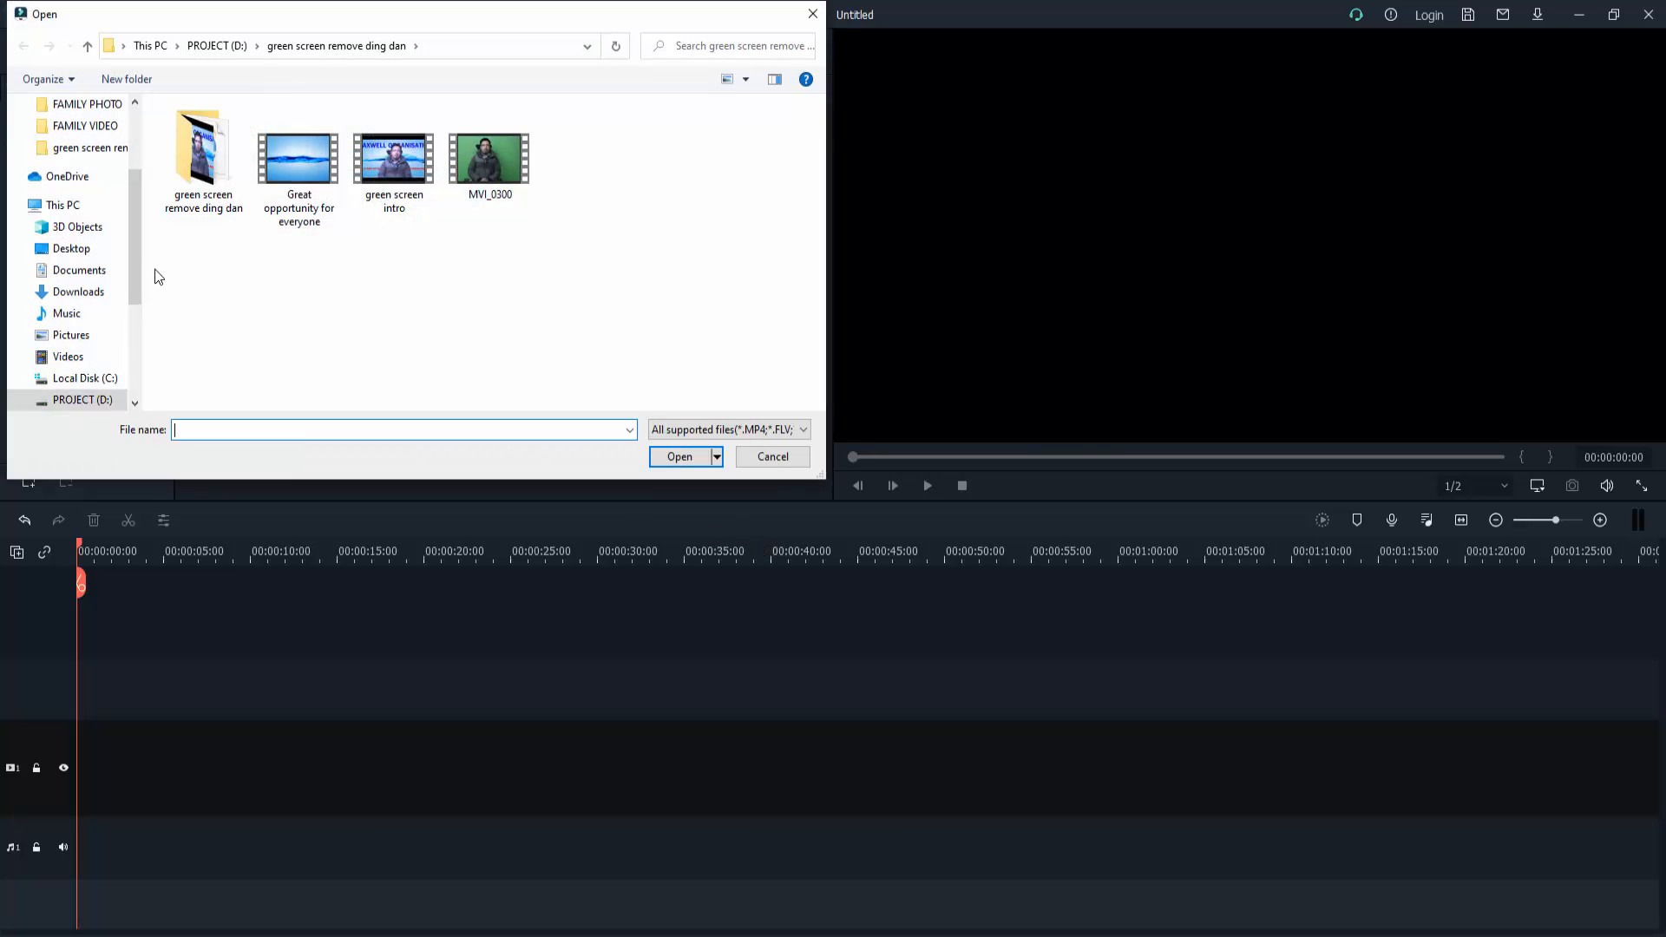
click(76, 400)
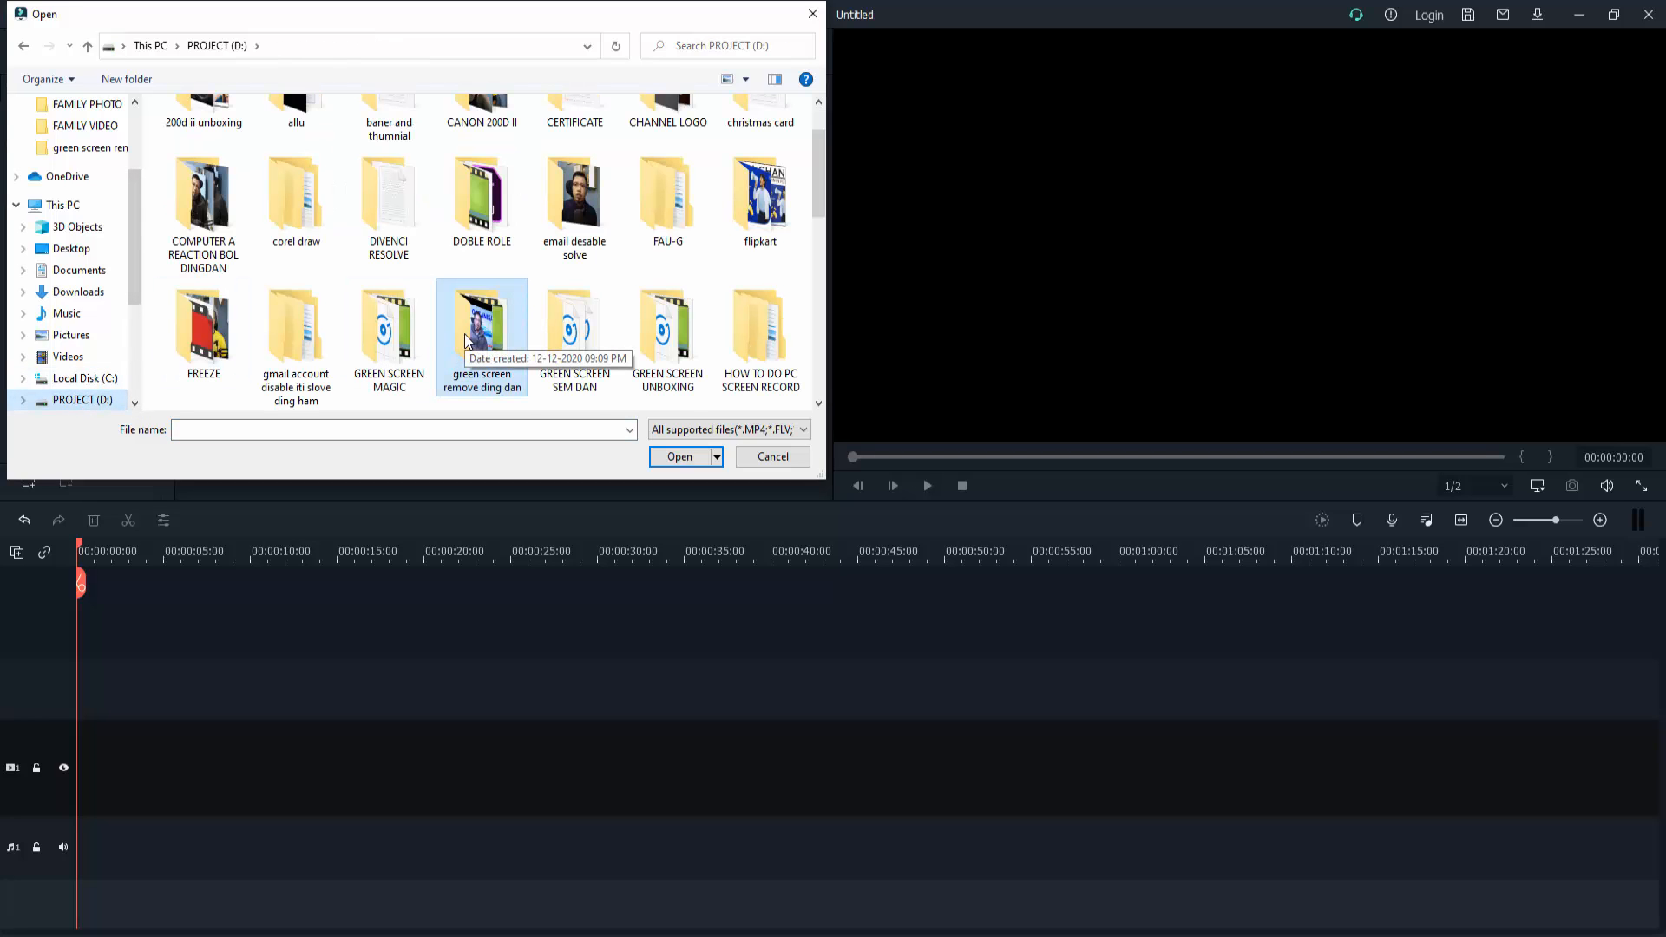
scroll(465, 338, up, 1)
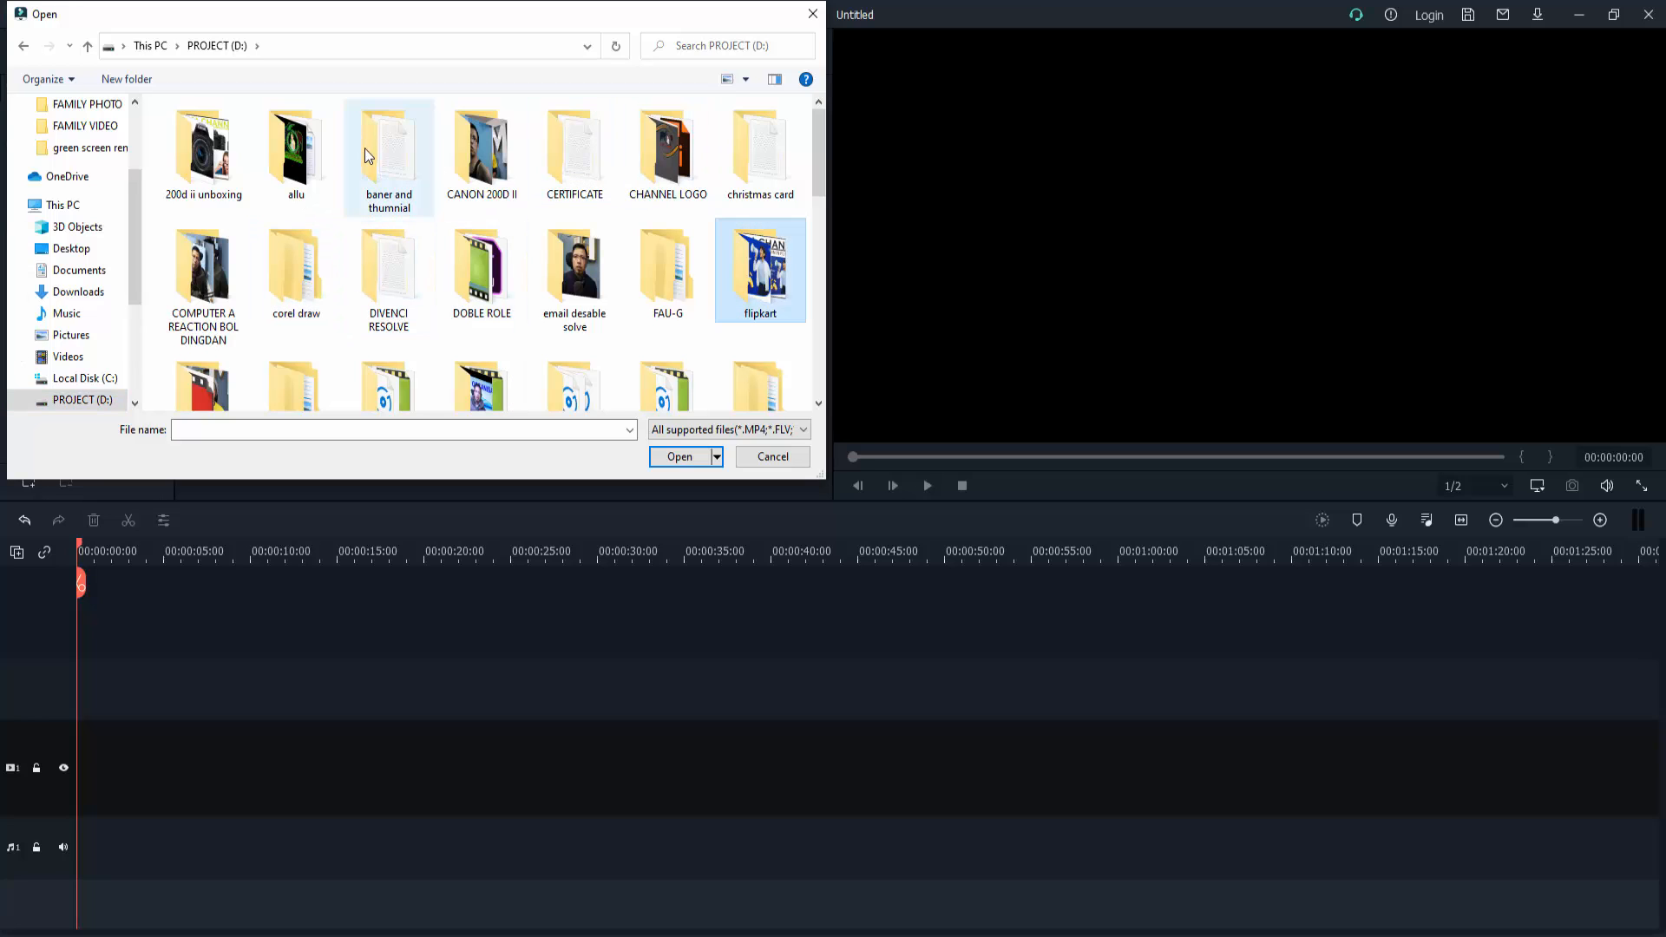
double_click(296, 151)
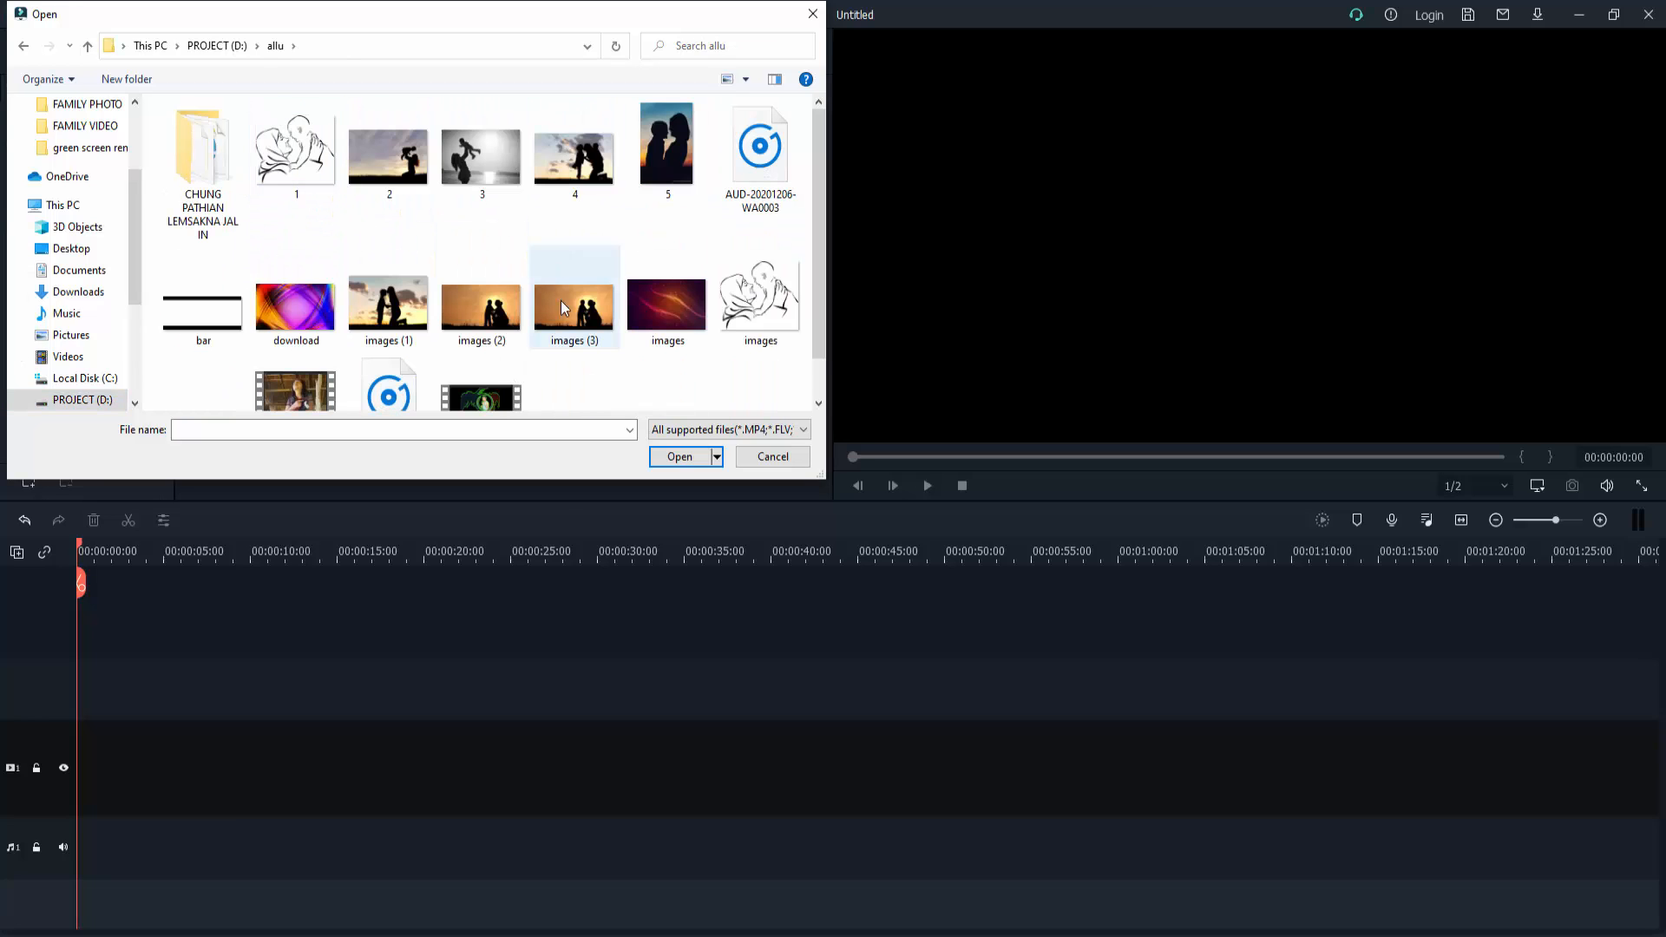
click(583, 321)
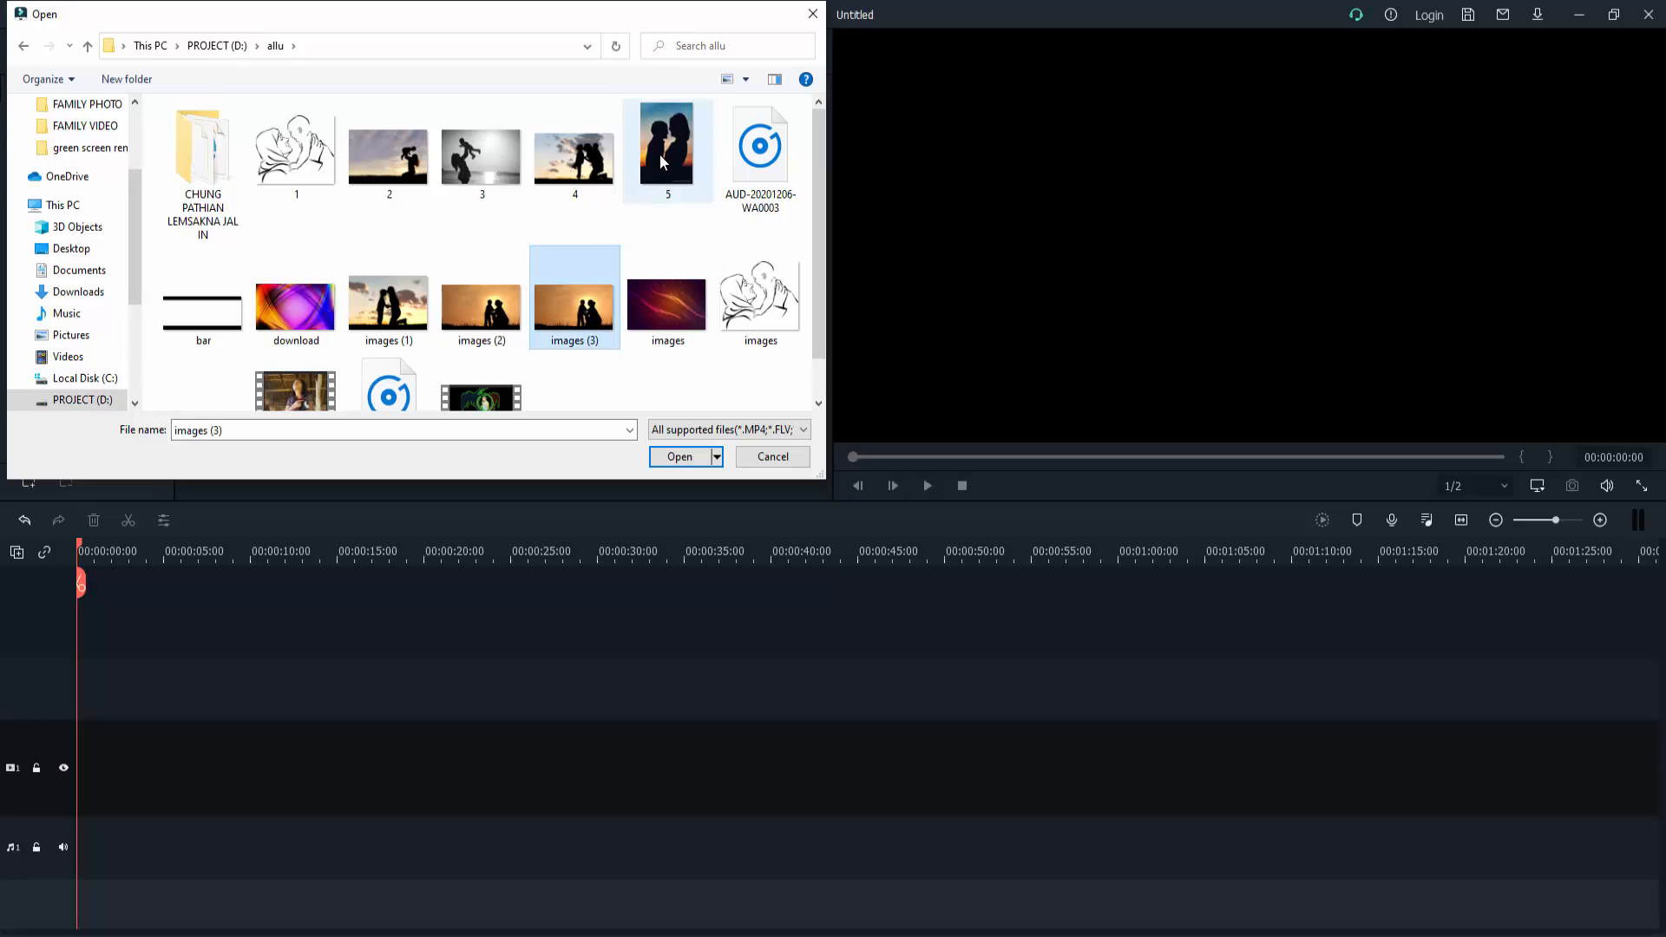
ctrl+click(390, 160)
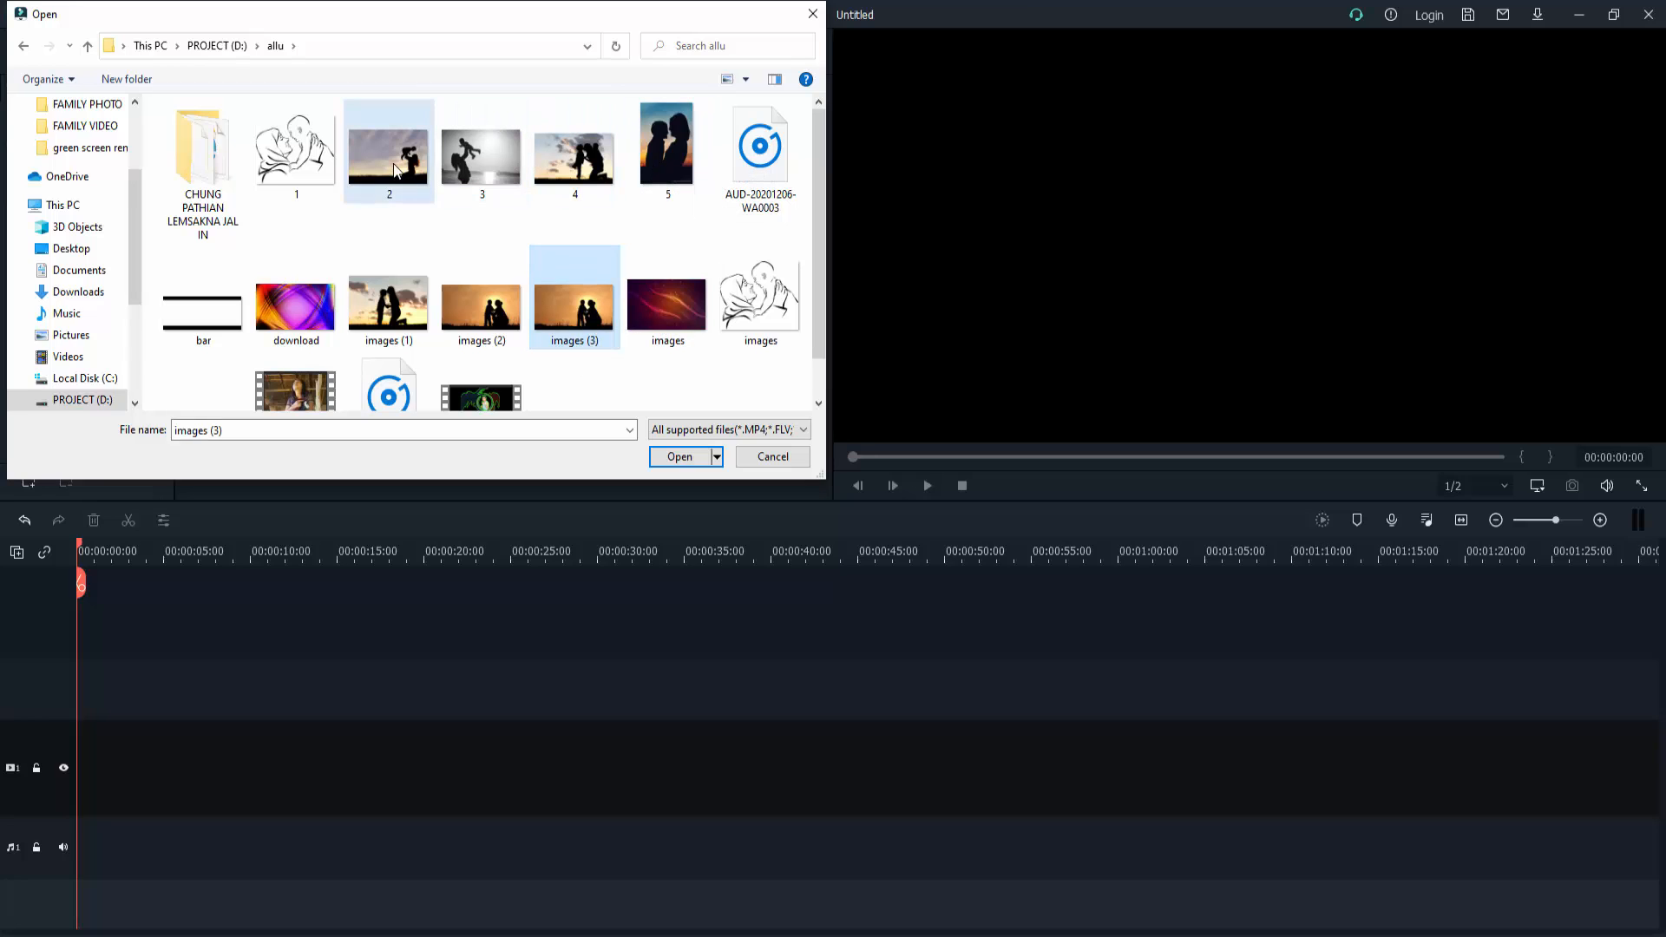
ctrl+click(480, 160)
click(679, 457)
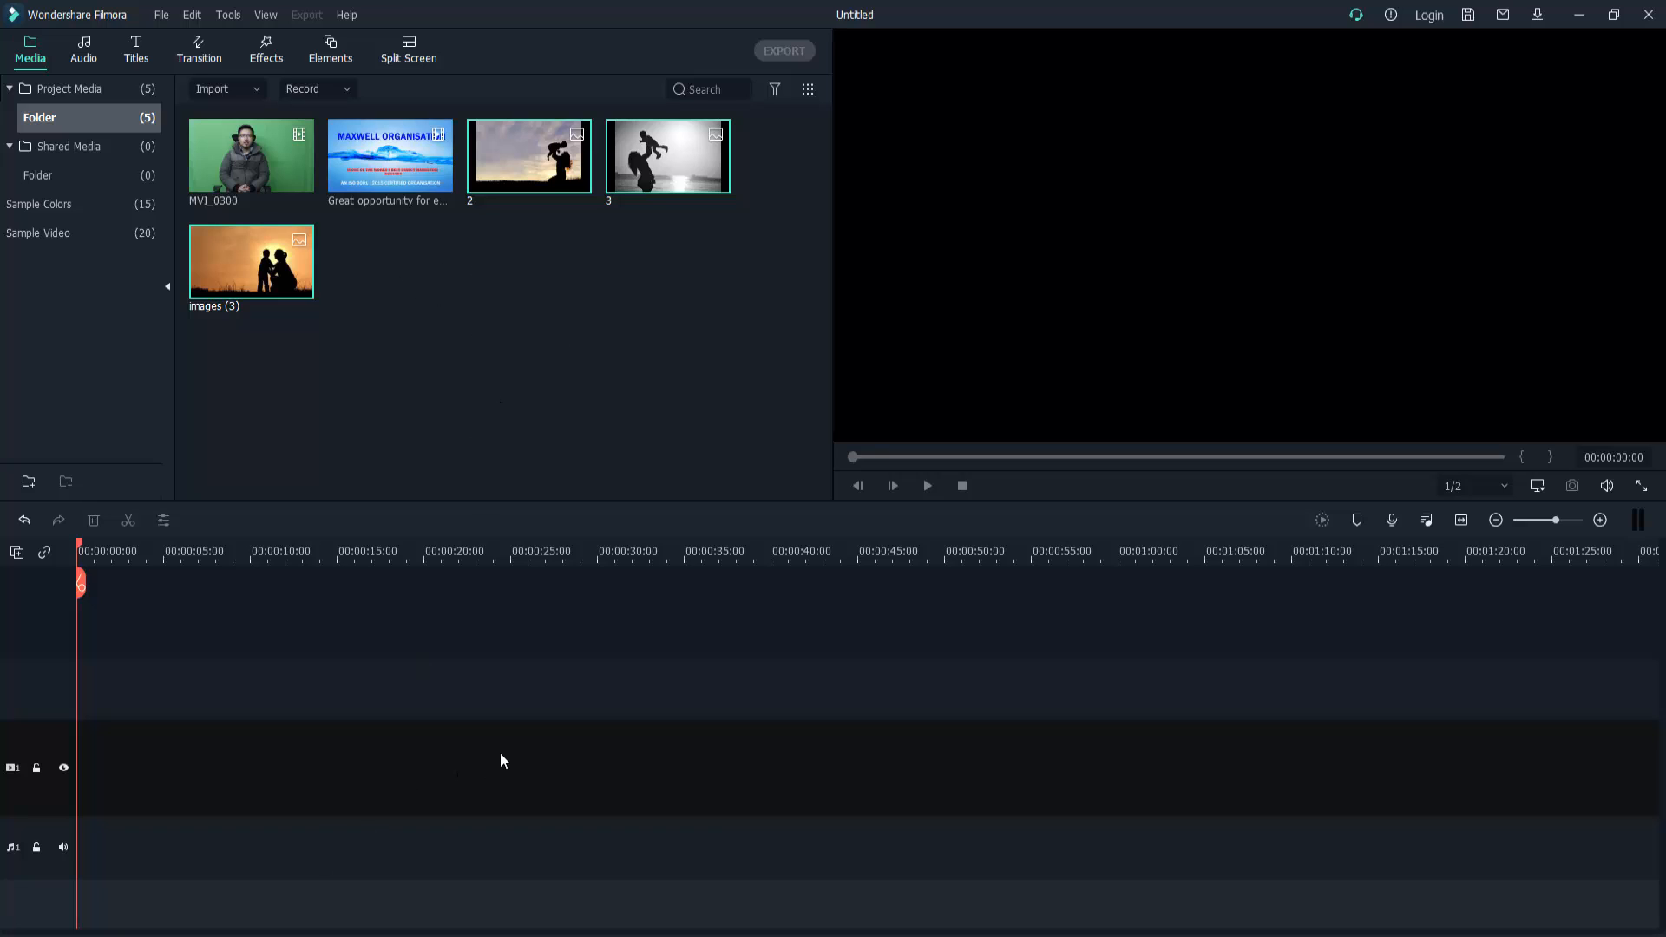
click(562, 457)
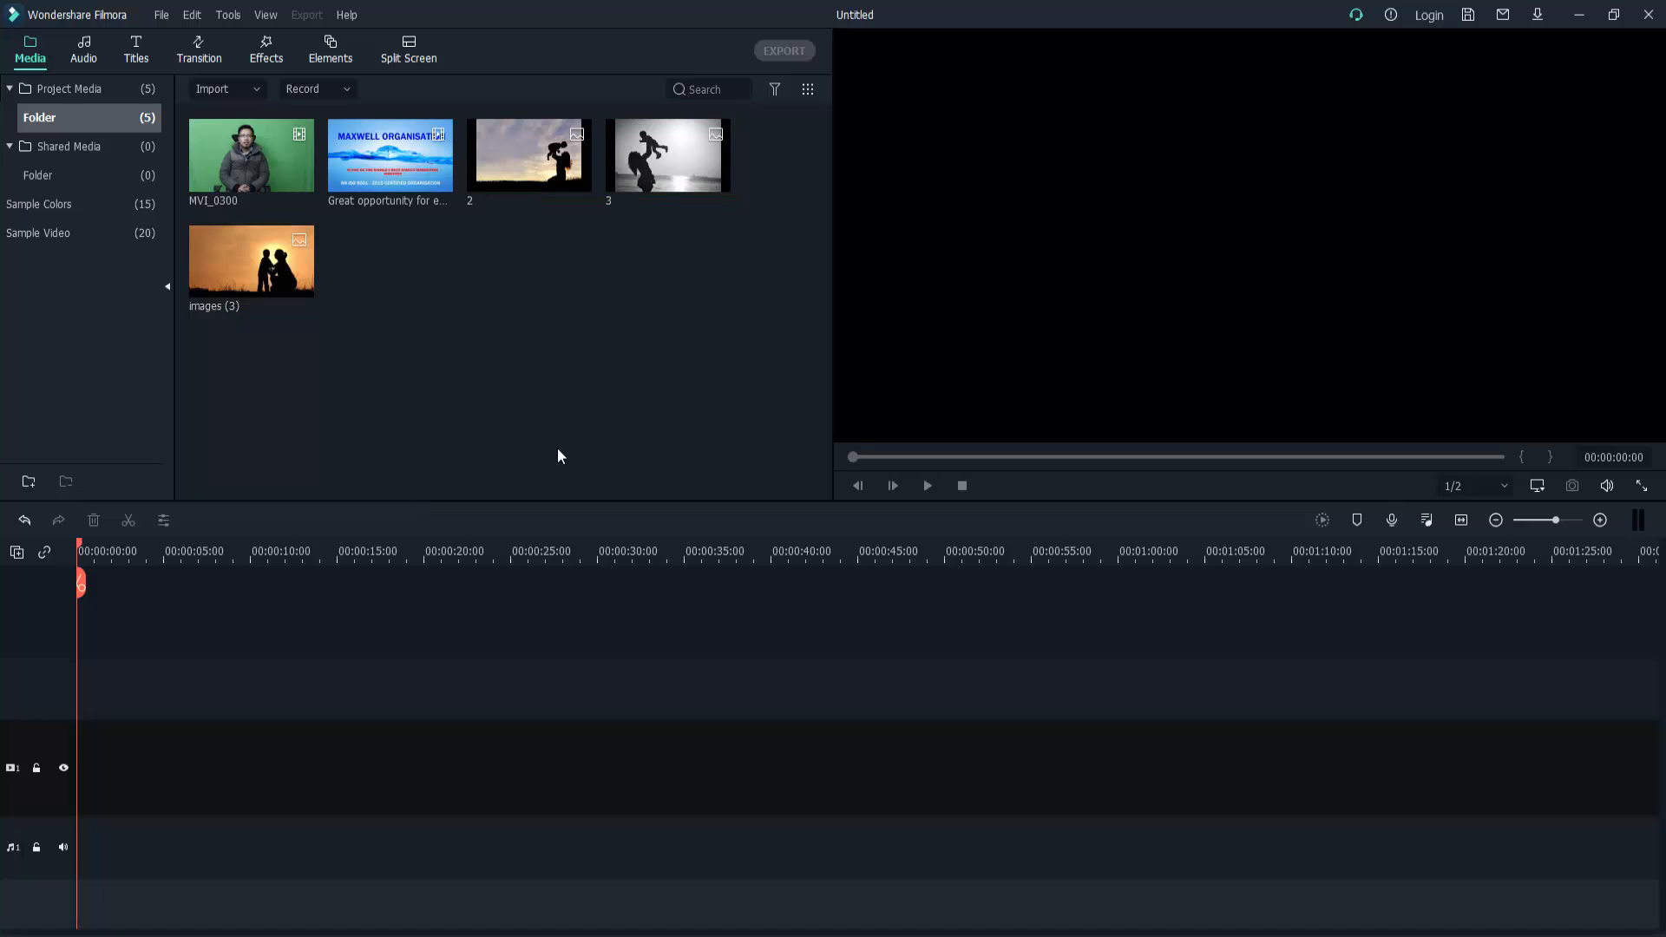
Look through the split screen layouts, add Split Screen 11 to the start of the timeline, and preview its animation
click(411, 54)
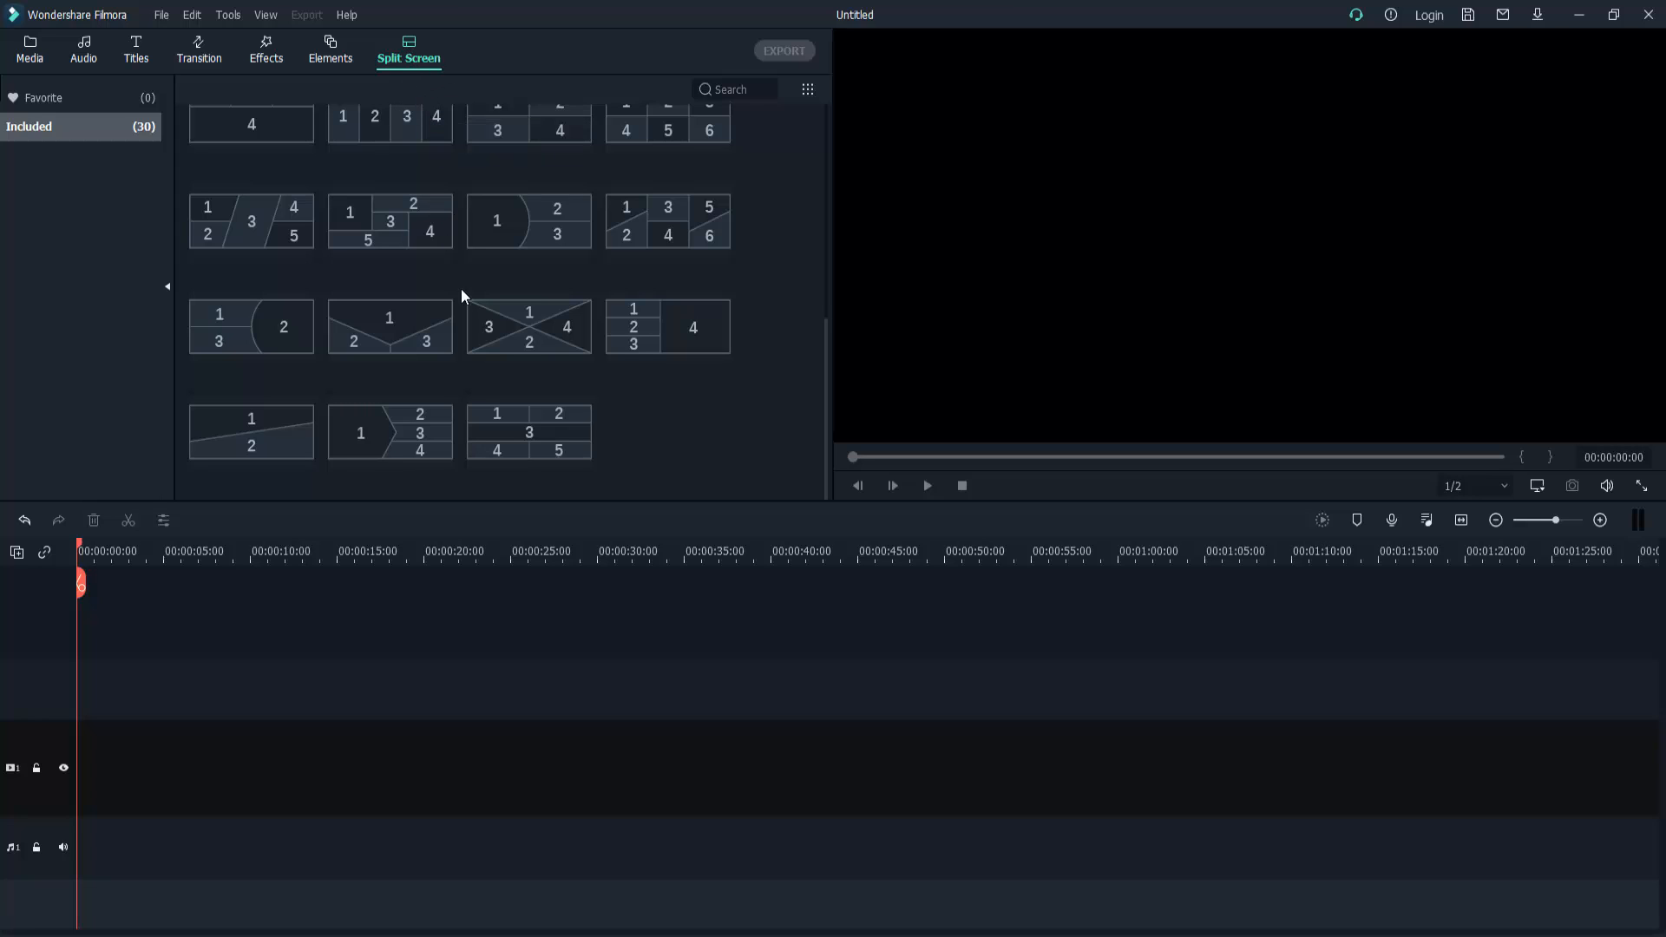
scroll(453, 341, up, 5)
scroll(453, 341, down, 5)
scroll(476, 266, up, 5)
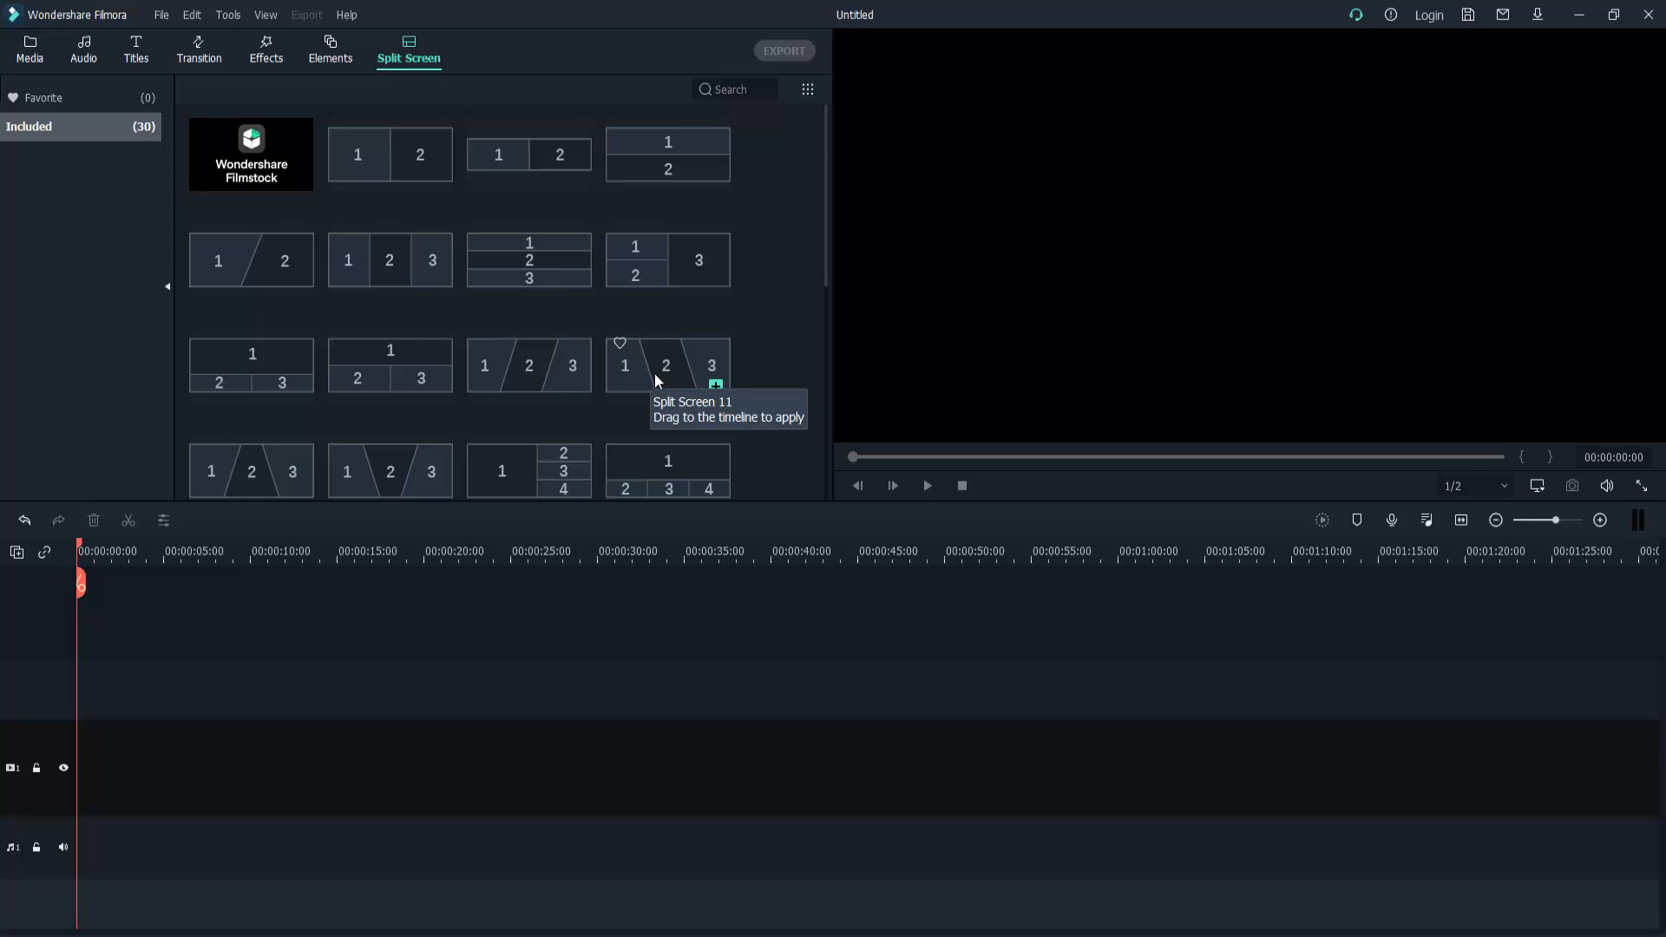
click(694, 382)
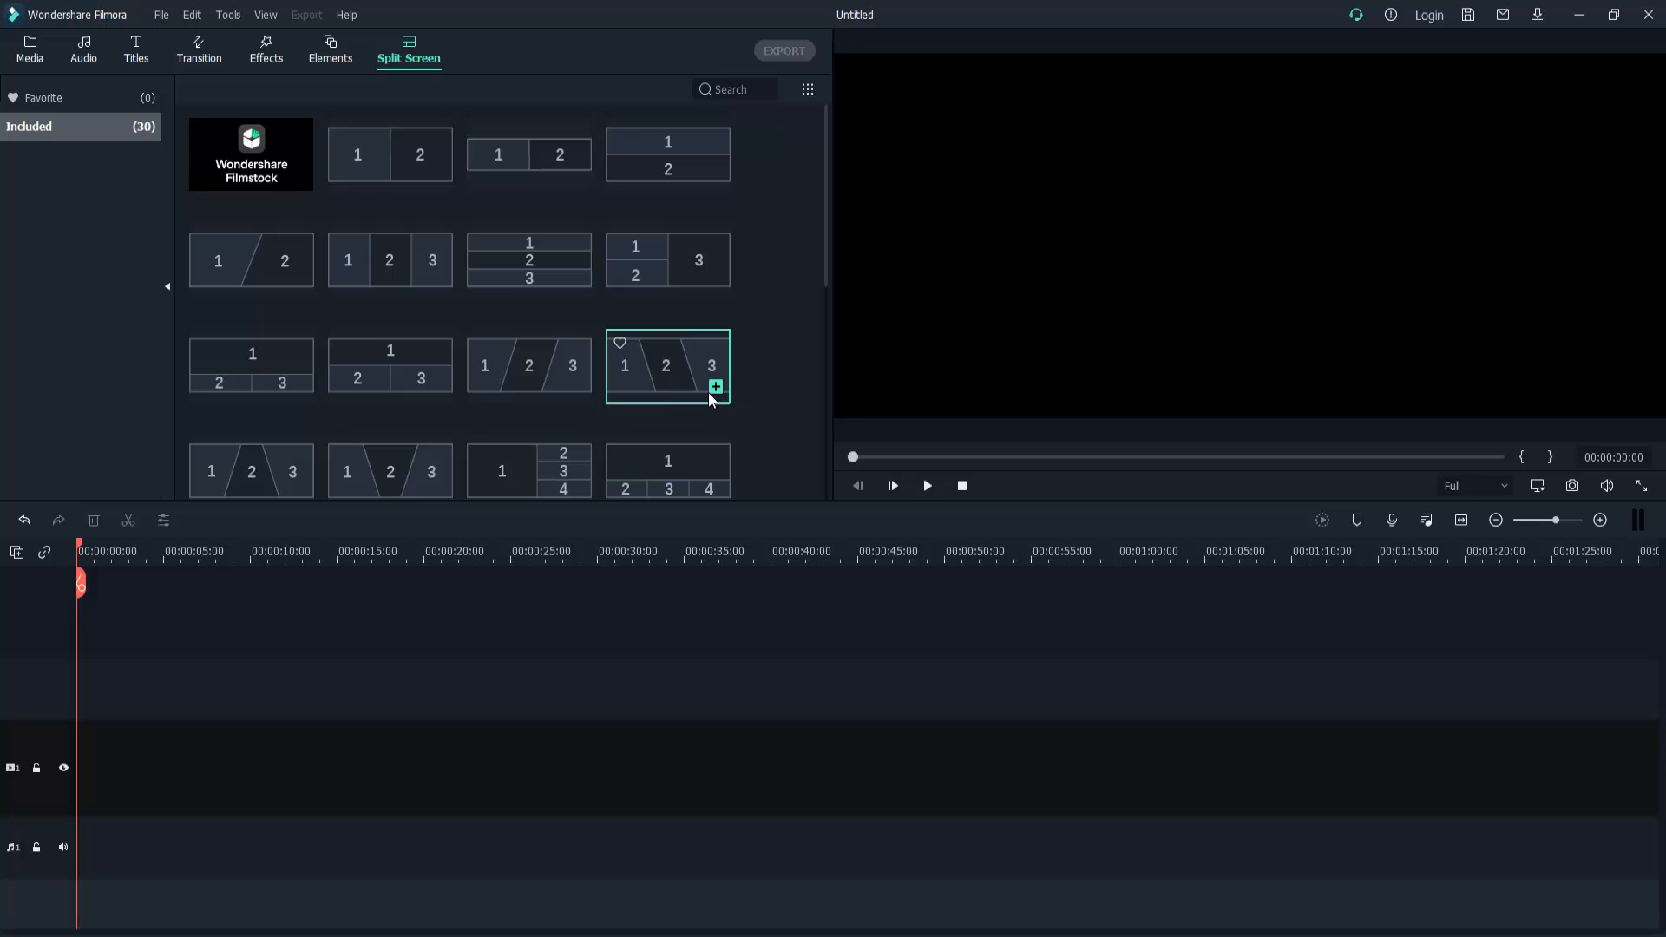
click(710, 392)
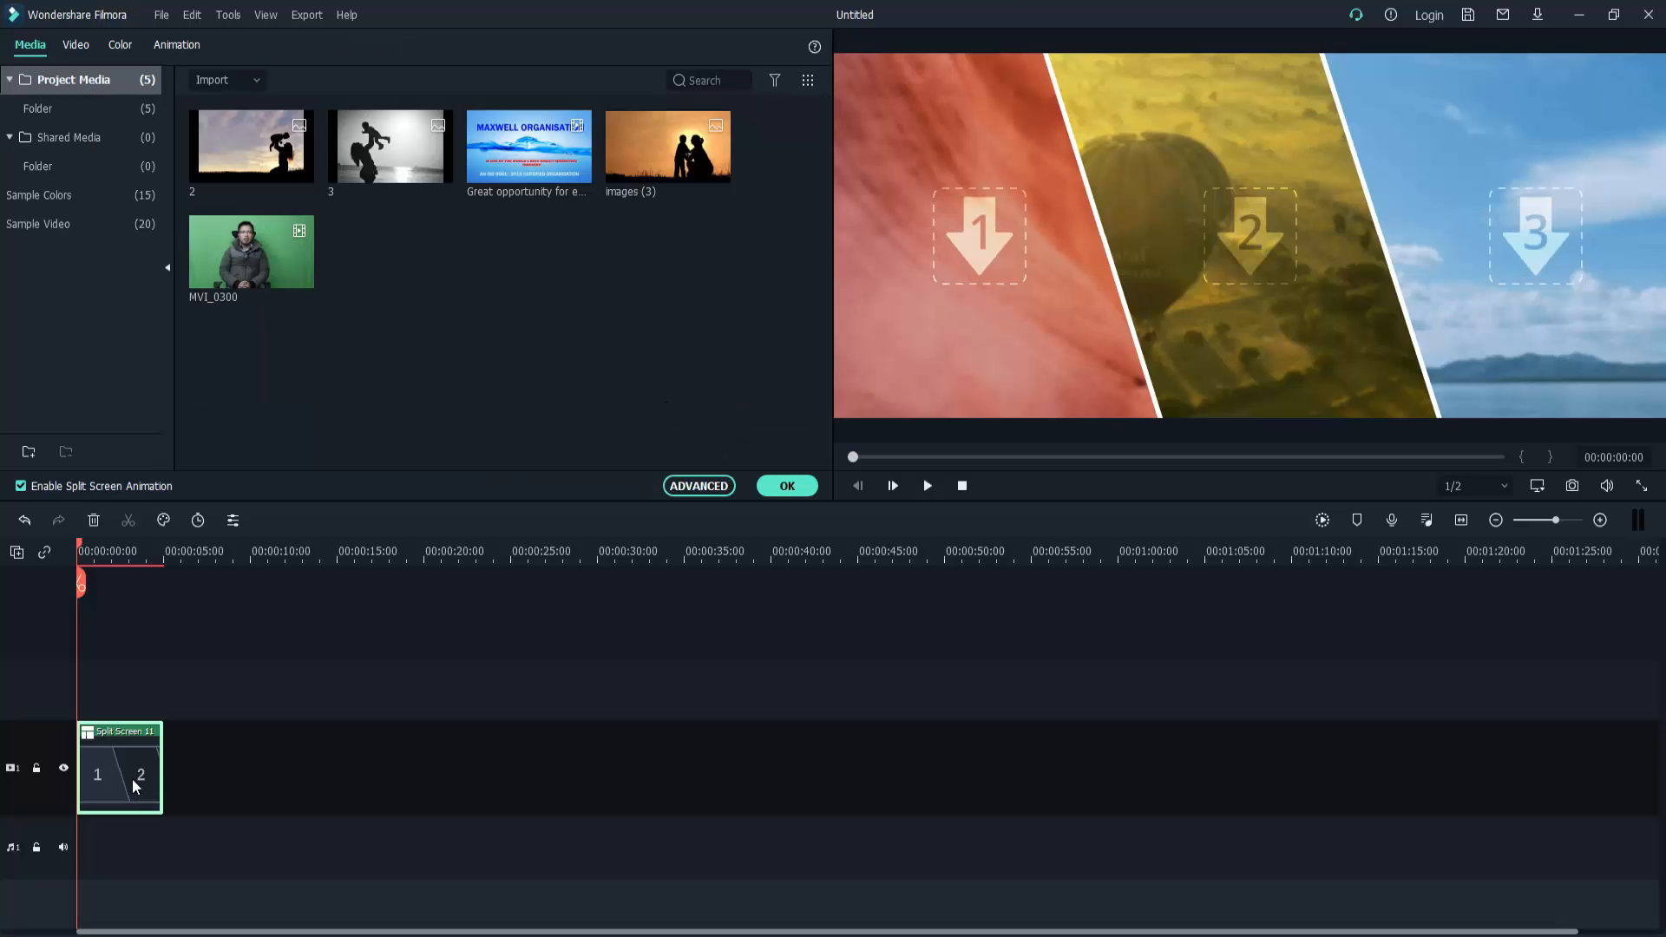
click(928, 488)
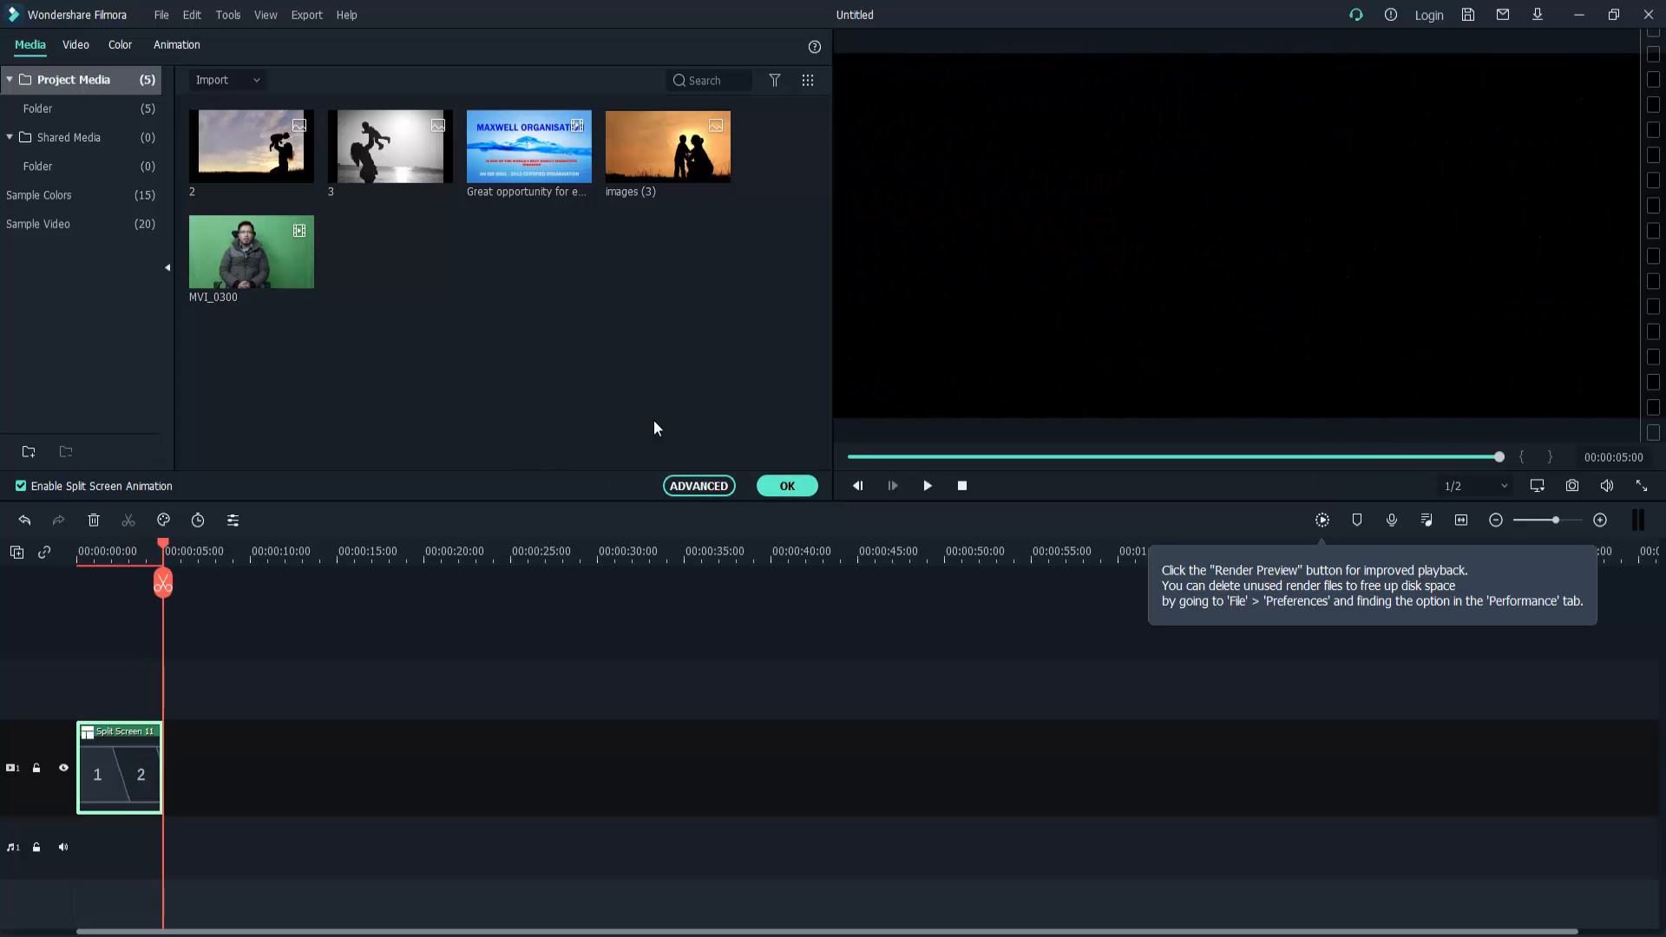
click(115, 551)
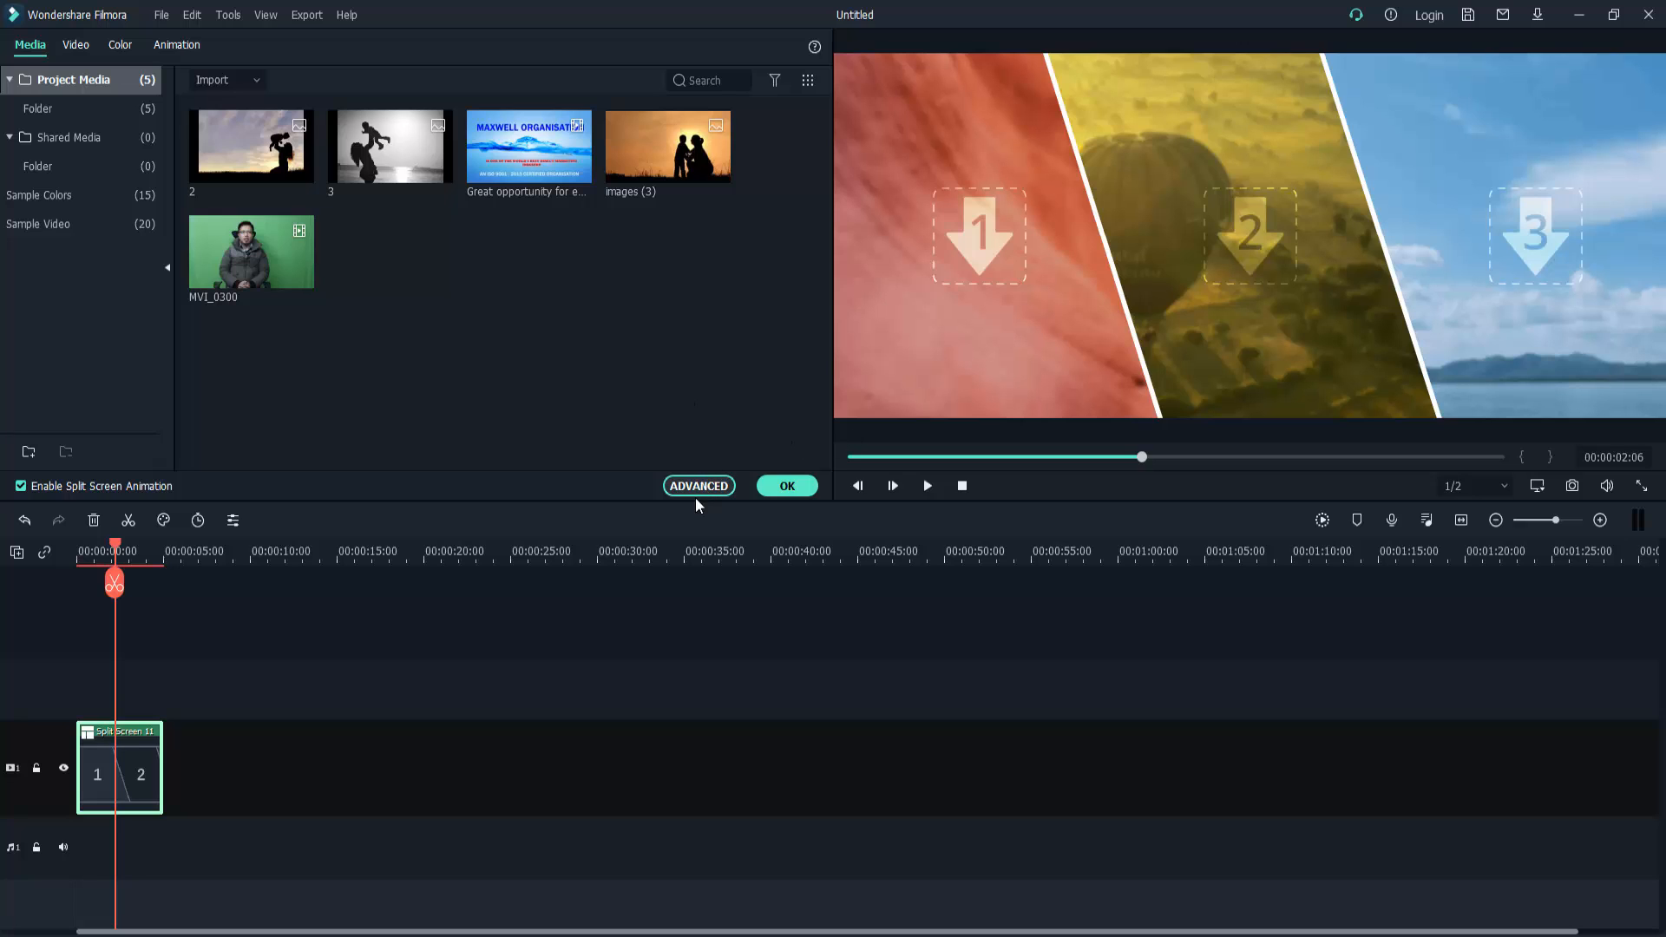
In the advanced split screen editor, fill section 1 with picture 2, enlarging and repositioning it to frame the mother and child
key(space)
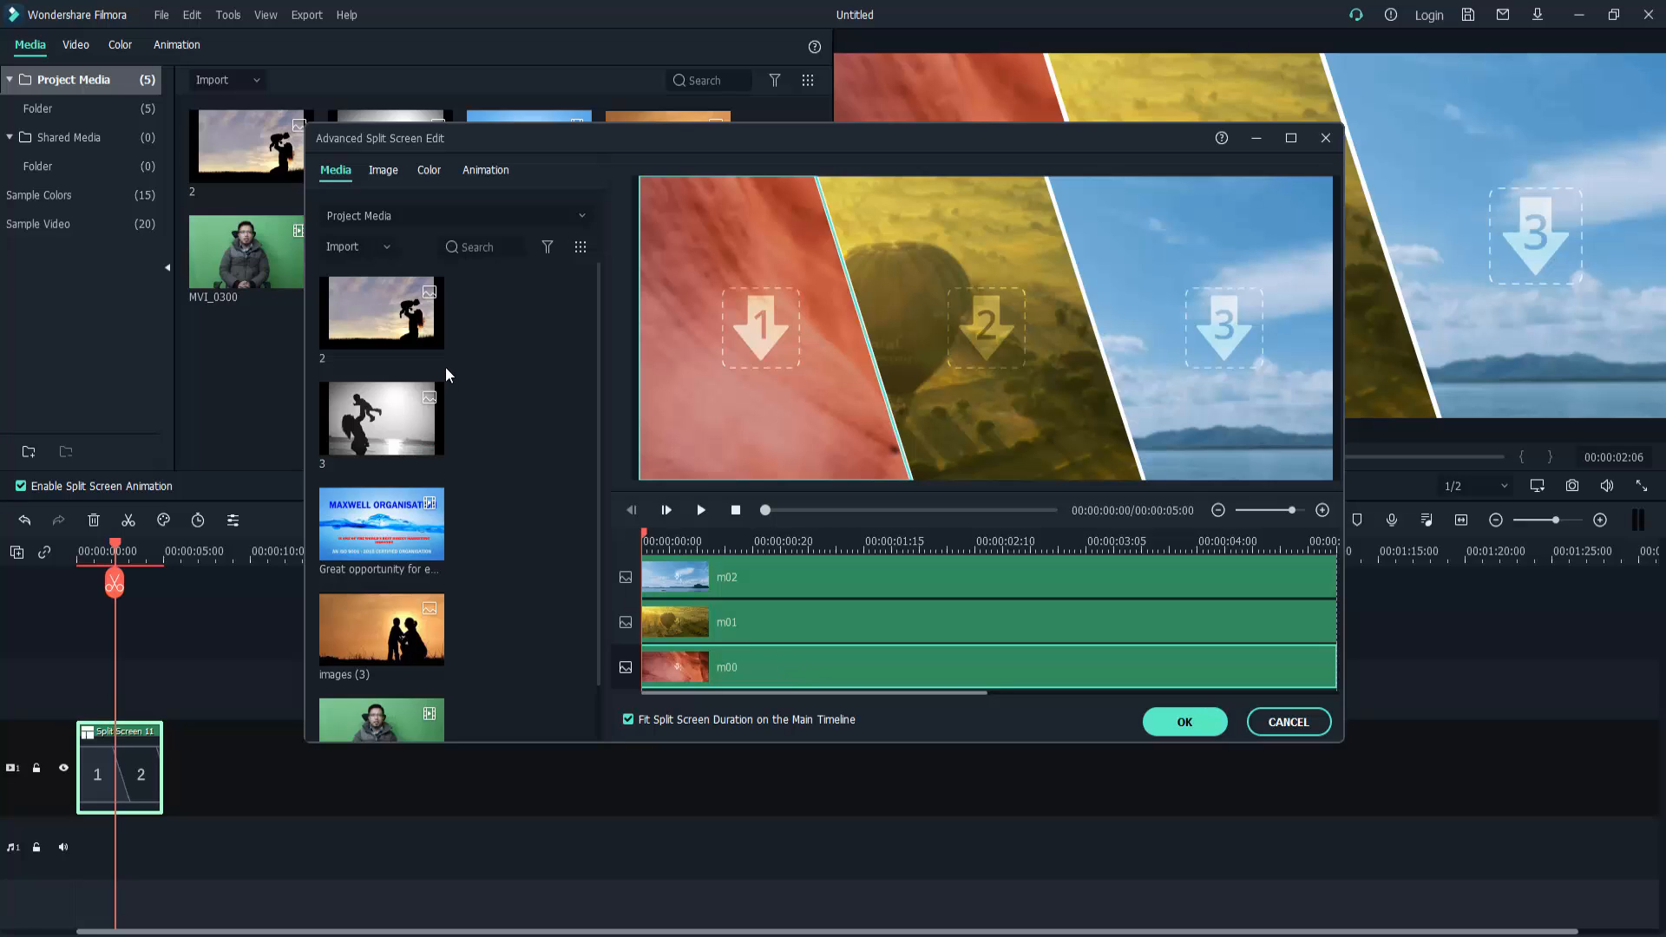
click(429, 334)
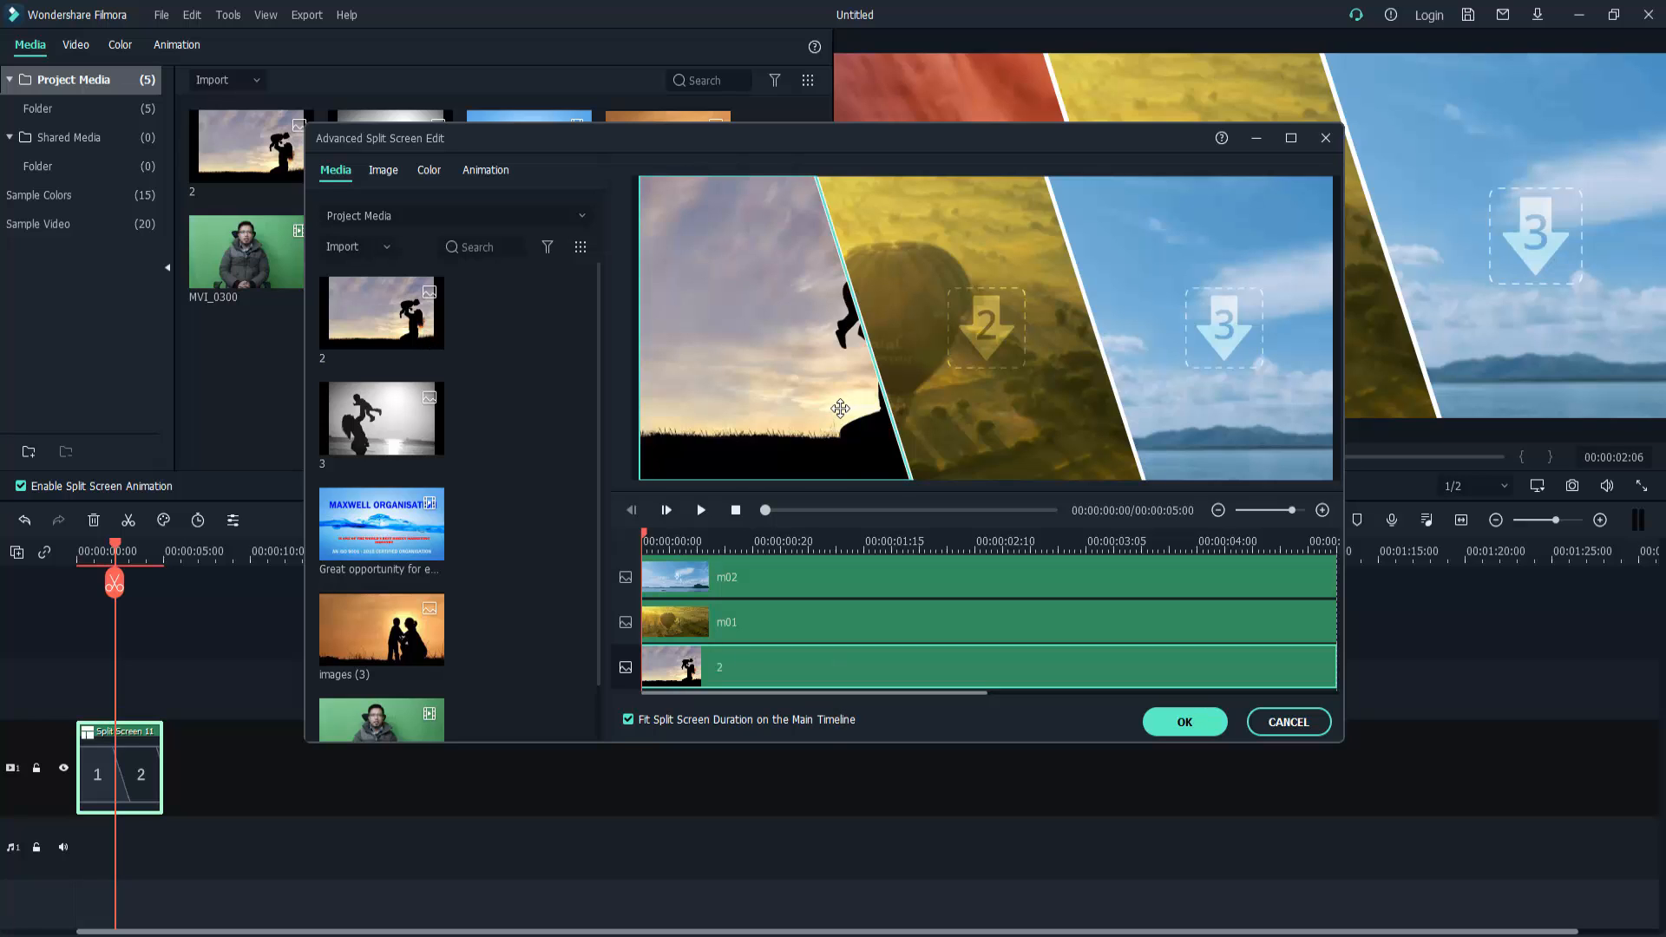
drag(818, 413, 766, 469)
drag(718, 410, 702, 333)
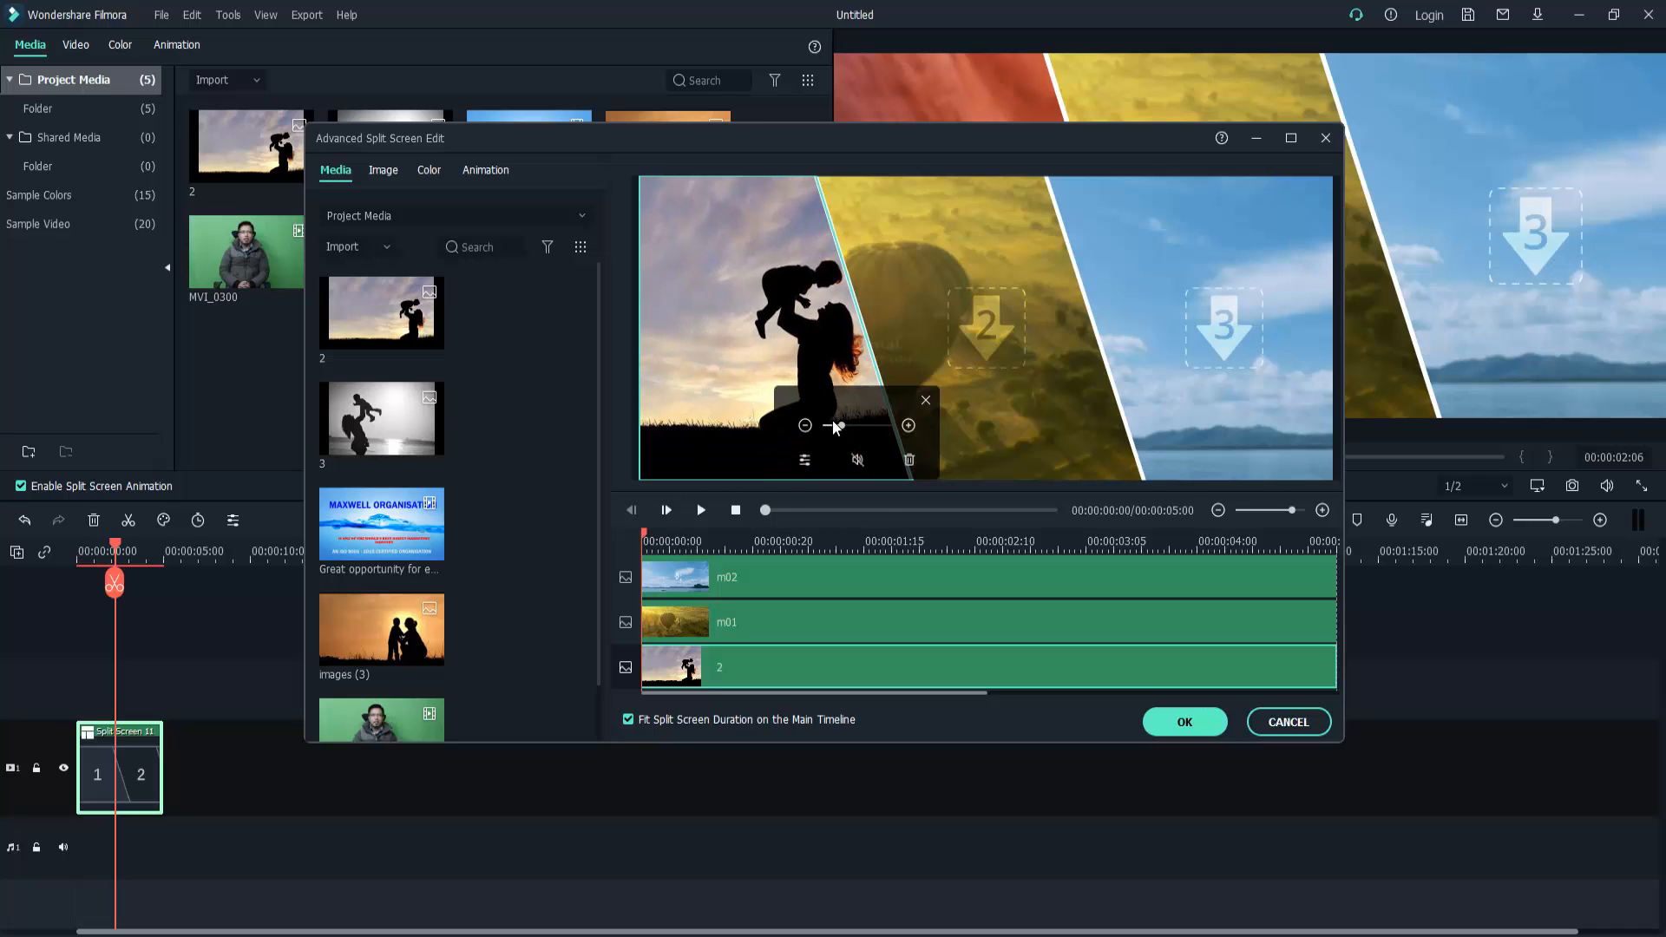
drag(838, 425, 857, 425)
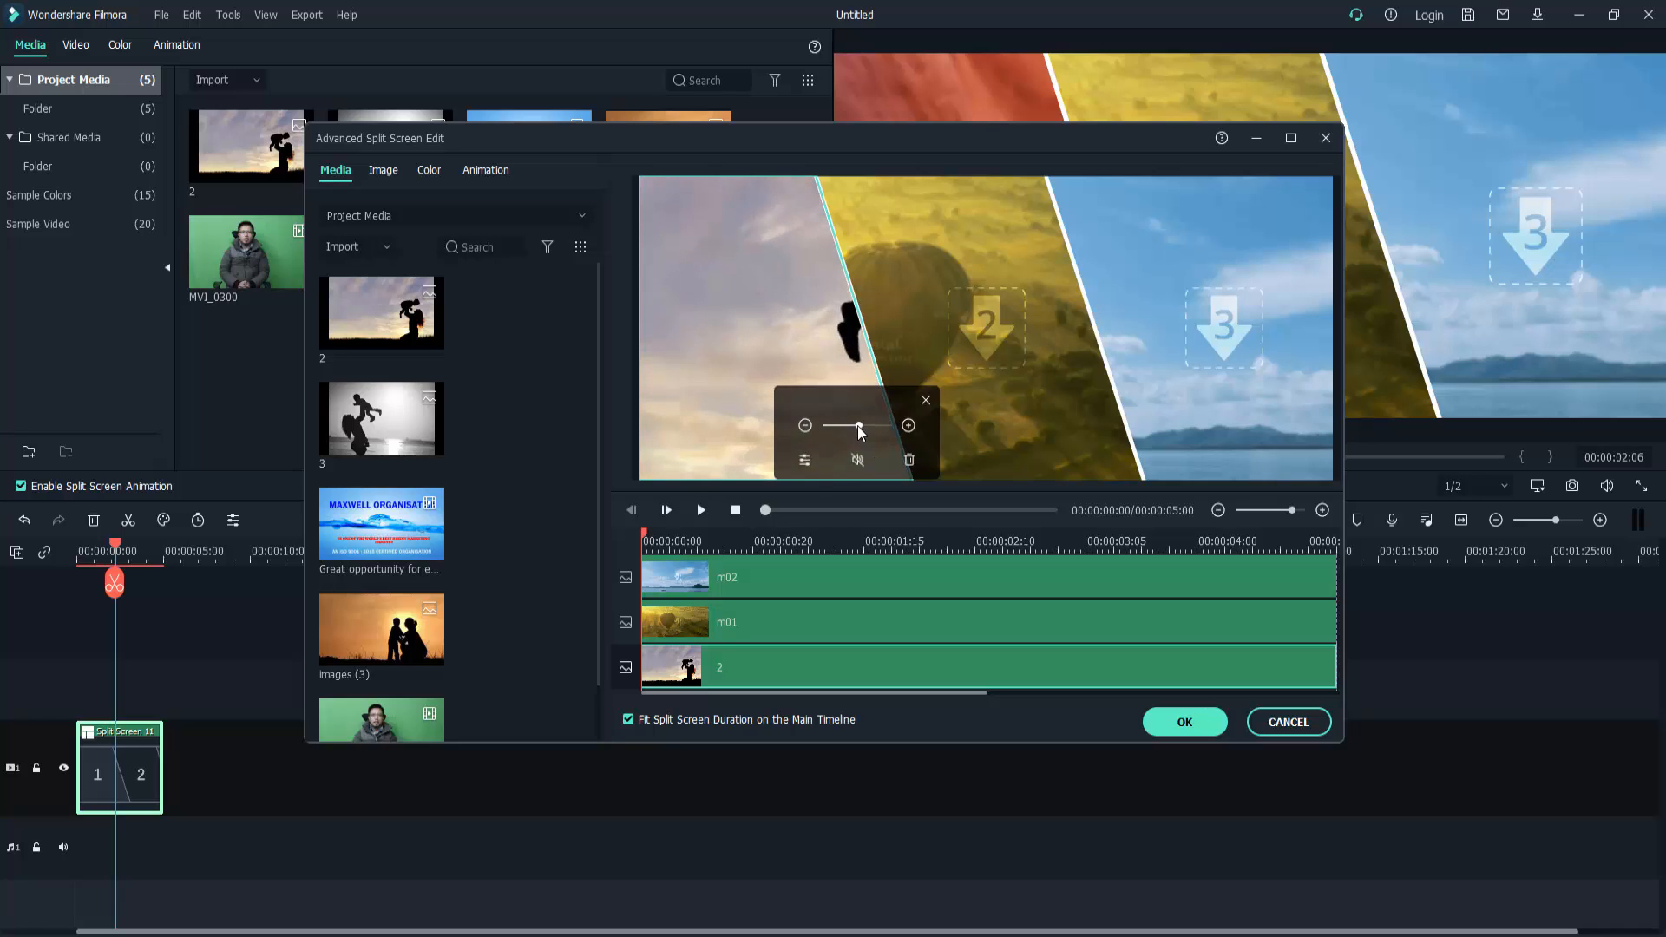
drag(728, 365, 609, 385)
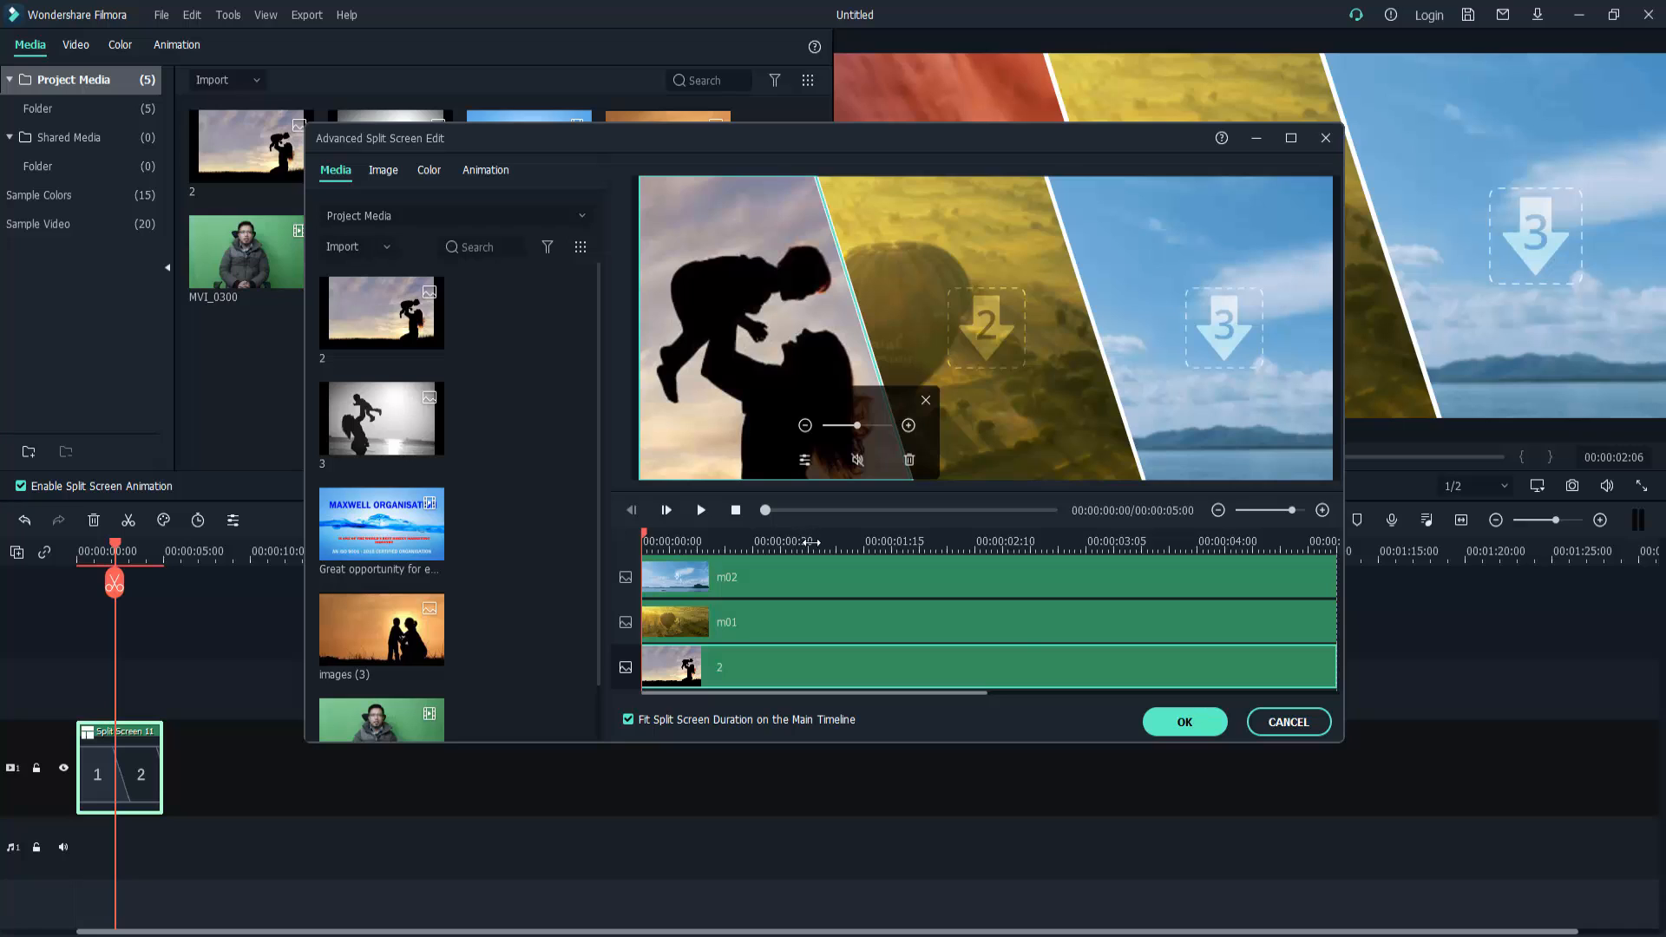
Fill section 2 of the split screen with picture 3, then scale and reposition it to fit both silhouettes in the section
click(746, 623)
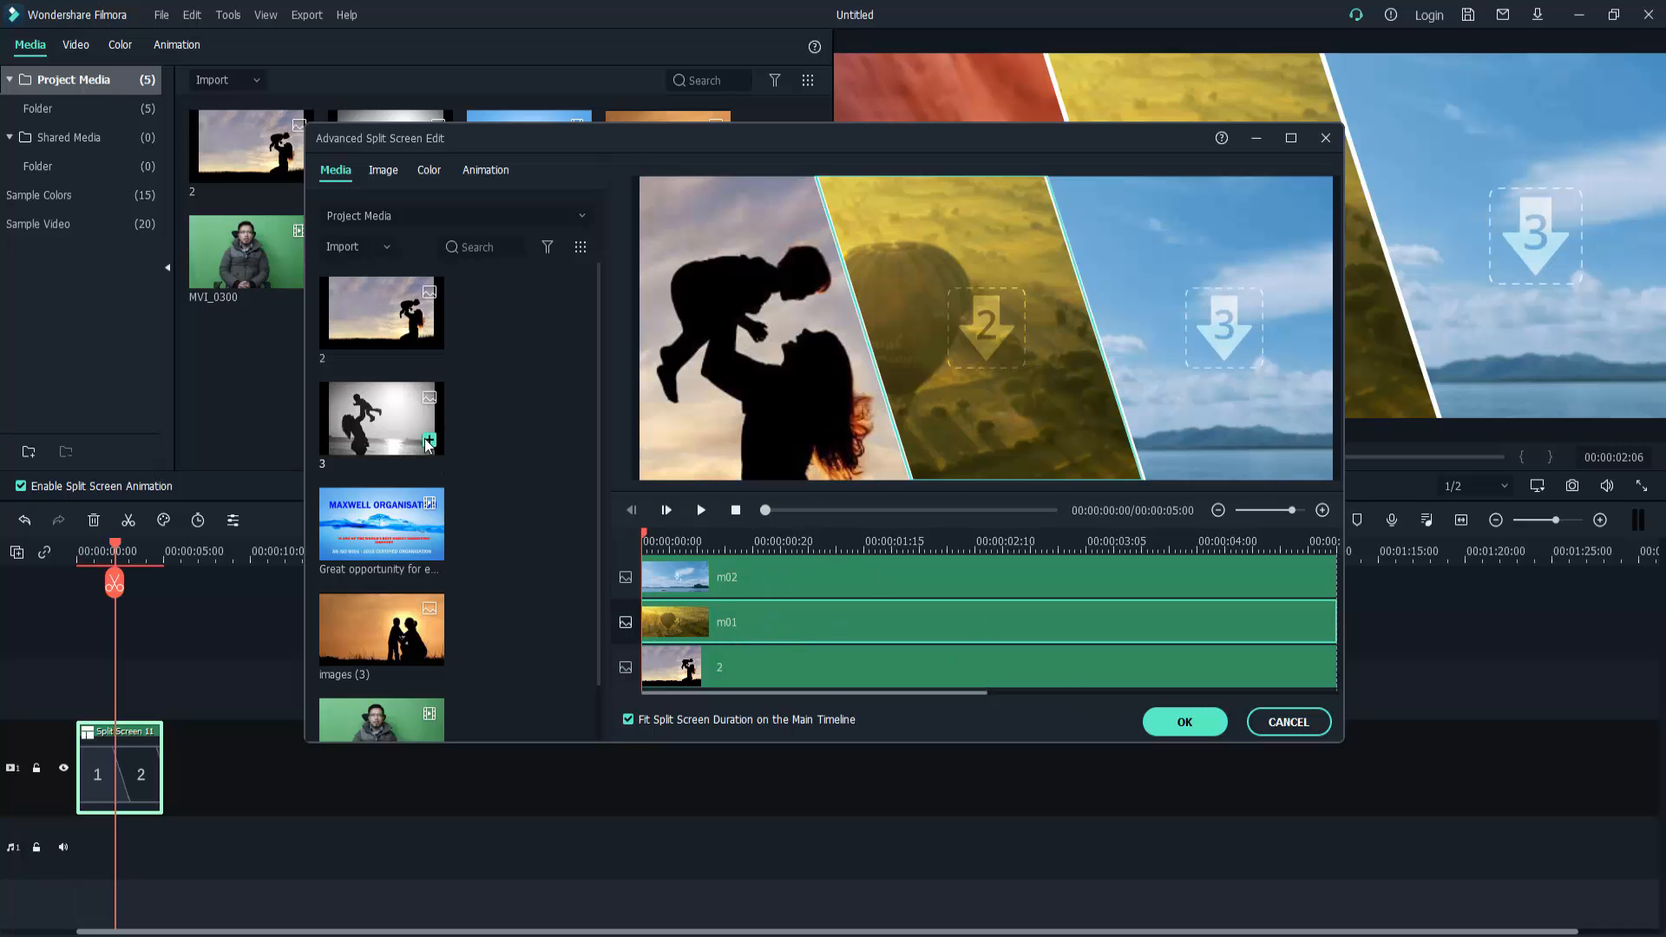
click(429, 441)
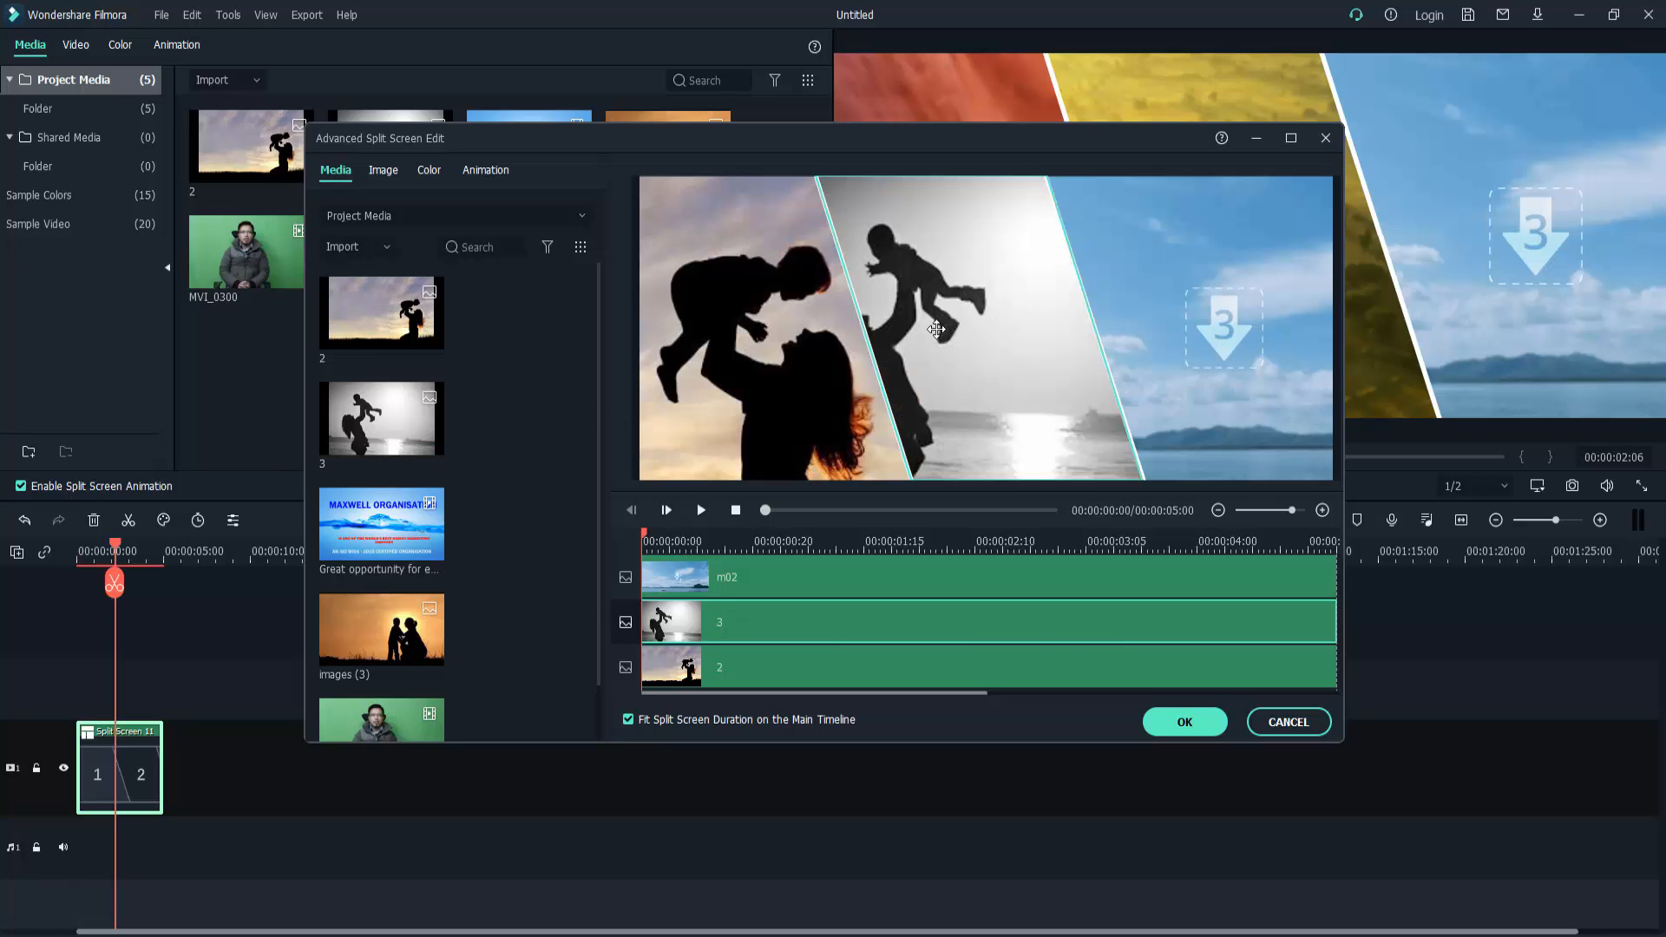
drag(936, 329, 1000, 329)
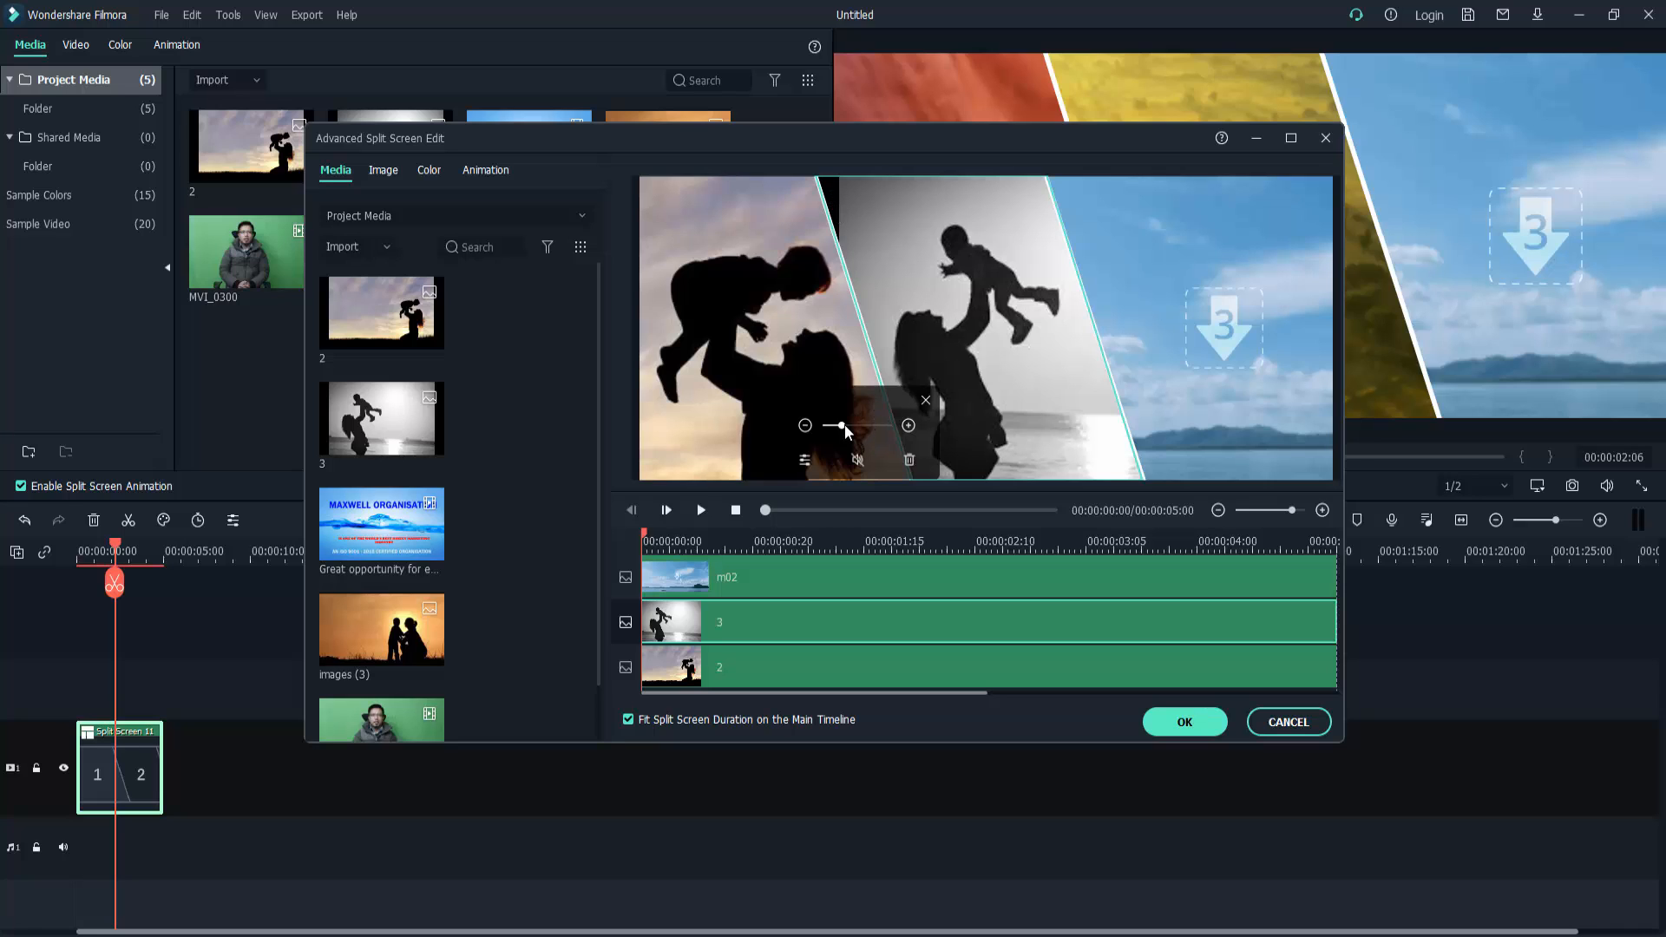
drag(844, 426, 847, 429)
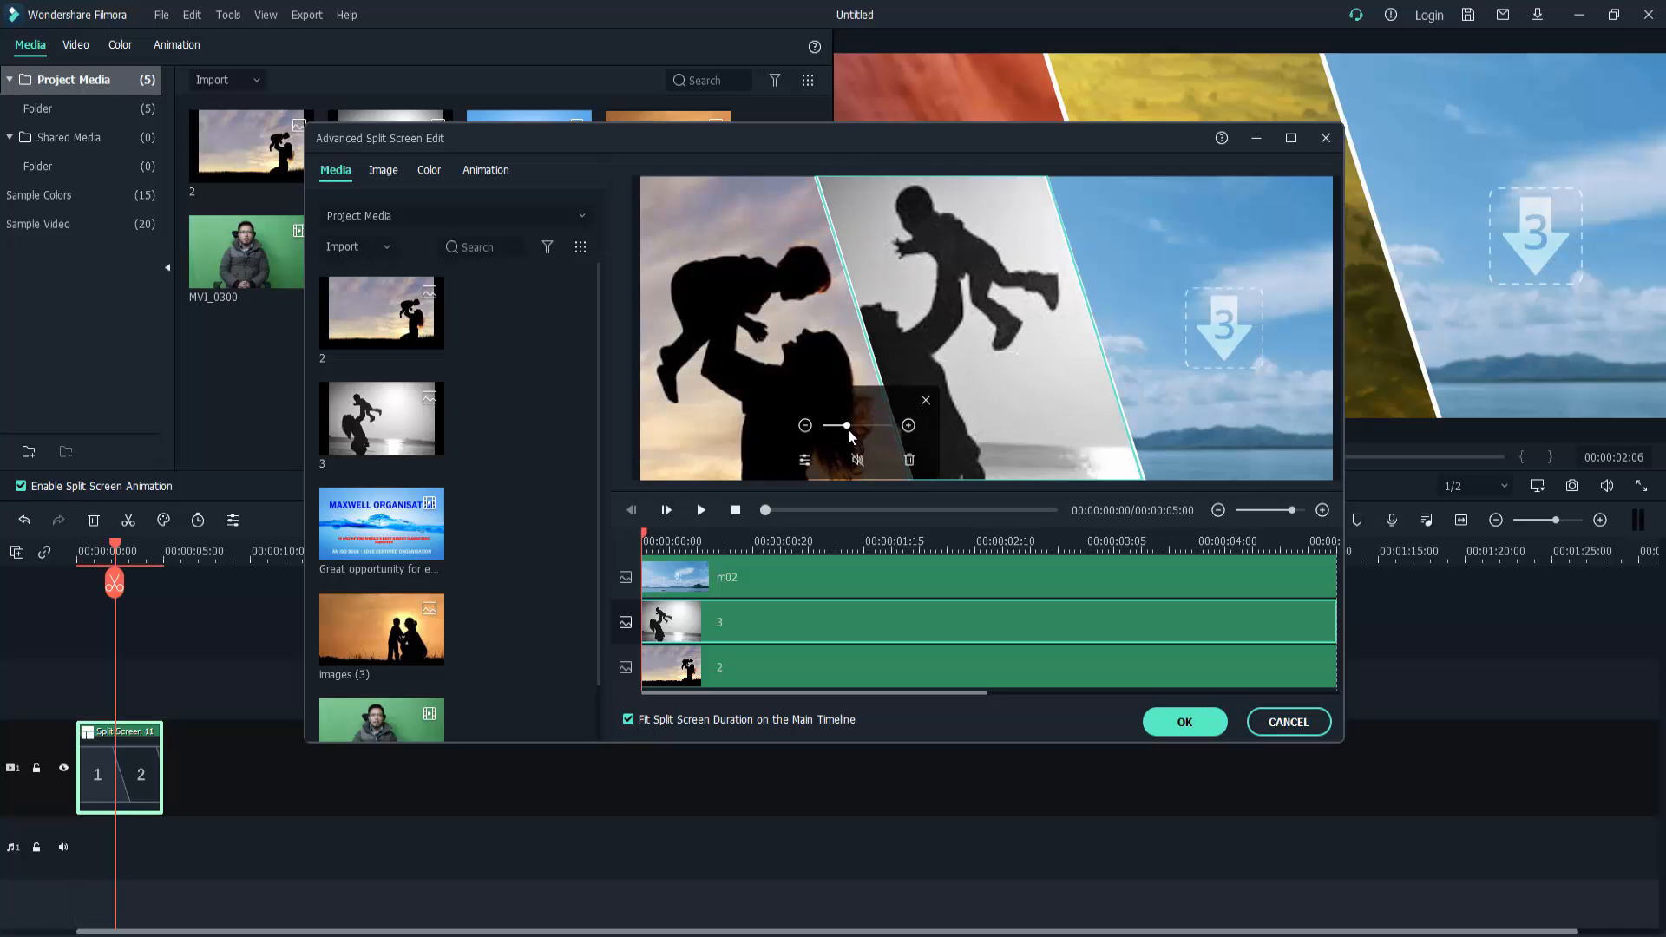
drag(915, 346, 936, 348)
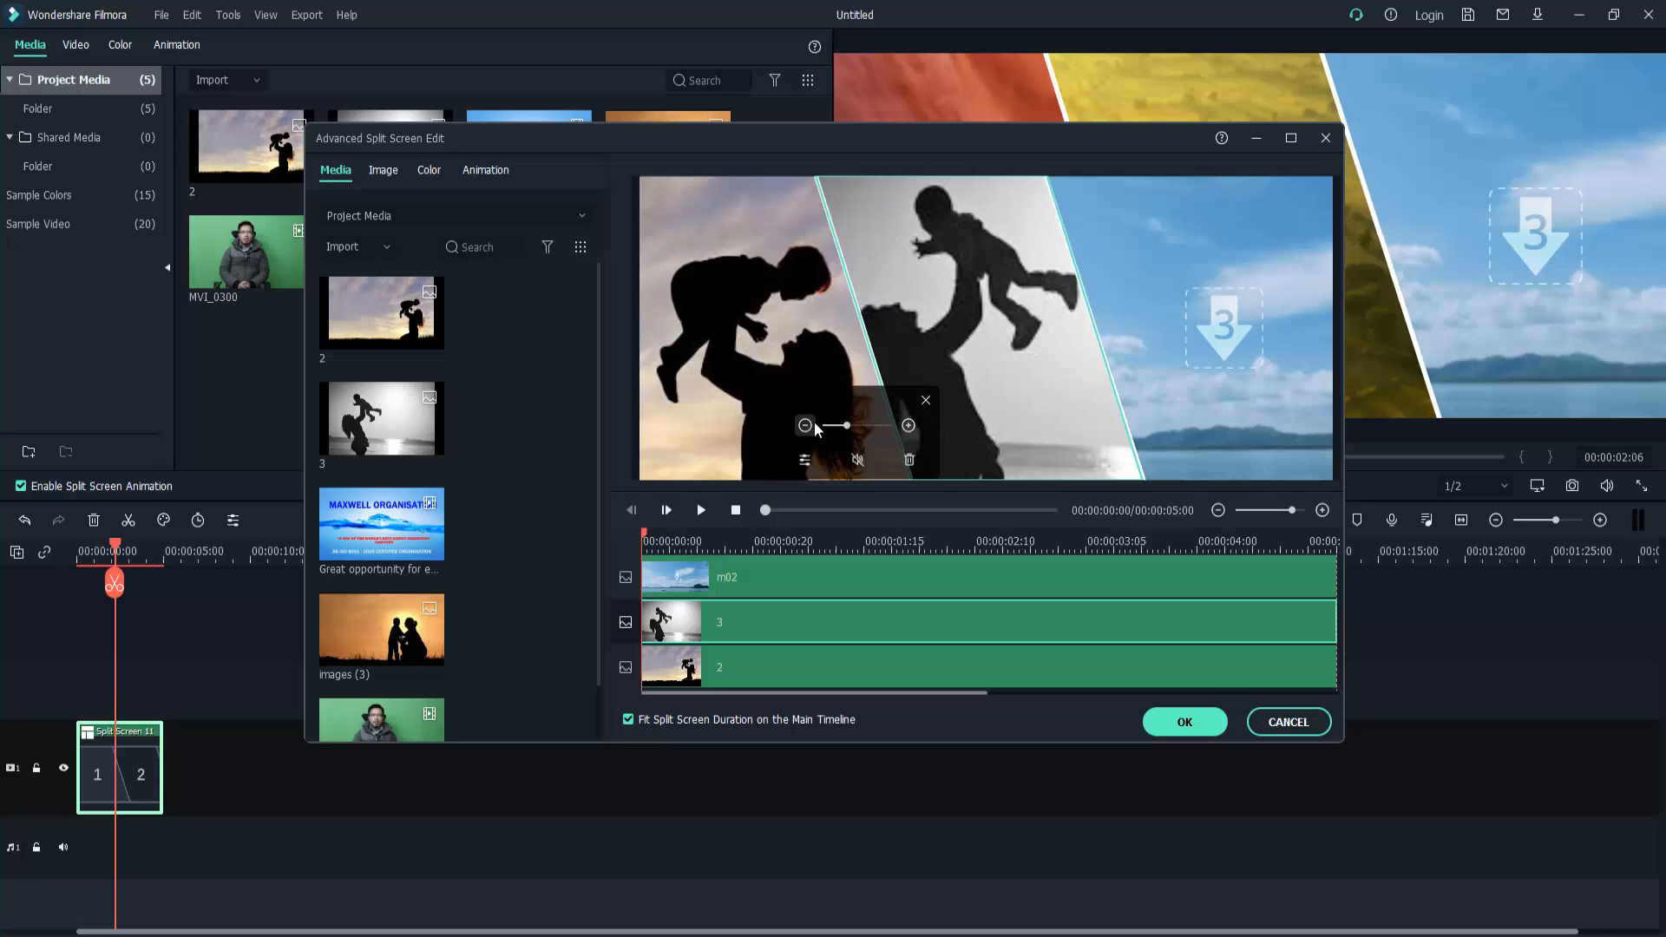
drag(842, 425, 843, 425)
drag(845, 427, 840, 425)
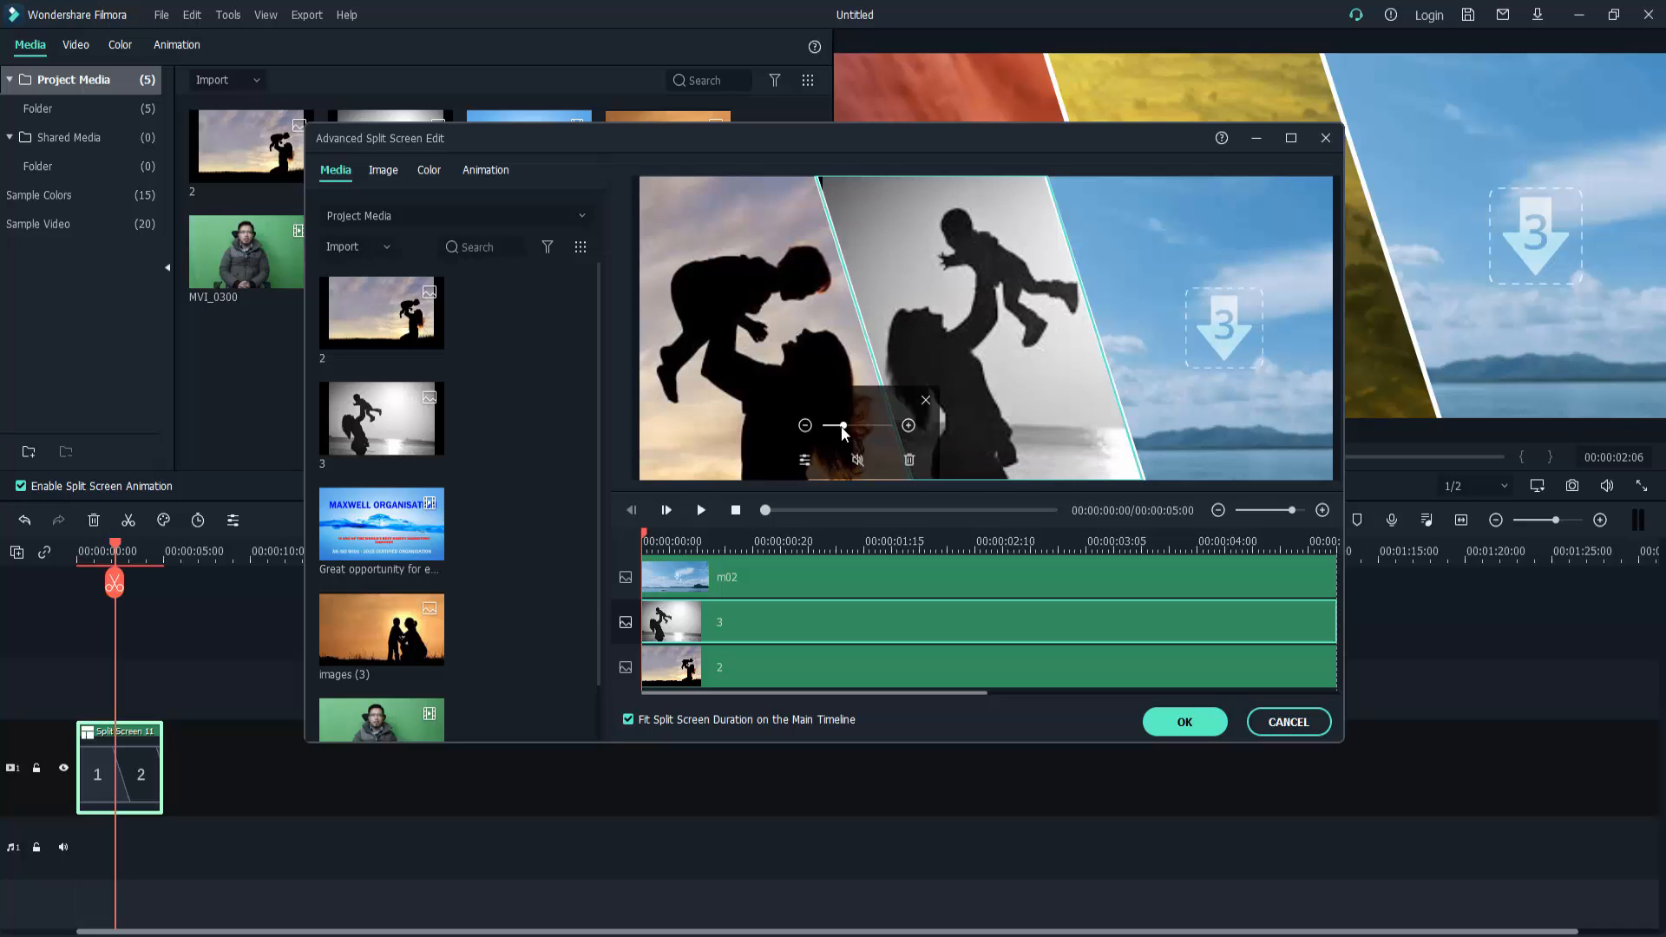
drag(922, 302, 920, 302)
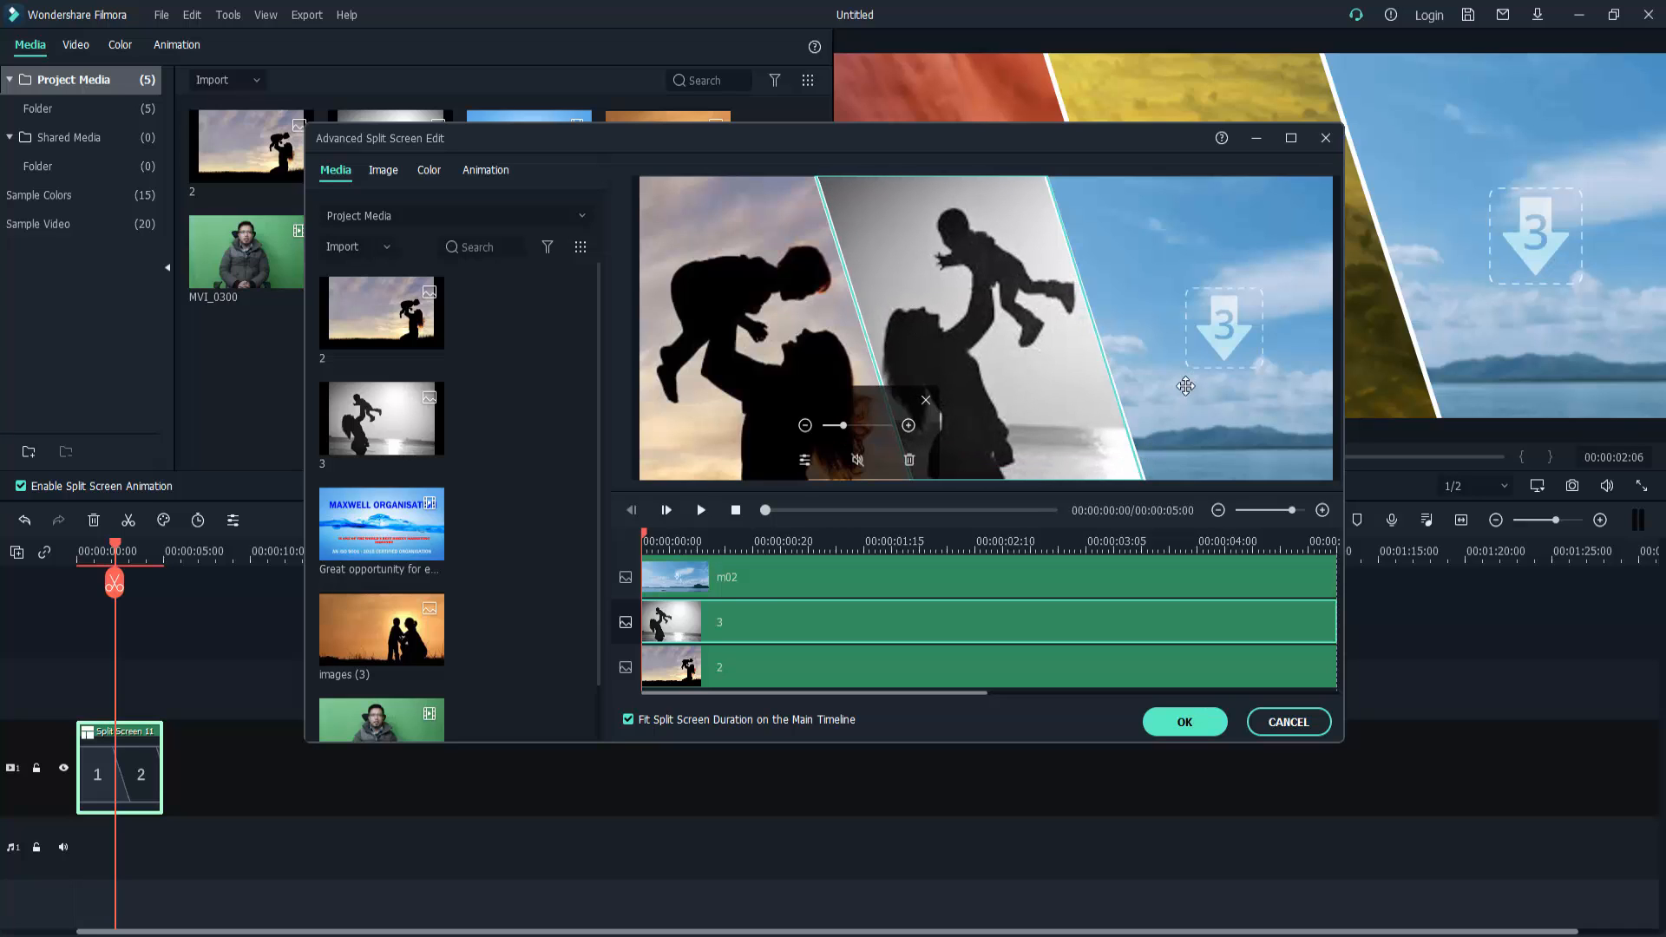
Fill section 3 with the picture images (3), shift it so both figures are in view, and apply the advanced split screen edits
click(764, 589)
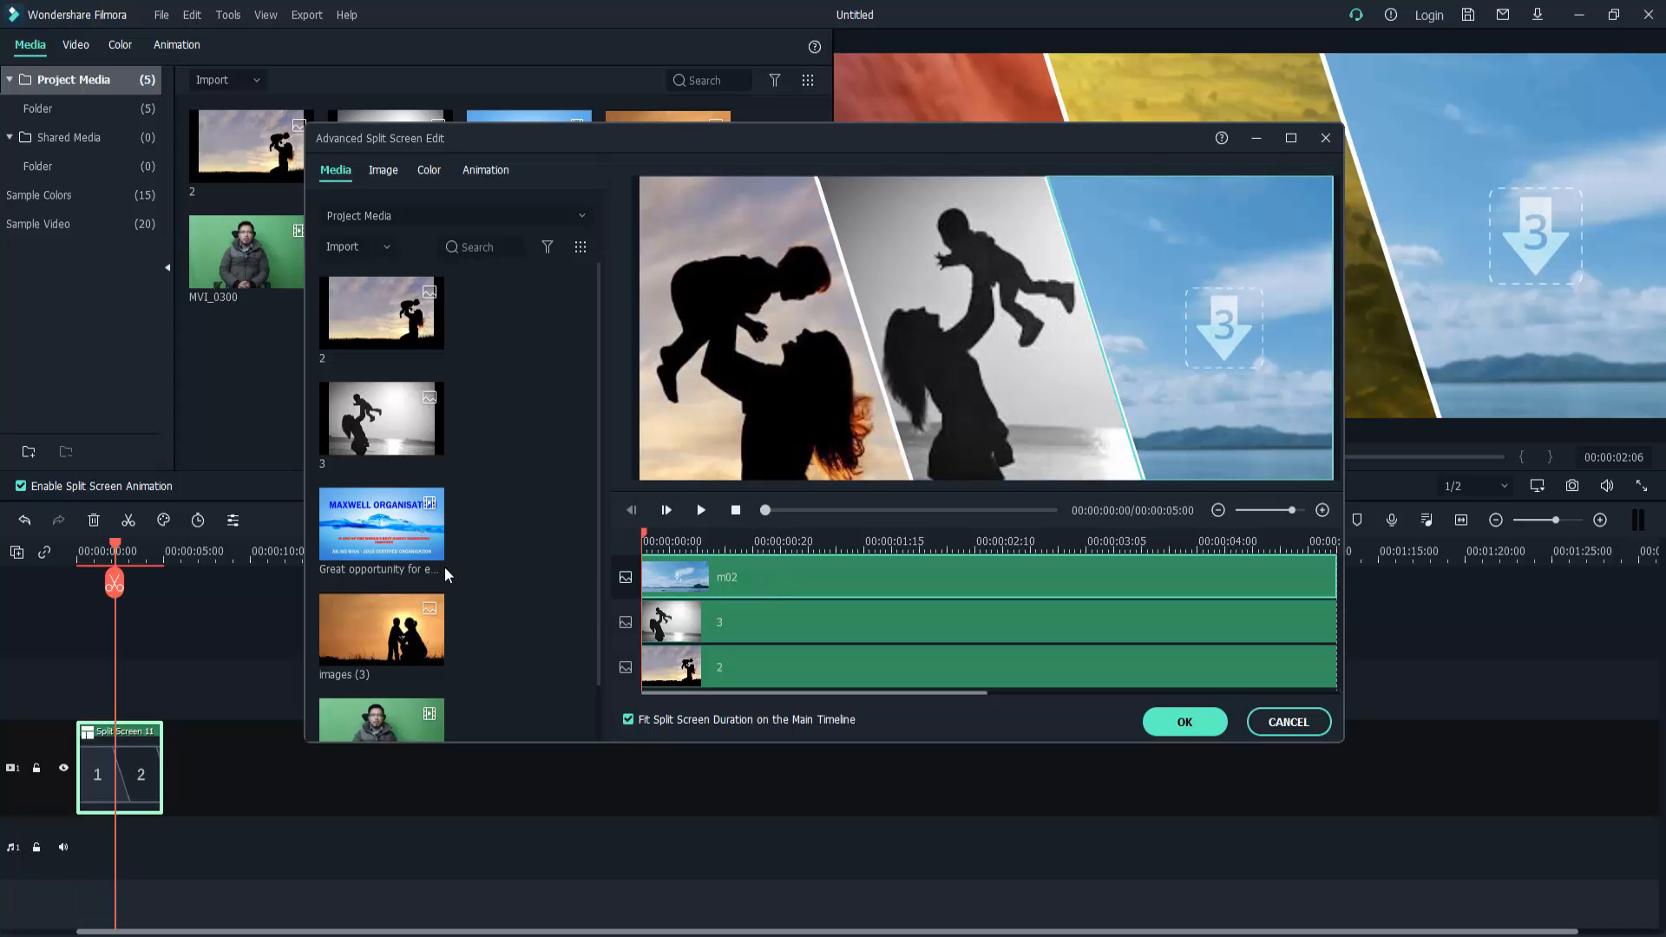
click(430, 651)
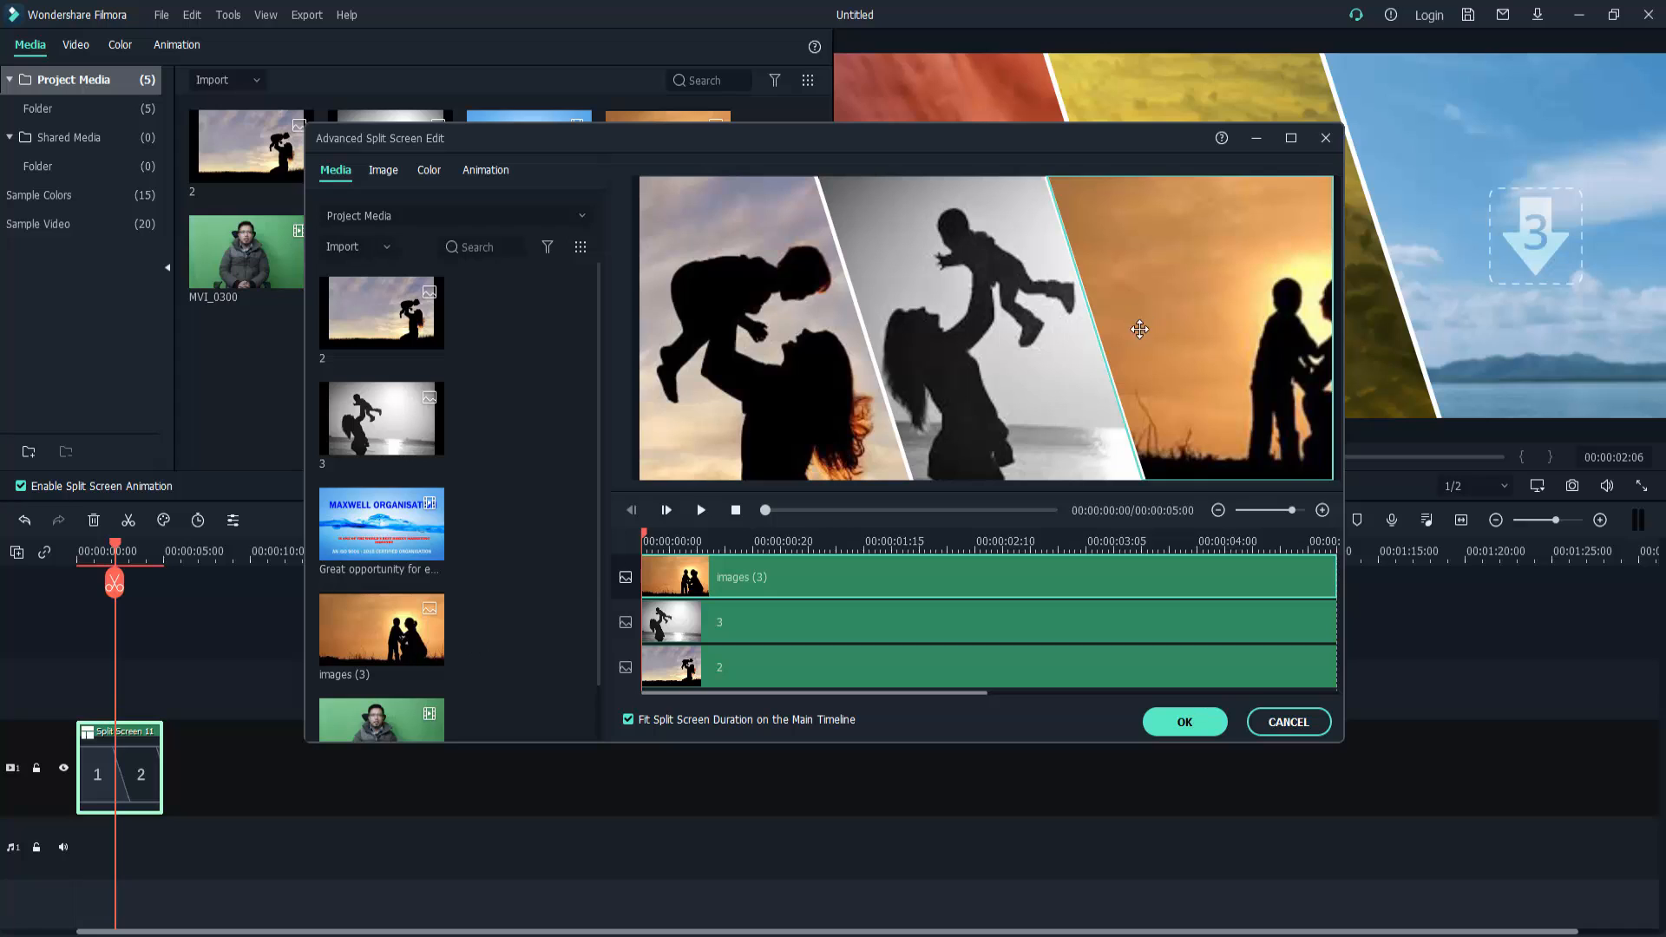
mouse_move(1244, 342)
drag(1243, 342, 1151, 341)
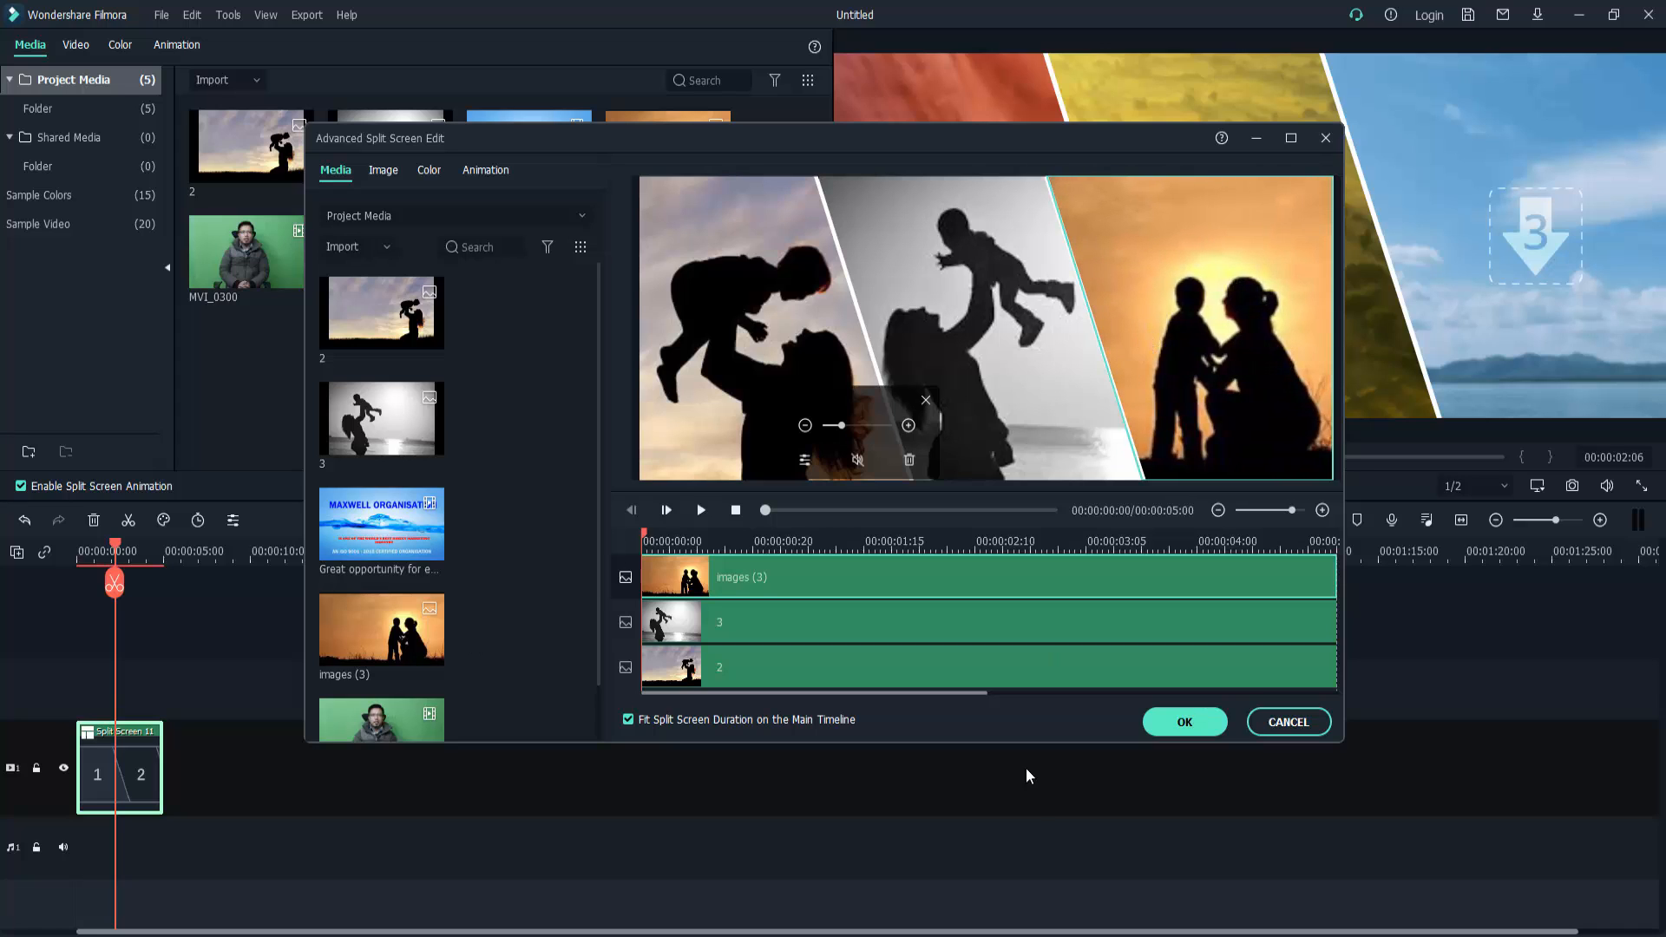
click(1184, 722)
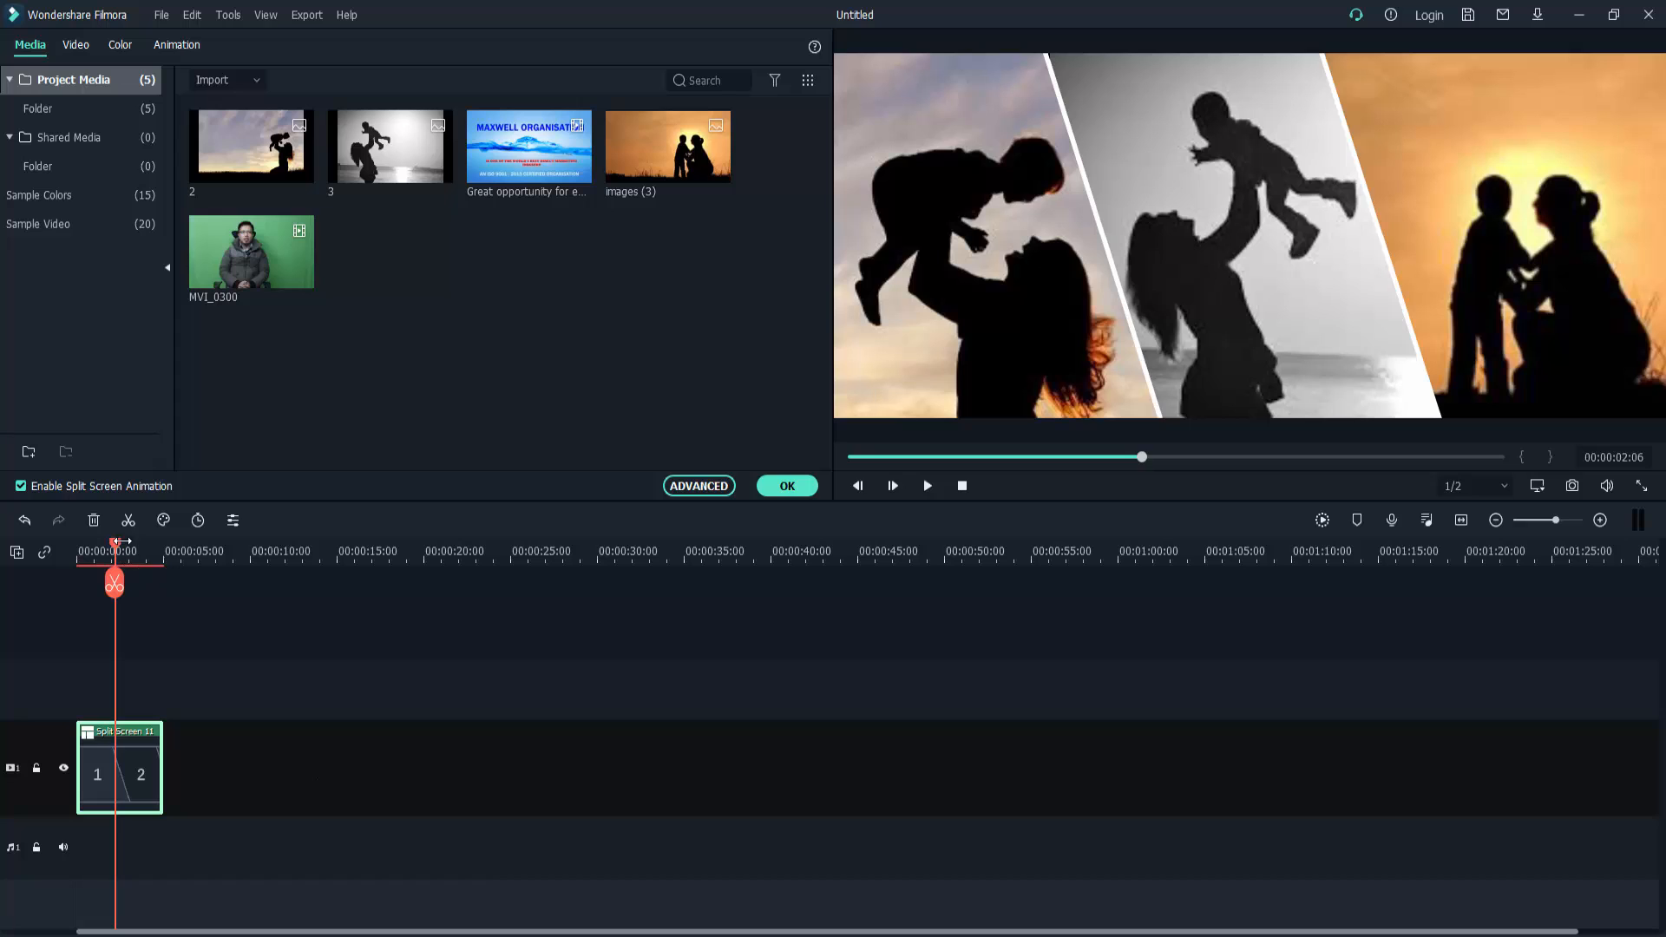
Play the filled split screen from the start, close its settings, and move the playhead past the clip to 00:00:05:22
click(965, 487)
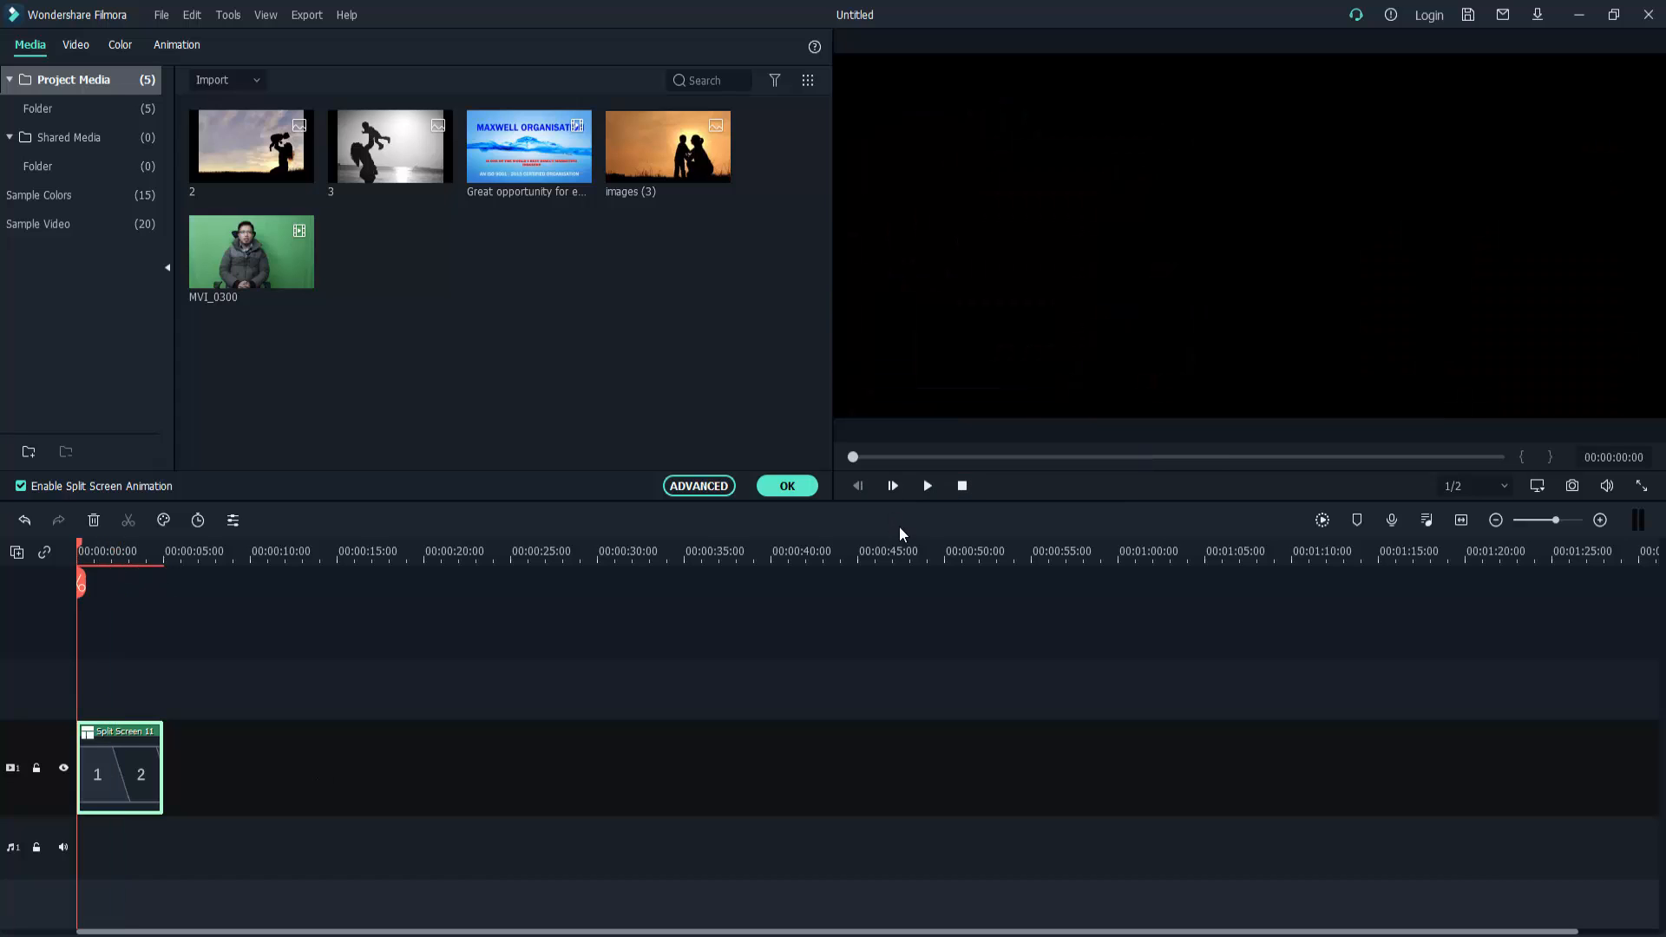
click(927, 485)
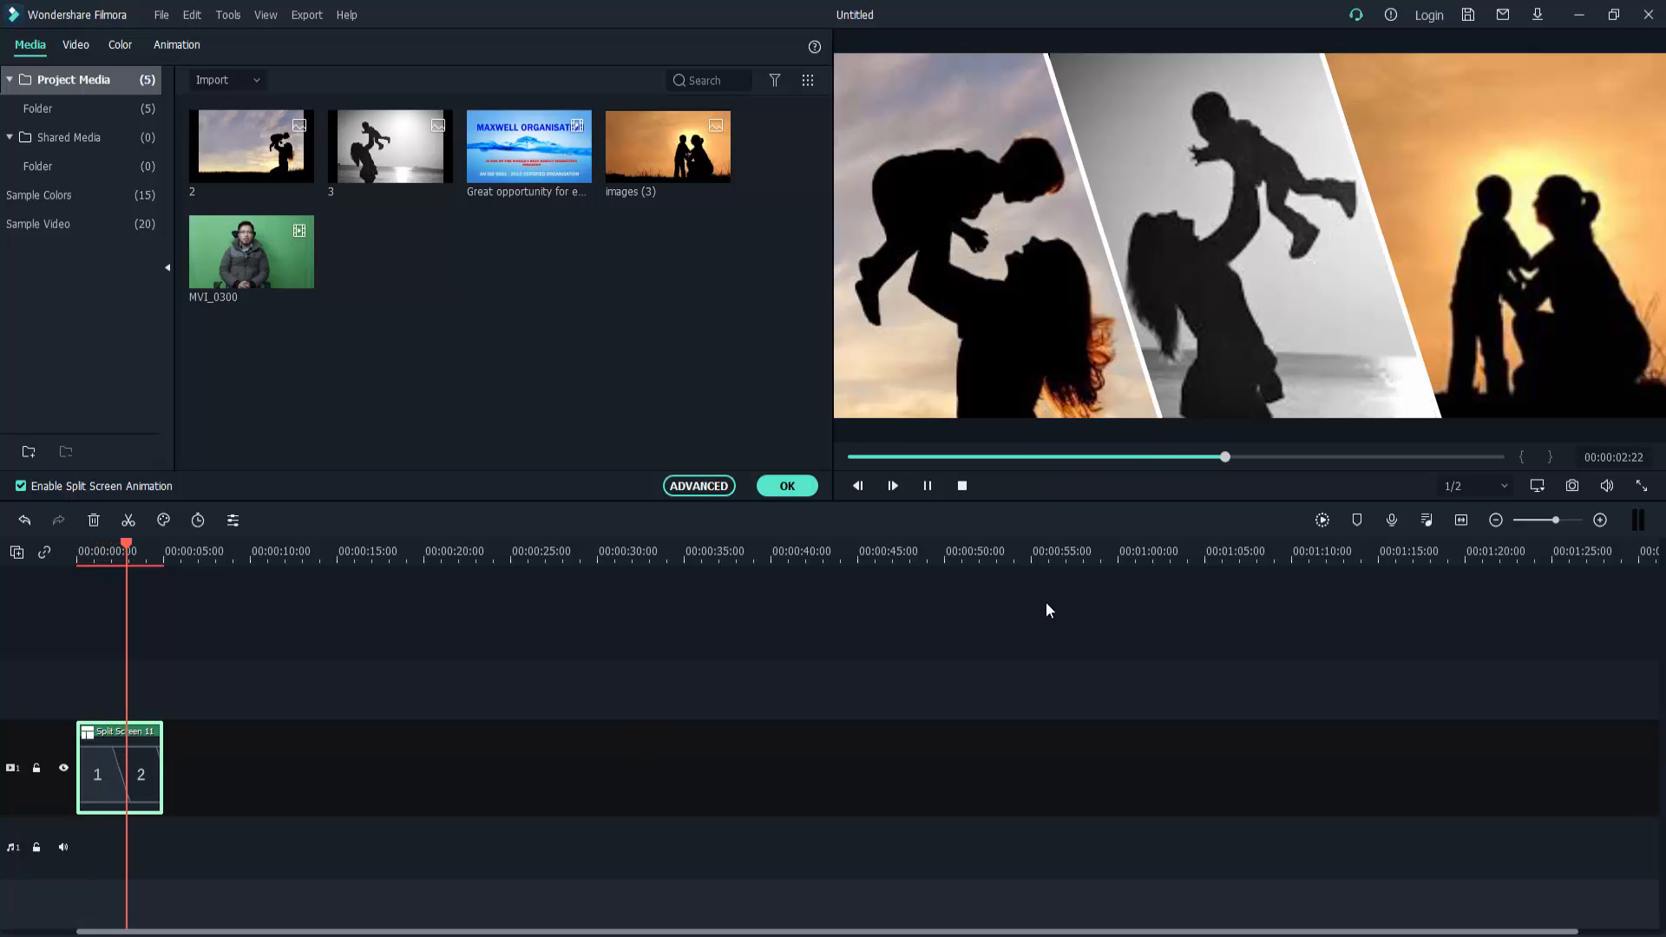
click(786, 486)
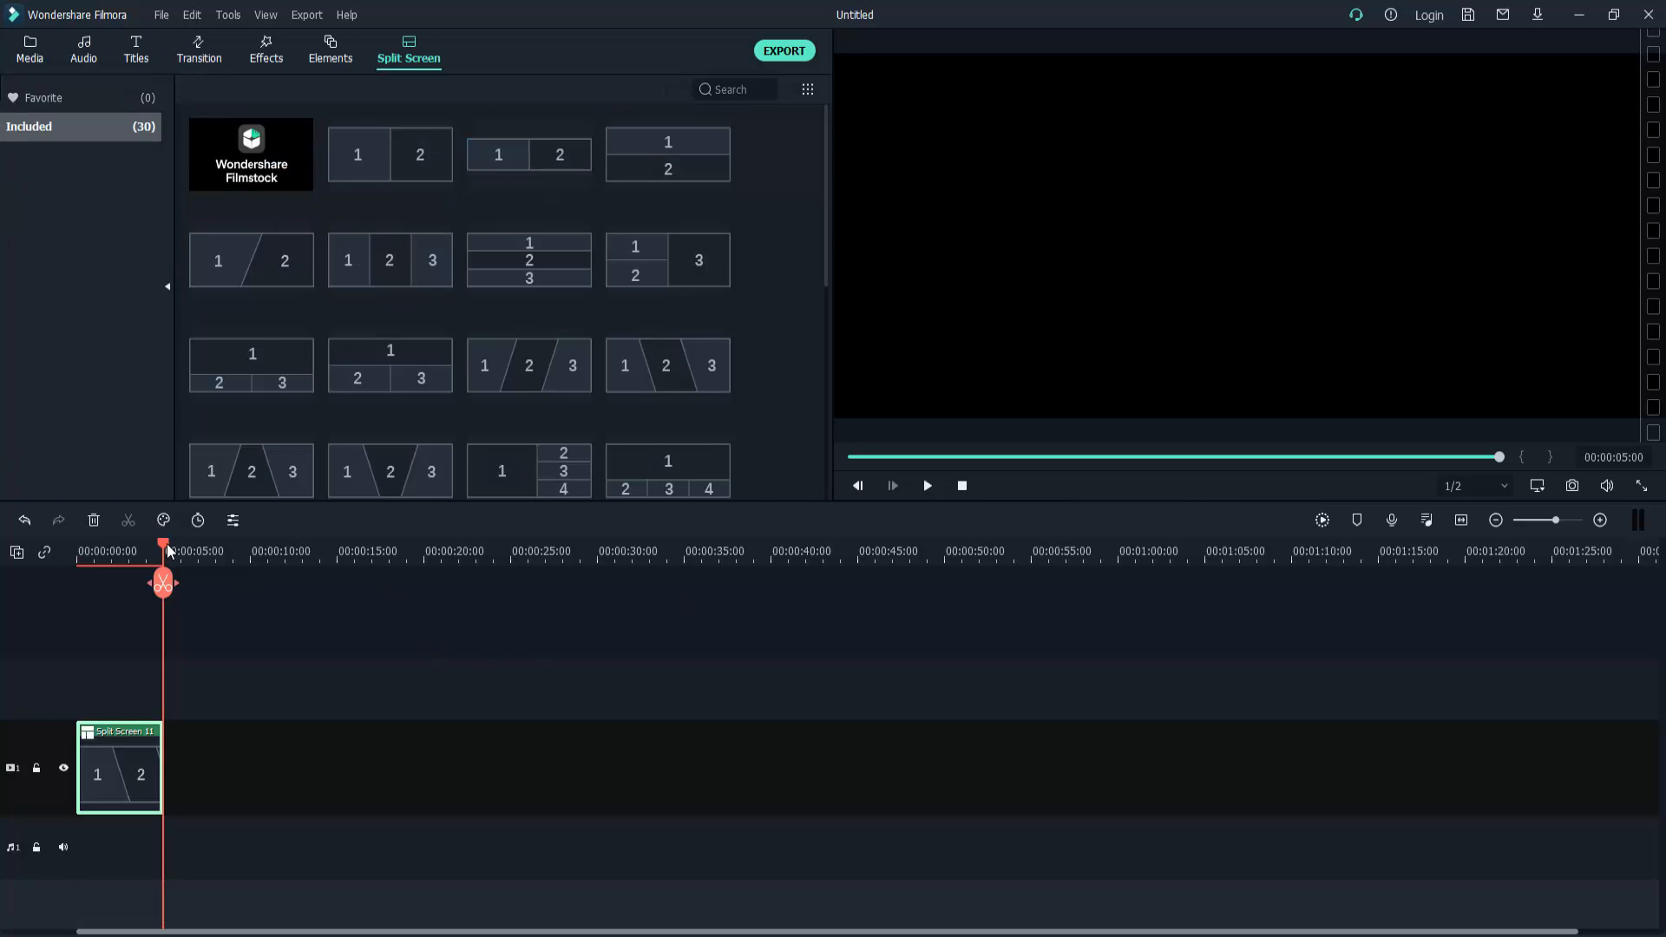
mouse_move(163, 544)
mouse_down()
mouse_move(143, 546)
mouse_move(179, 552)
mouse_up()
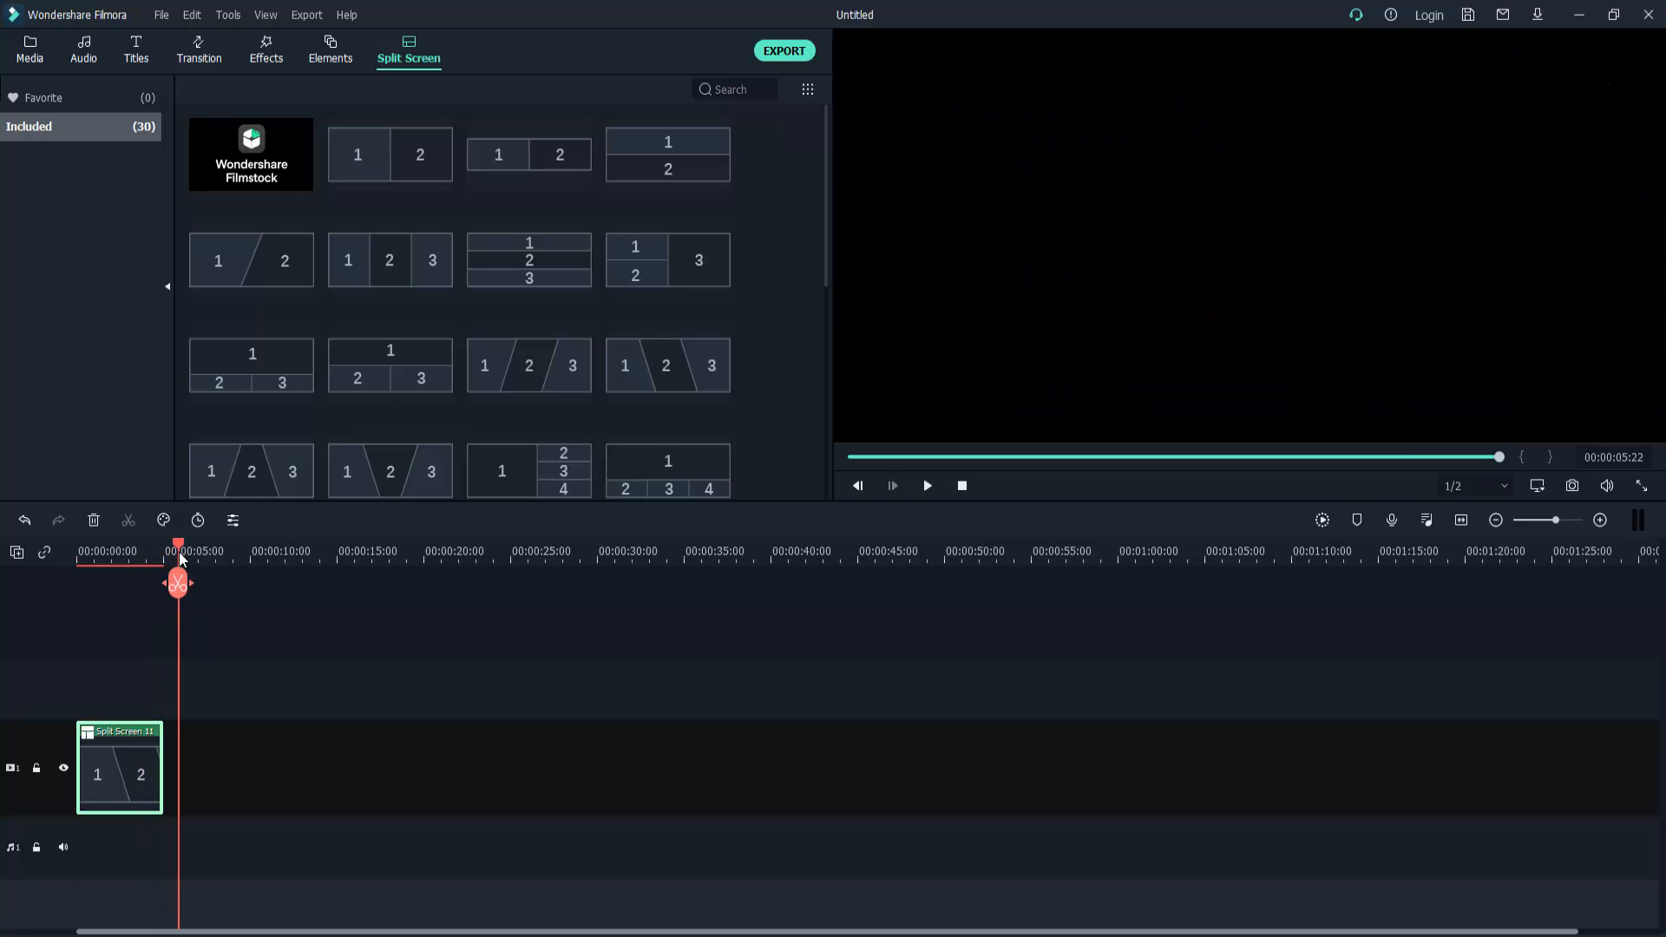
Place the MVI_0300 video right after the split screen clip and match the project settings to it at 1920 x 1080 50fps
click(30, 52)
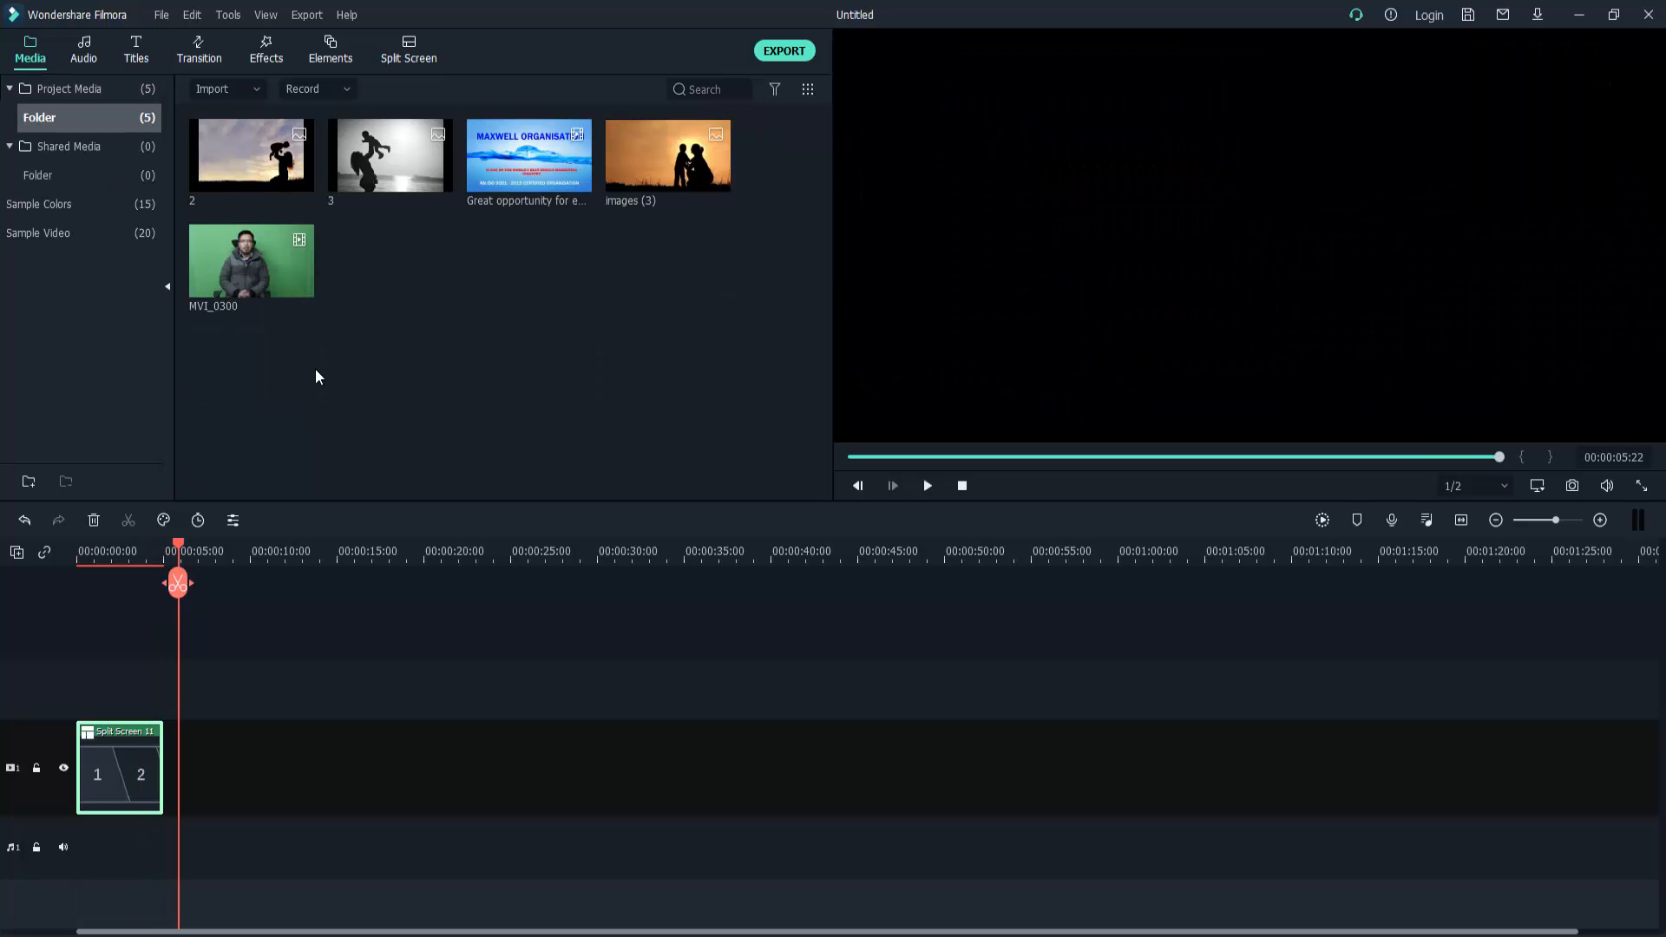
click(244, 278)
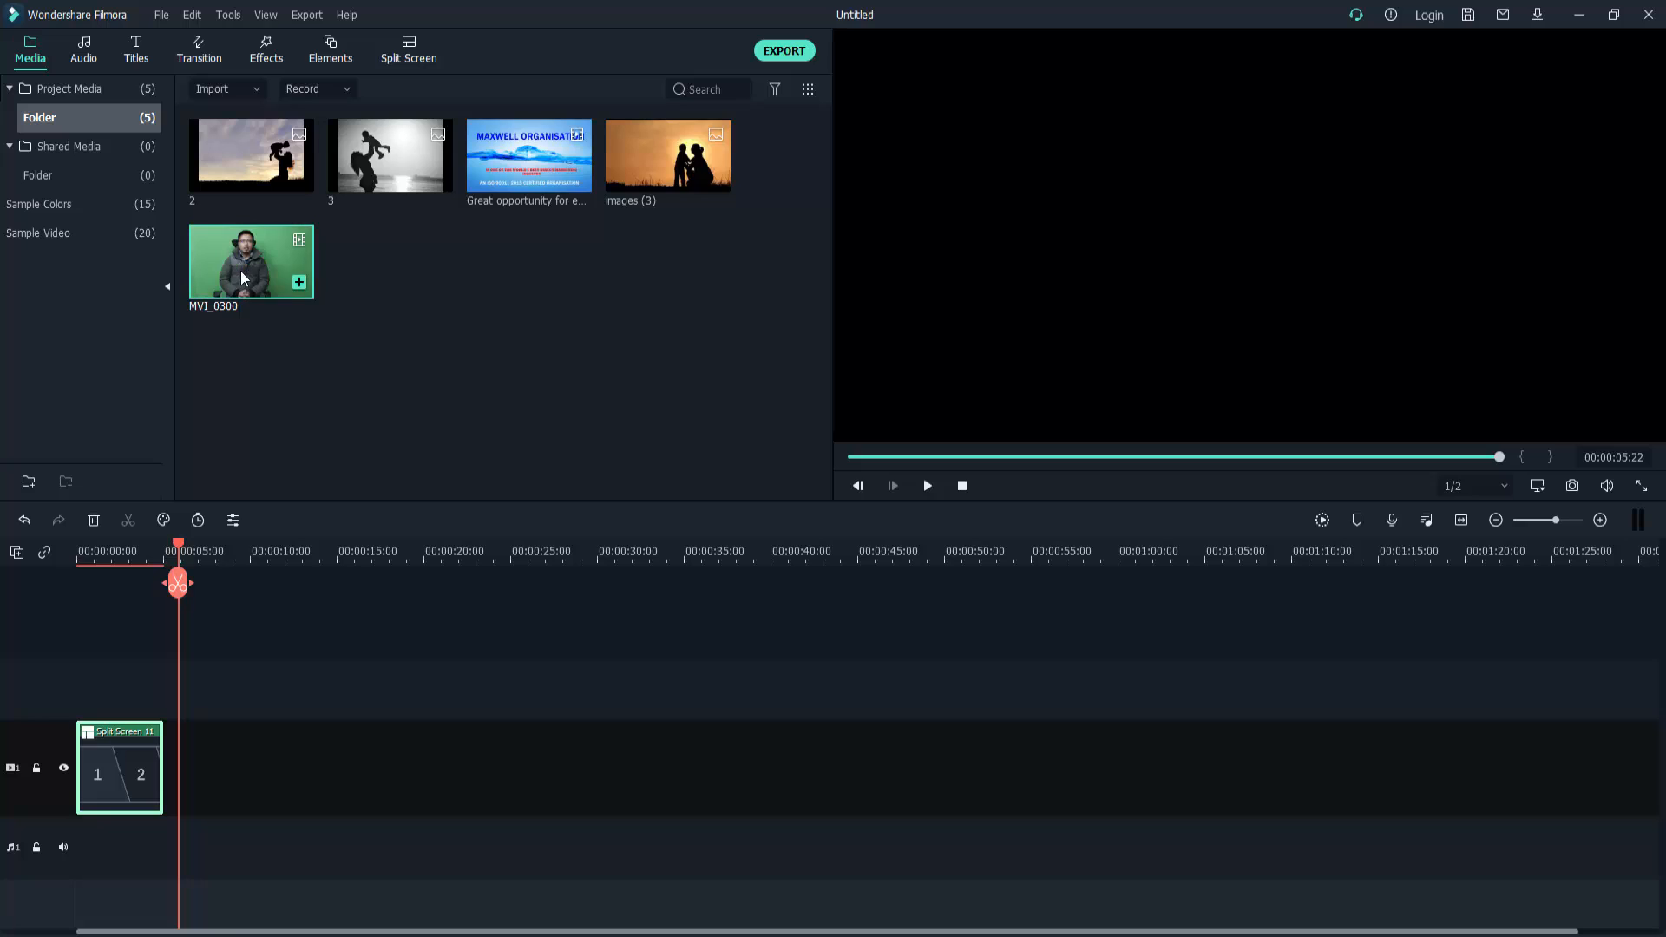
drag(244, 279, 379, 750)
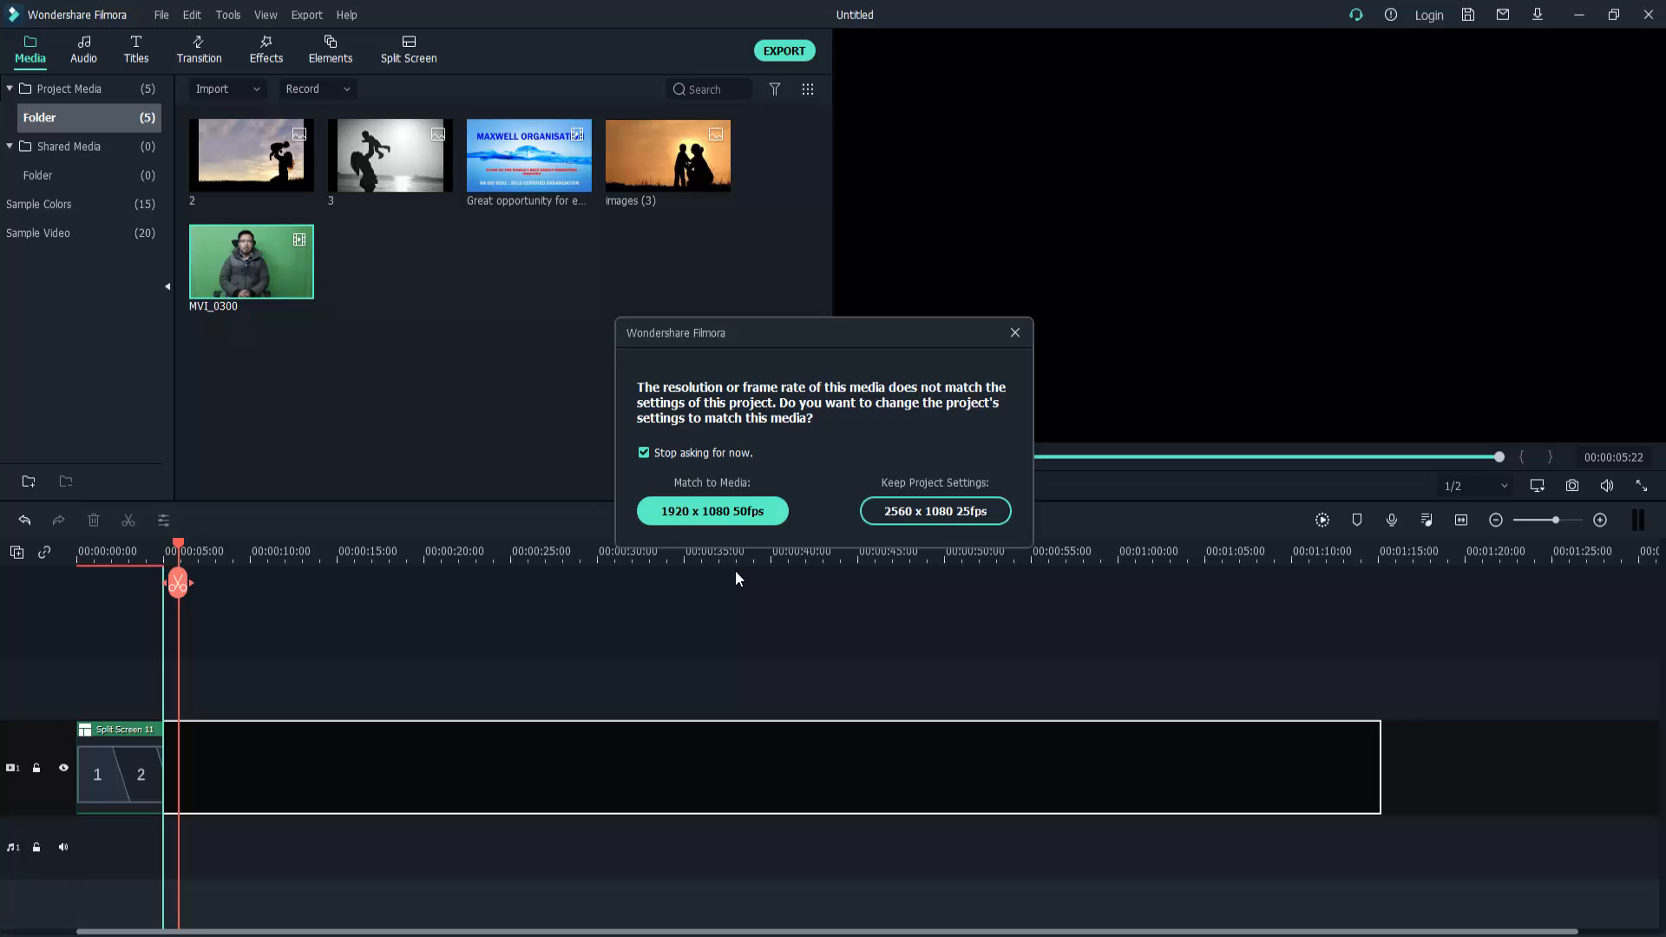
click(718, 512)
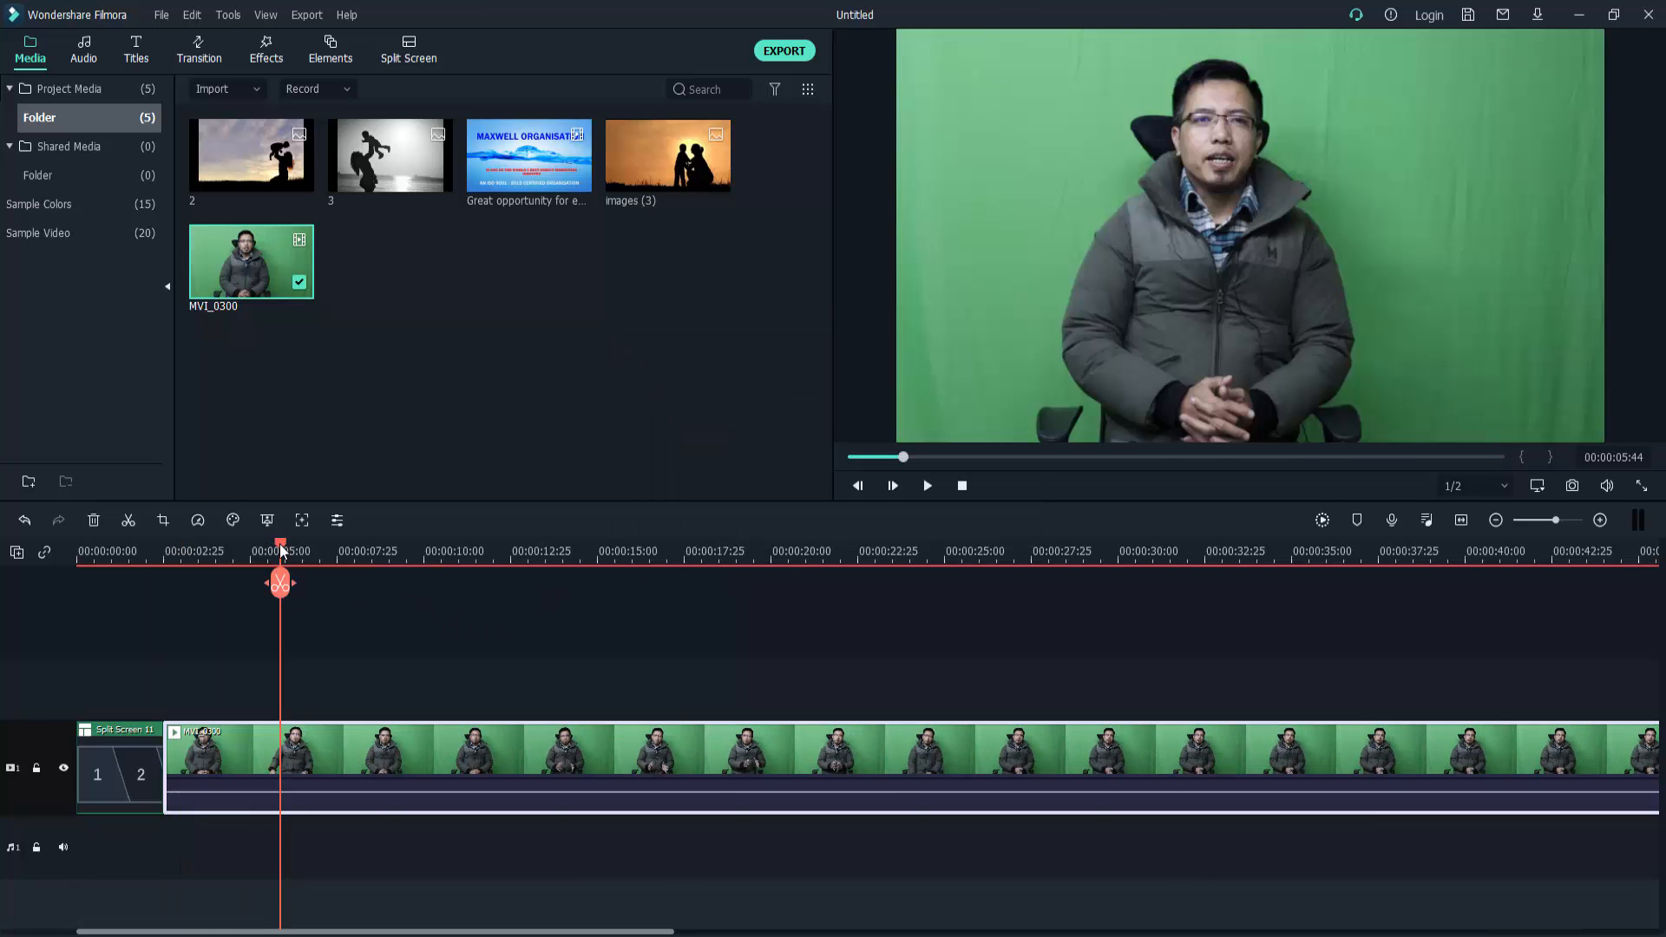
Split the MVI_0300 clip at 00:00:12:42 and delete the part after the cut
drag(280, 582, 522, 673)
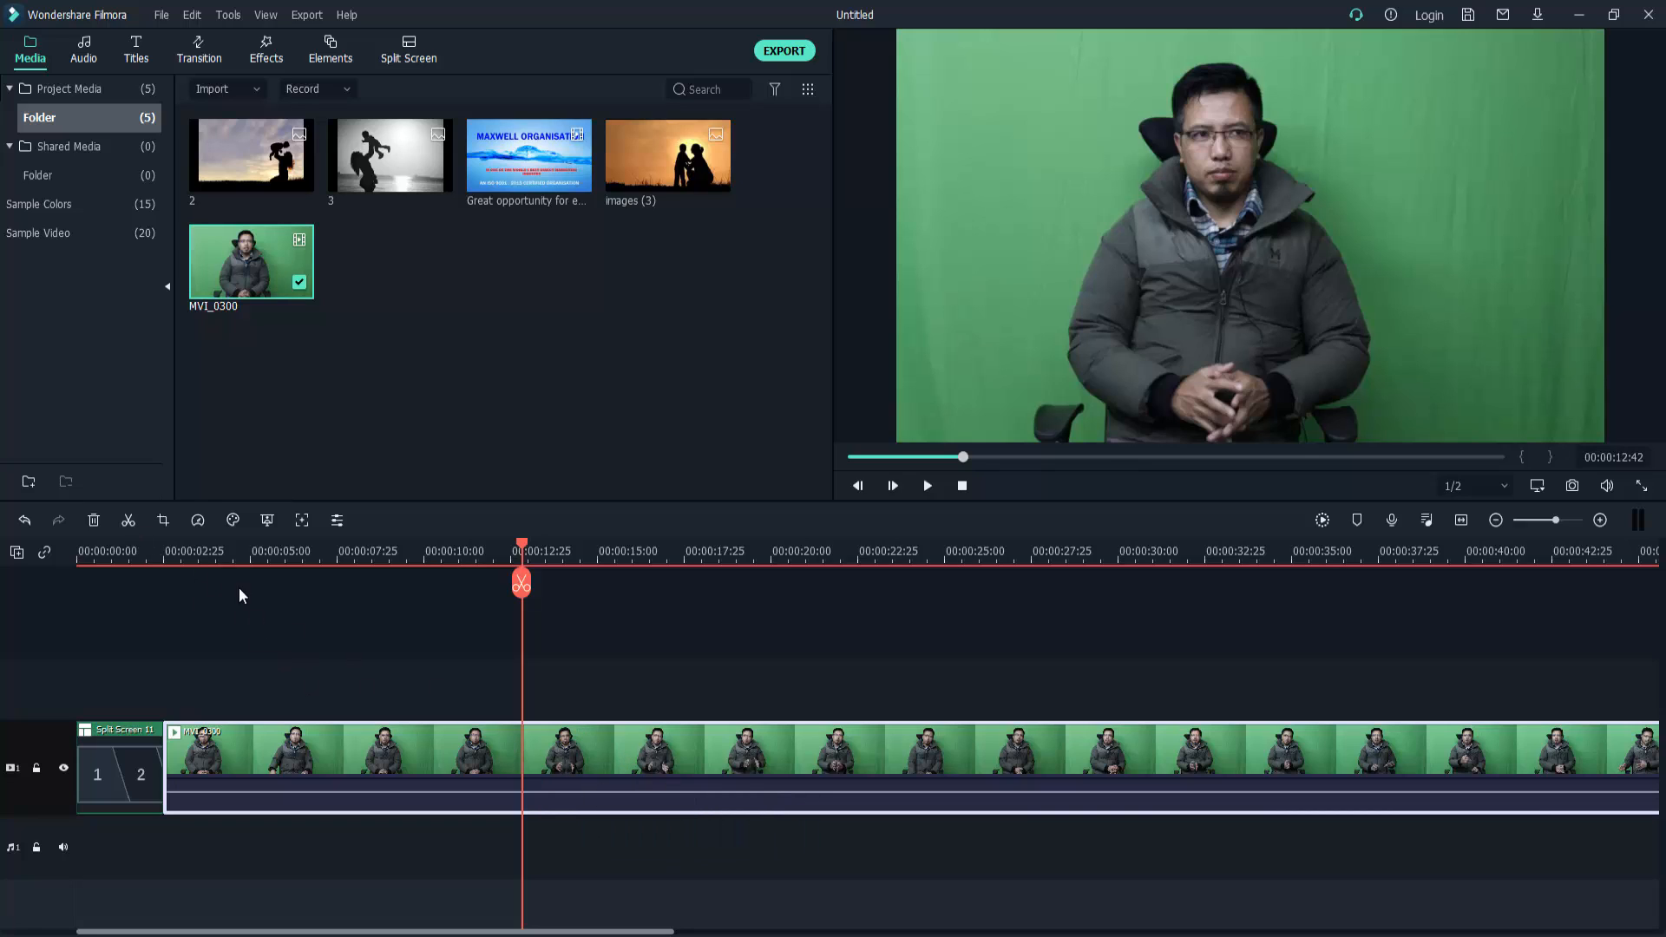
click(124, 523)
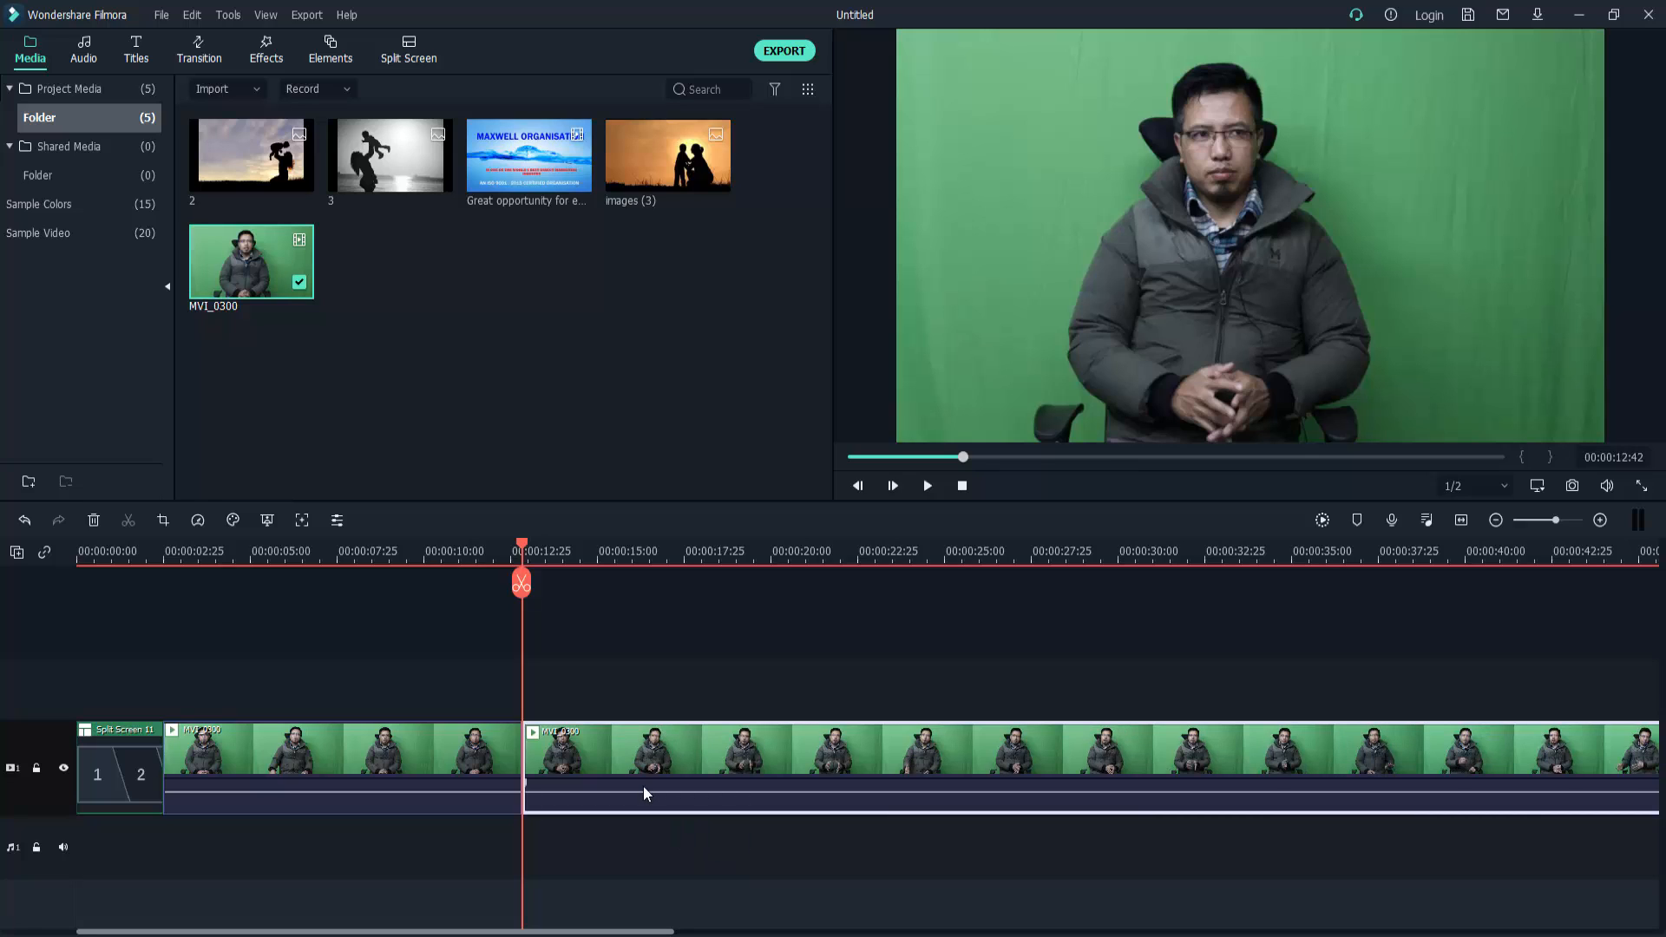
key(Delete)
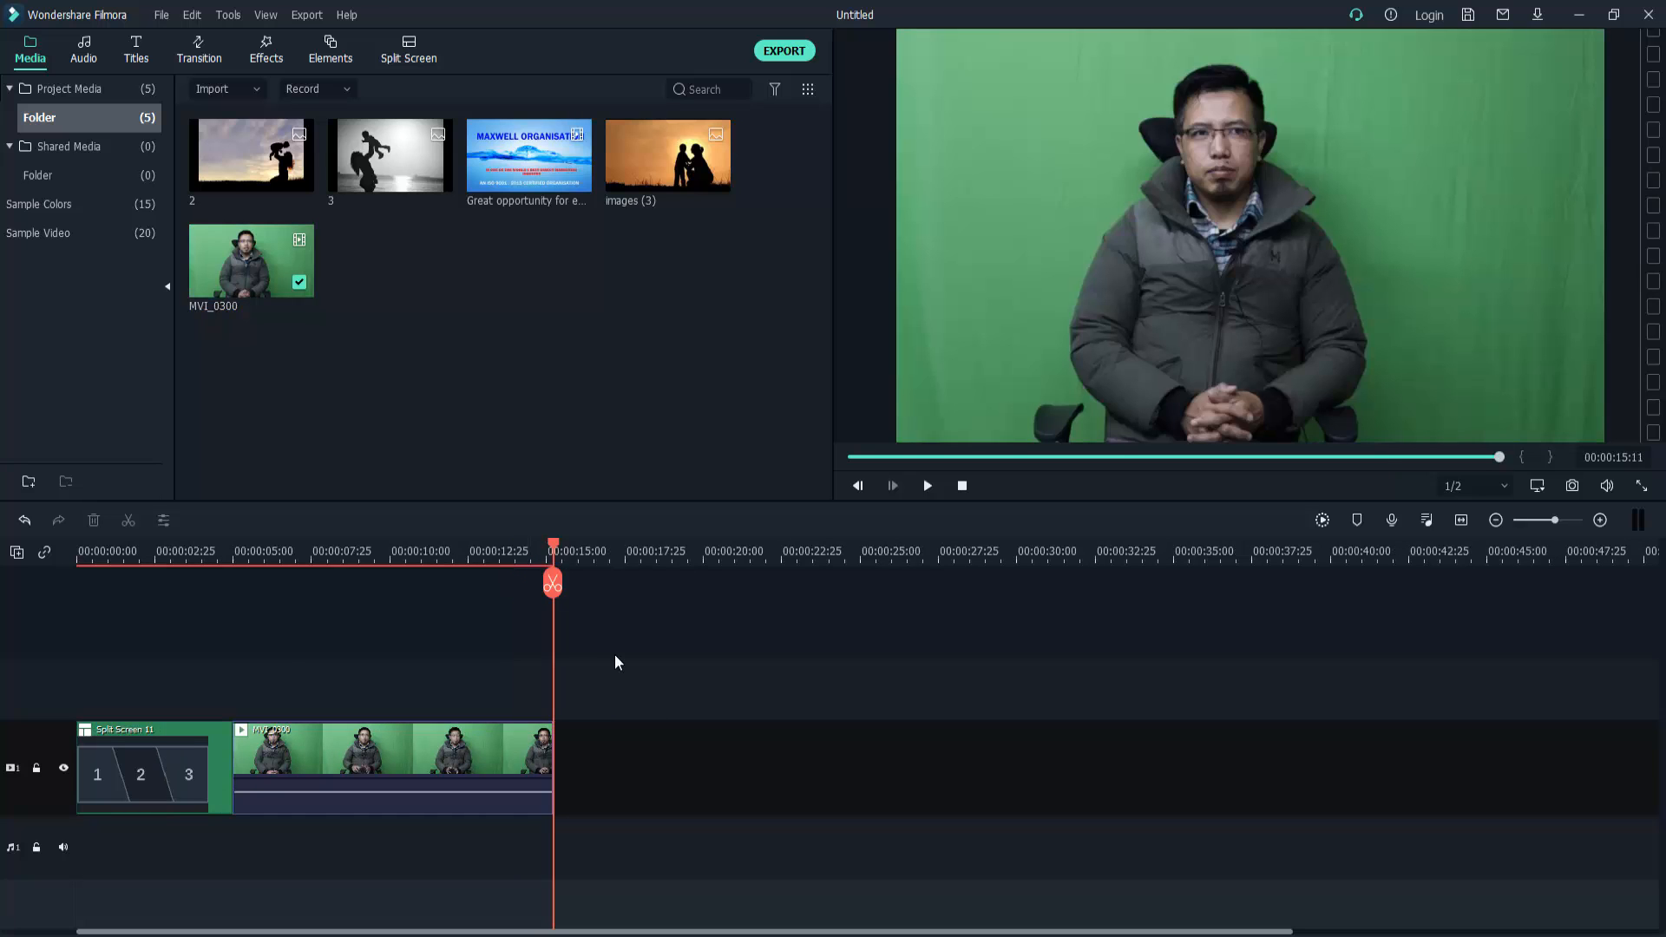
Move the playhead to 00:00:09:15 and adjust the MVI_0300 clip's volume to 5.25 dB
drag(549, 577, 369, 632)
drag(417, 794, 419, 792)
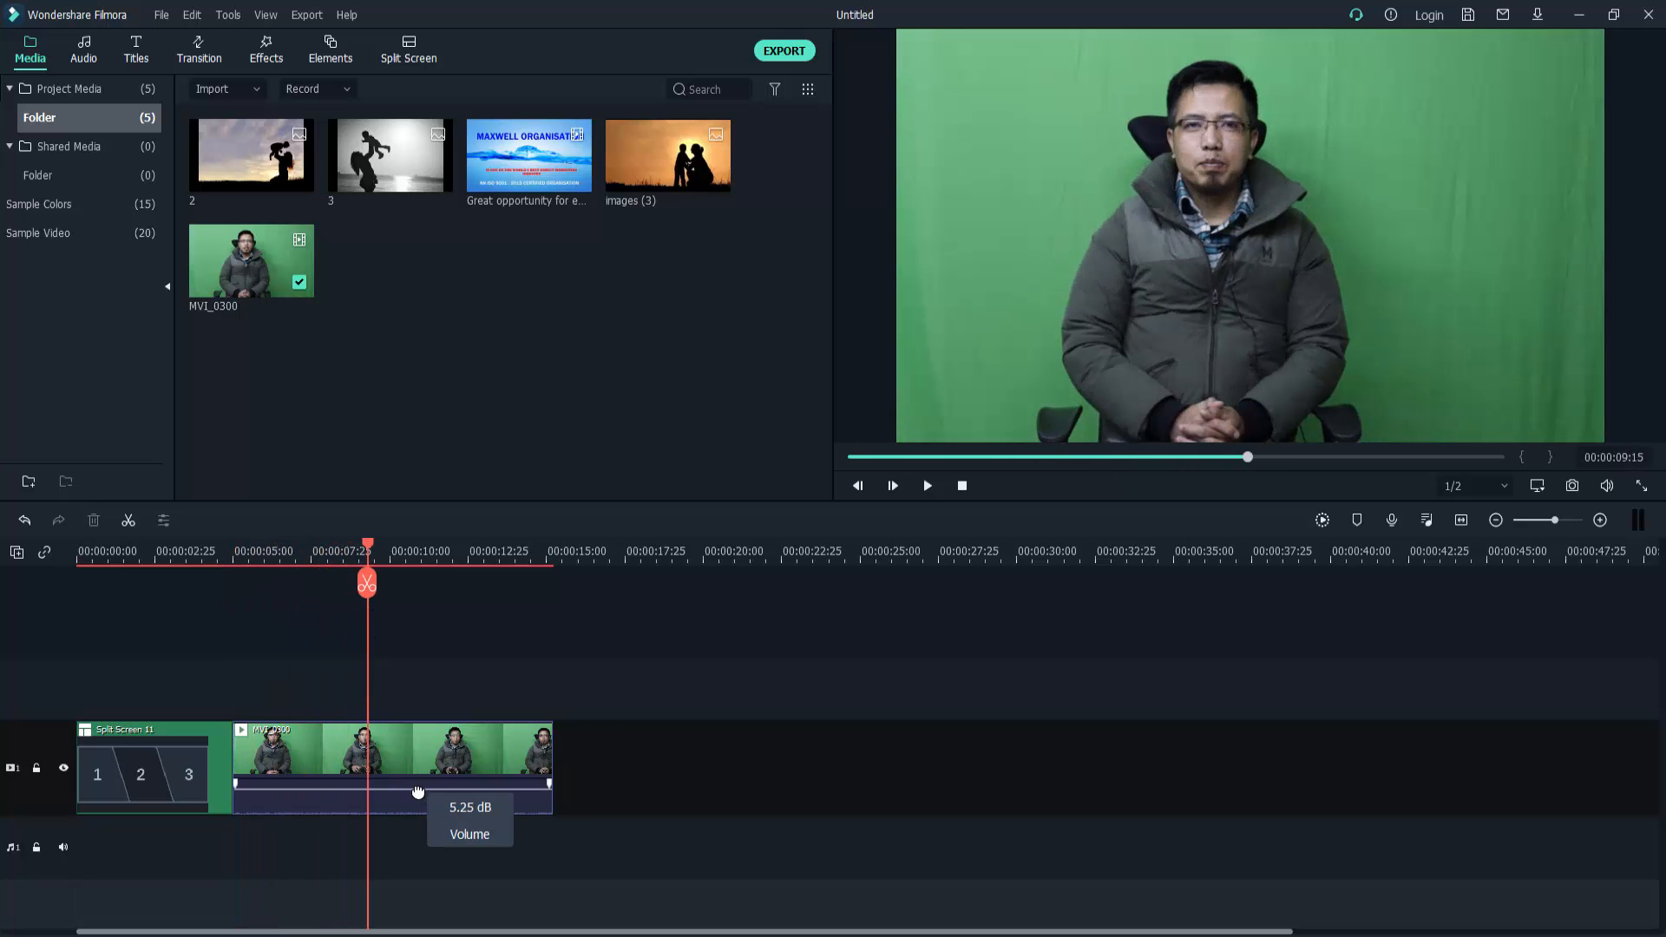
Crop the MVI_0300 clip to a 16:9 frame of about 1244 x 700 around the man's head and shoulders
click(431, 758)
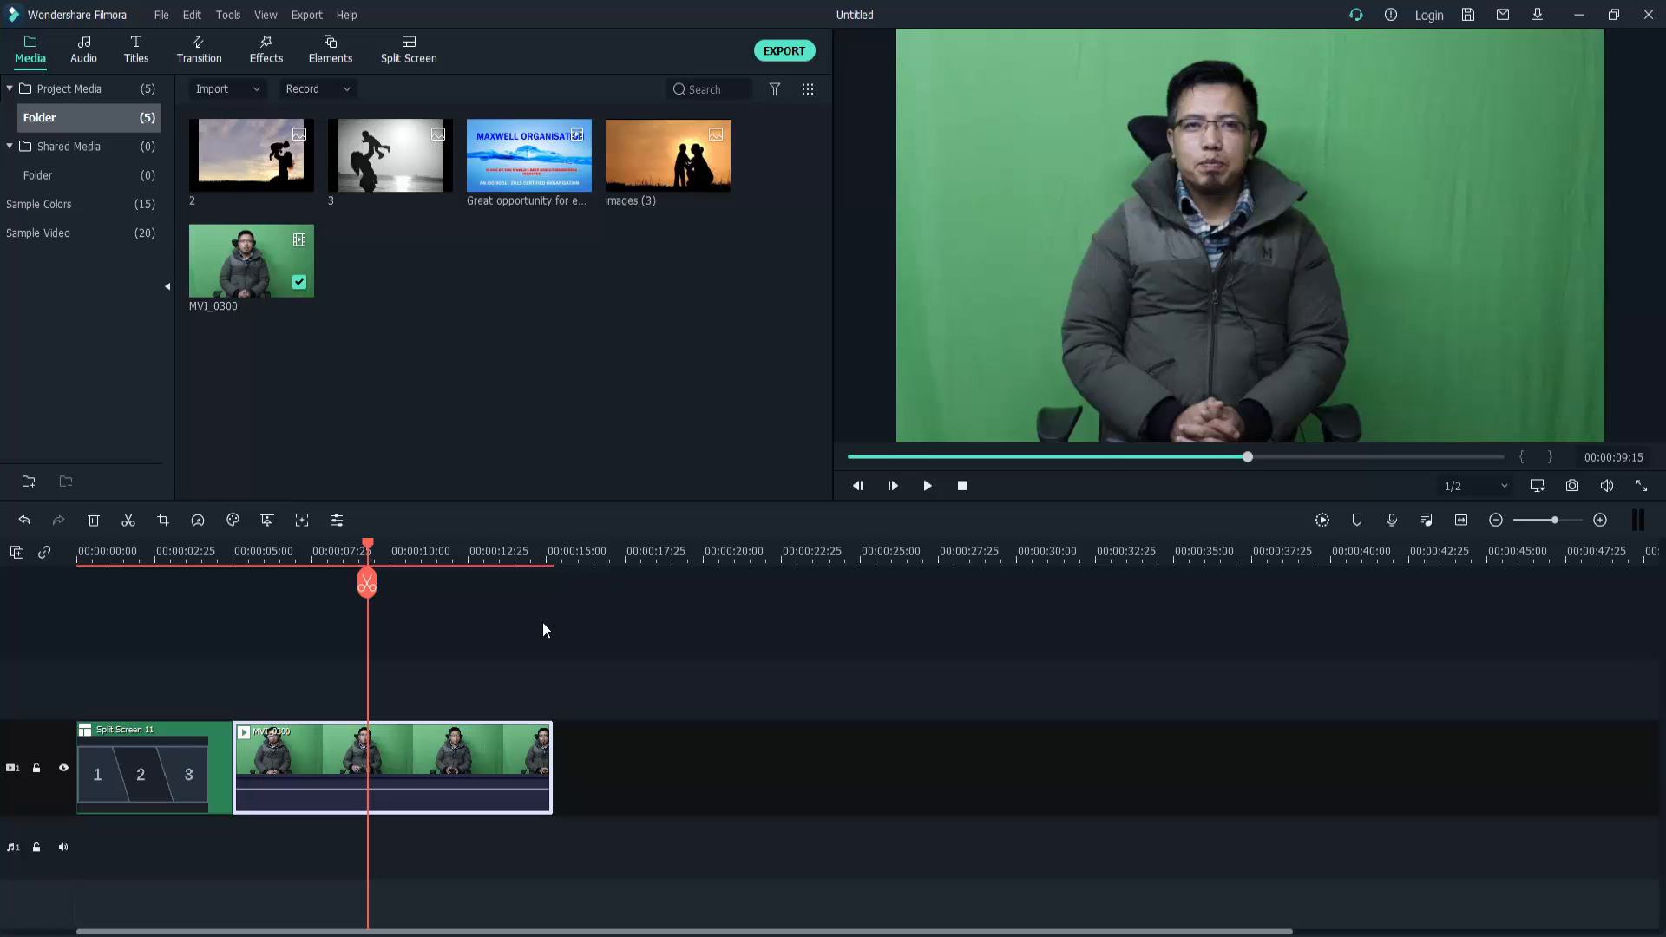
click(162, 520)
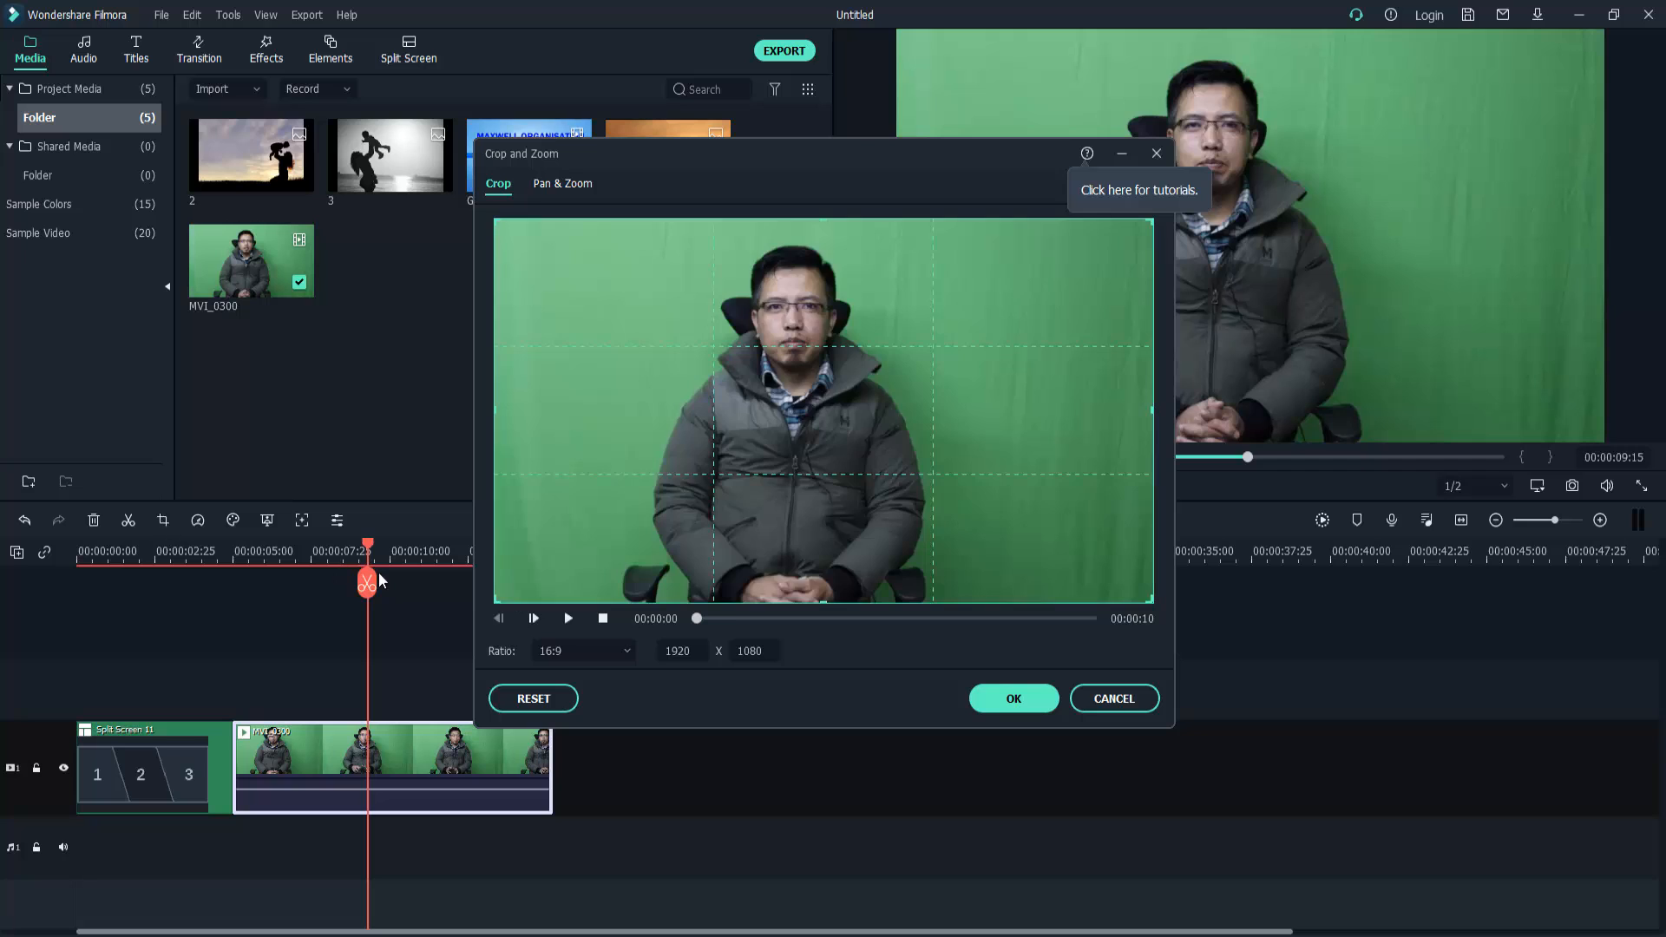
drag(1144, 599, 1015, 560)
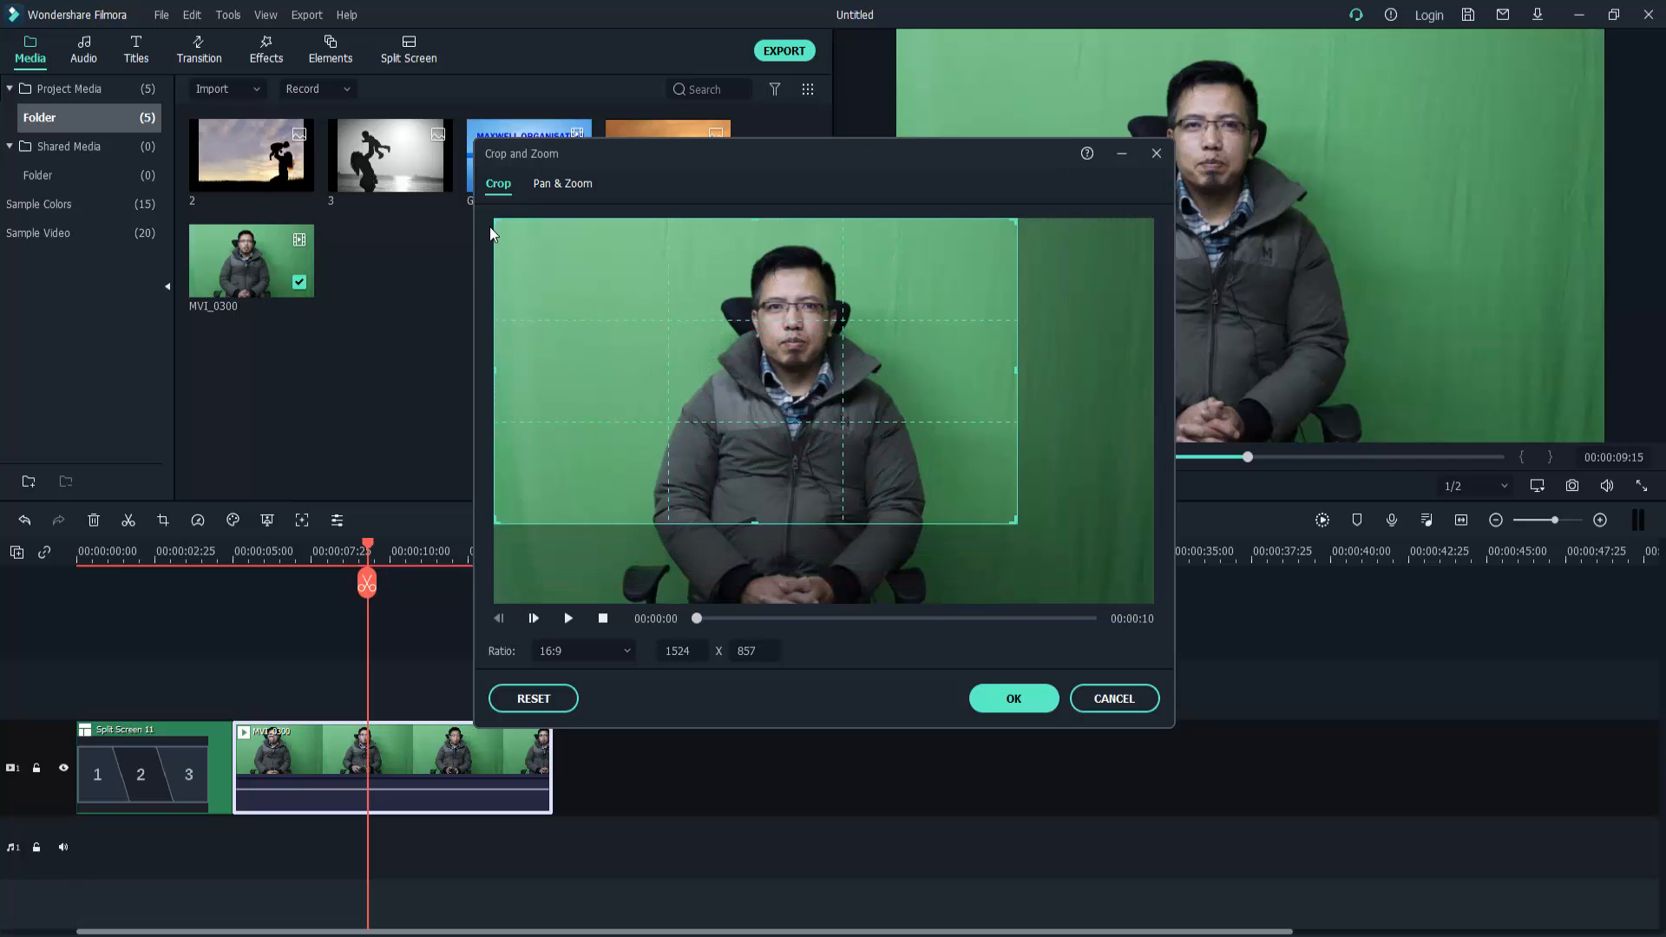
drag(496, 221, 593, 277)
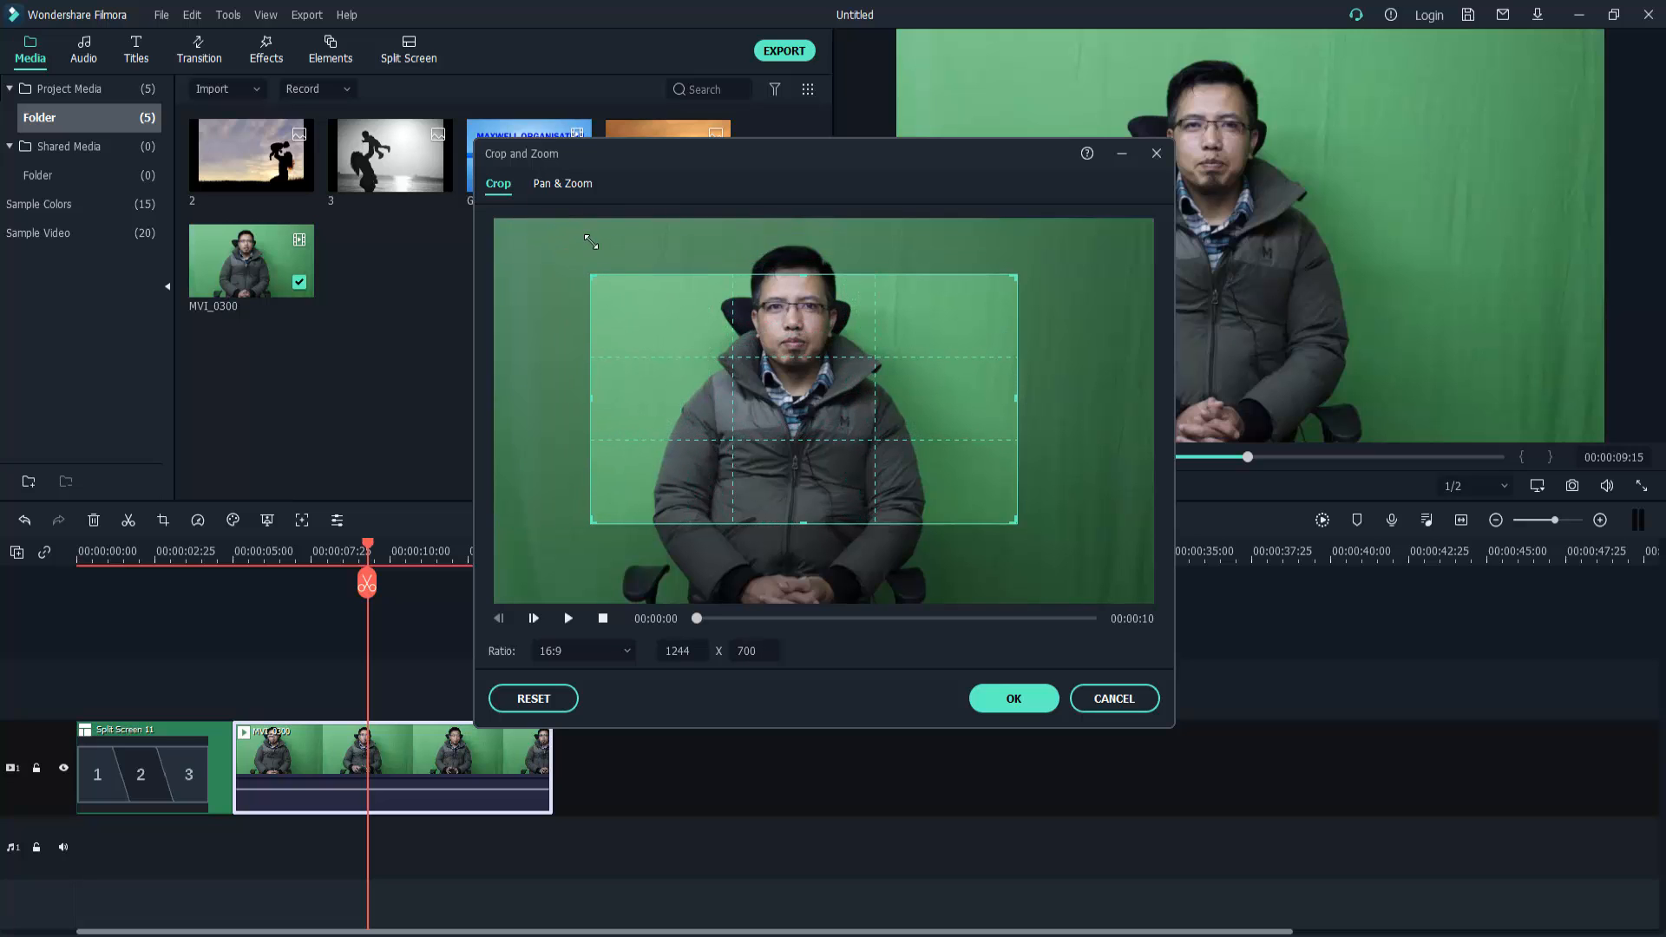
drag(830, 424, 832, 383)
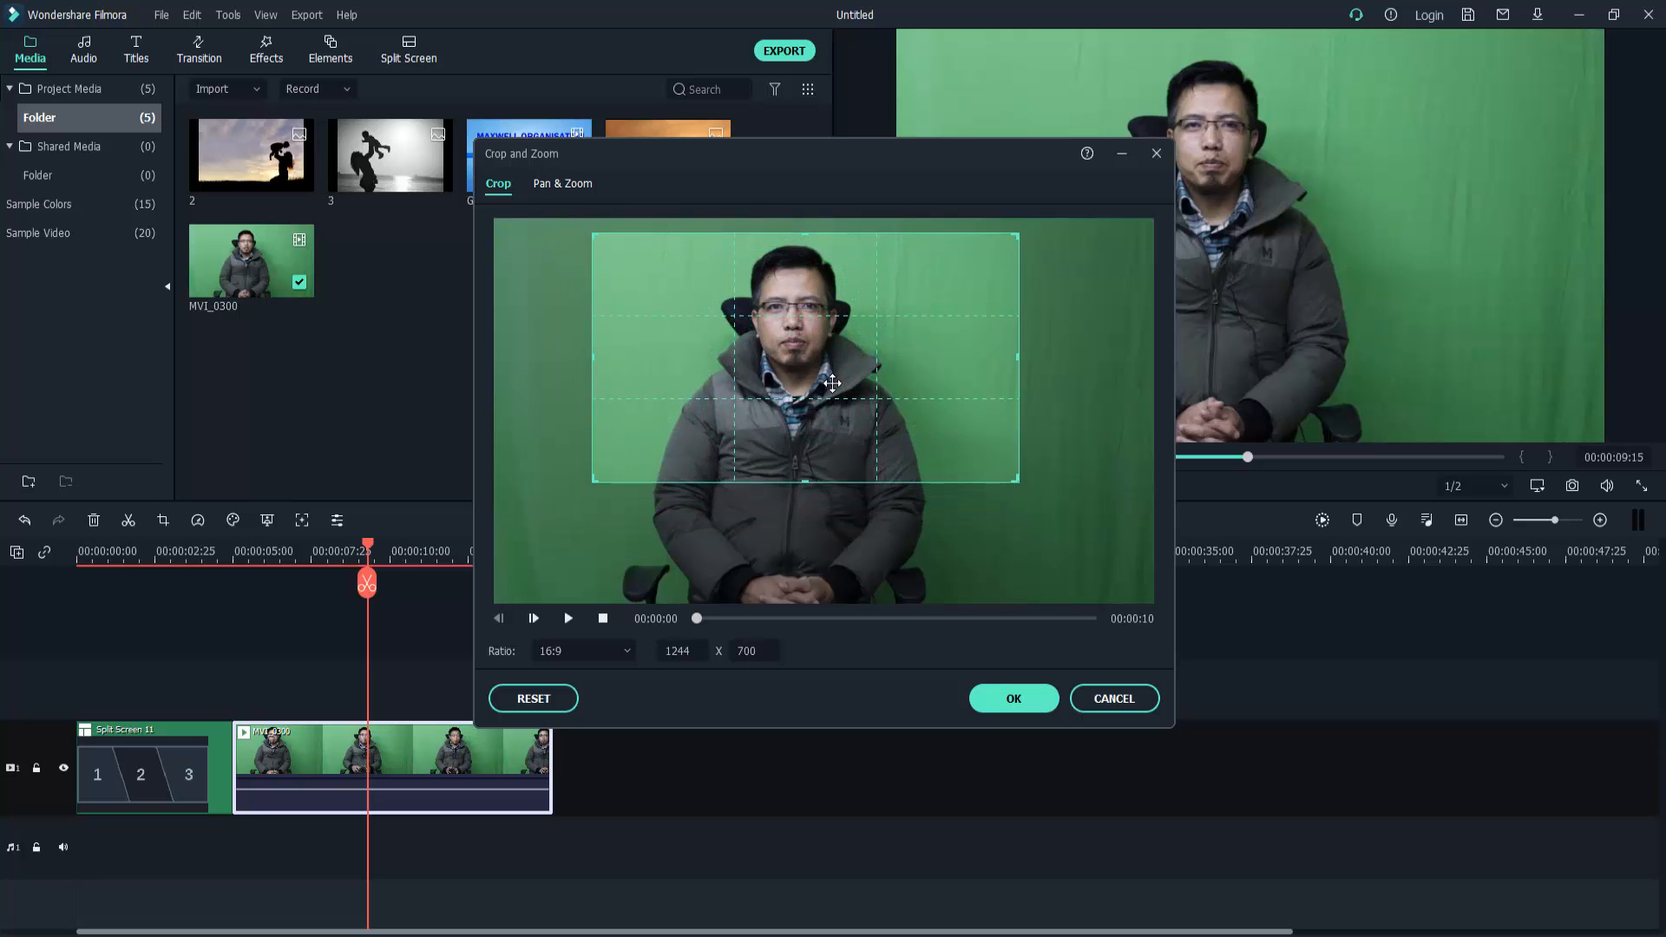
click(1026, 700)
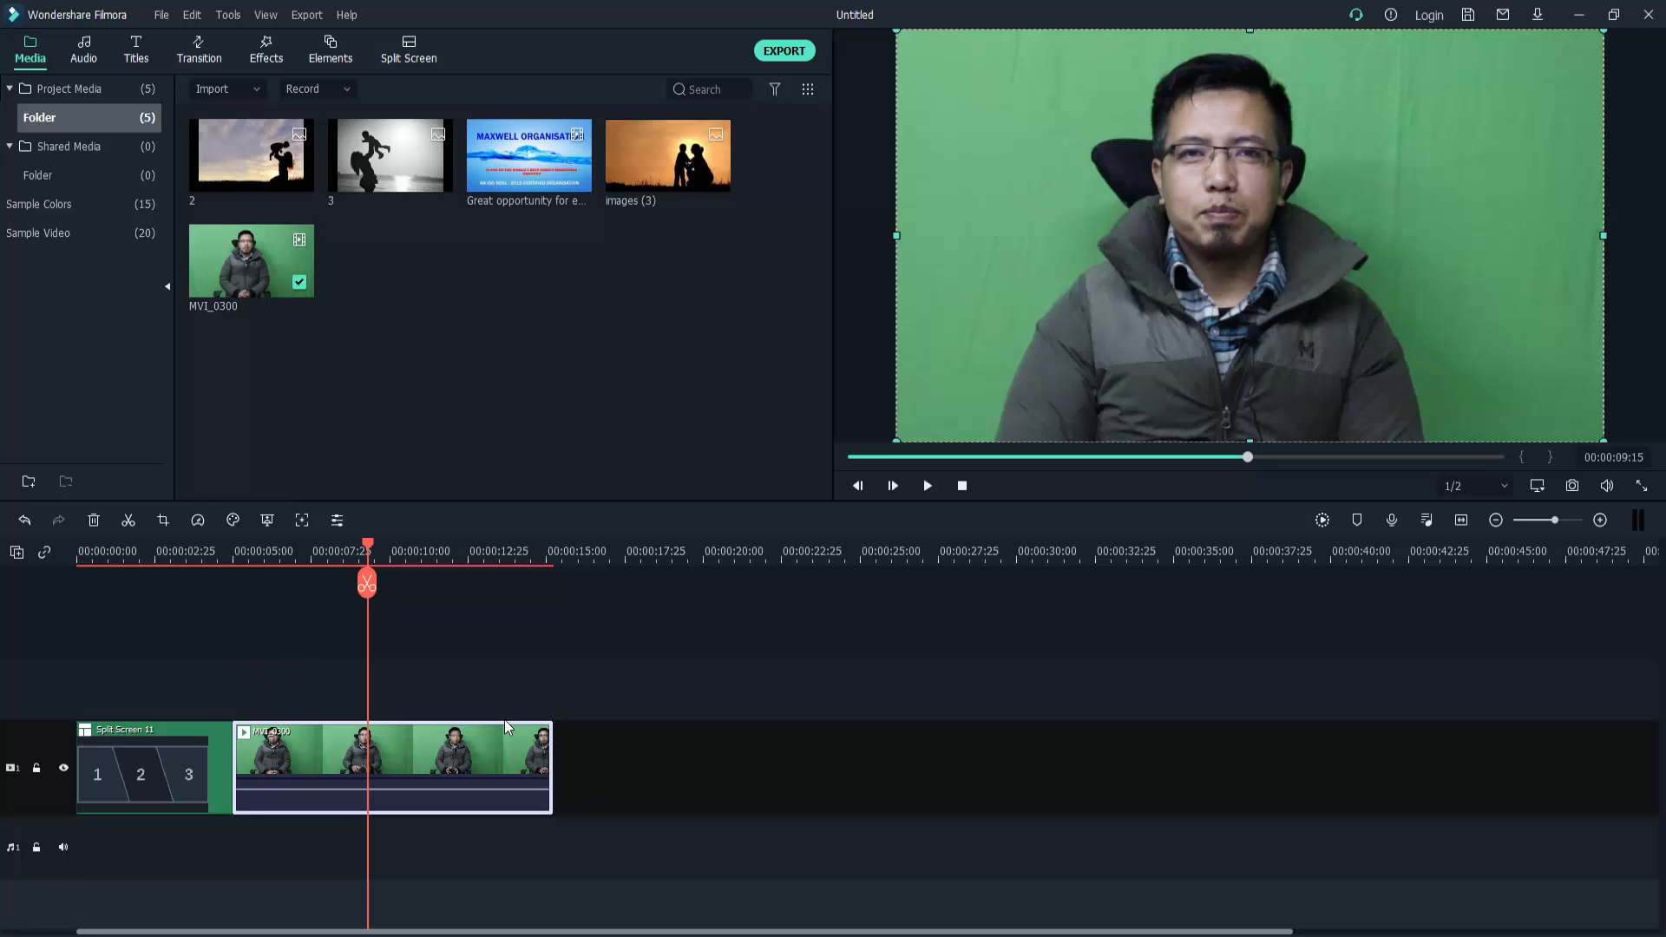
Chroma-key the clip using the sampled green backdrop, with offset 100, tolerance 45, edge thickness -1.88 and edge feather 0.83
click(267, 521)
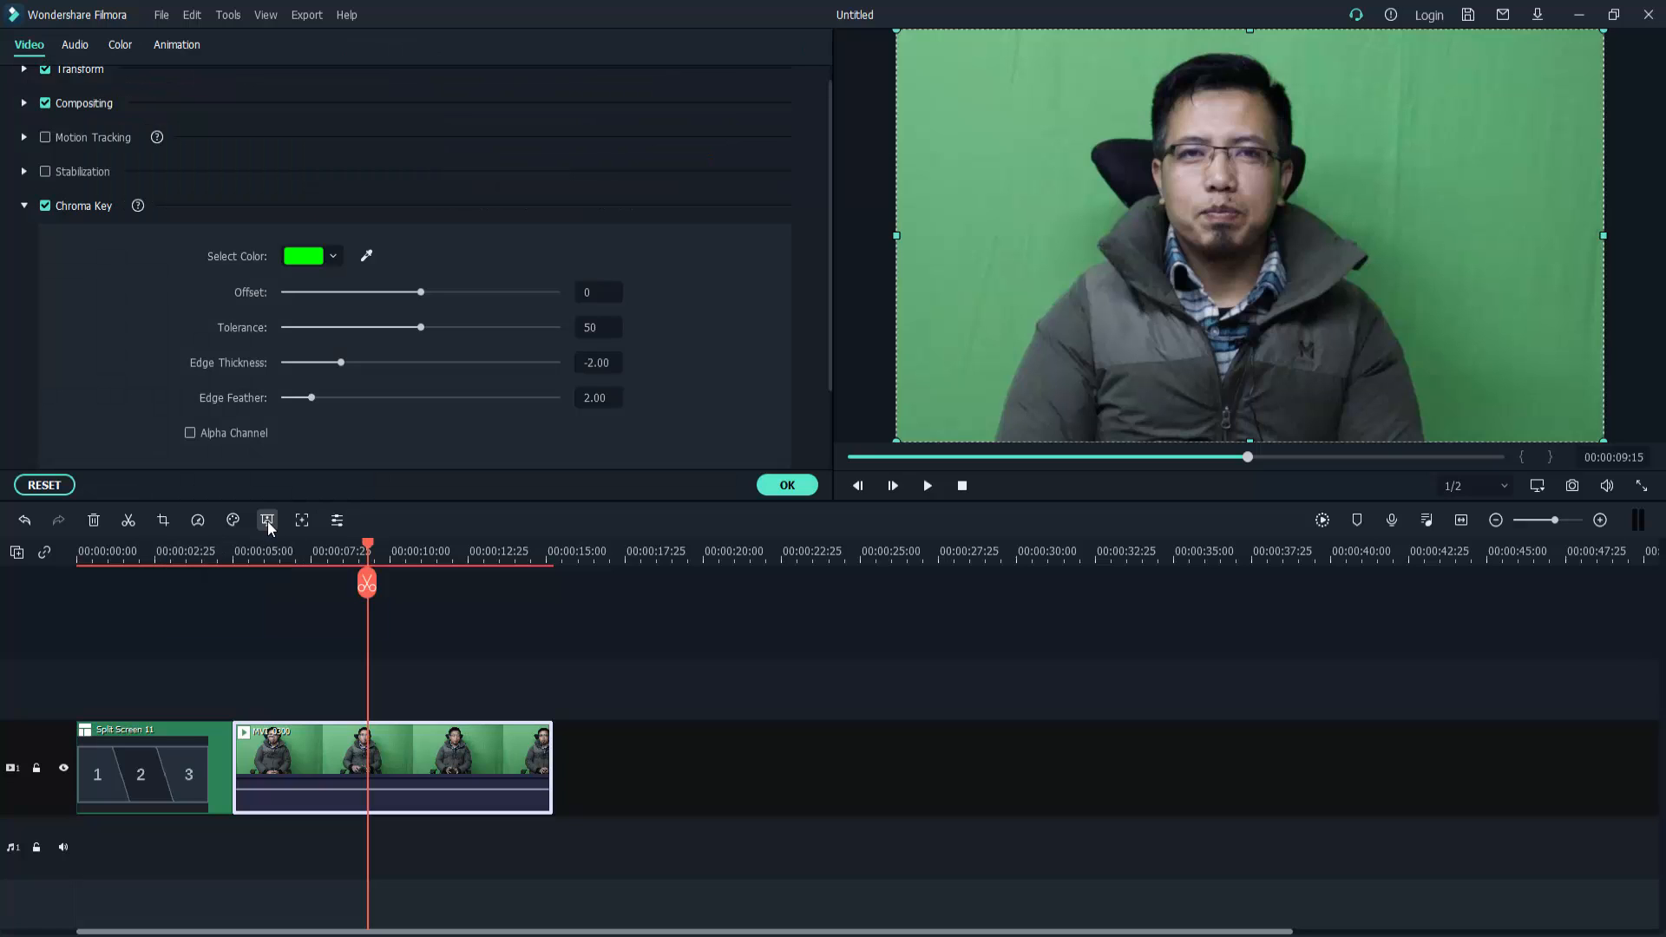
click(365, 257)
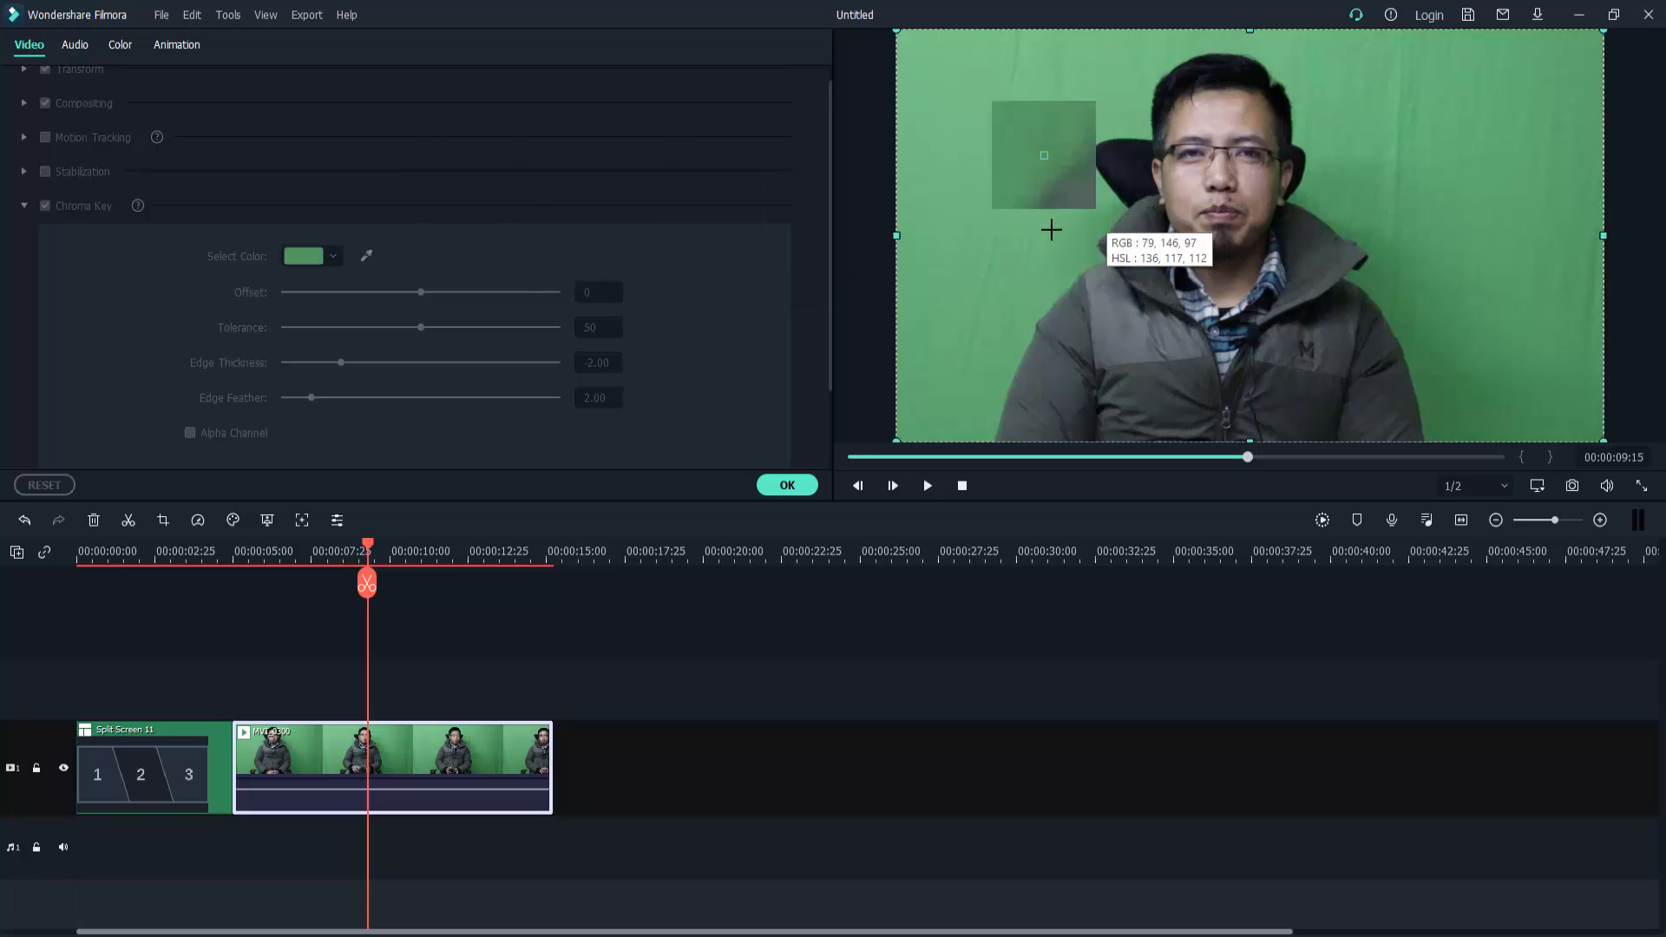
click(1402, 314)
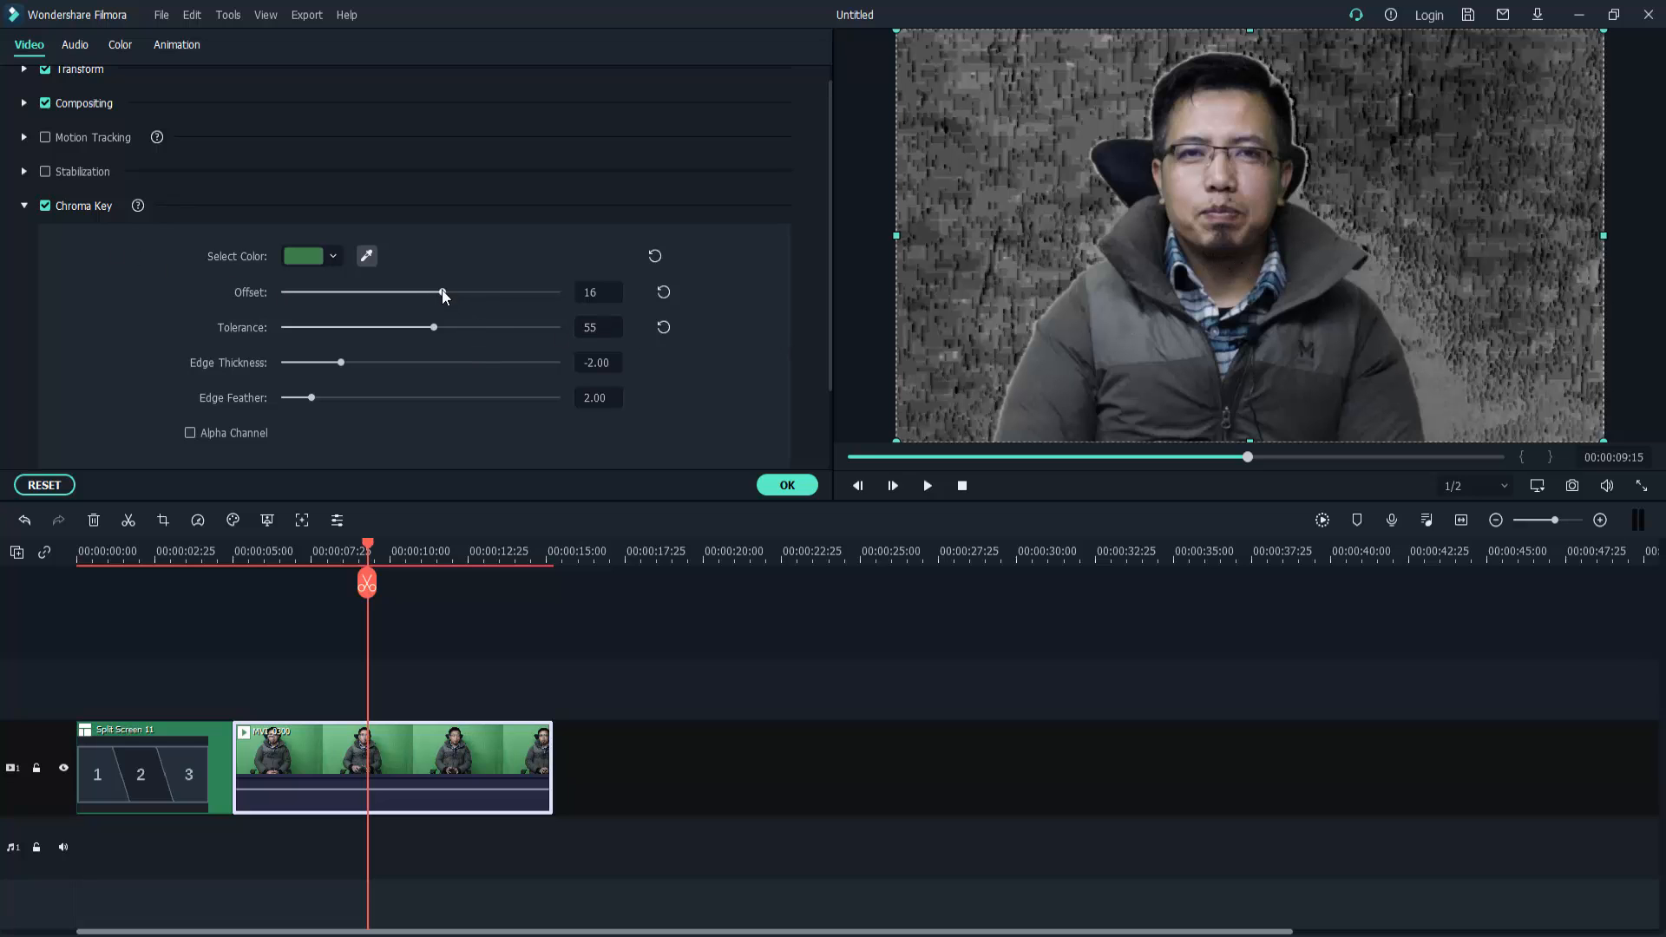
drag(444, 295, 568, 319)
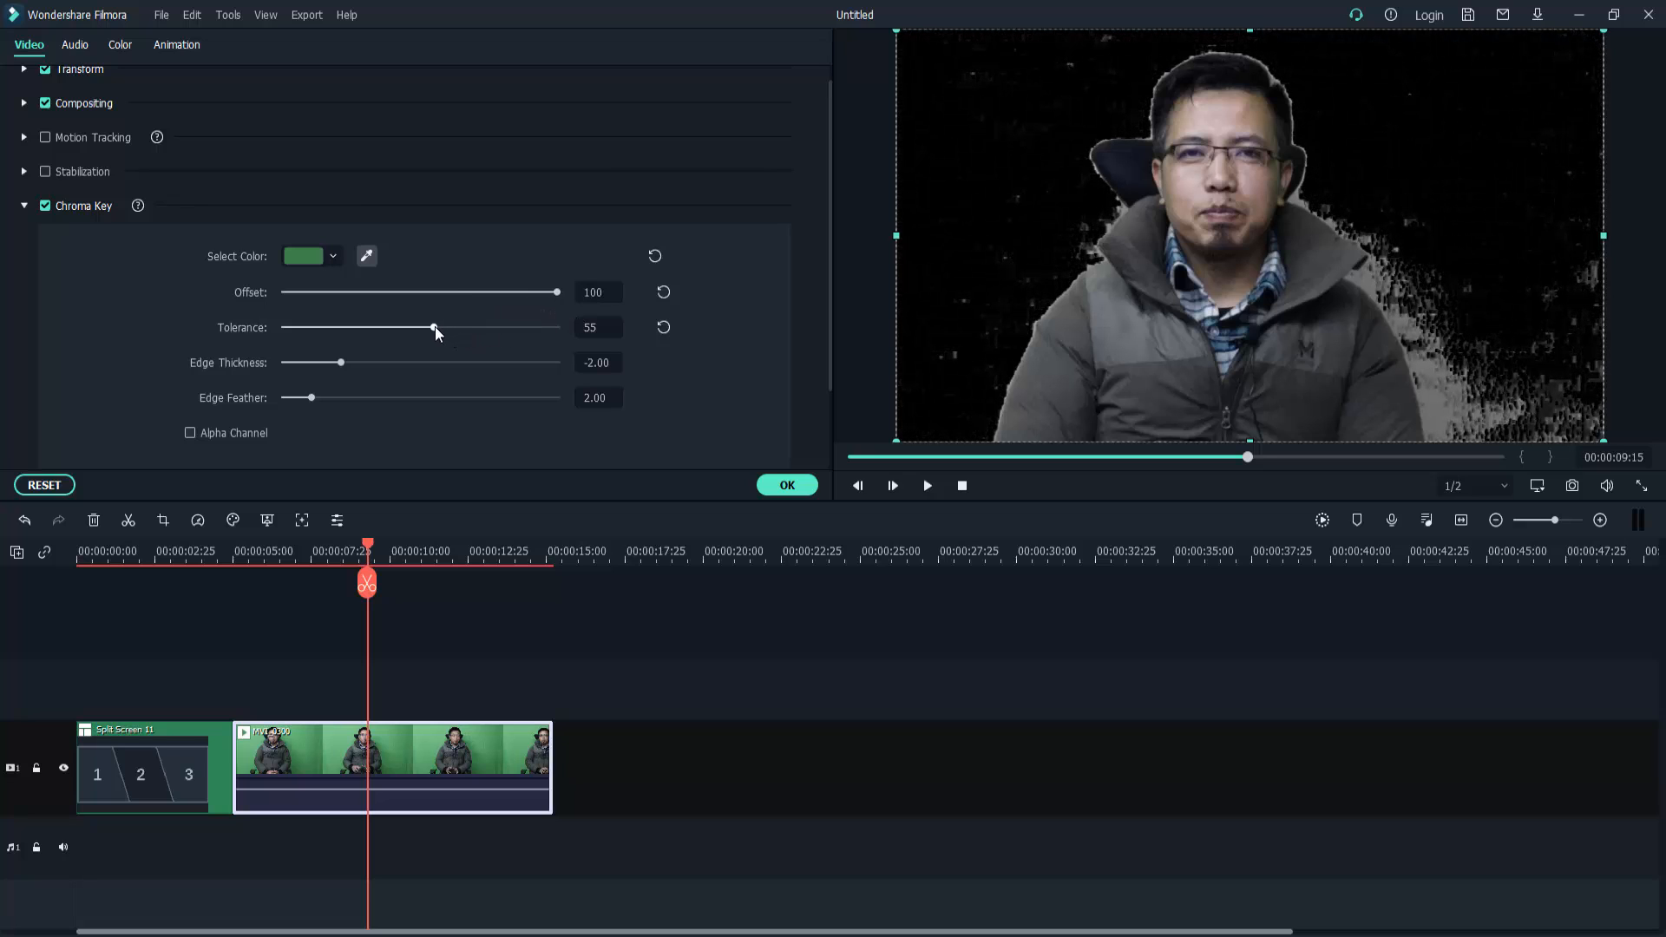
drag(435, 326, 301, 410)
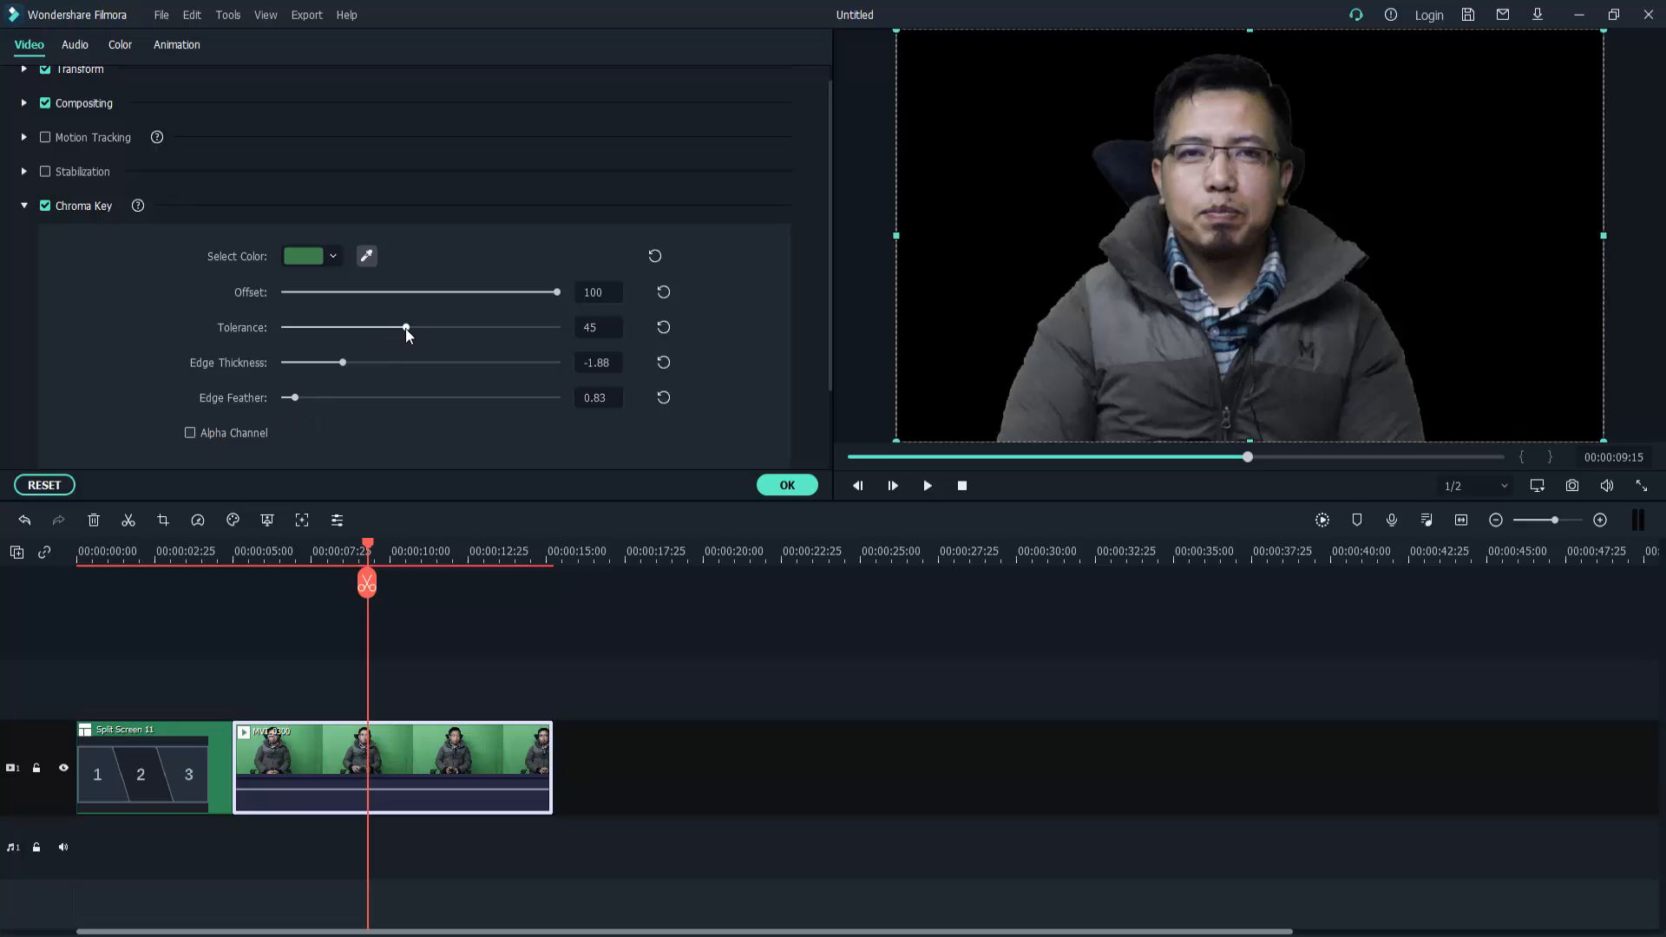
Fine-tune the chroma key's offset, tolerance to about 47 and edge thickness to -0.85, apply it, and preview the keyed clip
mouse_move(406, 334)
mouse_down()
mouse_move(358, 363)
mouse_move(404, 328)
mouse_up()
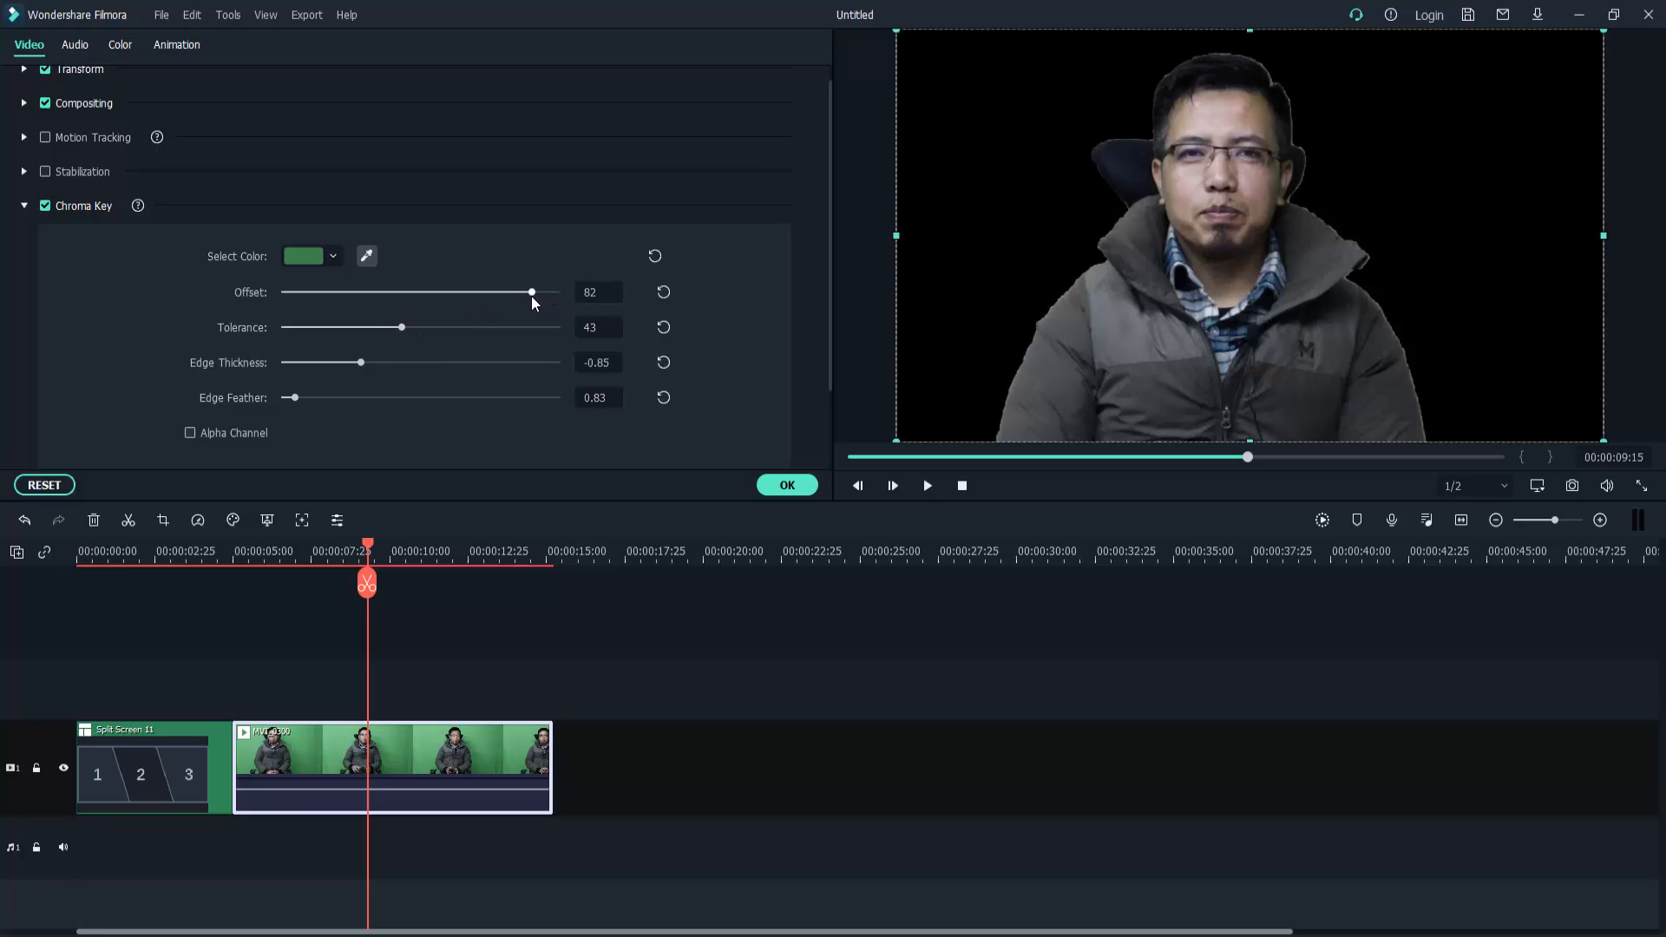
drag(533, 300, 478, 300)
drag(510, 301, 553, 303)
drag(406, 326, 413, 326)
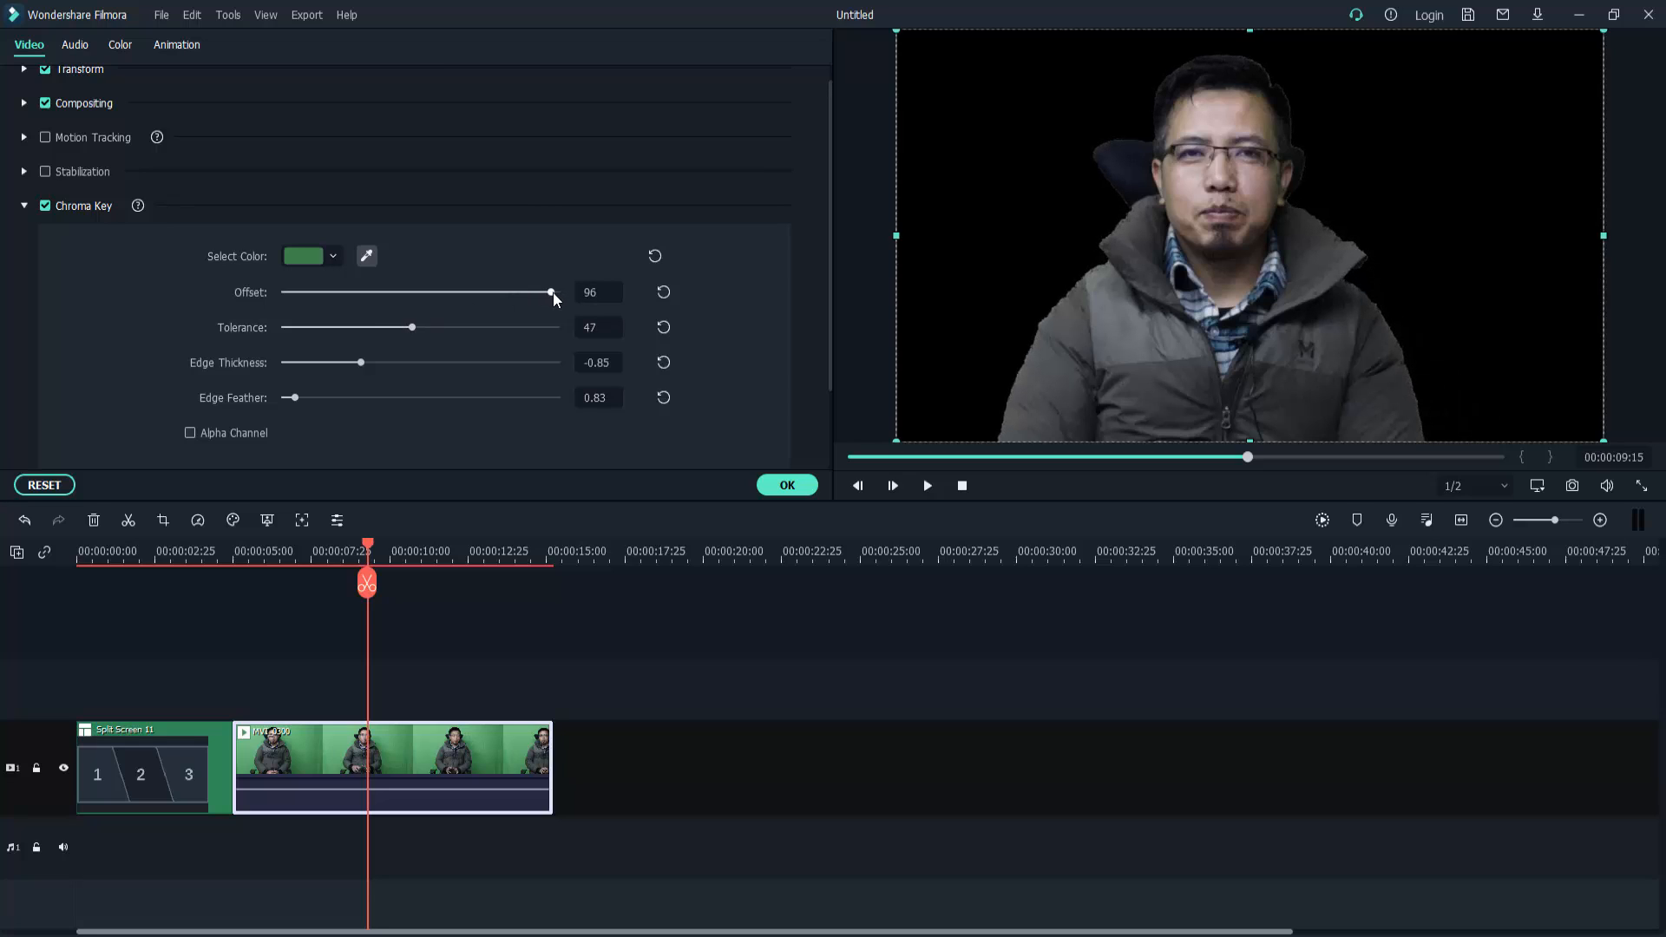
drag(555, 293, 570, 298)
drag(411, 328, 410, 328)
click(785, 487)
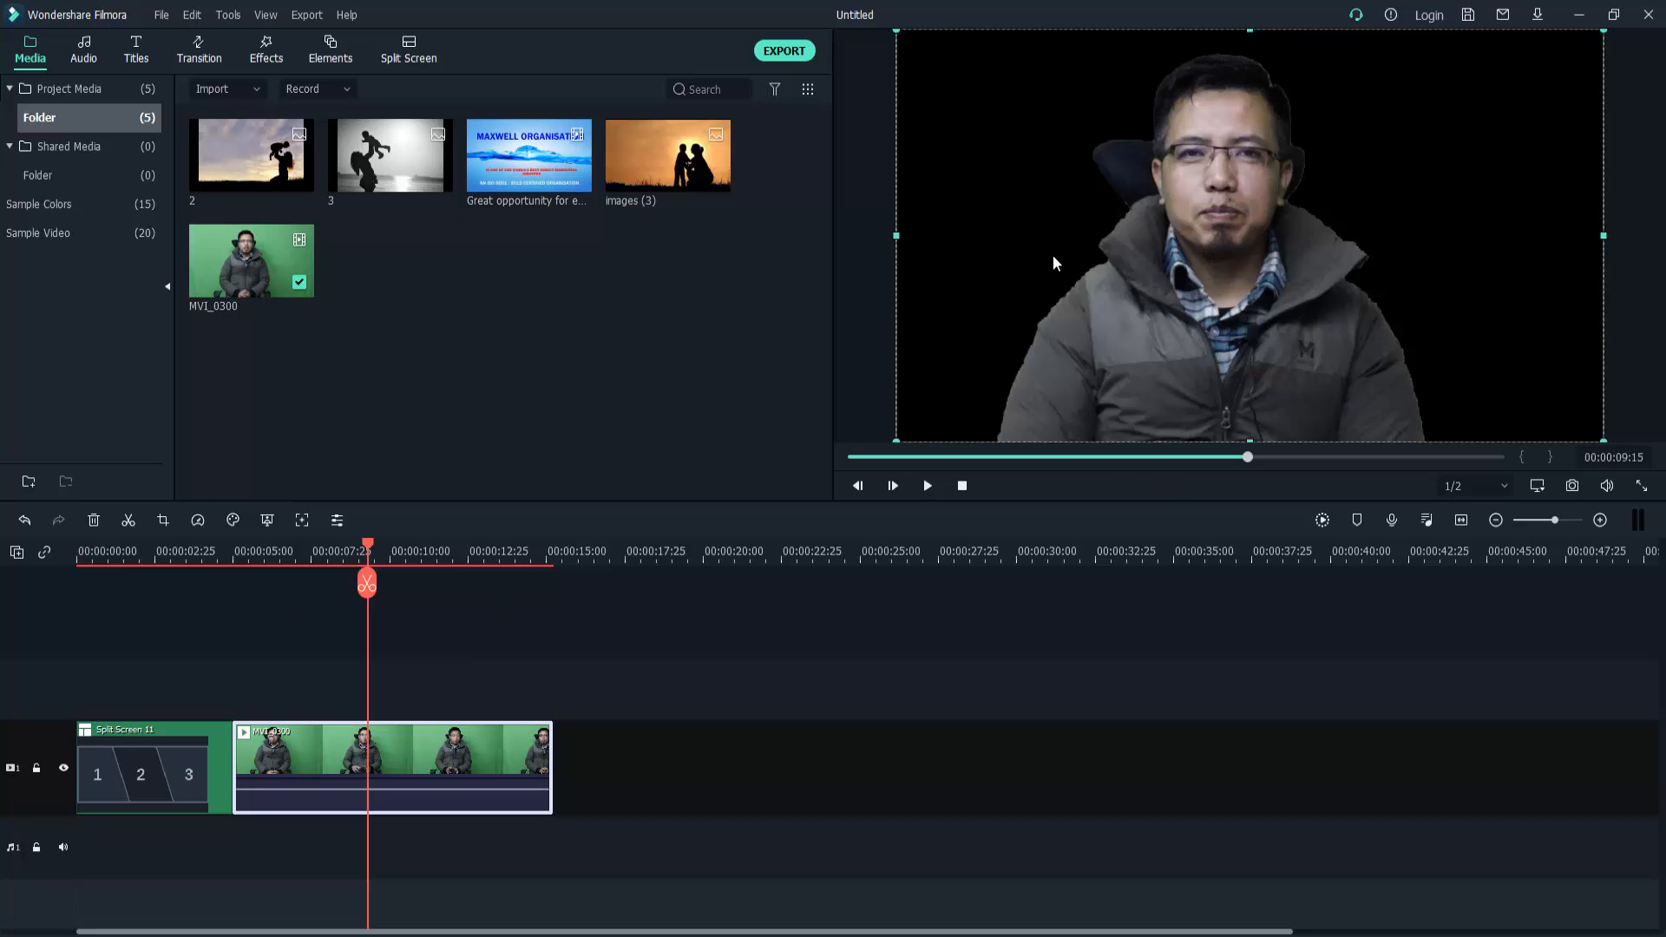
click(925, 487)
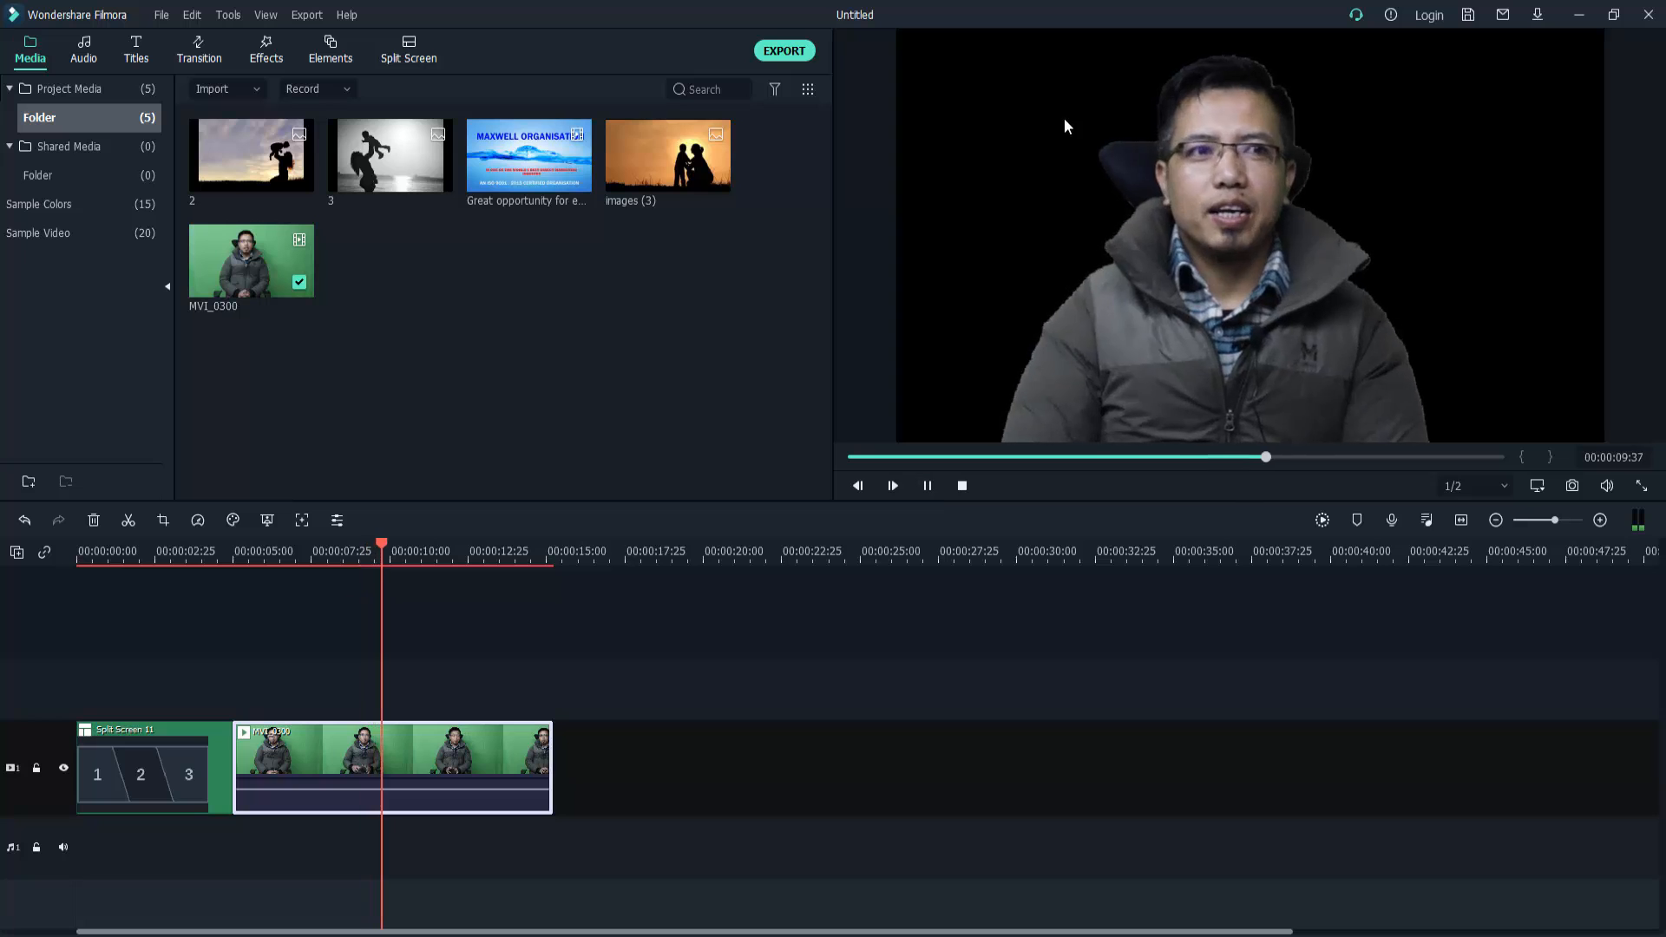
click(927, 486)
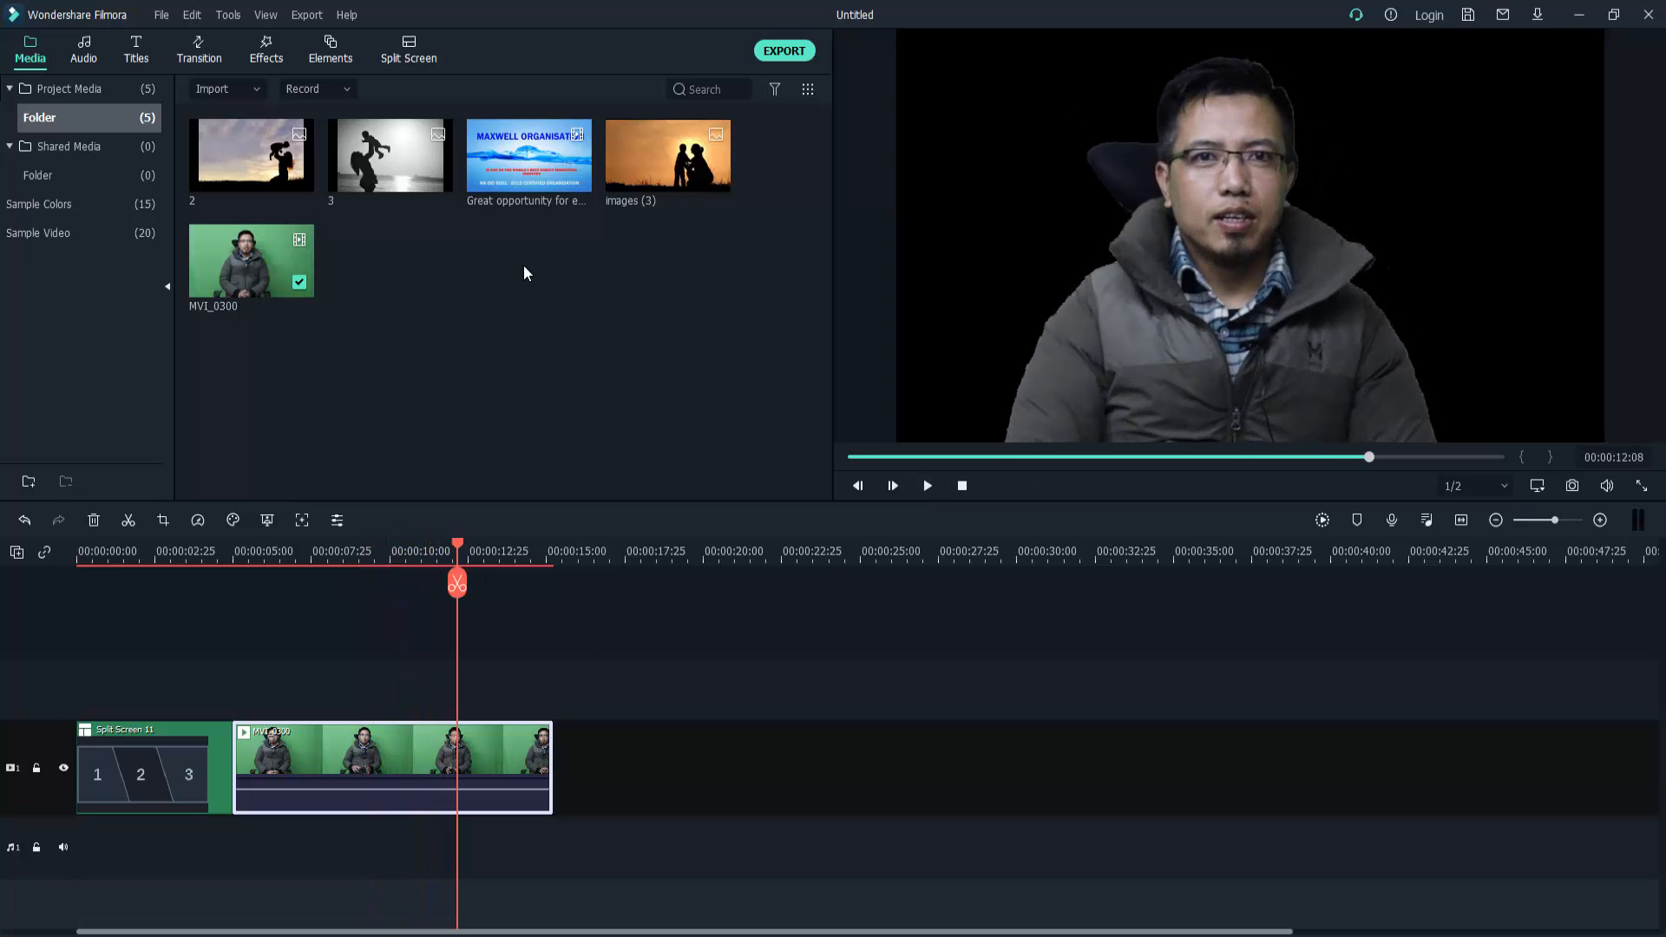
Add the "Great opportunity" video as the background, raising MVI_0300 to track 2 and aligning the background directly beneath it
click(527, 158)
drag(539, 192, 566, 821)
drag(503, 769, 503, 705)
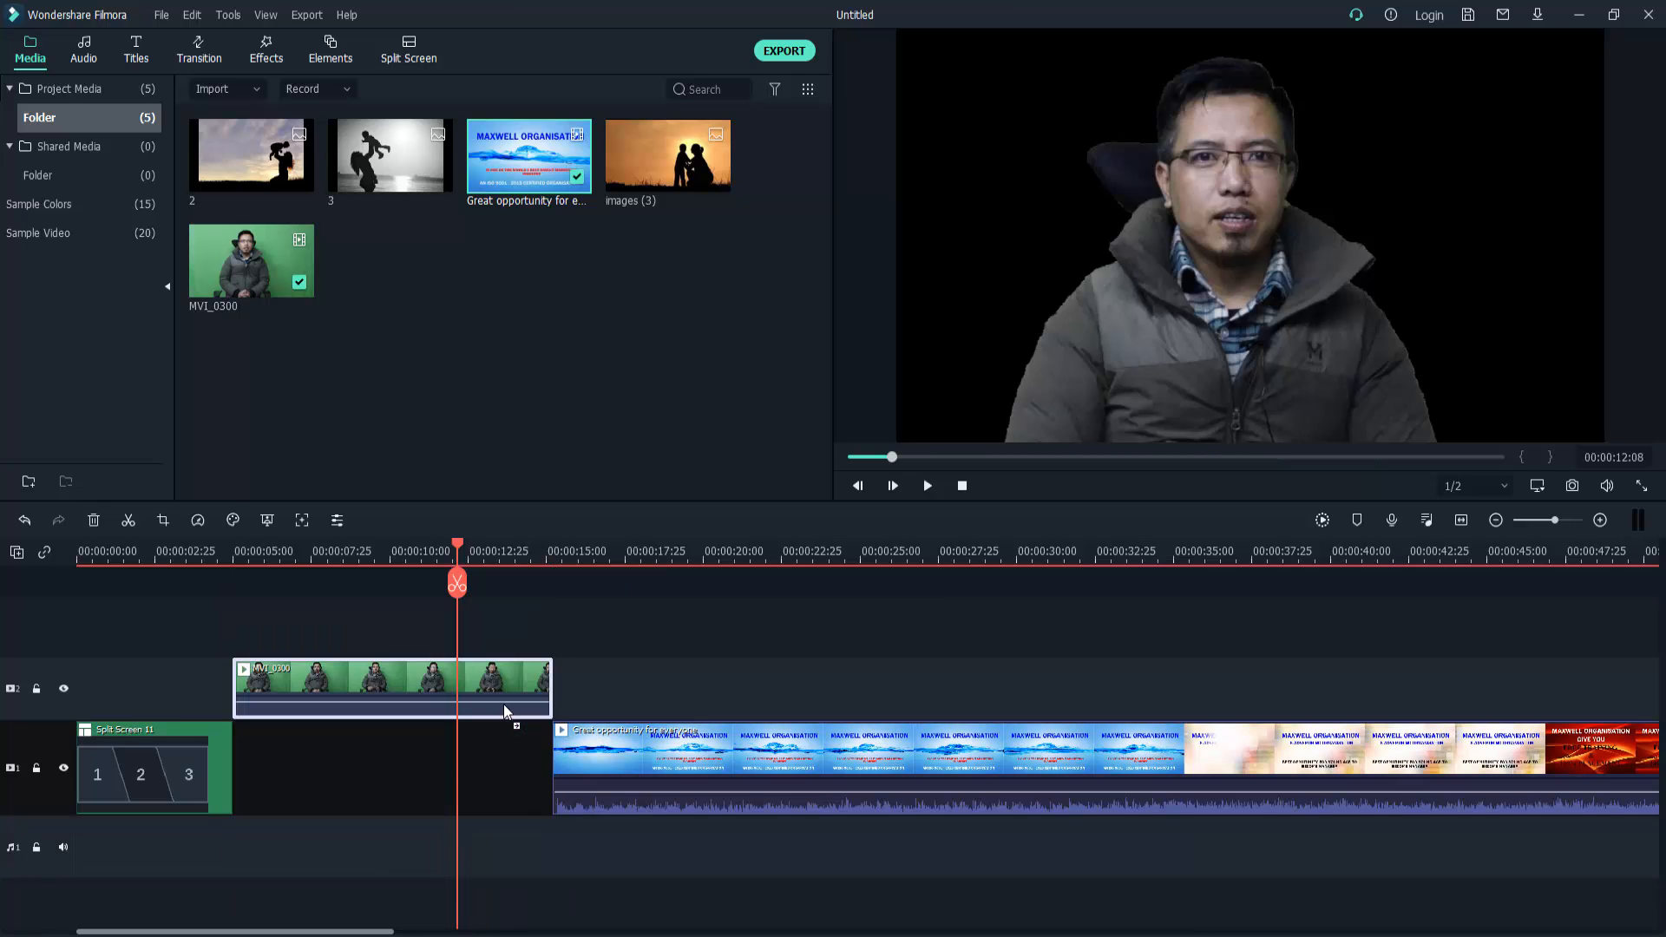
drag(665, 753, 343, 755)
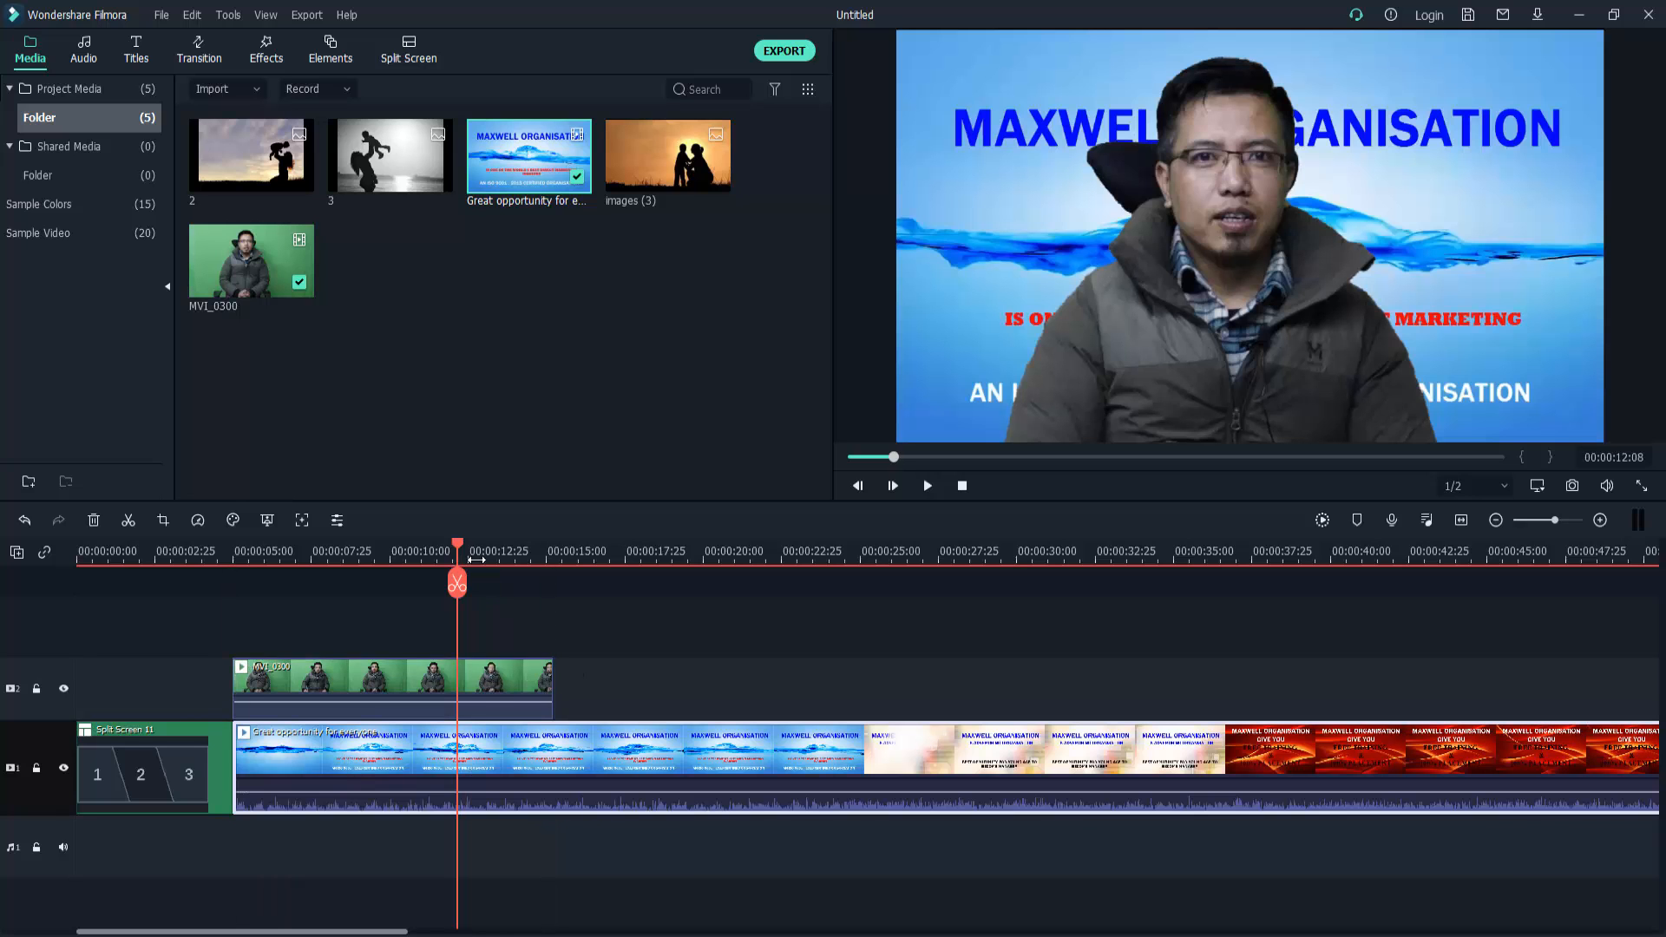
Split the background video at the end of MVI_0300, 00:00:15:12, and delete the remainder
drag(455, 542, 556, 563)
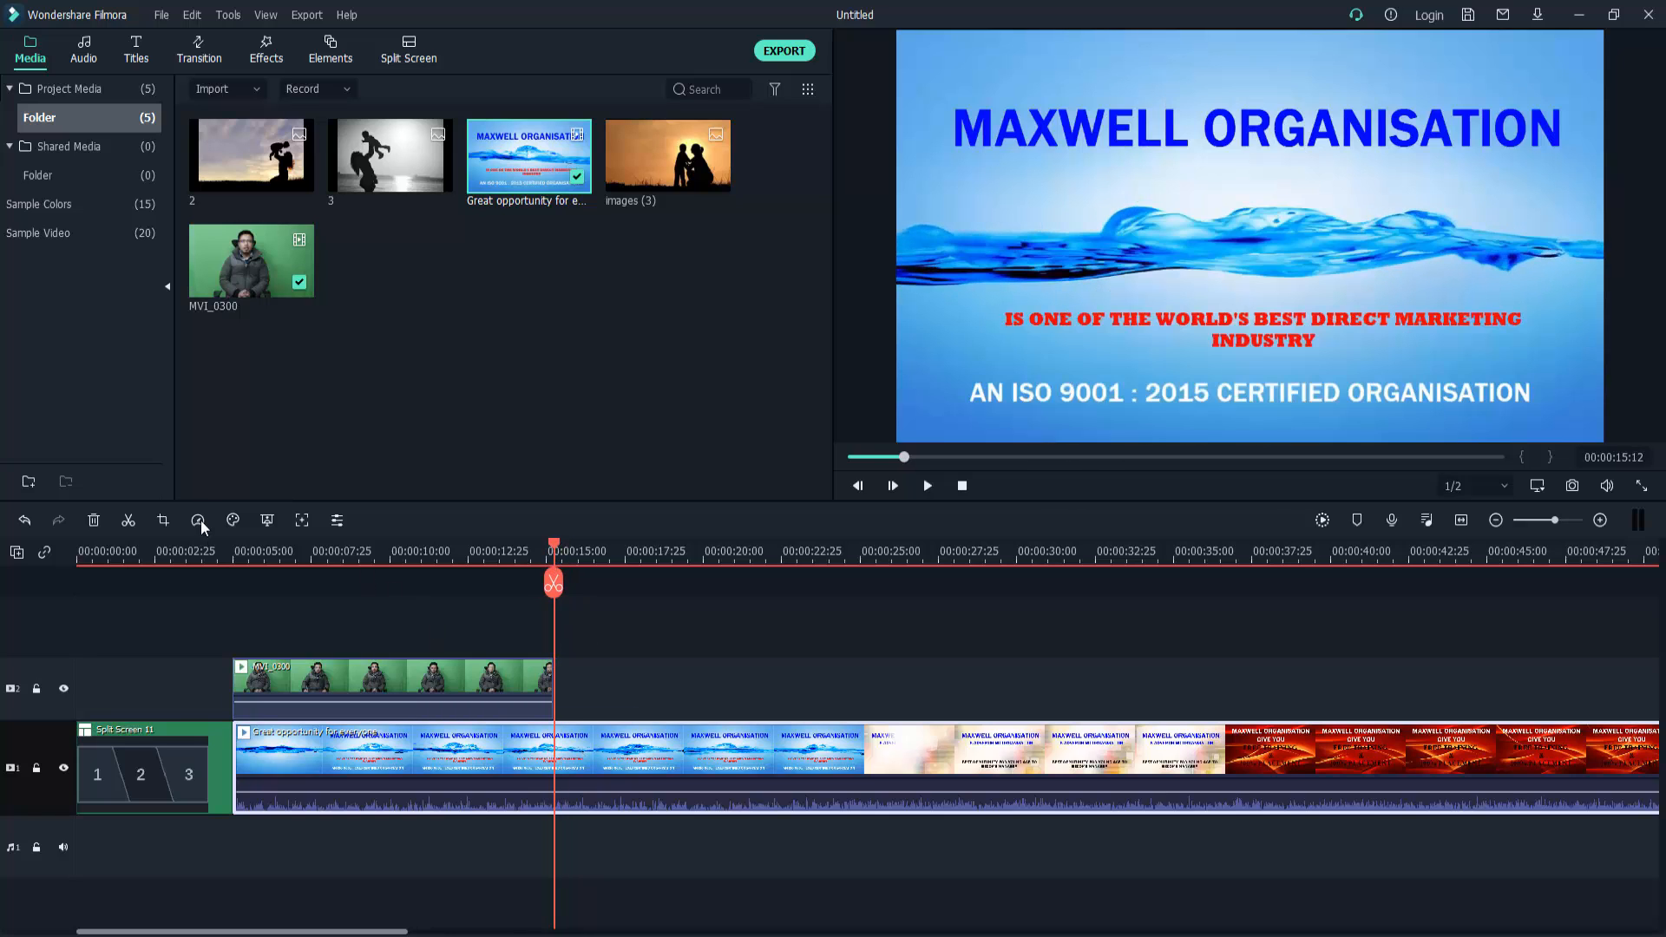
click(128, 521)
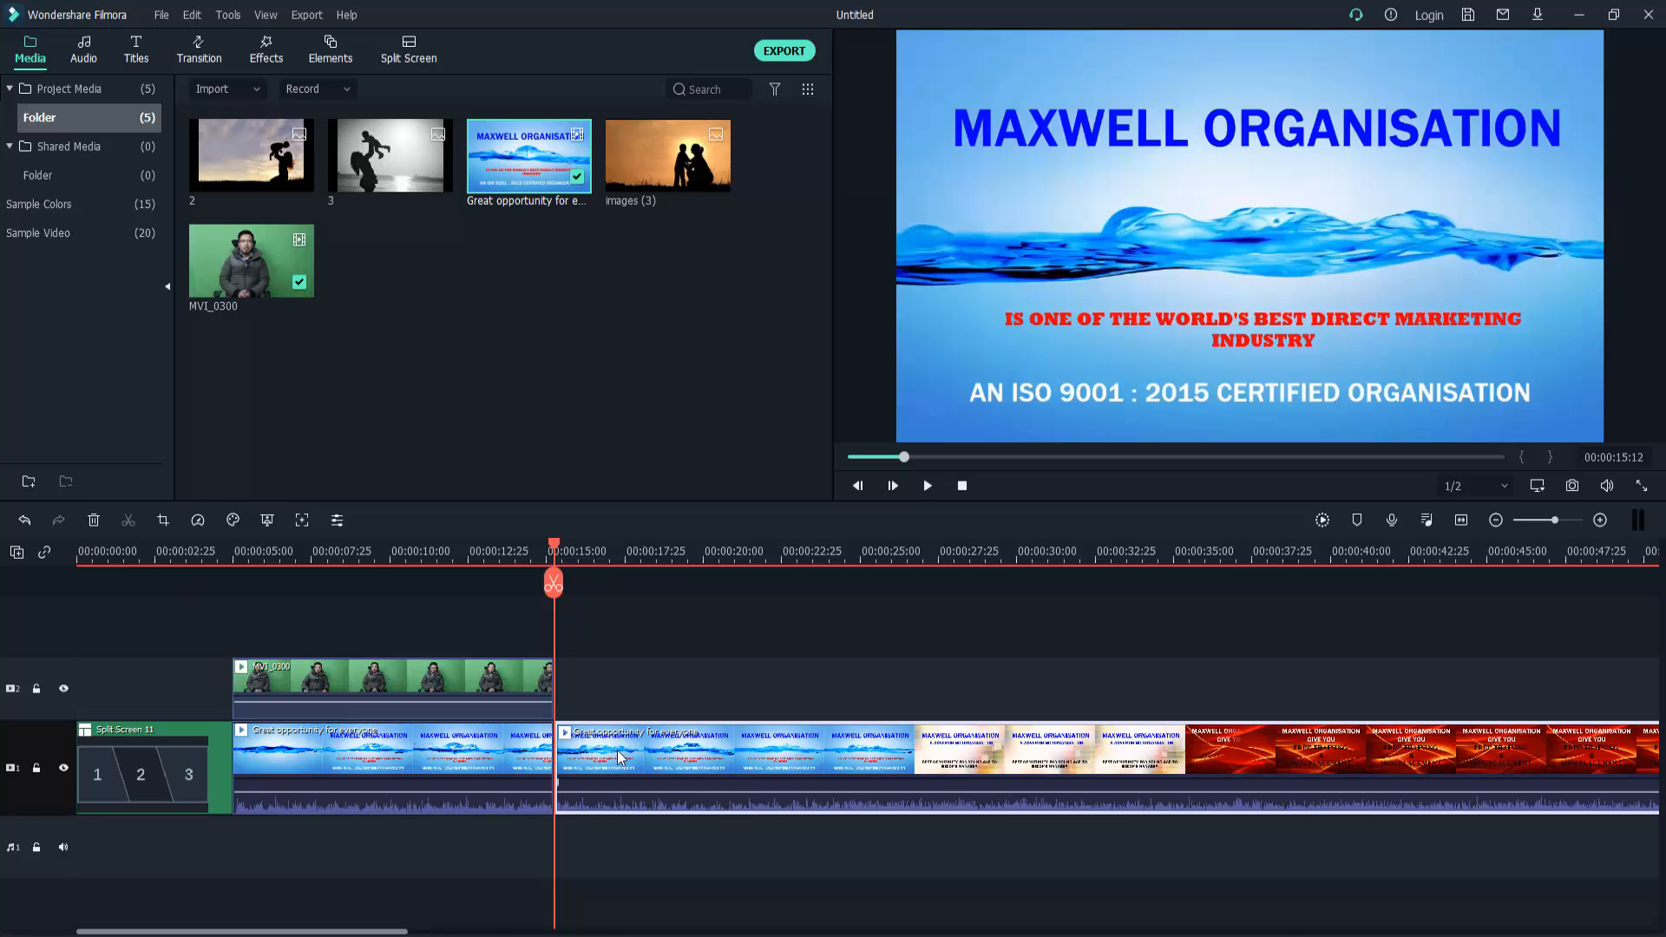
key(Delete)
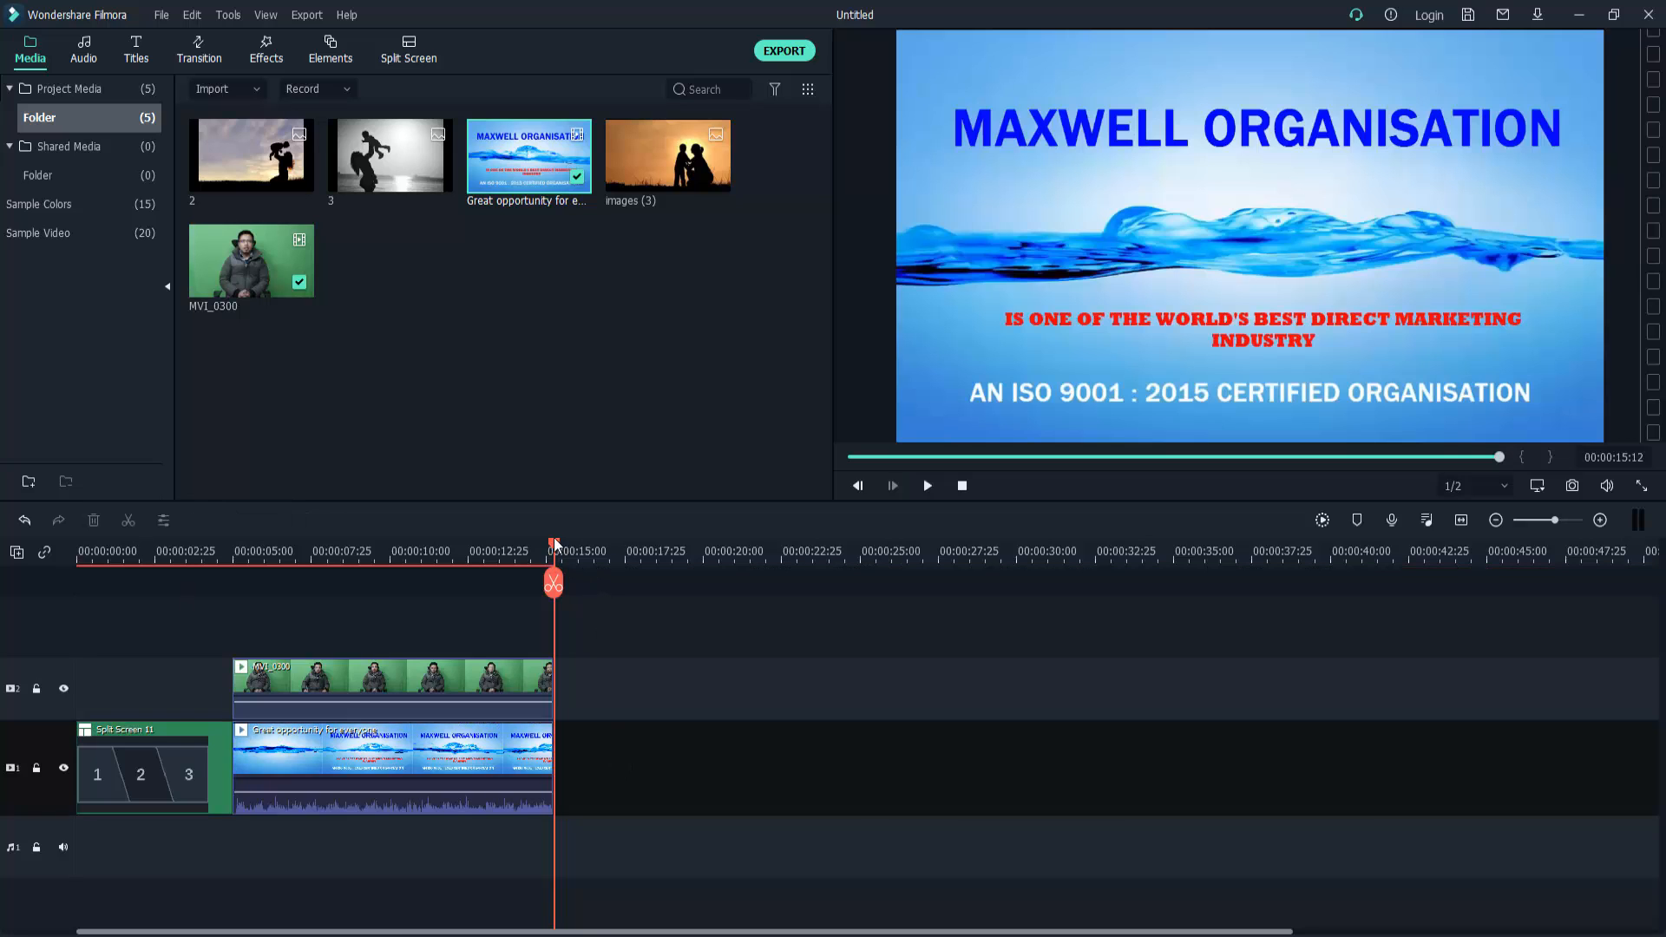
Play the green screen composite from the start of the MVI_0300 clip and pause it at 00:00:11:46
click(232, 578)
click(927, 486)
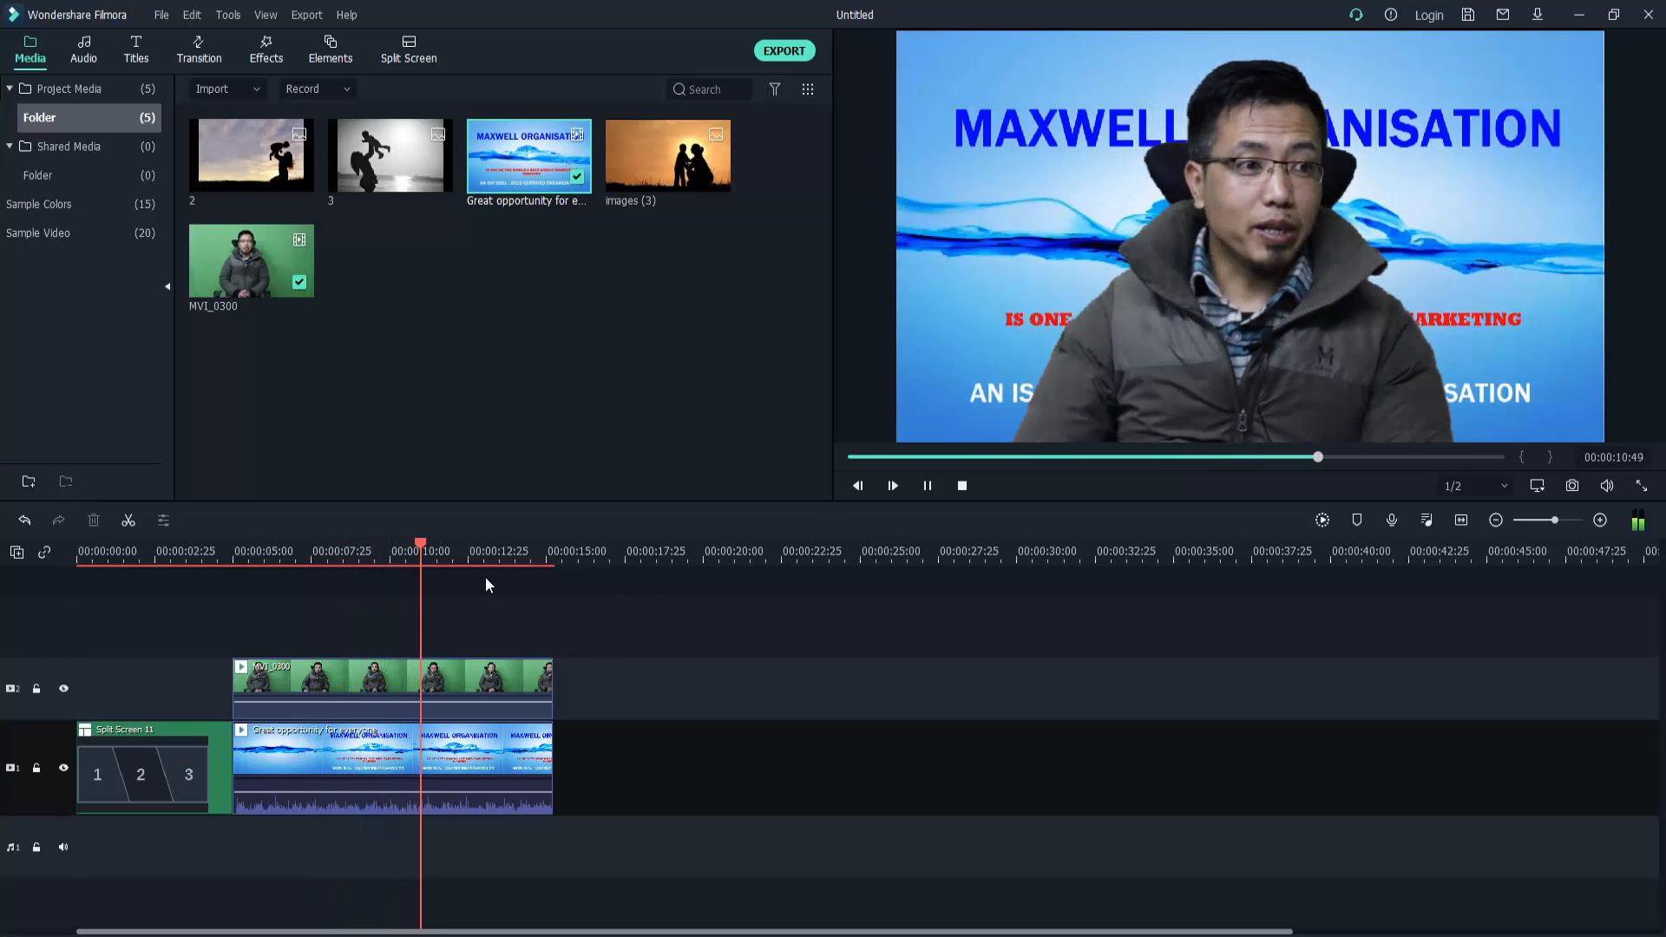
click(928, 486)
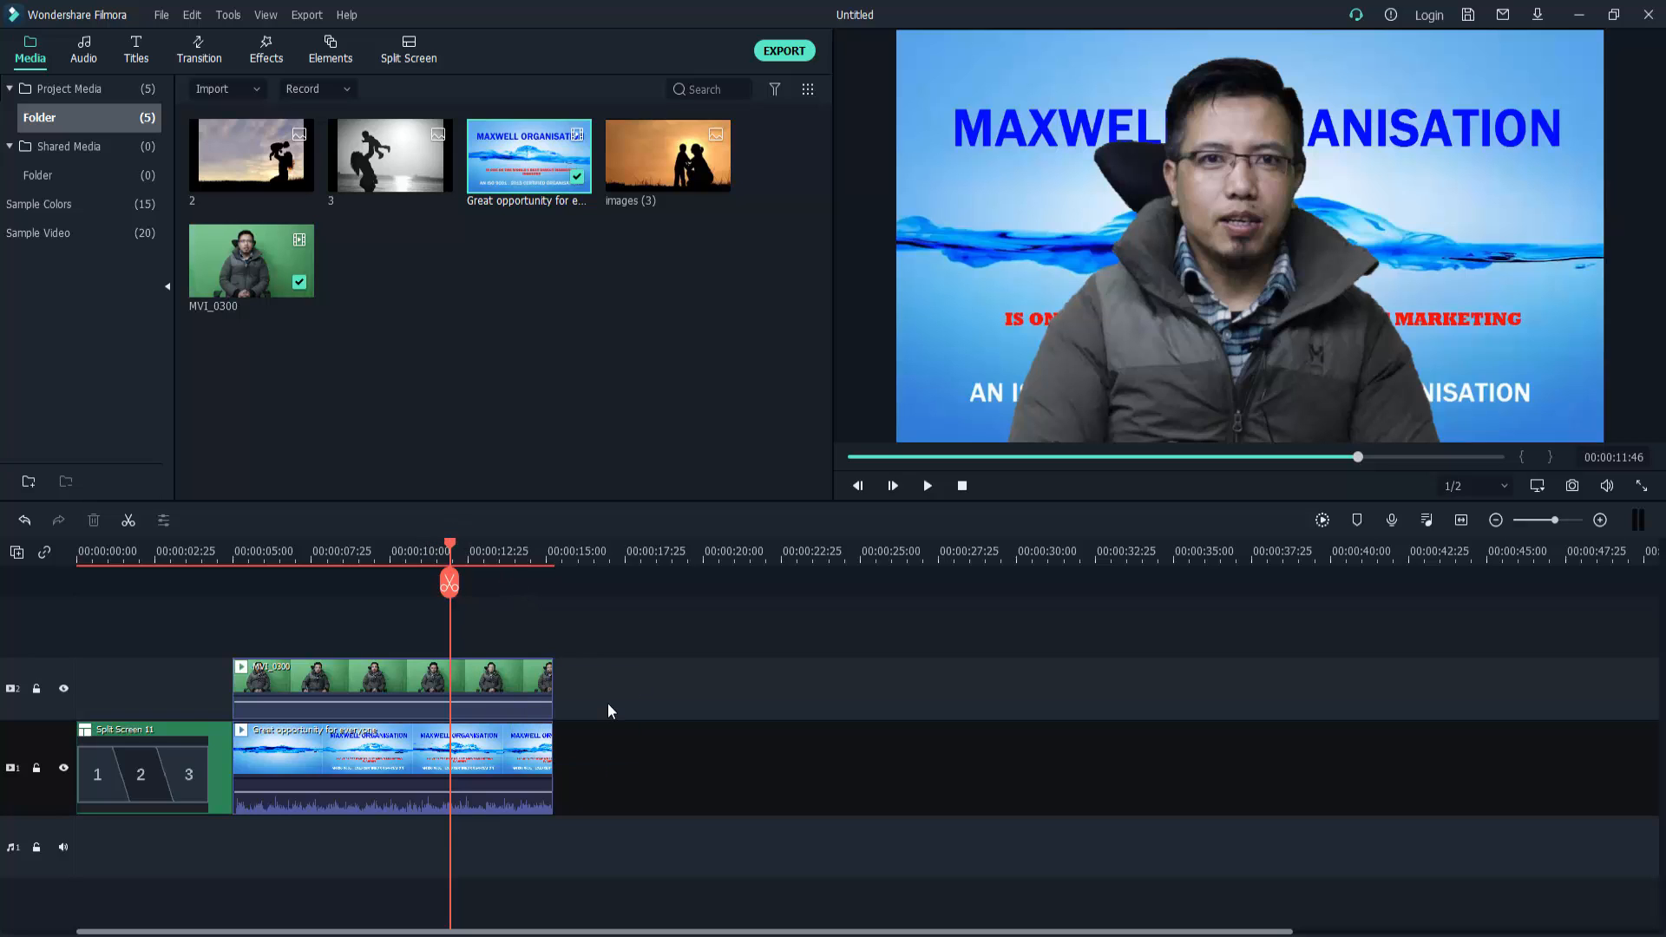
Stabilize the MVI_0300 clip on track 2
click(517, 691)
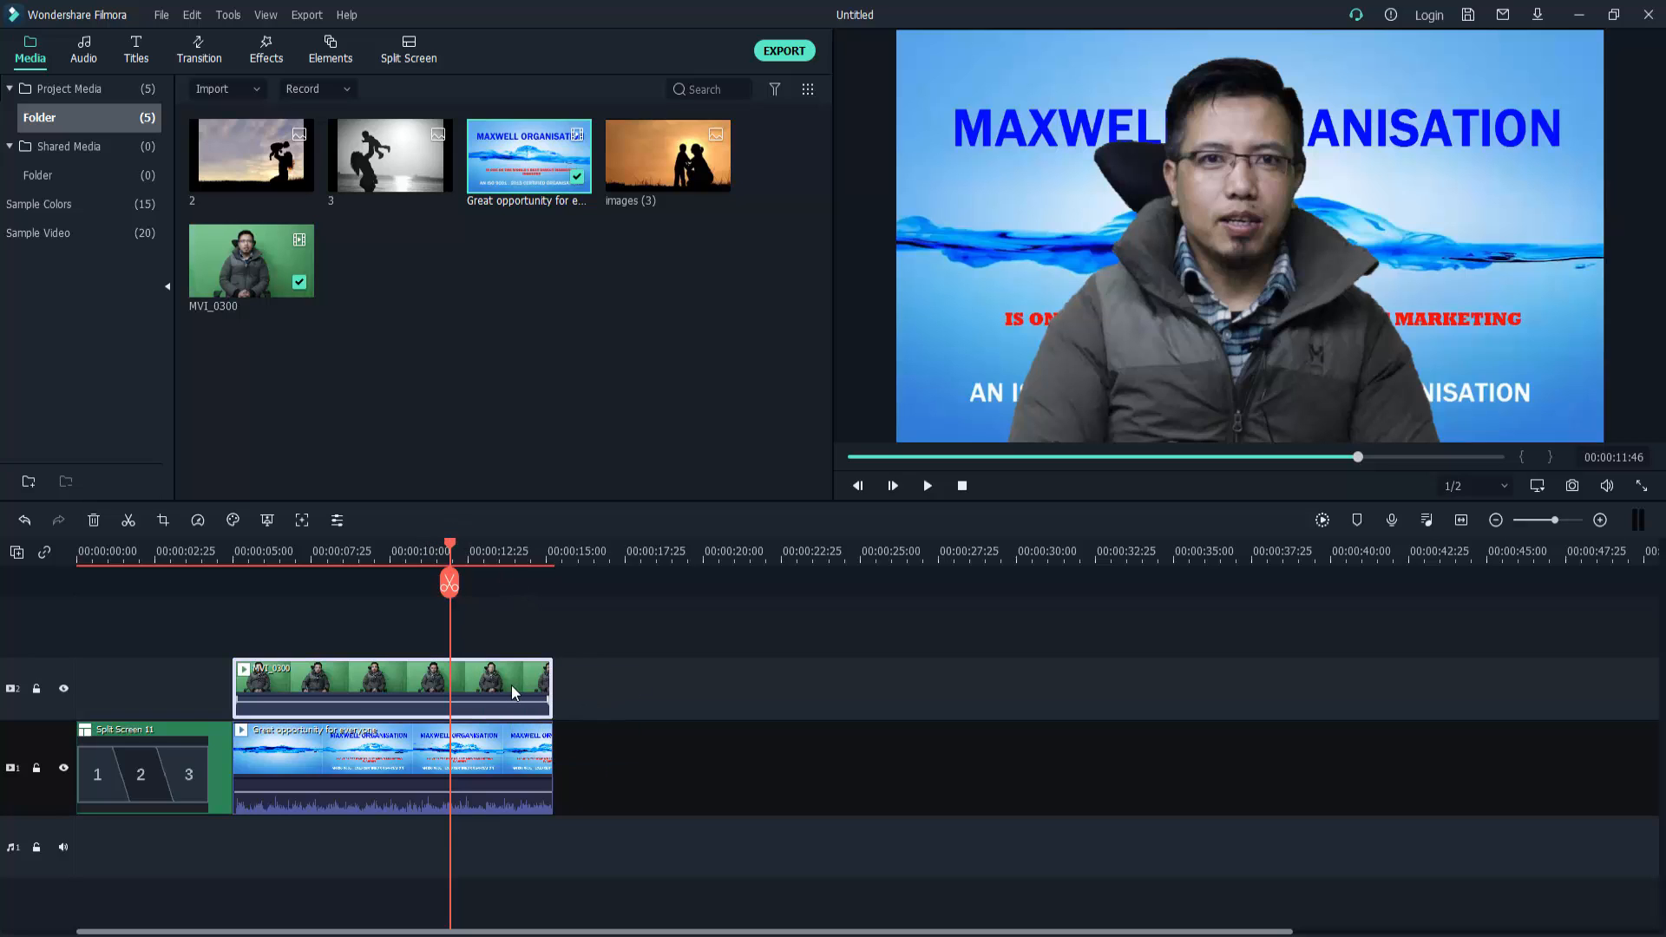
mouse_move(477, 702)
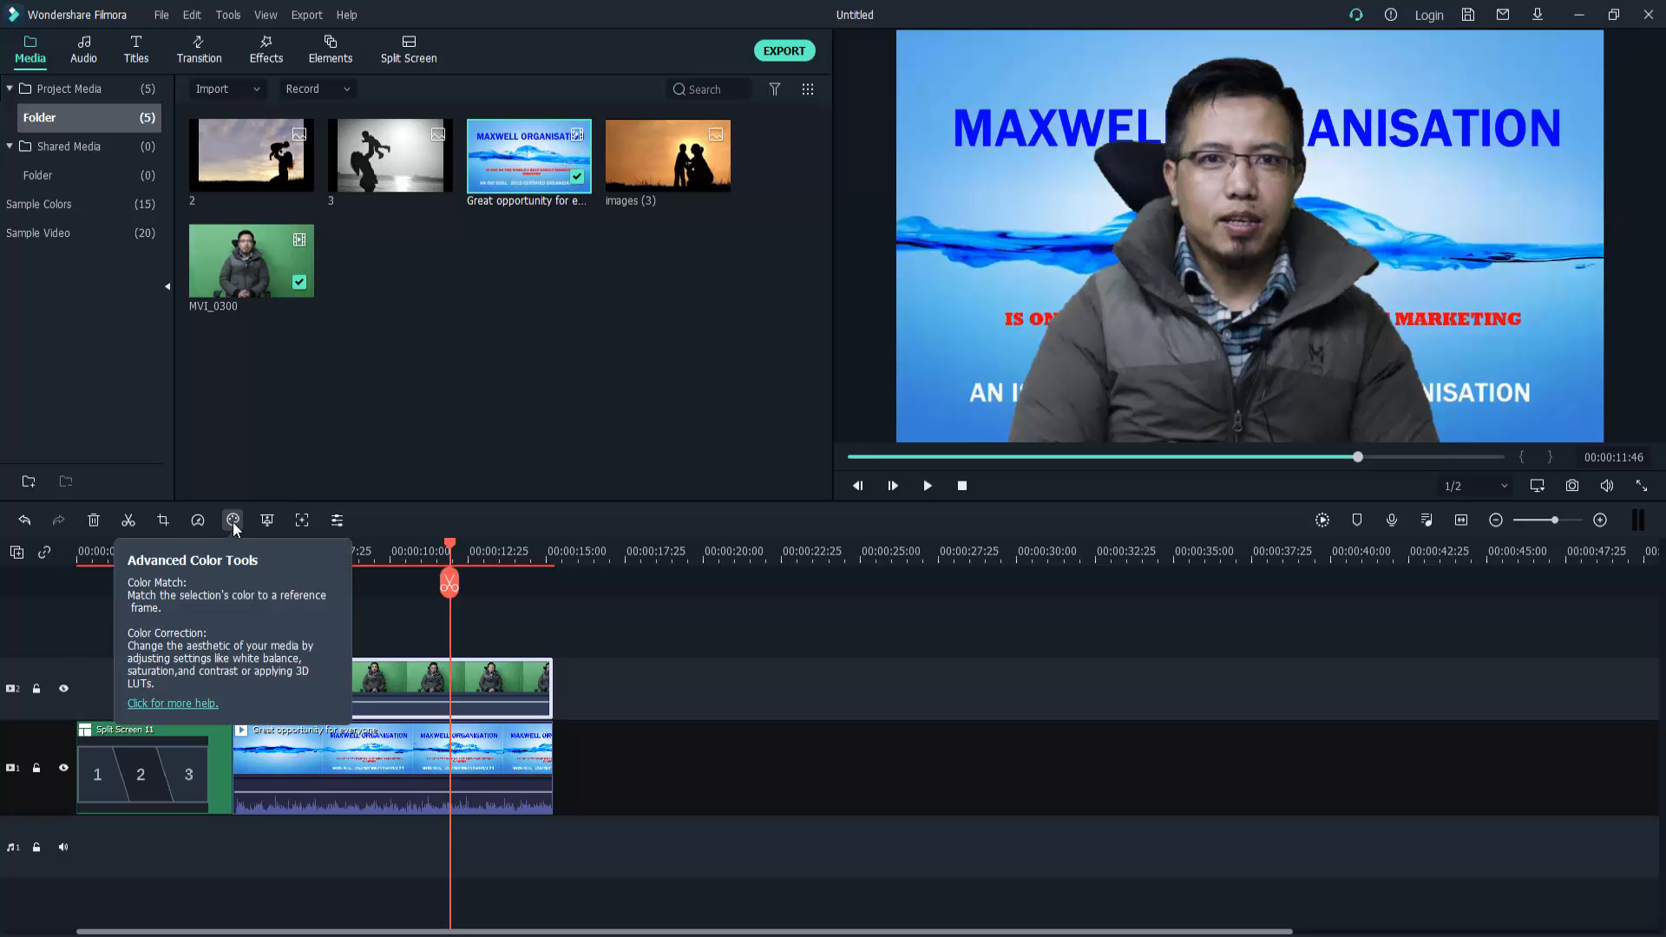
right_click(402, 685)
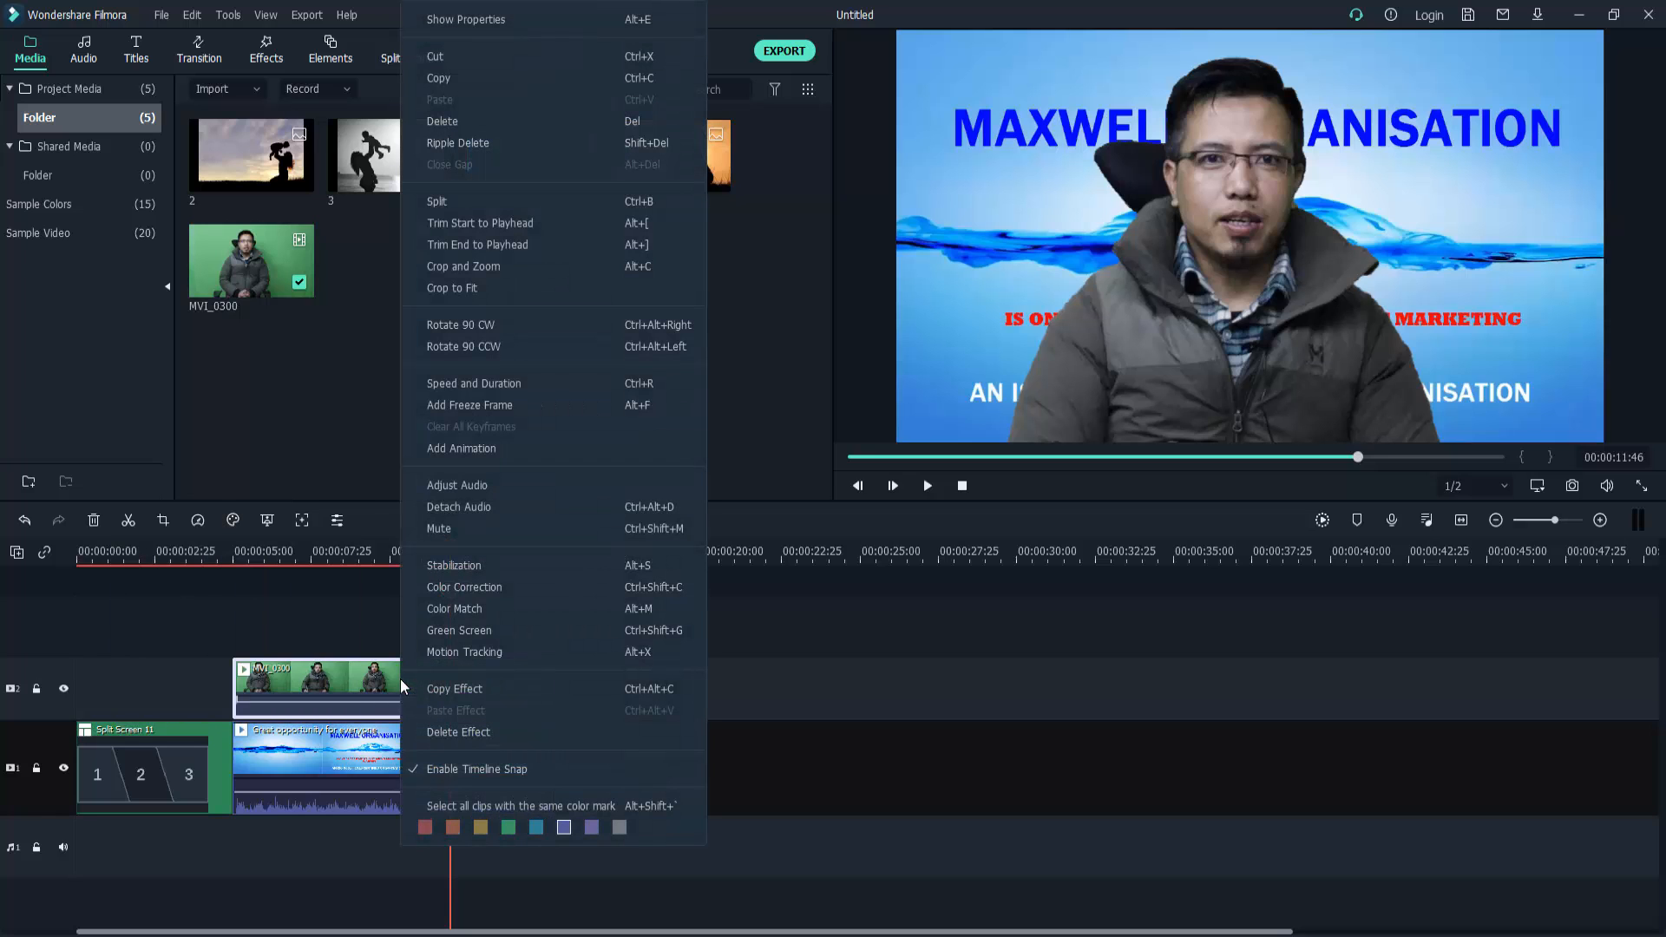
click(845, 686)
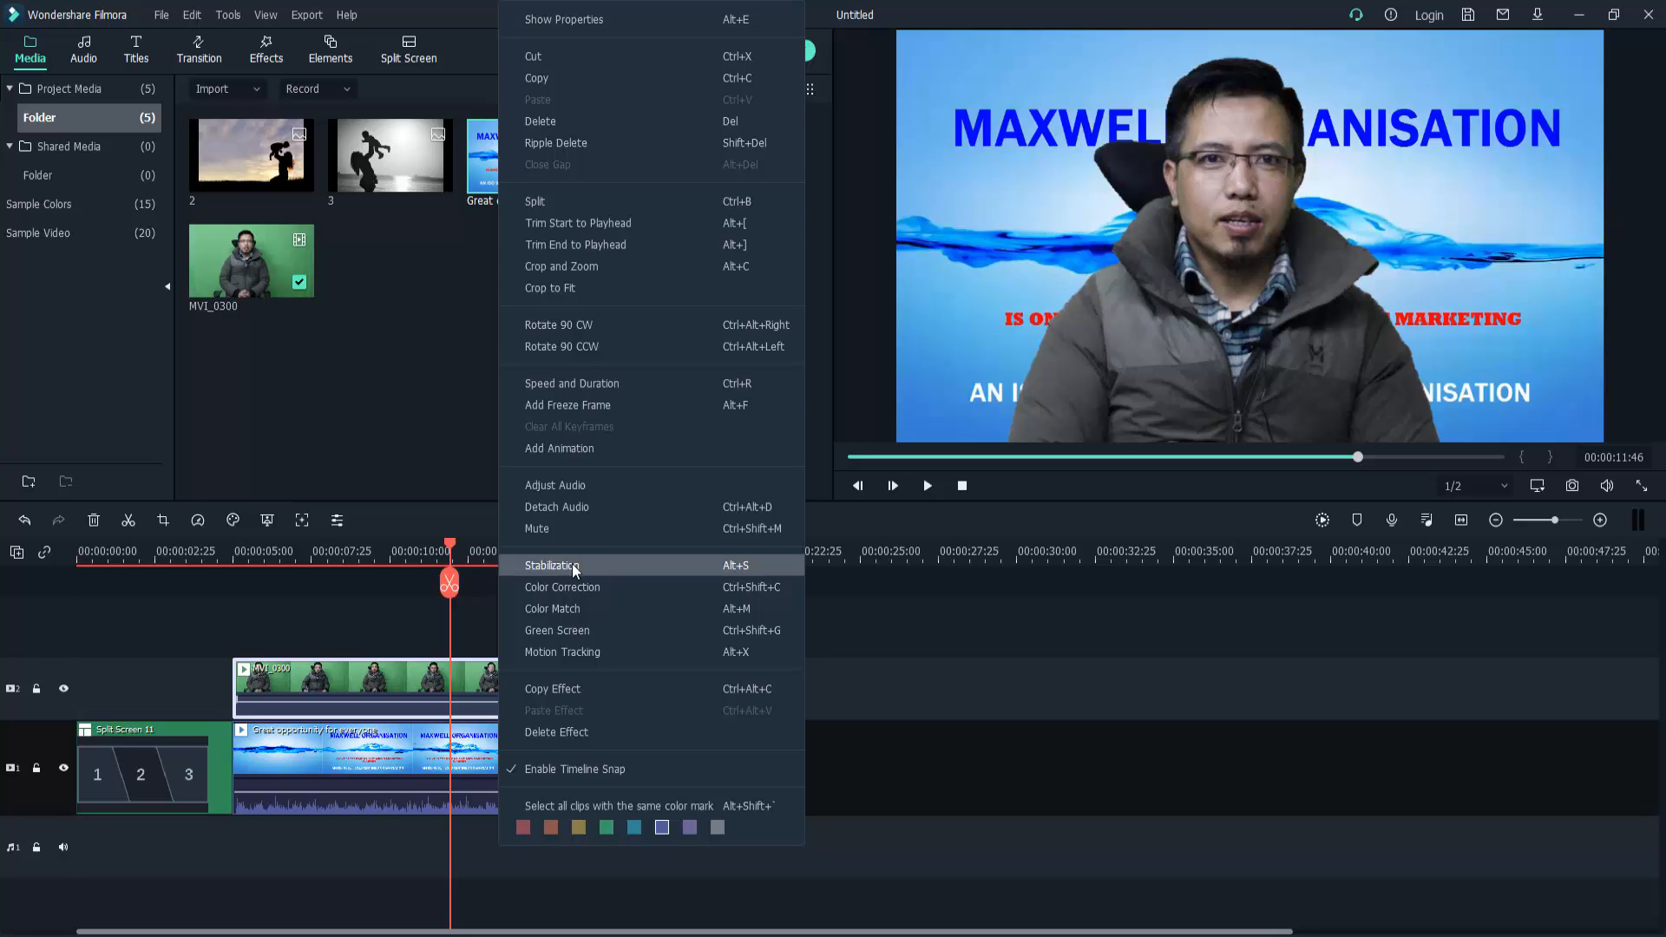
click(562, 566)
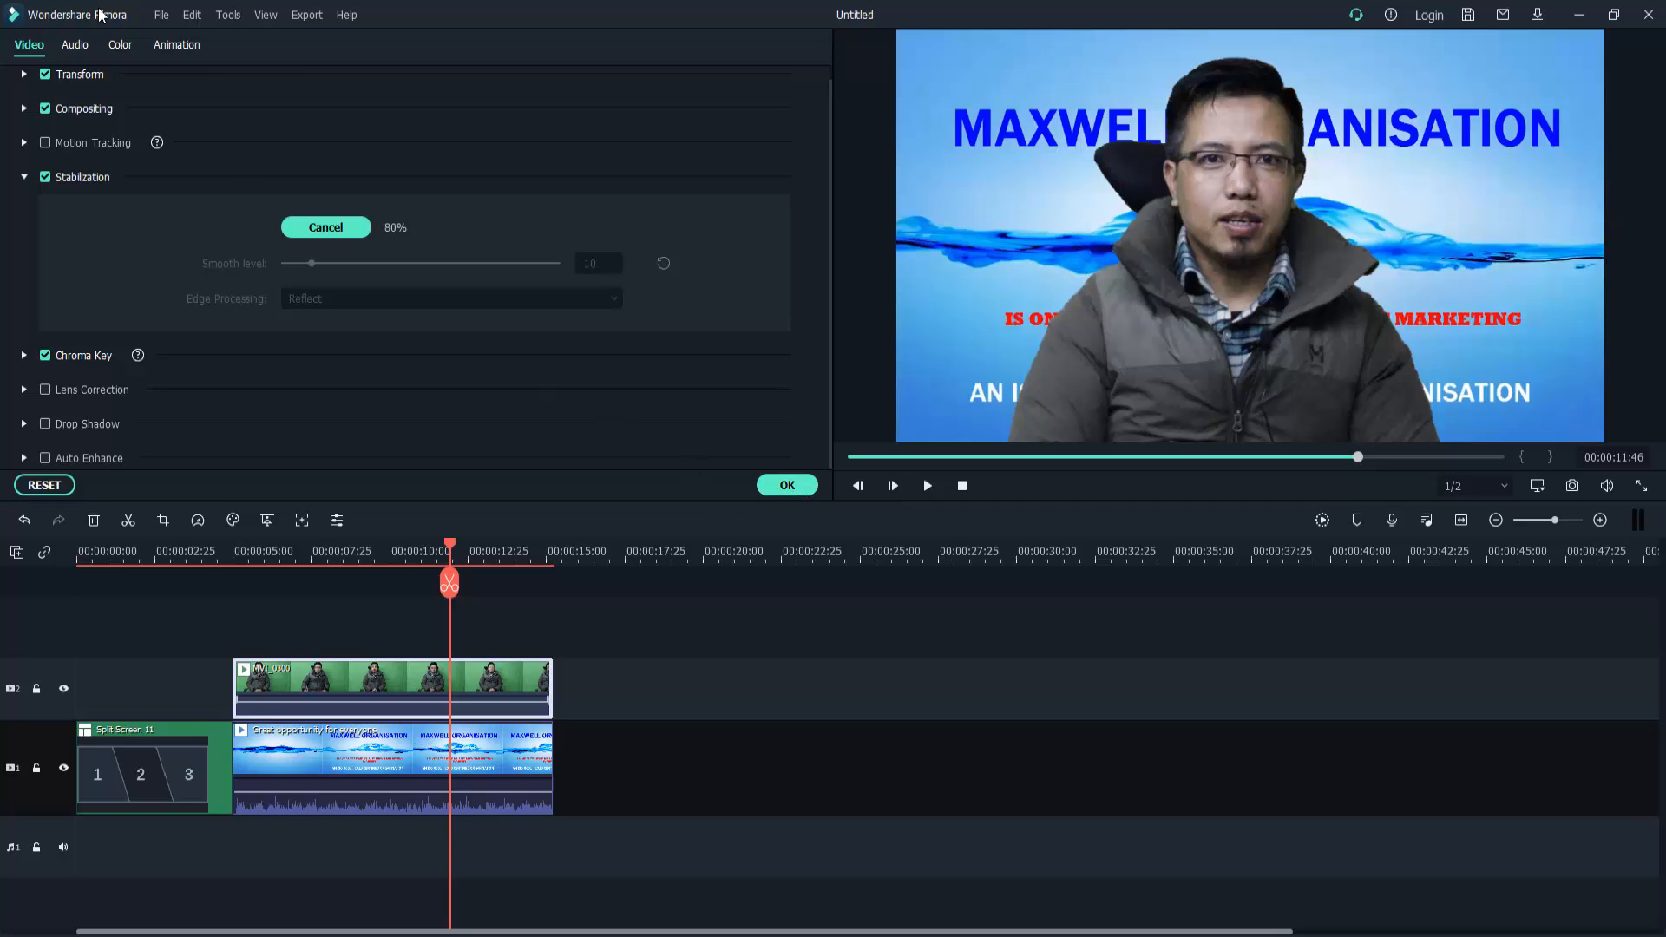
Set the MVI_0300 clip's color enhancement threshold to about 49.68 and value to about 18.47
click(120, 49)
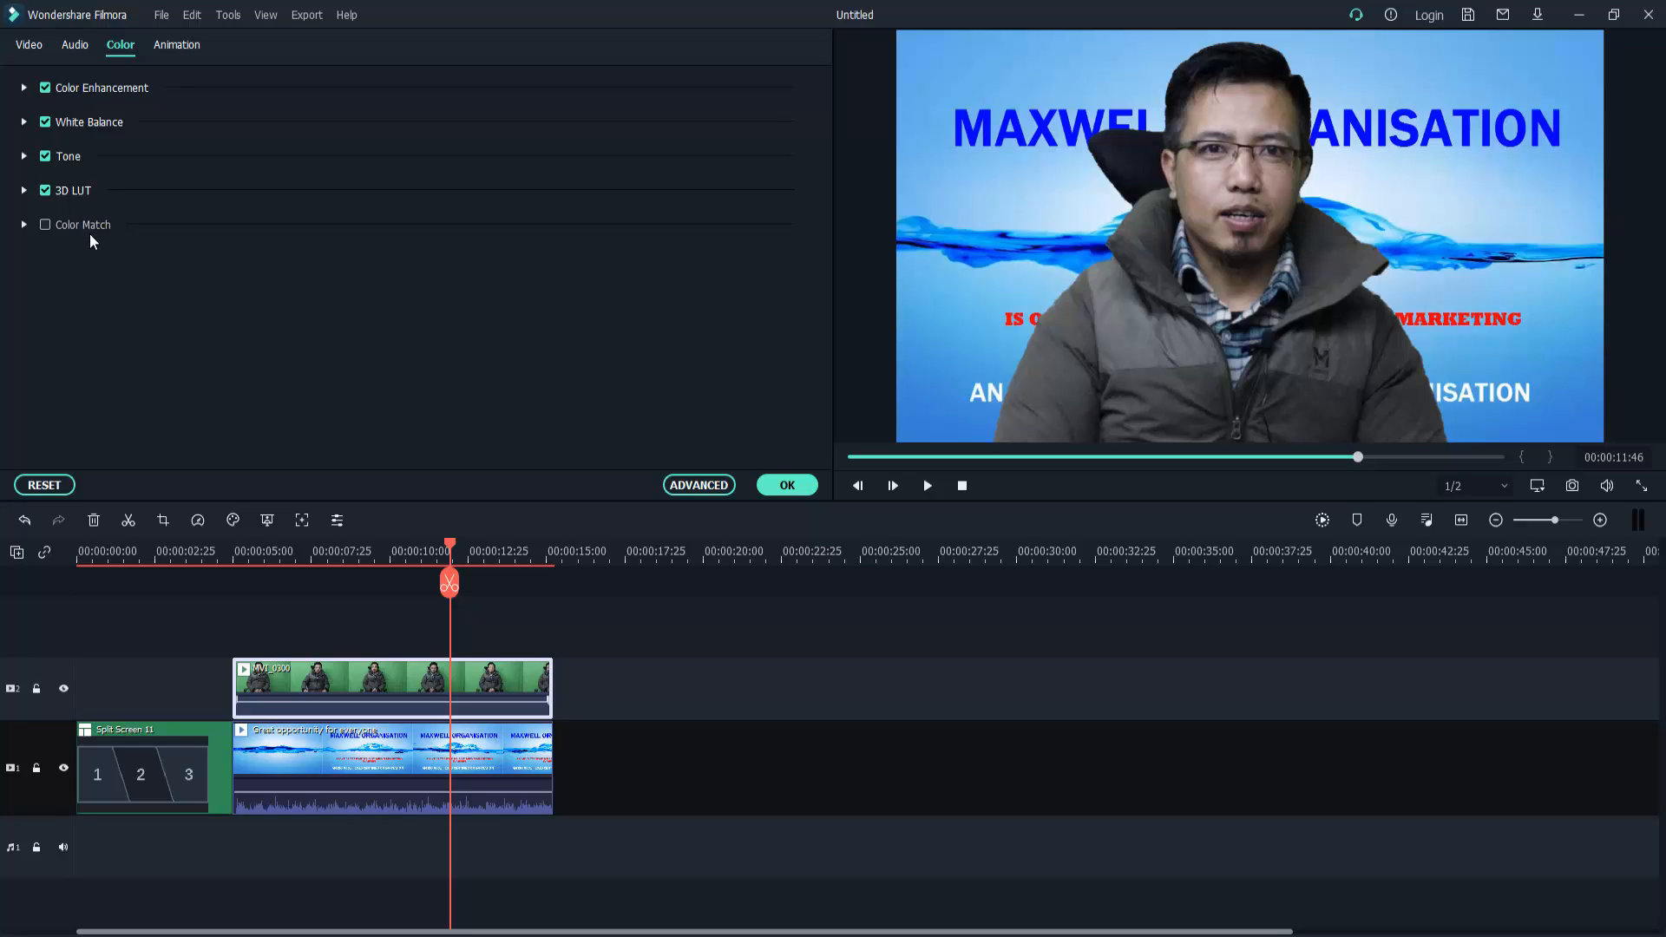
click(24, 88)
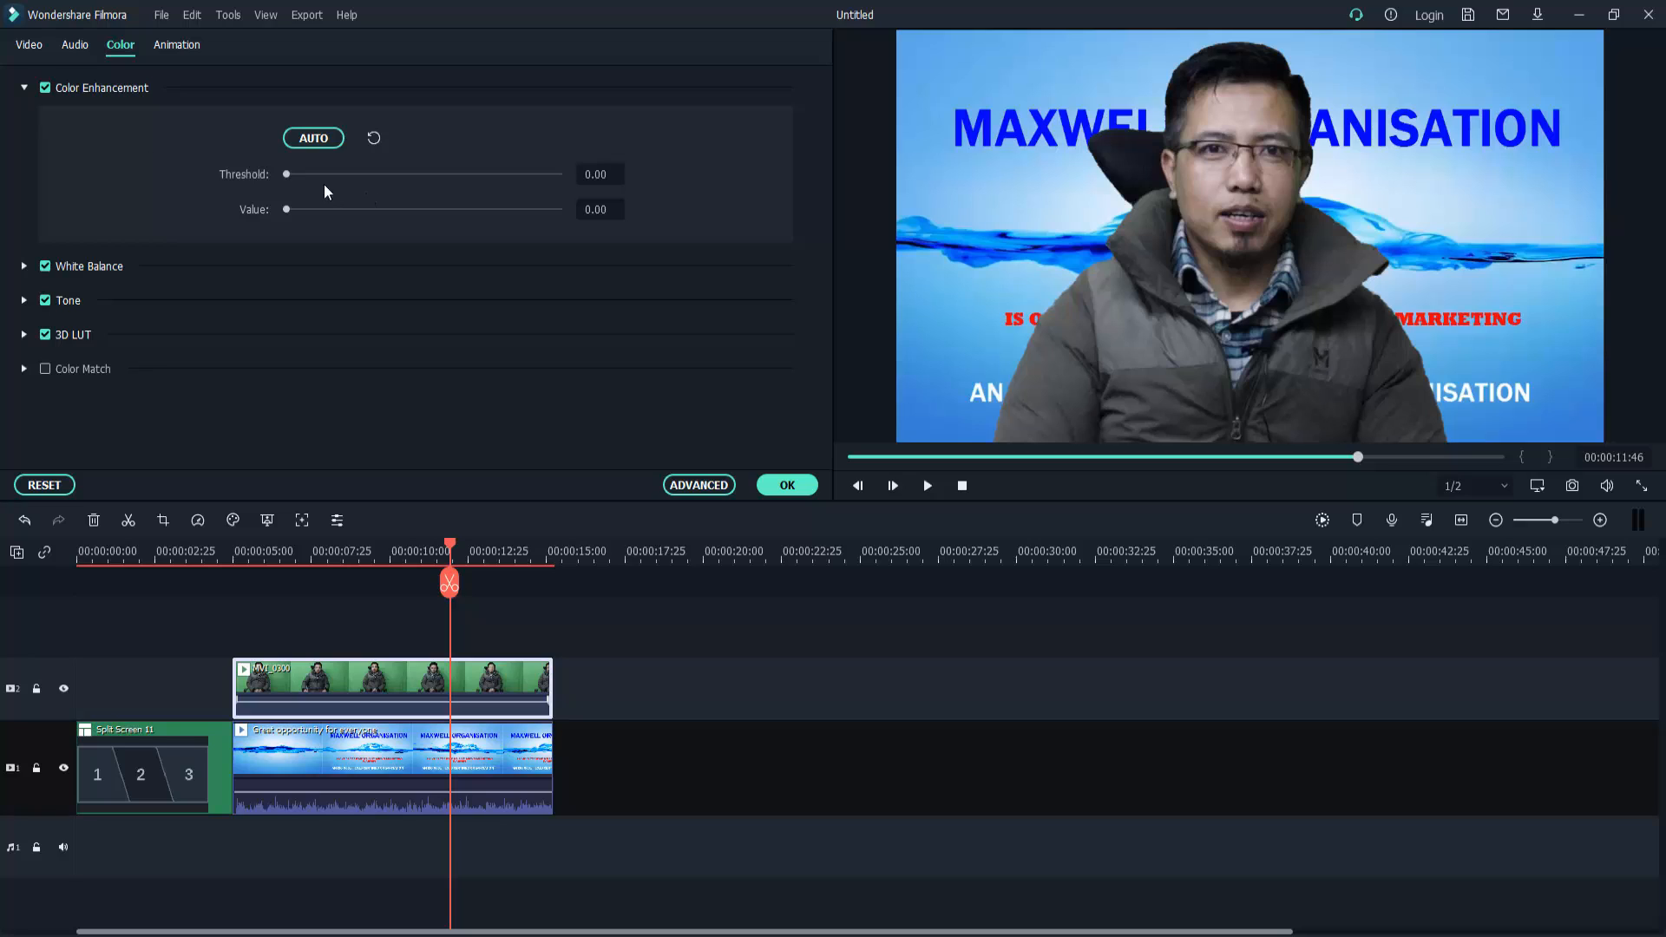
drag(288, 175, 470, 210)
drag(286, 209, 335, 249)
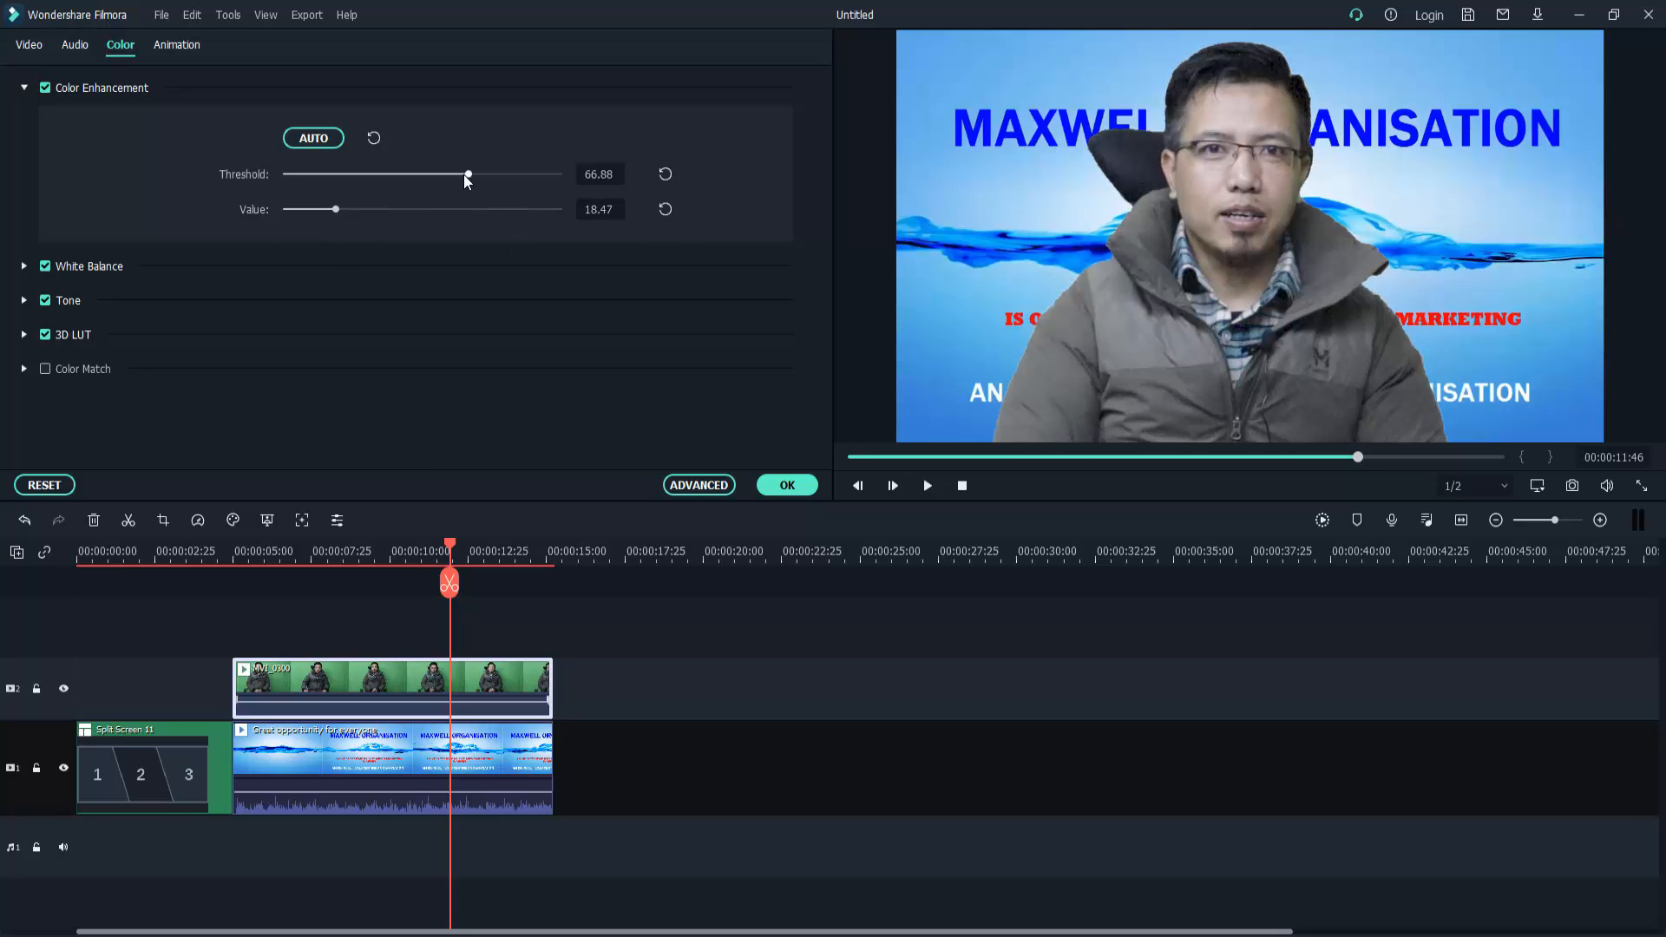
drag(467, 174, 418, 197)
Adjust the clip's tone to contrast -34, saturation -17 and brightness 19, and apply the settings
click(24, 300)
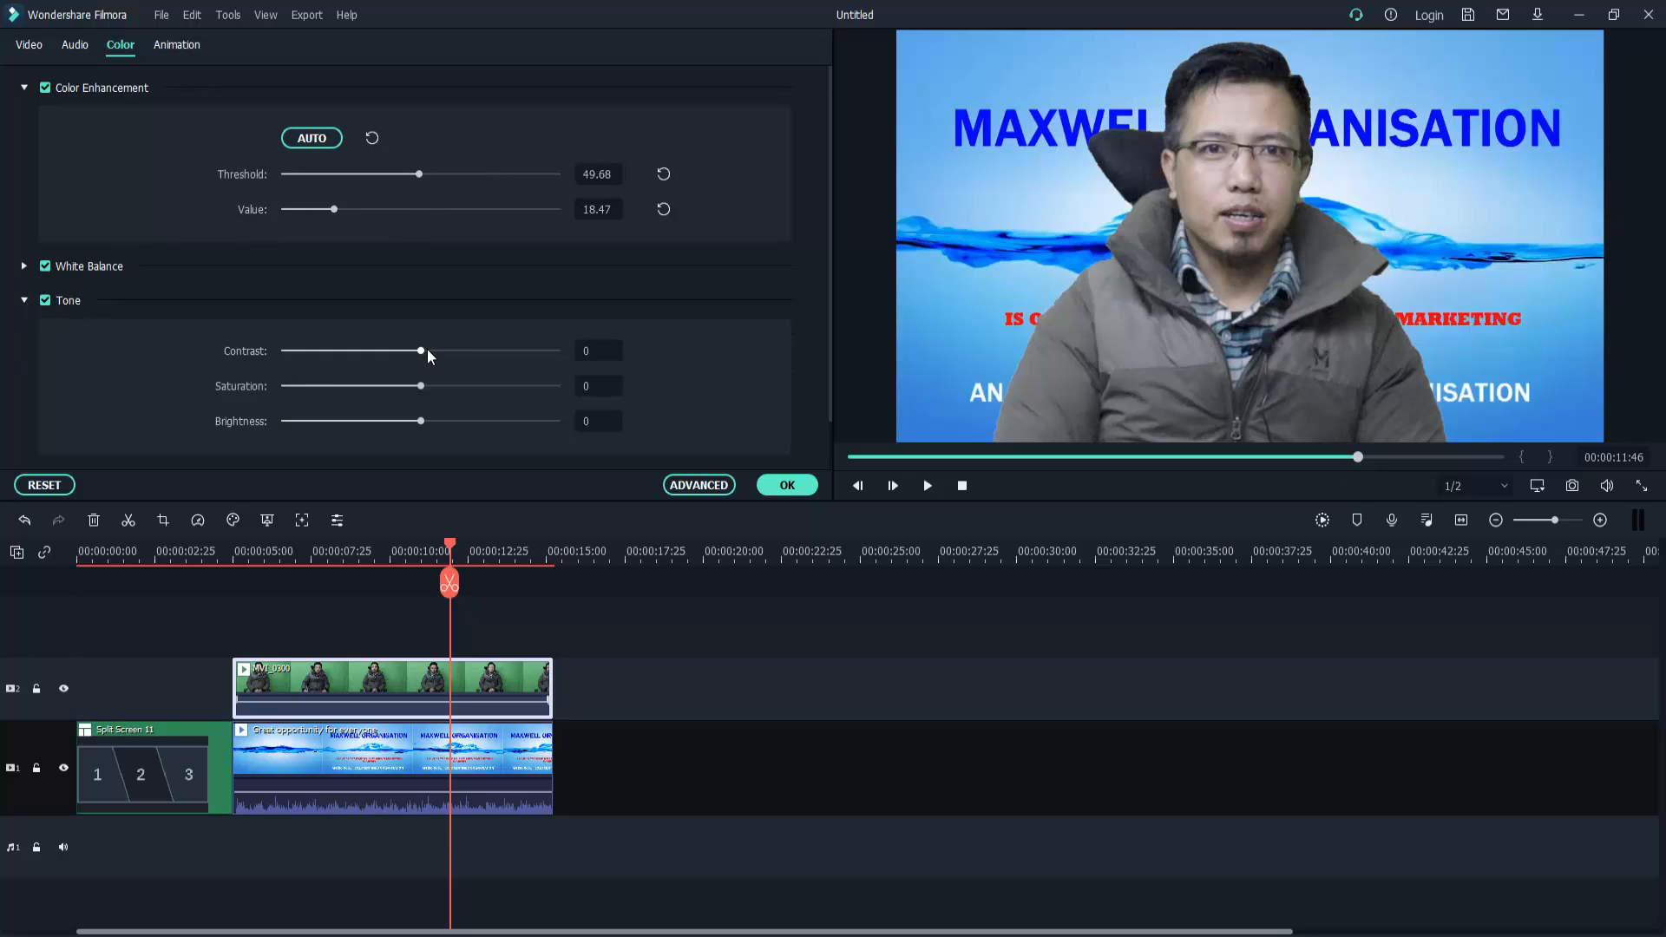
drag(427, 350, 398, 388)
drag(420, 422, 446, 455)
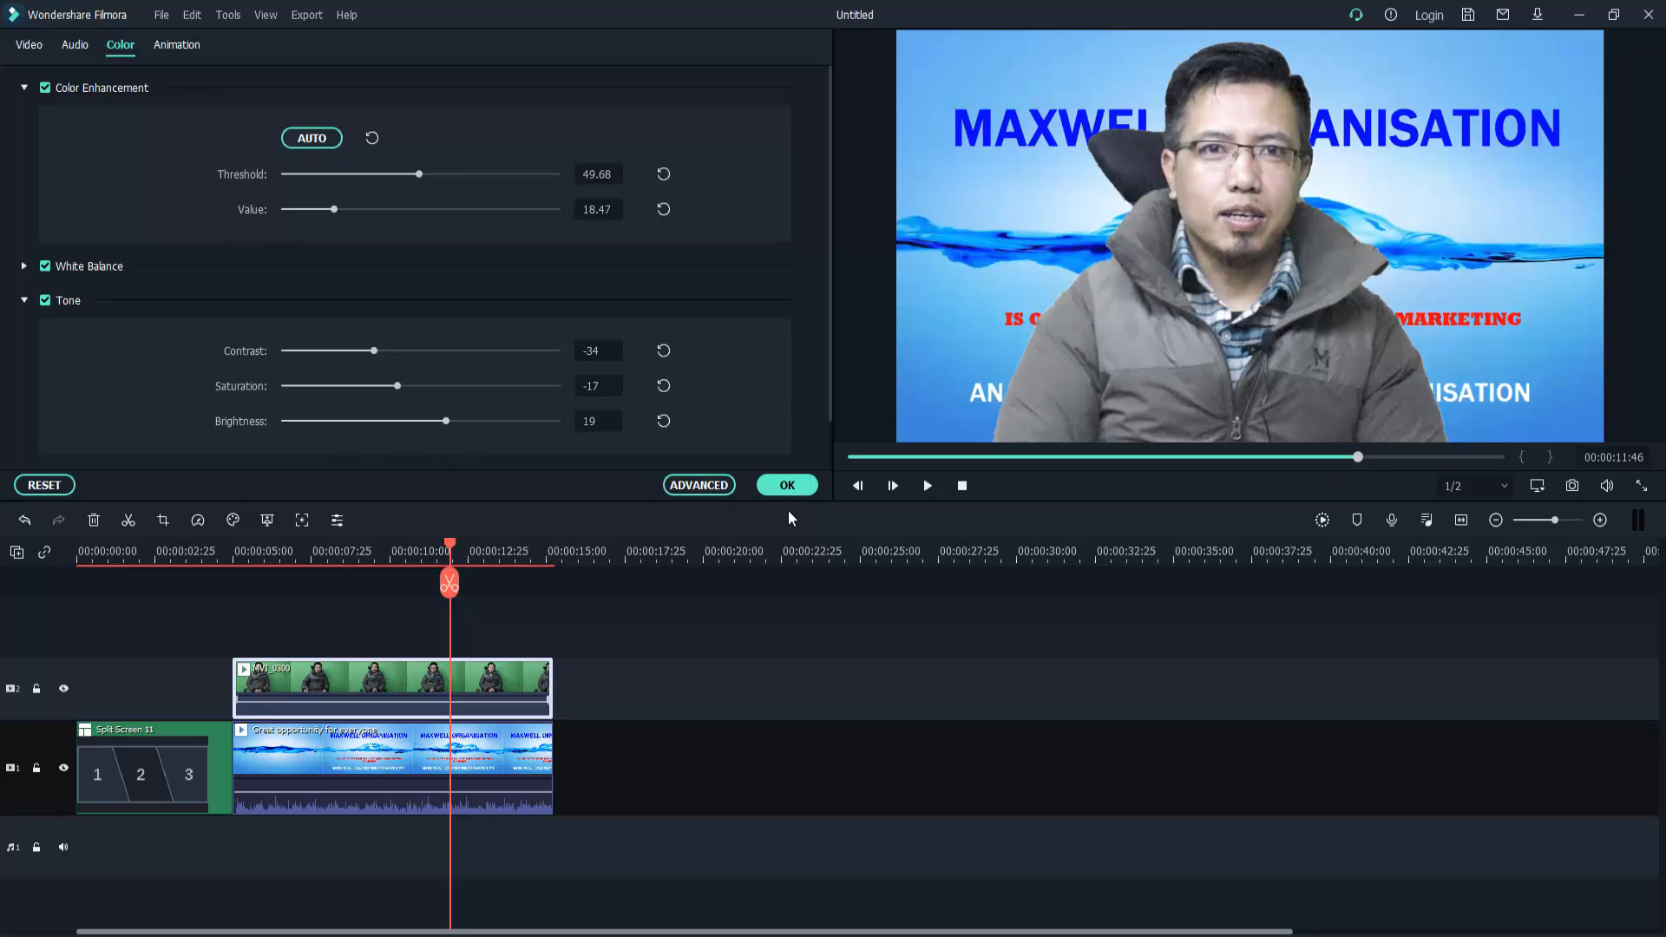
click(29, 44)
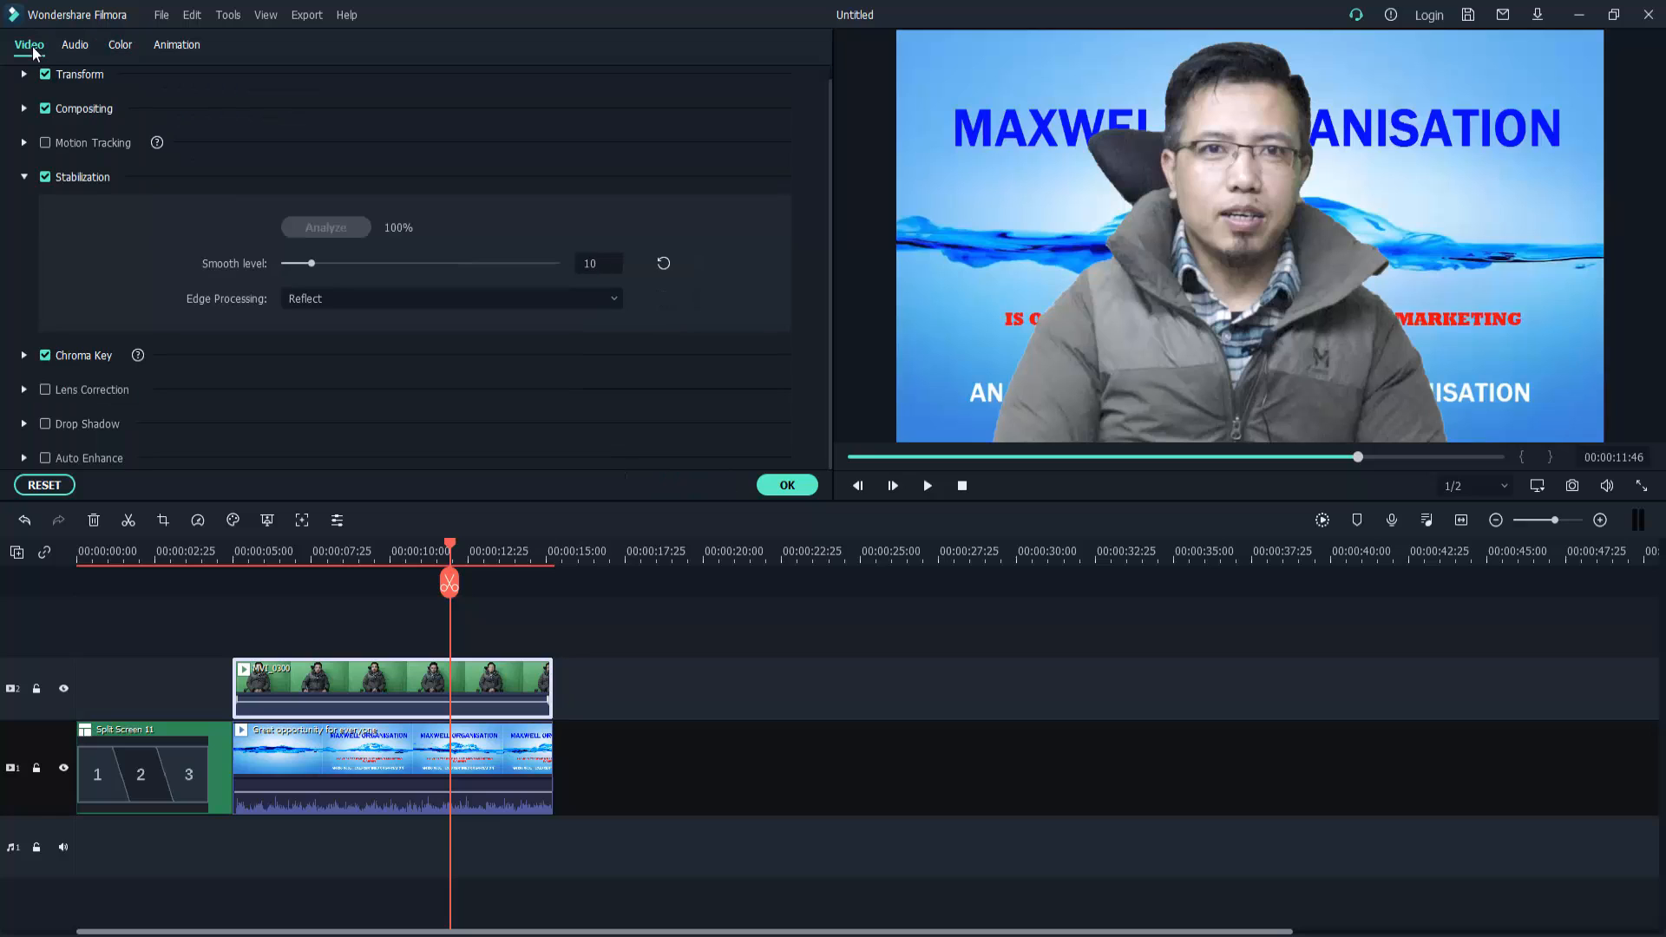
click(785, 486)
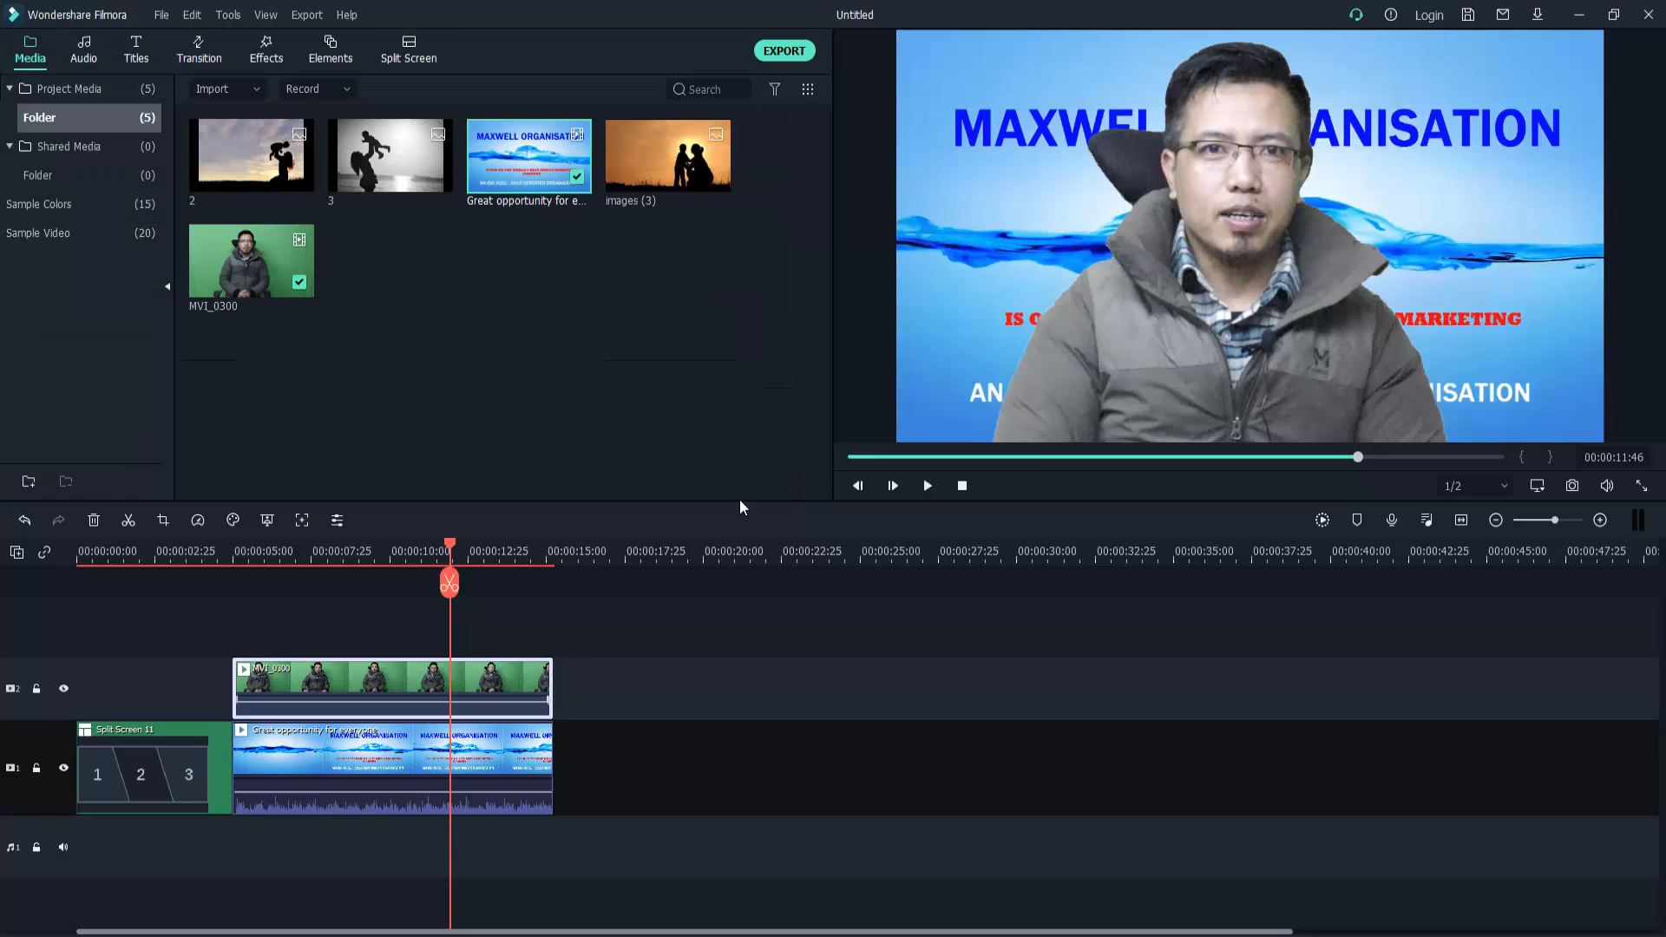
Open advanced color correction for the MVI_0300 clip and move its window aside to uncover the timeline clips
right_click(490, 689)
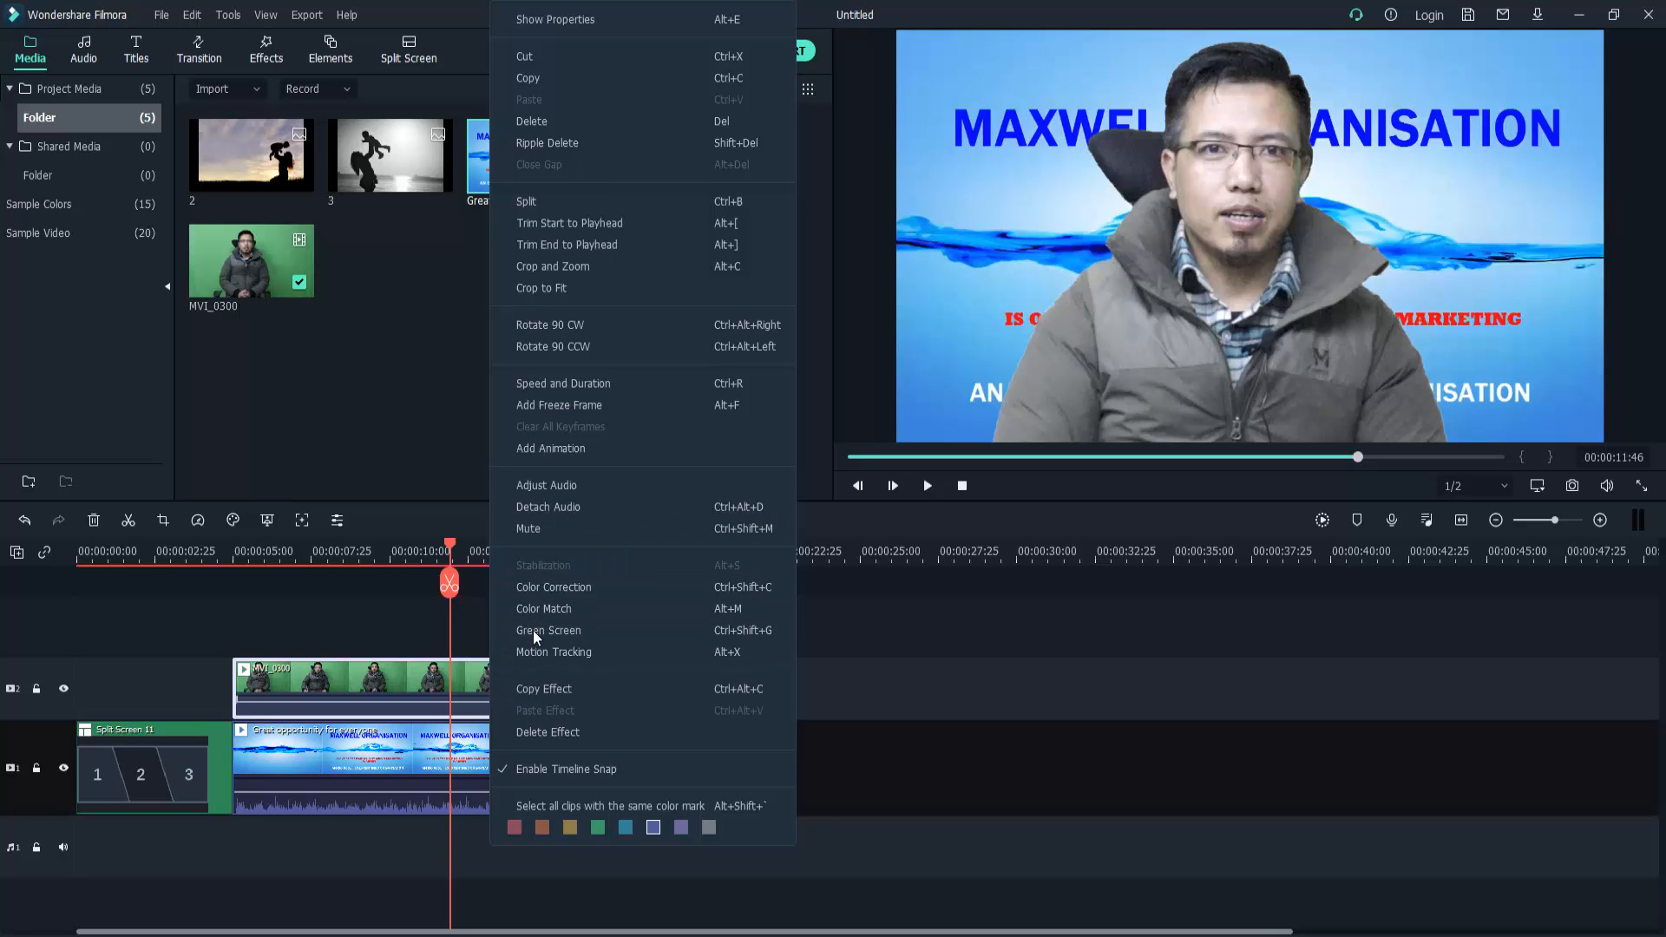
right_click(462, 678)
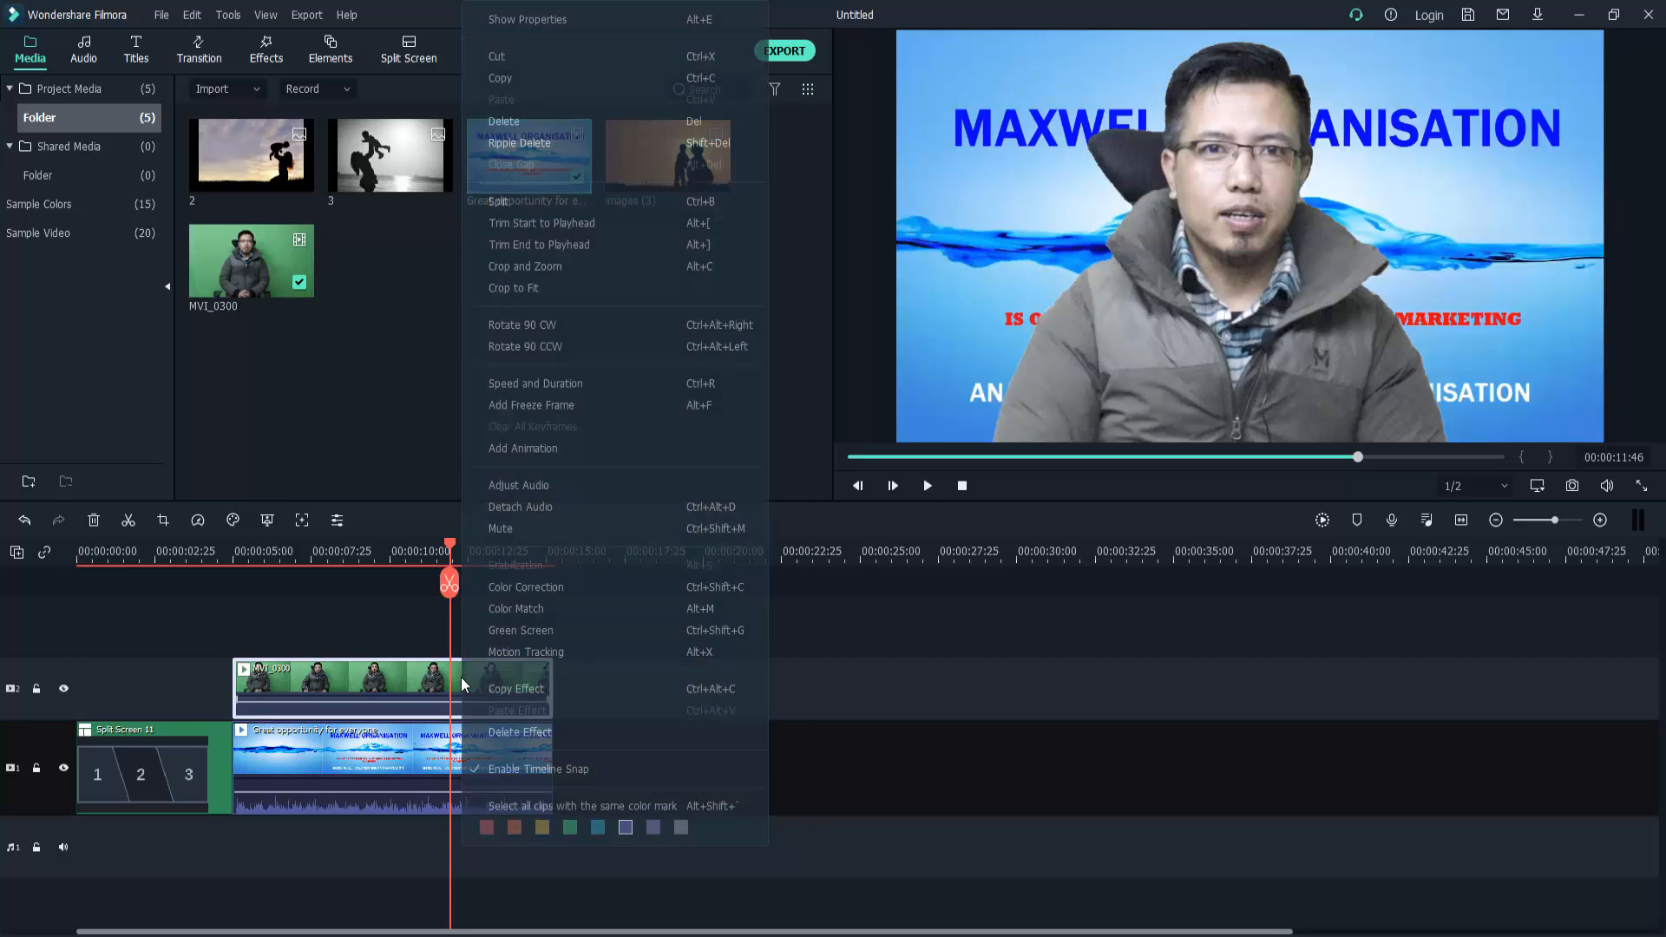
click(519, 591)
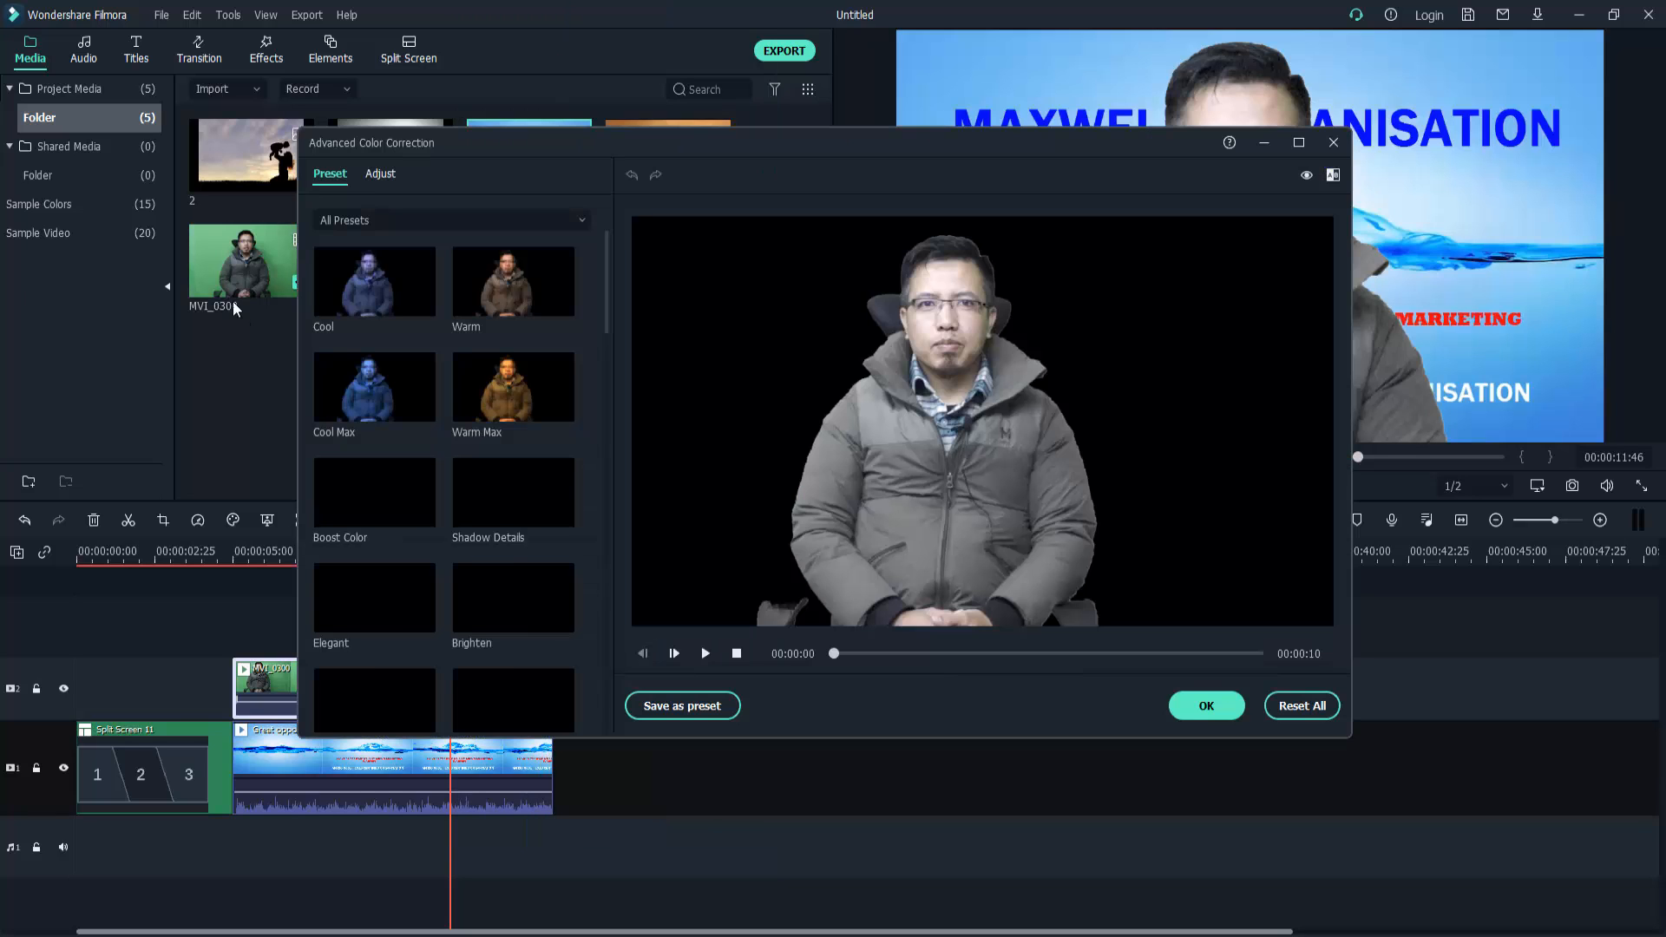
drag(615, 142, 469, 50)
Try the Lomo, TV, Far East, Jungle, Vignette 2 and Vignette Classic color presets on the clip
drag(457, 214, 471, 367)
click(373, 284)
click(217, 291)
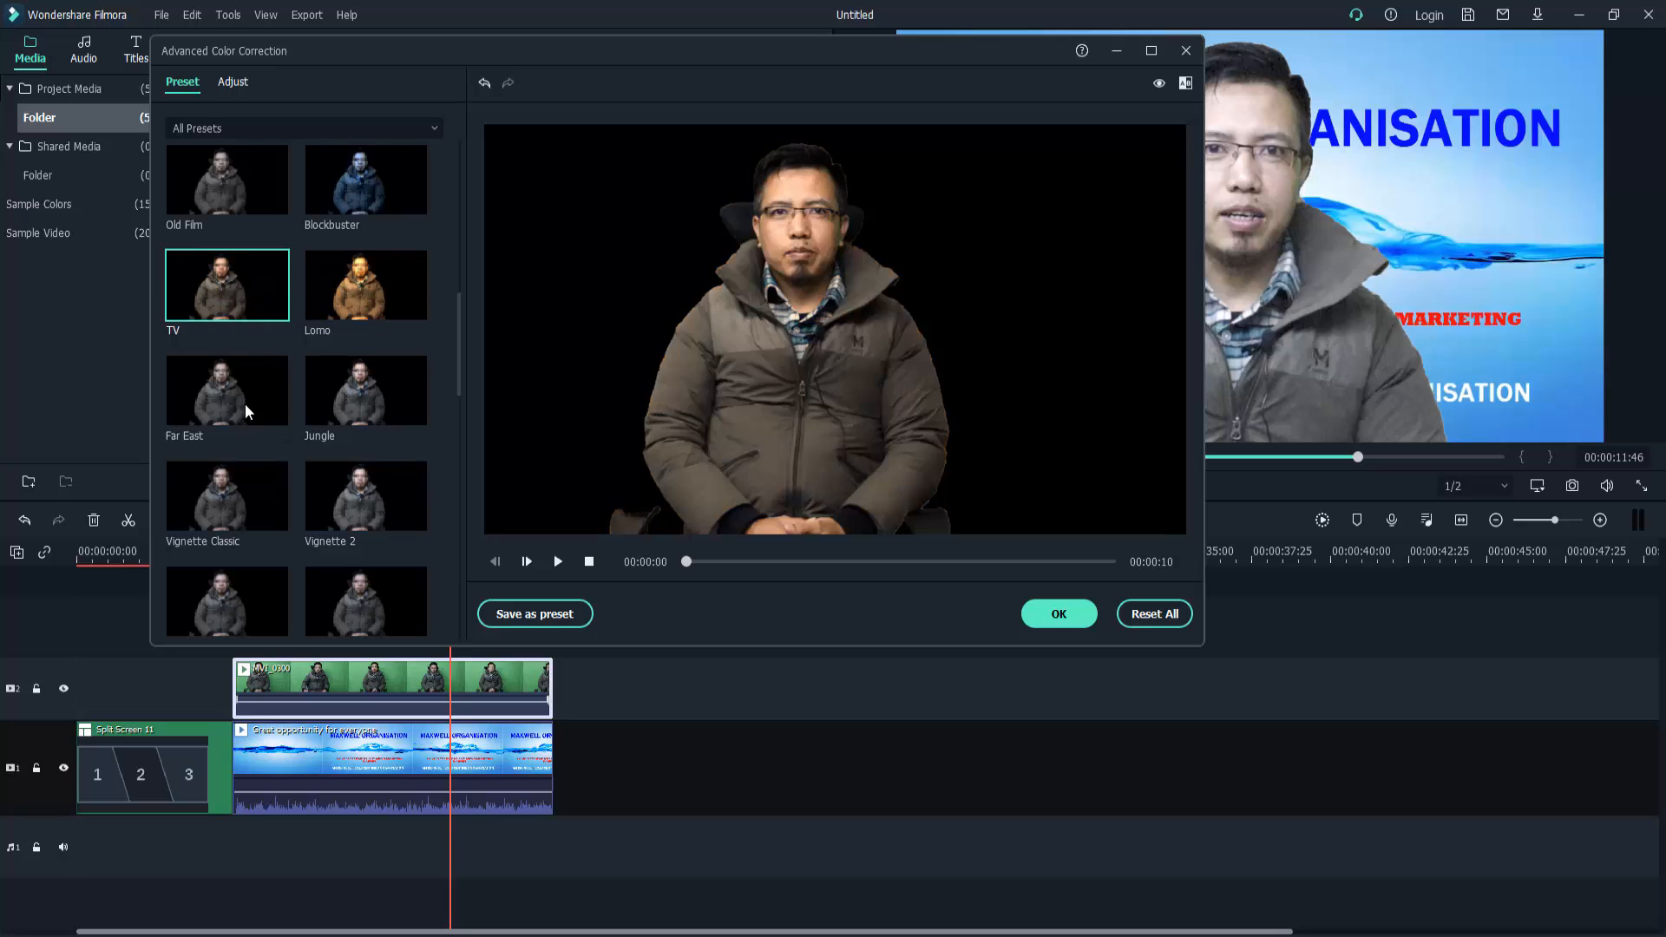
click(244, 403)
click(320, 403)
click(340, 500)
click(237, 508)
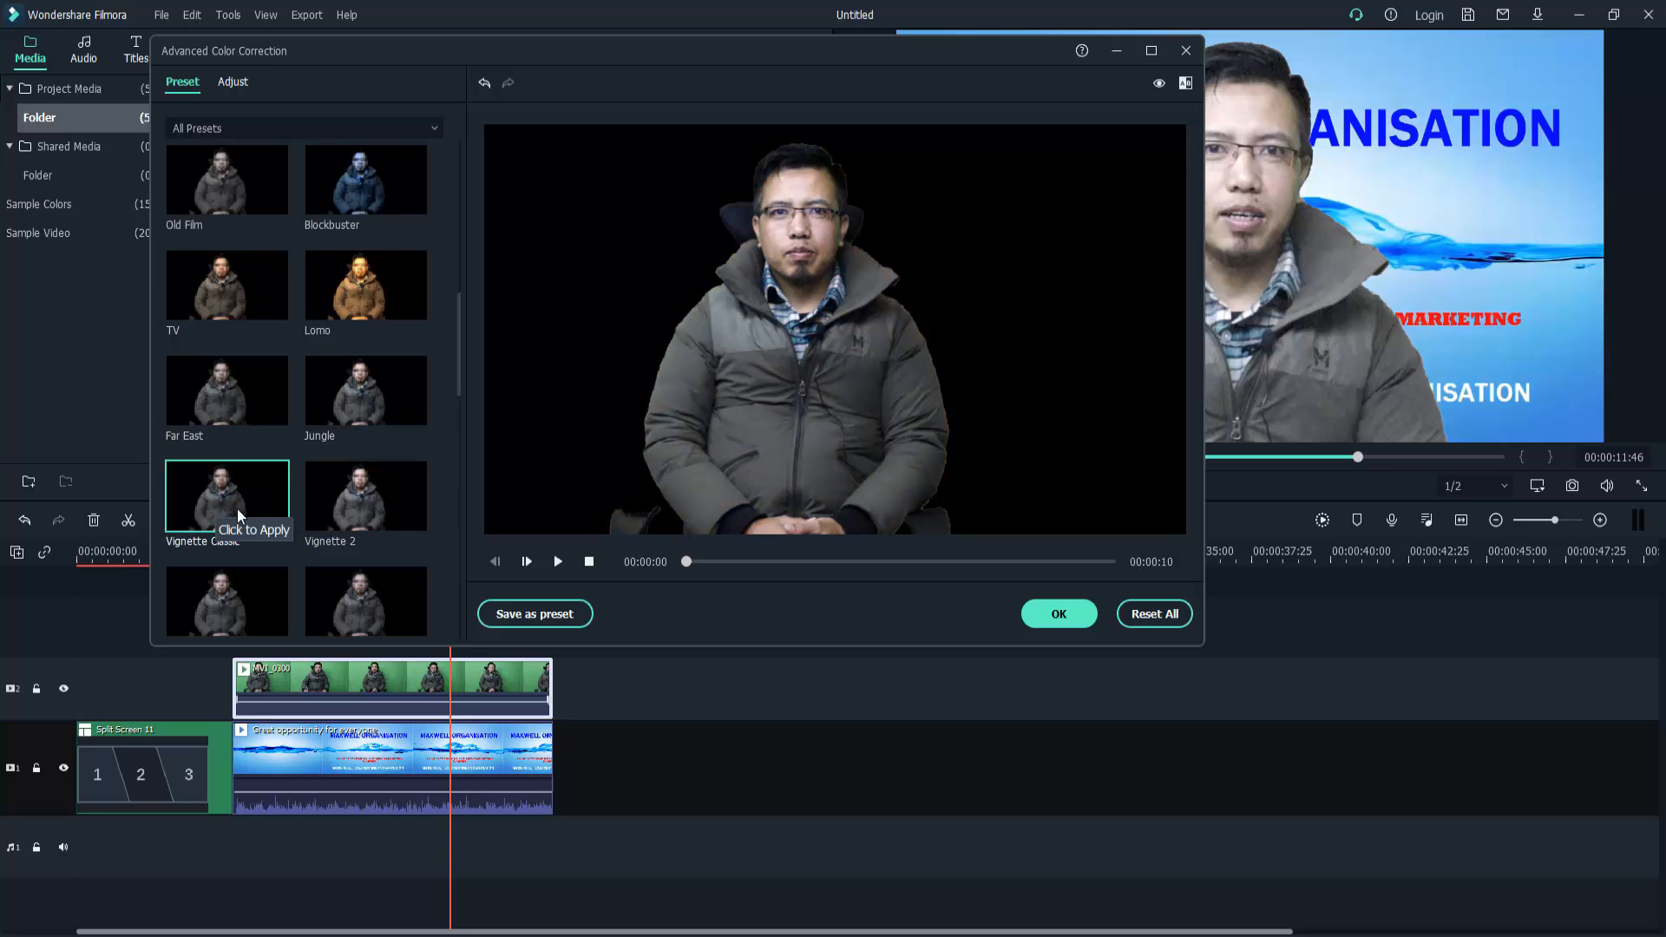
Apply the Blockbuster color preset to the MVI_0300 clip and check the composite at 00:00:11:13
scroll(332, 444, up, 3)
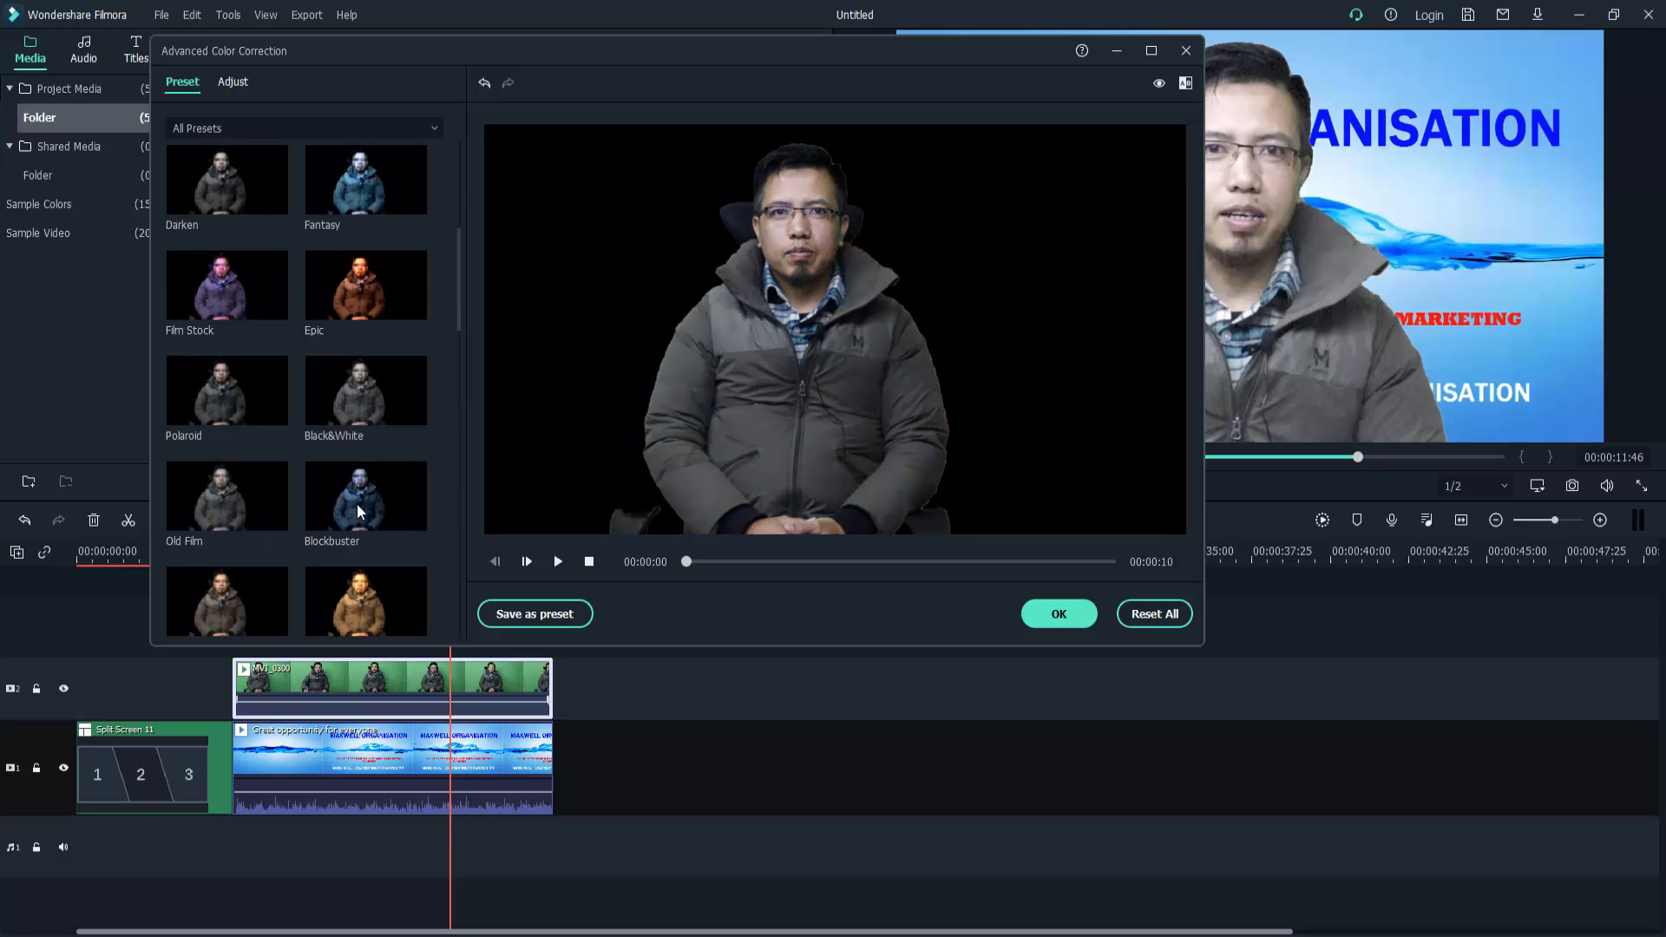
click(385, 503)
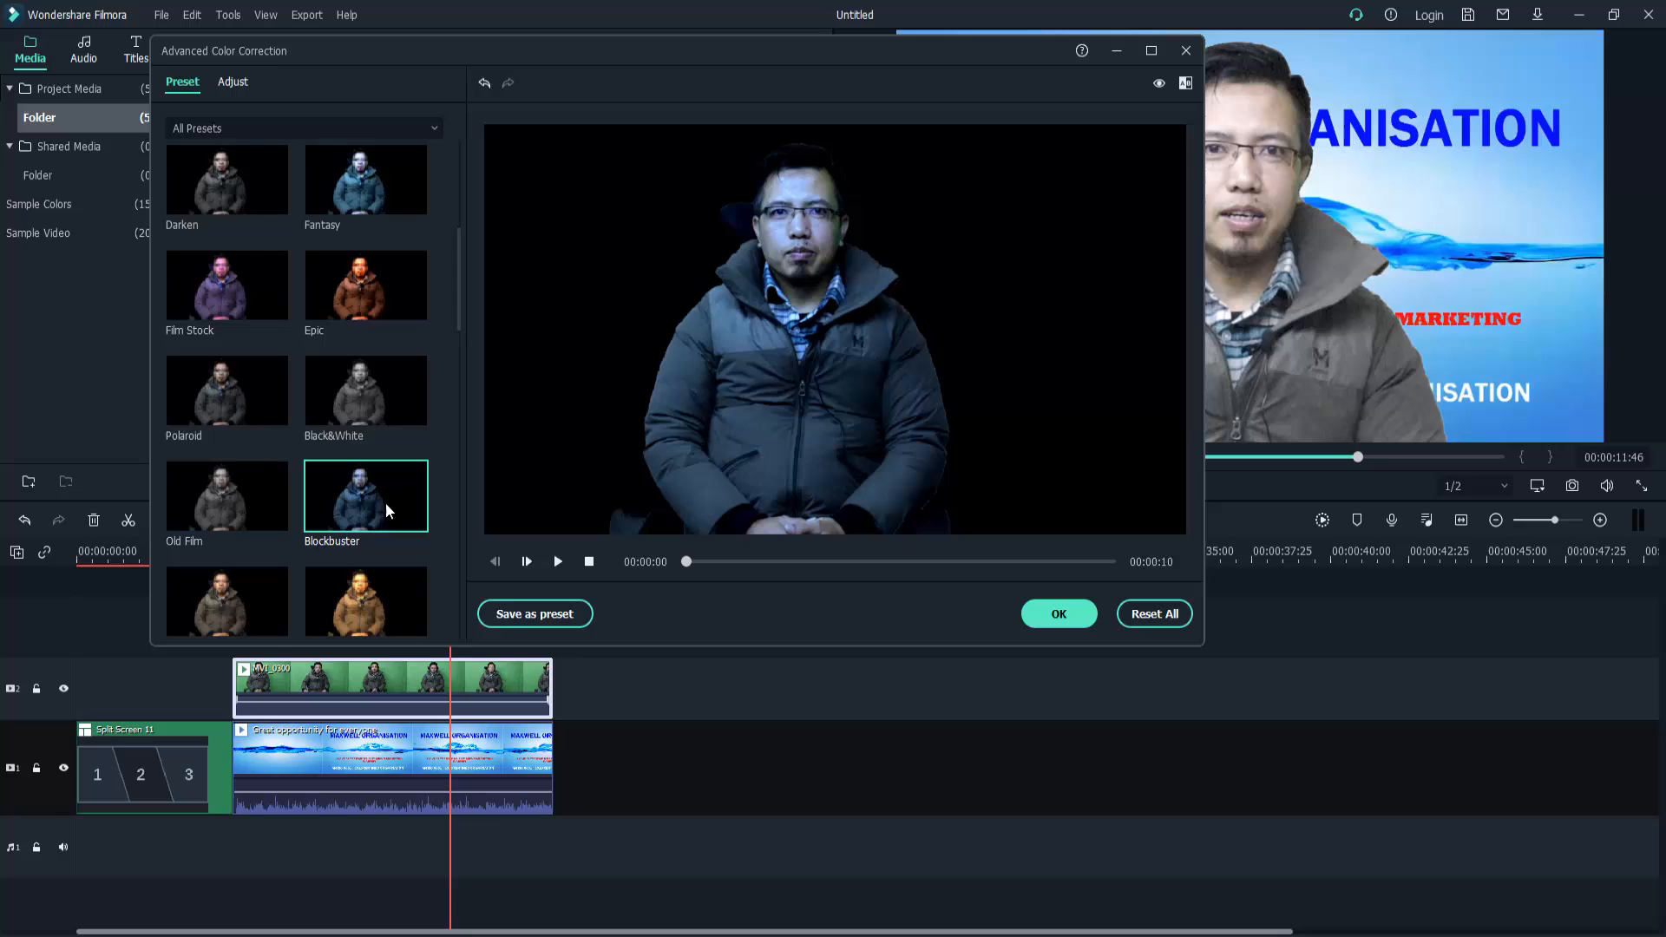
click(1030, 616)
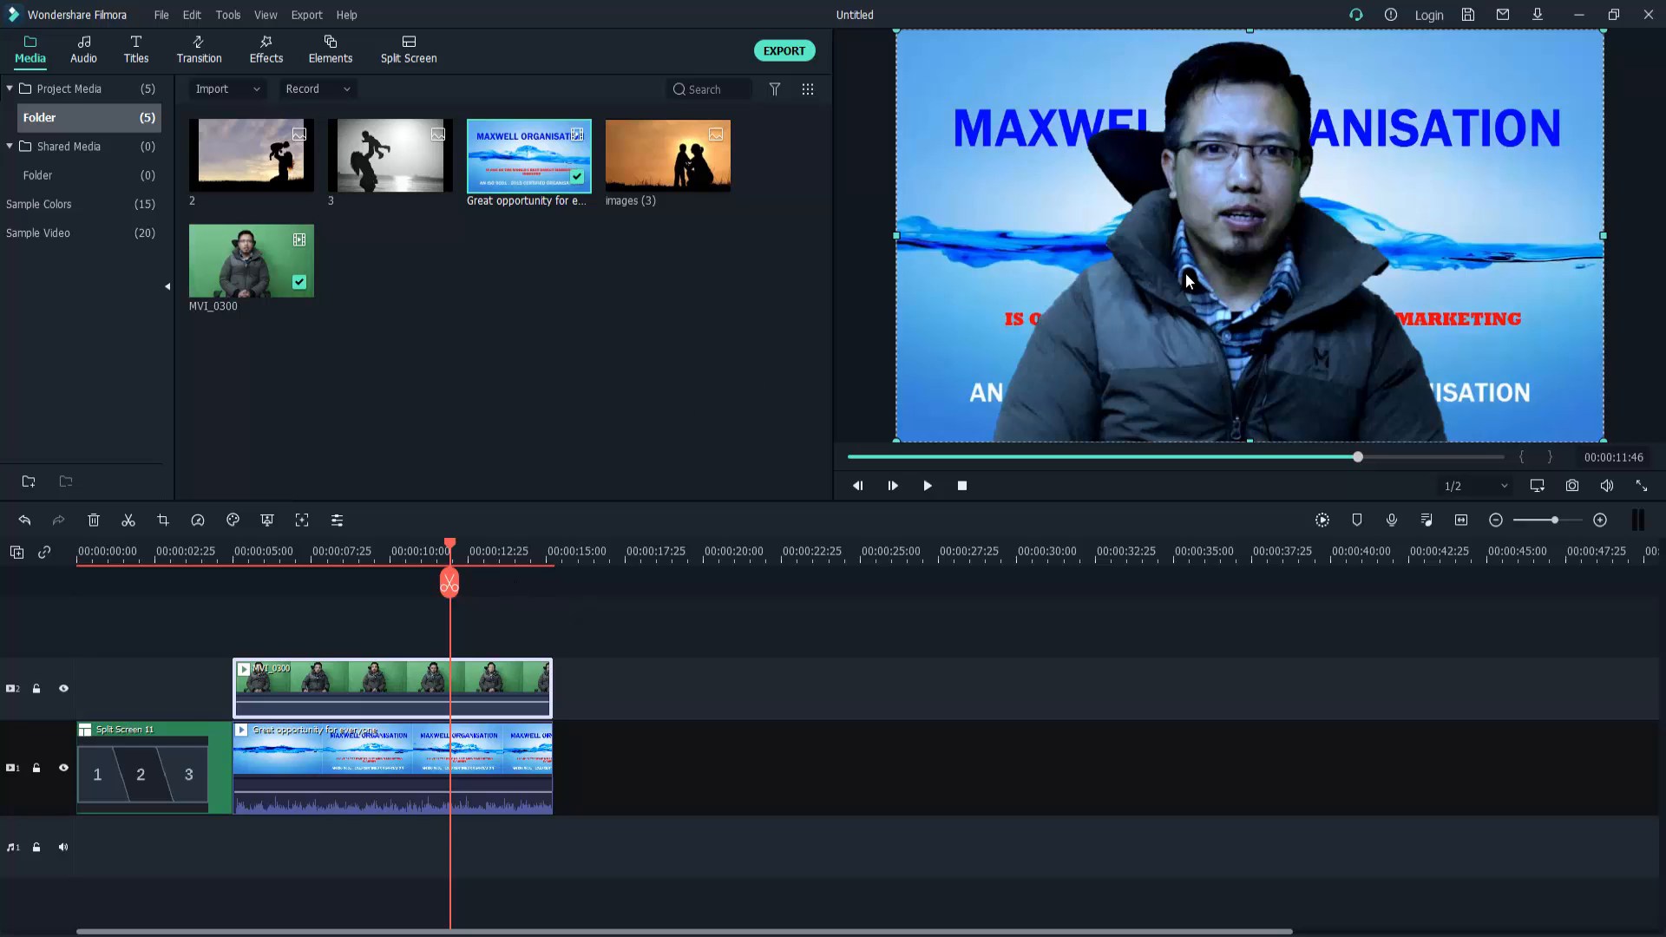
mouse_move(449, 547)
mouse_down()
mouse_move(383, 547)
mouse_move(430, 552)
mouse_up()
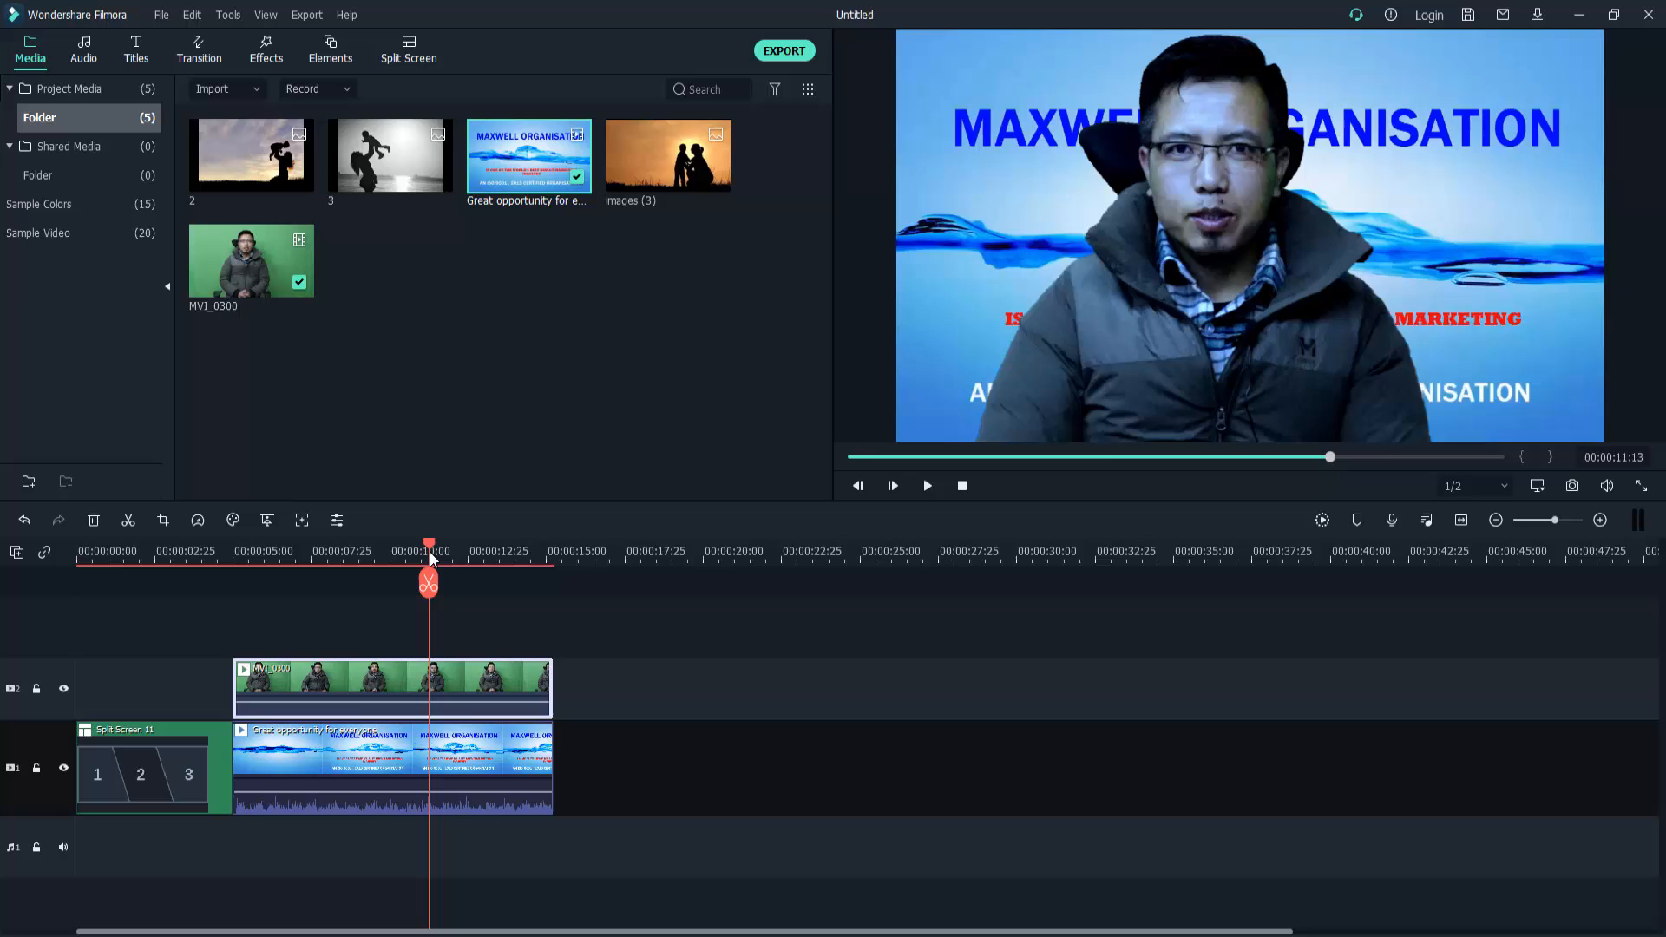
In the clip's advanced color correction adjustments, set the white balance temperature to about -13.60 and tint to about 2.37
right_click(486, 687)
click(533, 584)
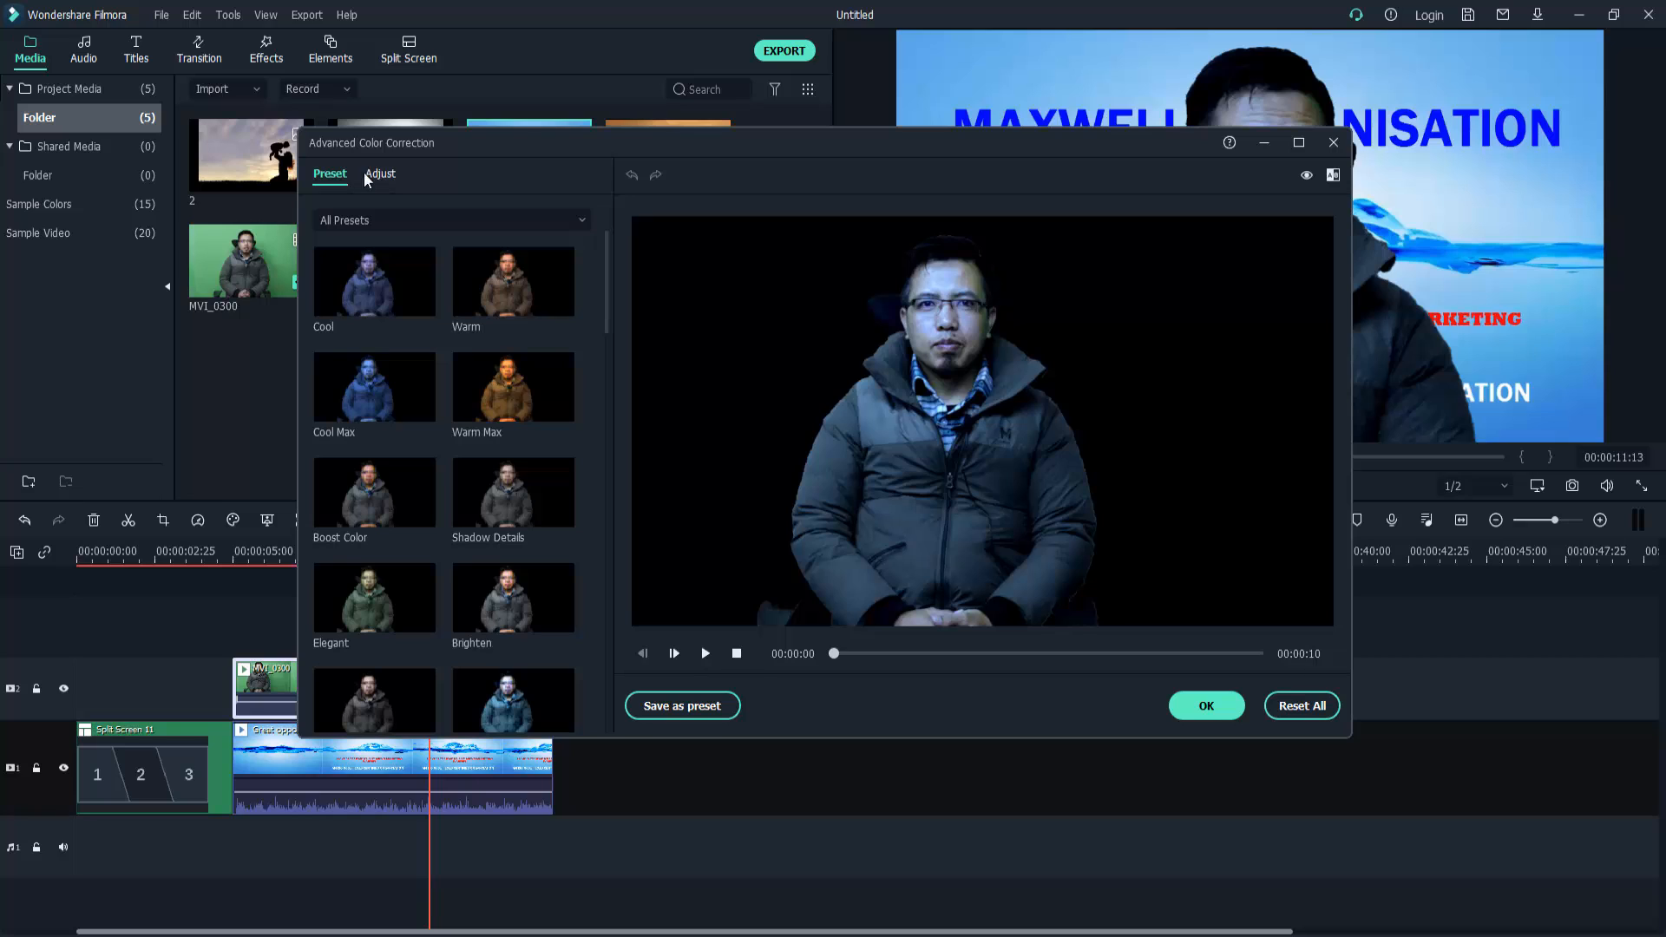
click(383, 174)
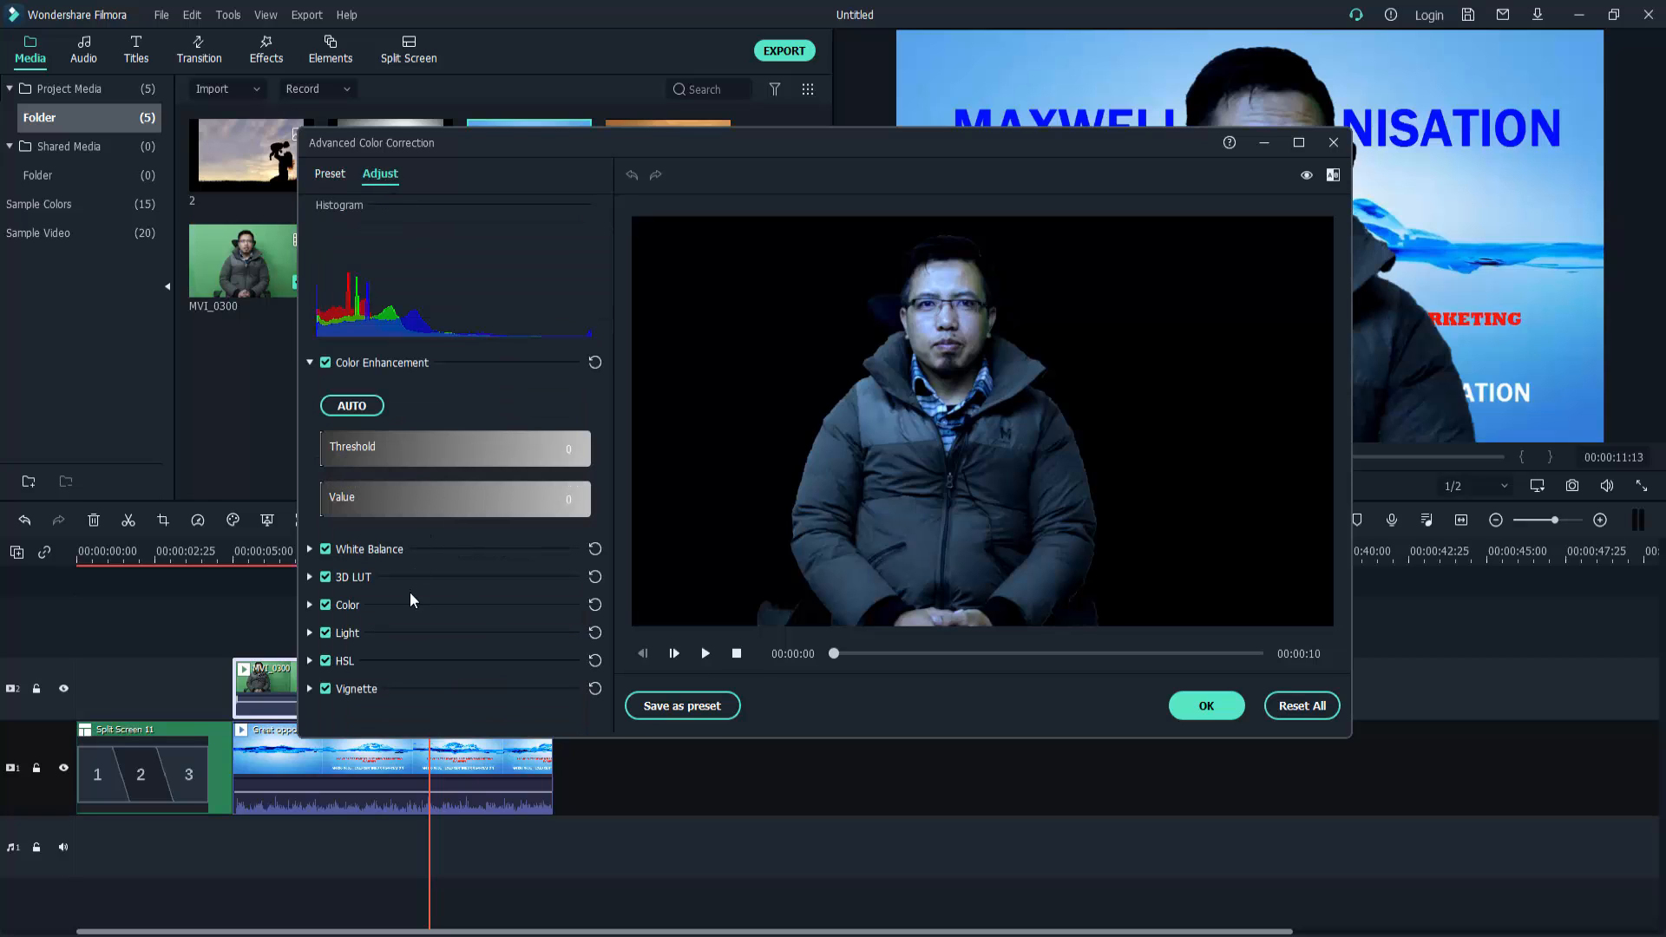
click(310, 549)
scroll(444, 476, down, 3)
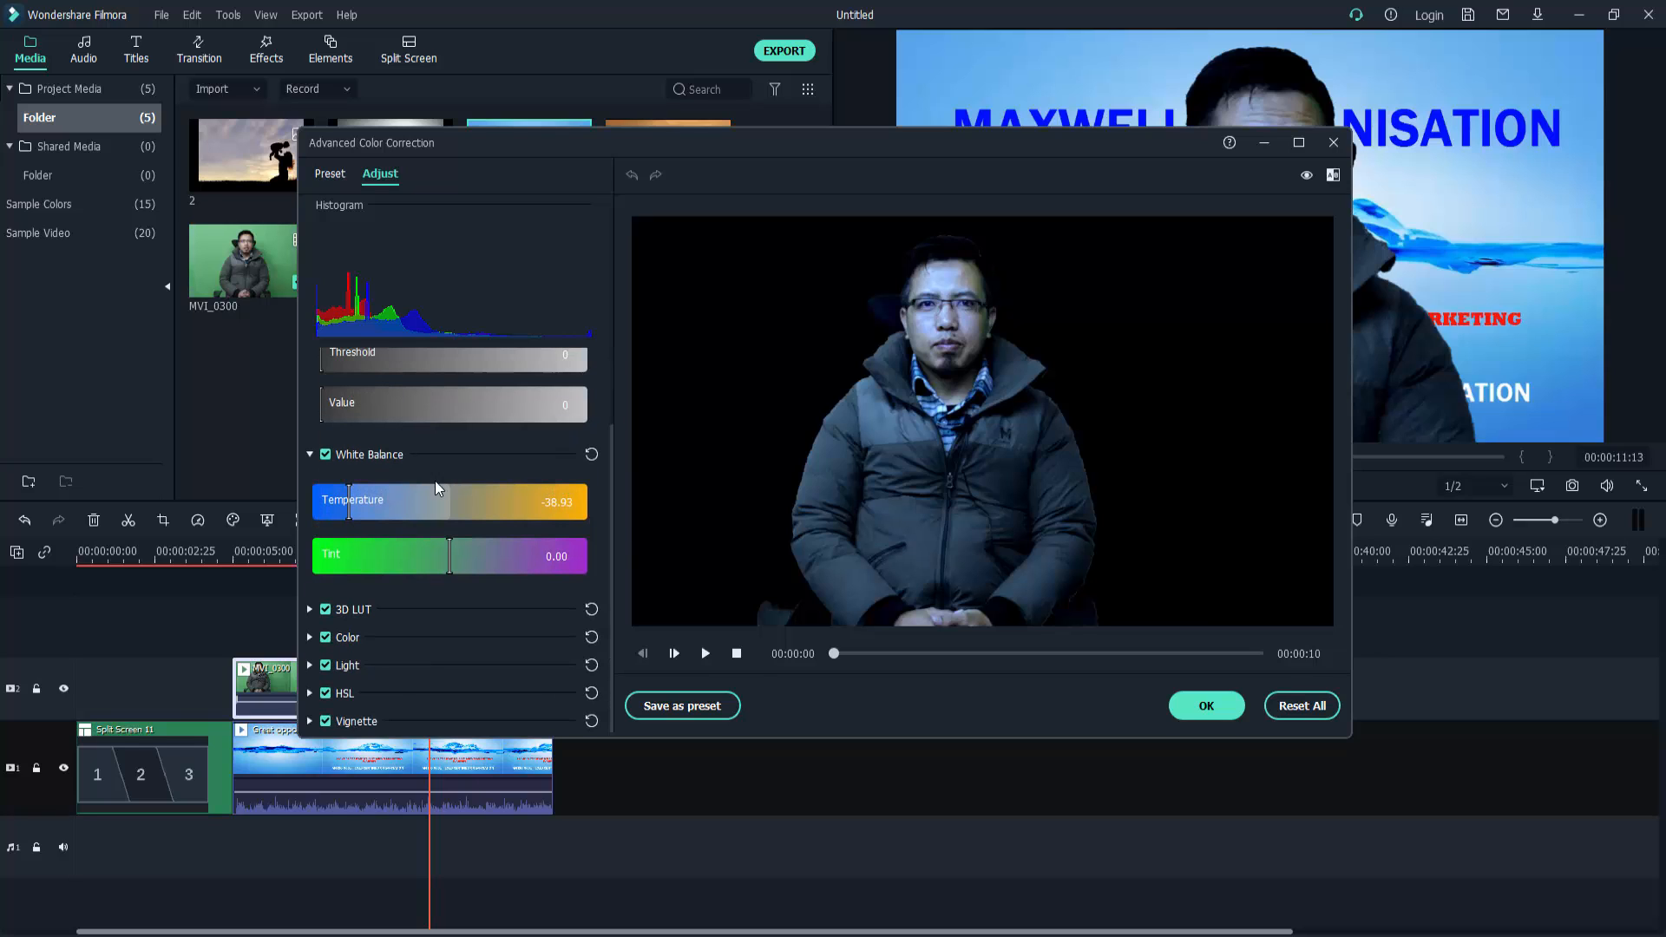
click(310, 609)
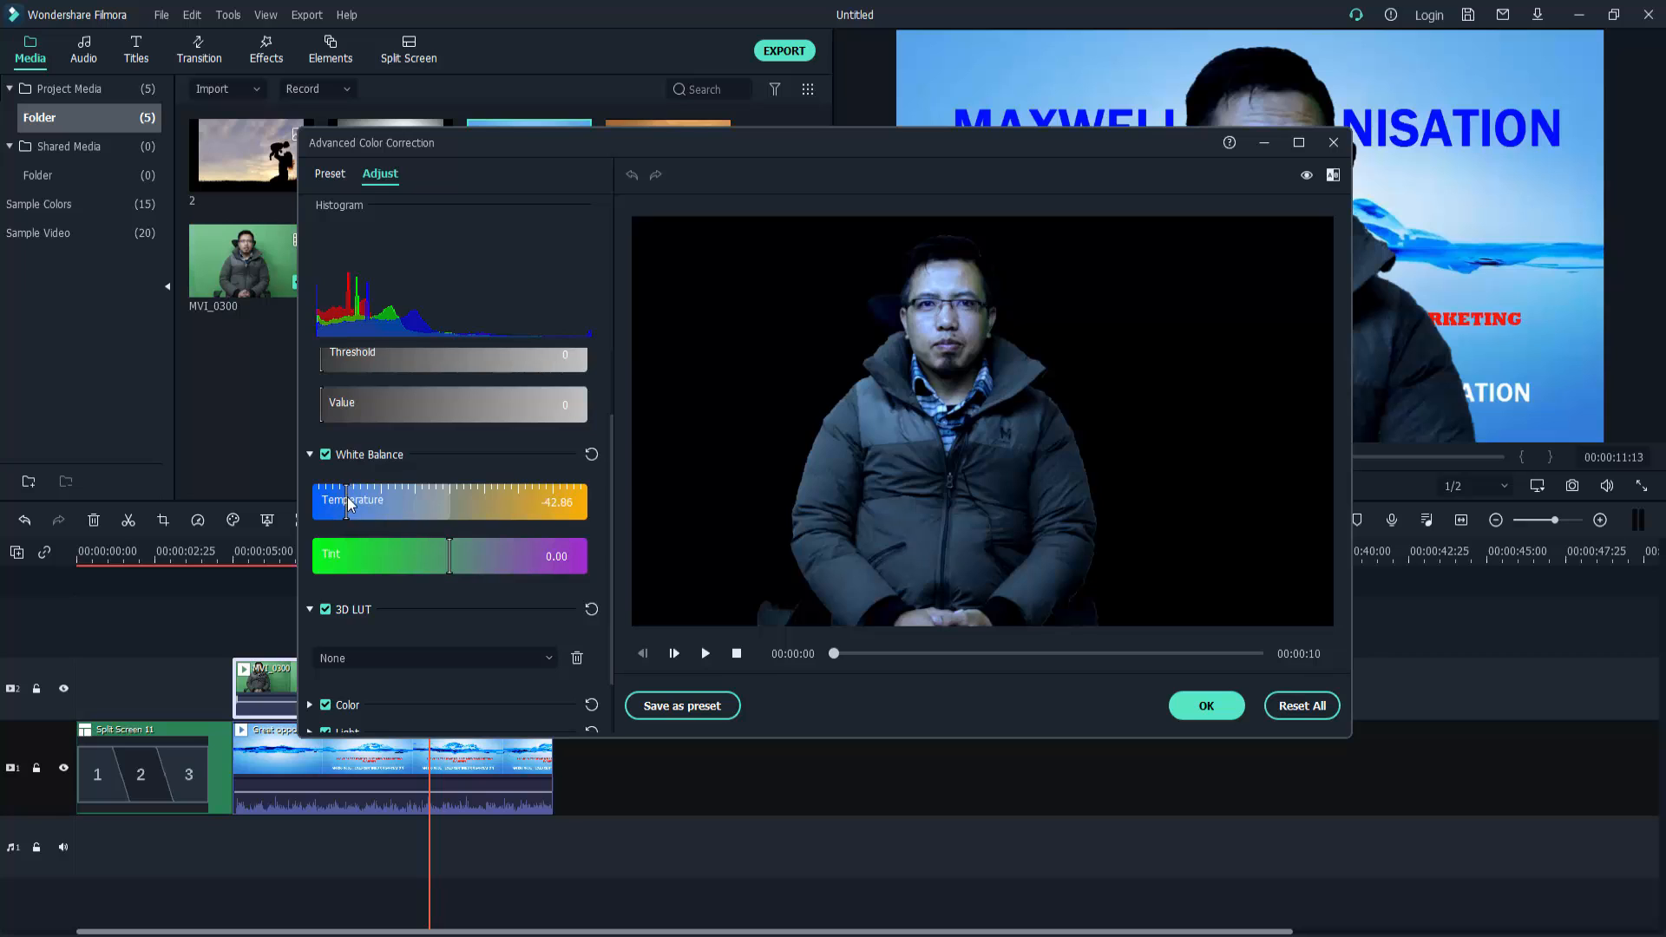
mouse_move(347, 497)
mouse_down()
mouse_move(448, 507)
mouse_move(387, 514)
mouse_move(566, 509)
mouse_move(345, 514)
mouse_up()
drag(450, 559, 490, 564)
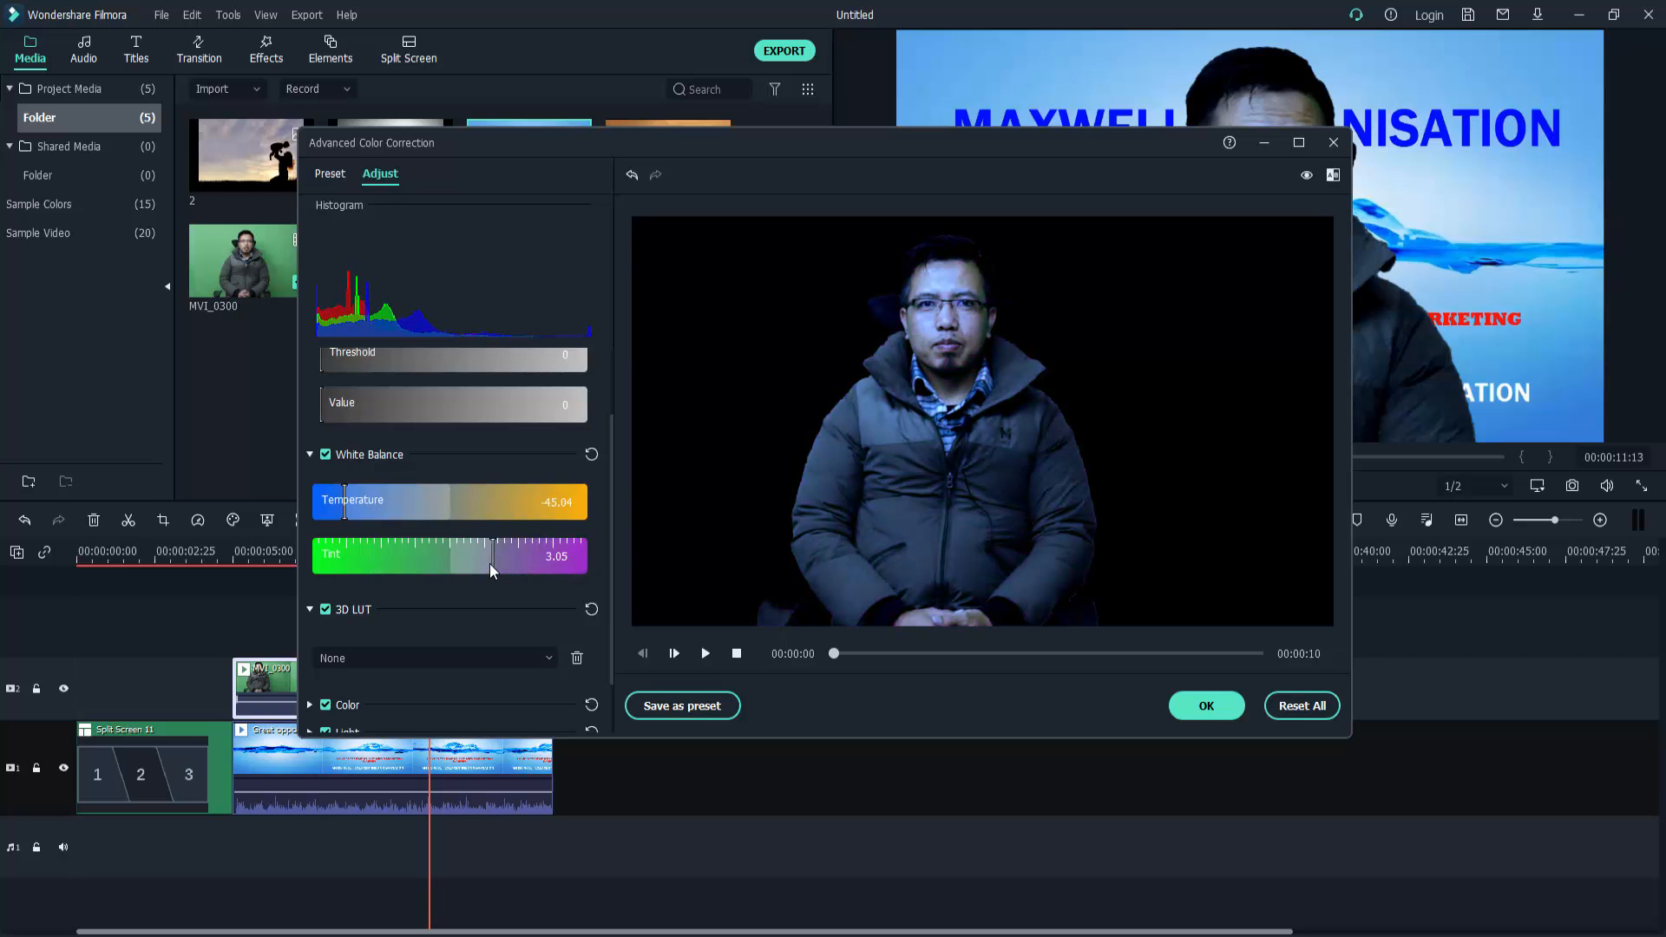
drag(342, 504, 378, 508)
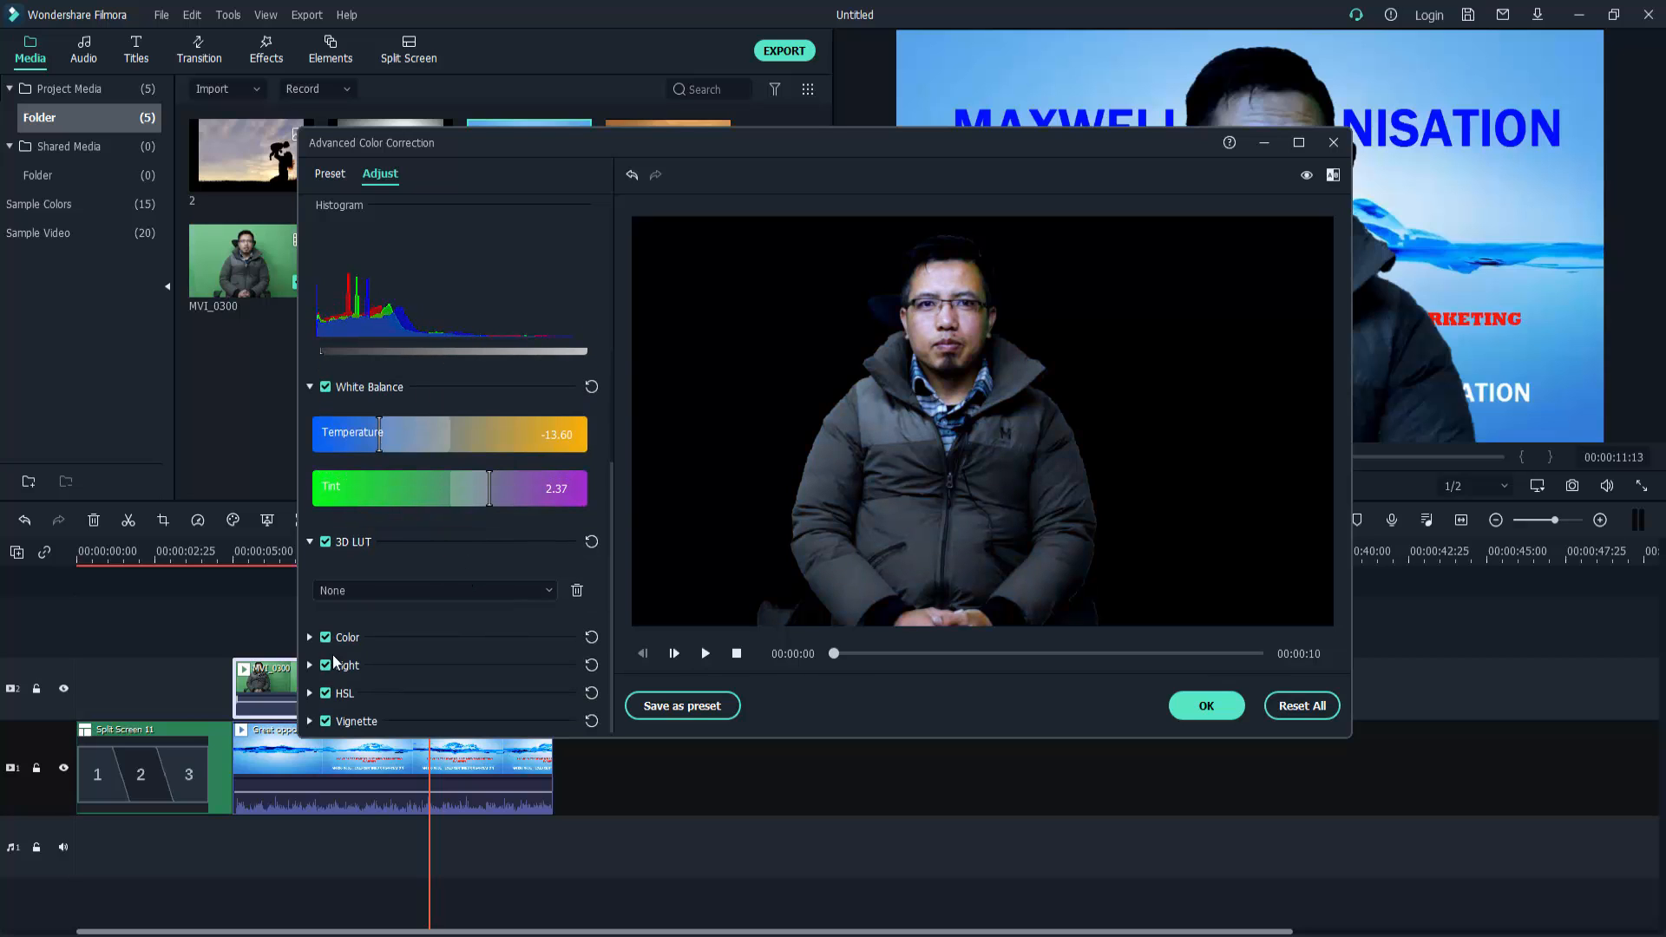
Adjust the clip's color to exposure 16, brightness 17, contrast 35, vibrance -40 and saturation 29
click(309, 637)
scroll(445, 599, down, 3)
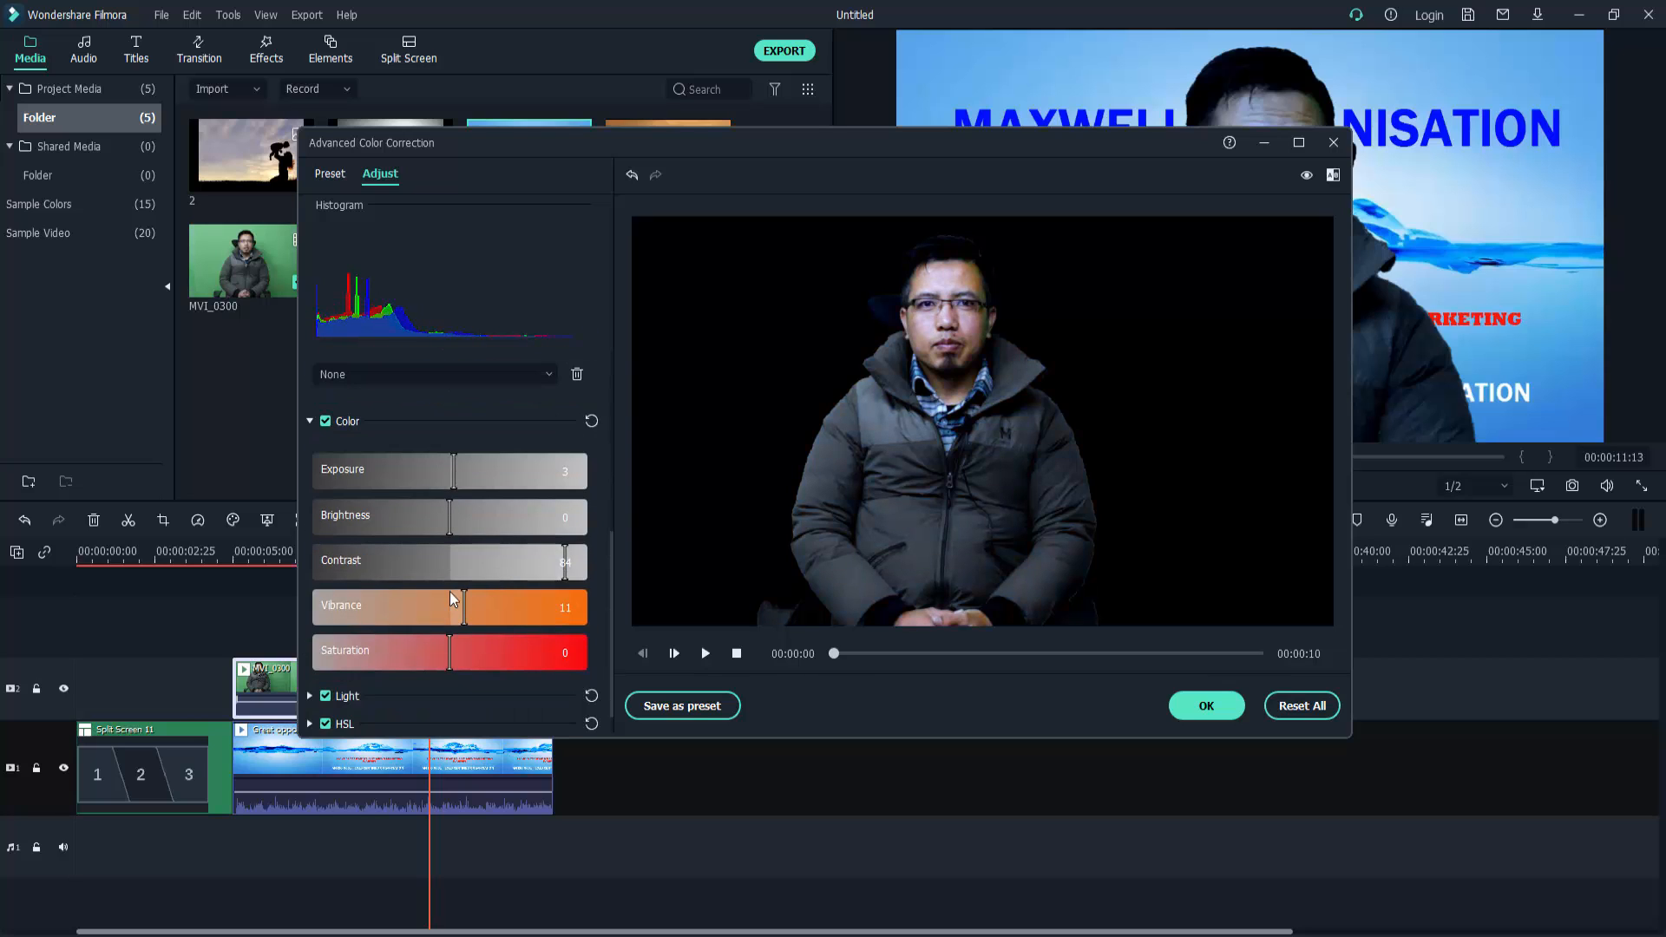
drag(451, 476, 492, 653)
scroll(488, 580, down, 1)
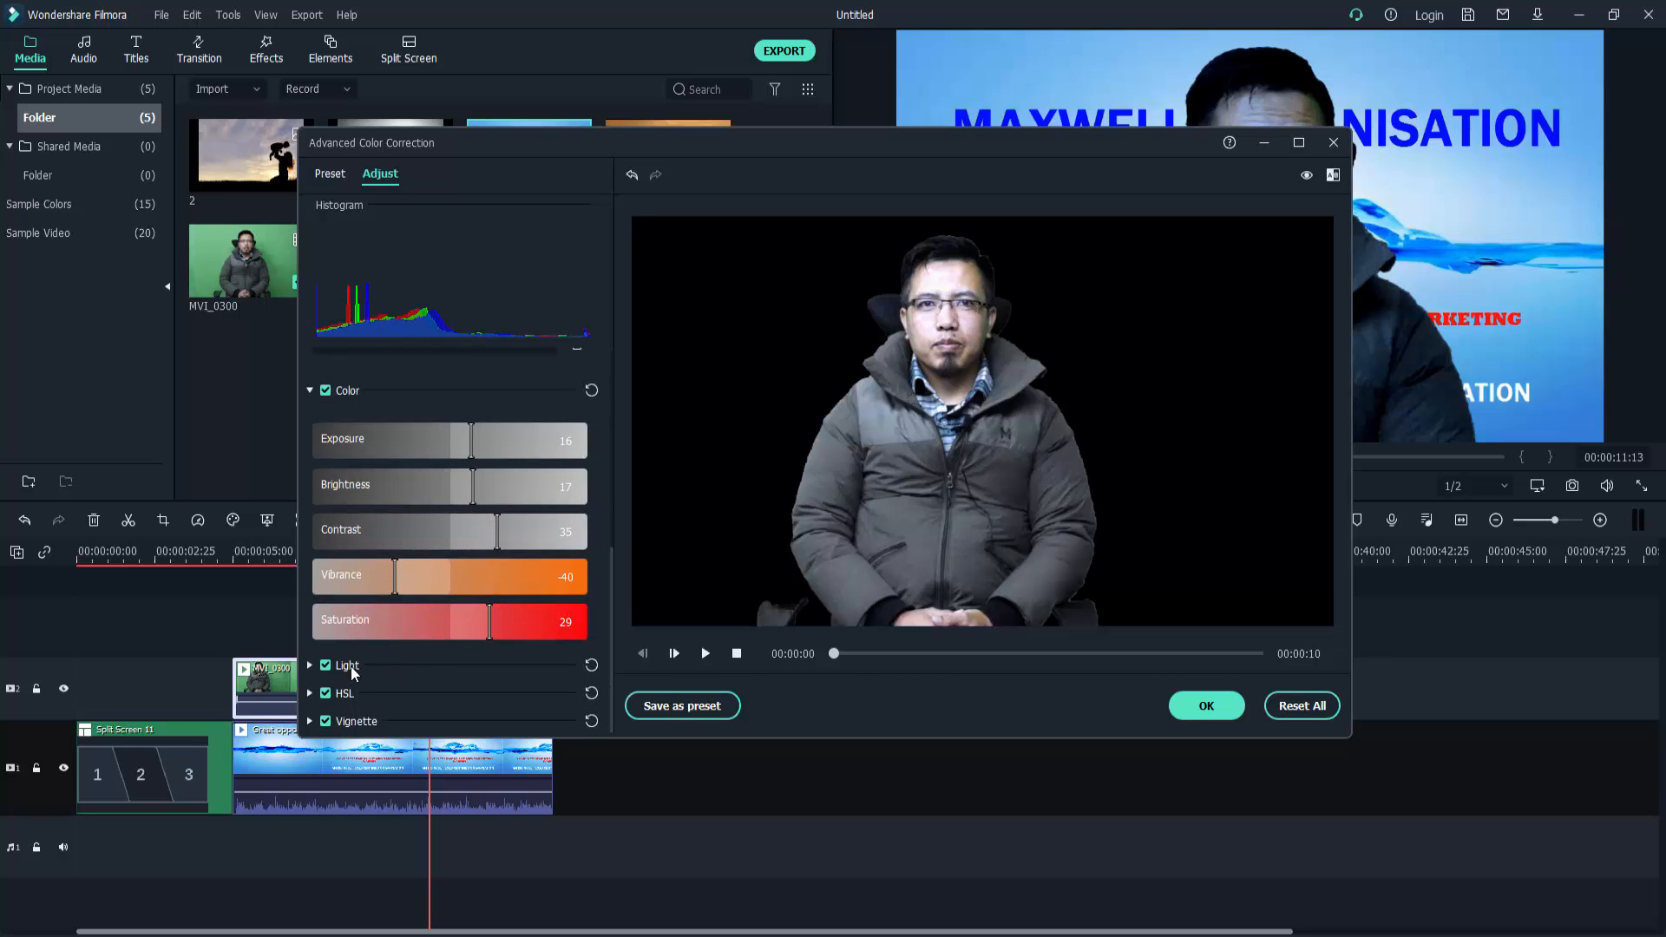
Set the clip's light highlights to 4 and shadows to 32, and apply the advanced color correction
click(310, 666)
scroll(483, 665, down, 3)
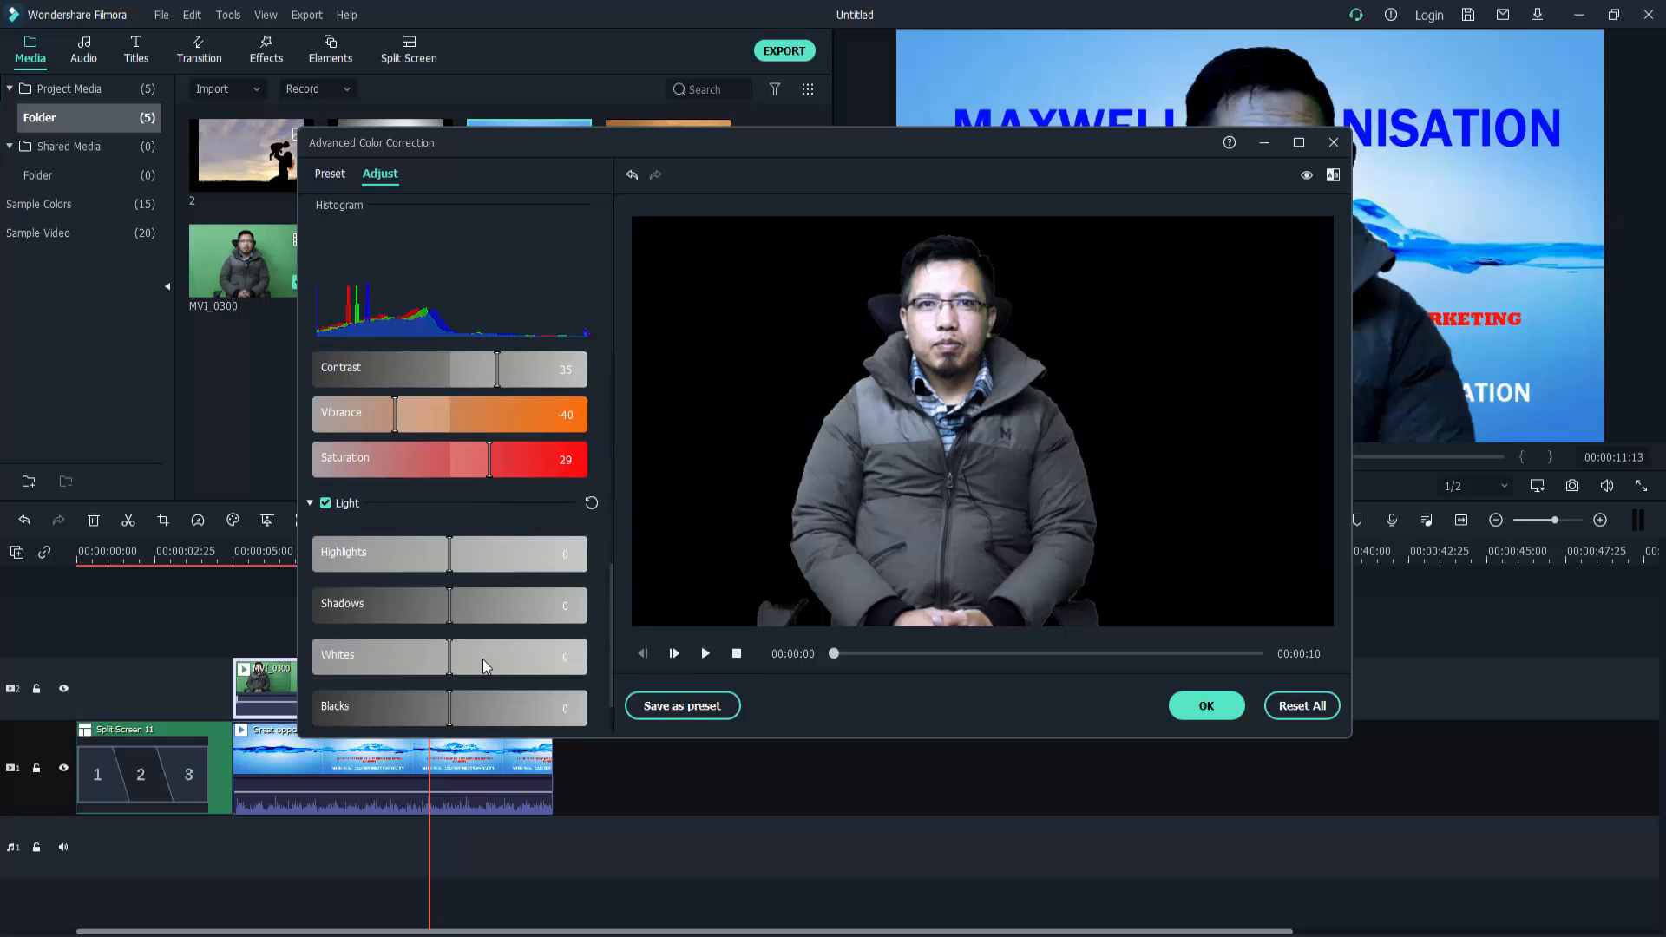
drag(448, 559, 493, 613)
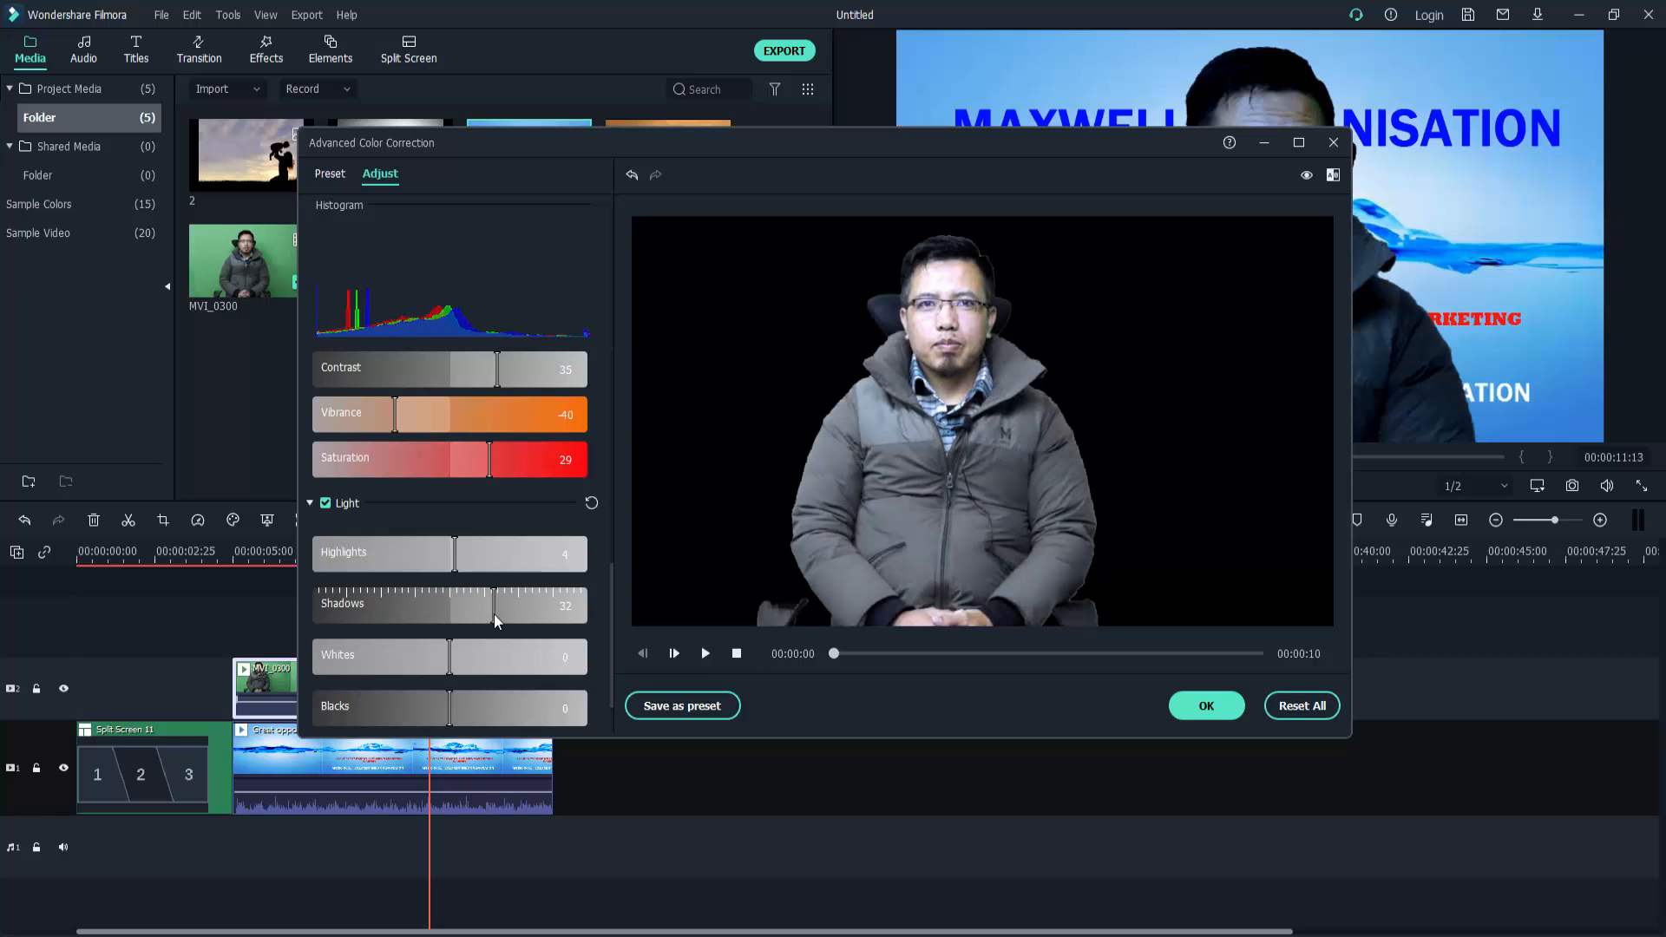
click(1221, 703)
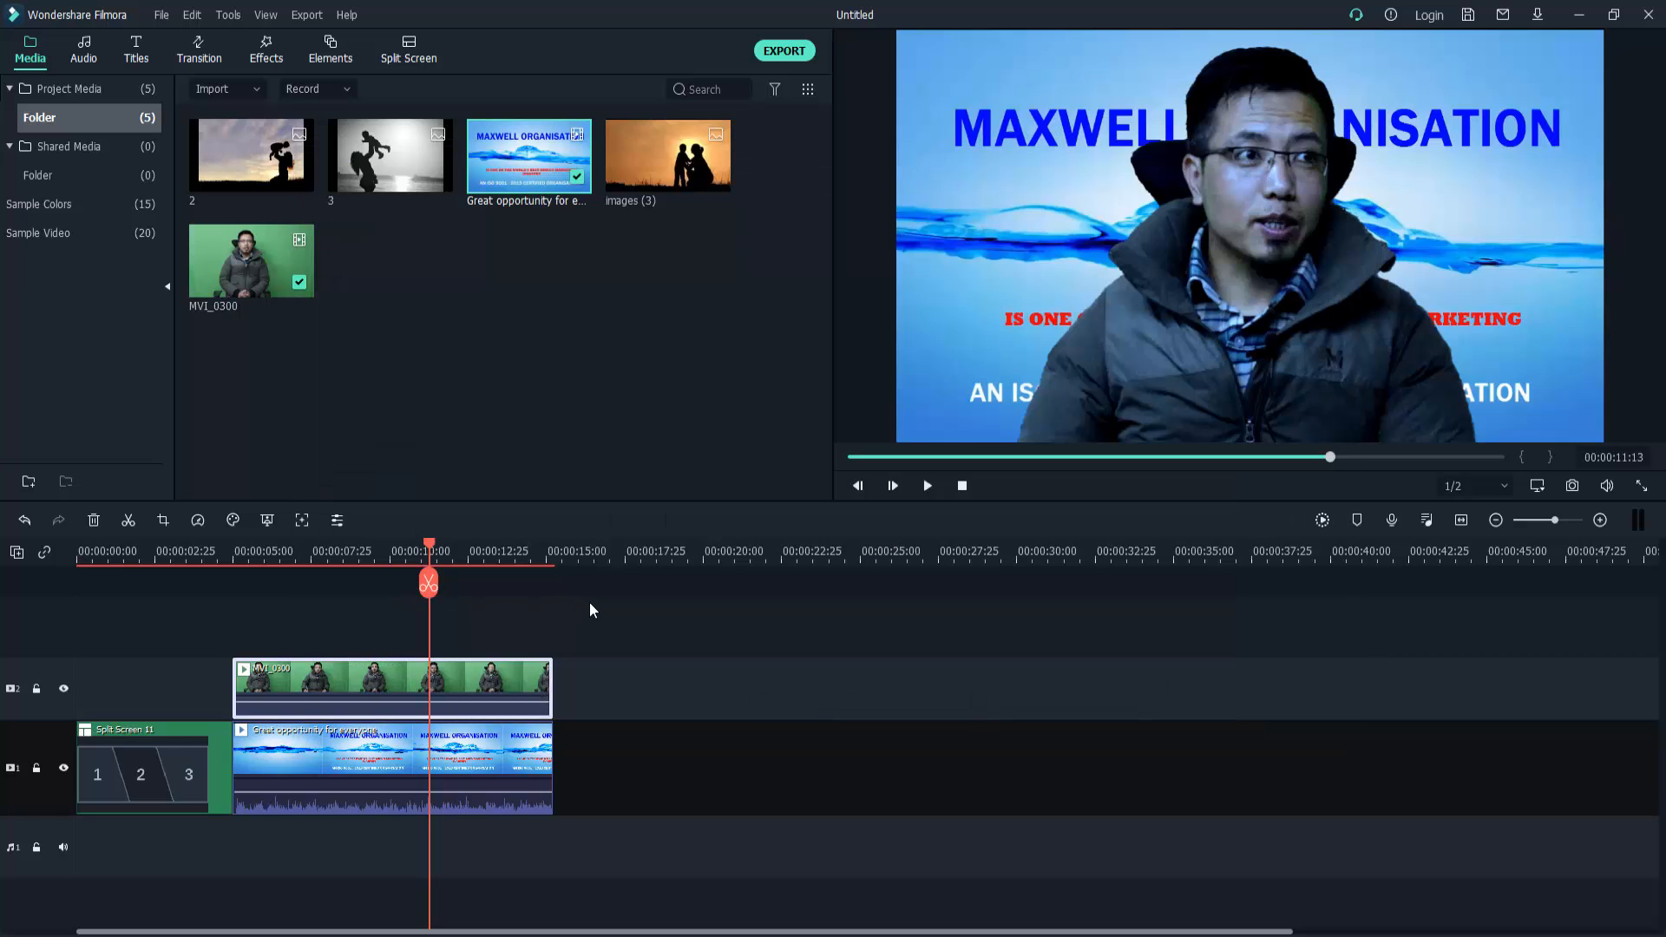
Scrub through the color-corrected composite and play it from 00:00:05:44
mouse_move(432, 540)
mouse_down()
mouse_move(345, 554)
mouse_move(444, 559)
mouse_up()
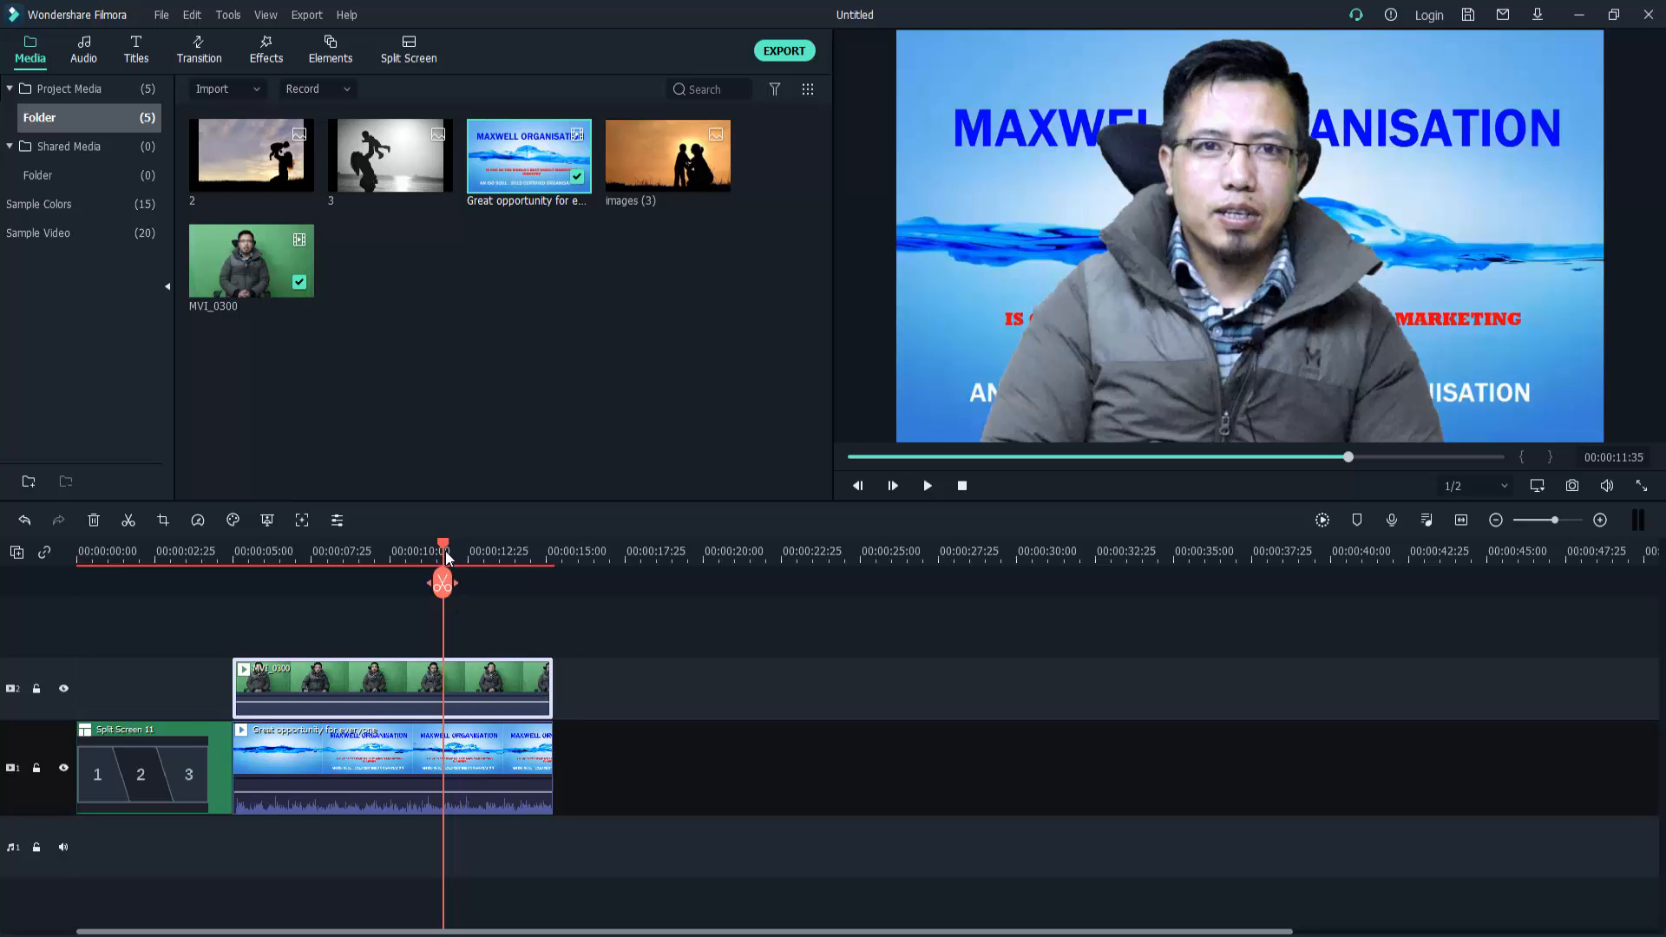
drag(444, 545, 262, 562)
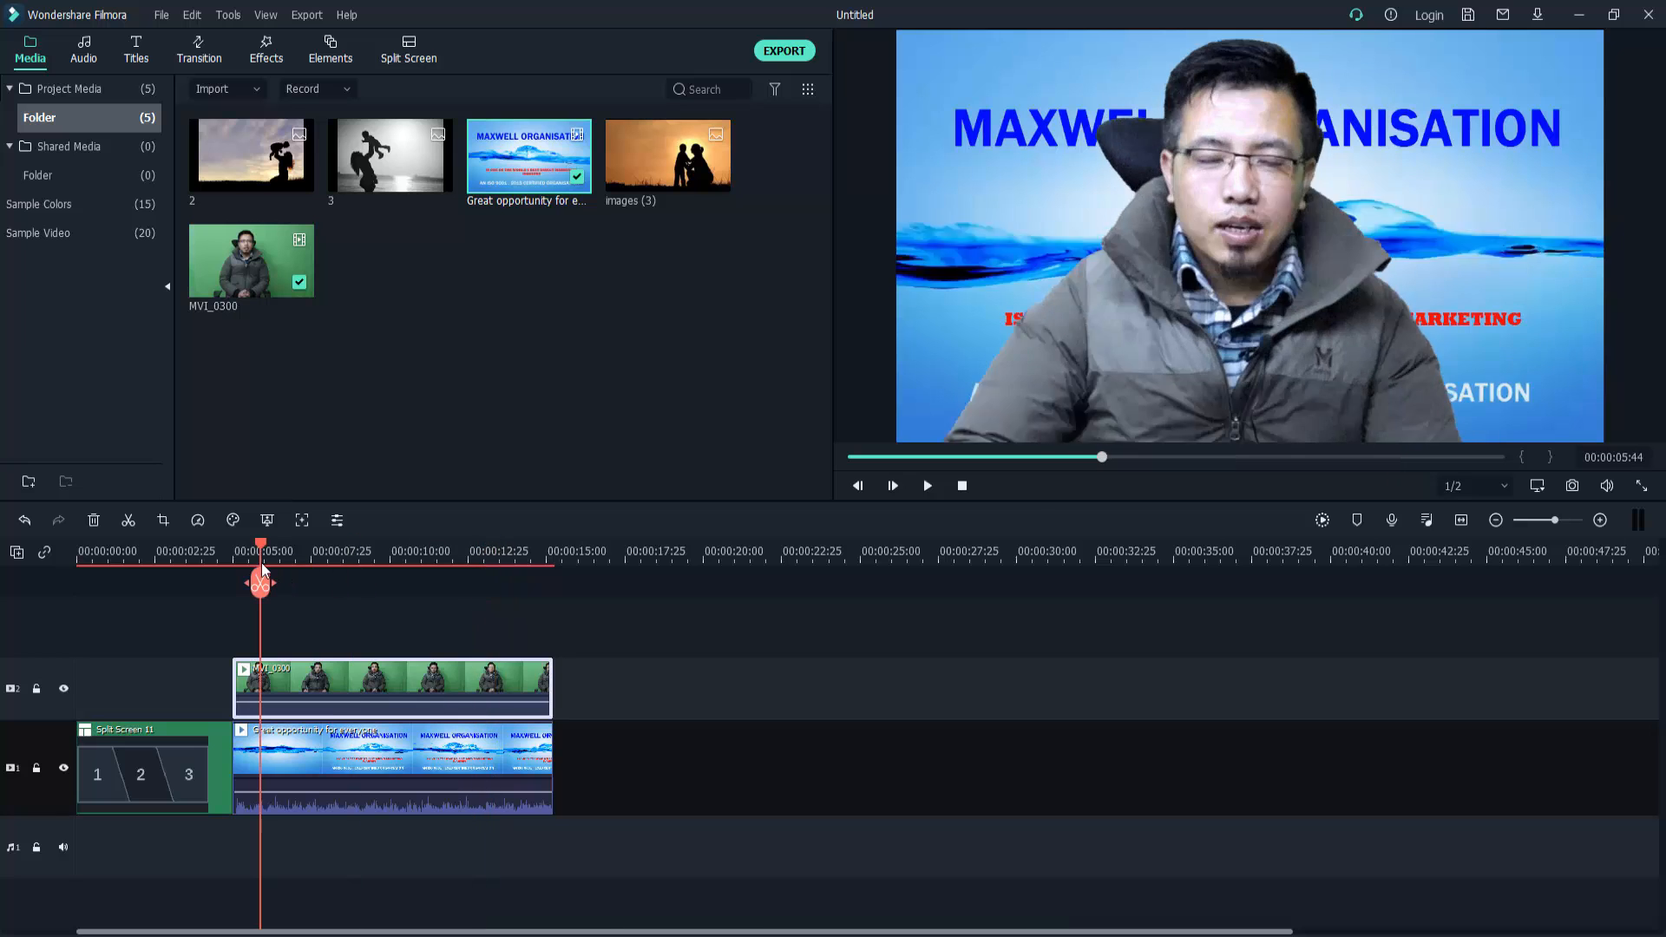
click(931, 493)
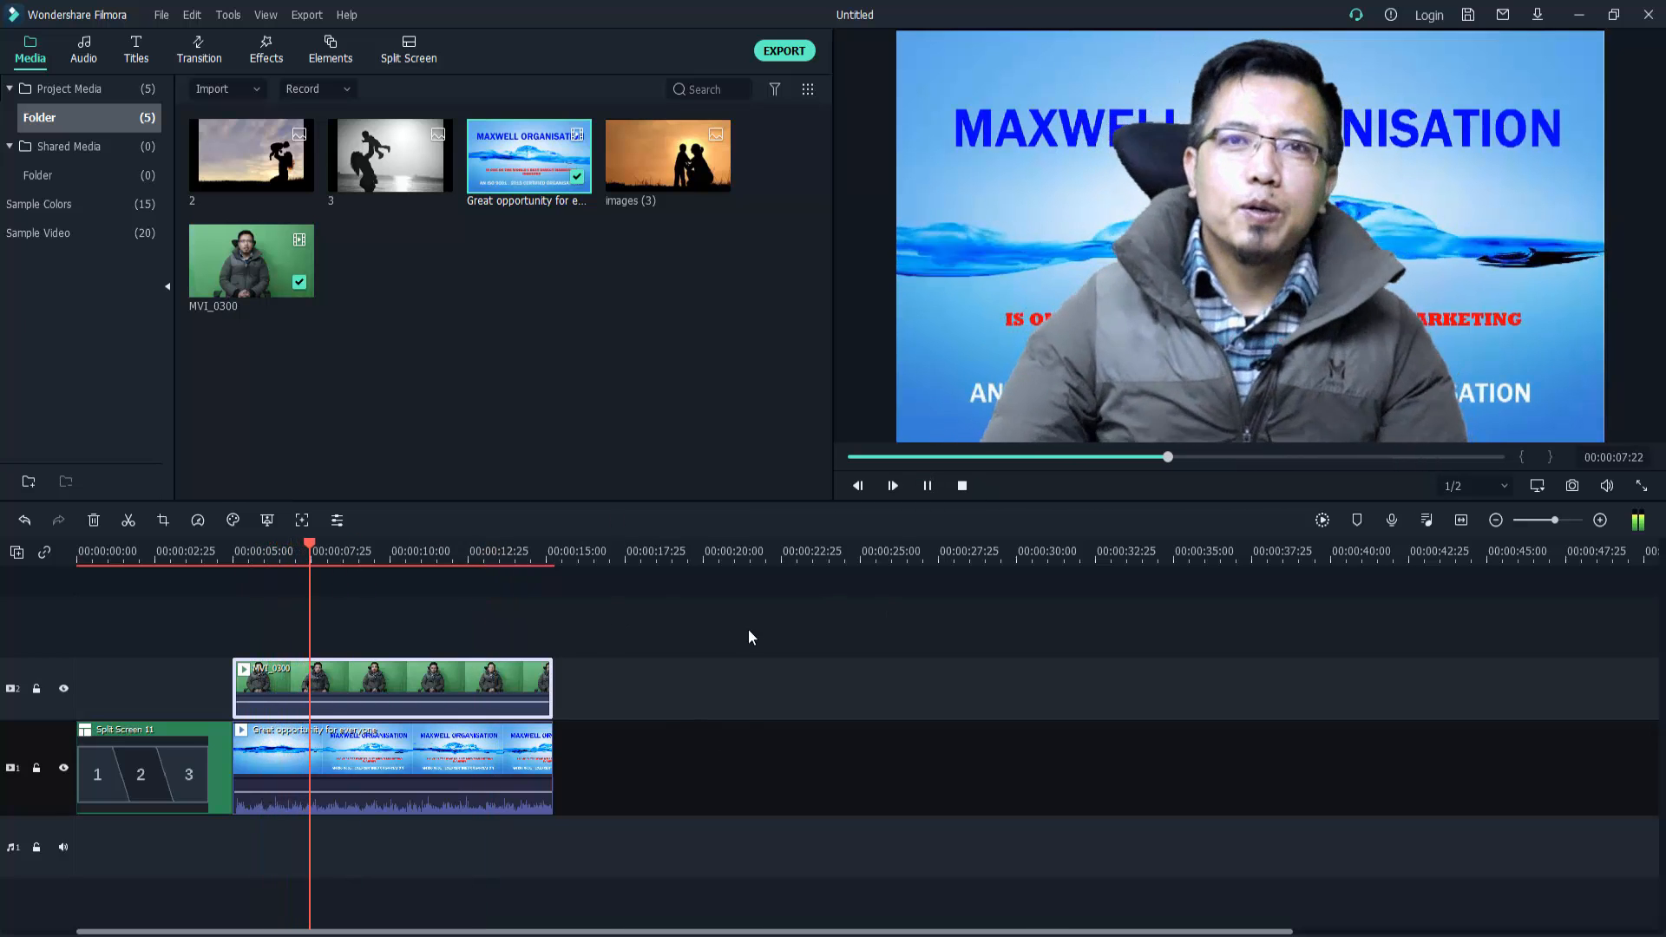
Pause the composite's playback and import the MVI_1049 video from the PROJECT (D:) drive into the project media
click(927, 486)
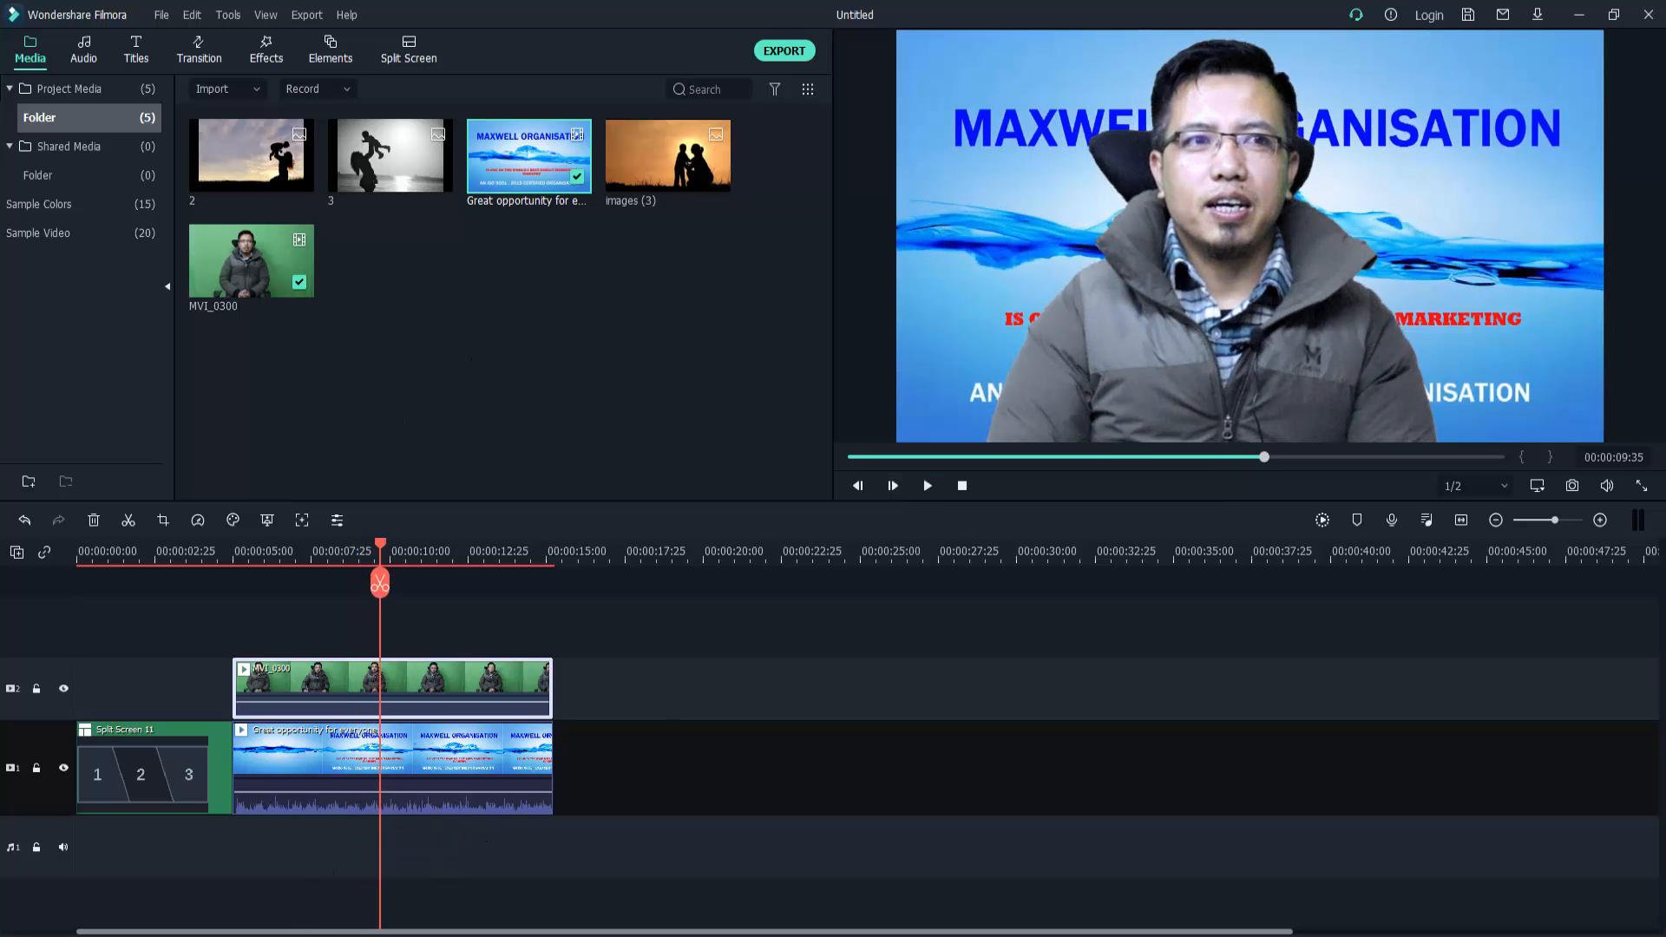
click(307, 933)
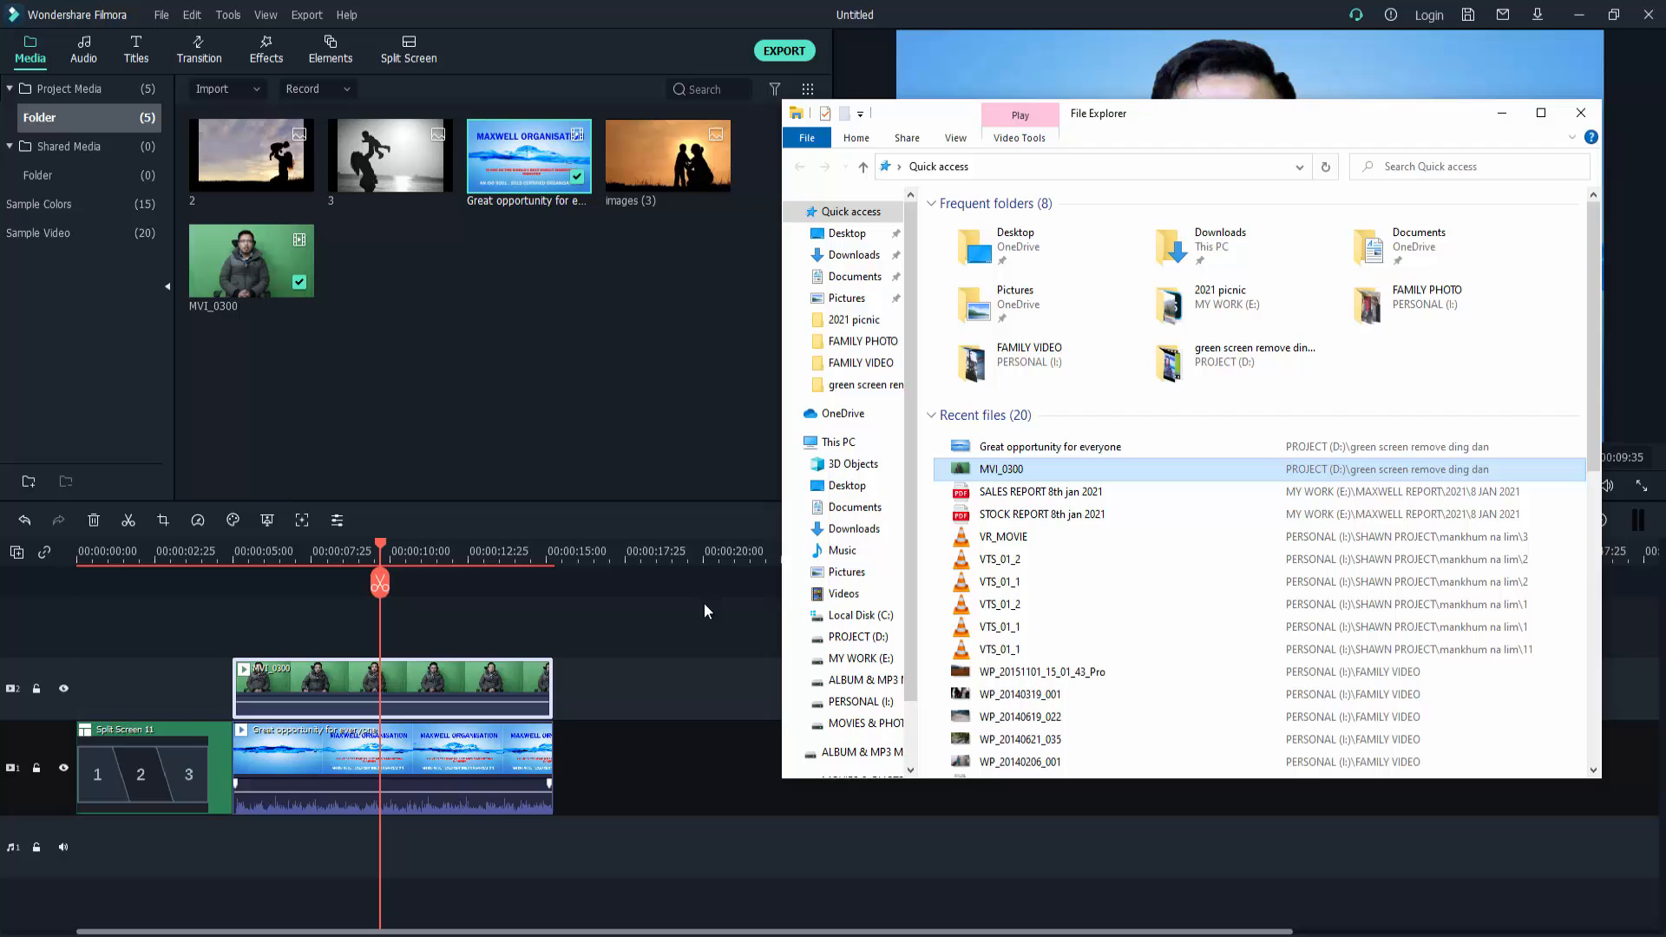
click(854, 640)
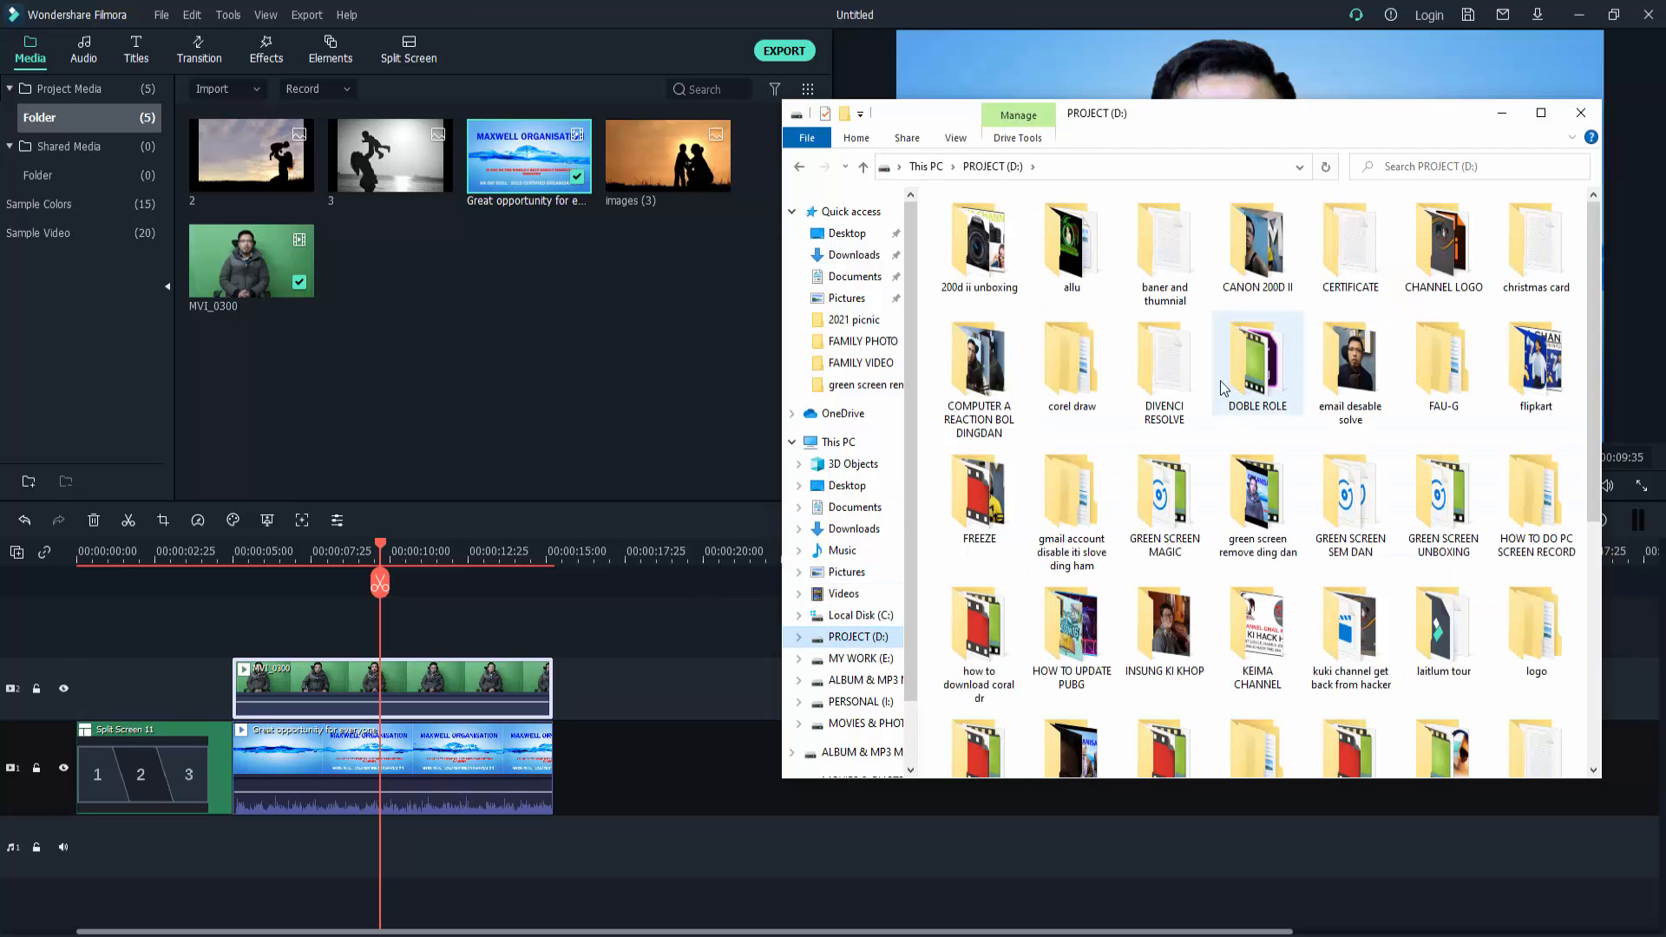
double_click(1229, 482)
drag(1198, 538, 538, 425)
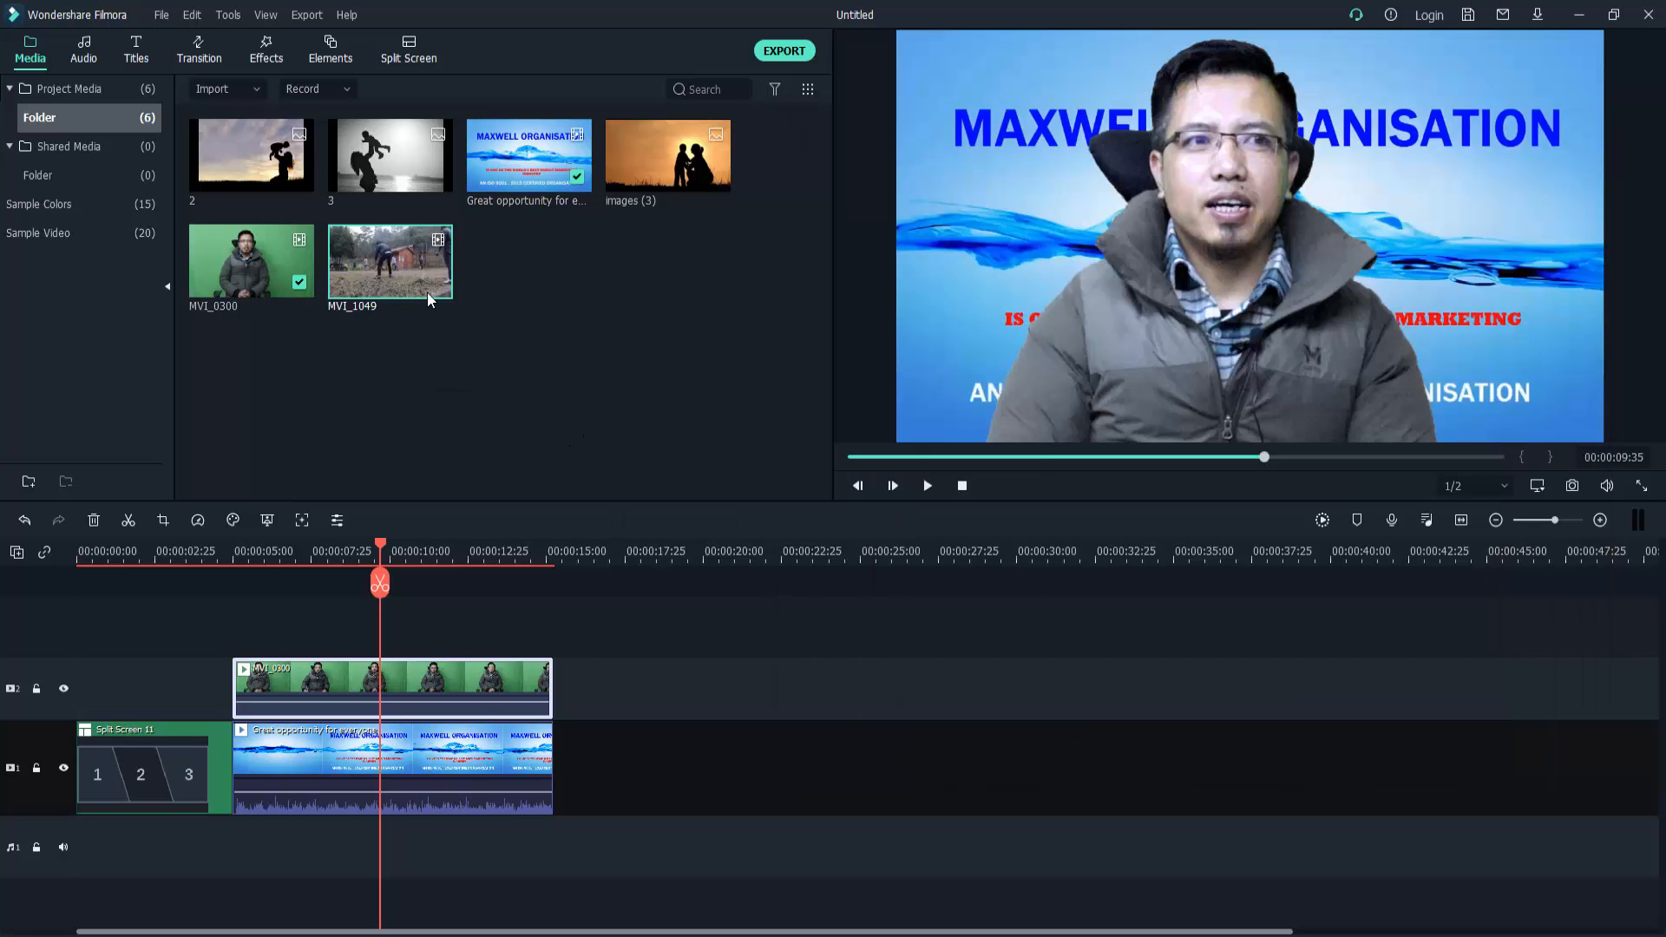
Add MVI_1049 to the main track after the background video, and delete the green screen and background clips from the timeline
drag(427, 293, 565, 753)
click(456, 859)
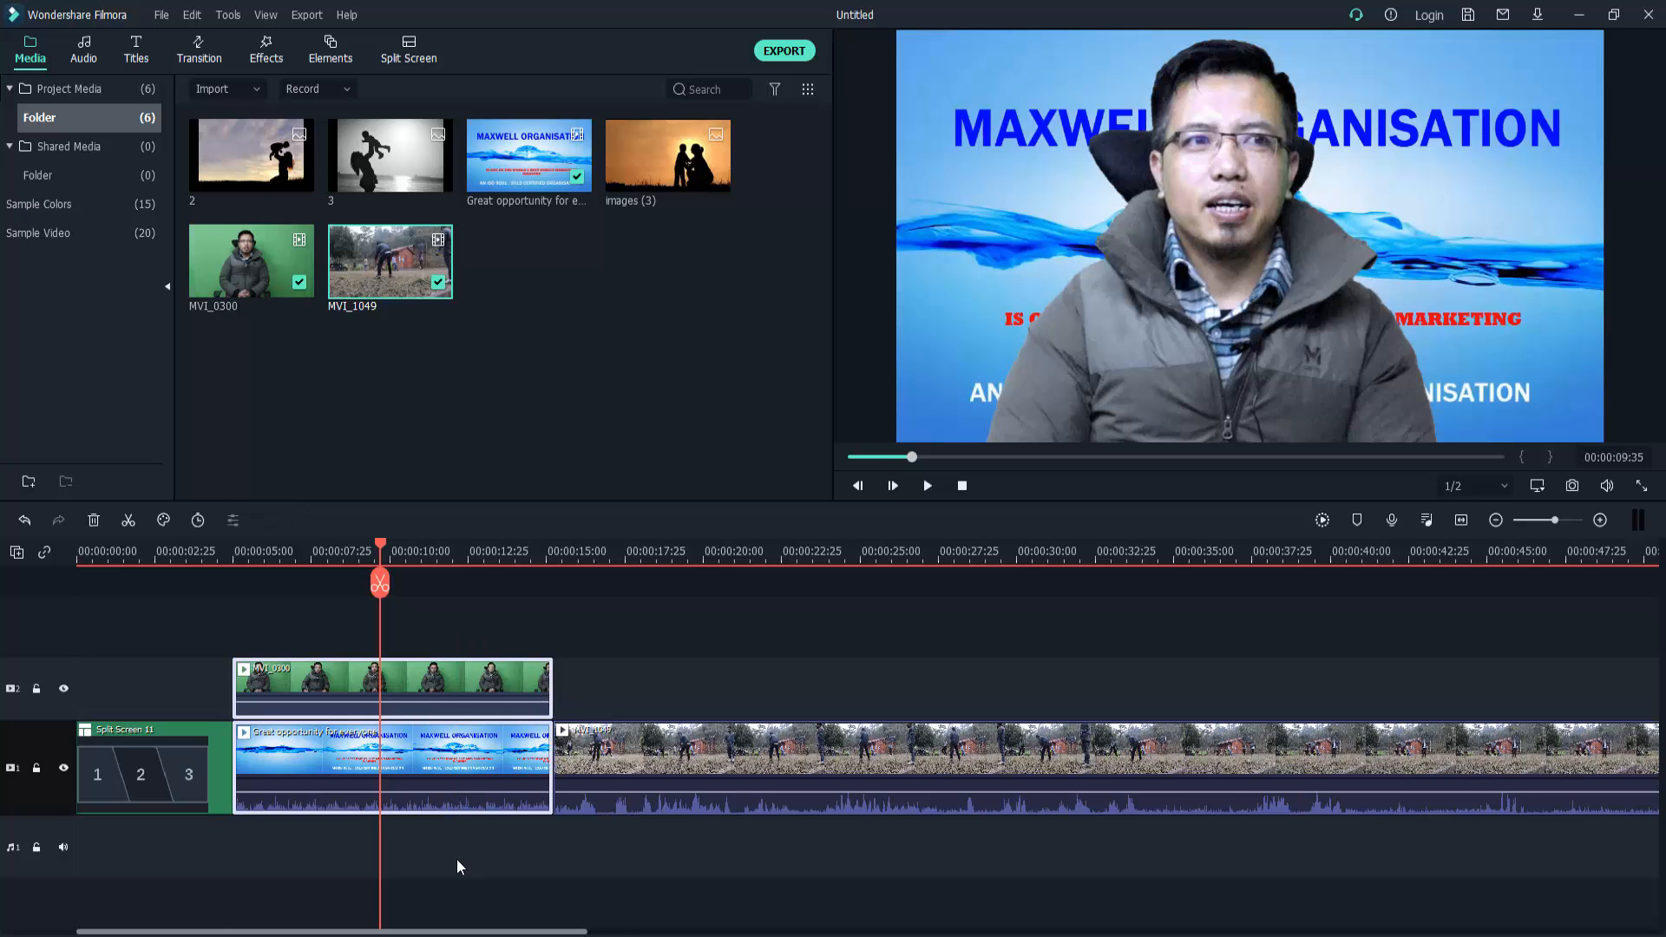
key(Delete)
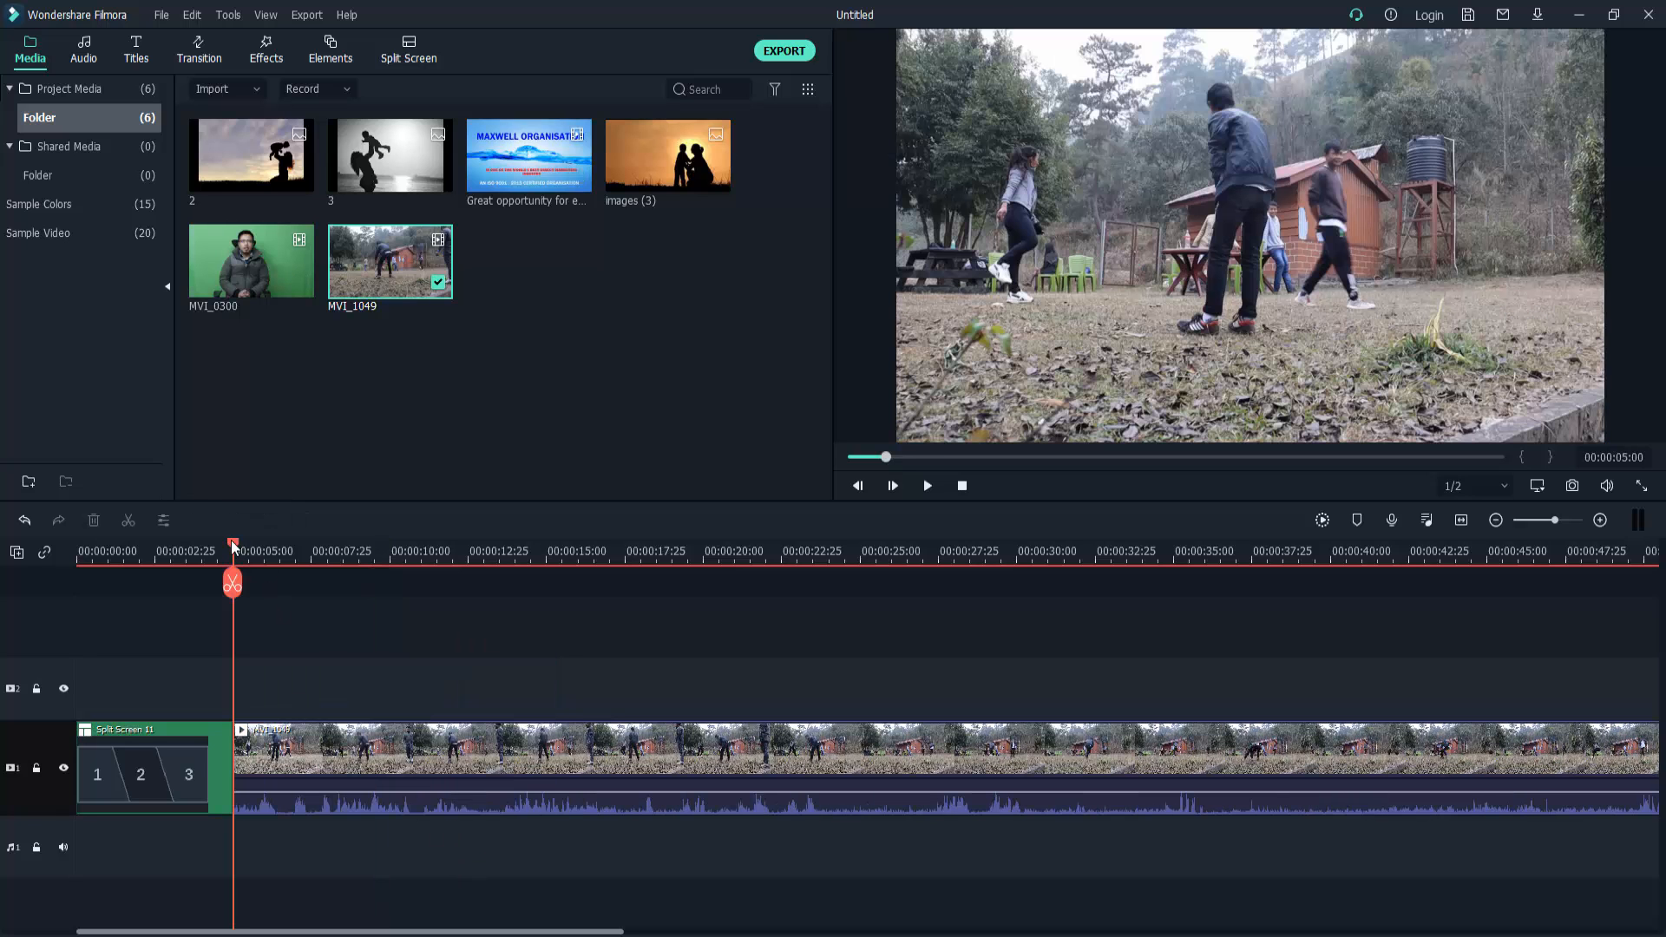
Split the MVI_1049 clip at 00:00:13:17 and delete the portion after the cut
drag(254, 544, 345, 692)
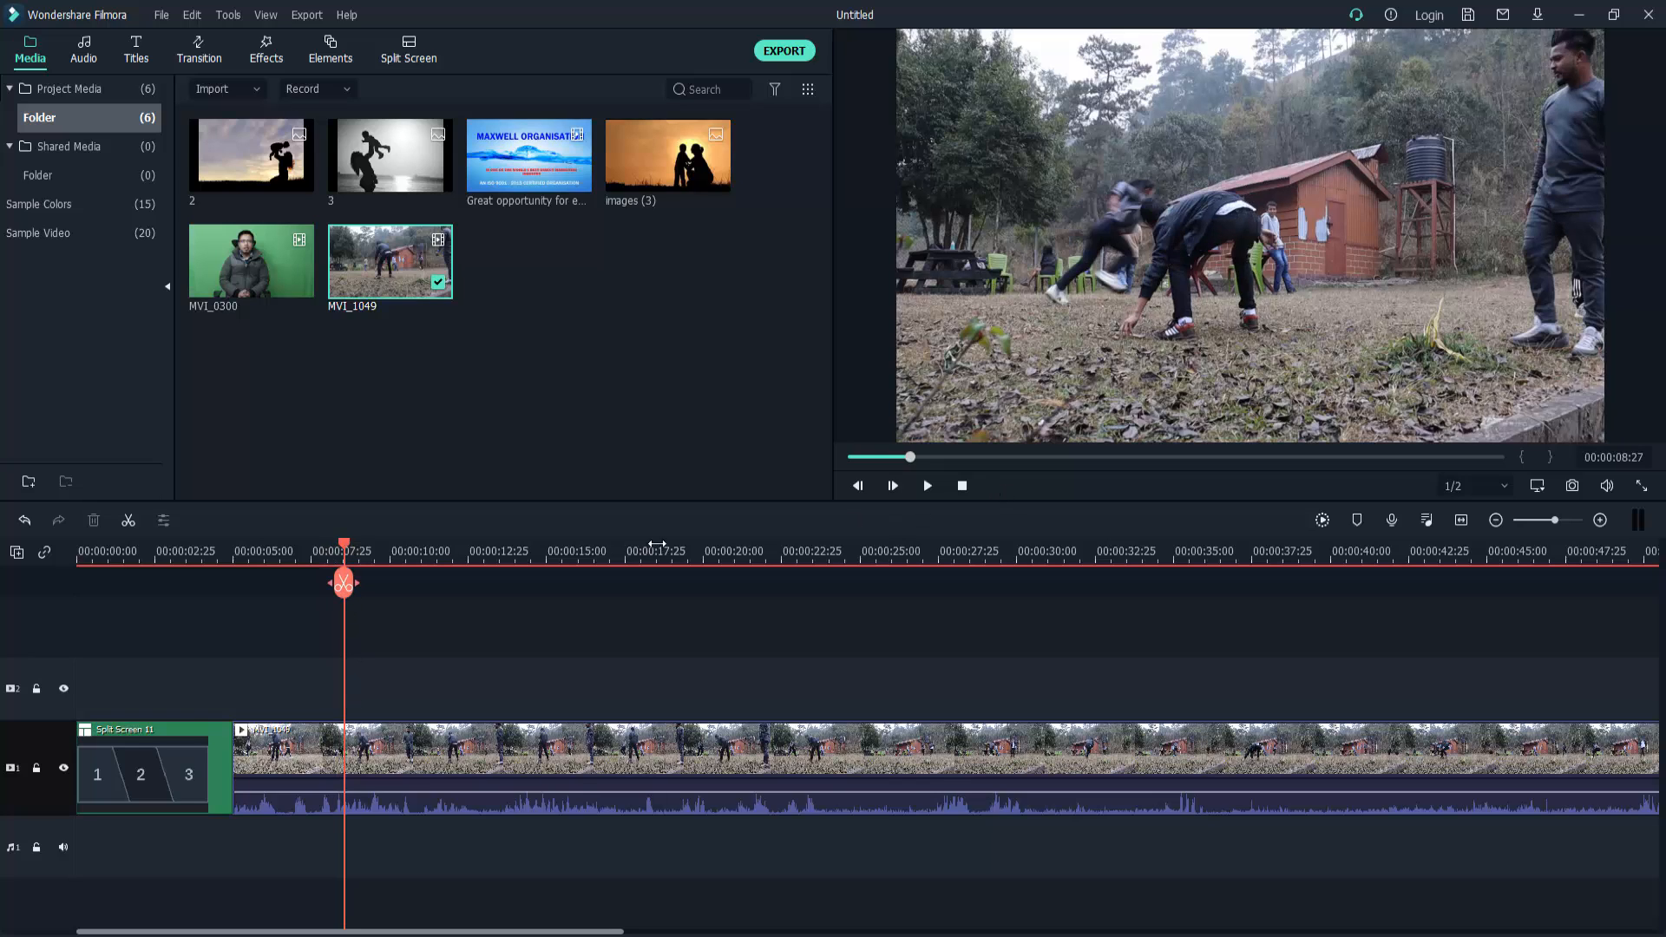
drag(355, 549, 494, 550)
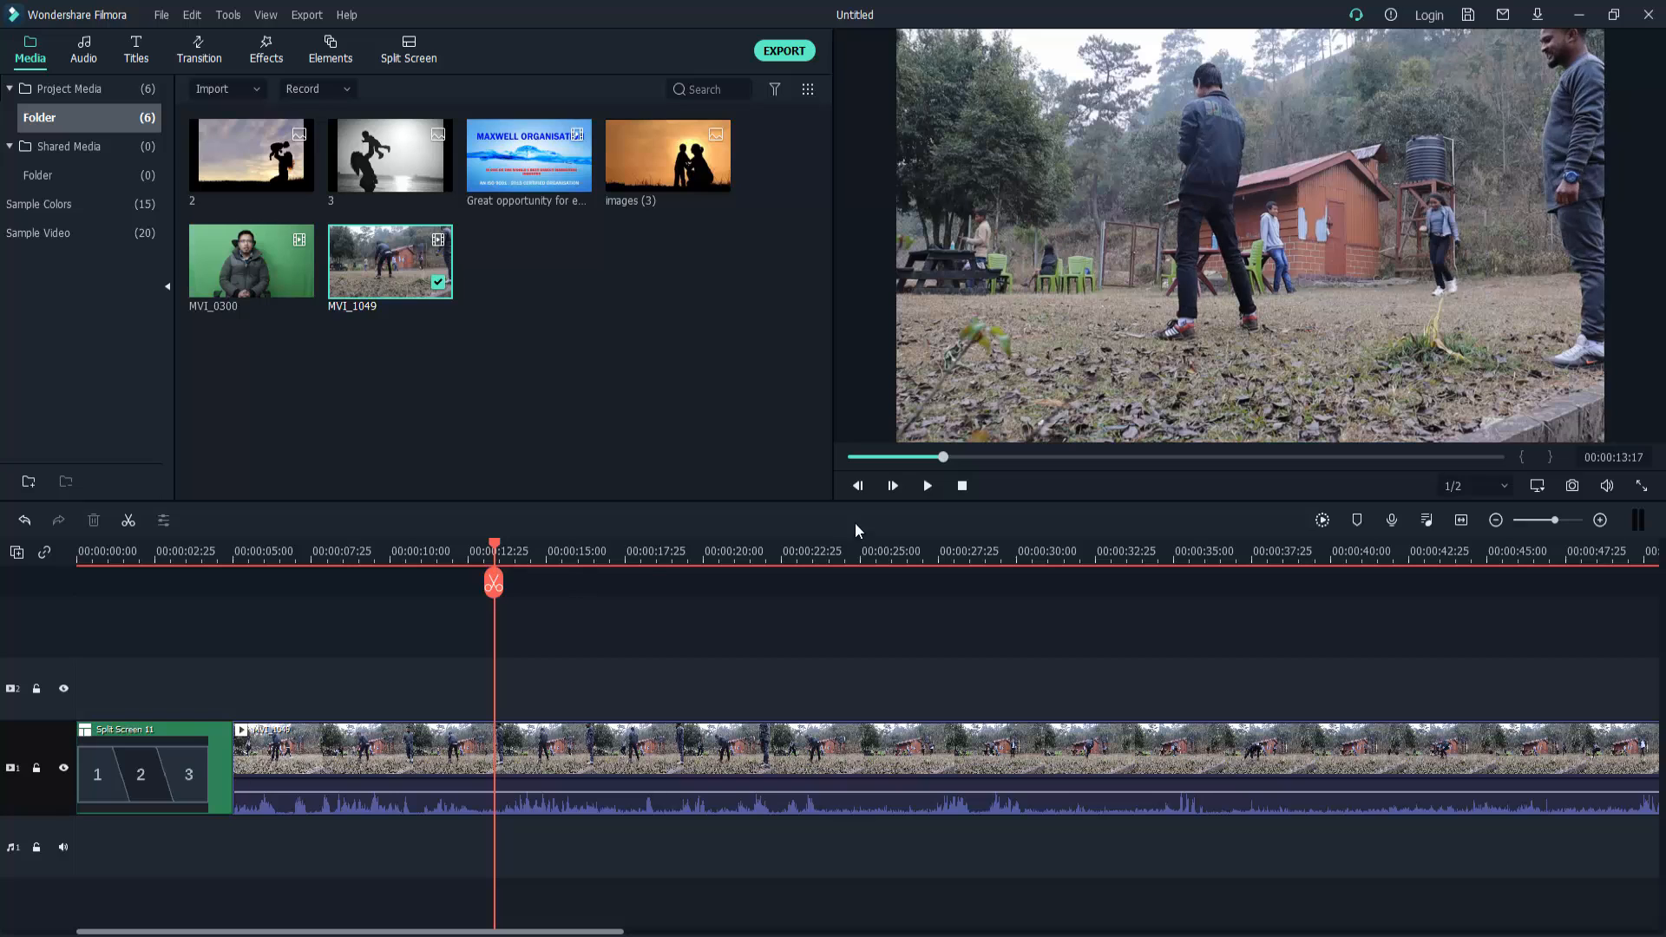
click(127, 520)
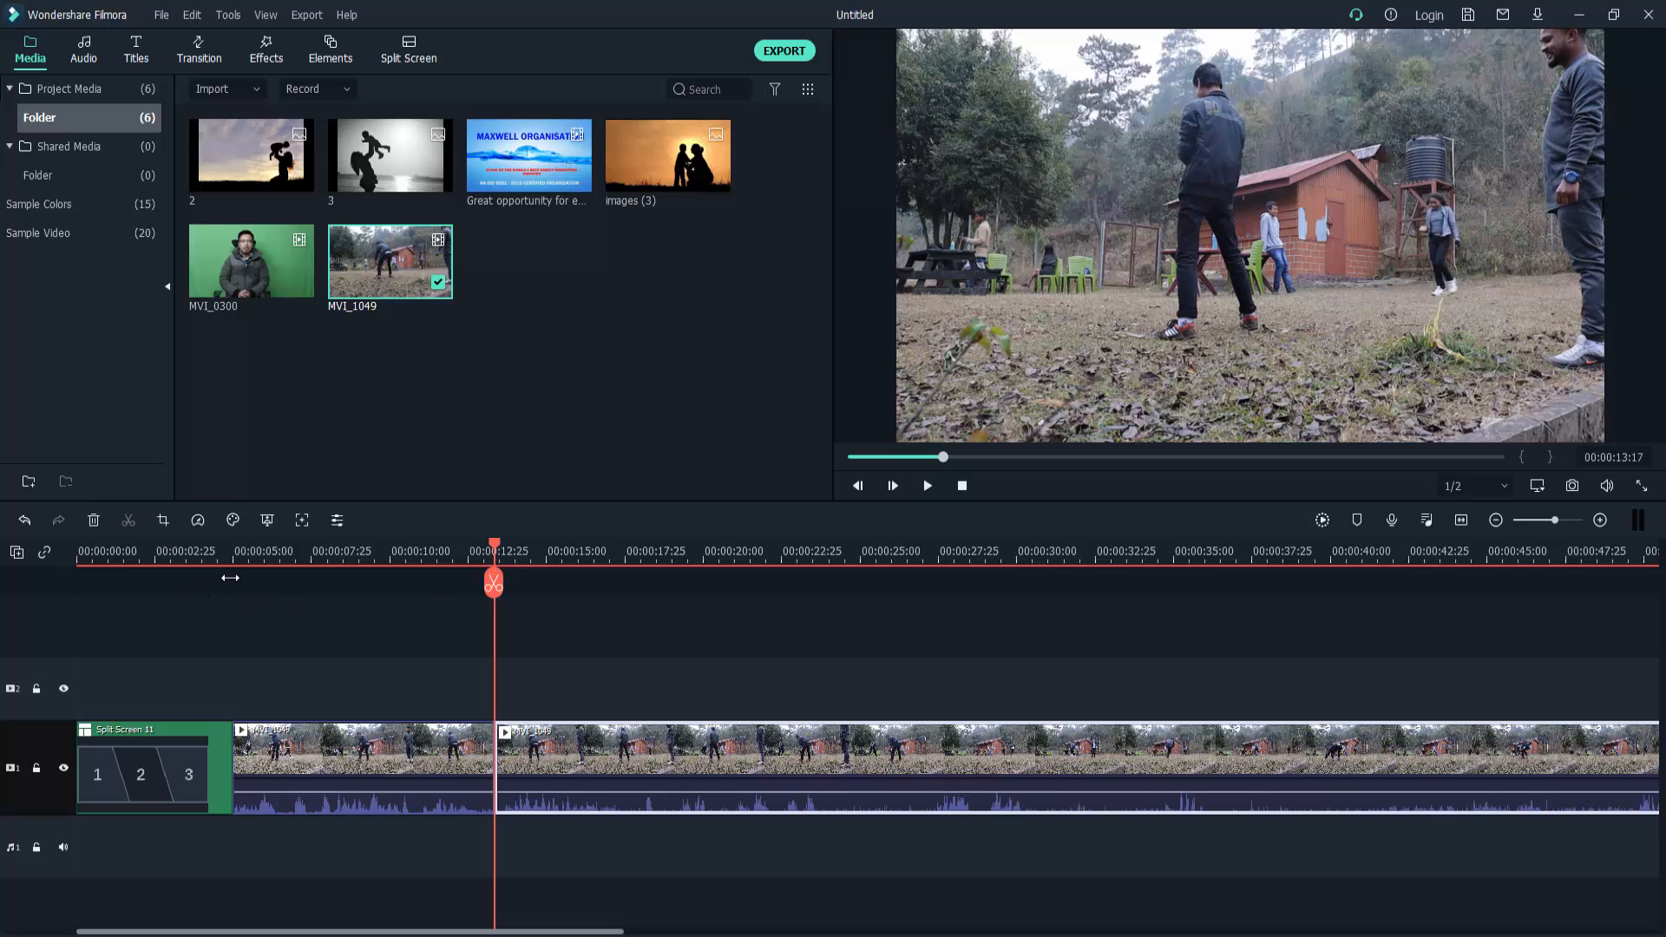
key(Delete)
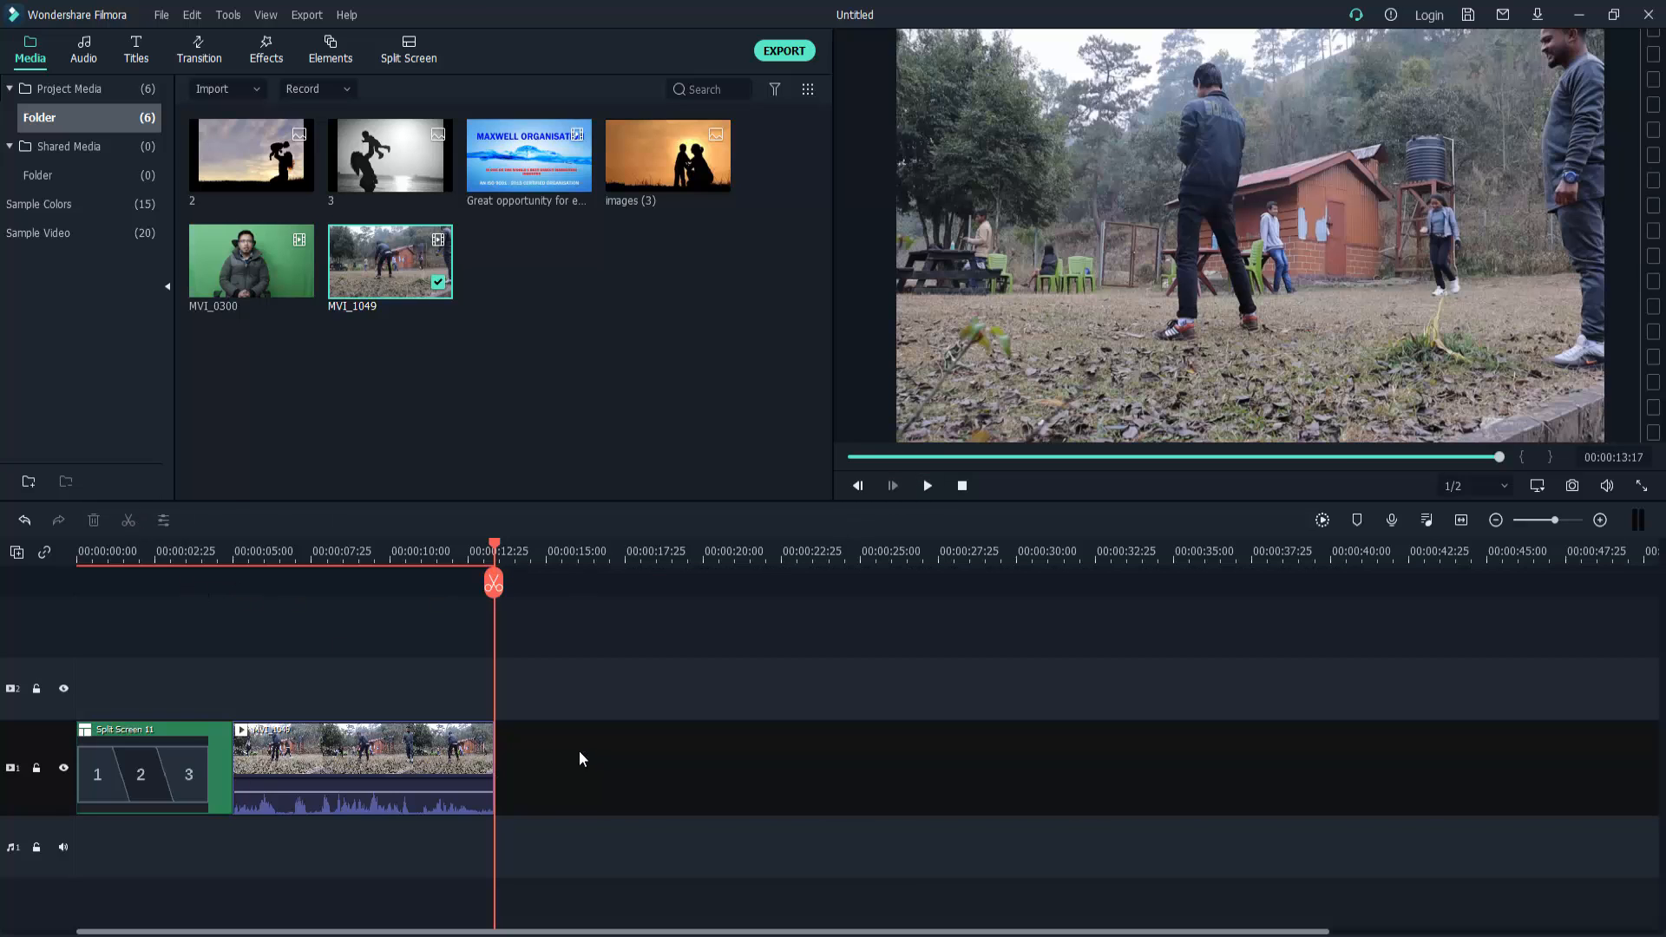
Play the trimmed MVI_1049 clip from 00:00:05:11 and pause it at 00:00:07:22
drag(496, 546, 242, 606)
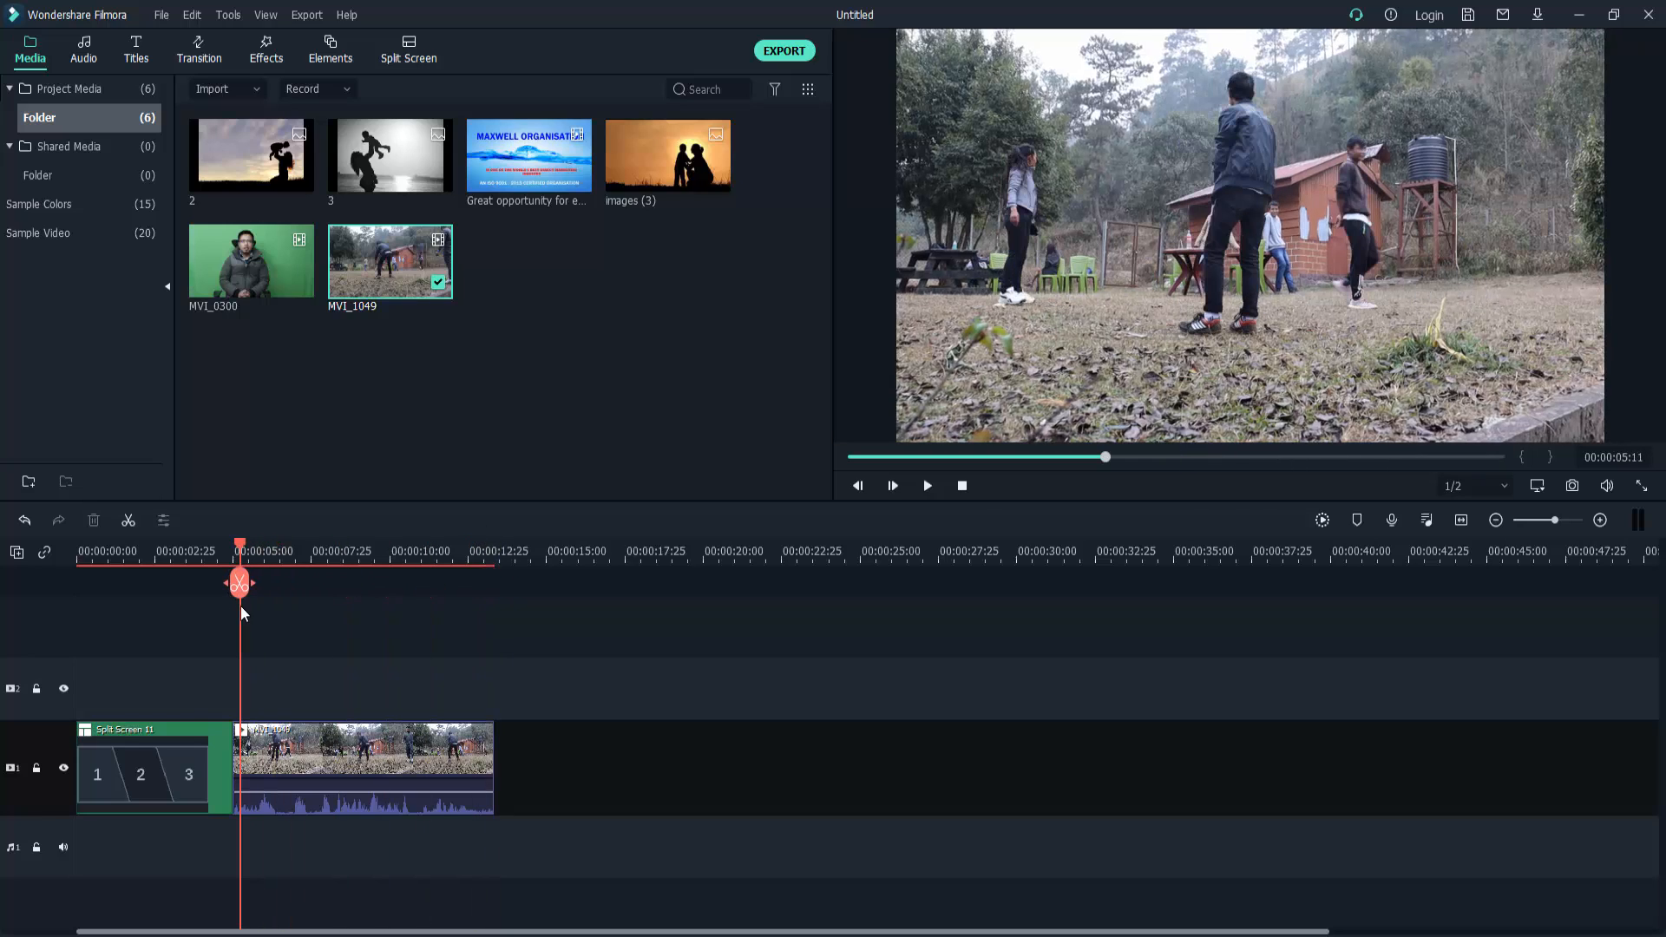
click(927, 485)
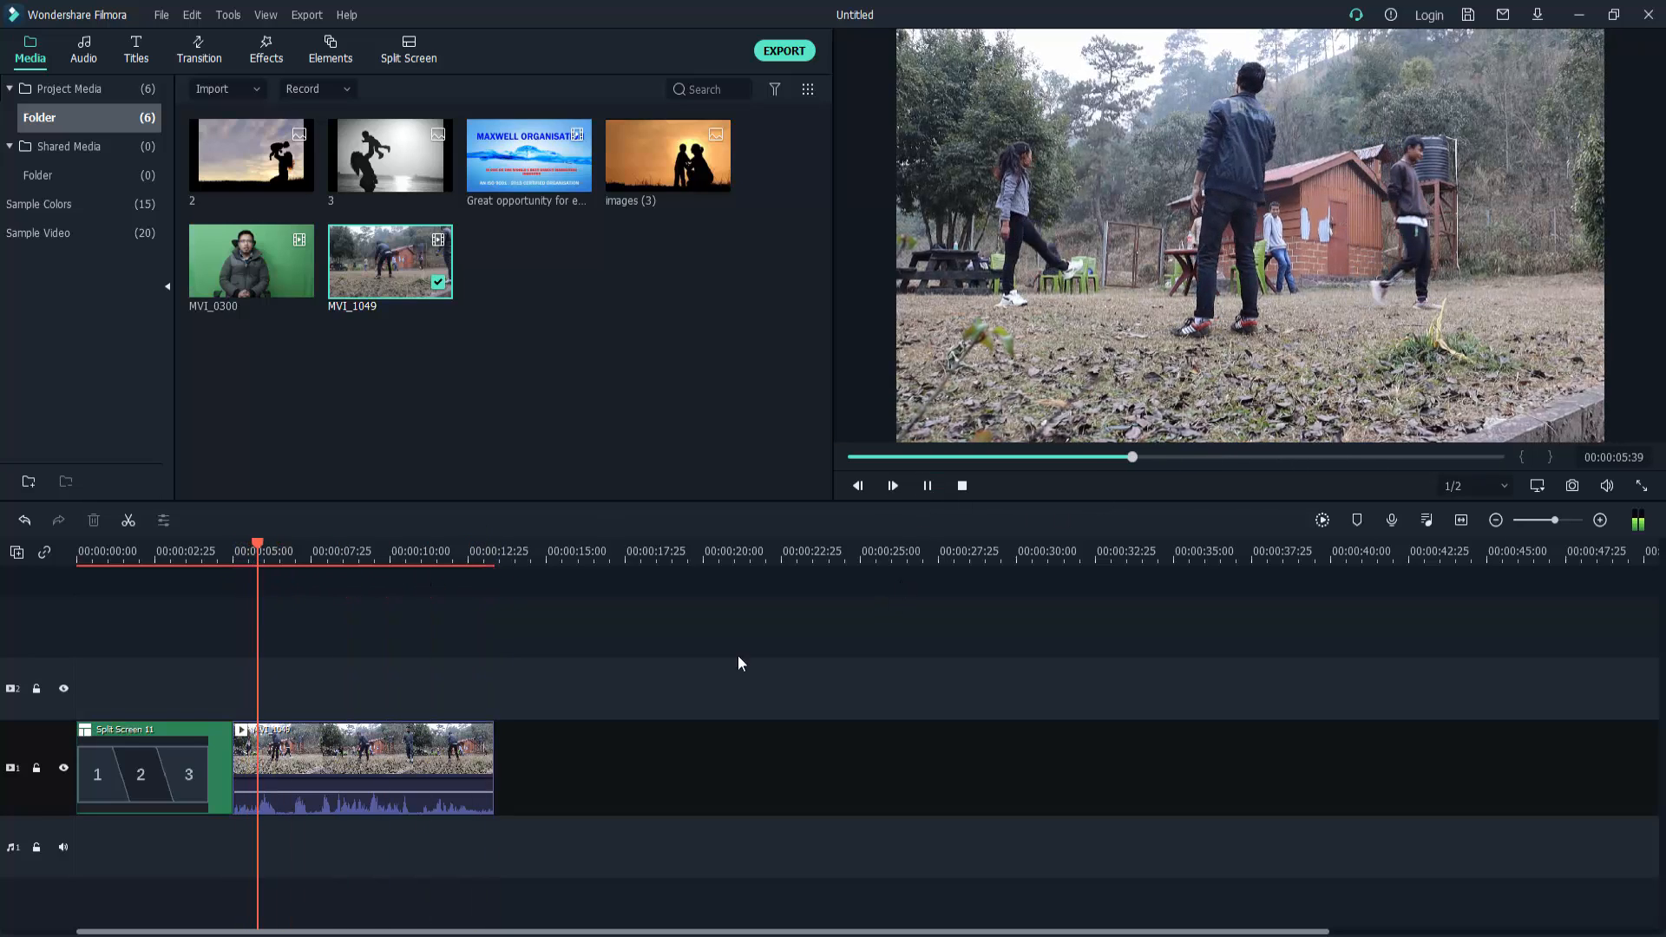
click(926, 484)
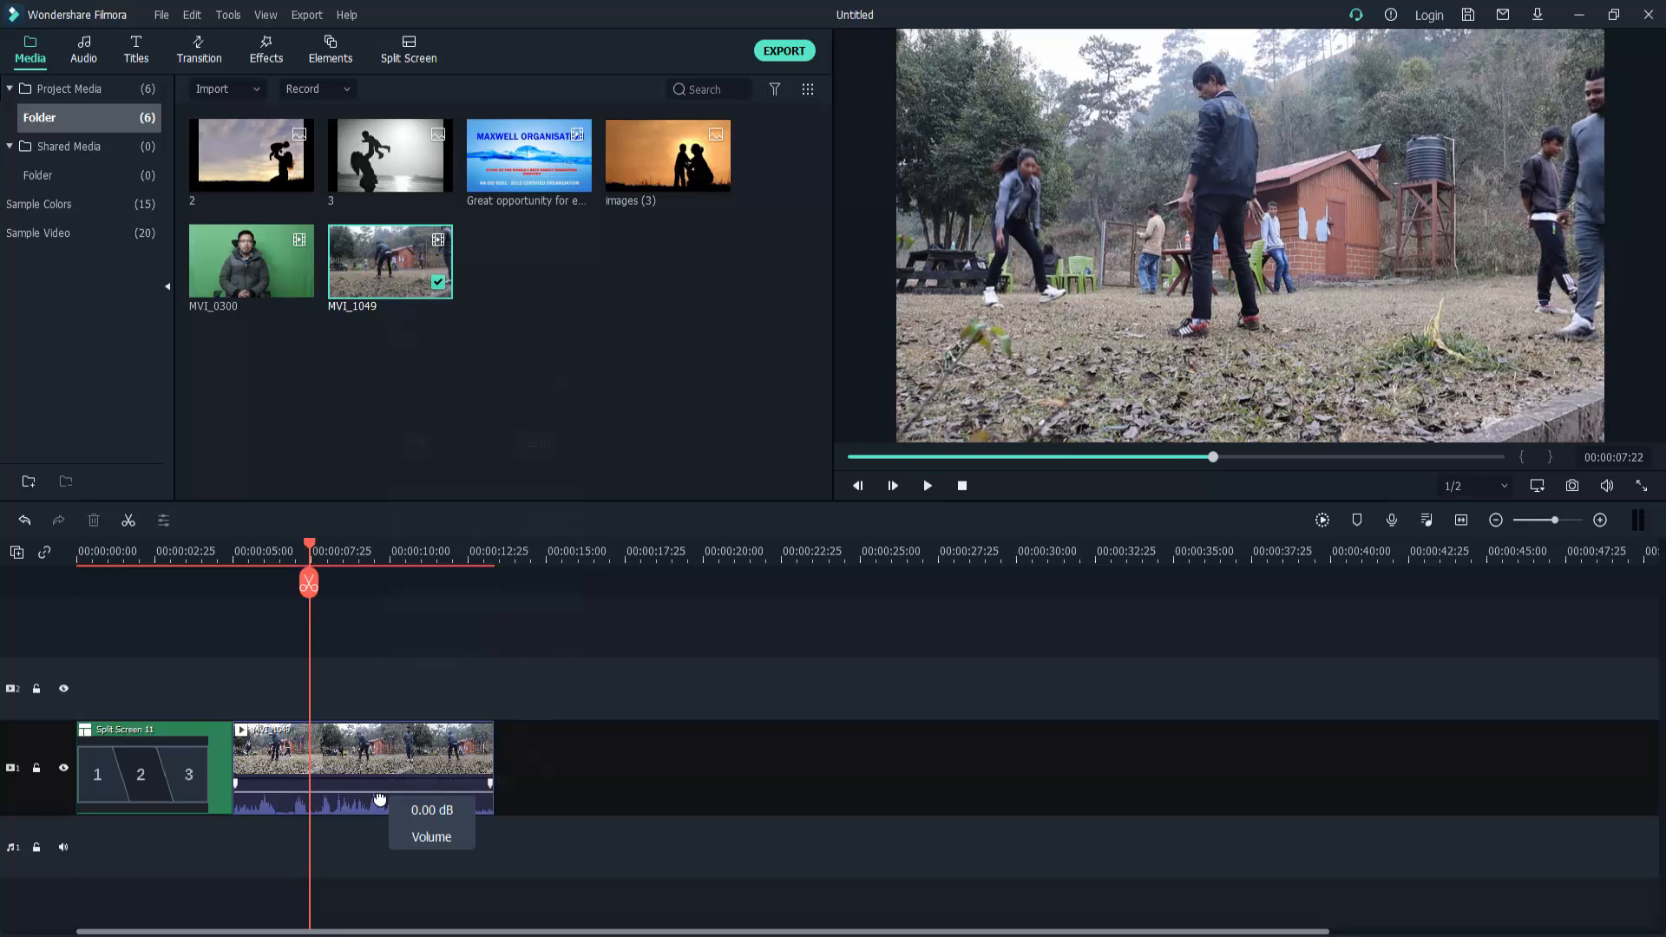
Mute the audio of the MVI_1049 clip on the timeline and pause playback
right_click(382, 795)
click(352, 767)
right_click(352, 768)
click(407, 529)
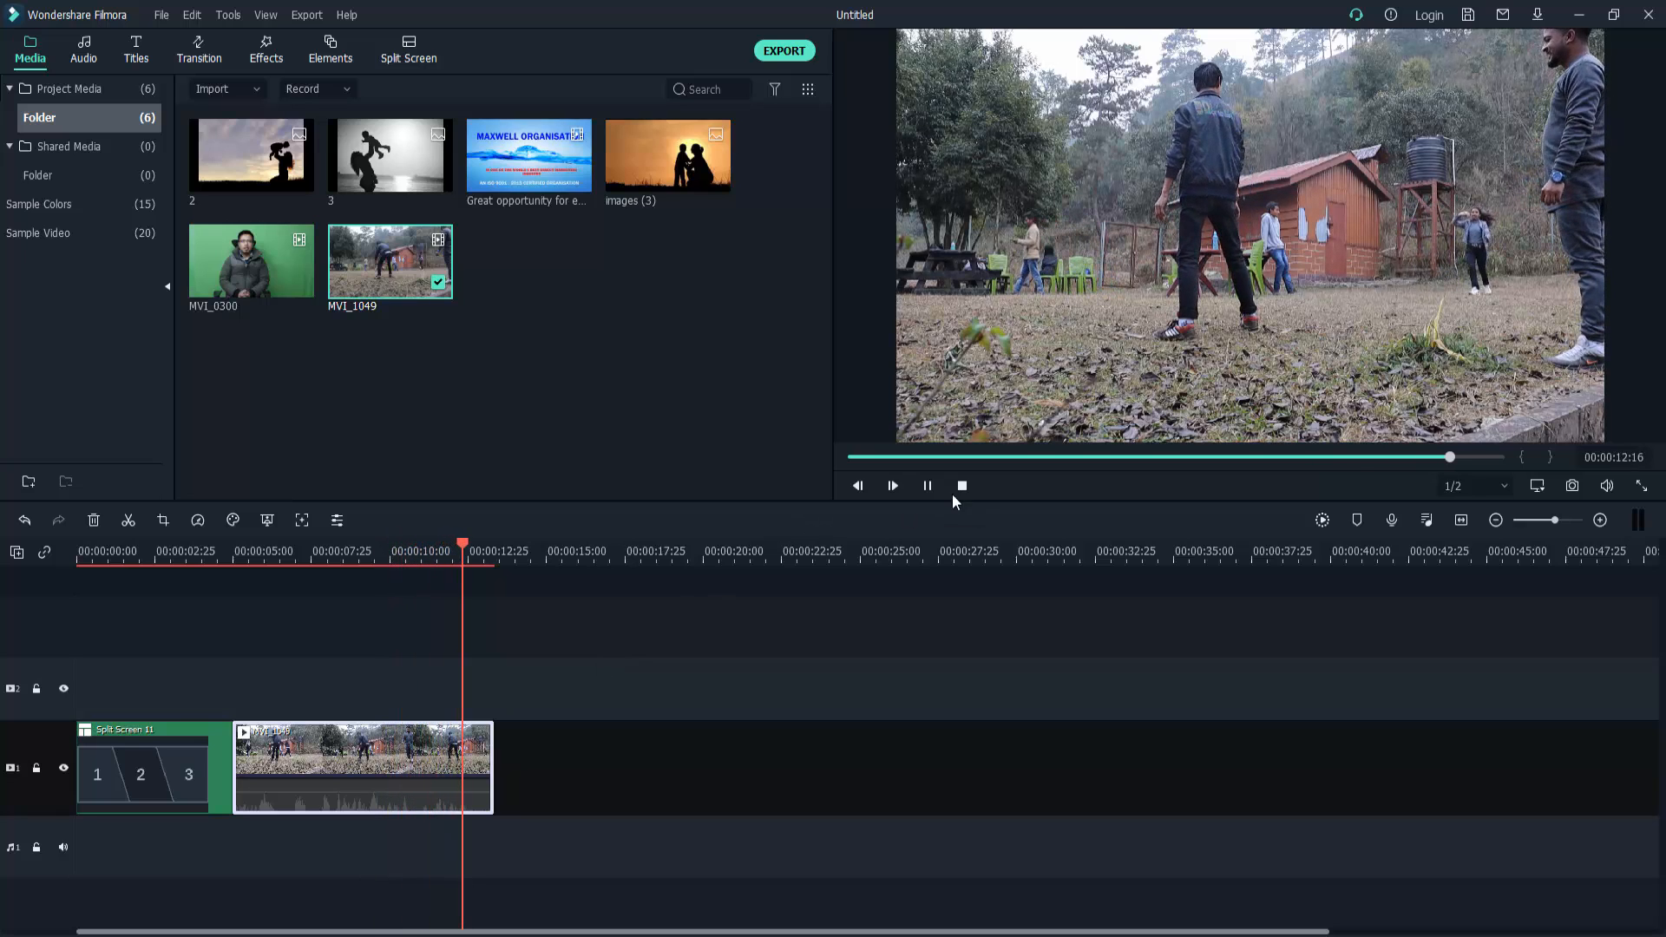
click(926, 485)
Split the MVI_1049 clip at 00:00:07:43 and delete the portion before the cut
drag(483, 540, 322, 616)
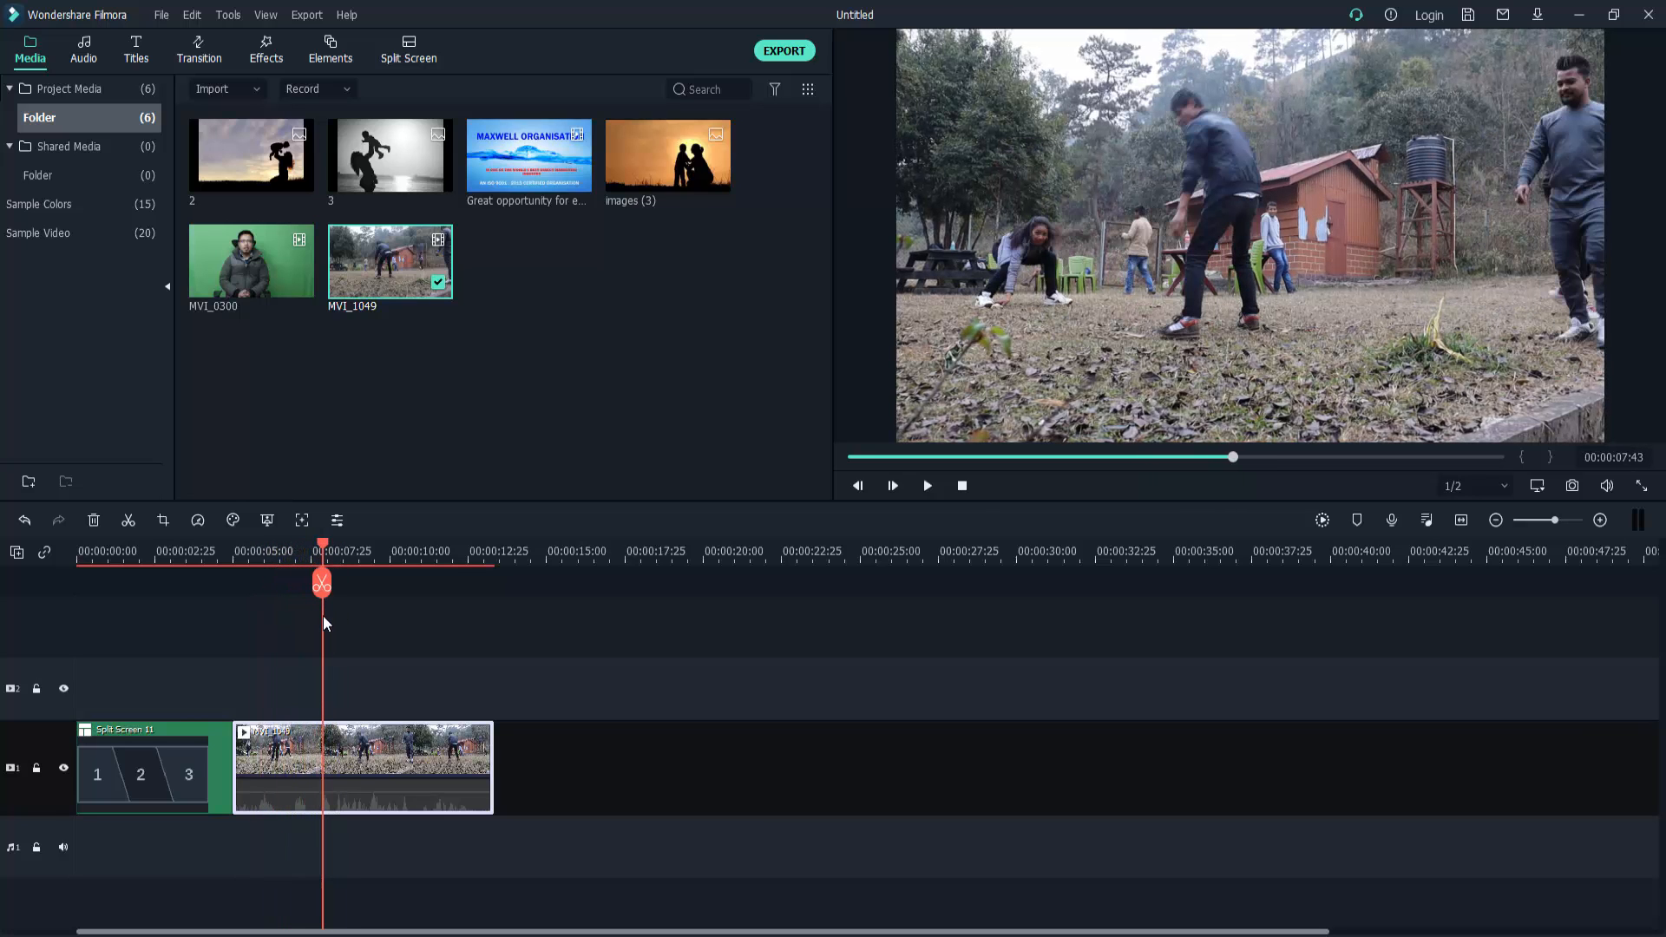
click(130, 520)
click(294, 753)
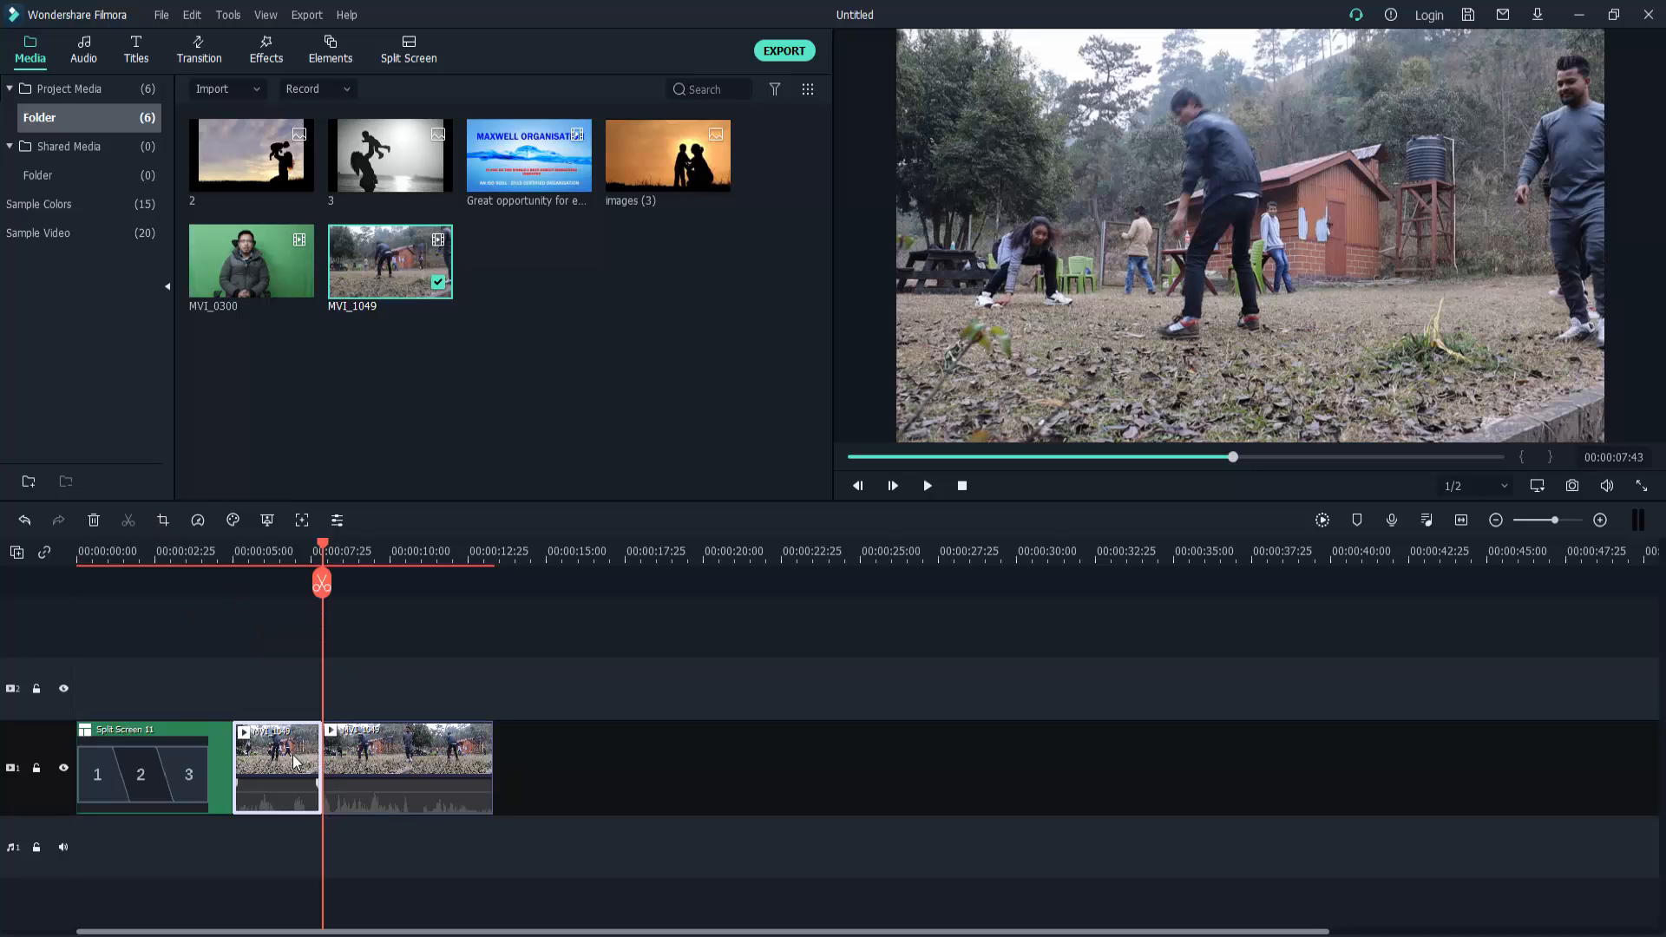
key(Delete)
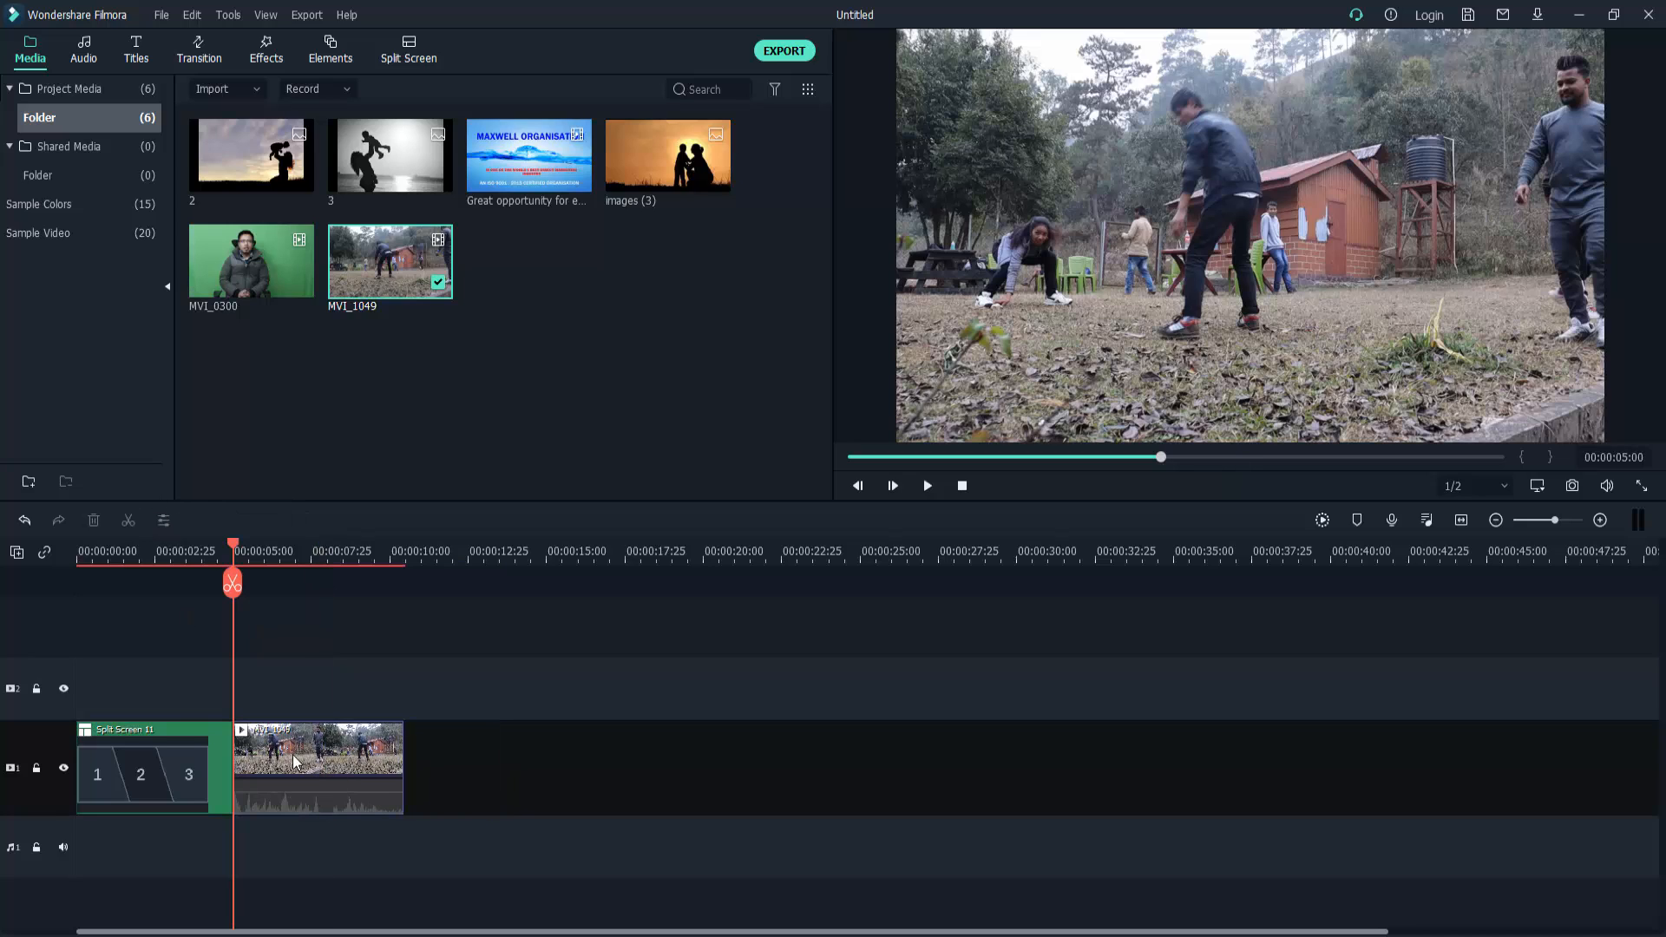
Preview the shortened clip, split it at 00:00:07:08 and delete the portion after the cut
click(933, 487)
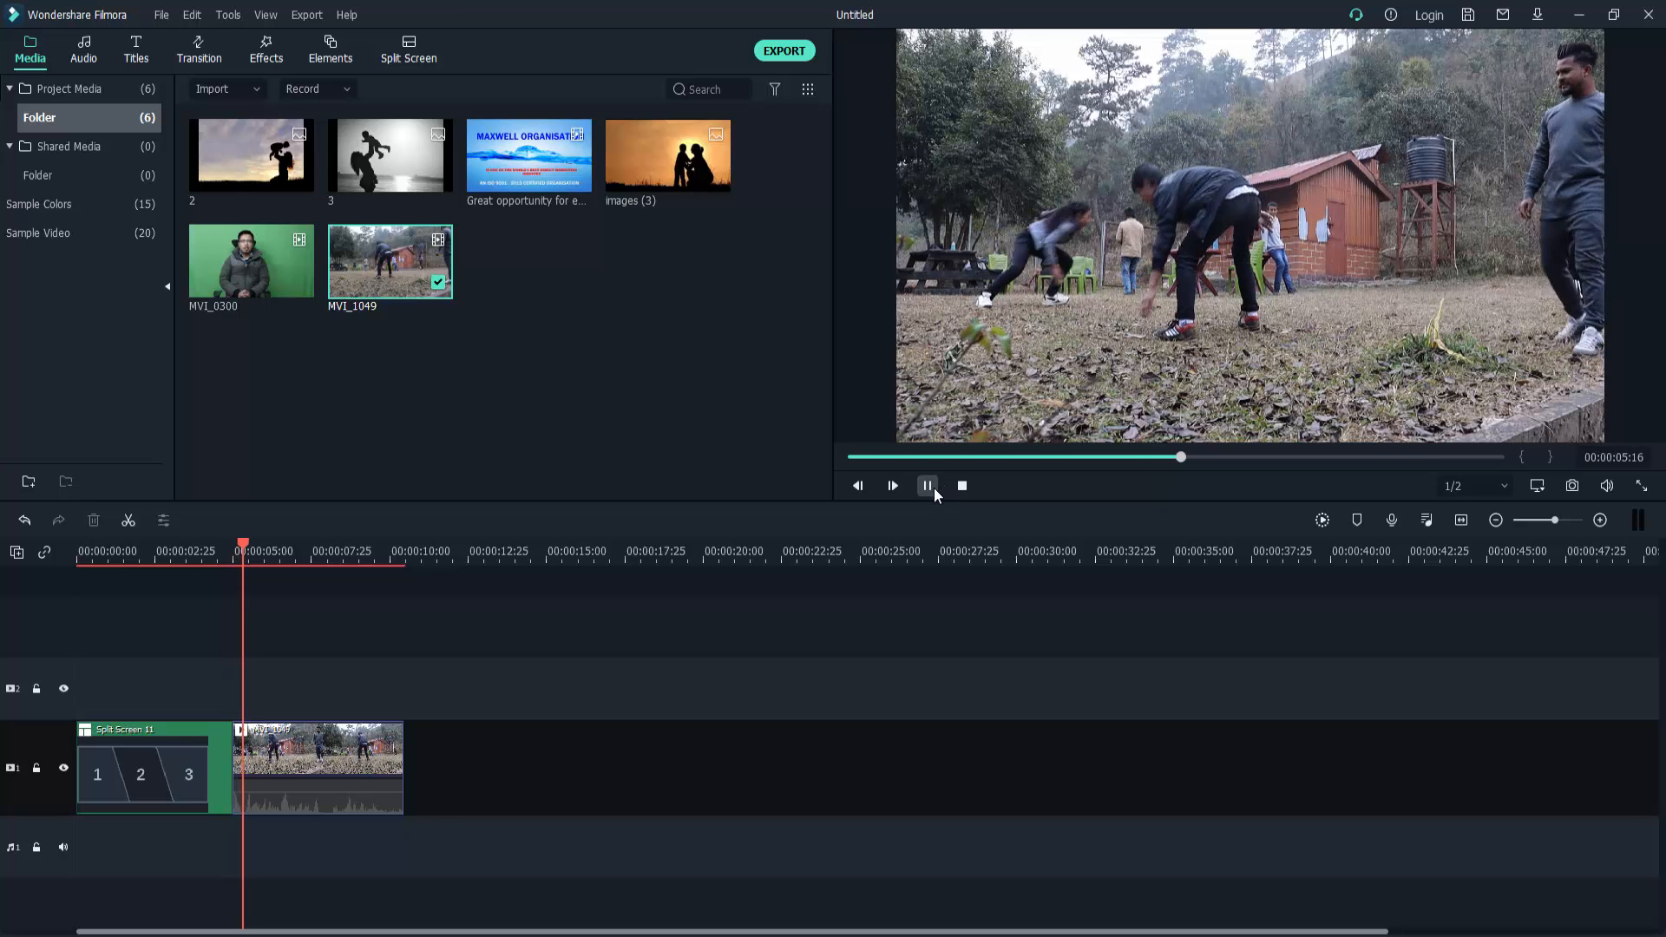
click(927, 488)
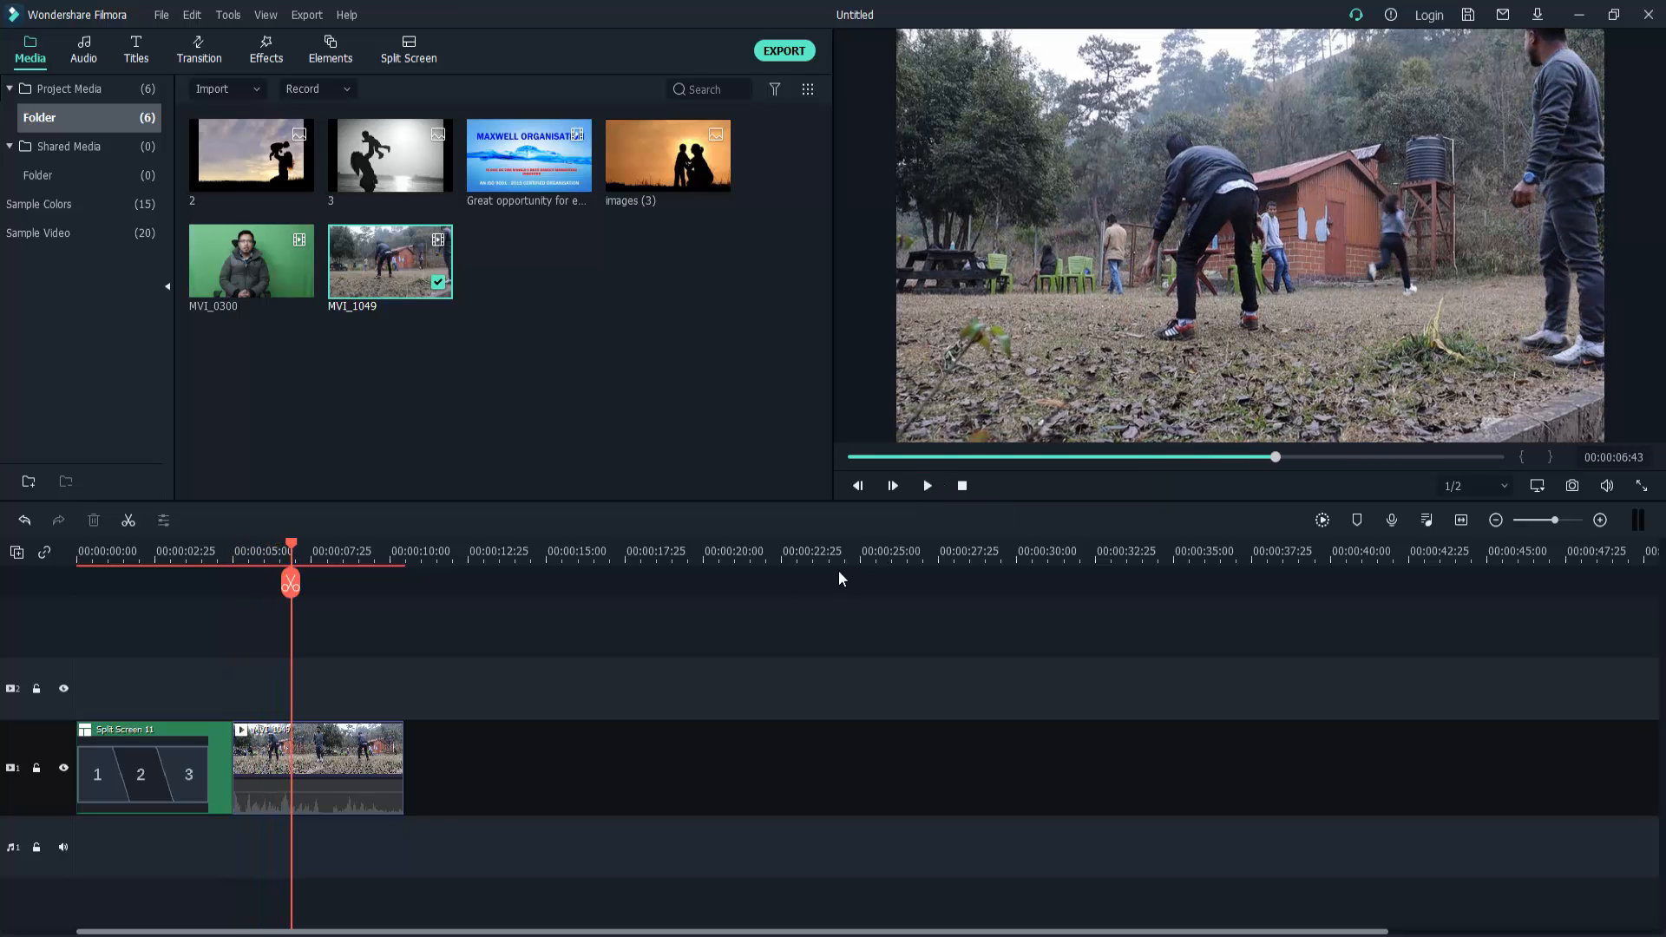
mouse_move(288, 543)
mouse_down()
mouse_move(269, 543)
mouse_move(302, 548)
mouse_up()
click(375, 744)
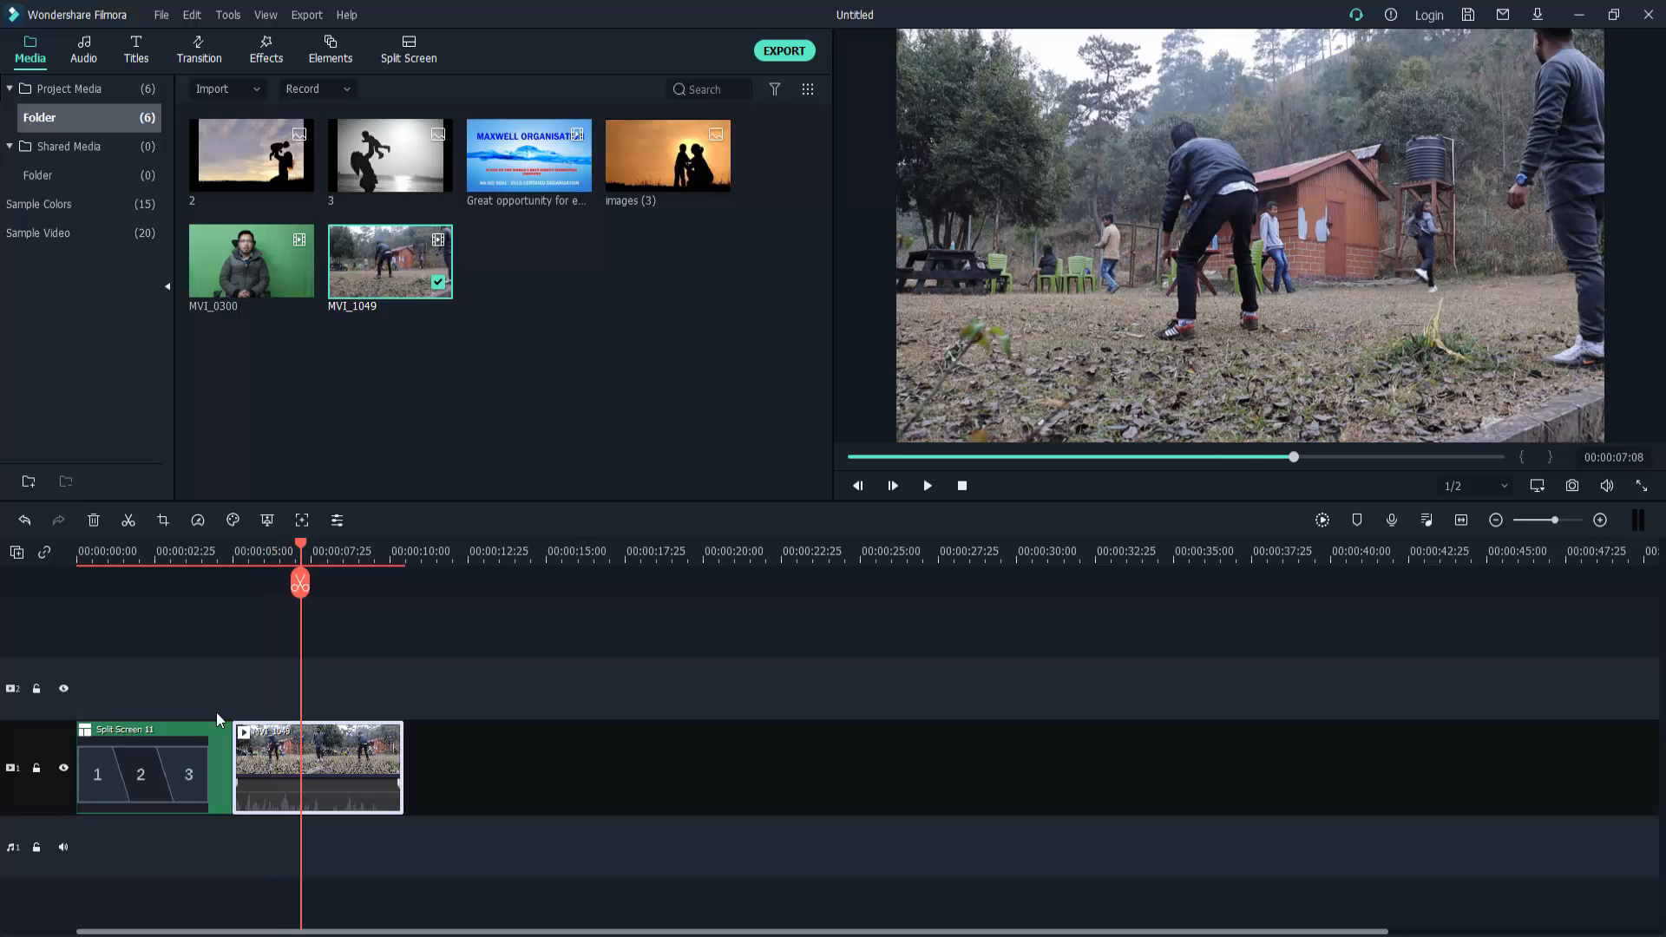
click(129, 520)
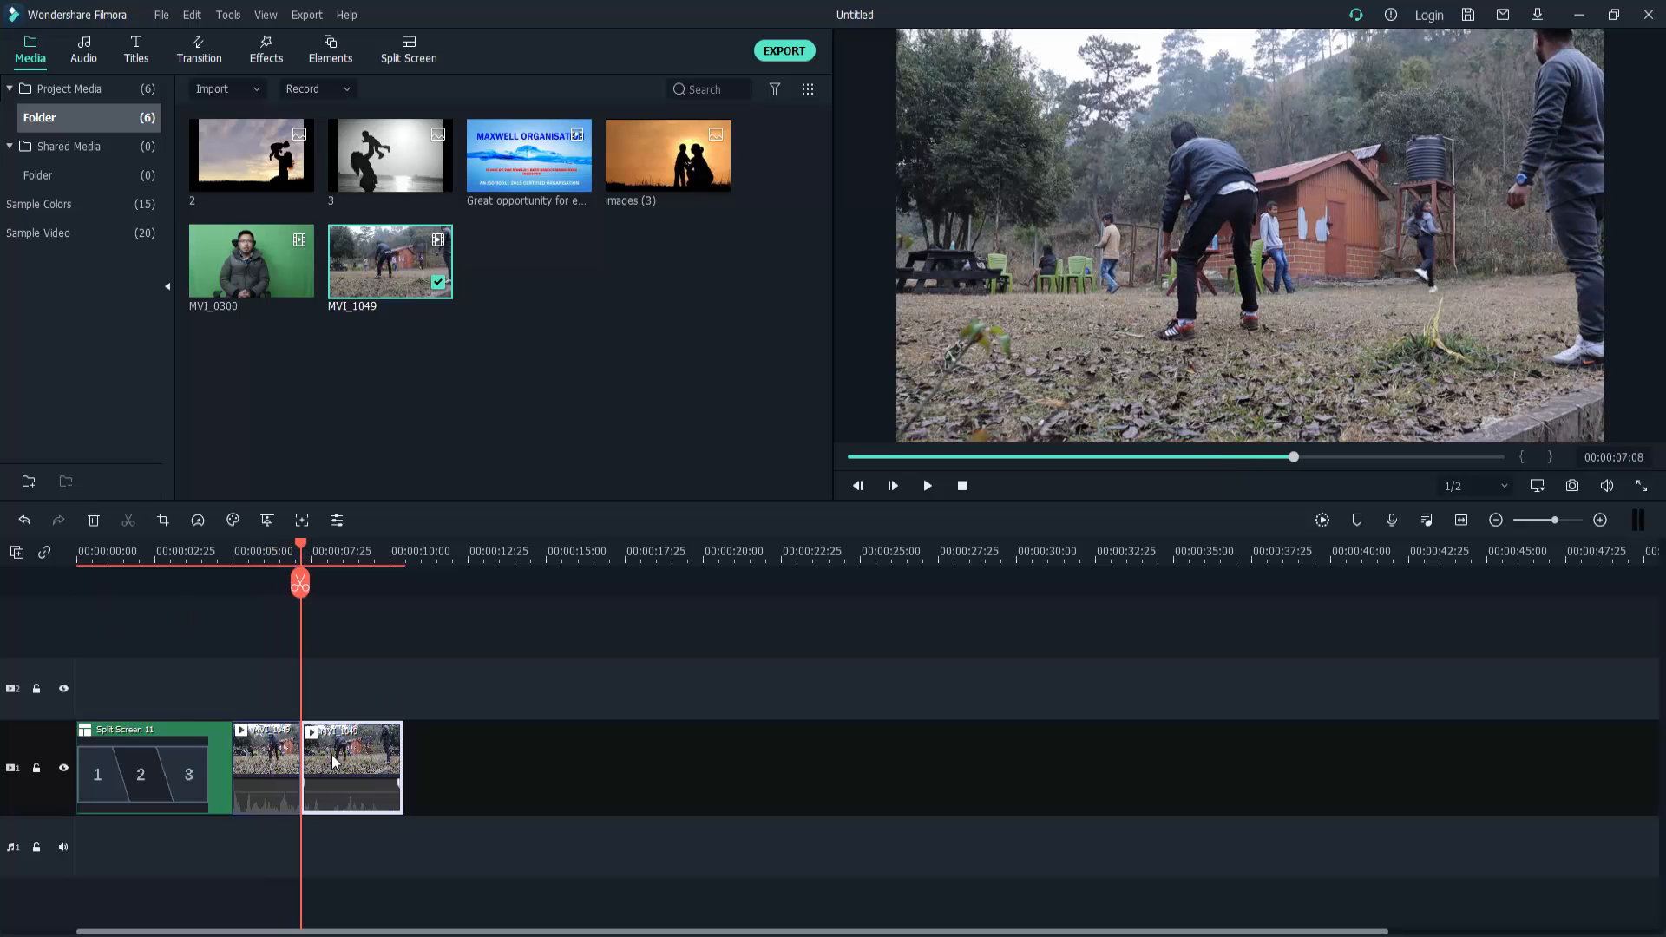
key(Delete)
Try the 0.5x slow speed on the remaining MVI_1049 clip and play it from 00:00:06:32
click(273, 760)
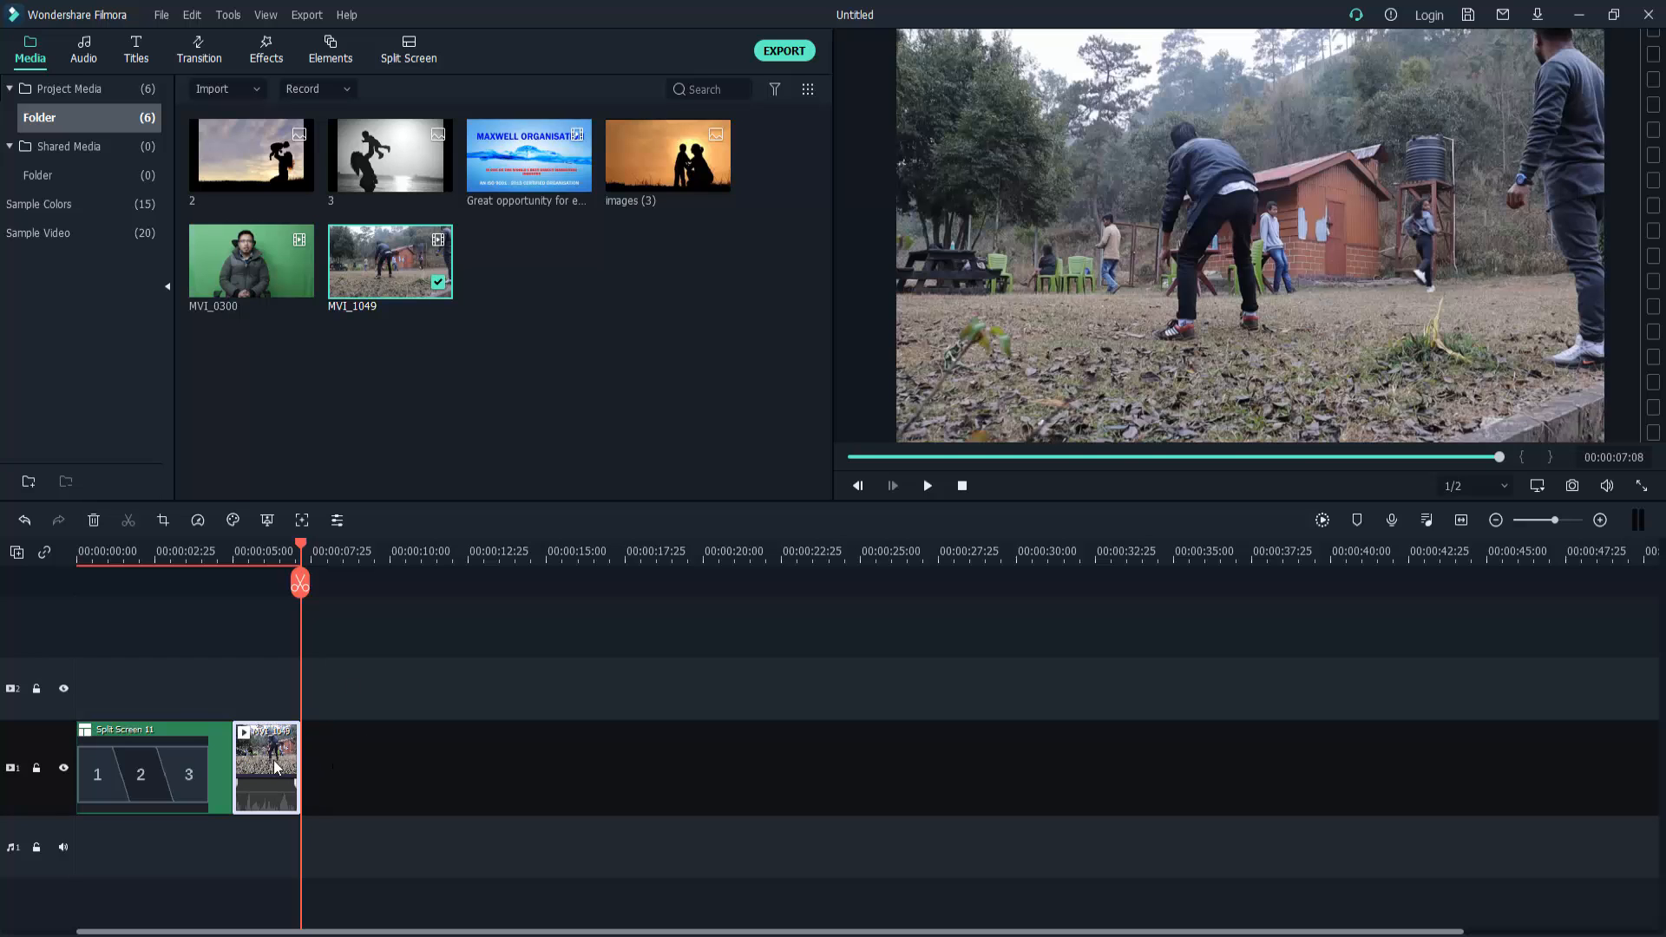
drag(308, 546, 287, 555)
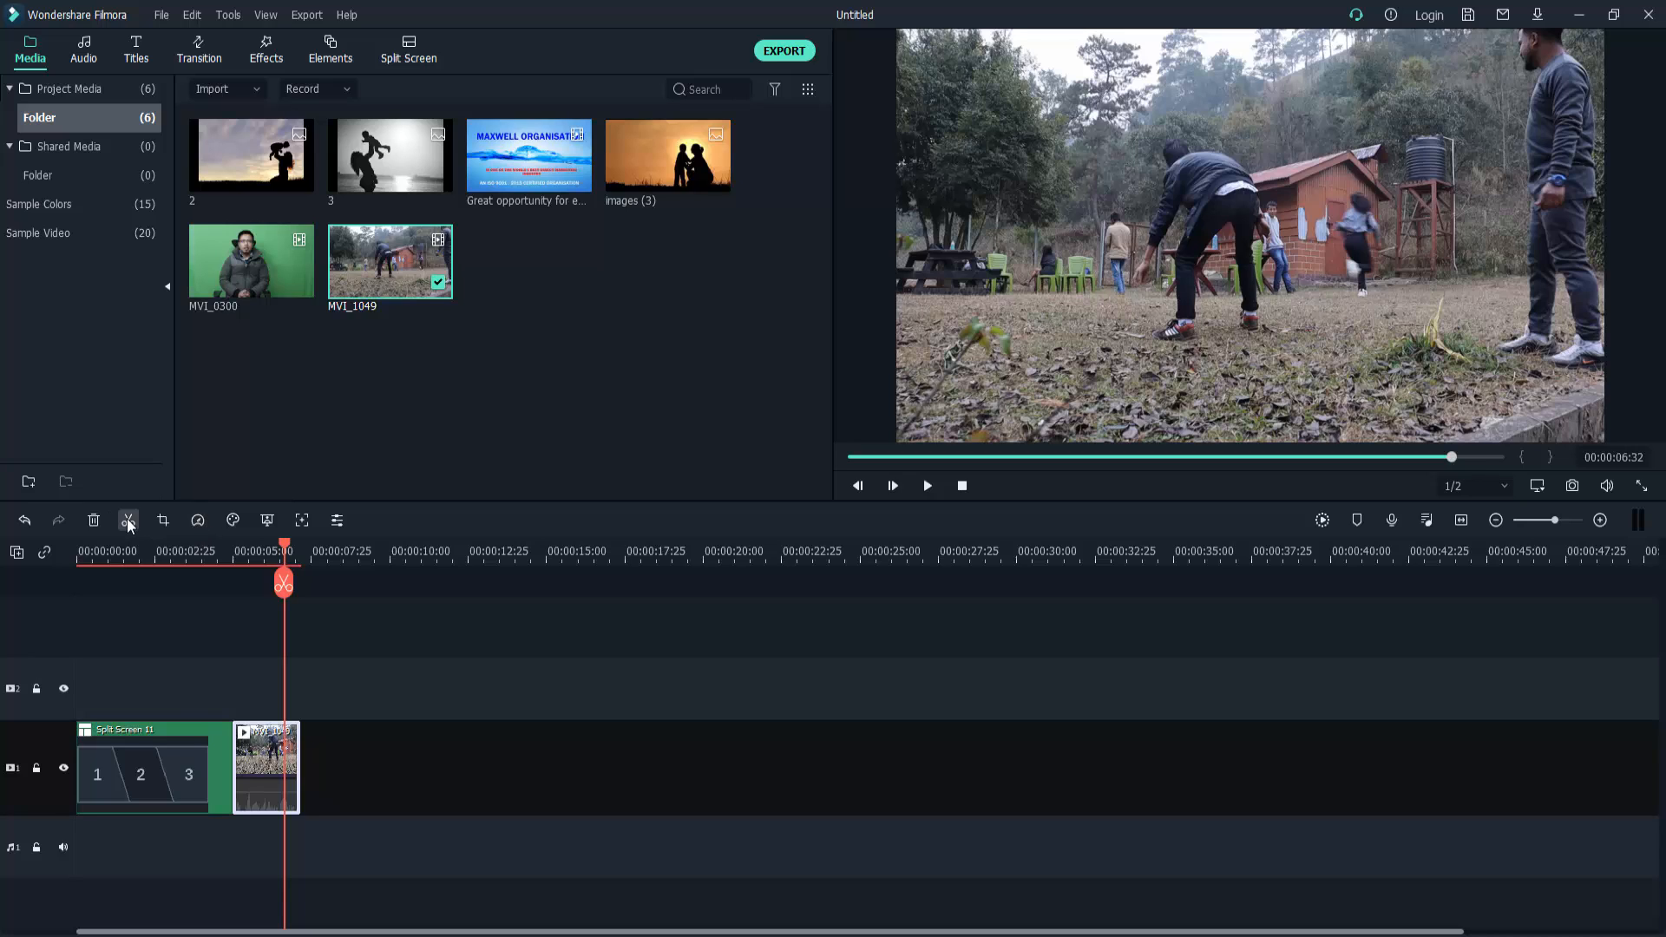
click(197, 520)
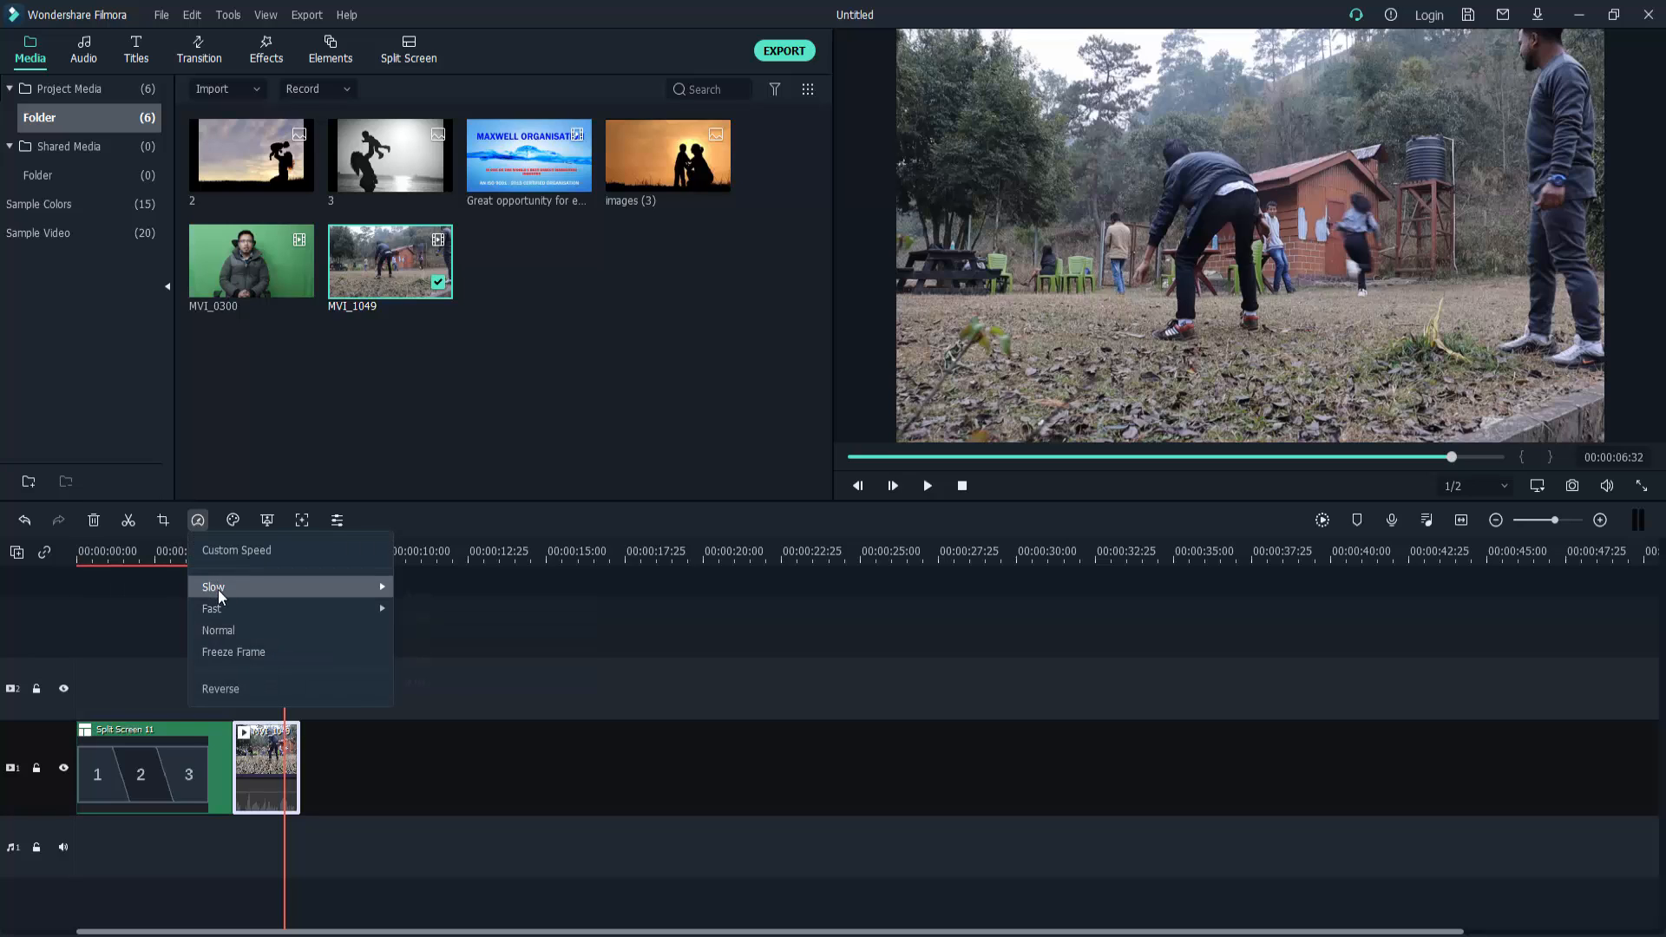
mouse_move(217, 588)
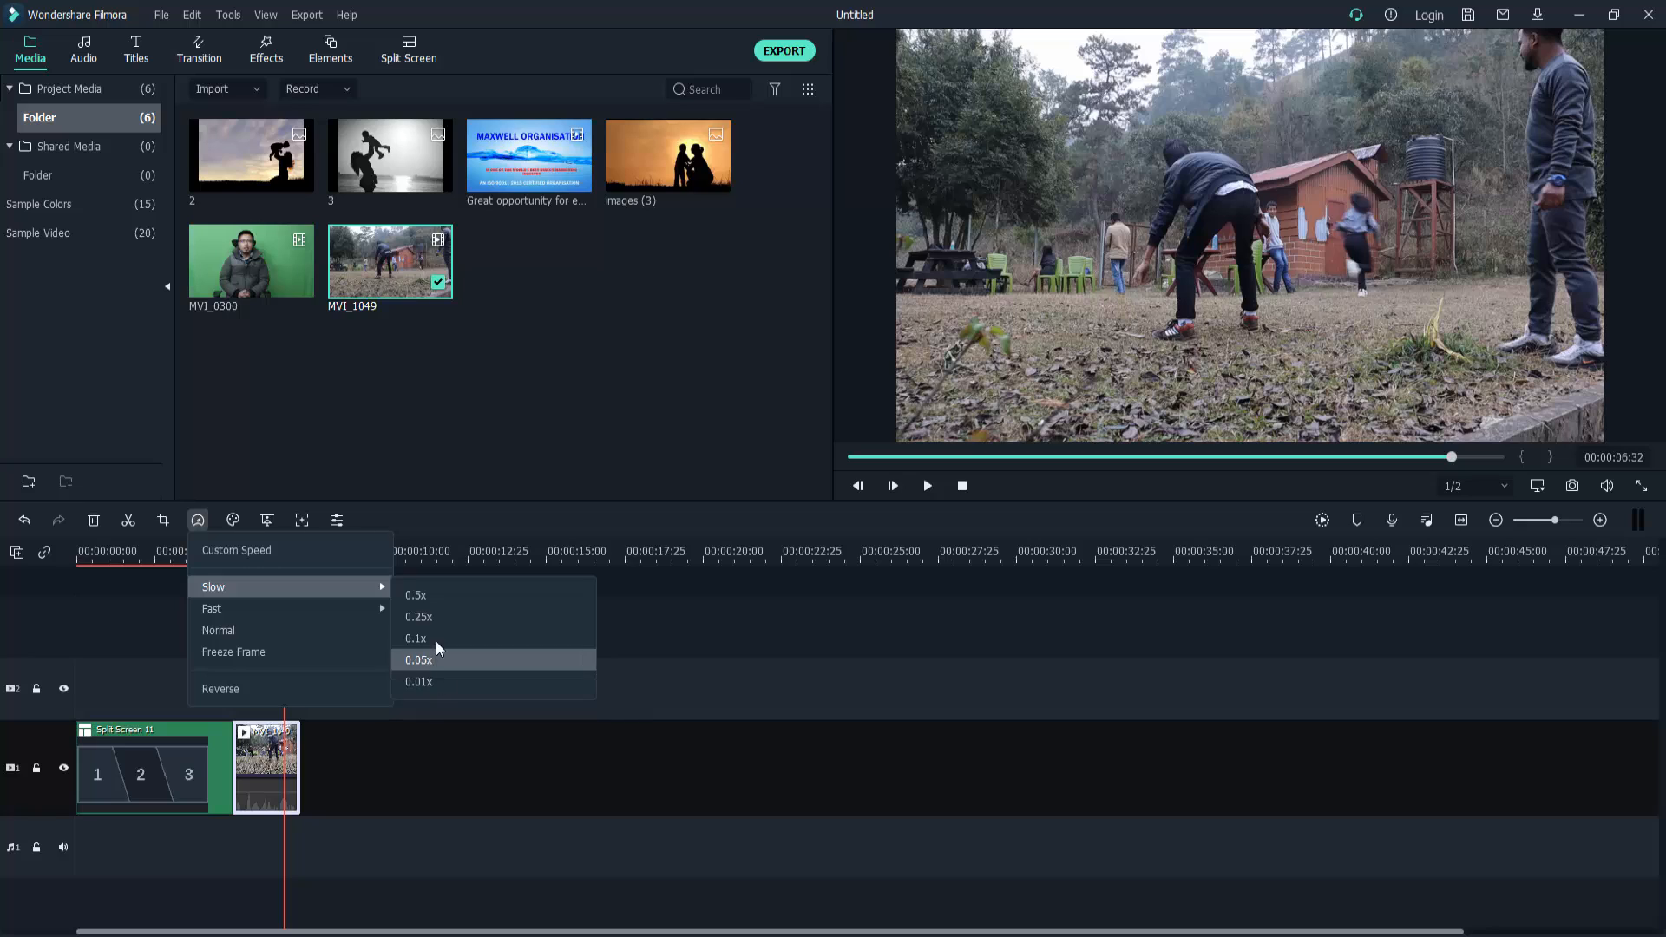
click(446, 596)
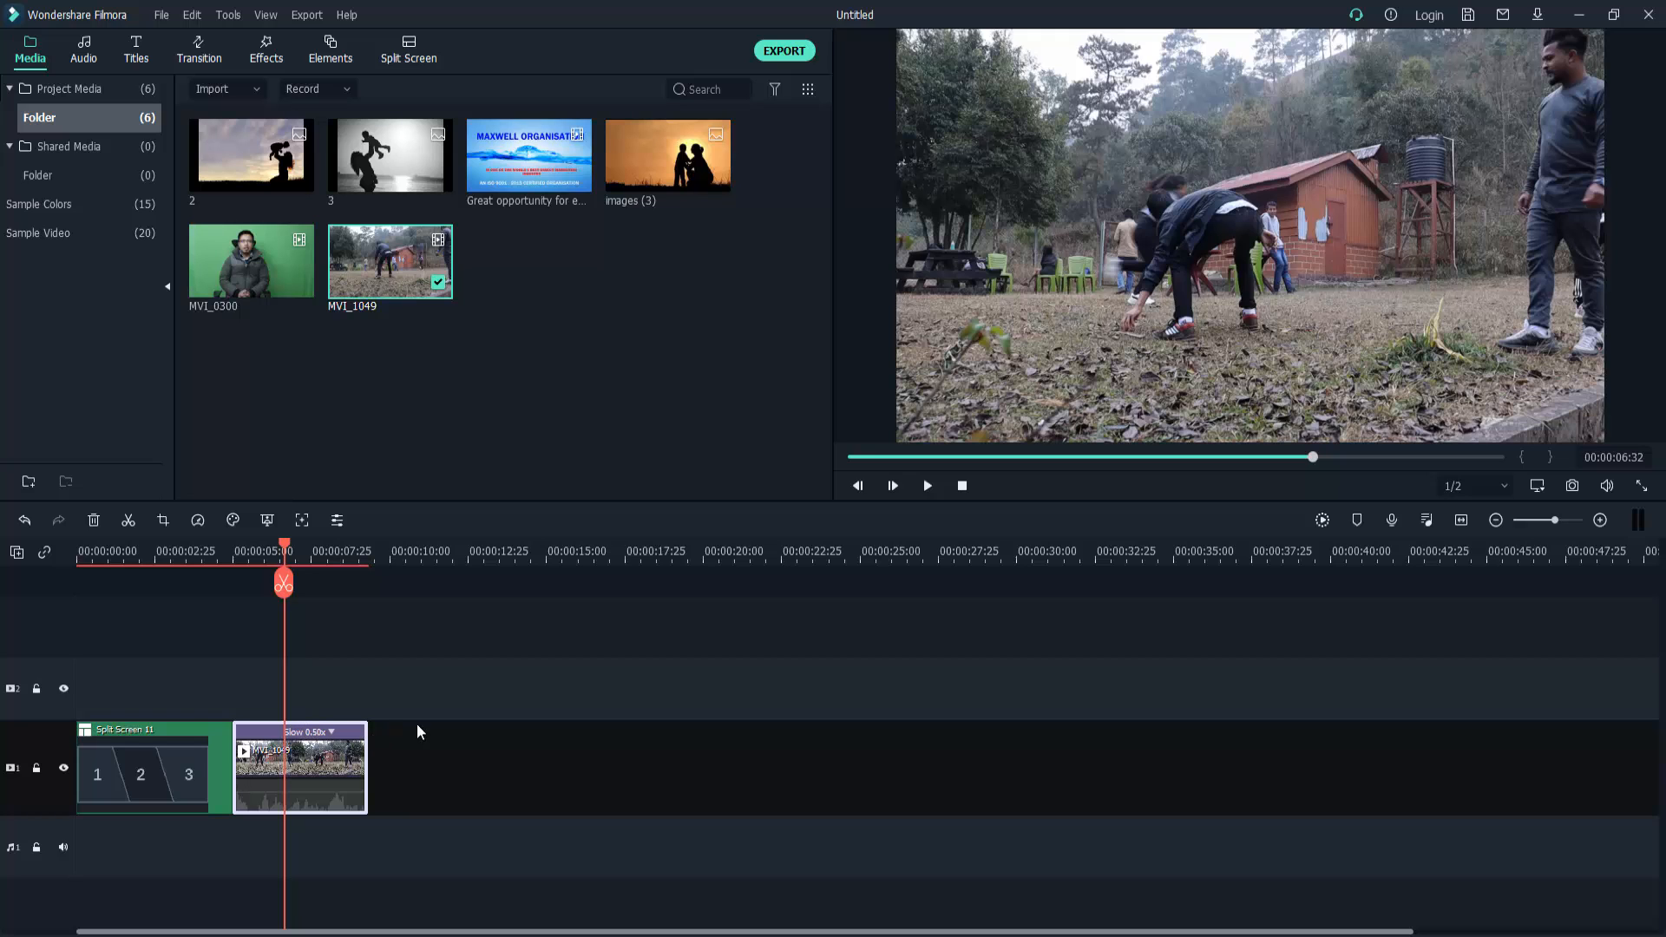
click(927, 485)
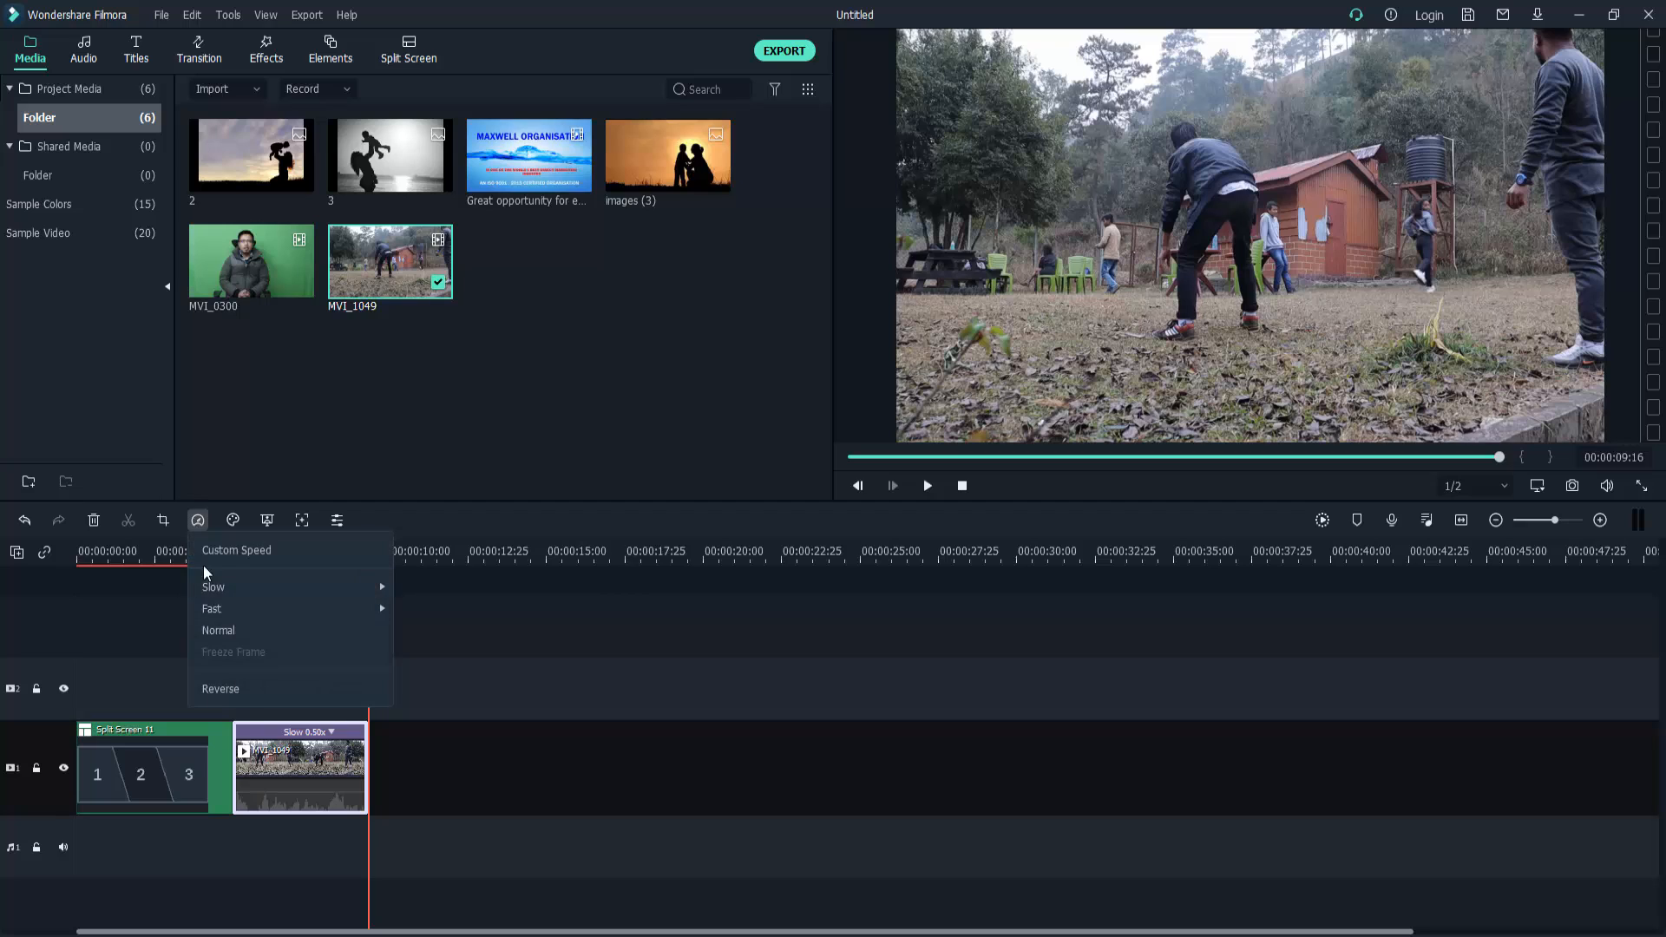
Try the 0.1x slow speed on the MVI_1049 clip in playback and return it to normal speed
mouse_move(217, 588)
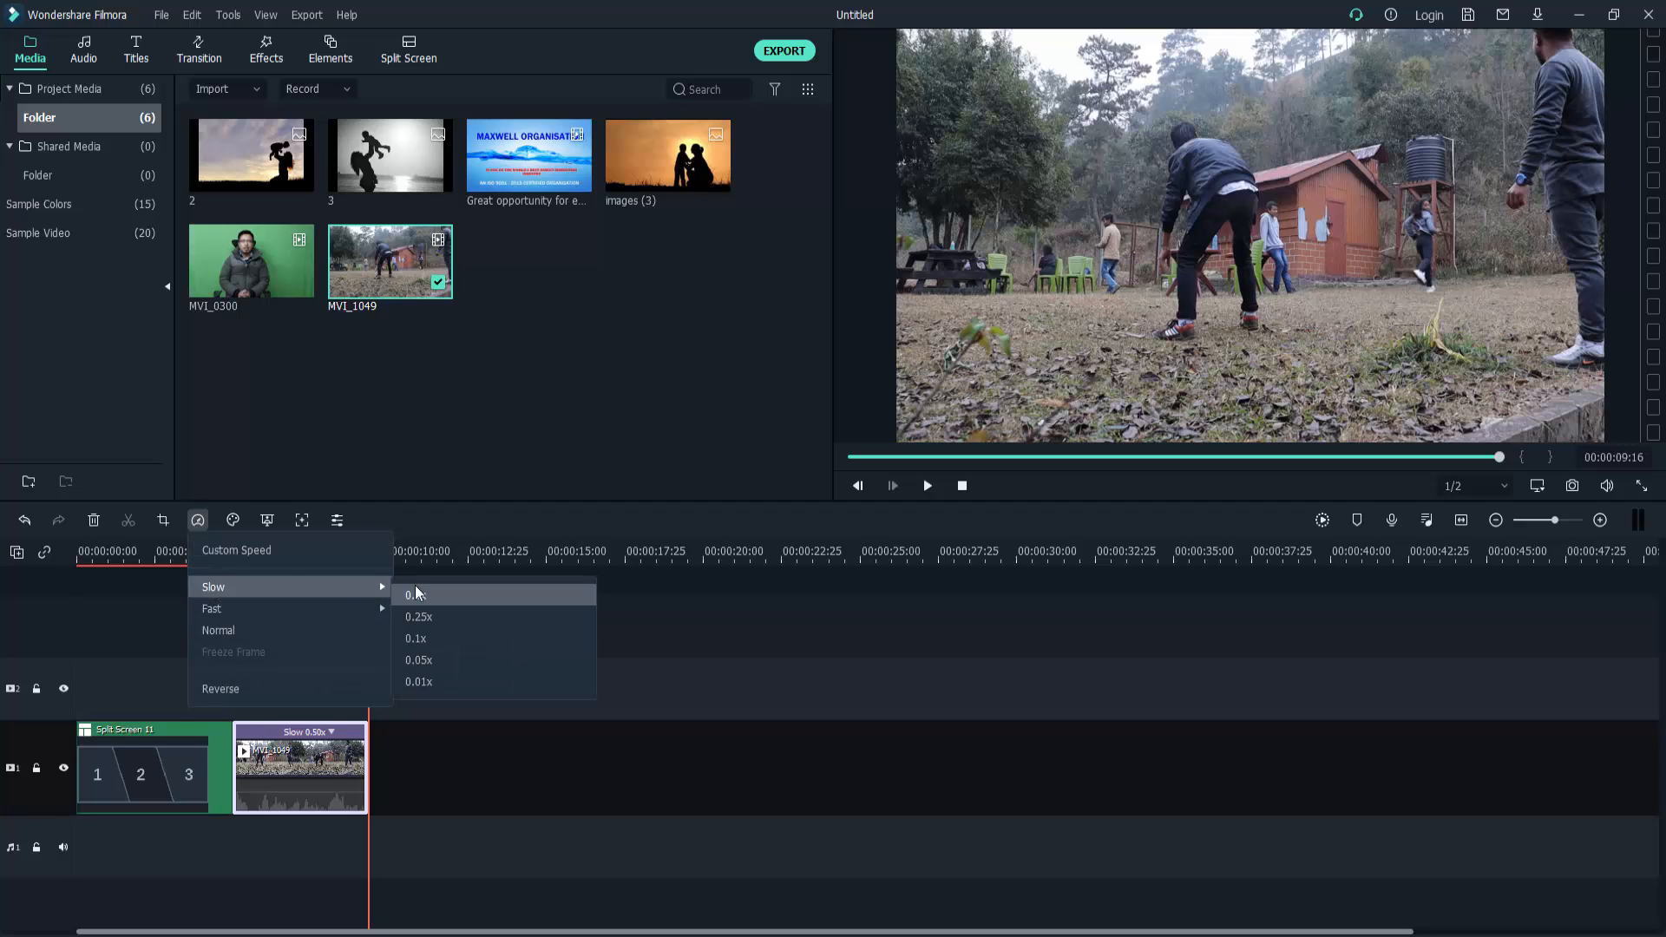
click(416, 639)
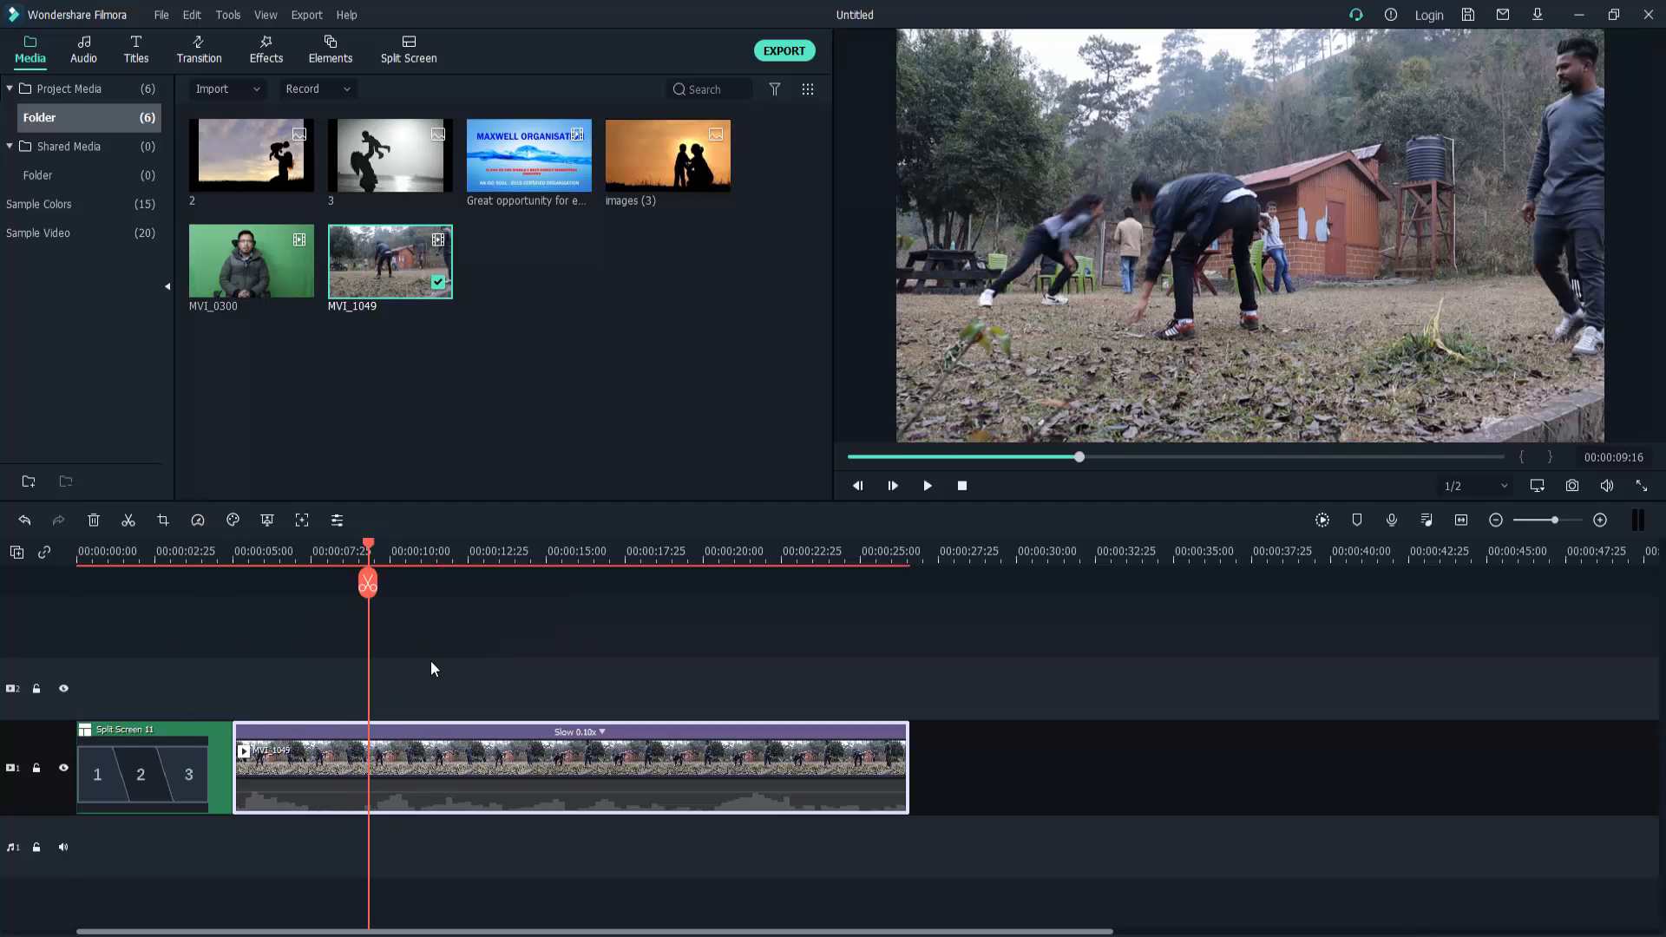
click(926, 484)
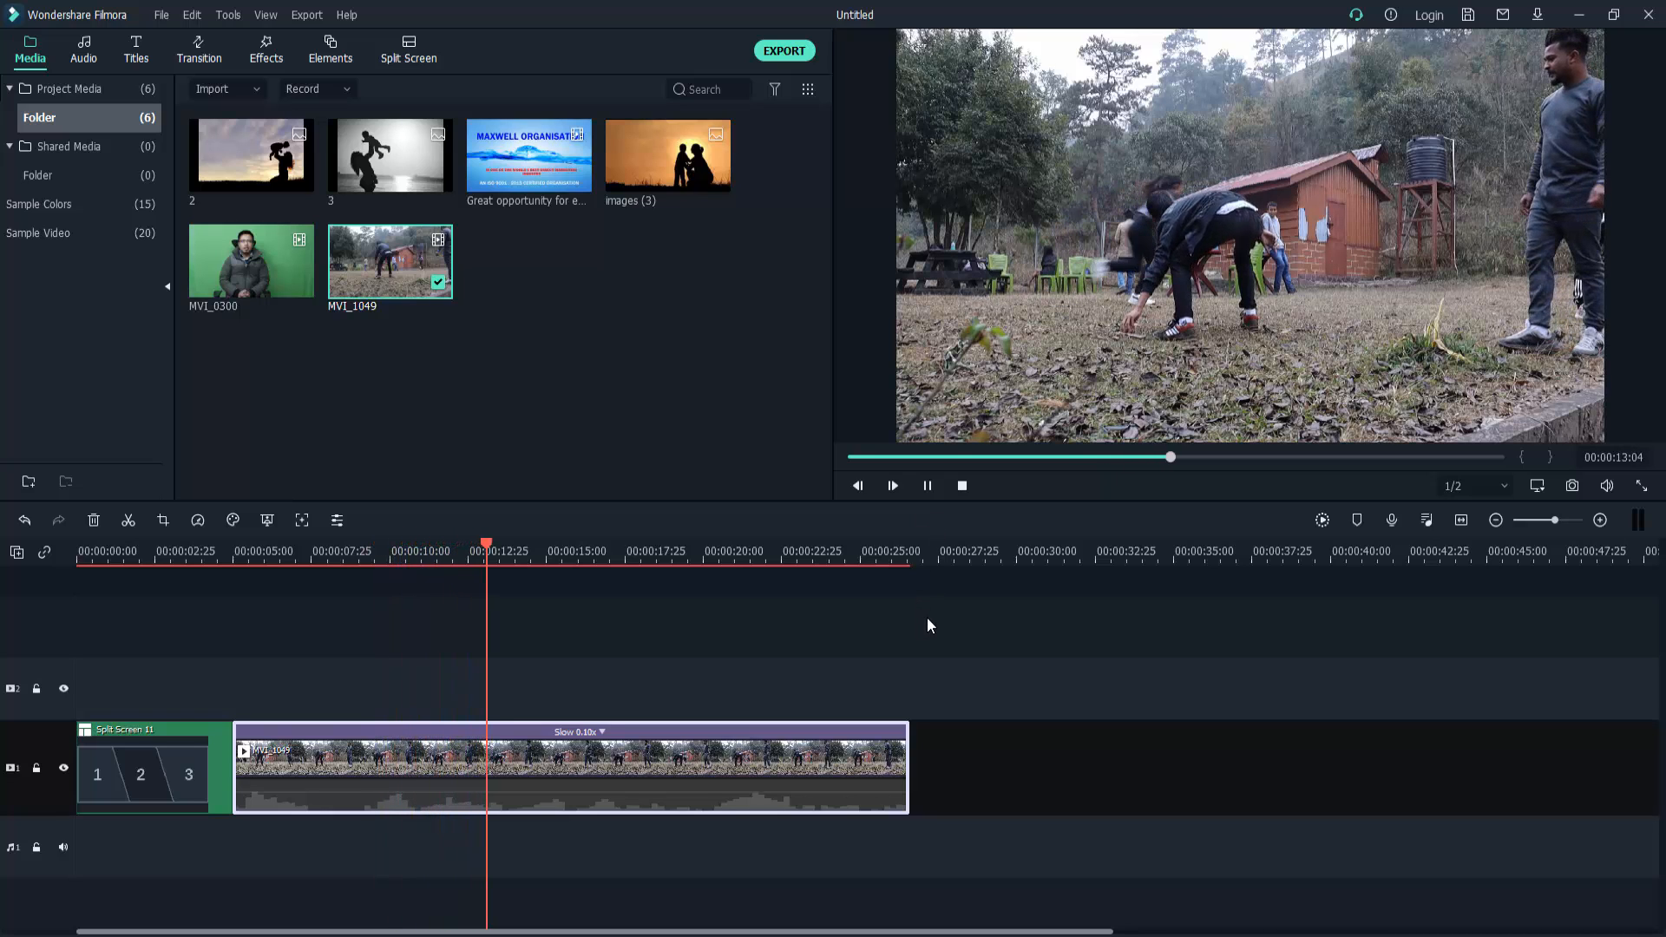
click(927, 485)
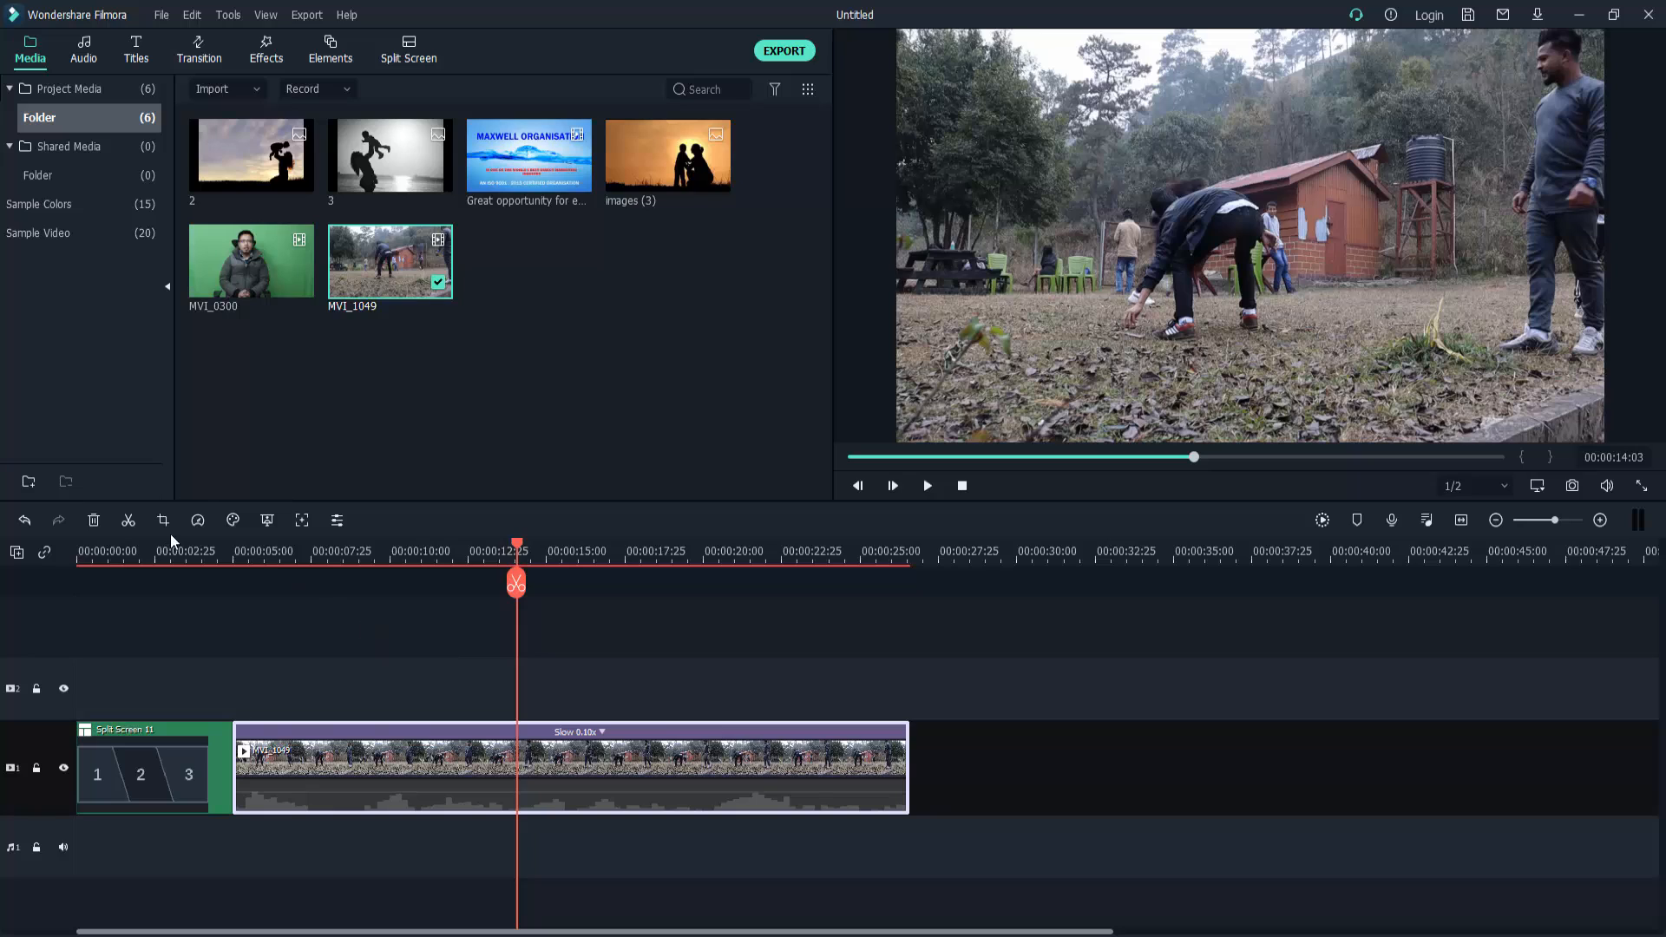
click(197, 521)
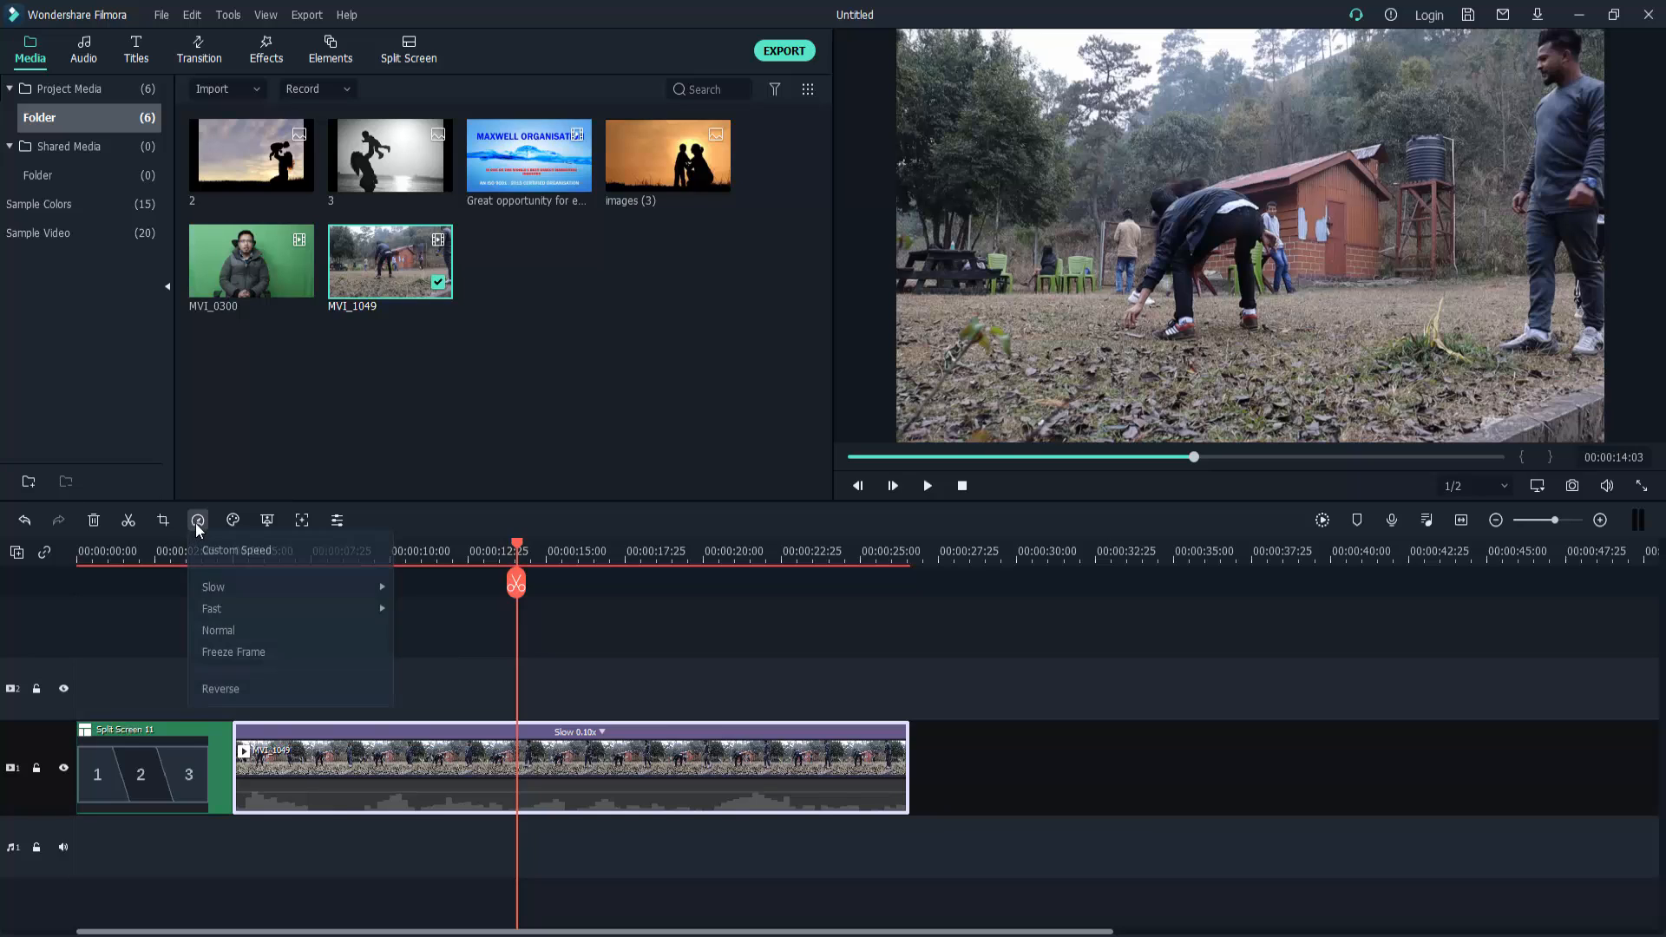
click(224, 629)
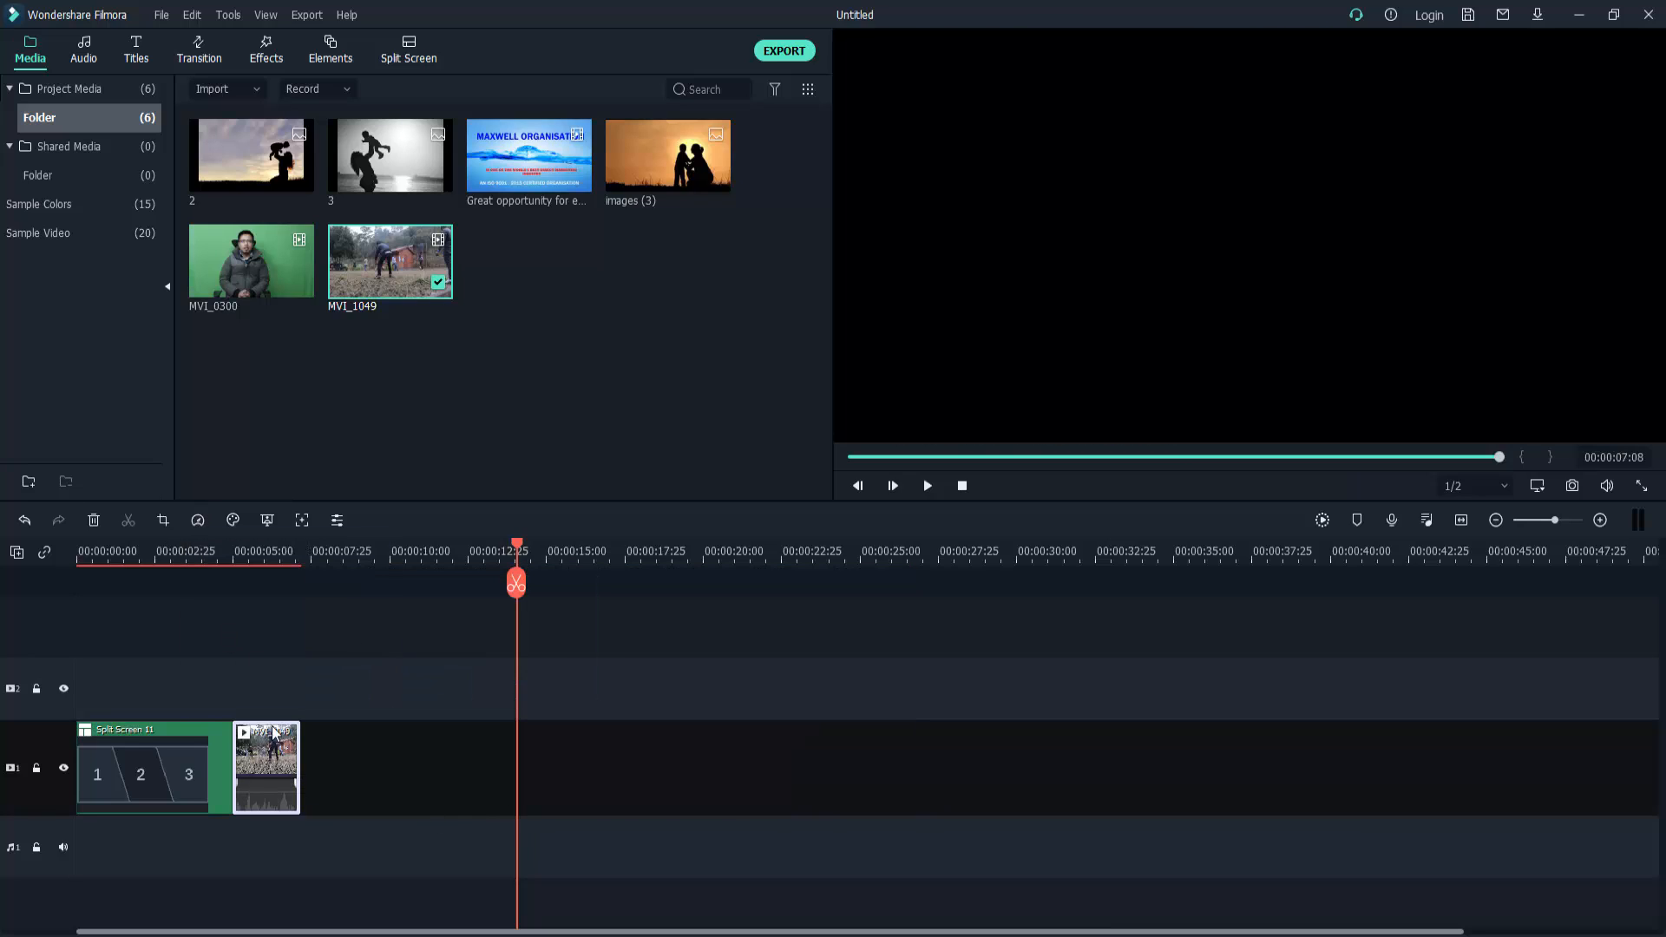
Place the playhead at 00:00:06:19 on the MVI_1049 clip and apply the 4x fast speed to the clip
click(276, 555)
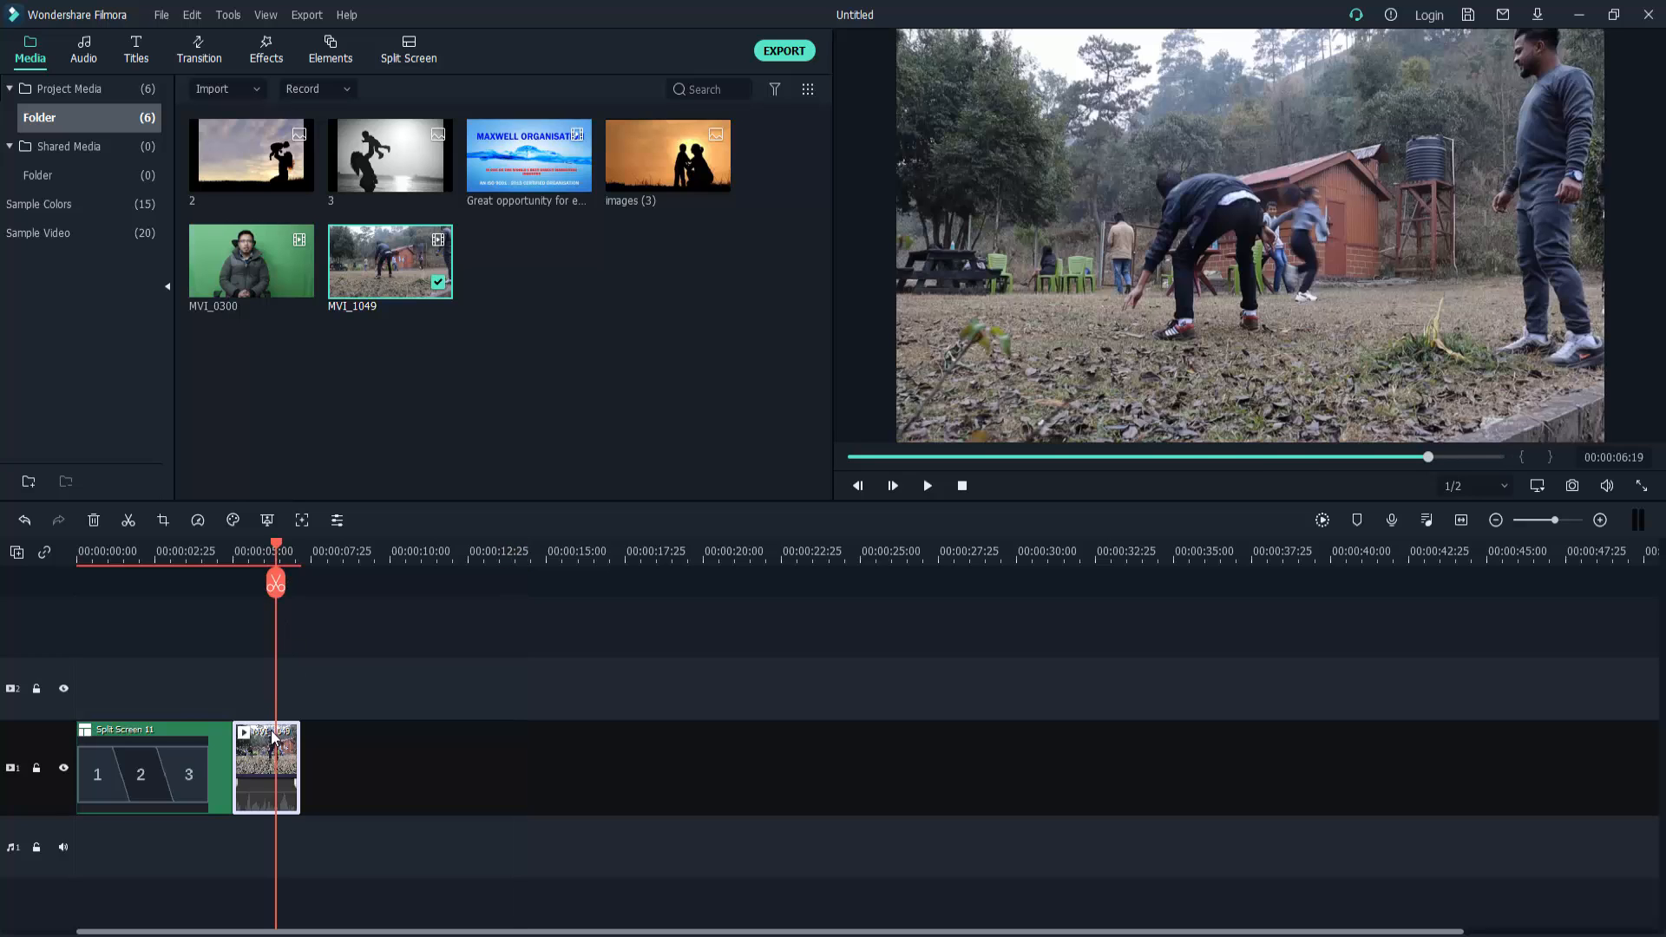
click(196, 519)
mouse_move(237, 606)
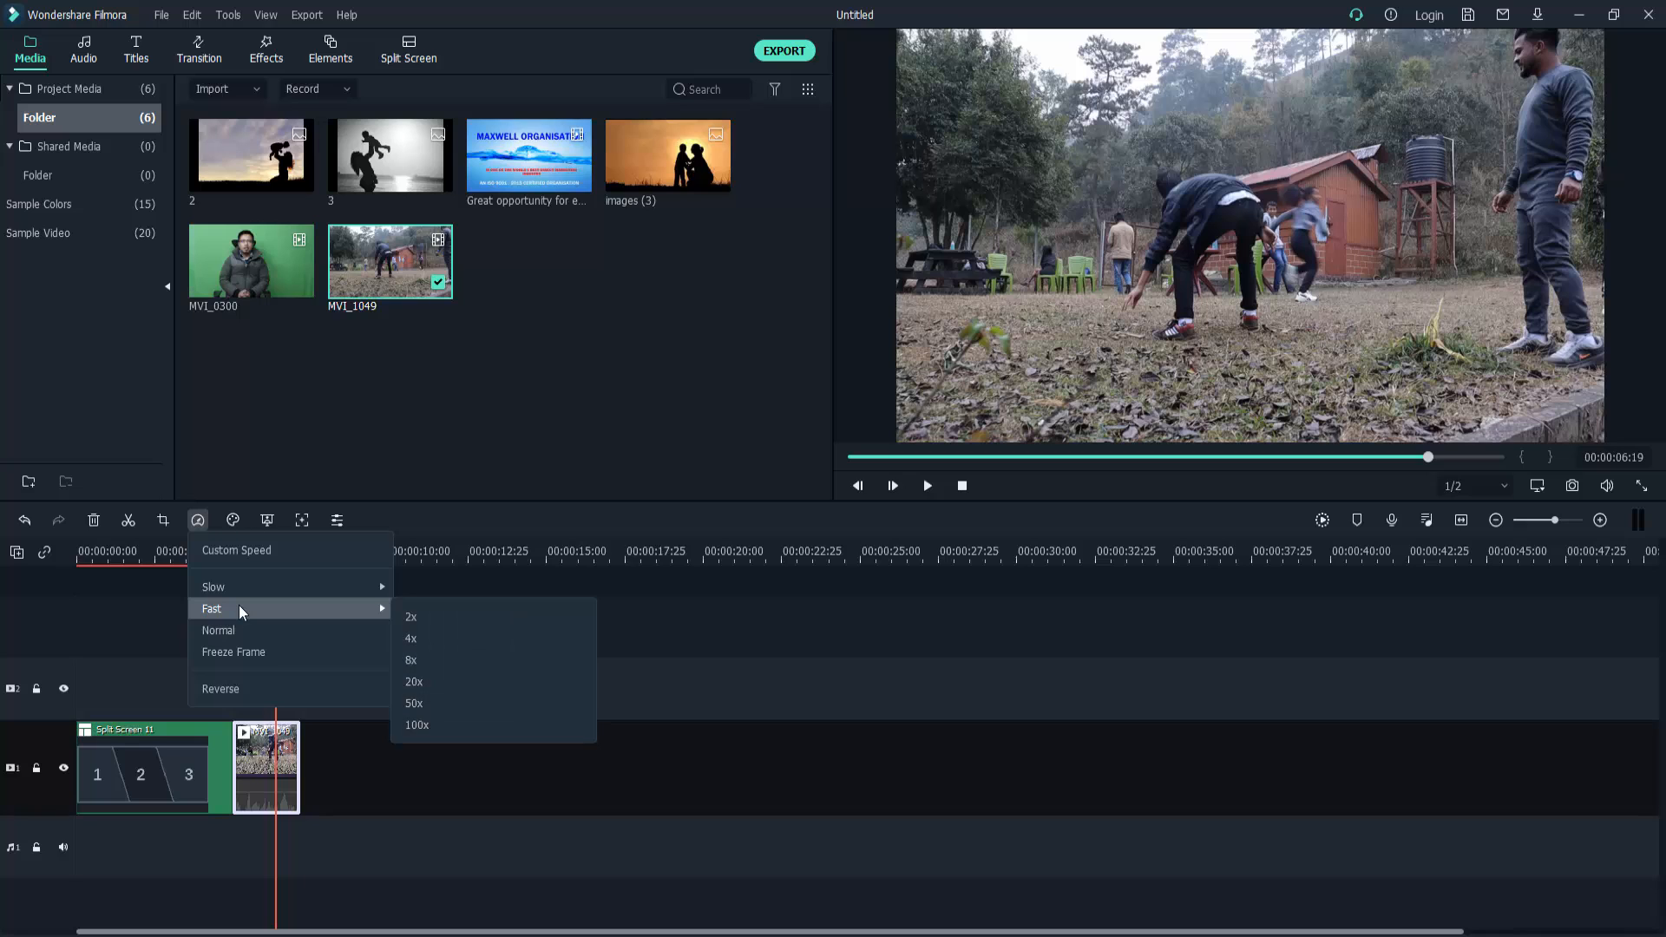
click(427, 642)
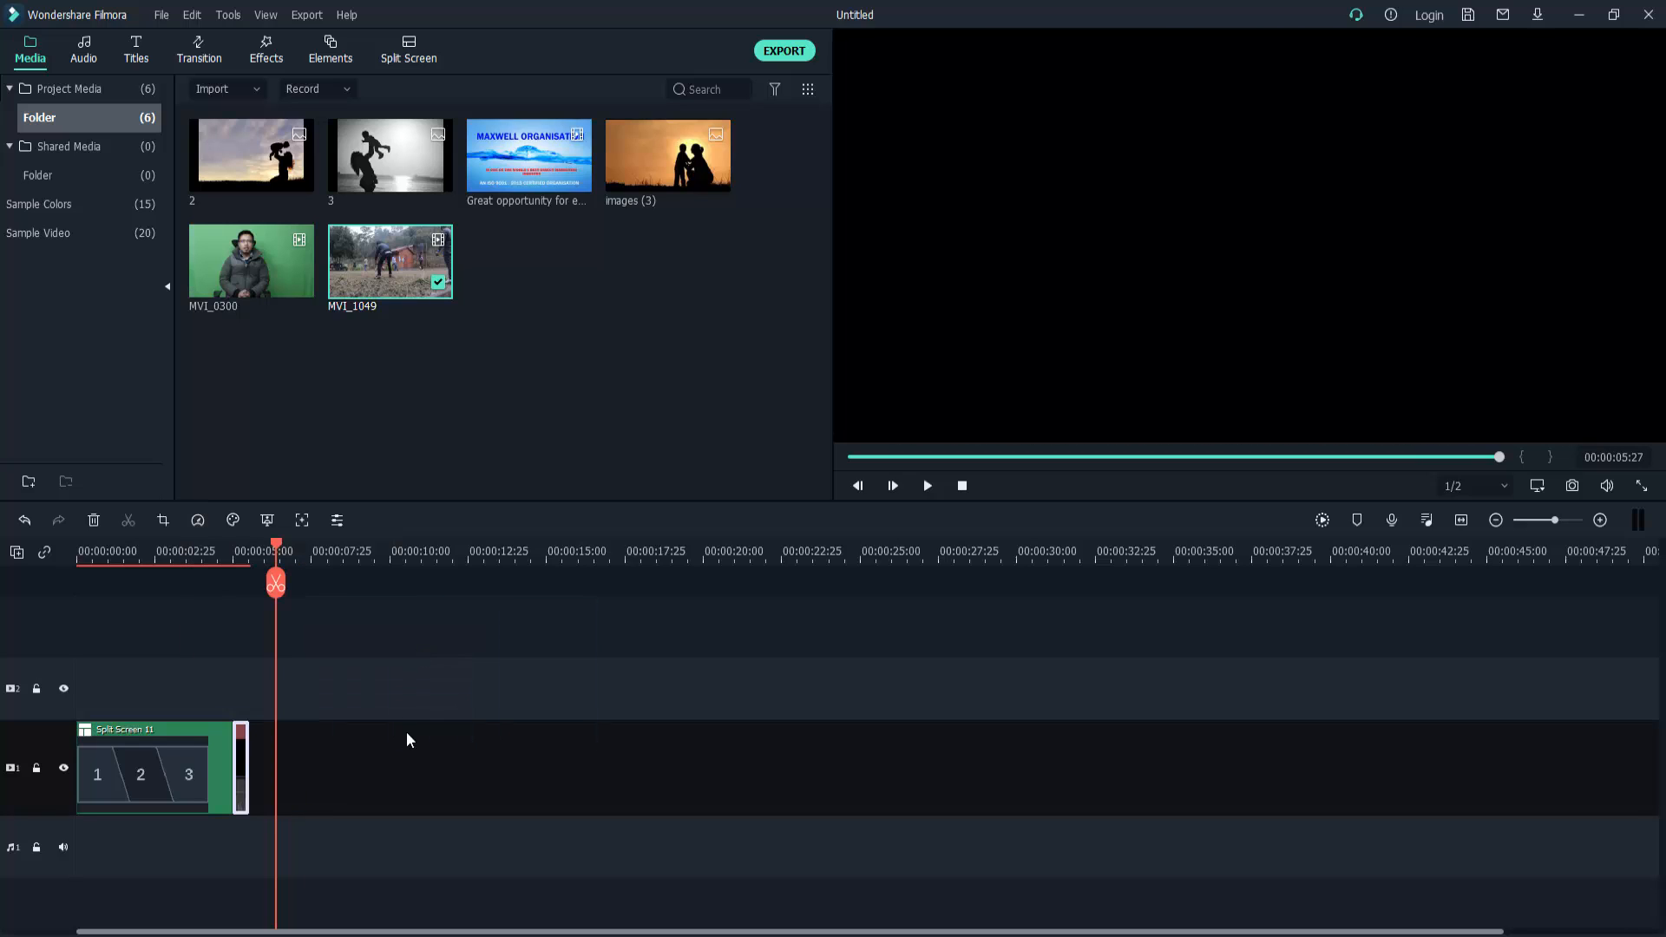
Play the sped-up MVI_1049 clip from its start, and replay it from 00:00:04:43 to check the fast motion
drag(274, 548, 235, 560)
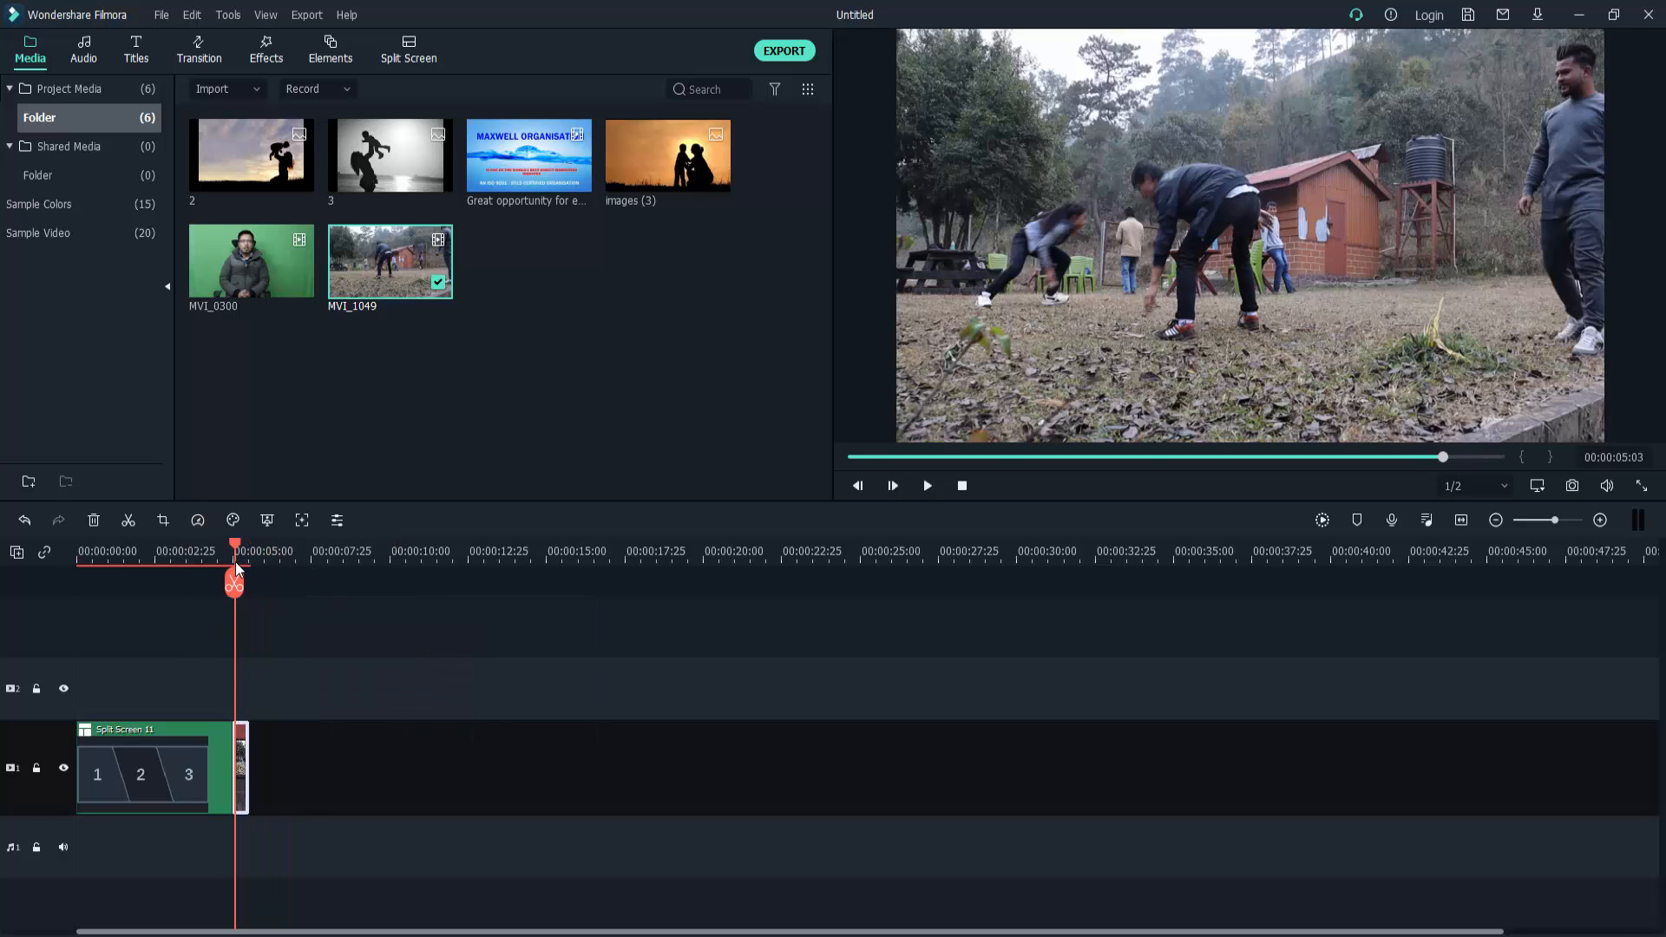
click(927, 486)
click(926, 486)
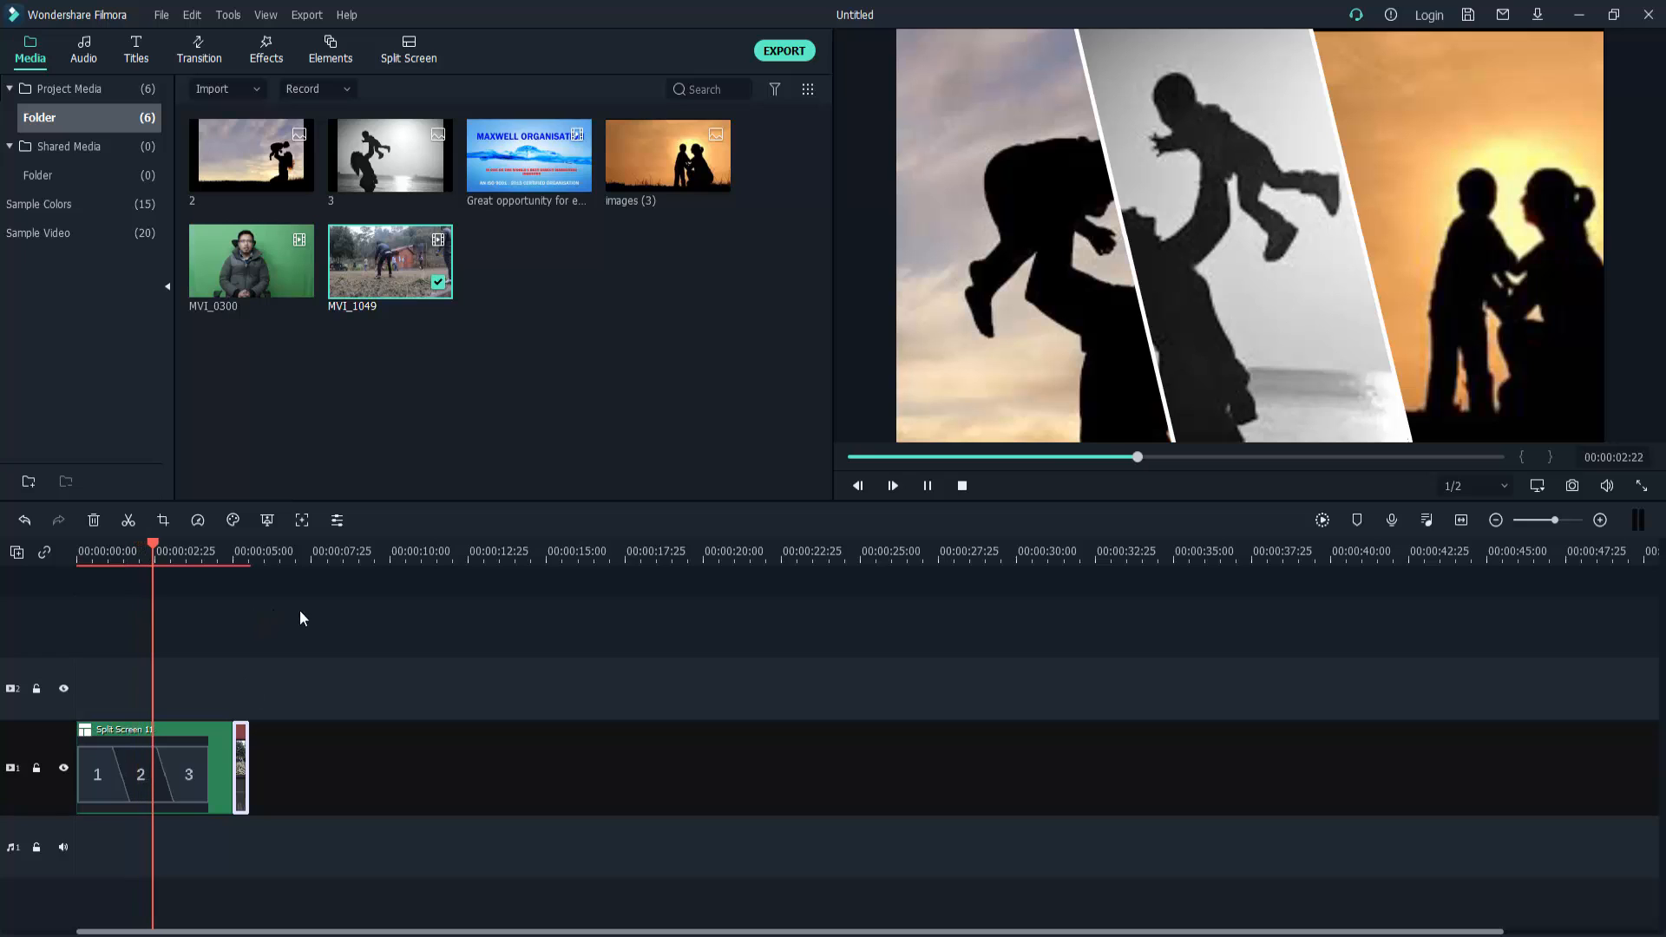
click(238, 552)
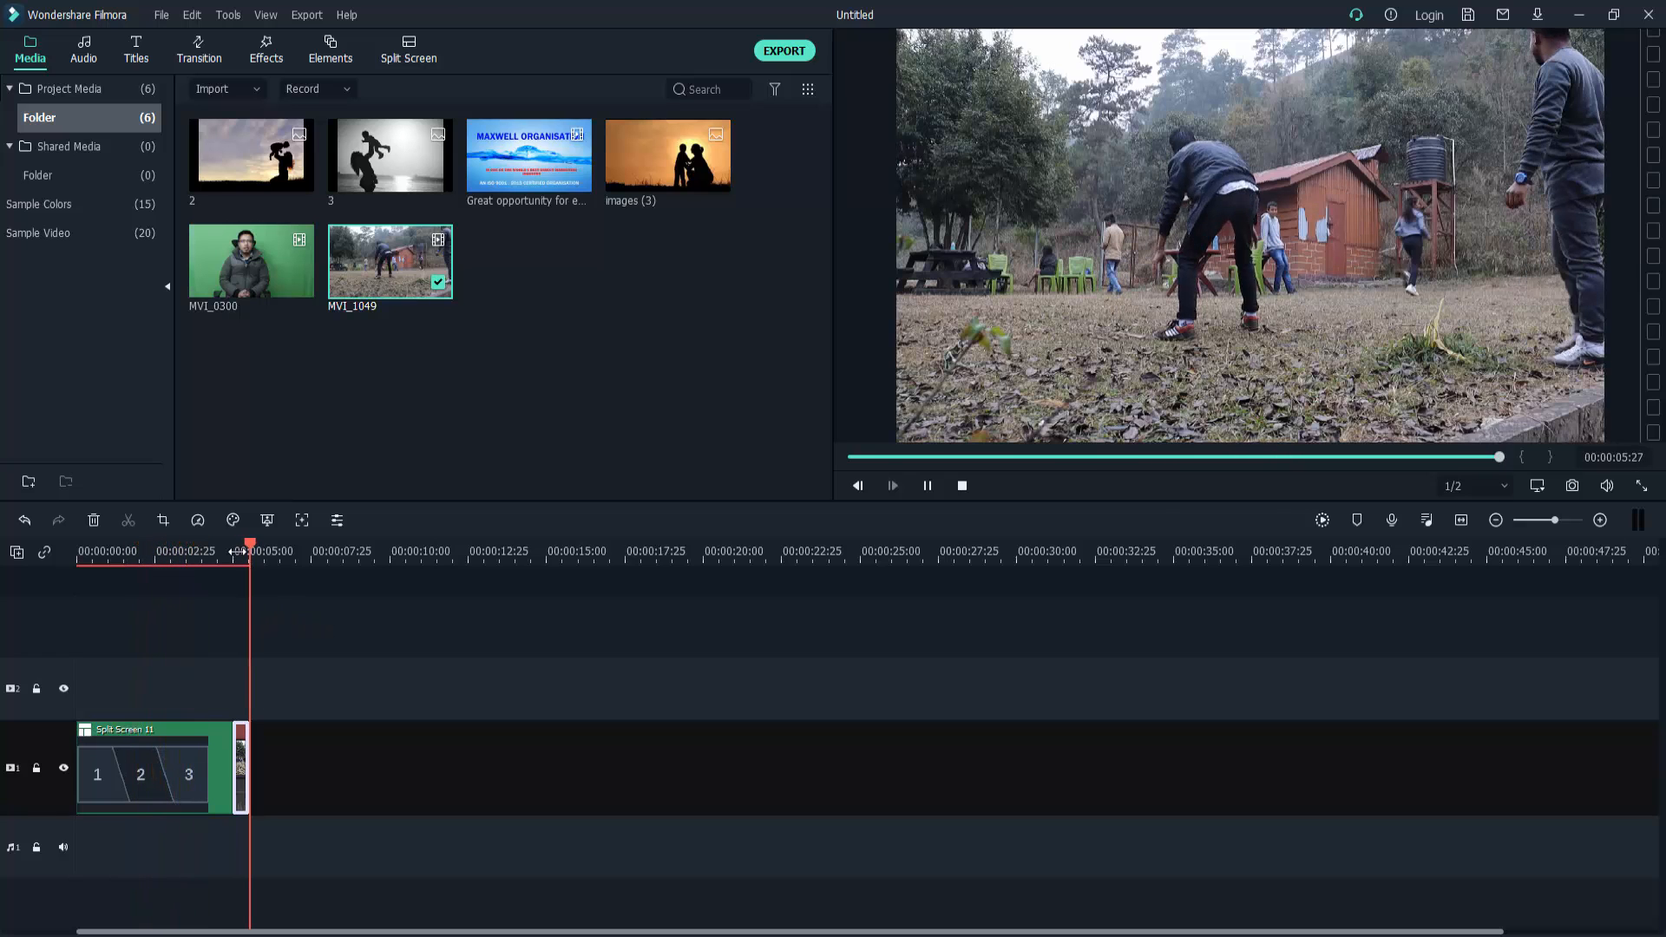
click(229, 551)
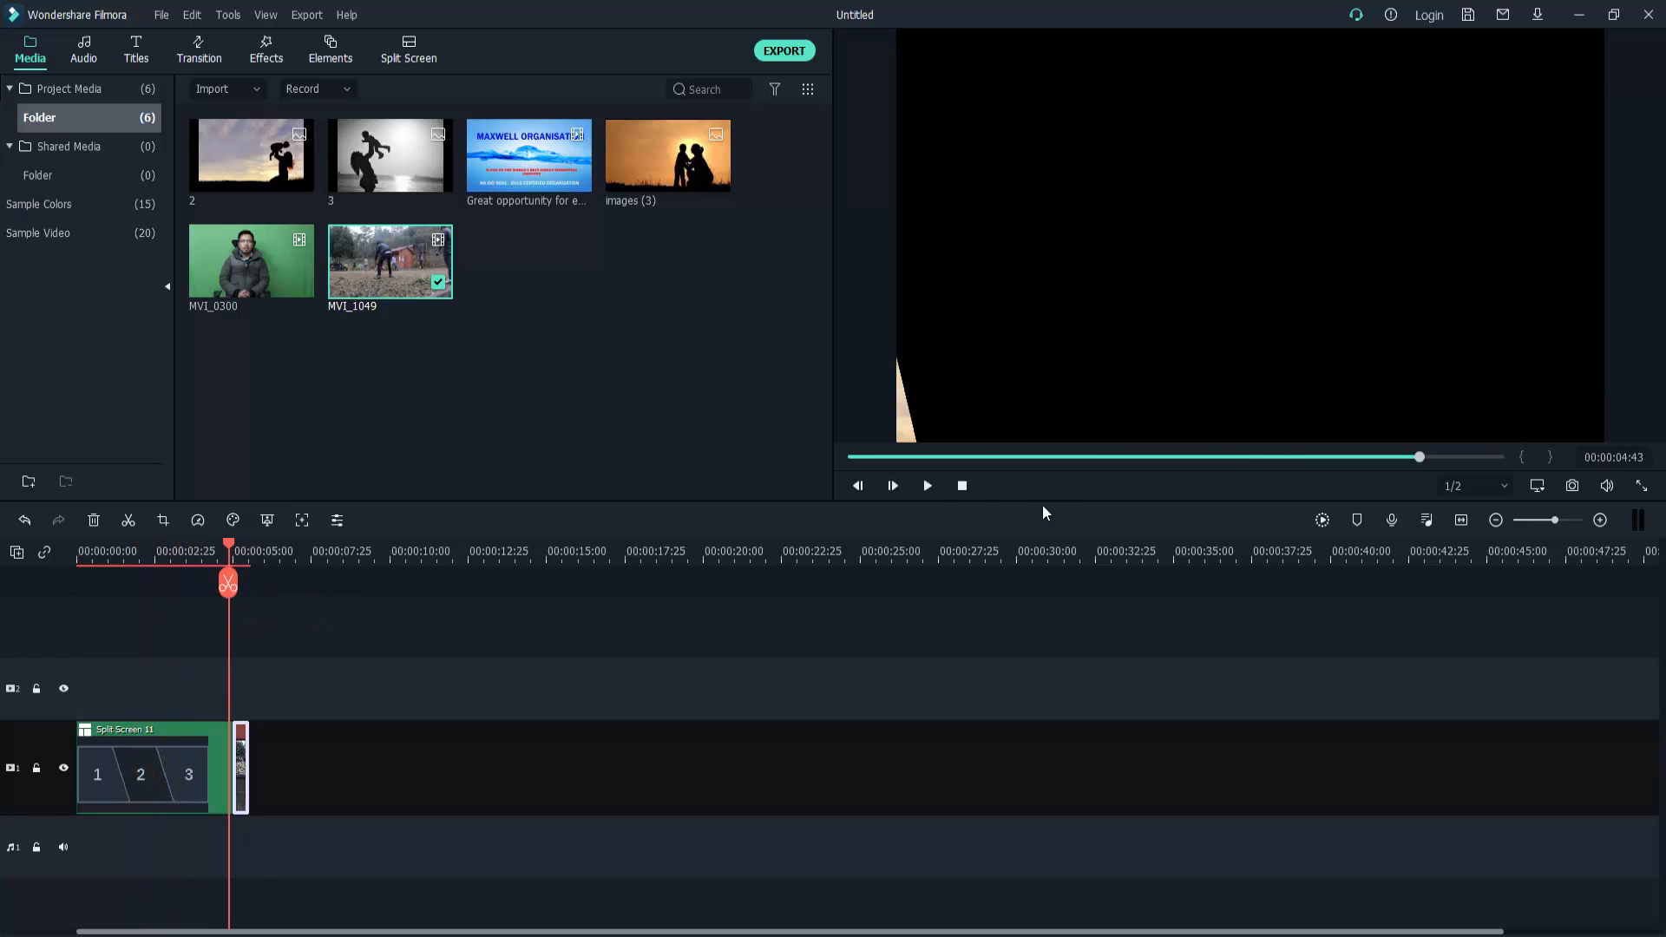
click(926, 486)
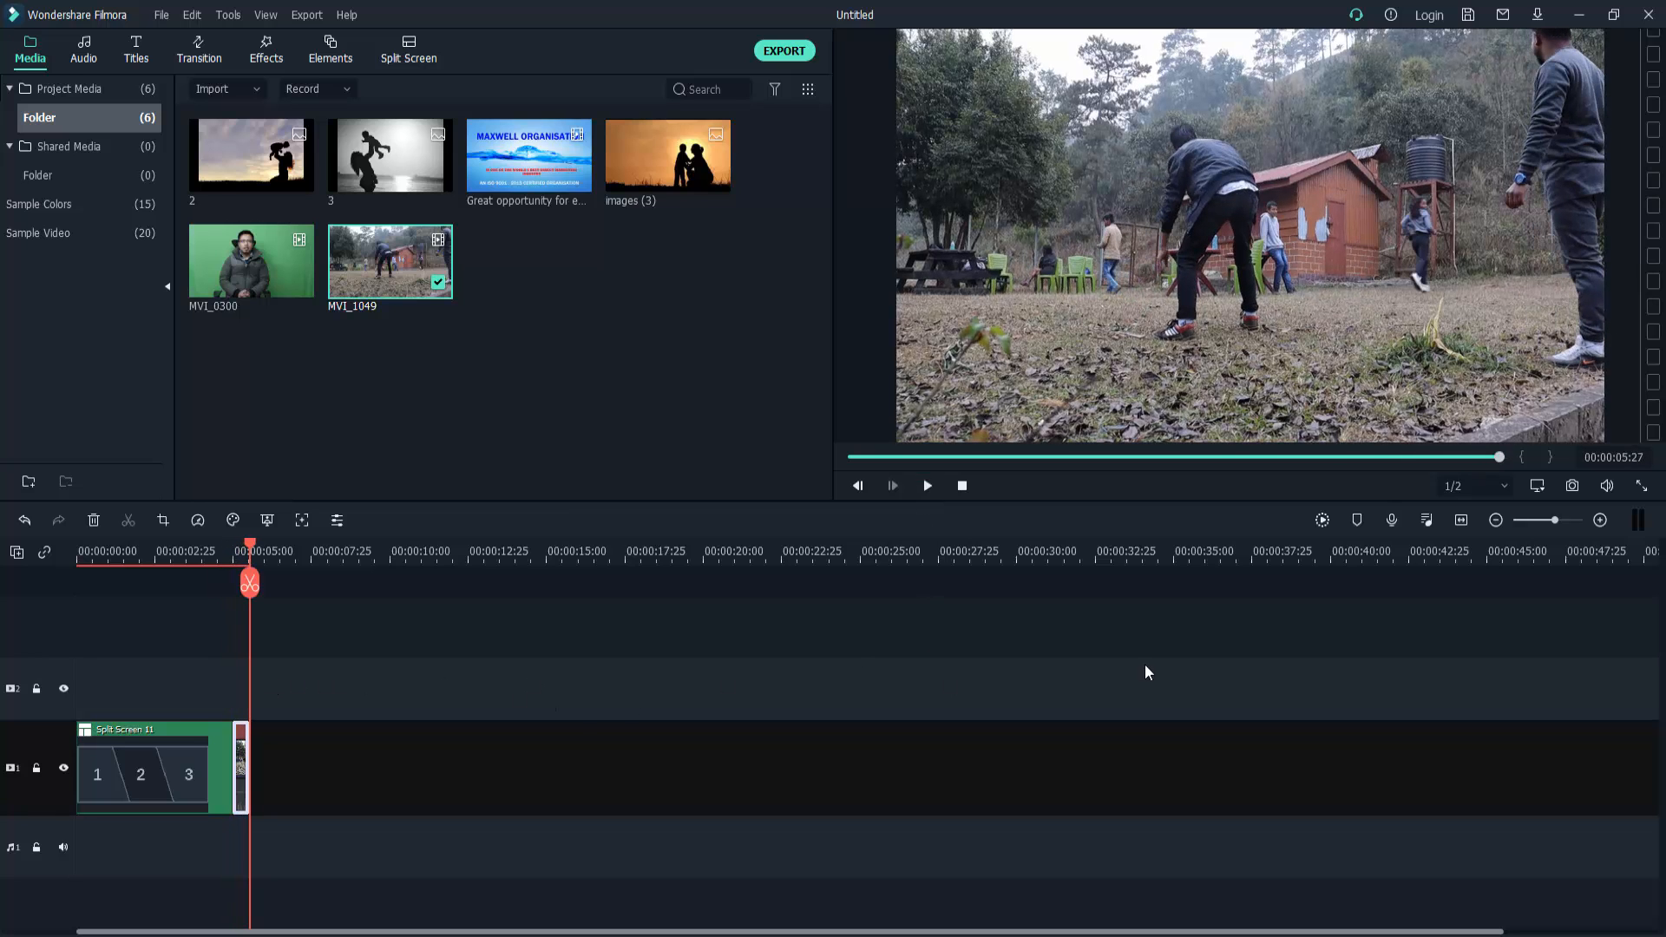
Return the MVI_1049 clip in the timeline to normal speed
click(195, 524)
click(226, 630)
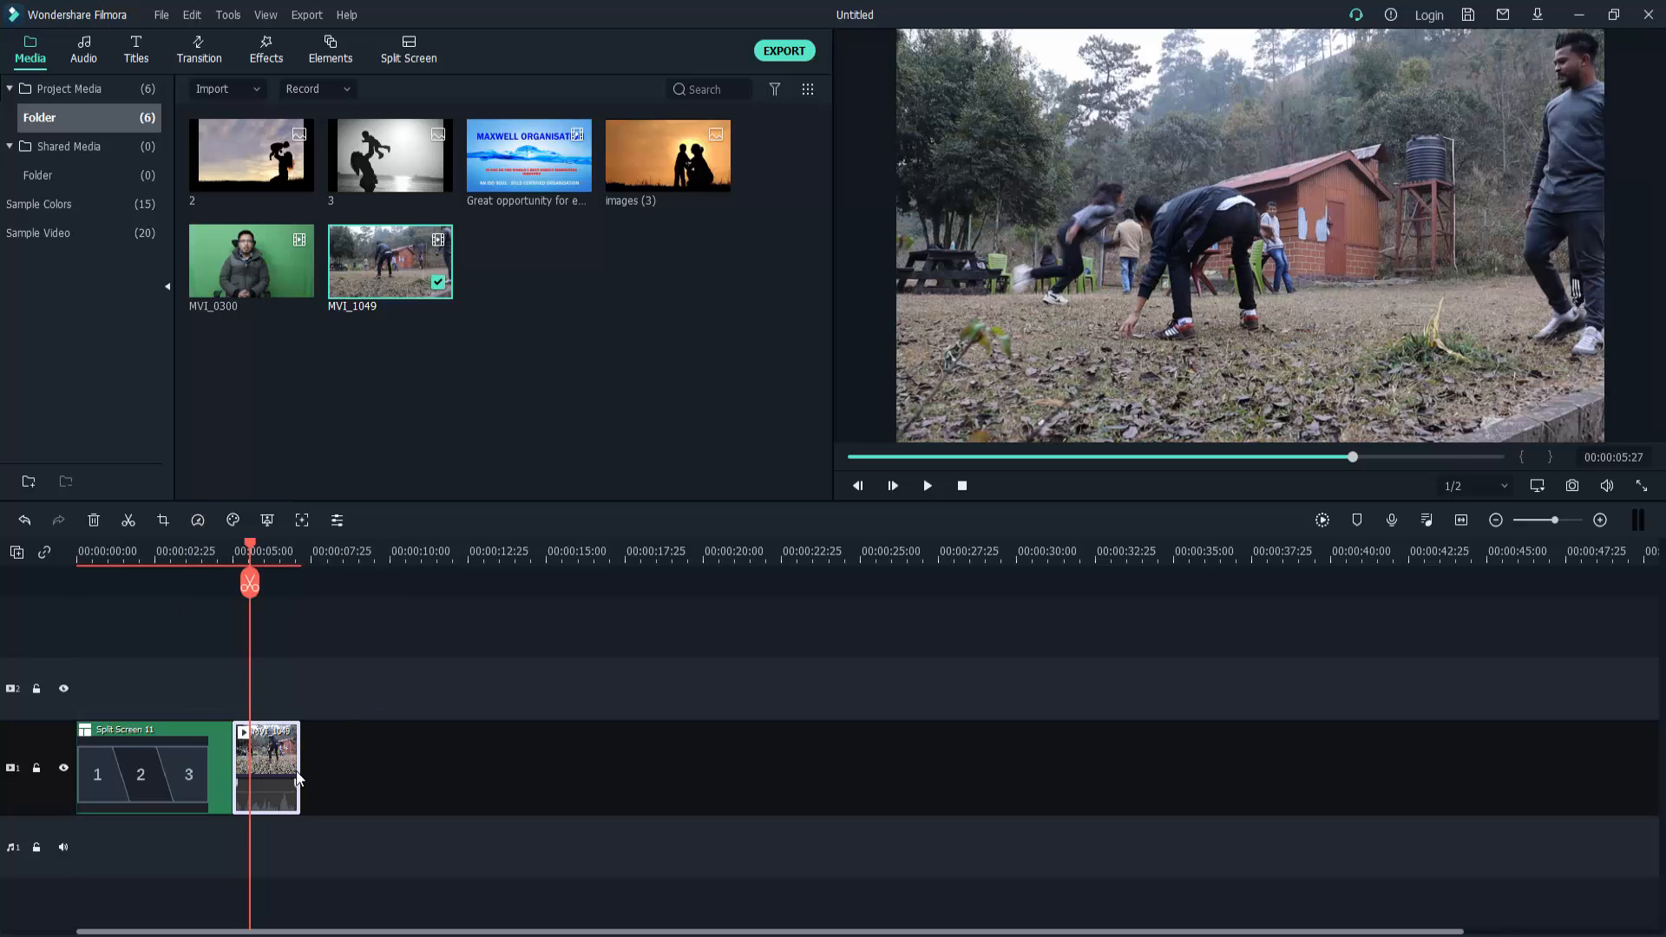
Reverse the MVI_1049 clip and play it back from its beginning
drag(250, 554, 268, 559)
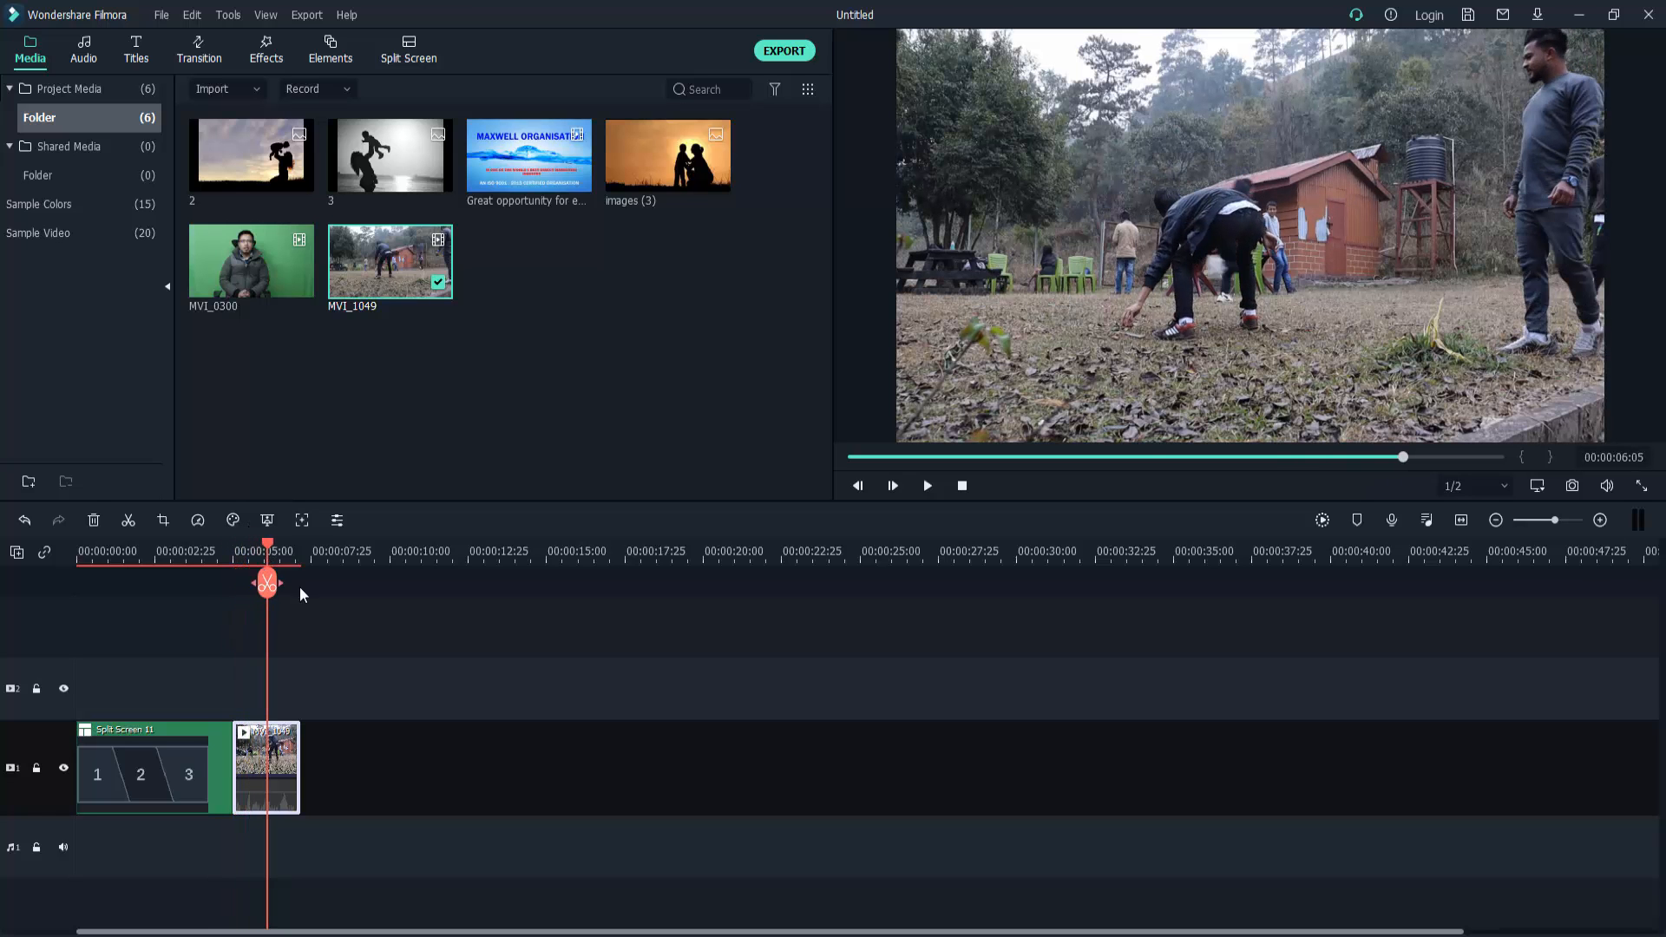
click(198, 520)
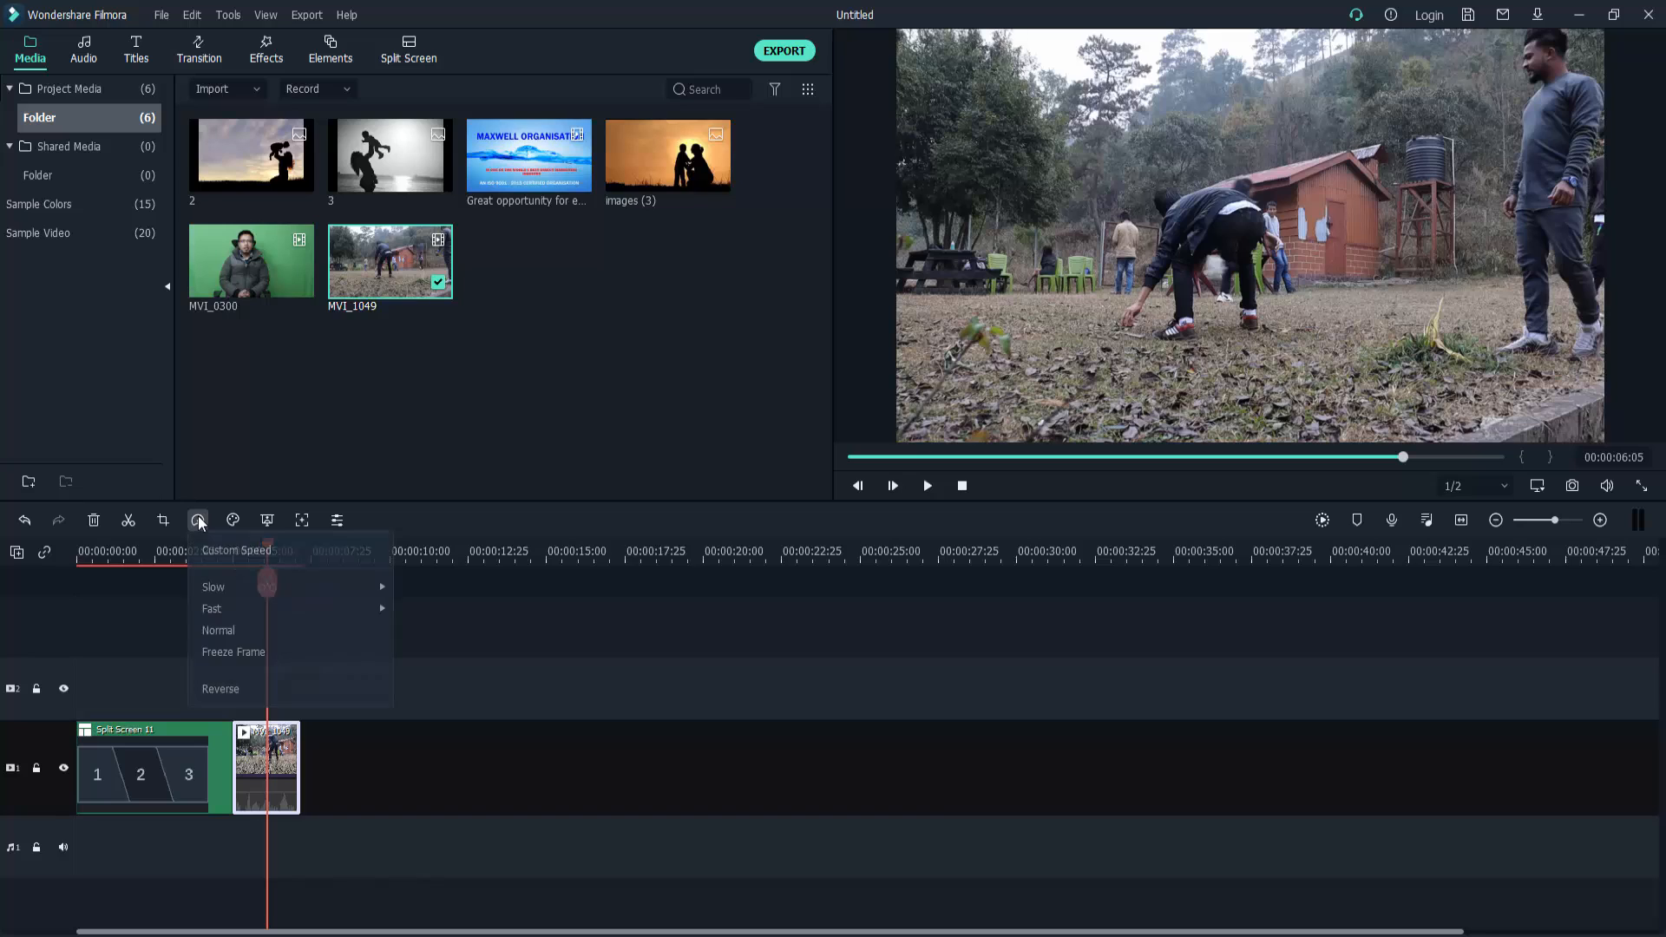
click(228, 690)
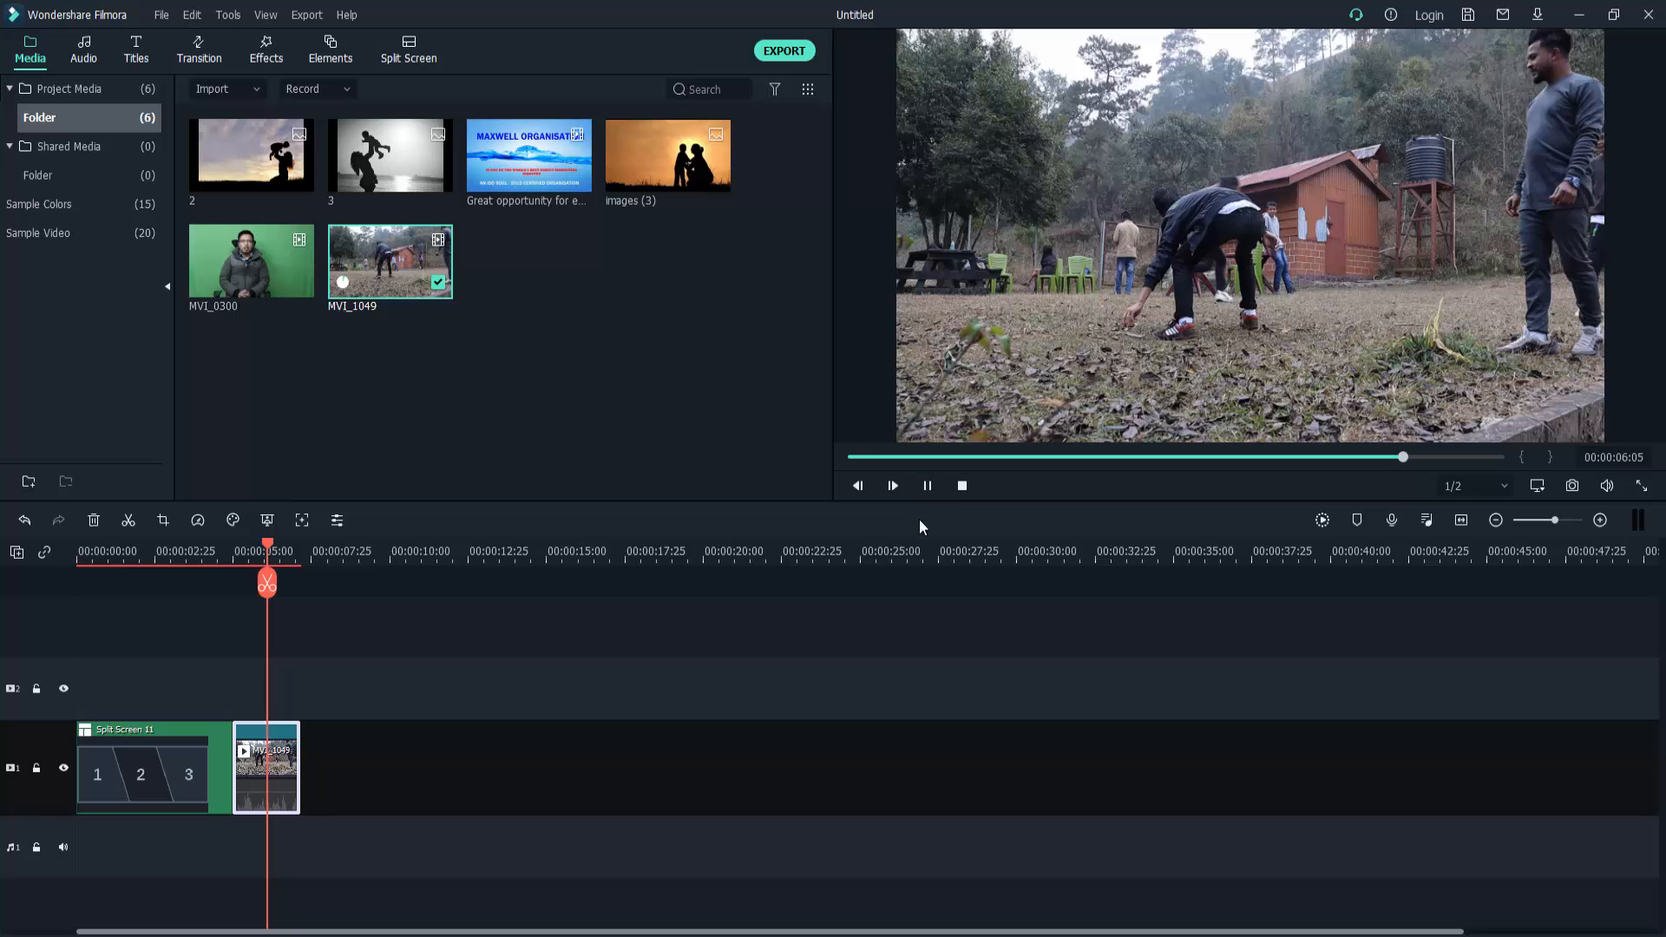
click(919, 482)
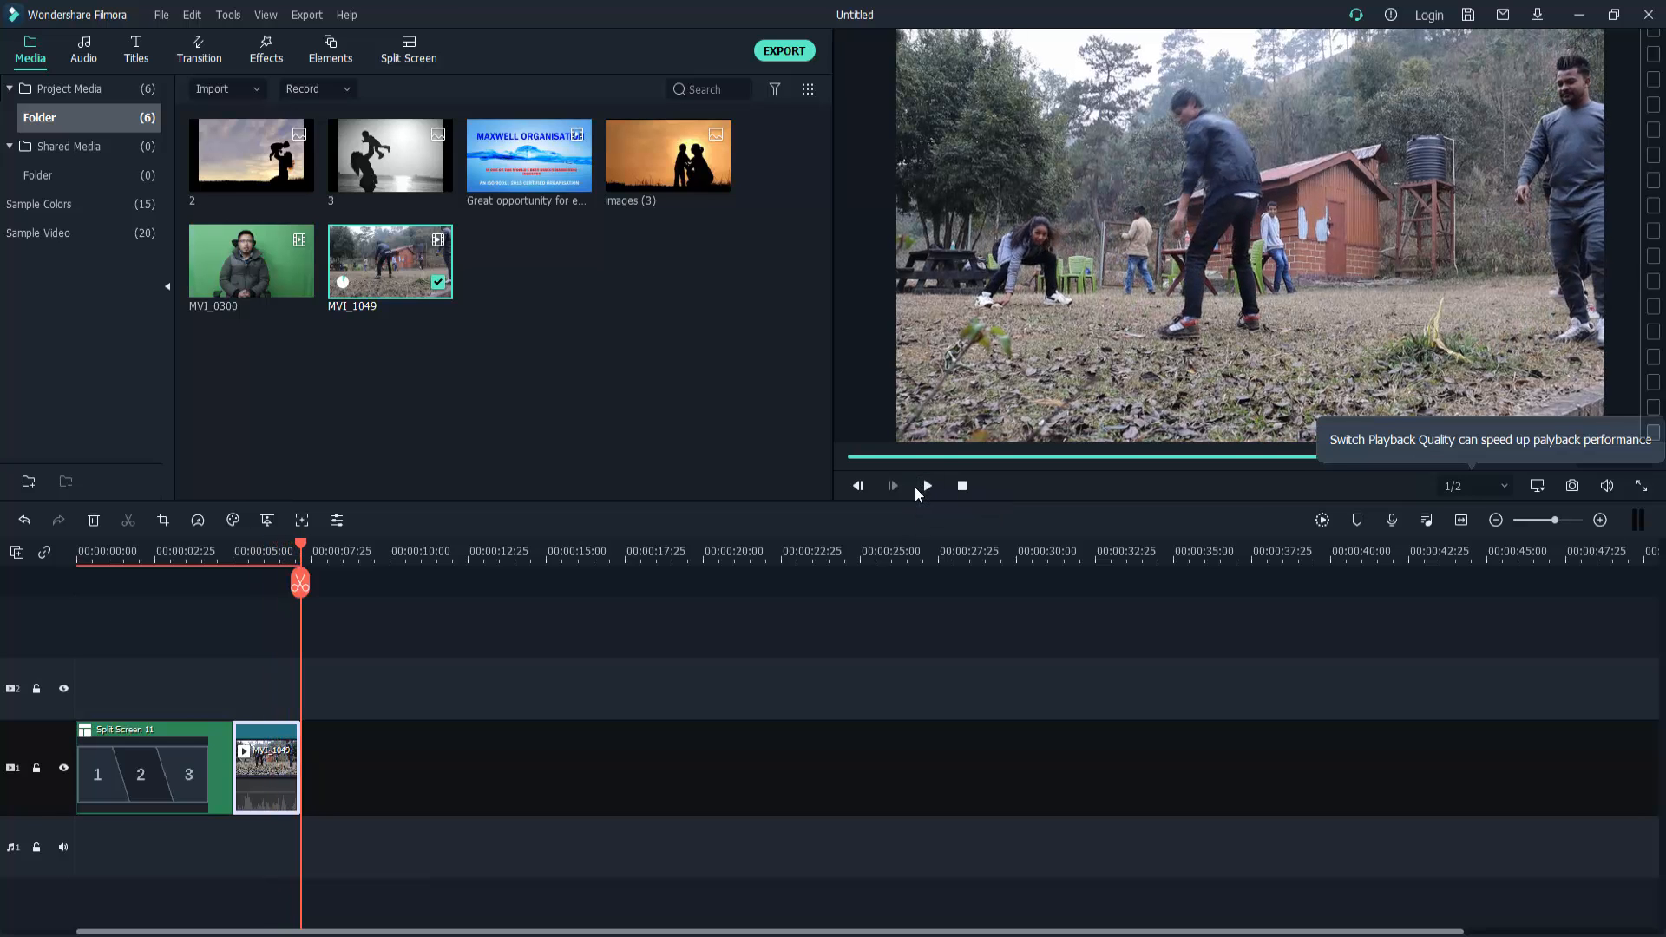
drag(303, 545, 236, 554)
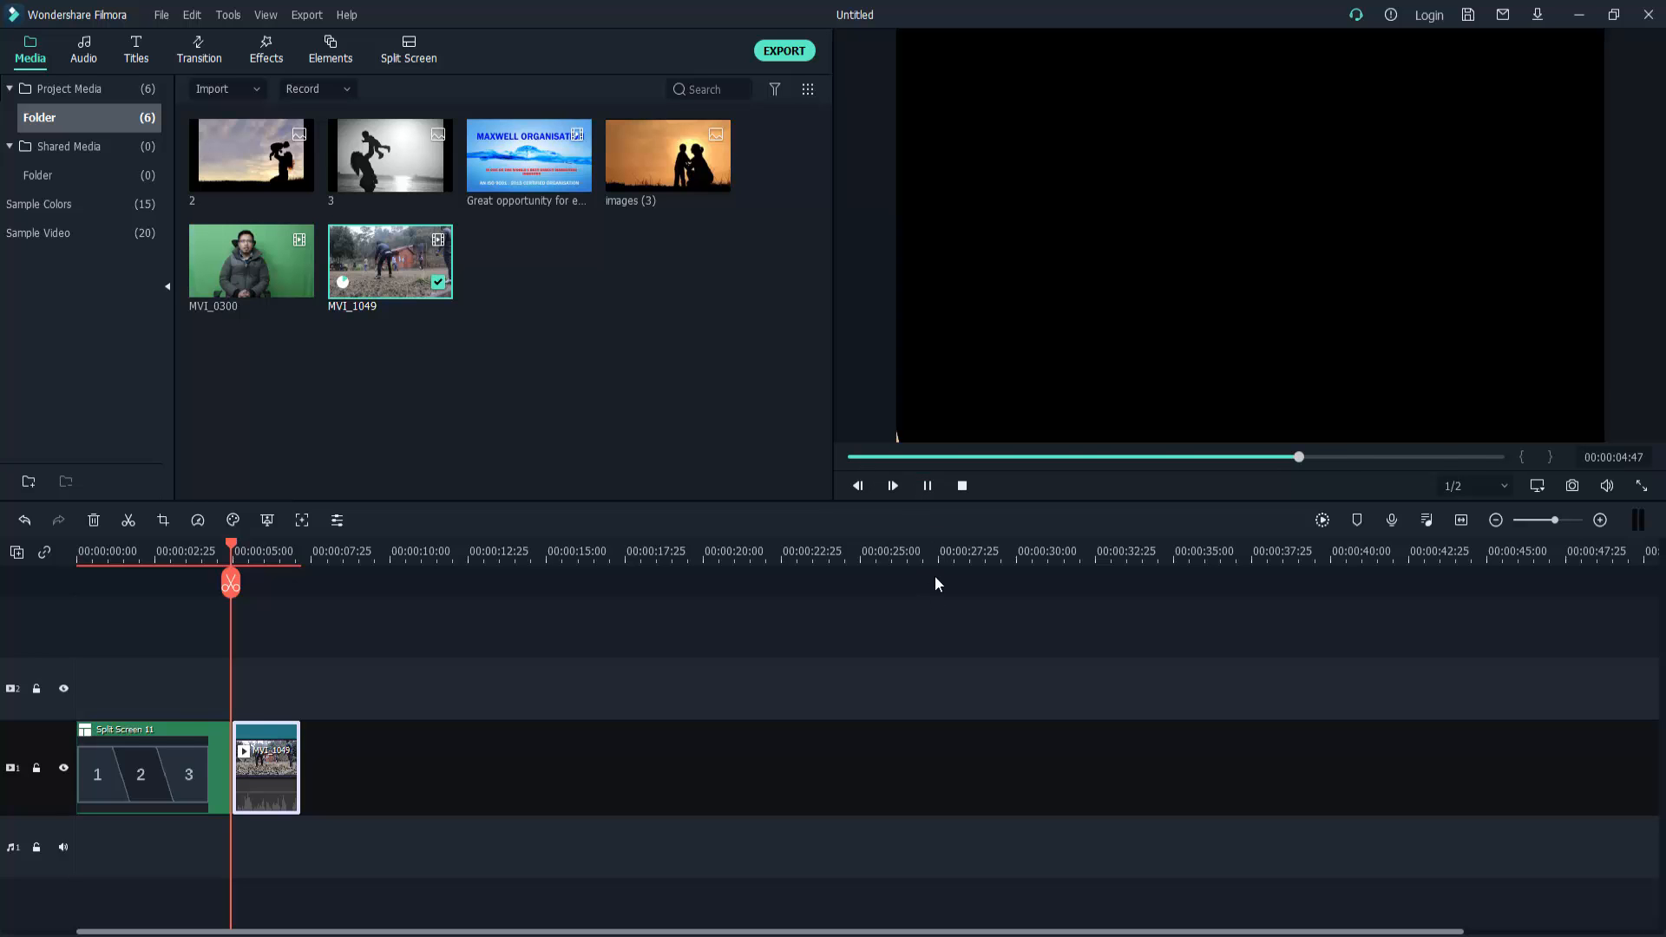
key(space)
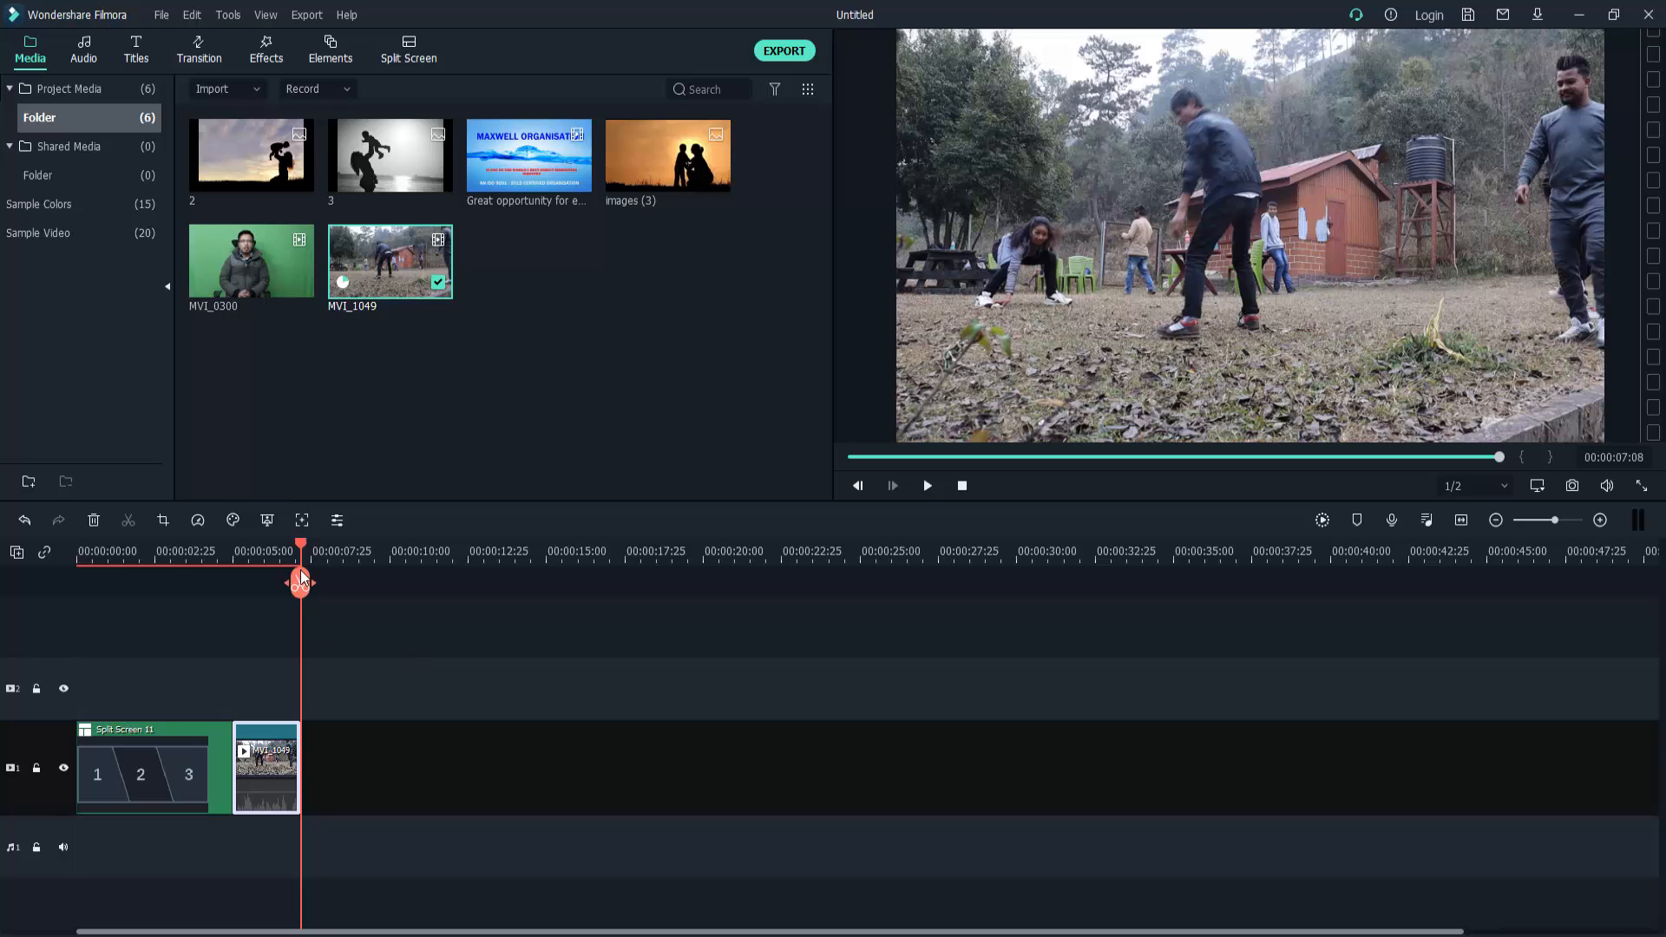
Reset the MVI_1049 clip to normal speed and turn its reverse playback off
click(197, 523)
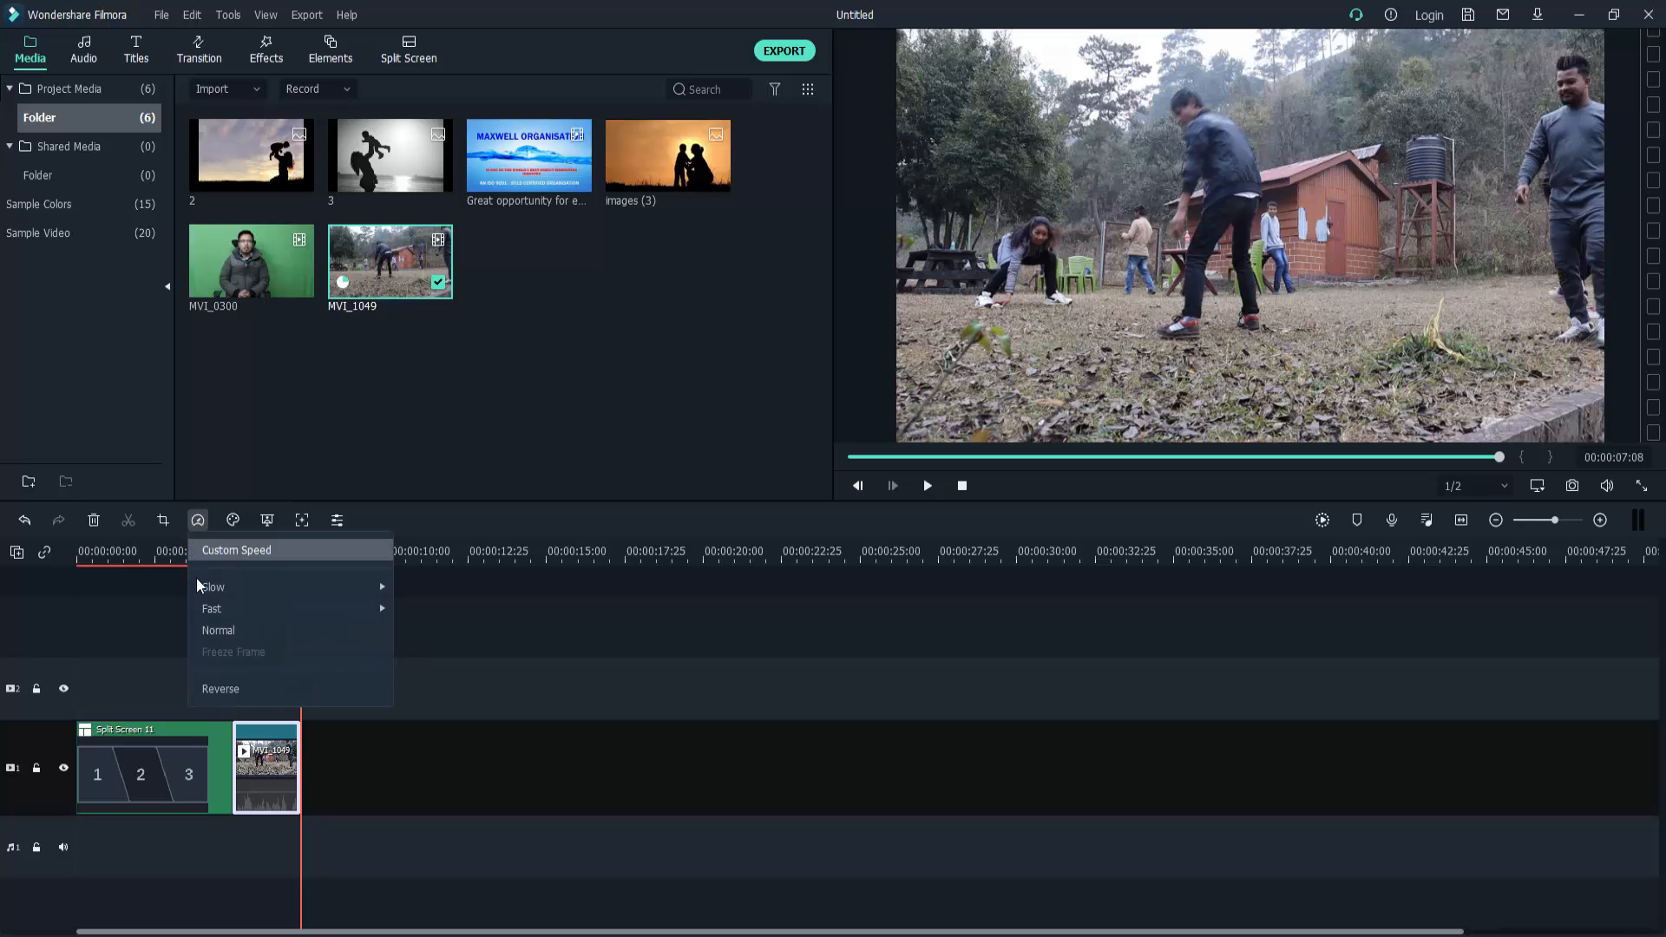
click(228, 630)
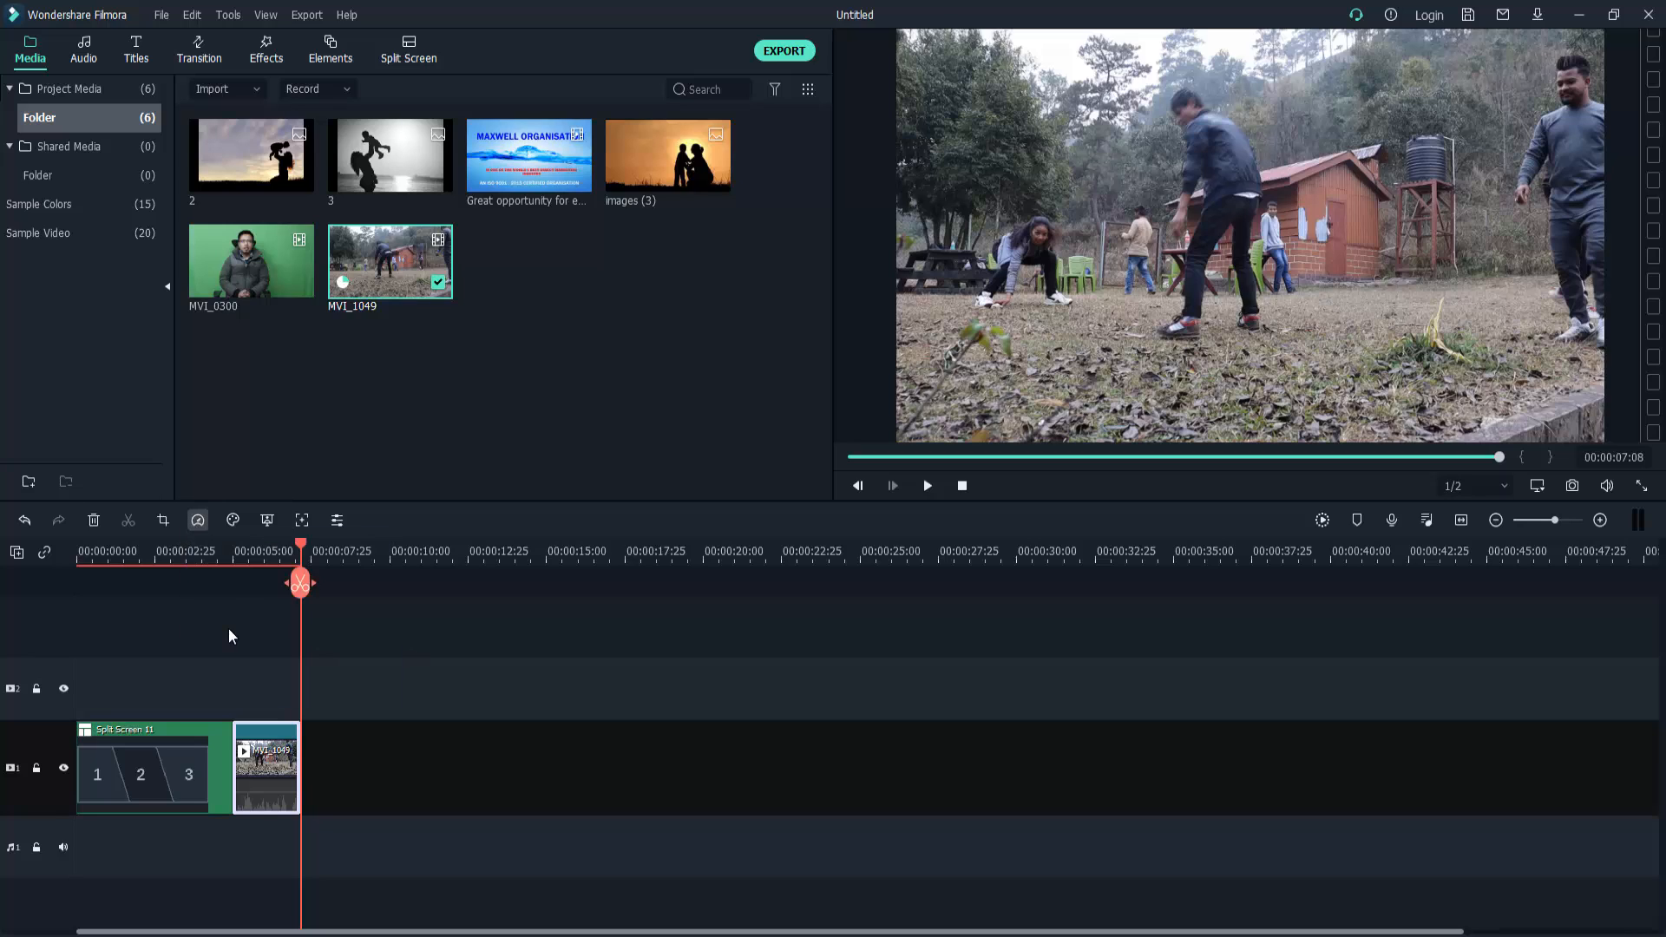
click(198, 523)
click(234, 685)
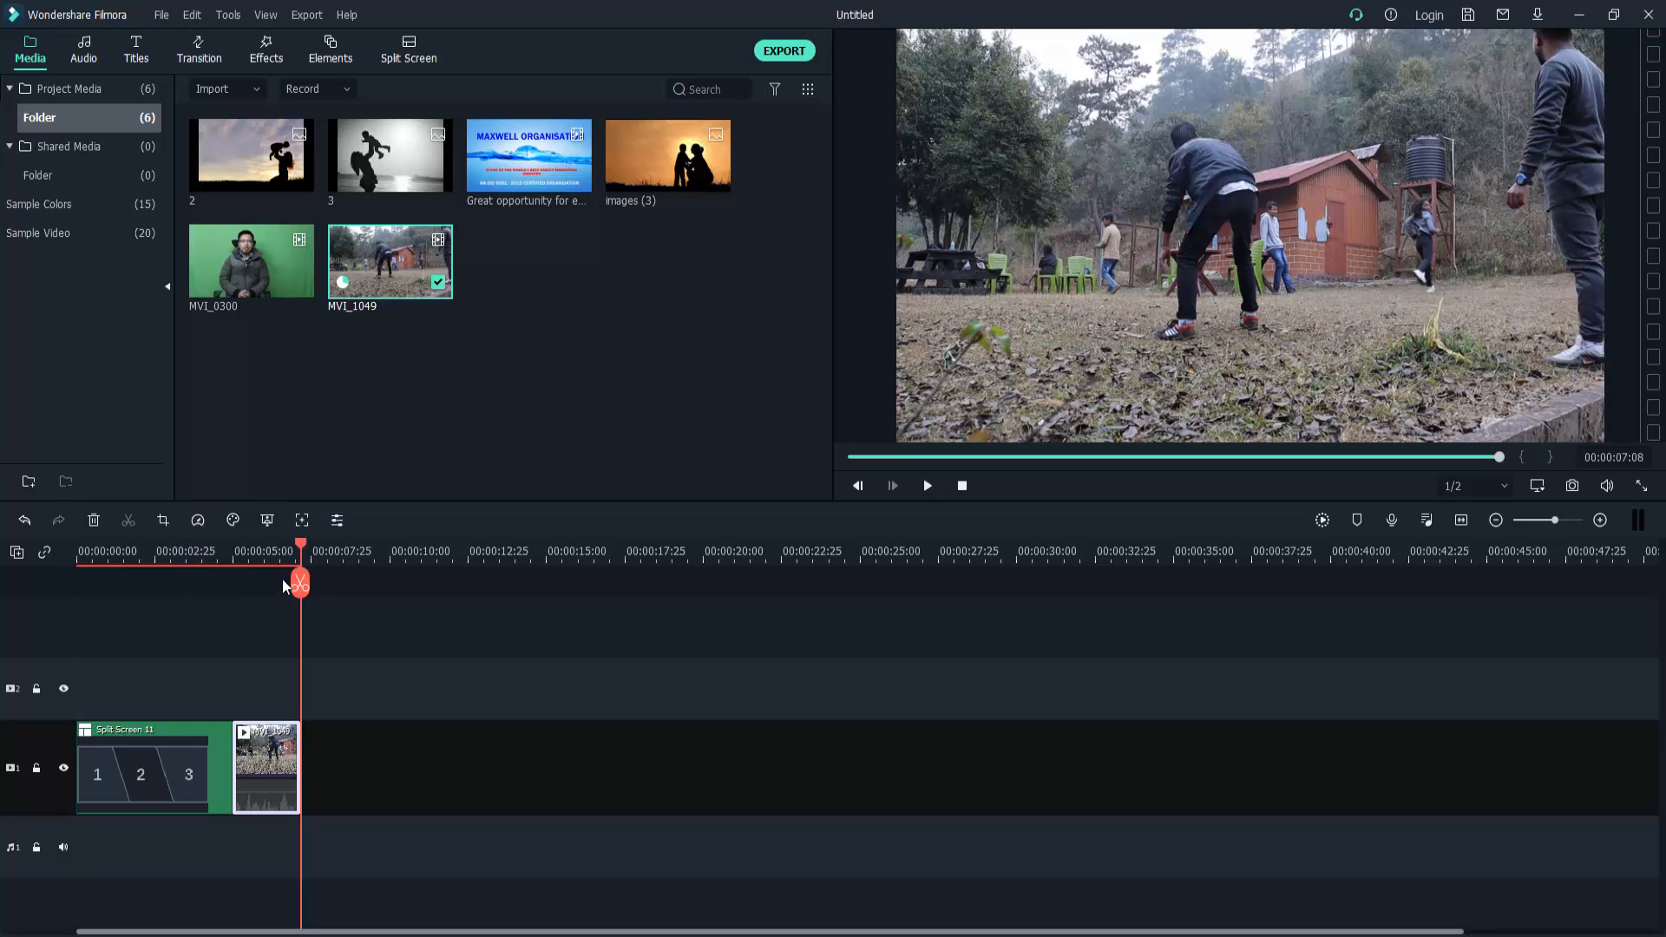
Add a freeze frame to the MVI_1049 clip at 00:00:06:00
drag(297, 544, 264, 570)
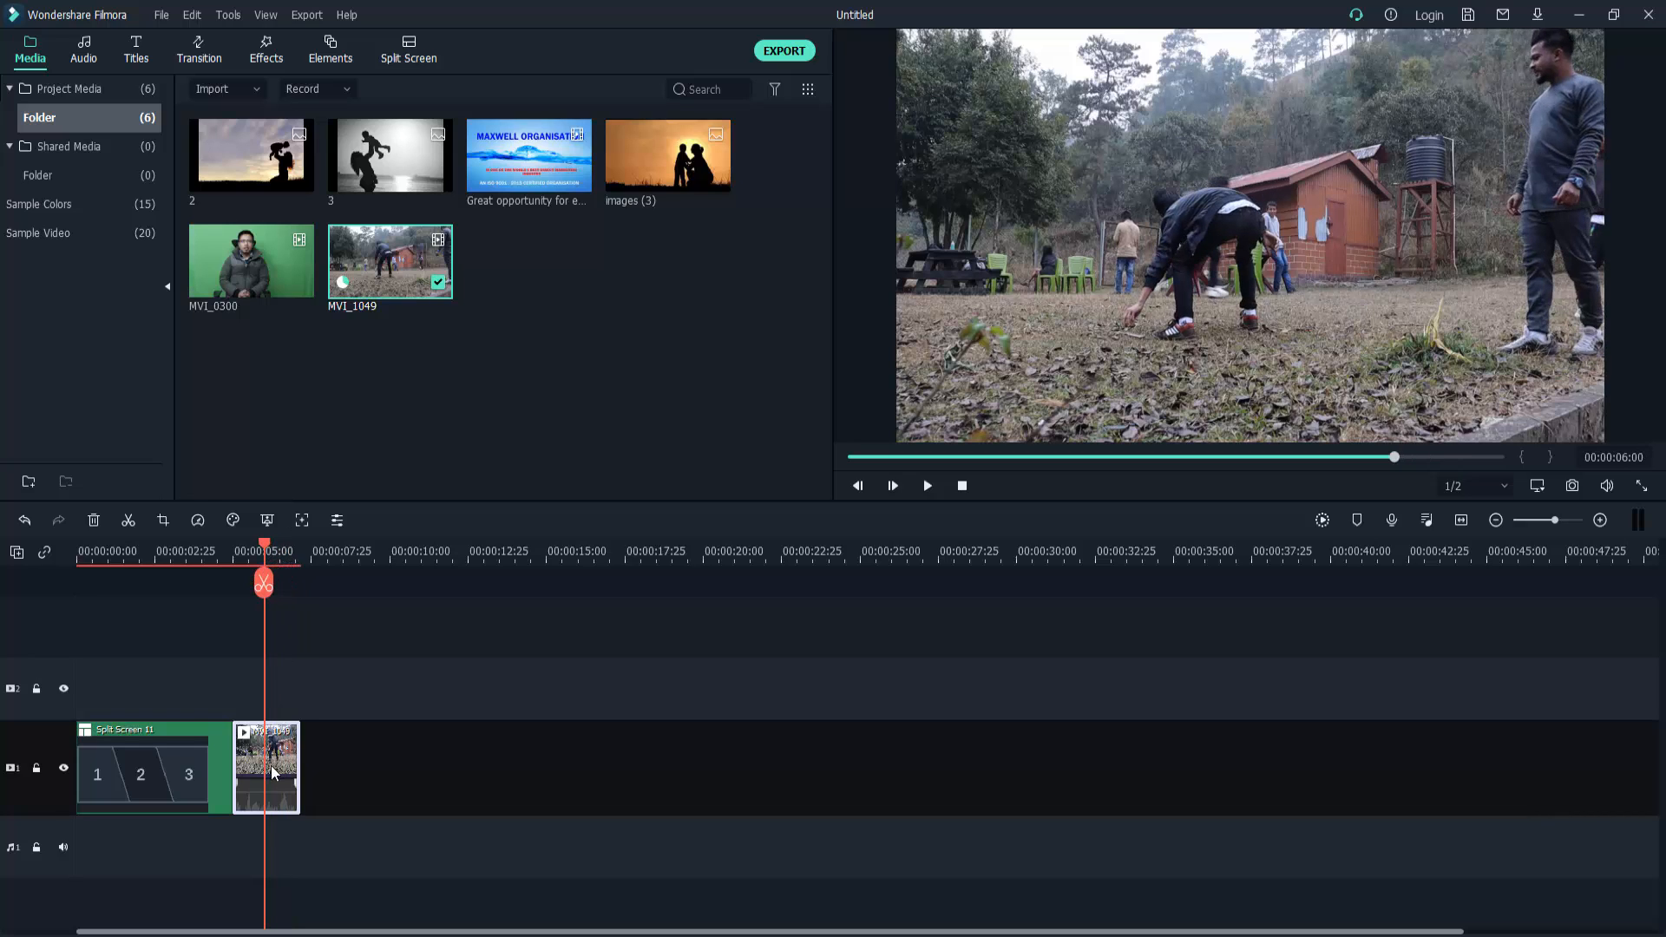
click(198, 520)
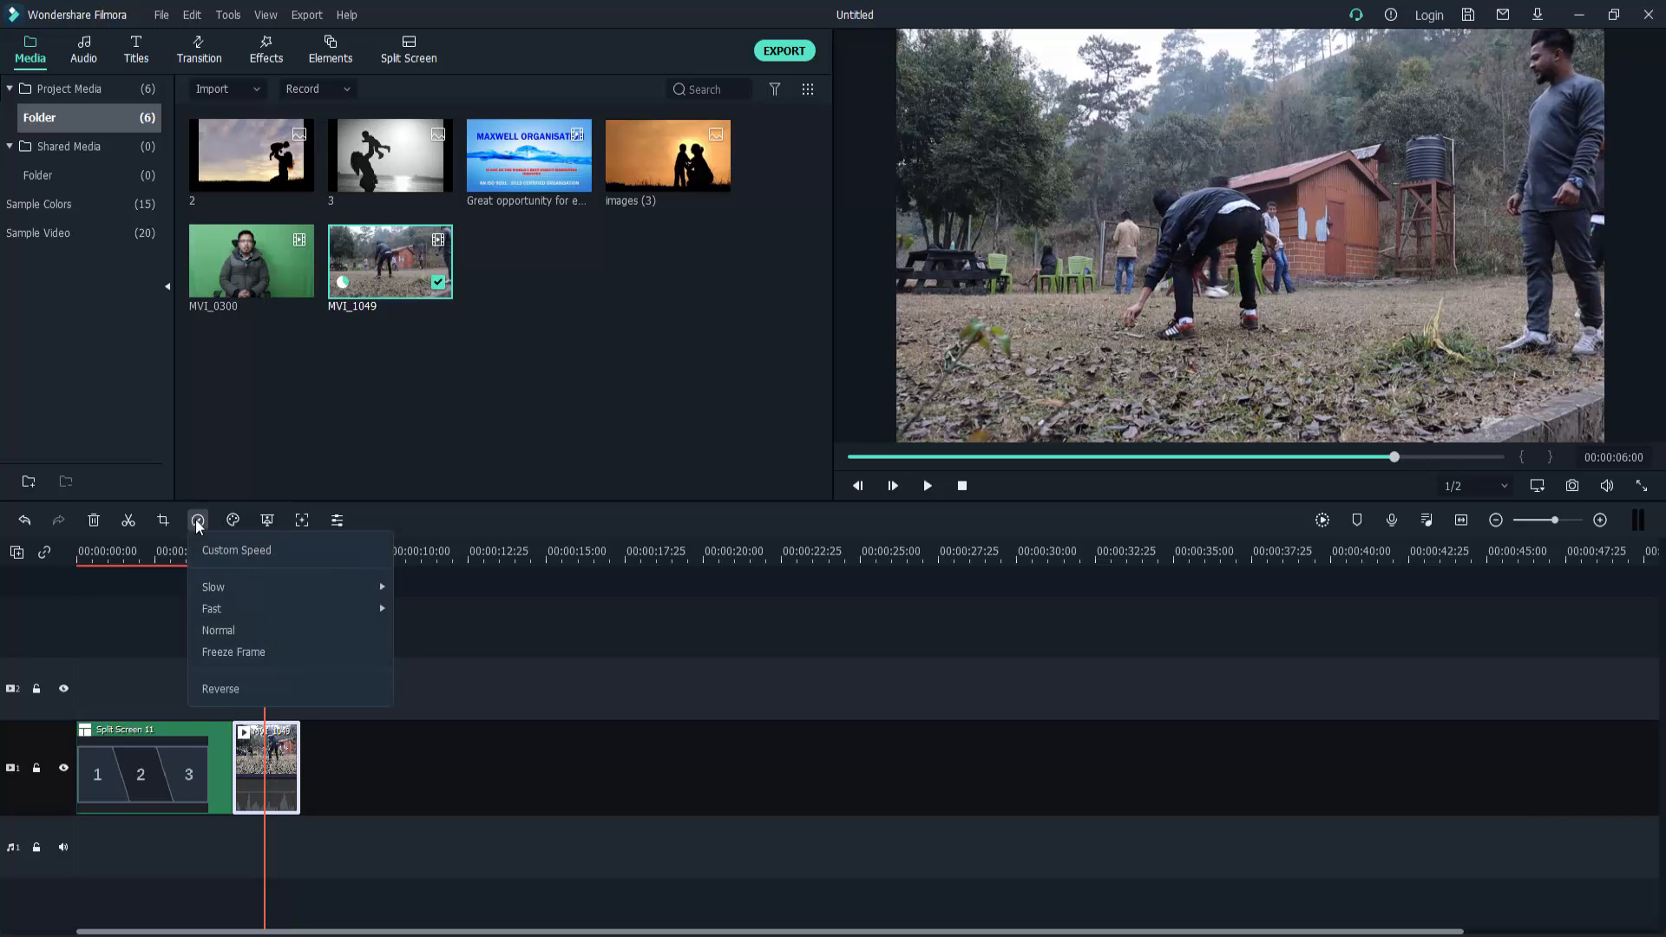
click(226, 654)
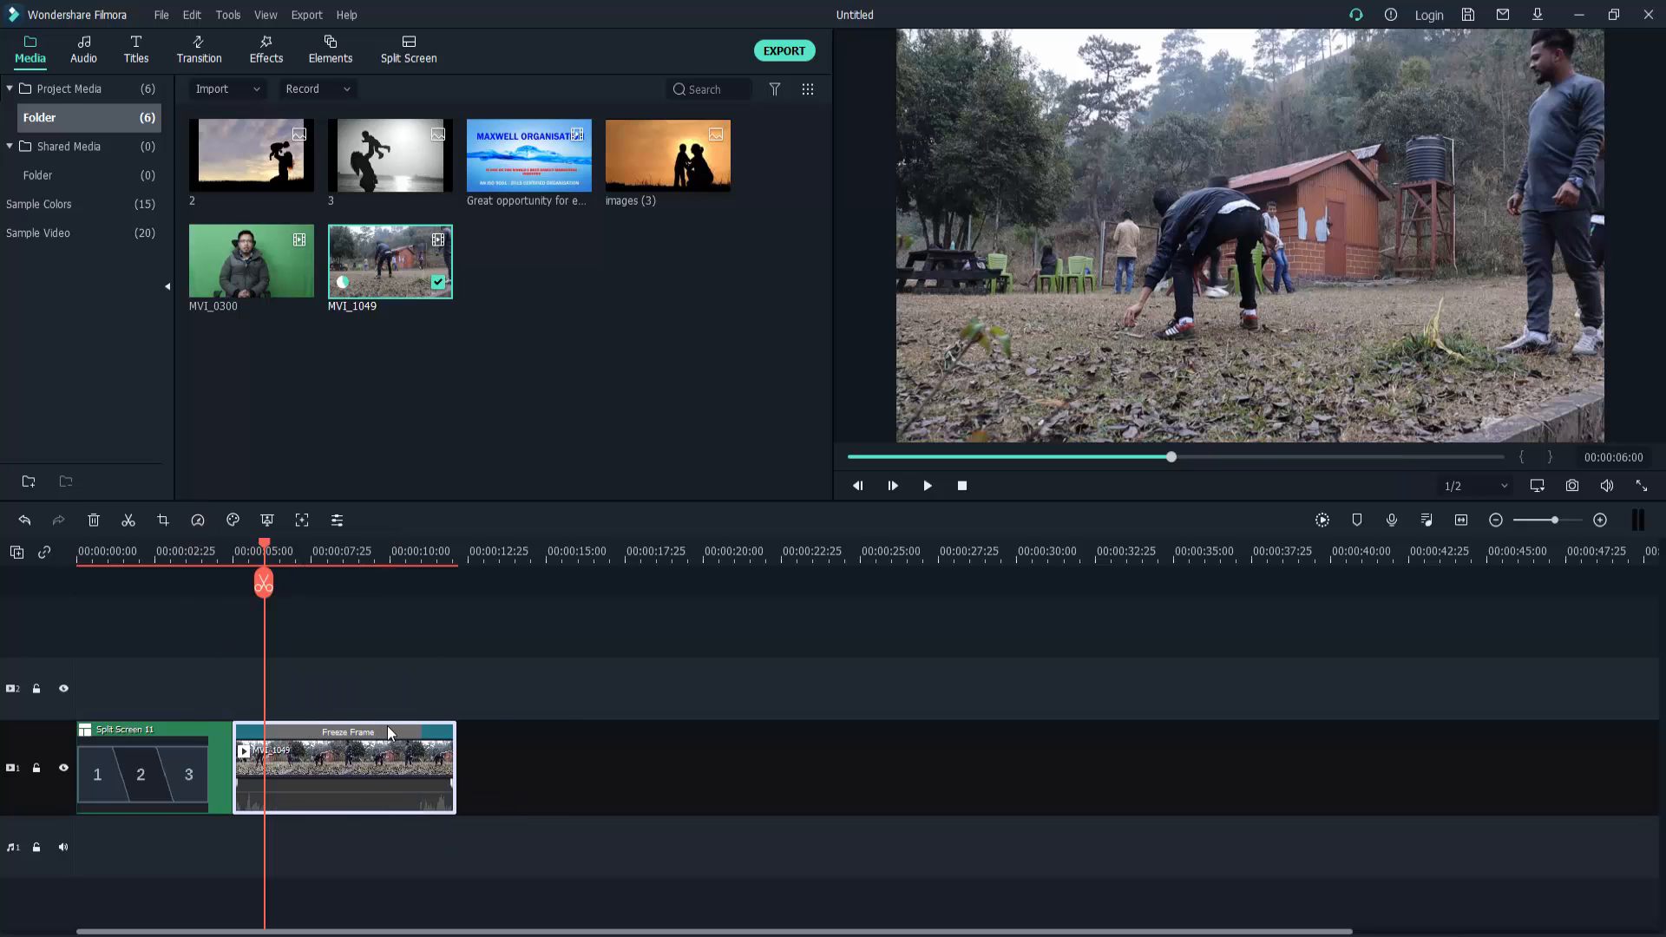
Try to shorten the freeze frame's duration to 2 seconds with Ripple Edit enabled
click(409, 733)
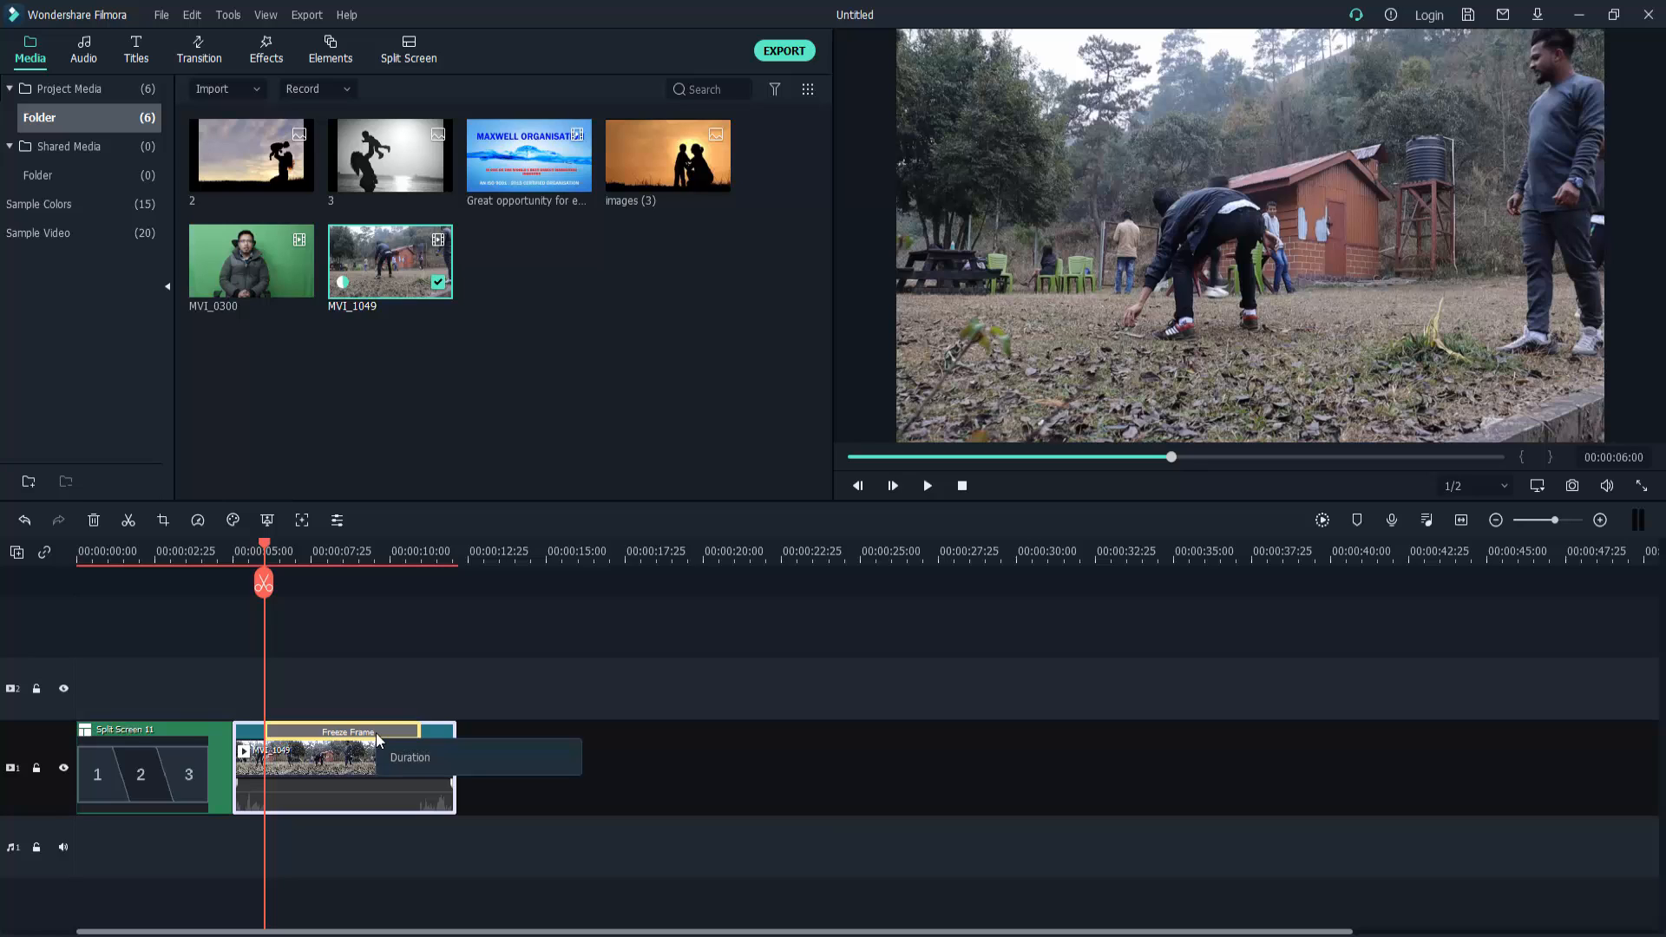
click(402, 753)
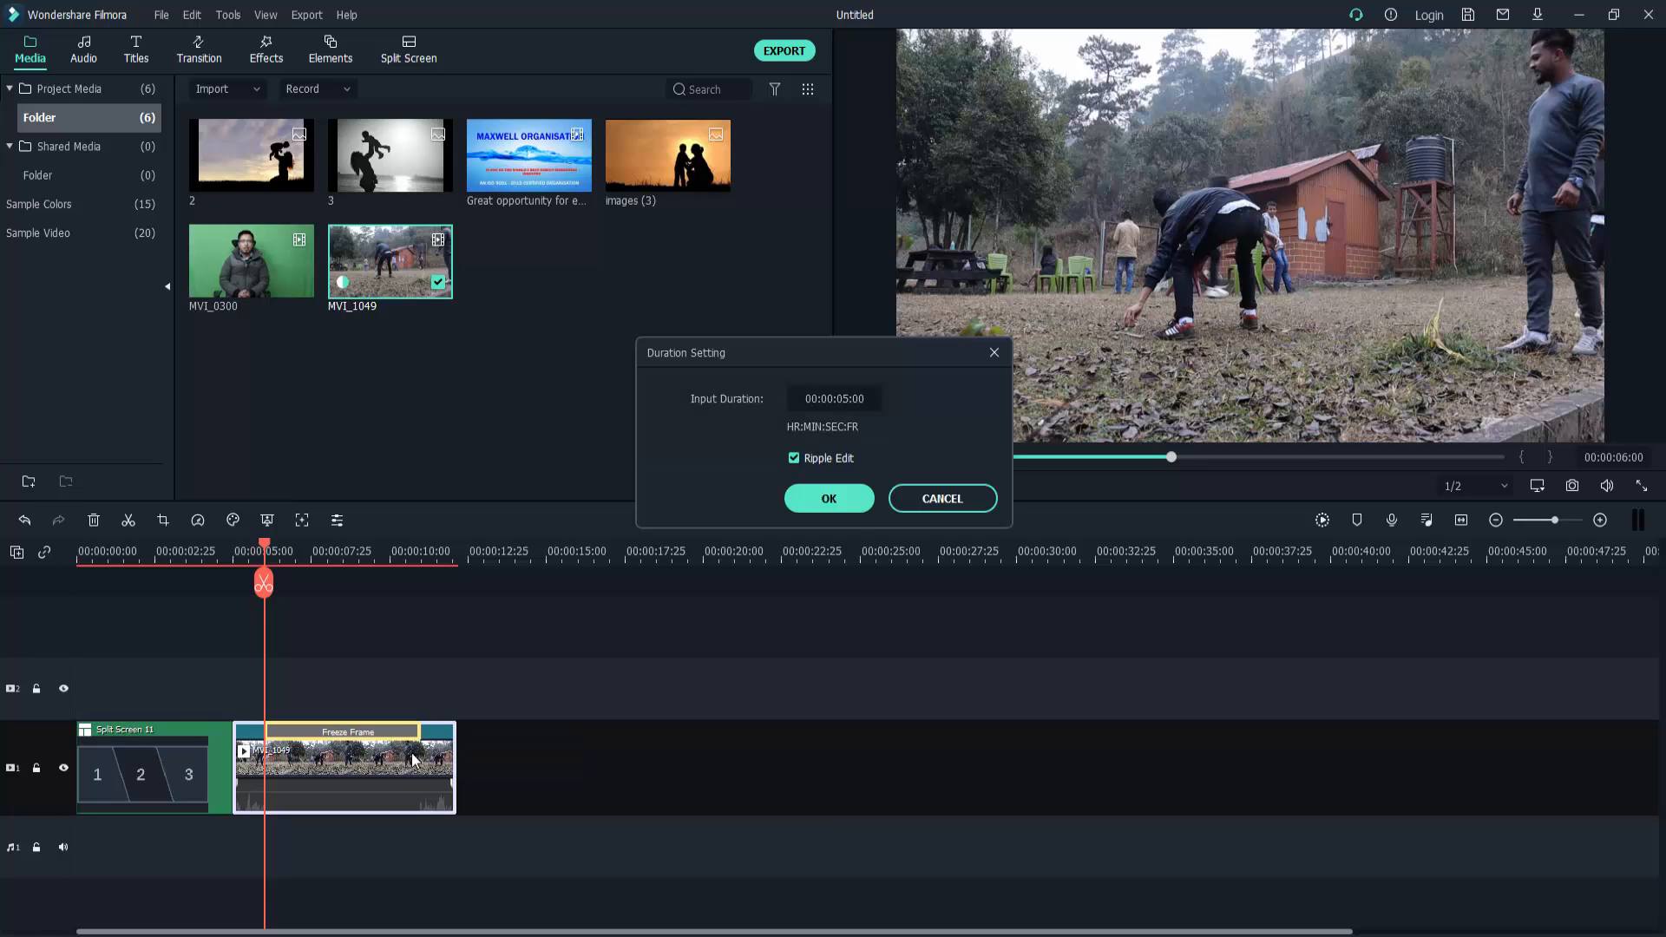
click(844, 398)
click(845, 398)
drag(844, 399, 849, 398)
key(BackSpace)
key(BackSpace)
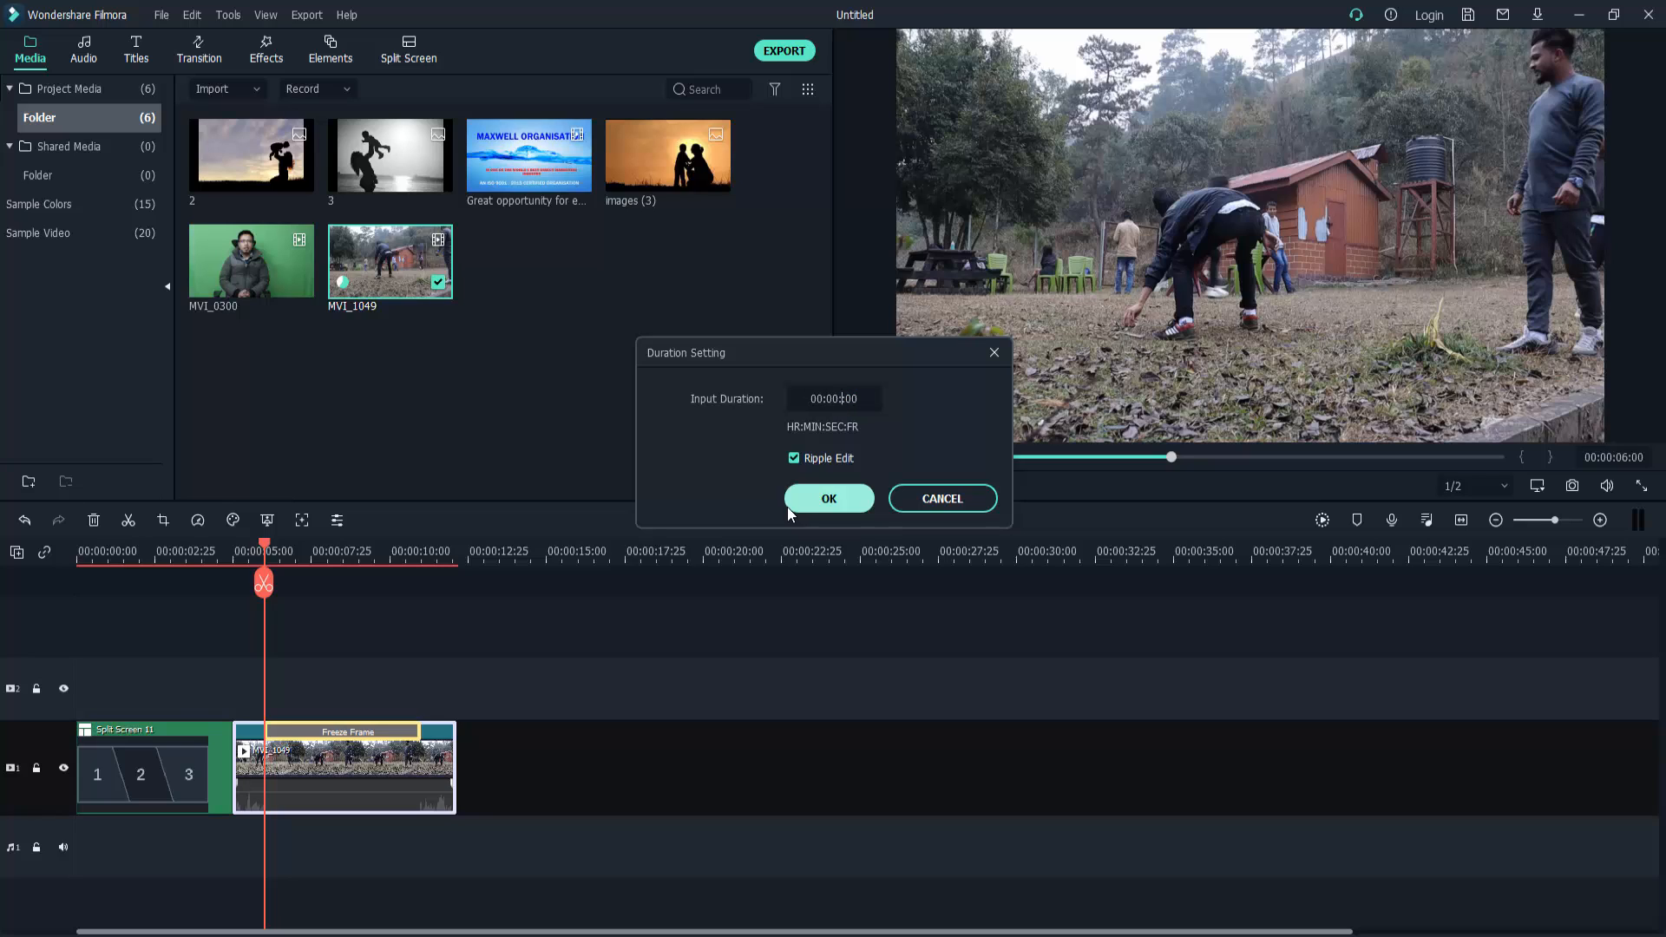
text(2)
click(845, 498)
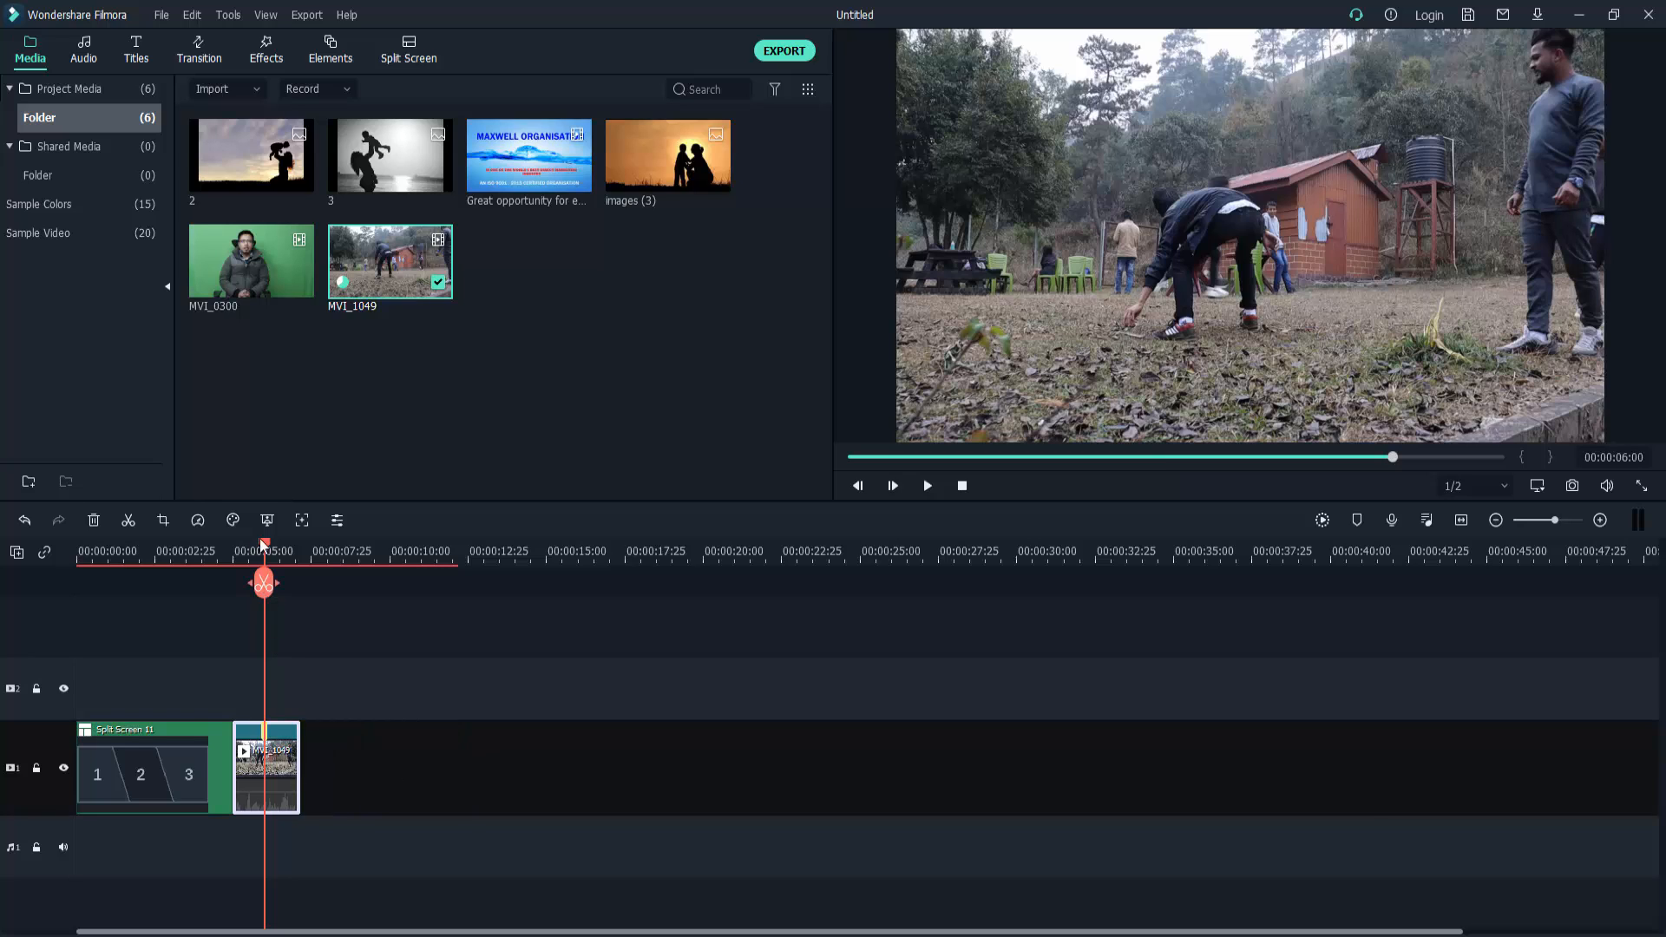
Play back the MVI_1049 clip from just before the shortened freeze frame
drag(265, 541, 258, 545)
click(259, 551)
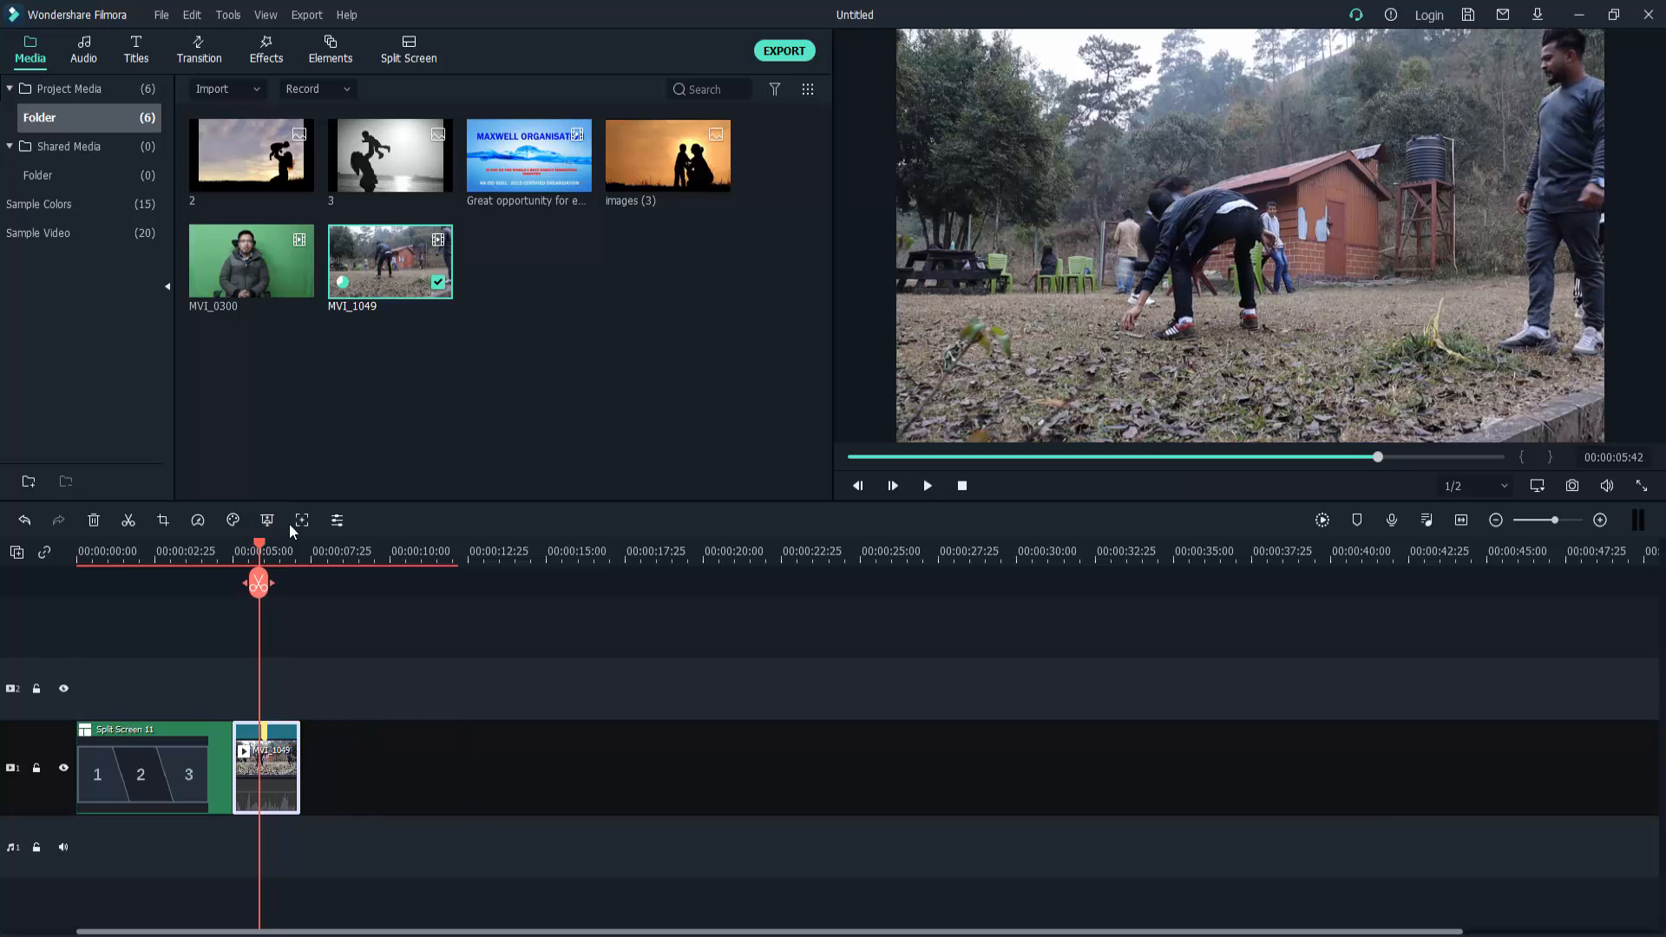
click(928, 486)
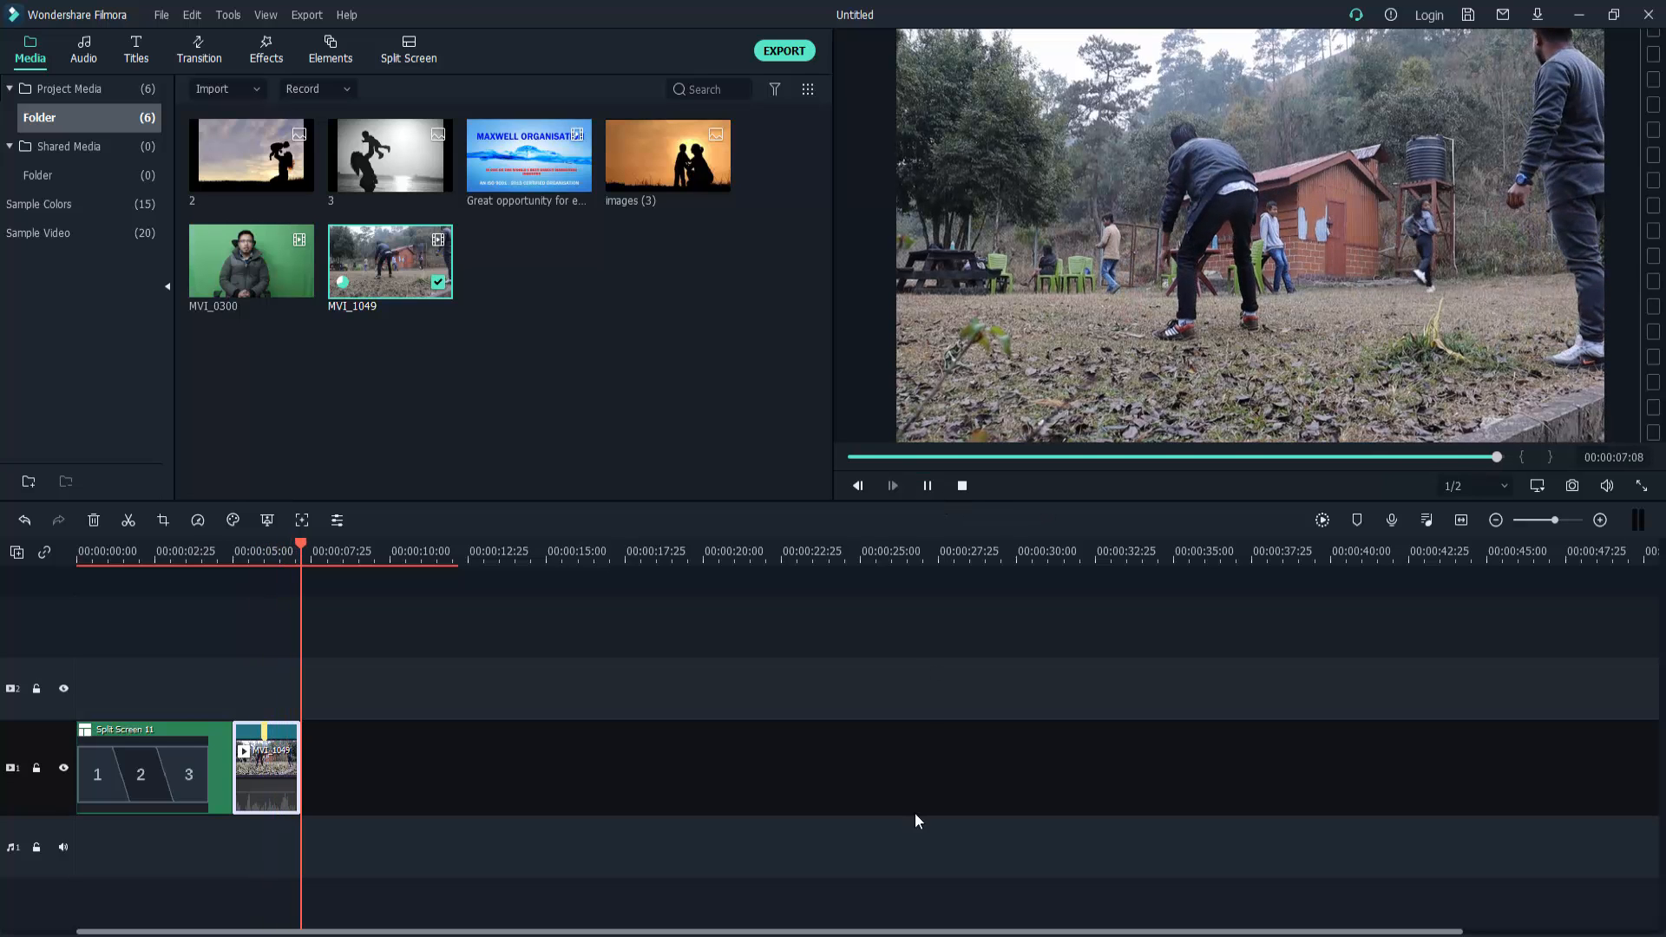
Undo the freeze frame's duration change and play the MVI_1049 clip through from its start
right_click(265, 736)
click(774, 737)
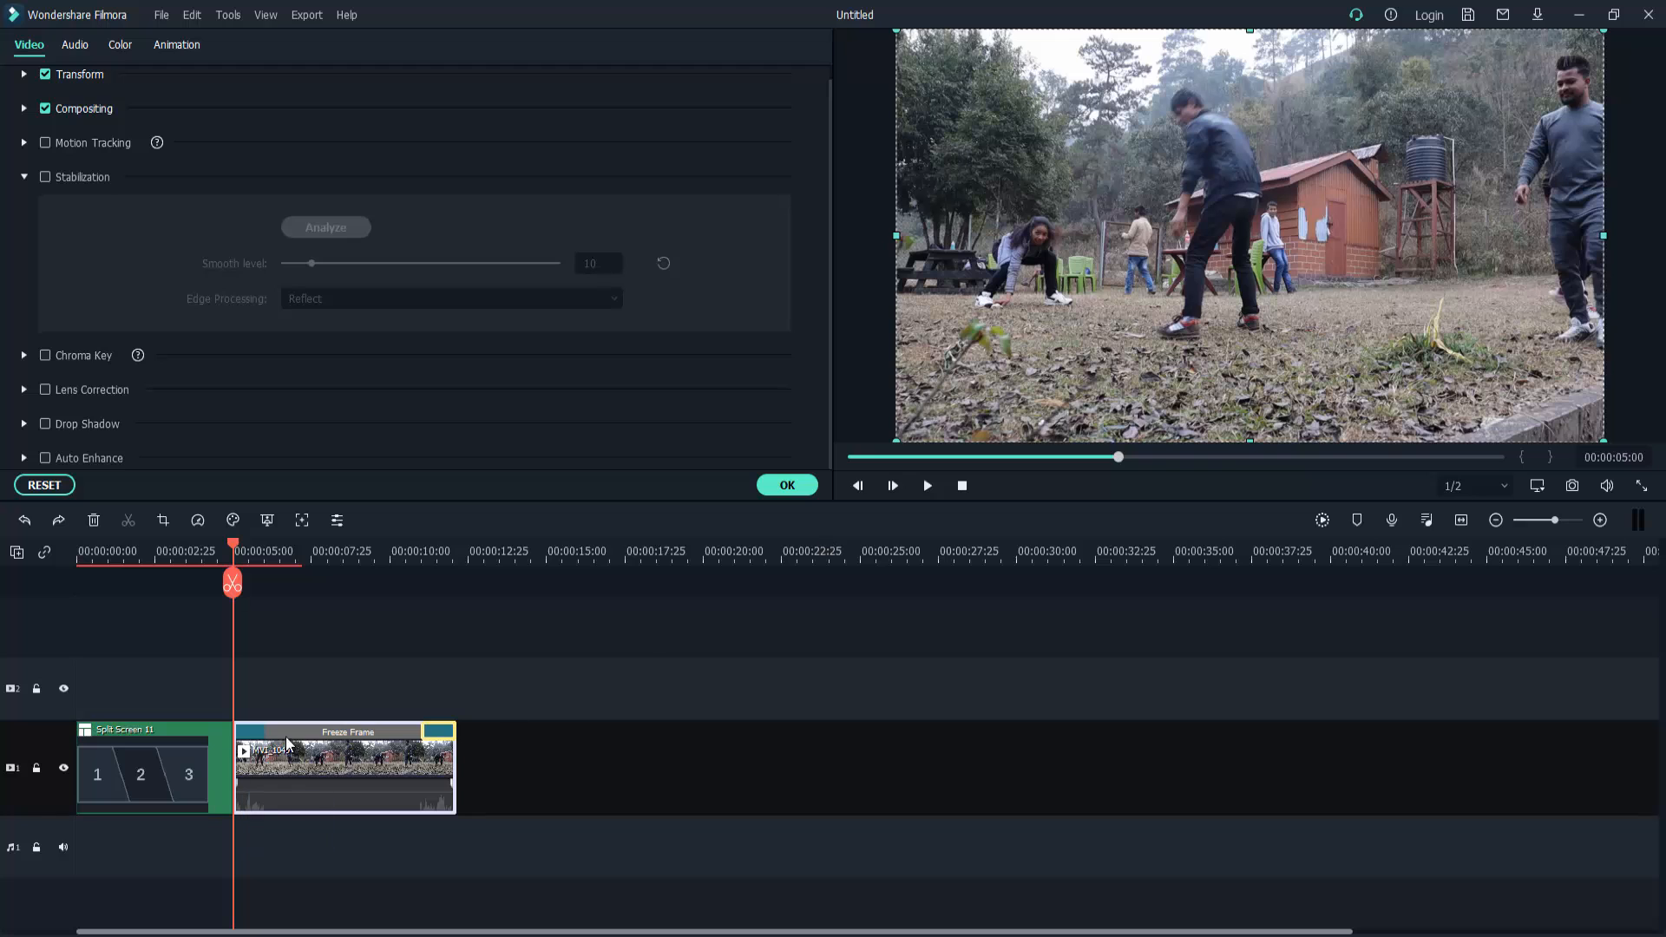
click(927, 485)
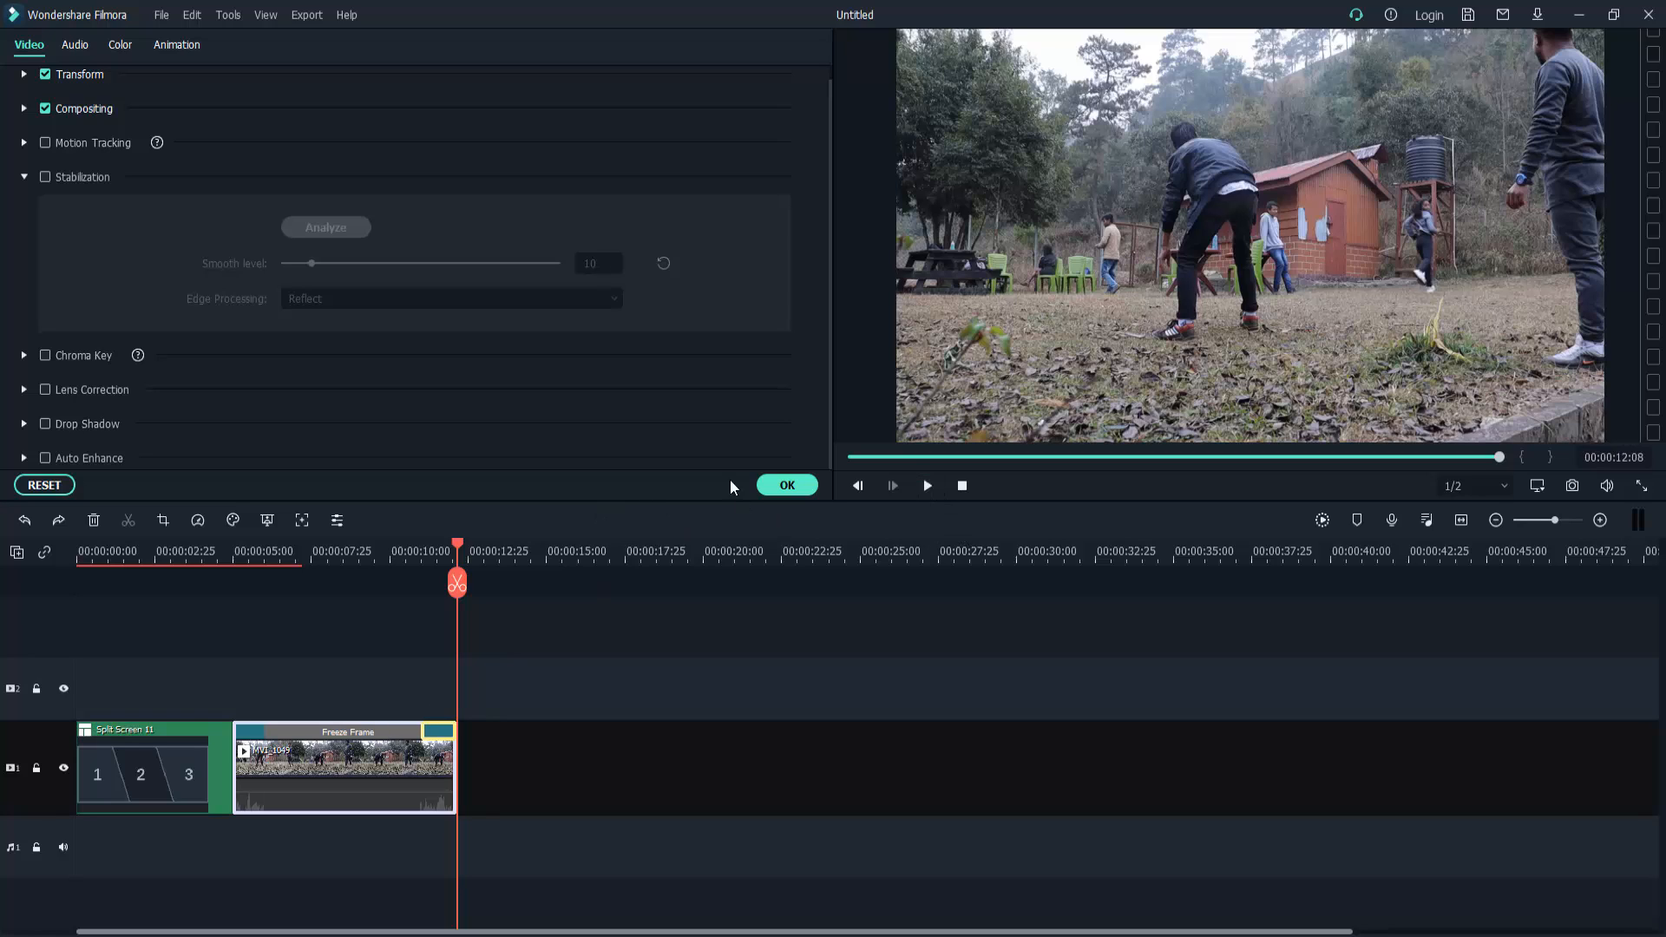
click(788, 485)
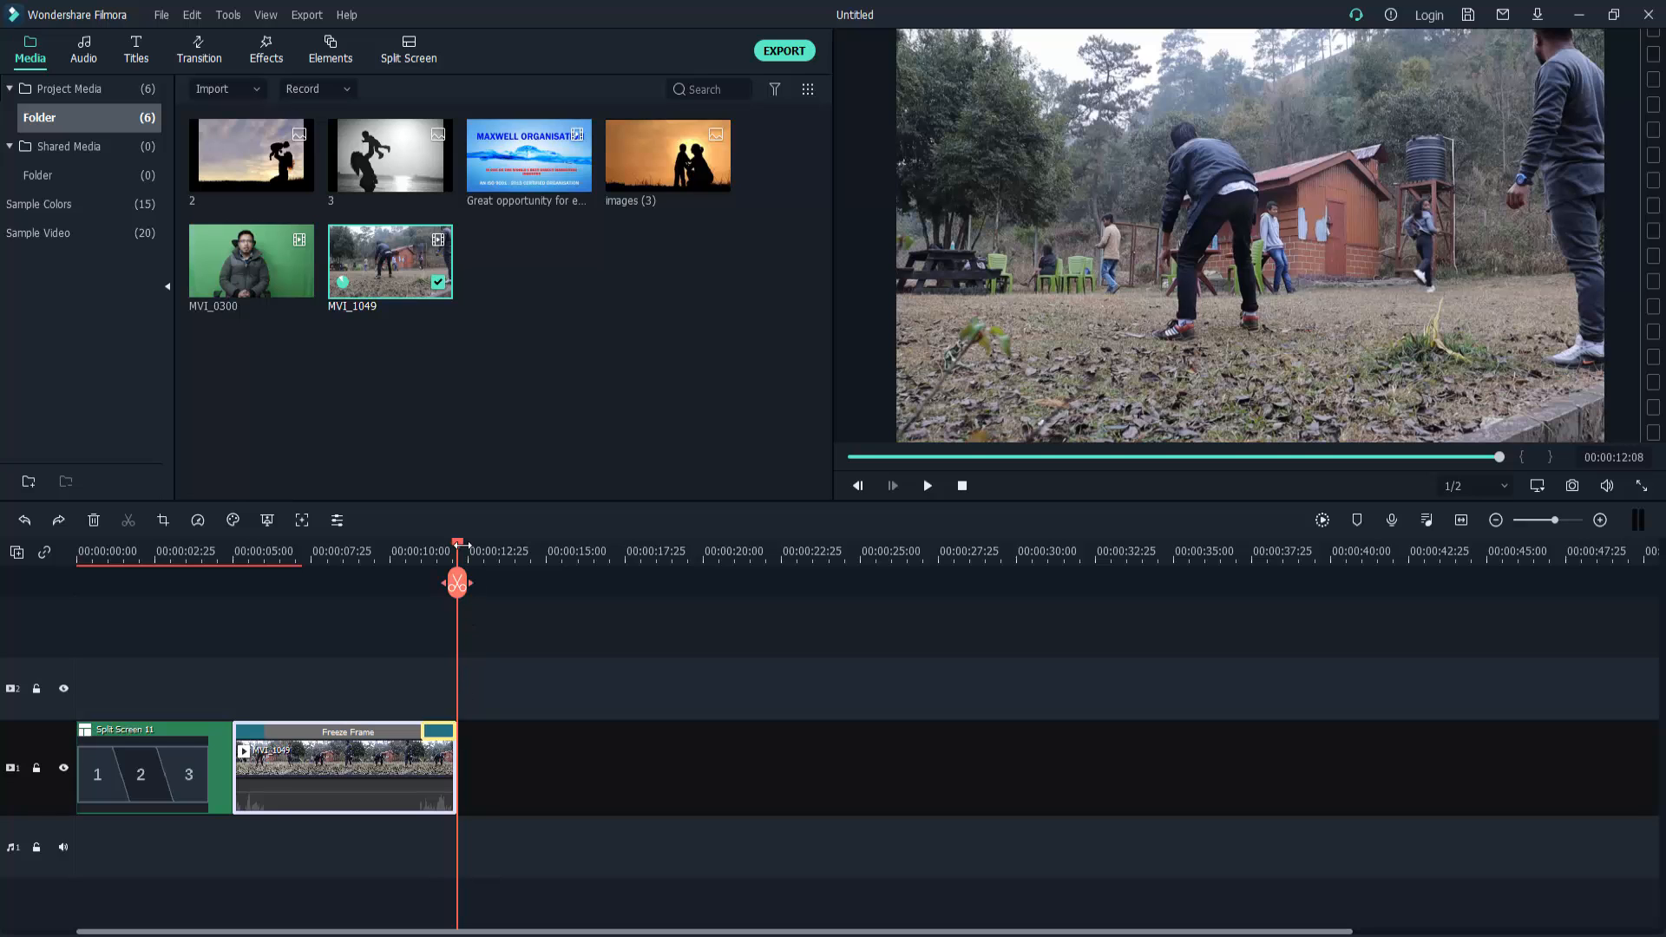
Unmute the MVI_1049 clip in the timeline
drag(464, 555, 428, 612)
right_click(364, 793)
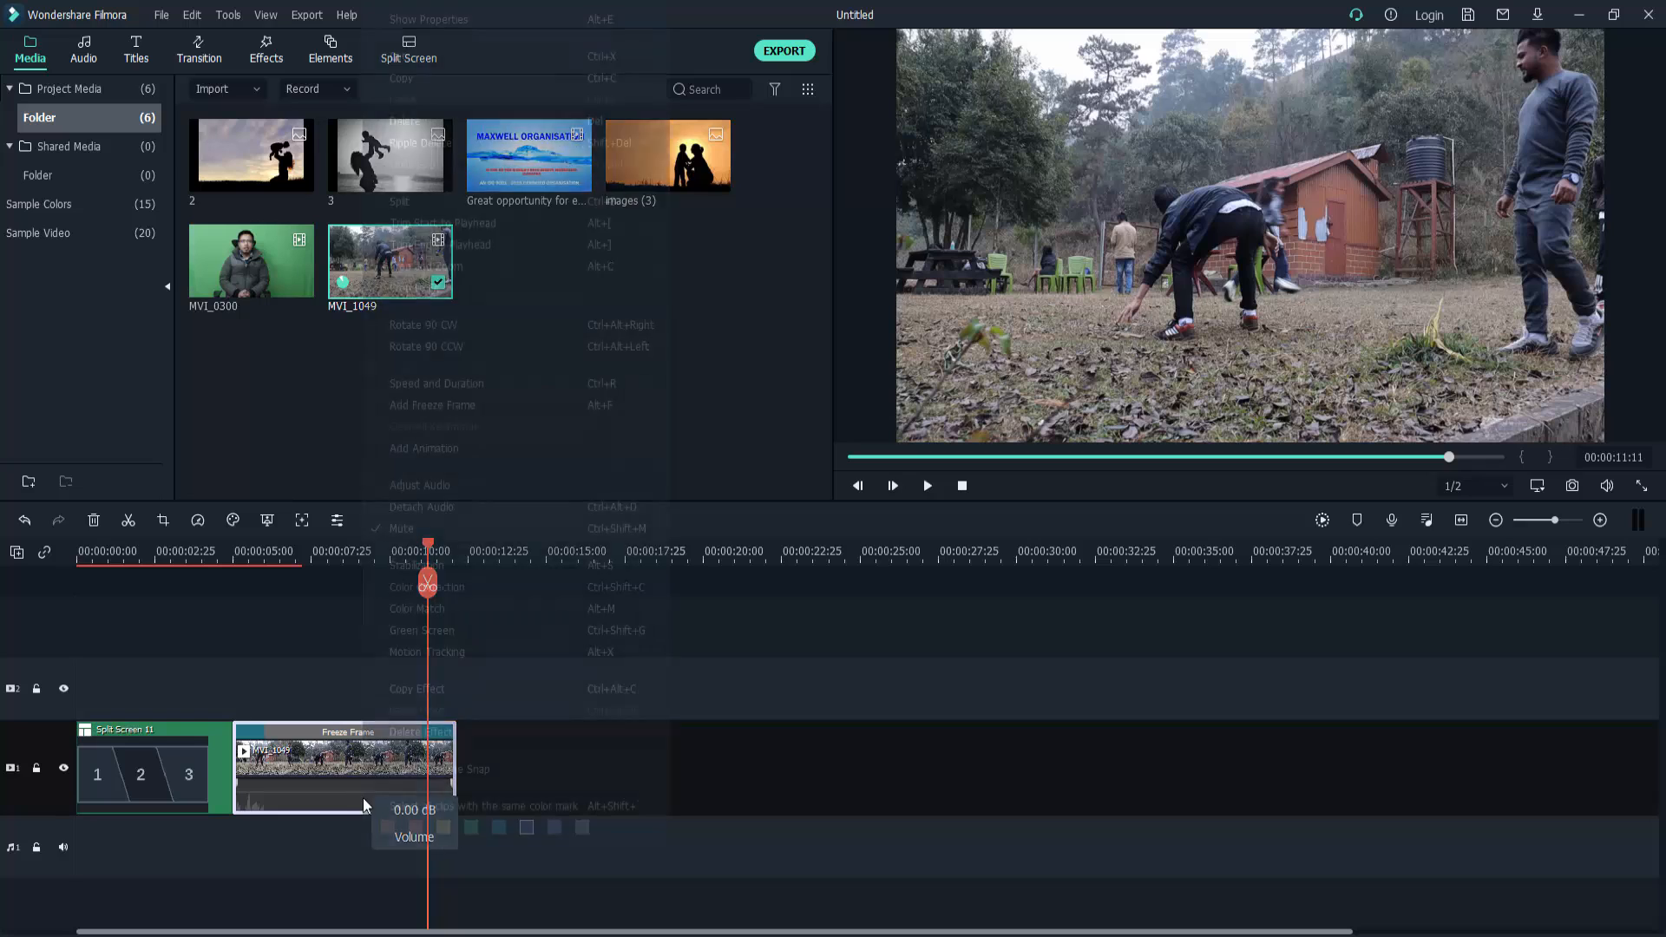
click(423, 526)
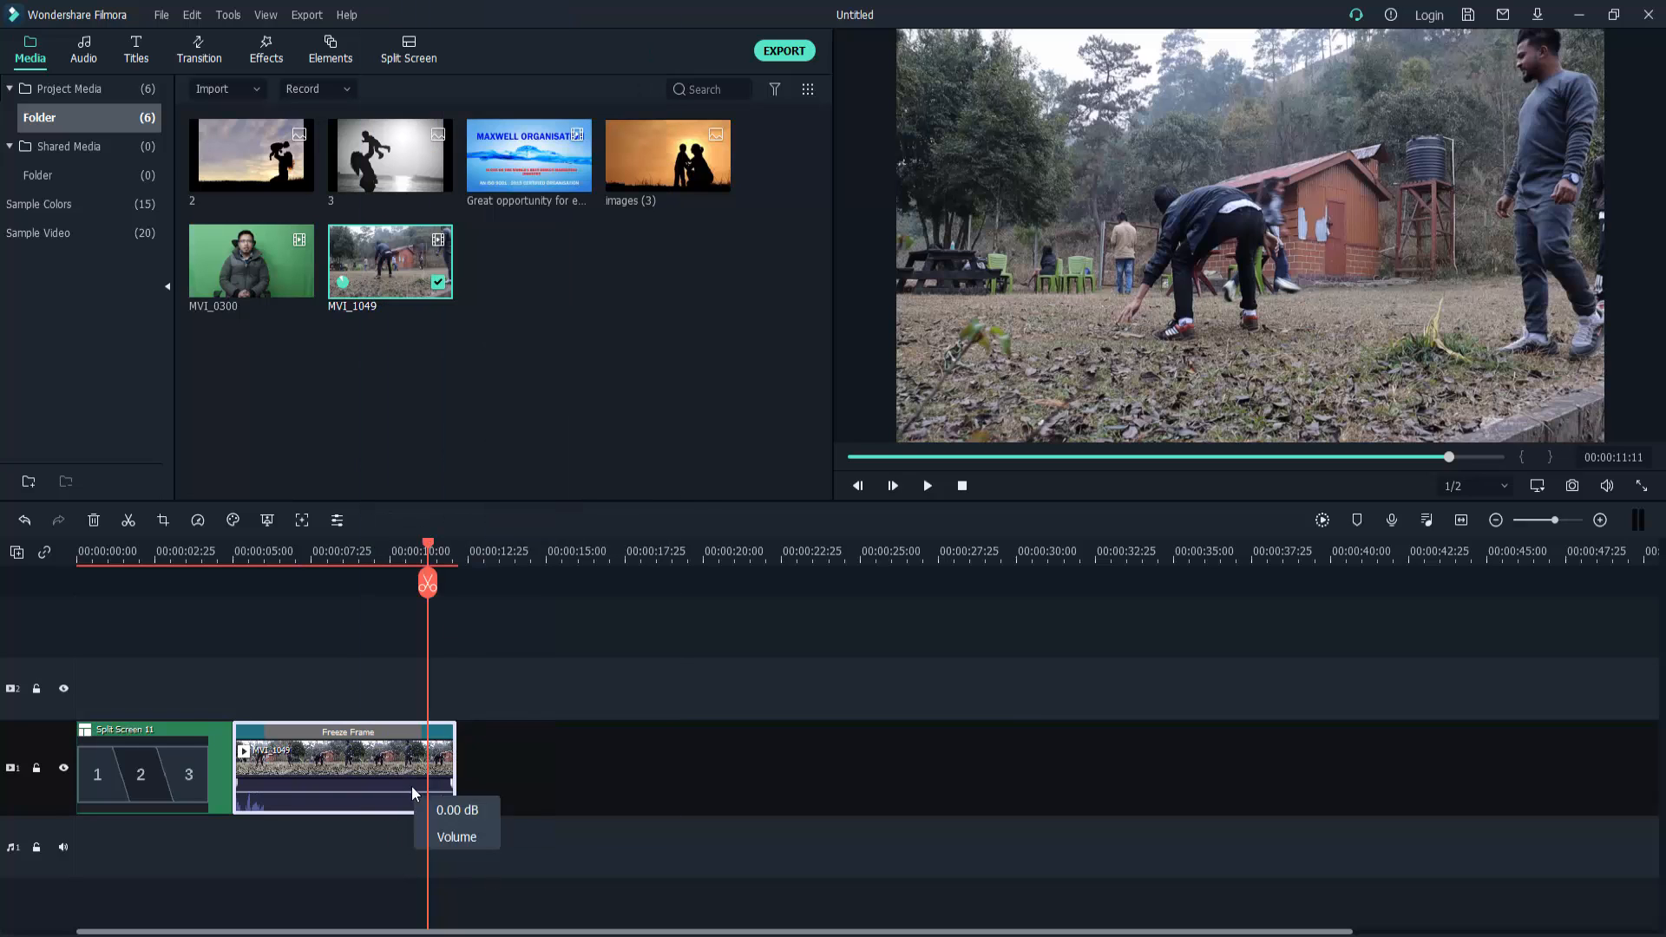
Play back the part of the MVI_1049 clip after the freeze frame to check its sound
drag(428, 551, 415, 554)
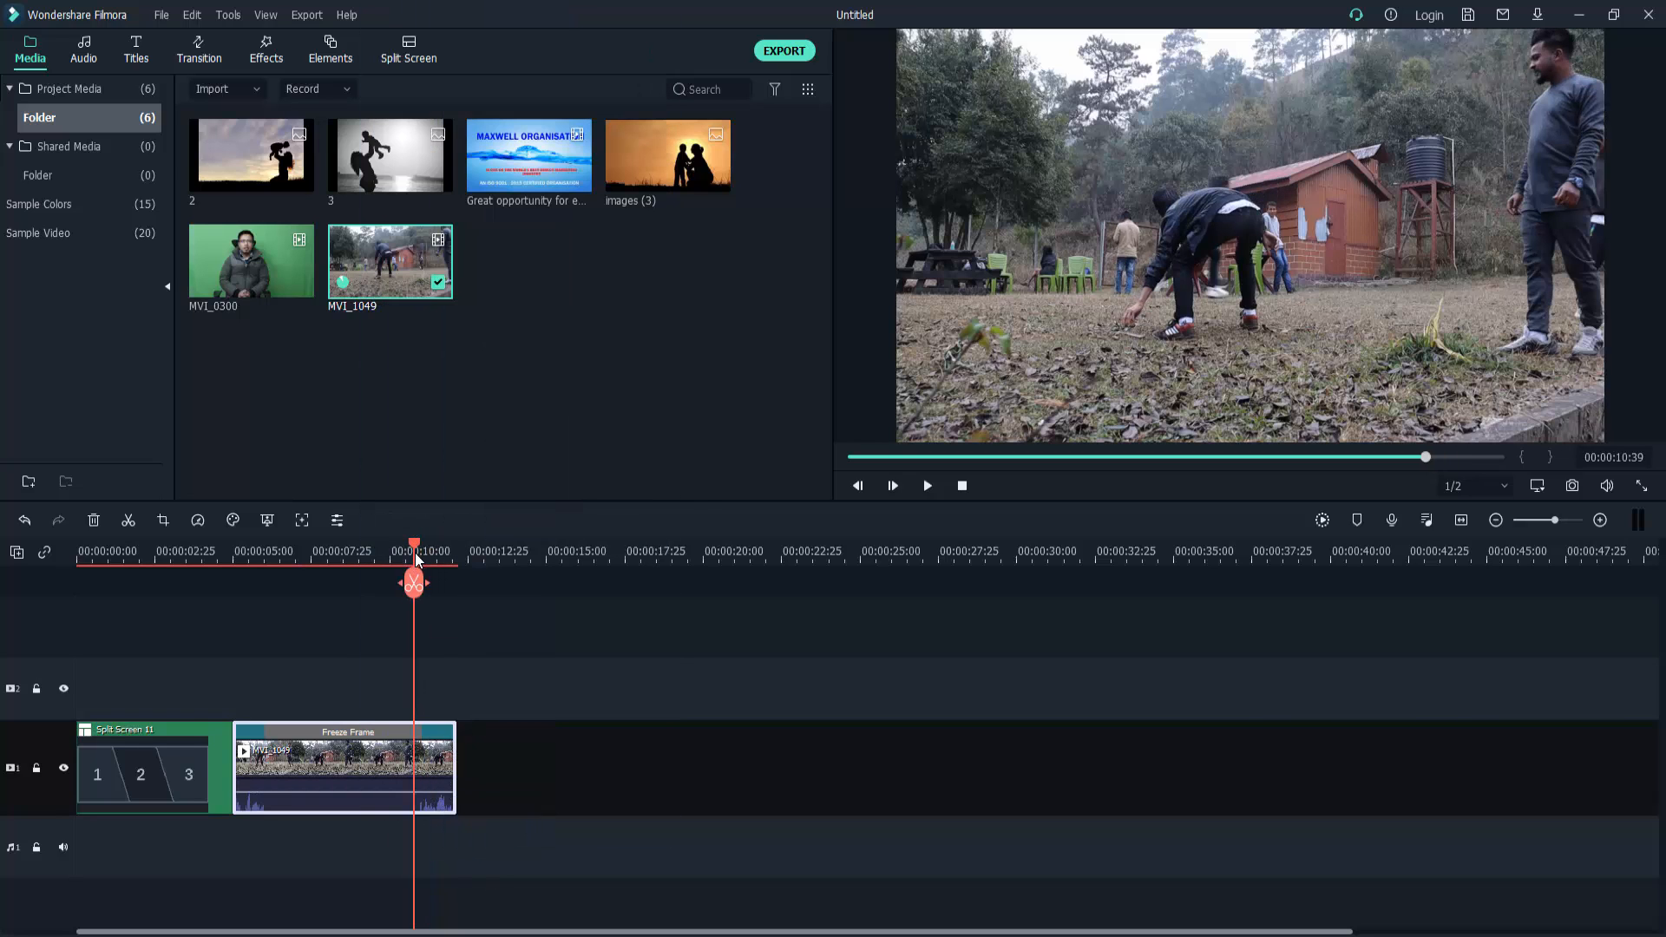
click(928, 486)
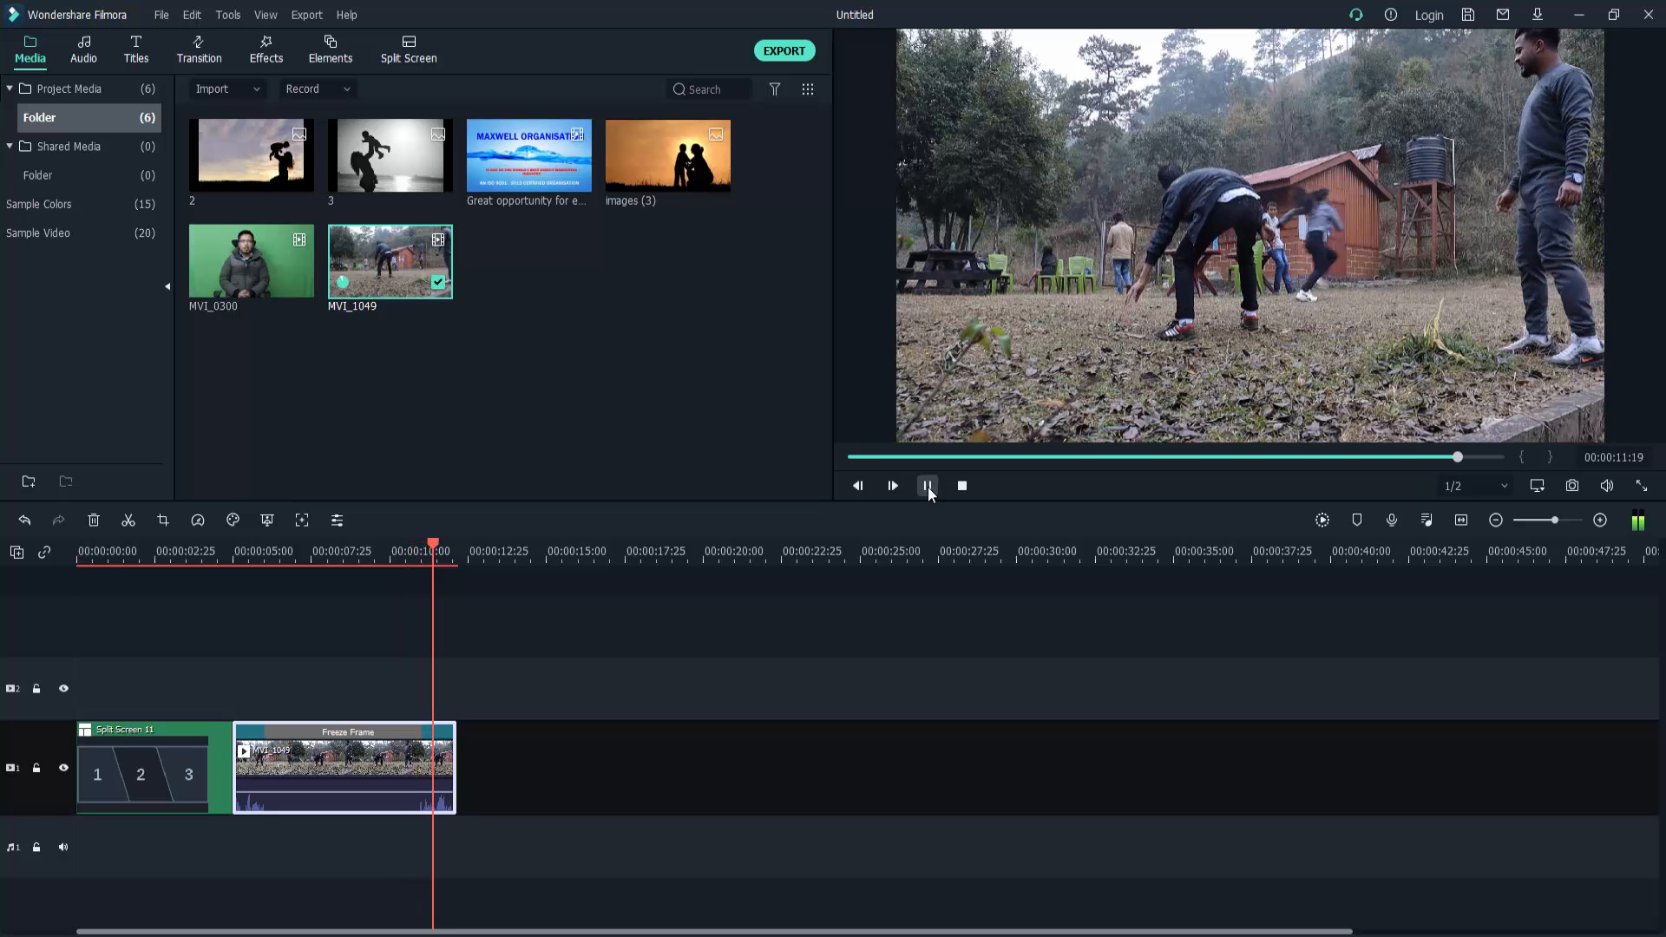
click(928, 486)
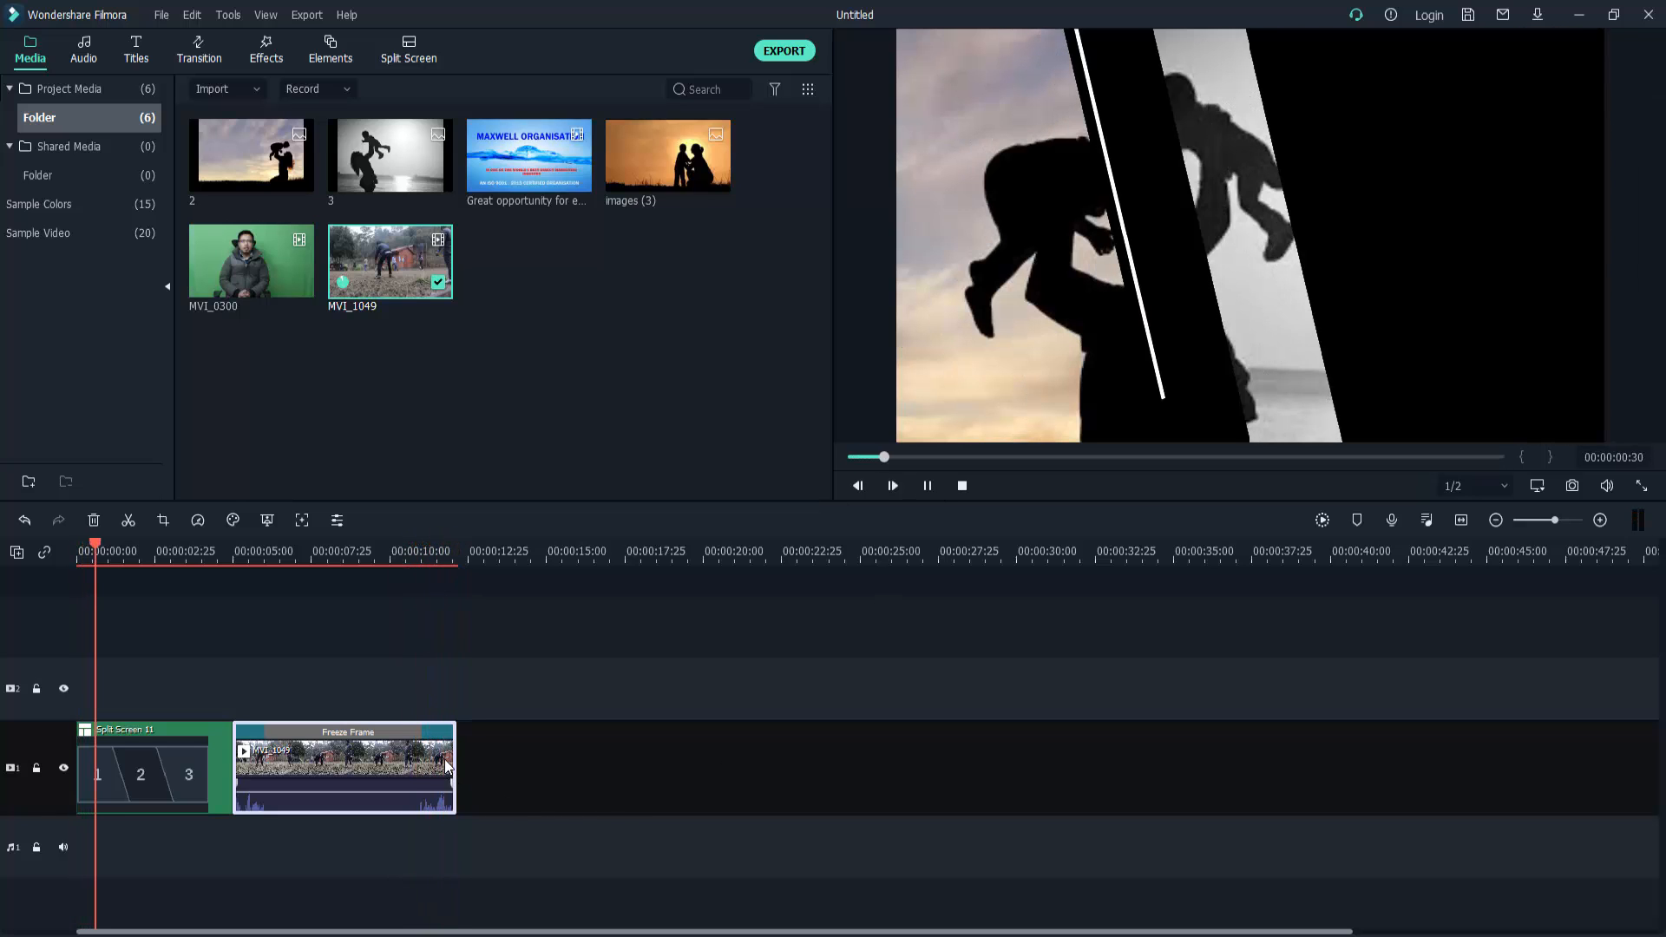
click(423, 552)
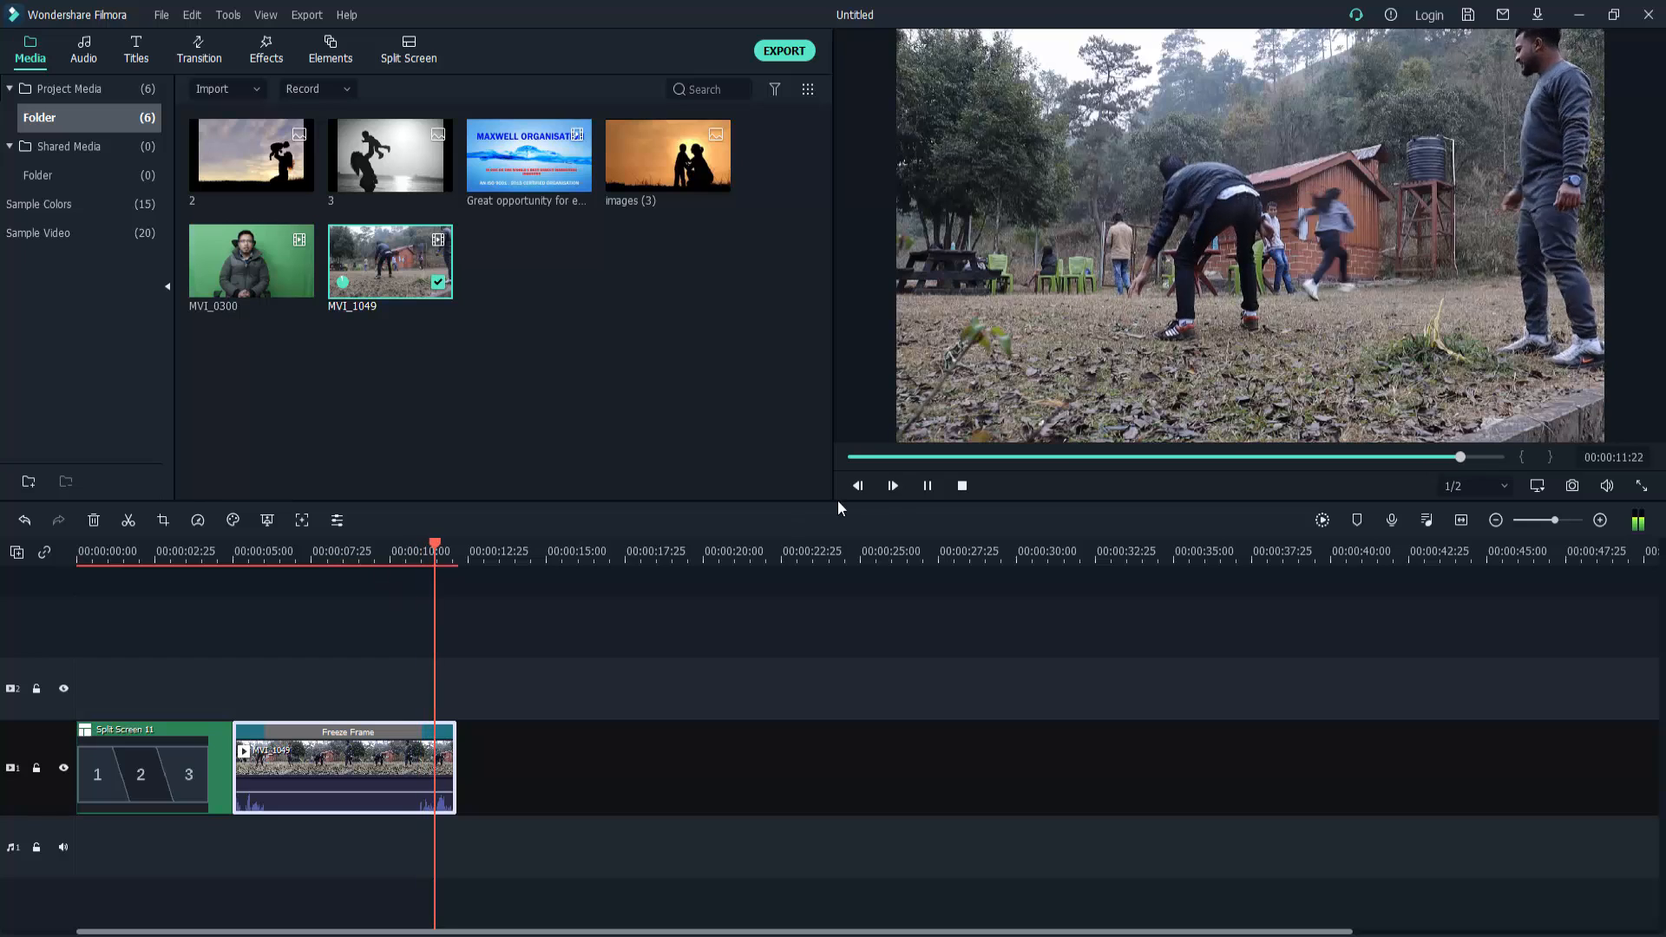
click(927, 486)
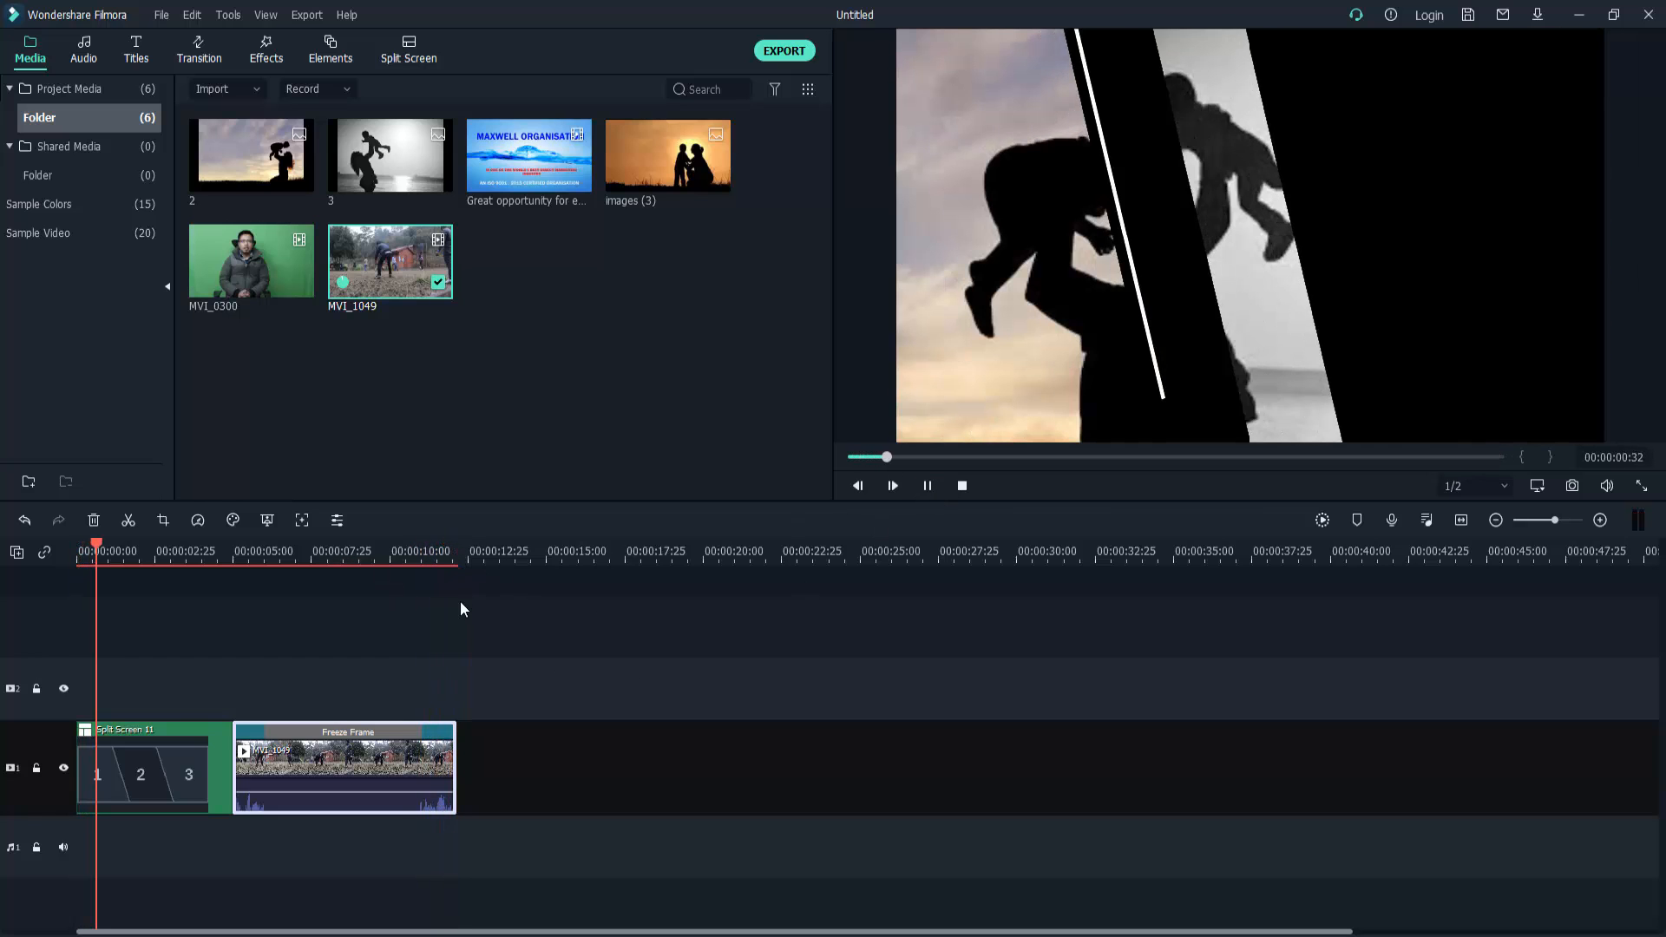
click(928, 486)
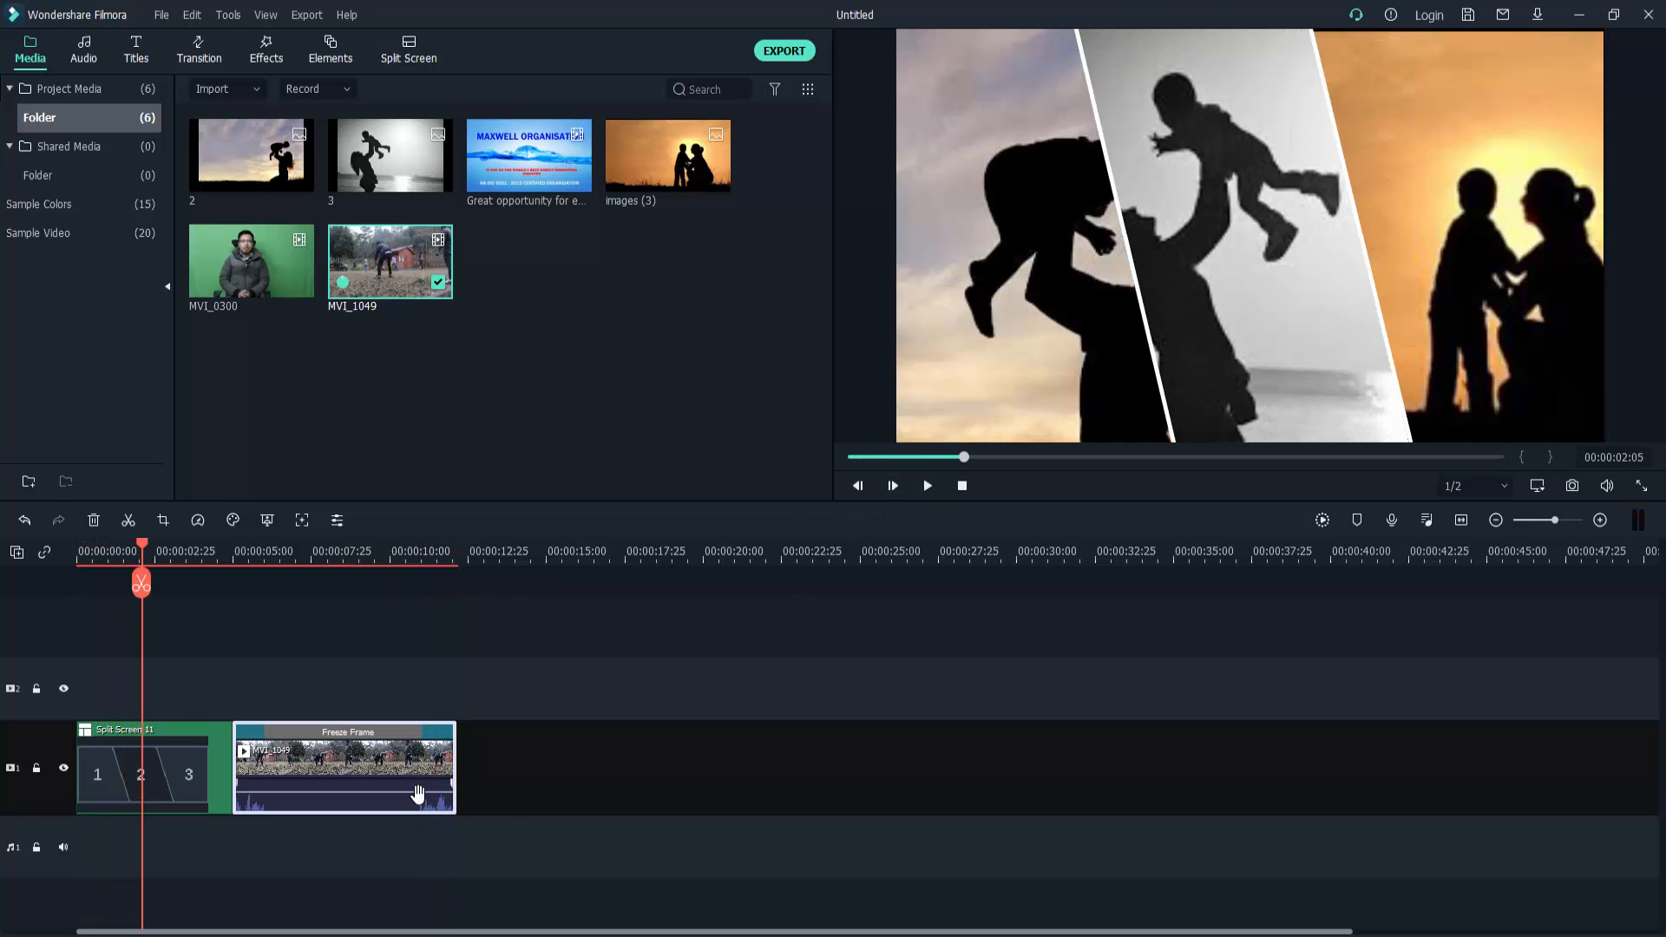
Adjust the MVI_1049 clip's audio by enabling background noise removal and raising its volume to 12 dB
click(441, 565)
right_click(431, 802)
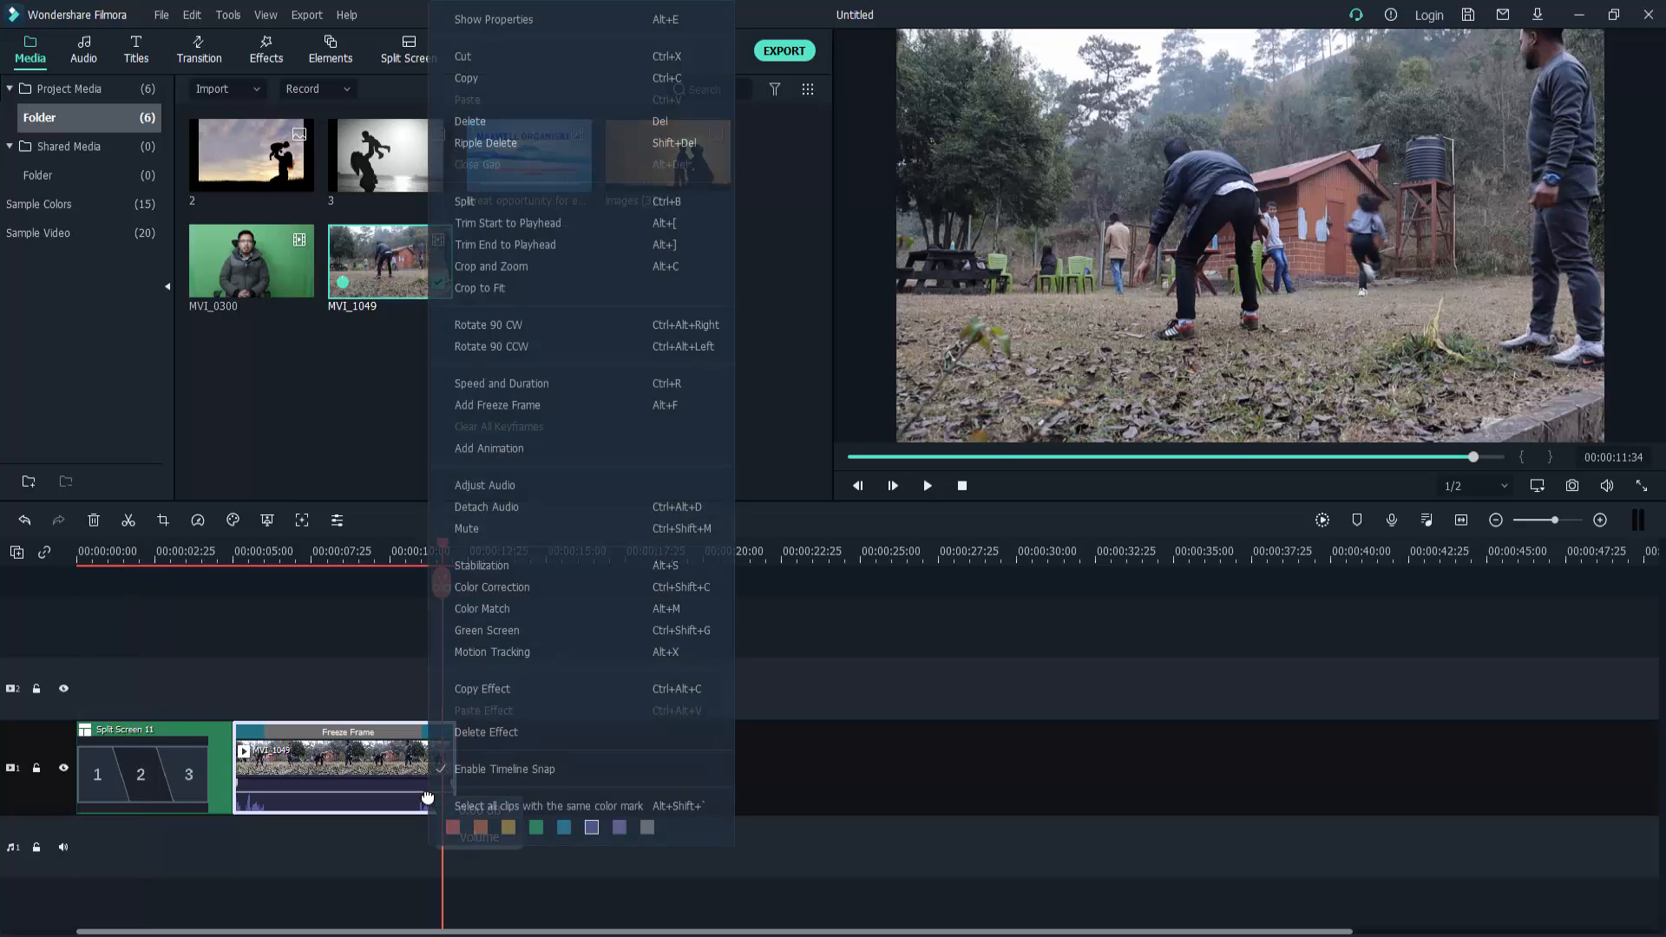
click(496, 486)
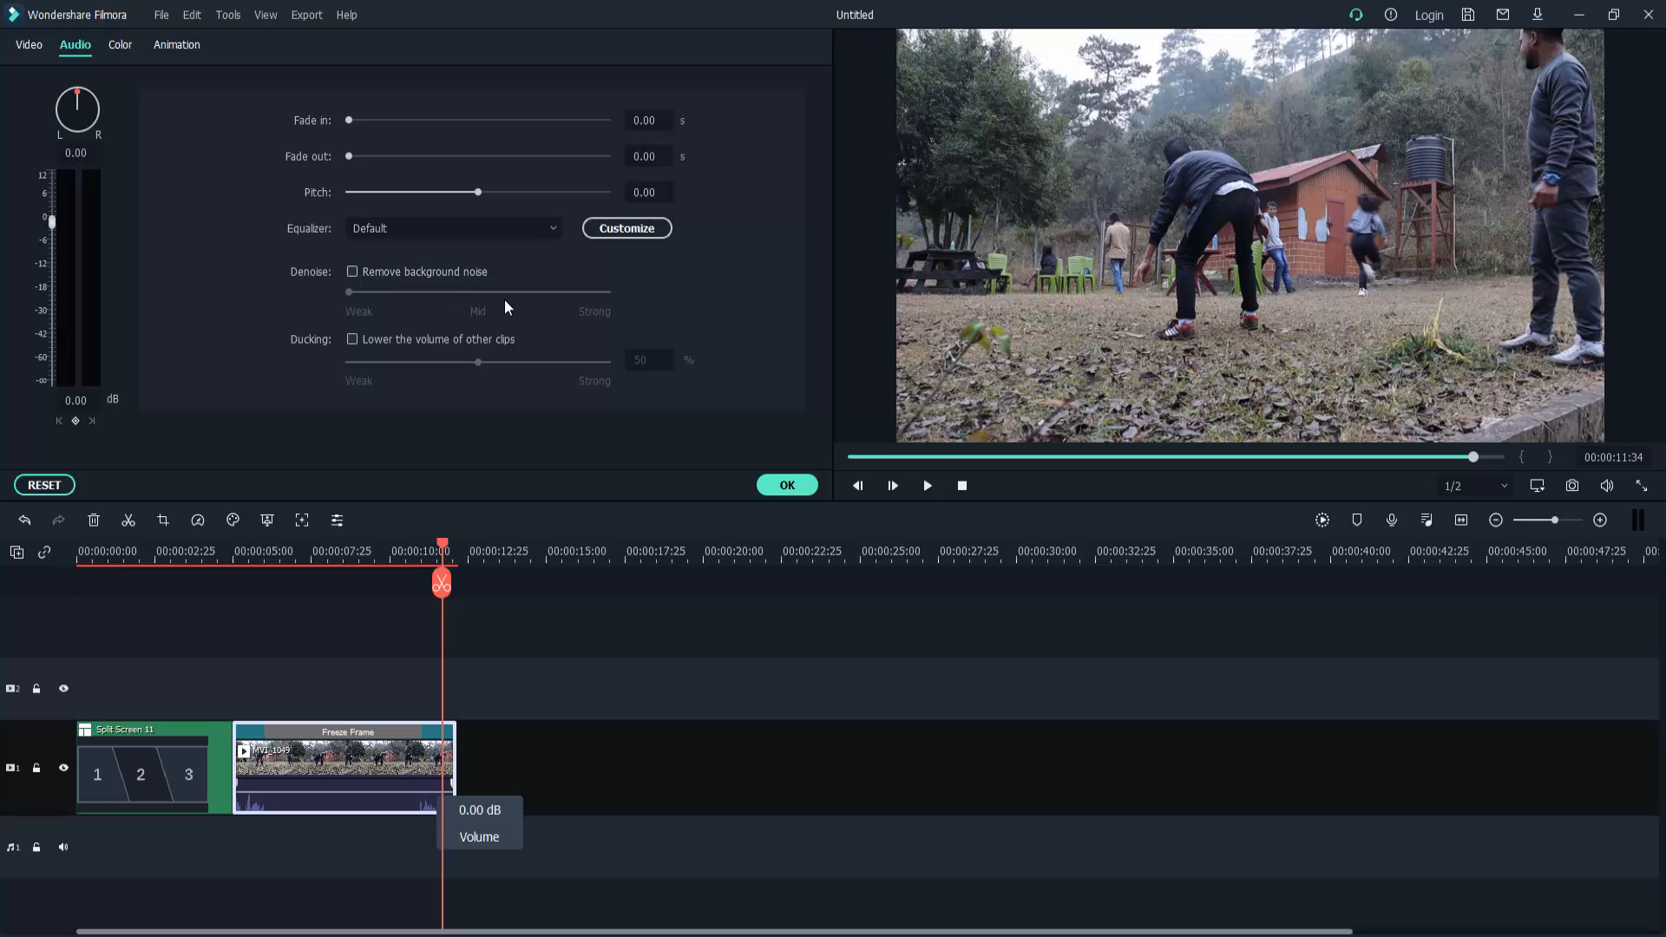
click(352, 273)
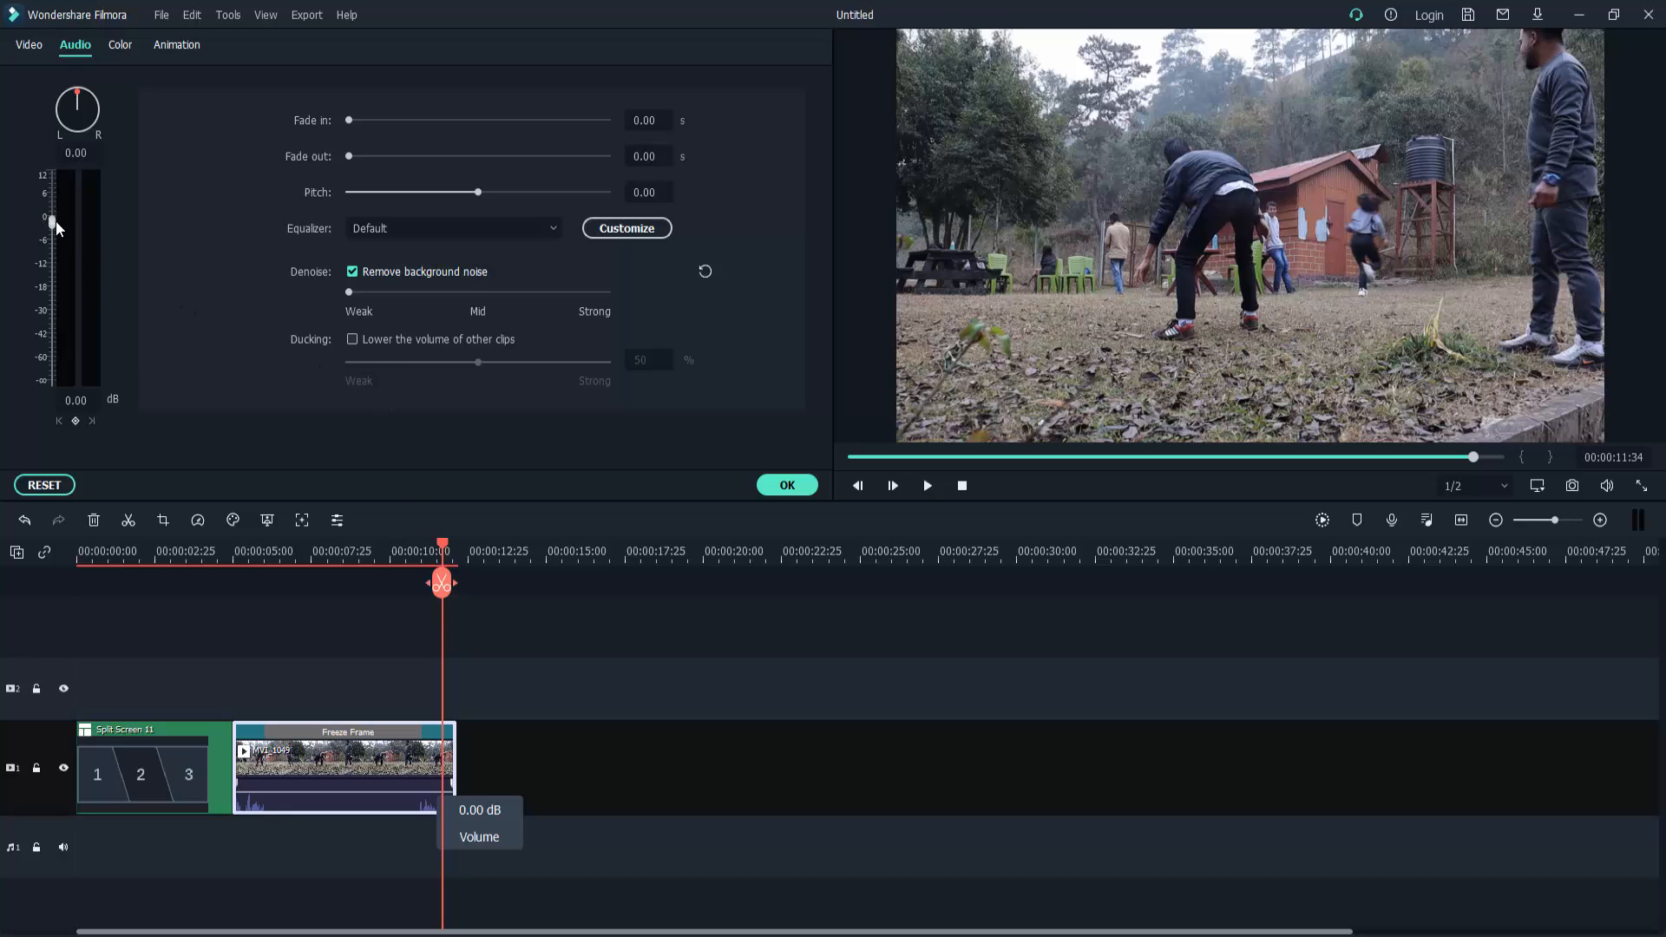
drag(52, 221, 52, 175)
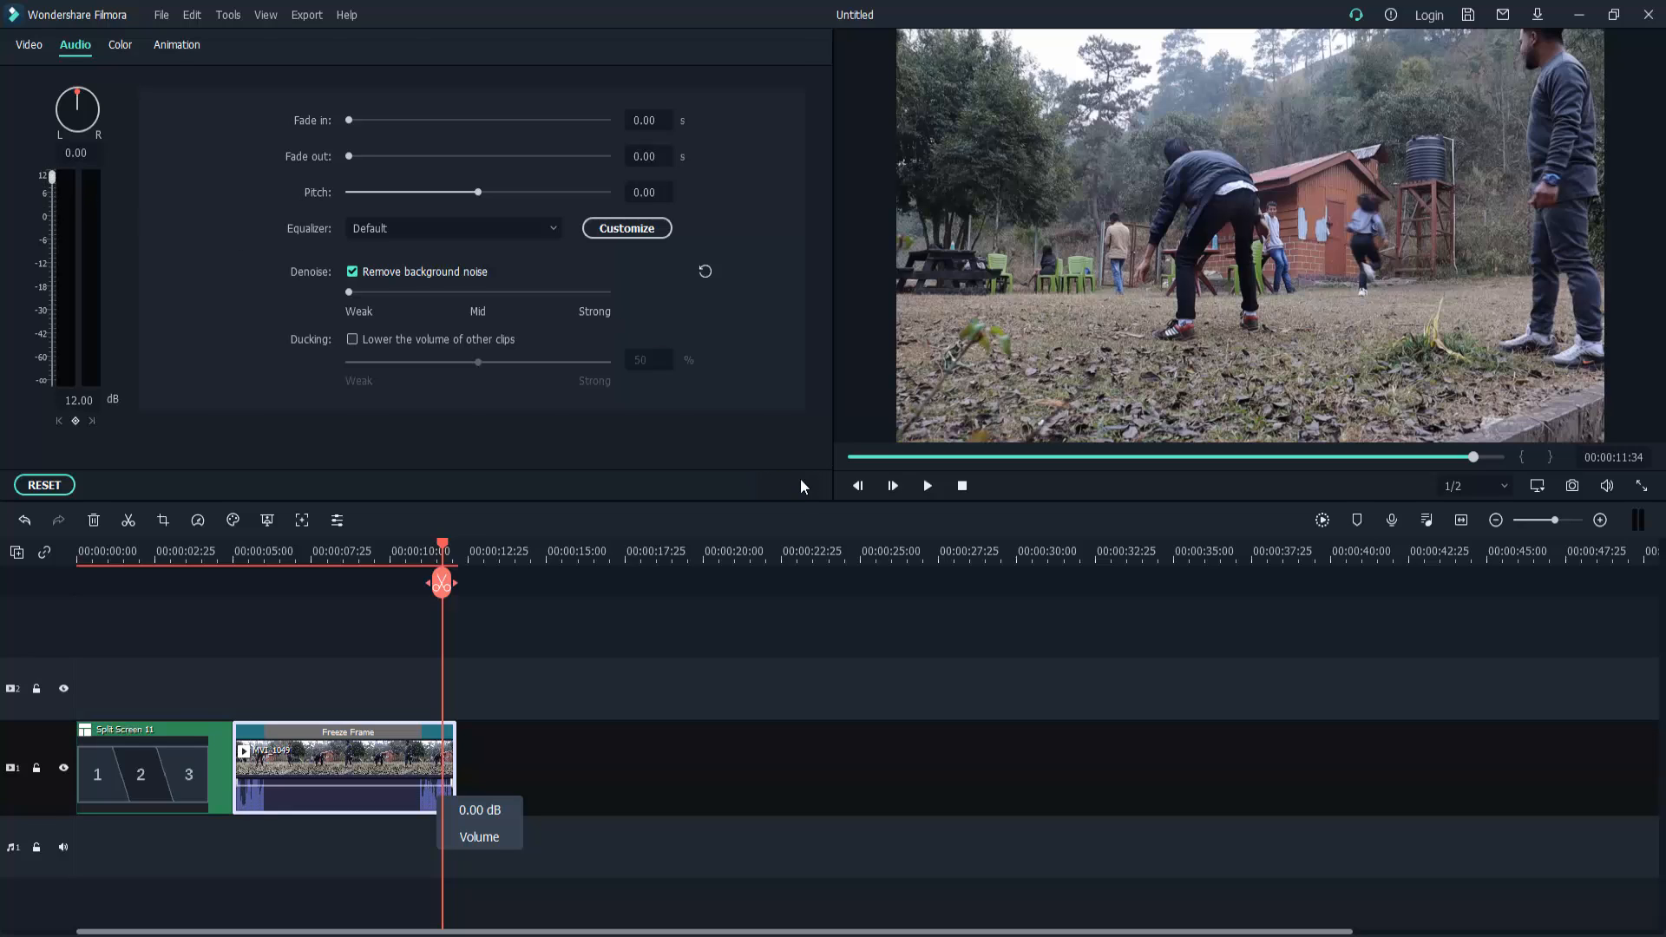
click(787, 485)
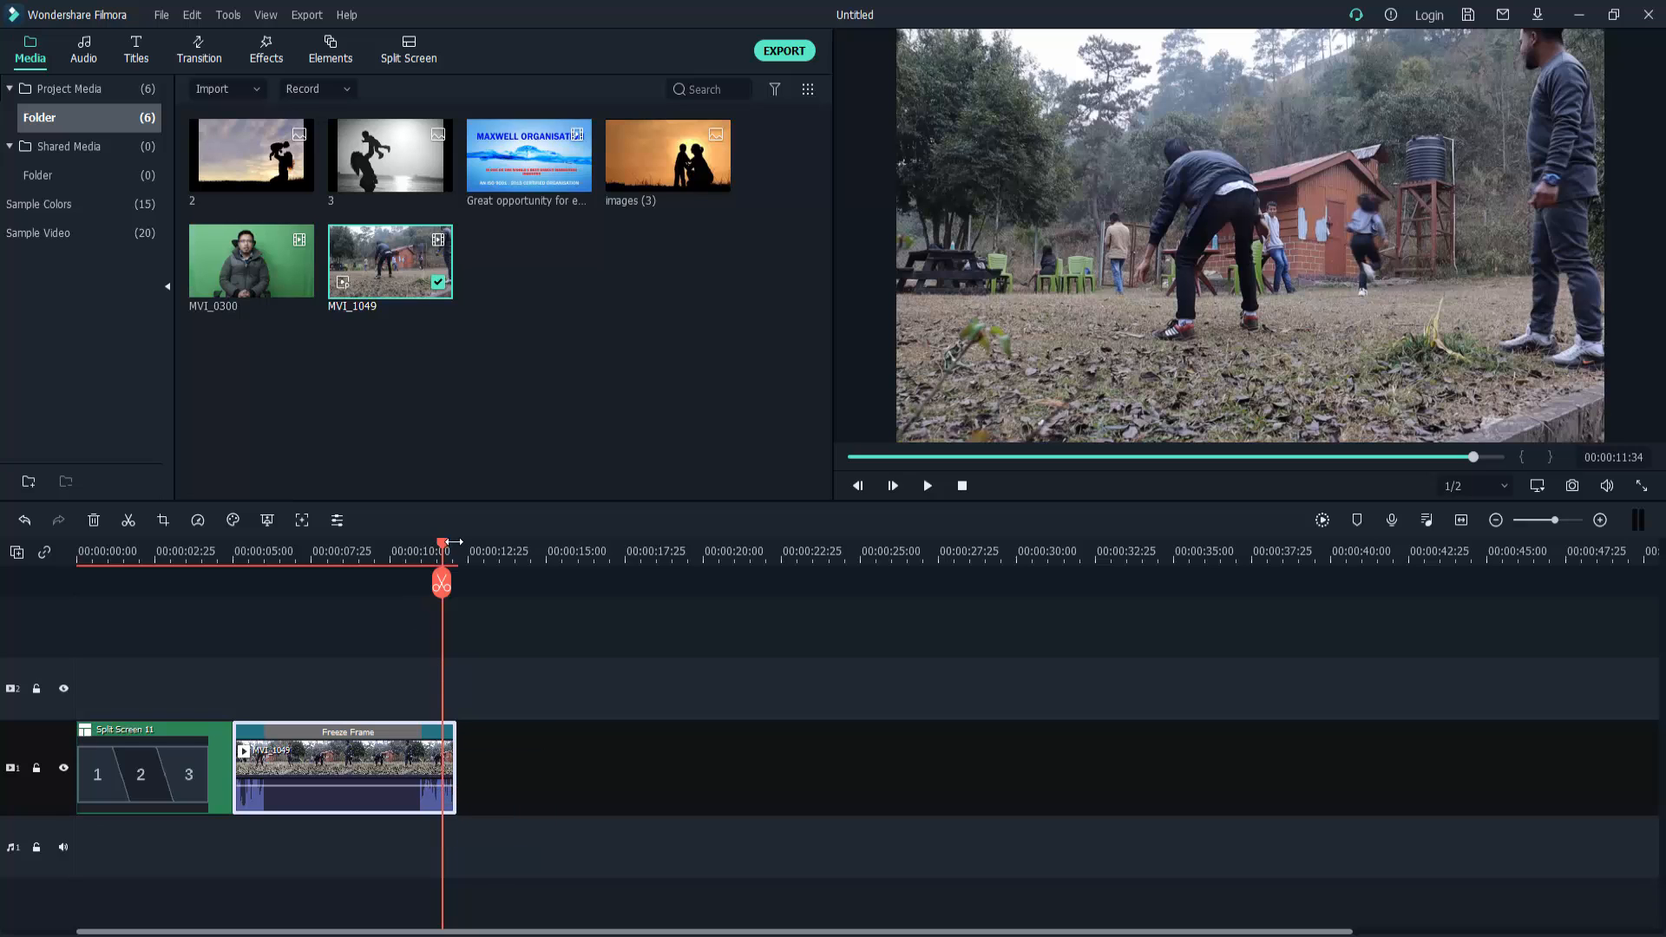
Replace the edited MVI_1049 clip in the timeline with a fresh copy directly after the split screen clip
mouse_move(445, 545)
mouse_down()
mouse_move(420, 550)
mouse_move(450, 553)
mouse_up()
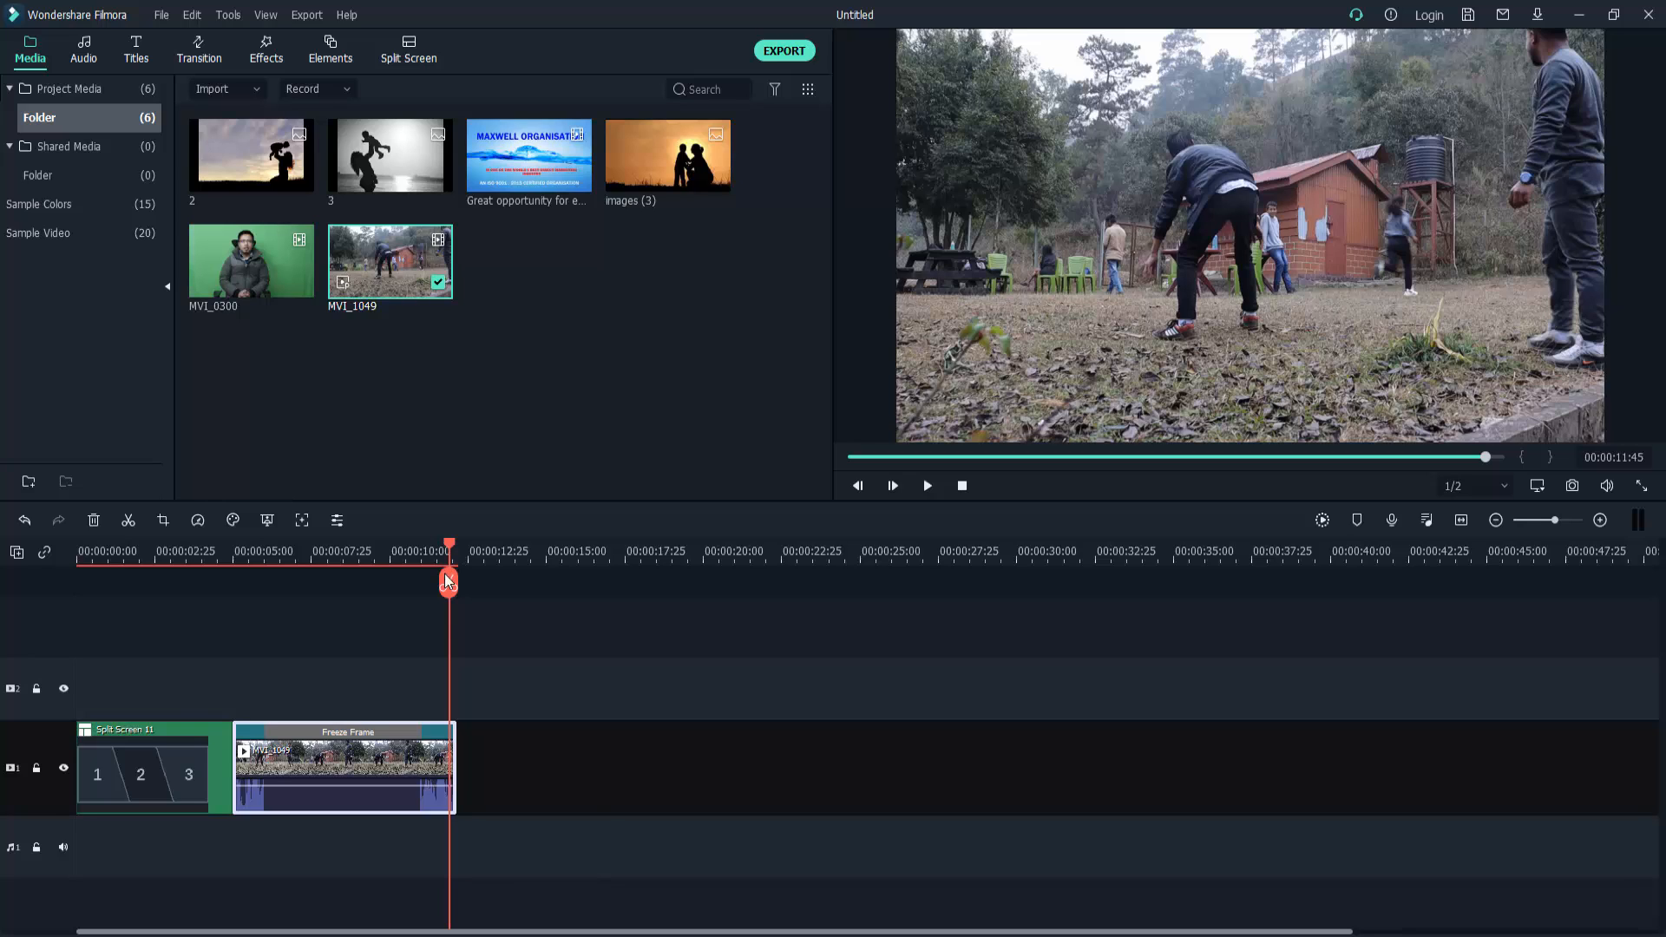
drag(450, 546, 427, 549)
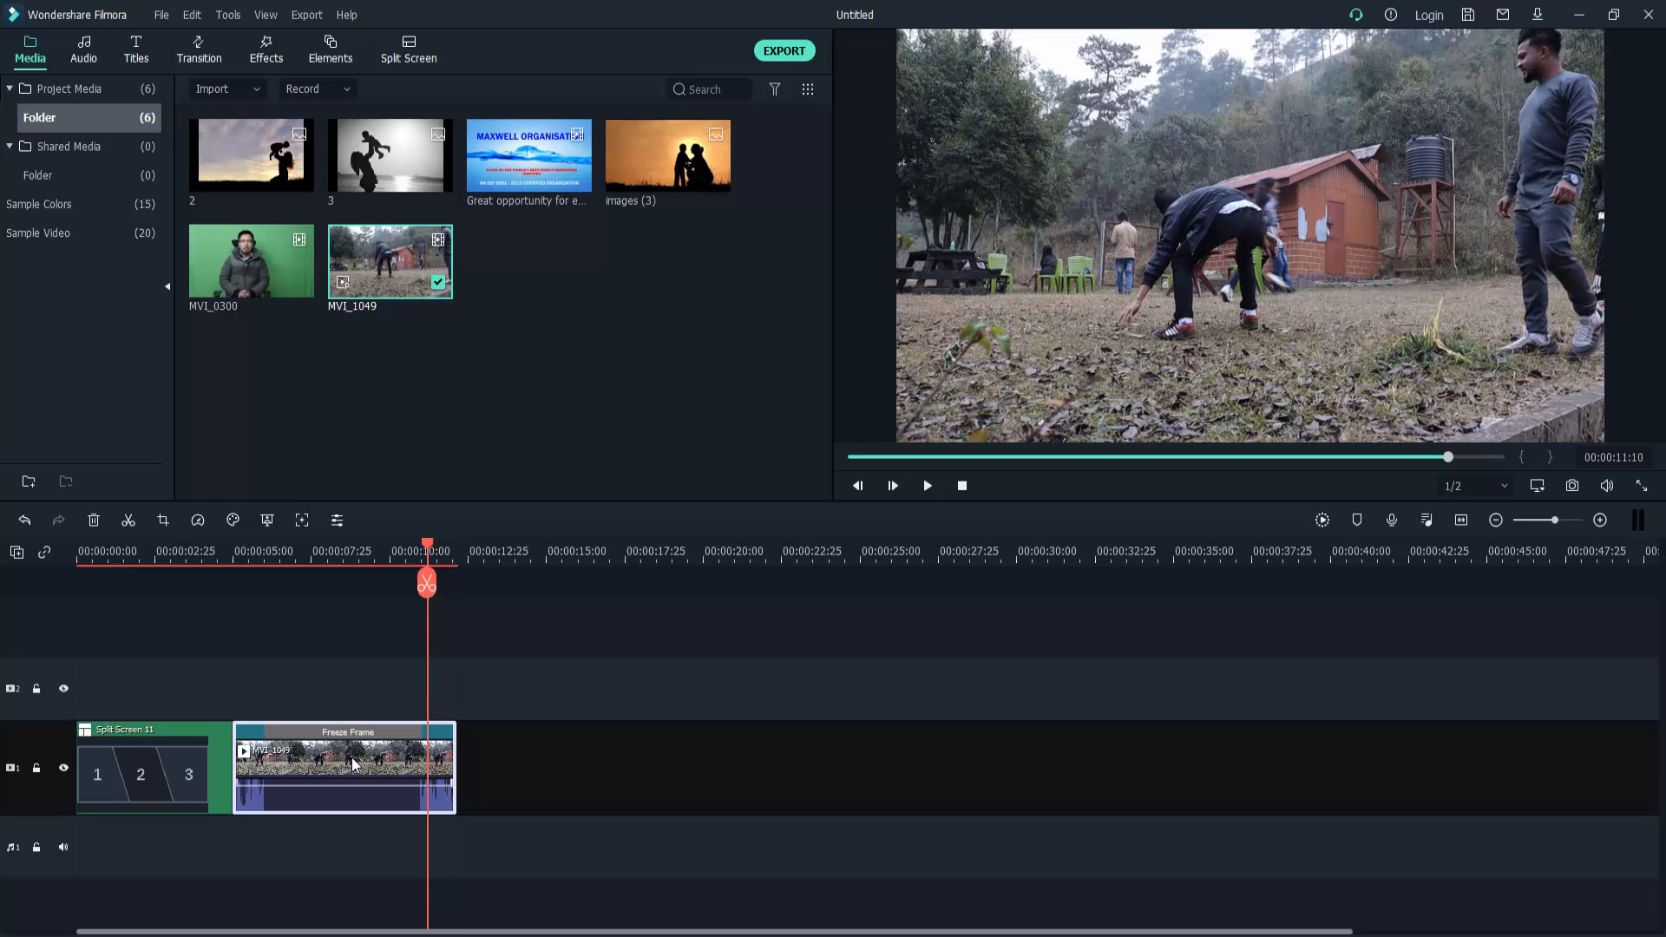
key(Delete)
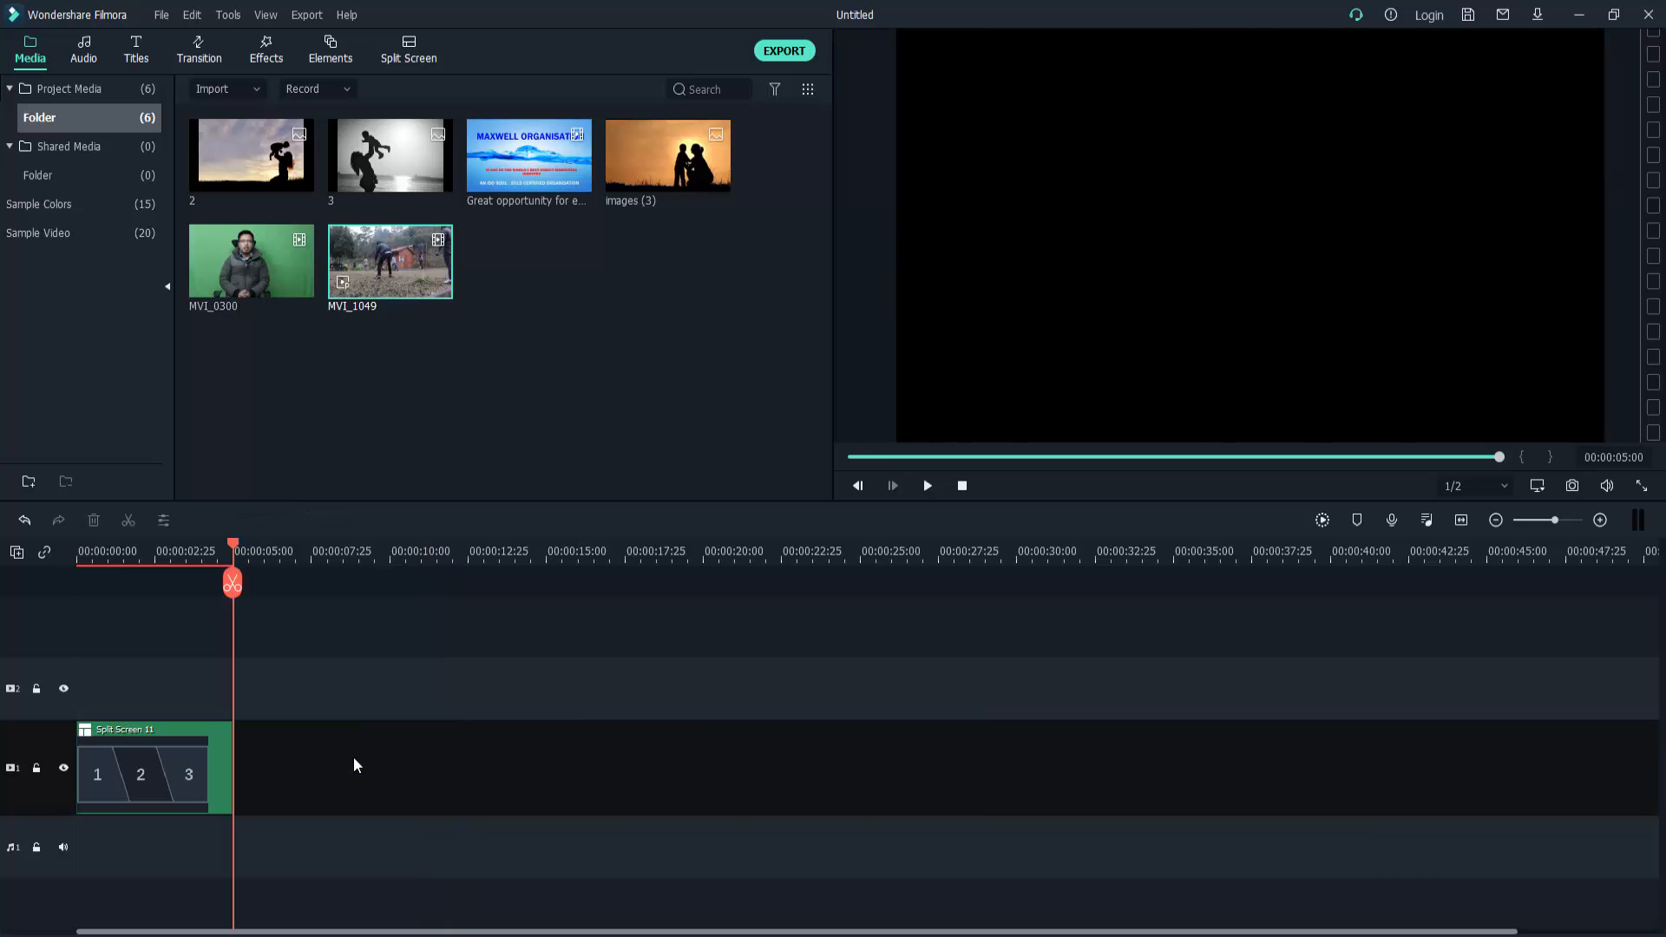
drag(383, 257, 237, 765)
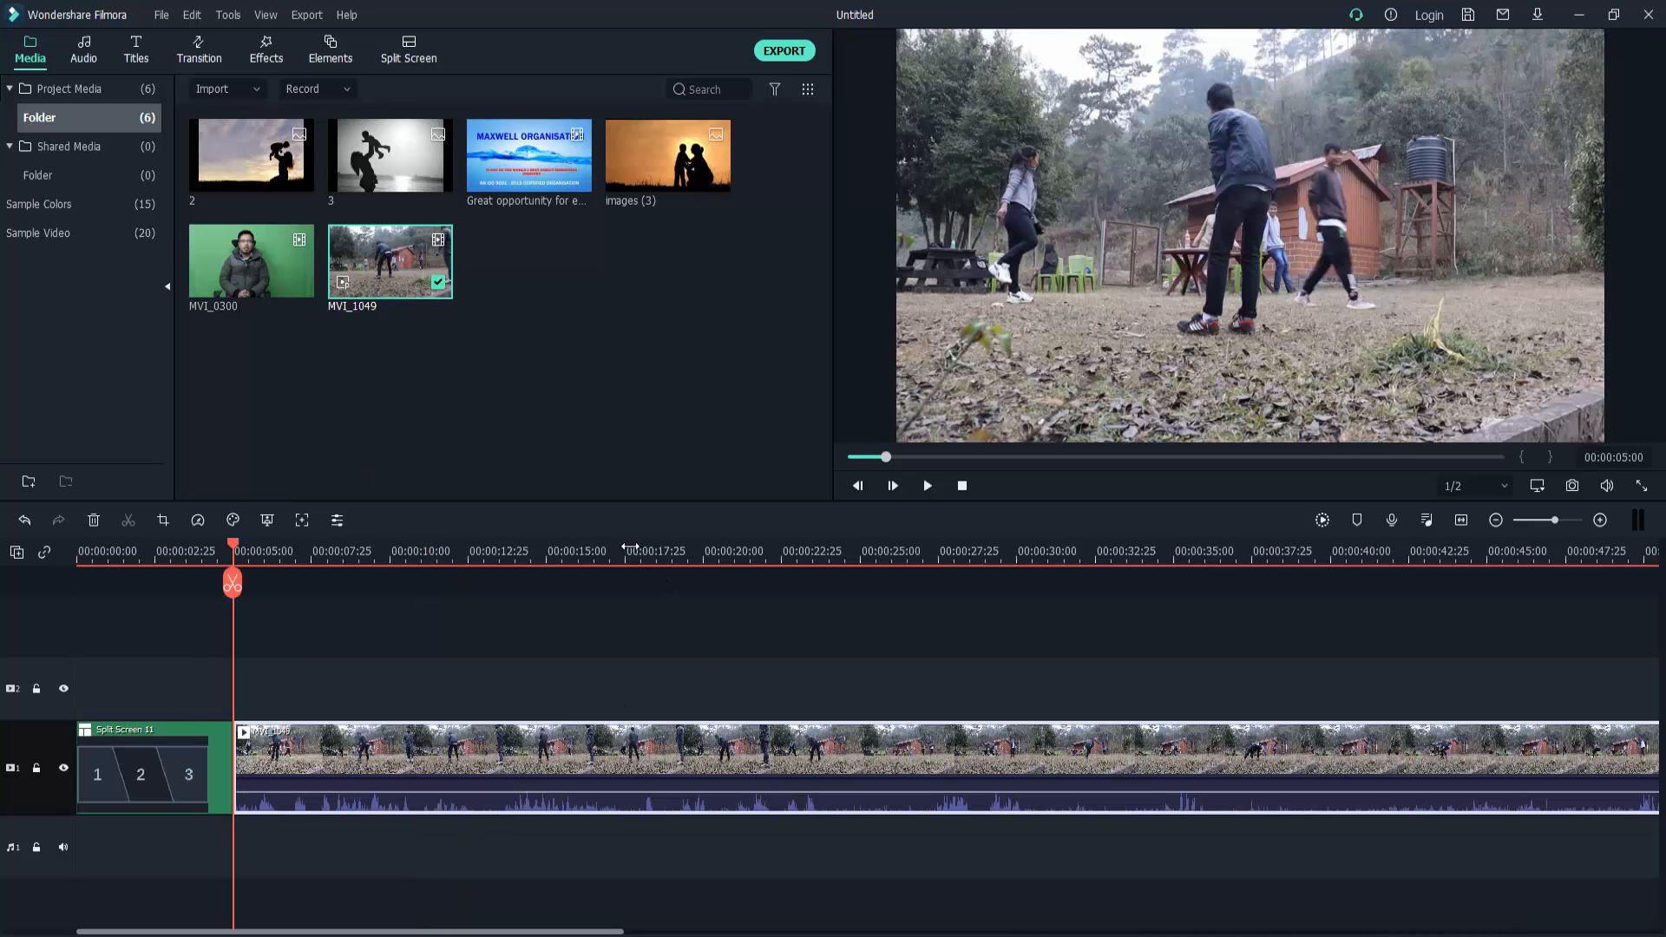
Split the MVI_1049 clip at 00:00:14:48 and again at 00:00:26:31
click(629, 547)
drag(629, 546, 545, 547)
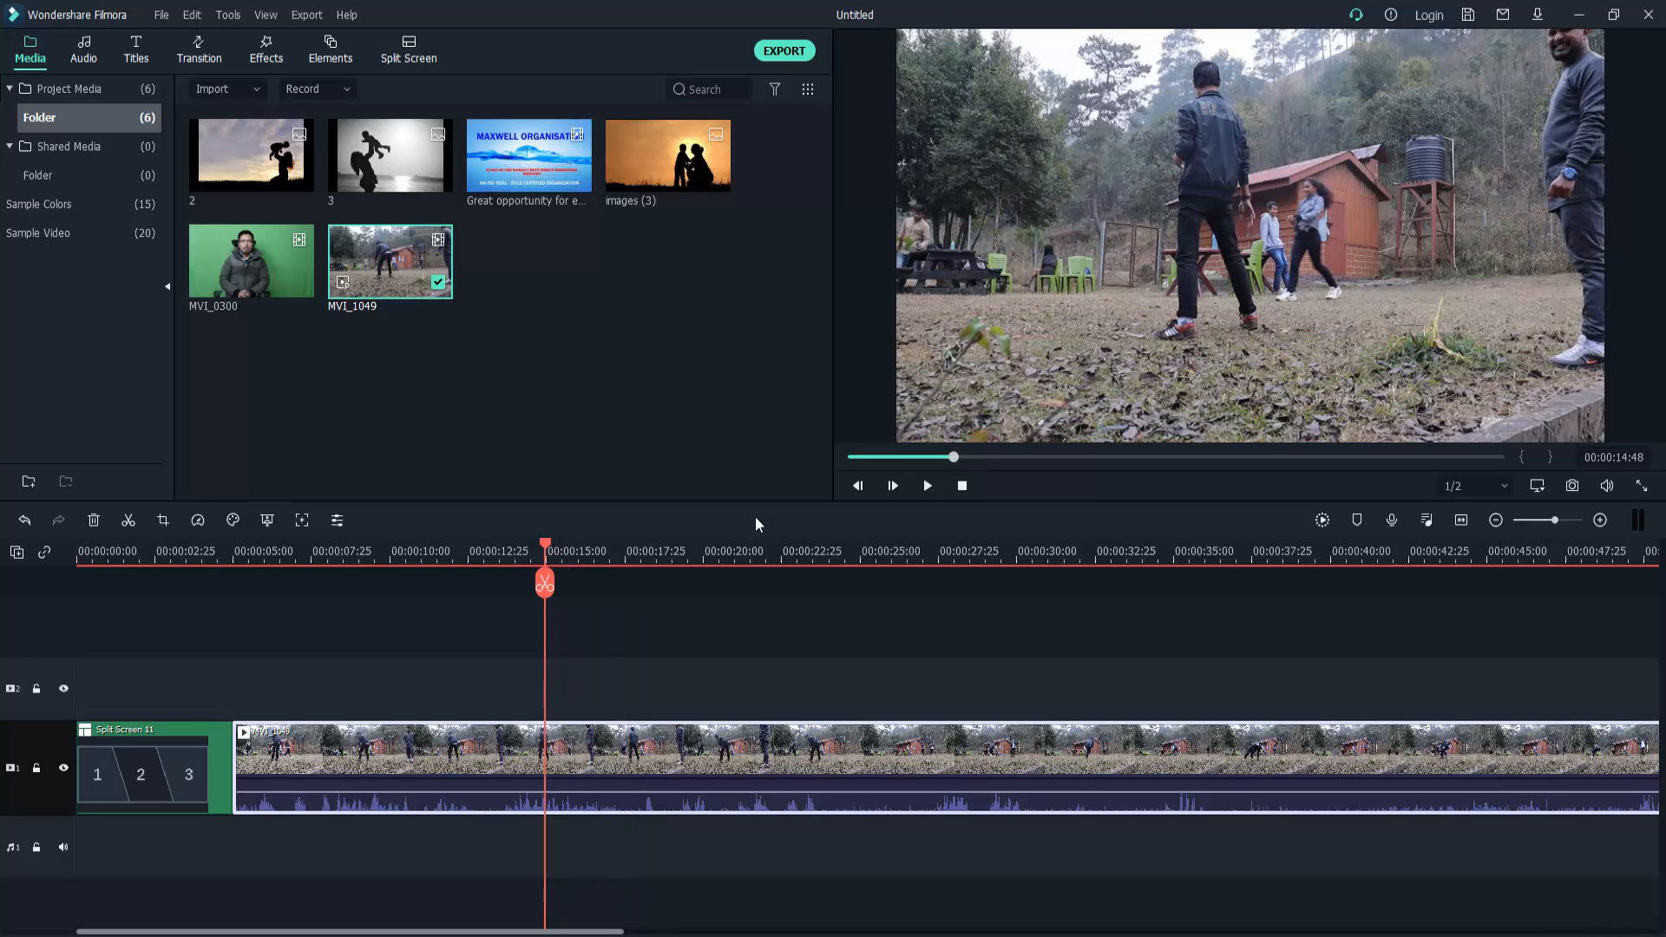
click(128, 521)
drag(545, 583, 912, 578)
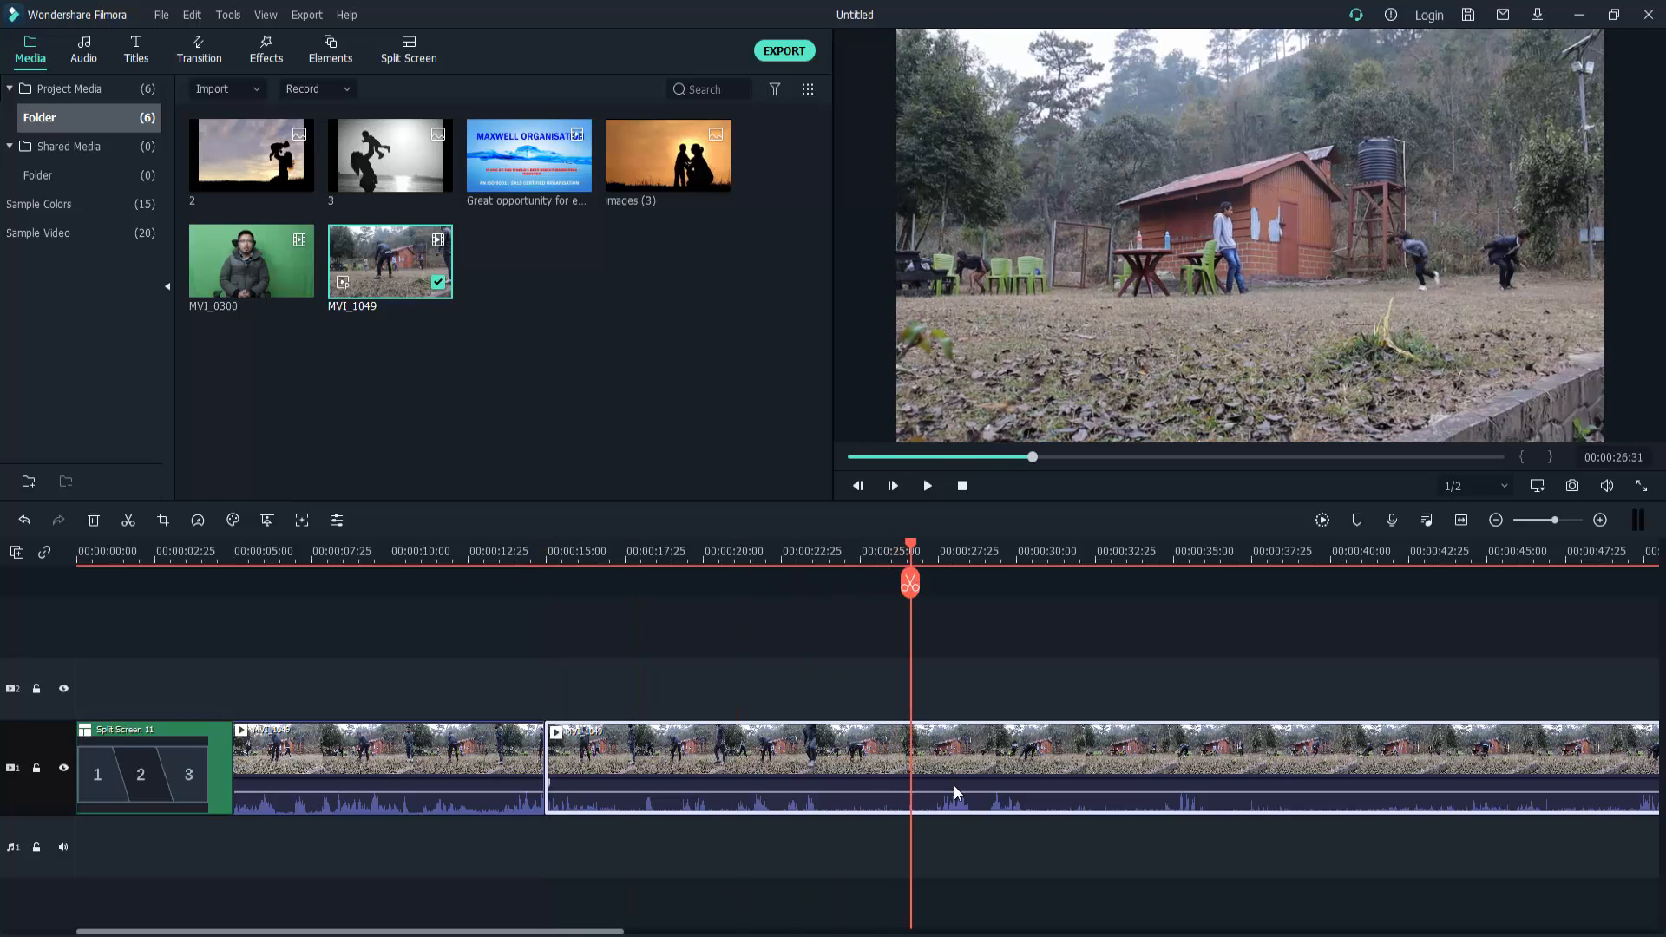
click(128, 521)
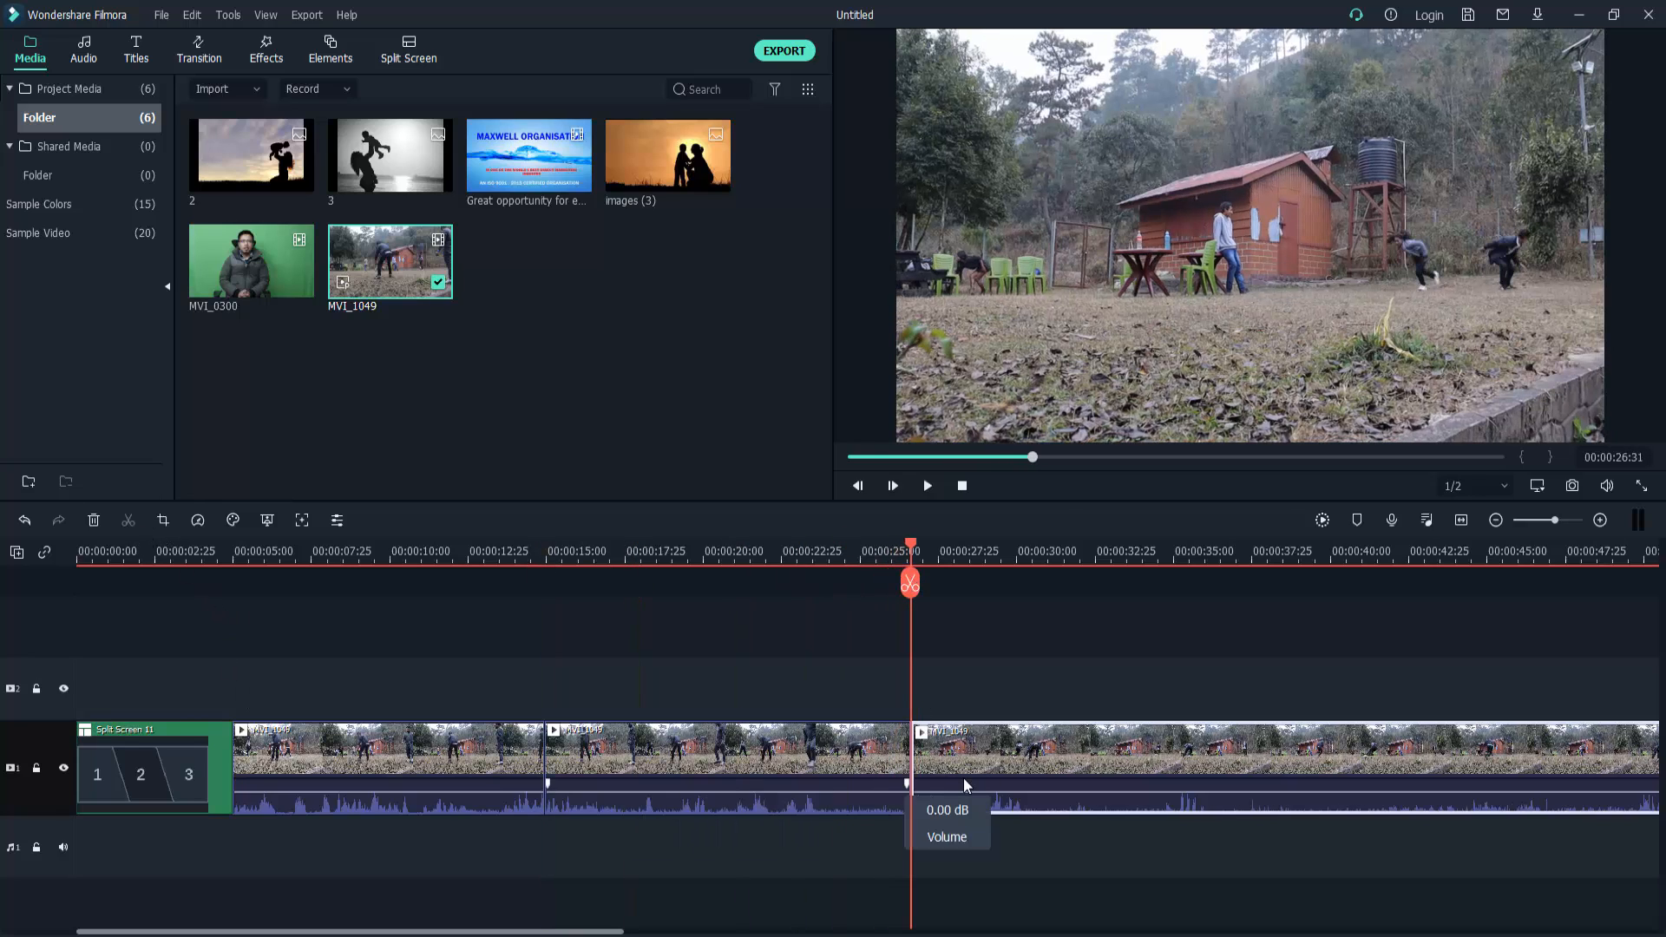
Delete the last and first pieces of the split MVI_1049 clip, keeping only the middle section
click(999, 768)
key(Delete)
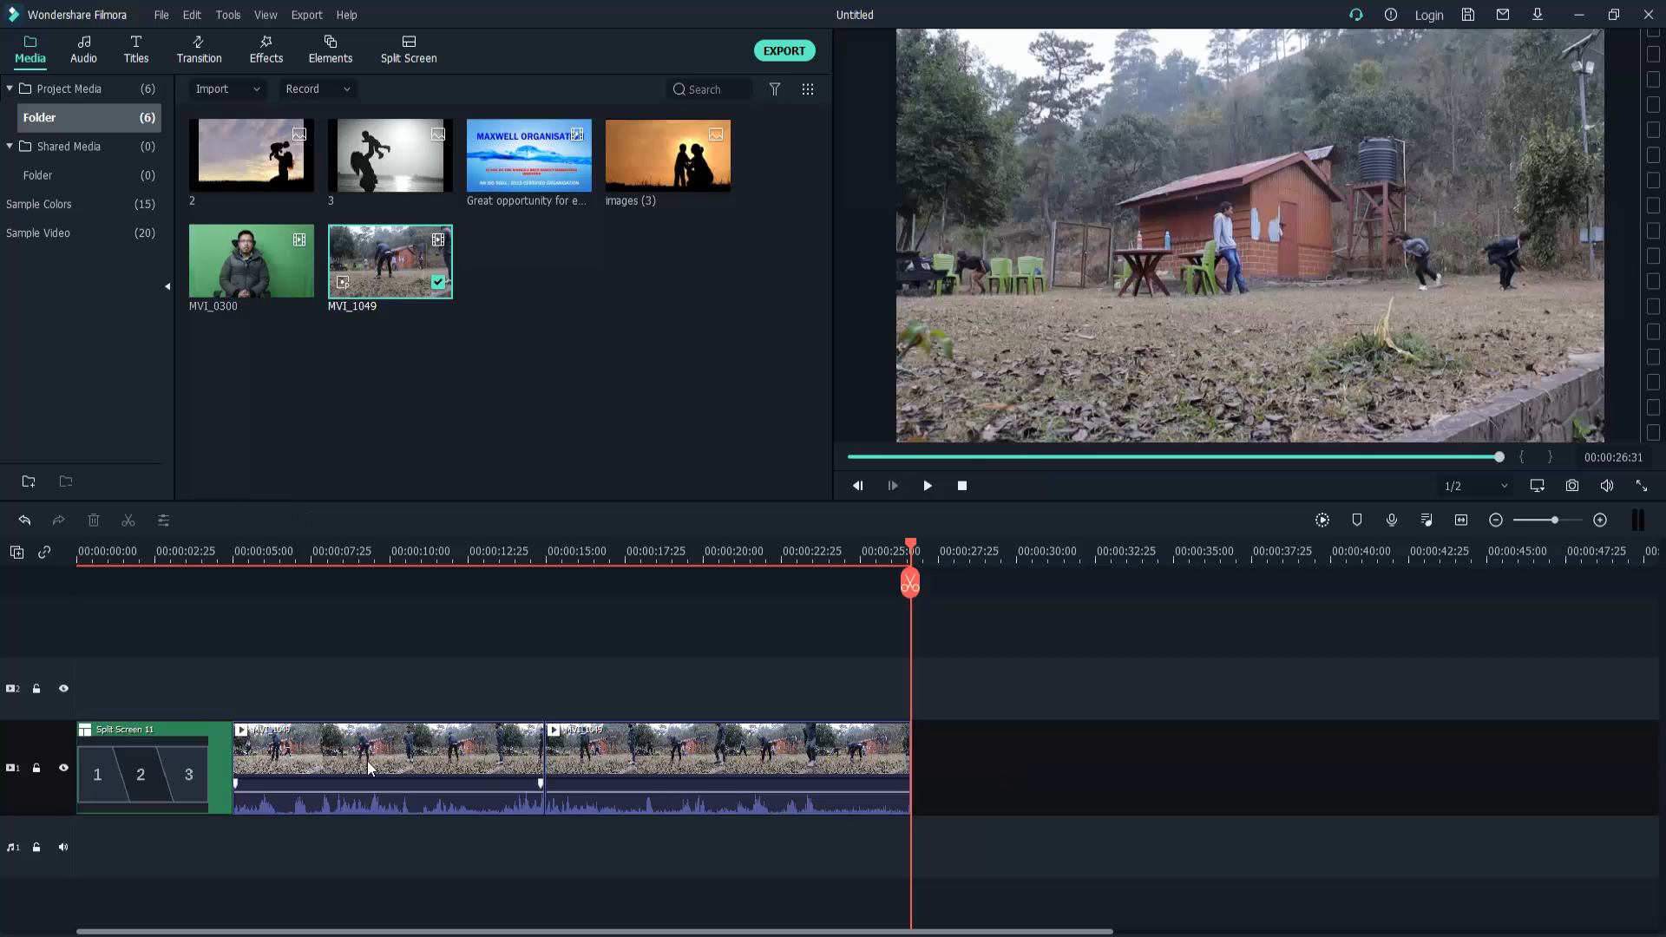
click(399, 757)
key(Delete)
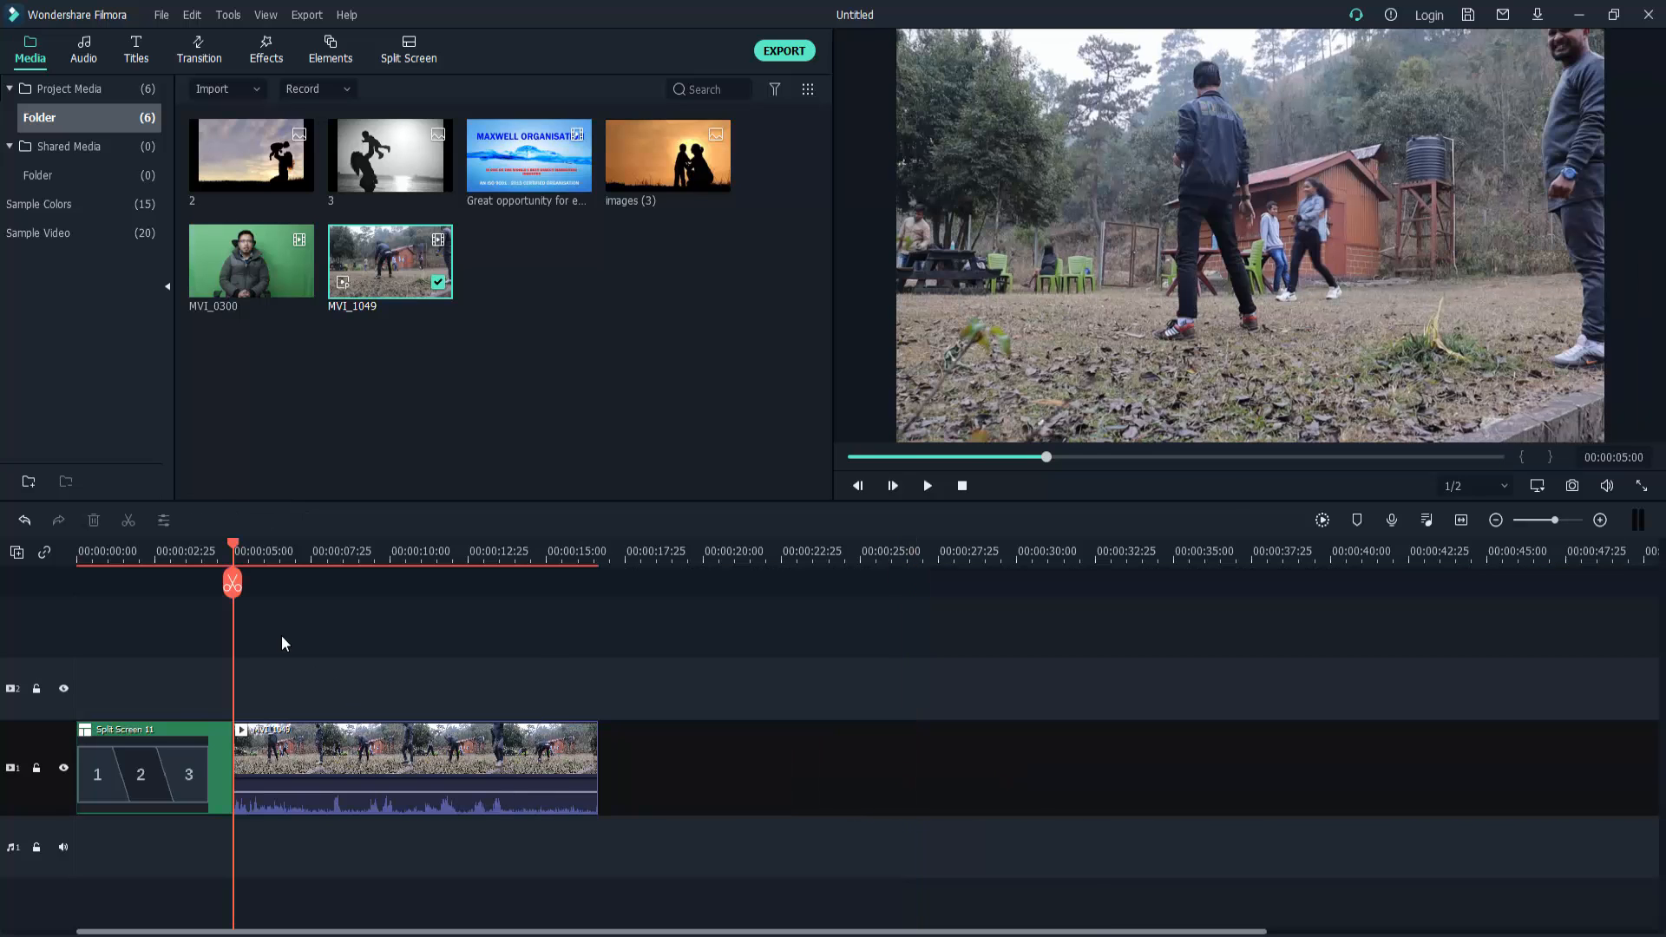
Move the playhead to 00:00:09:44 and open advanced color correction for the MVI_1049 clip
drag(233, 540, 387, 591)
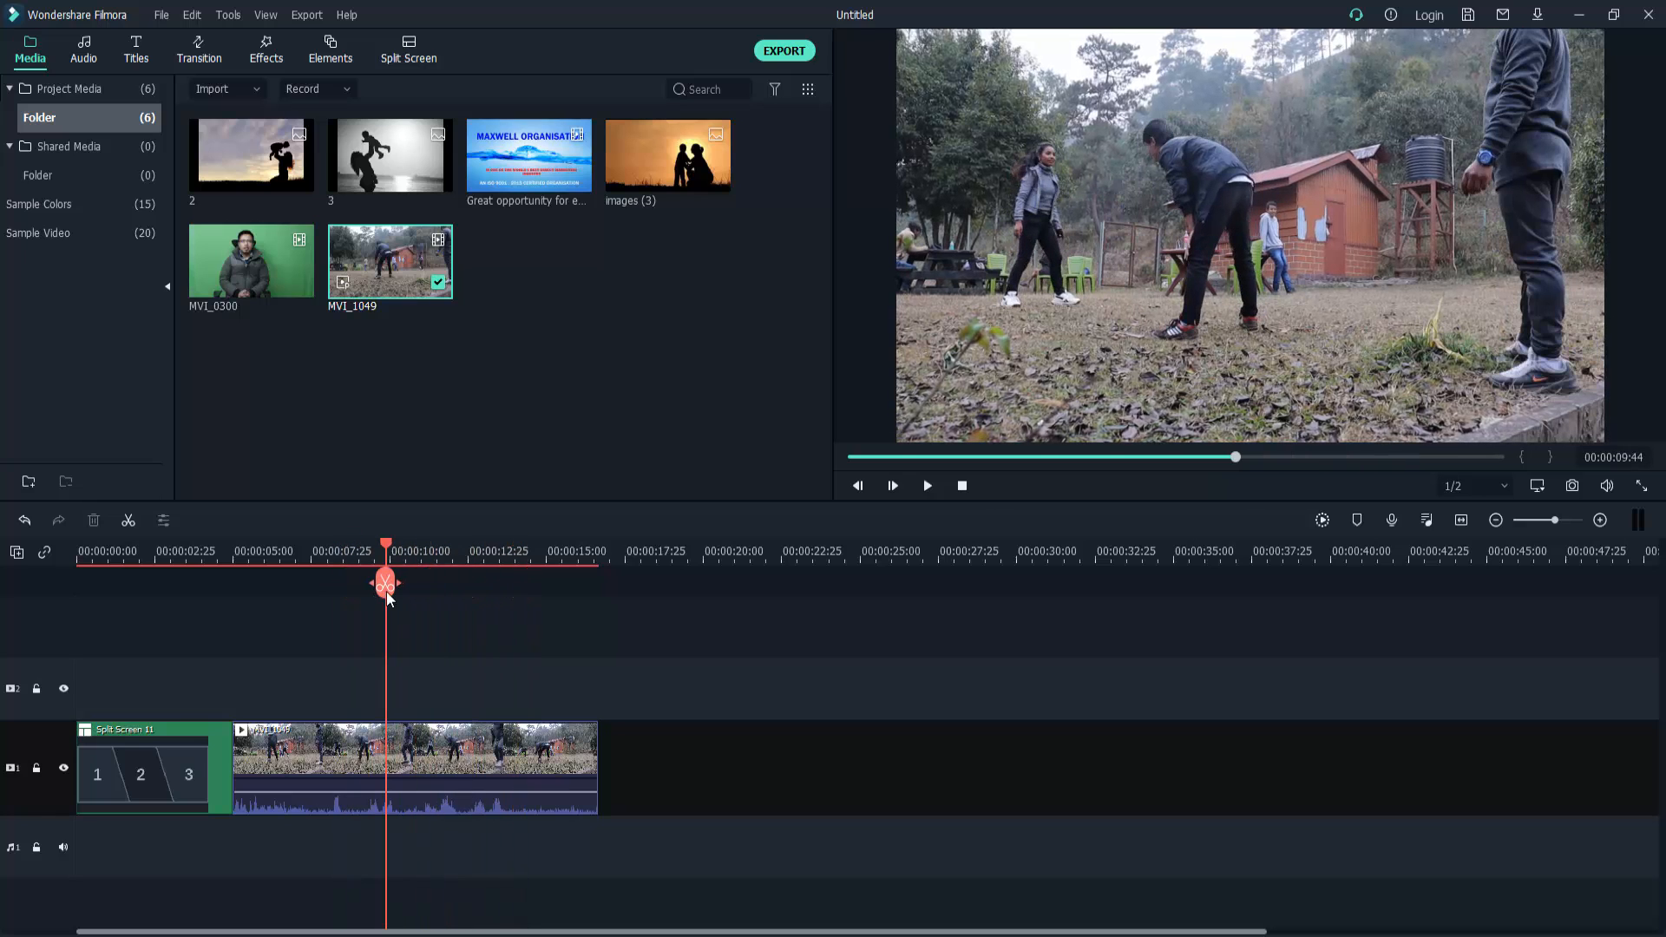
click(429, 768)
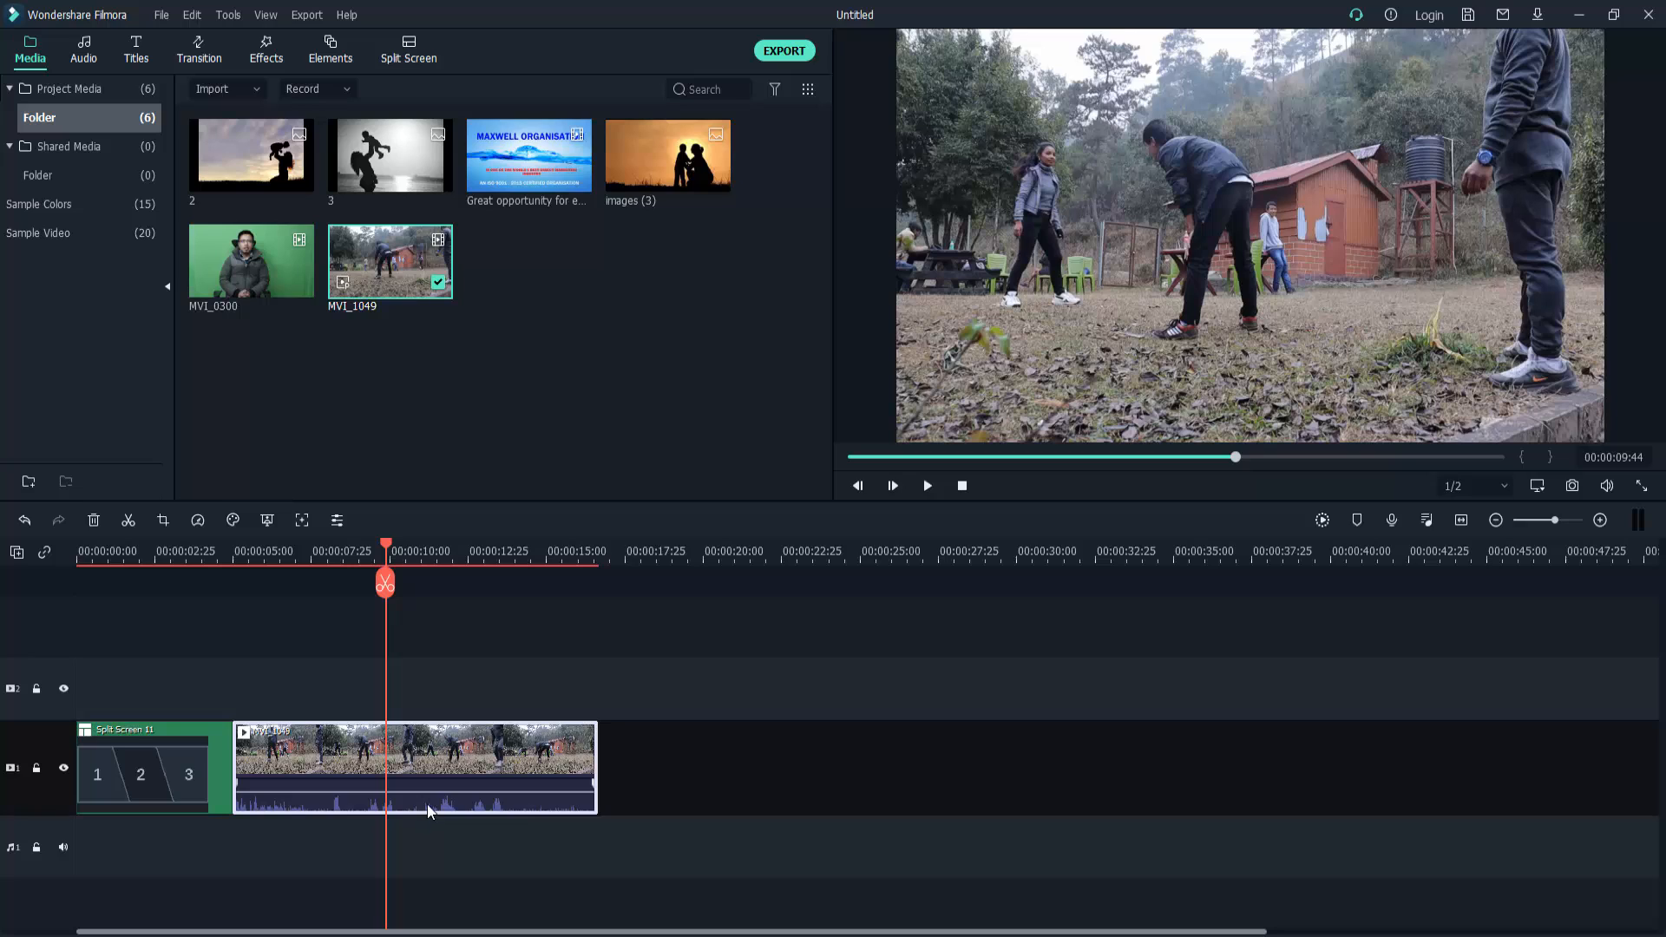
right_click(434, 774)
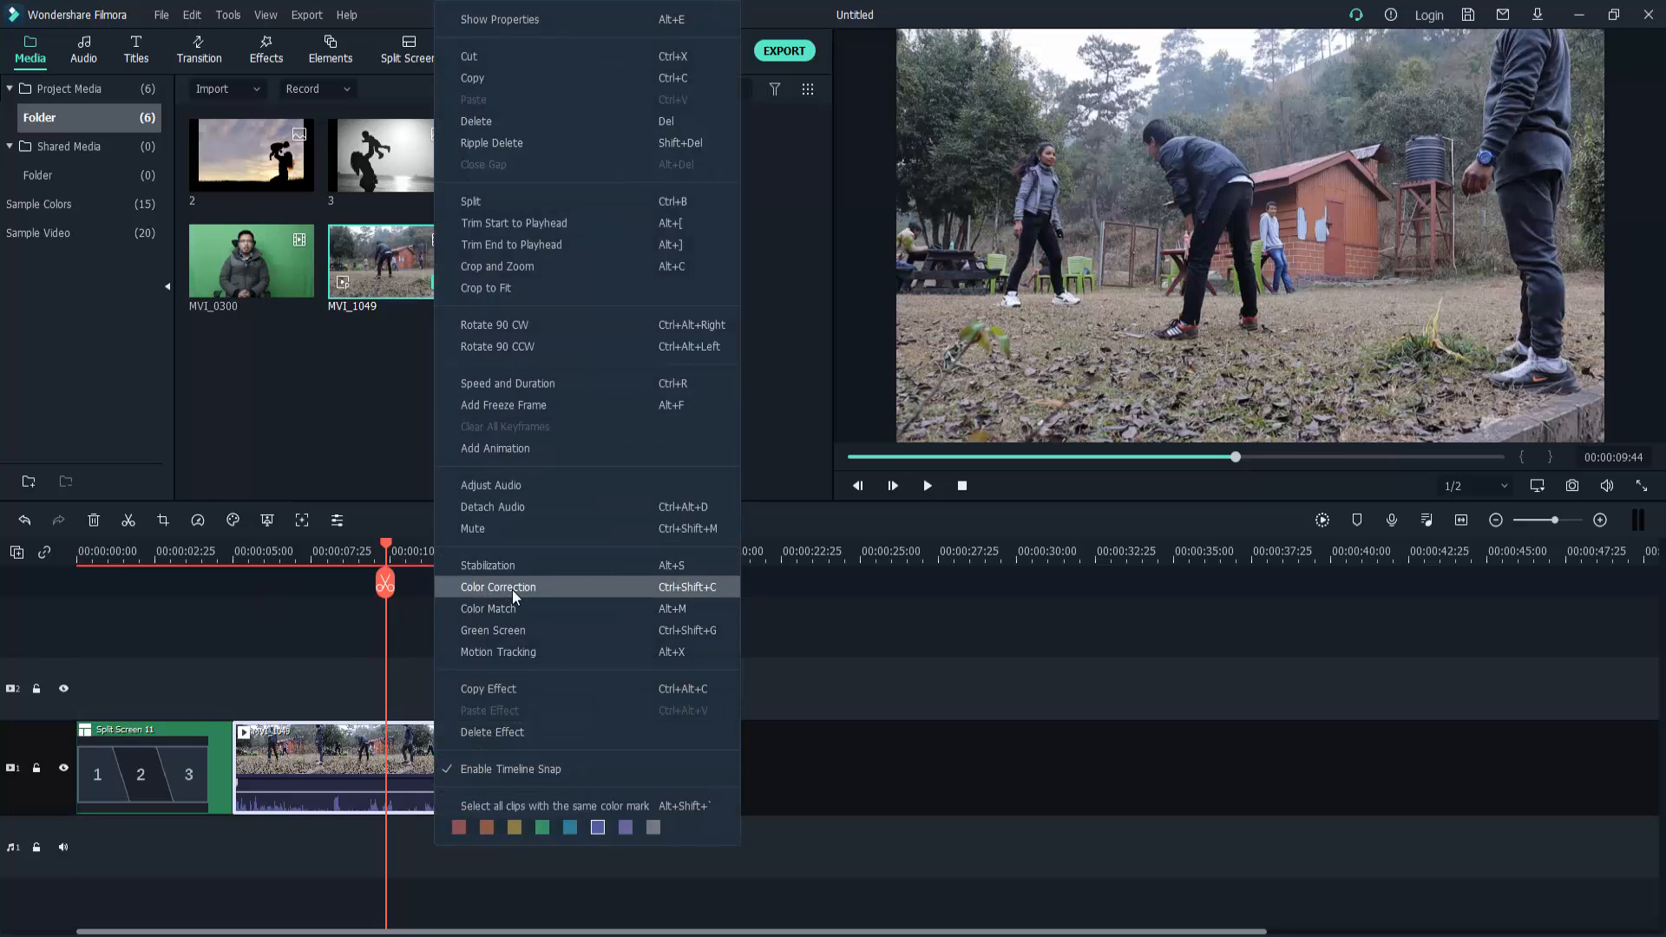
click(335, 760)
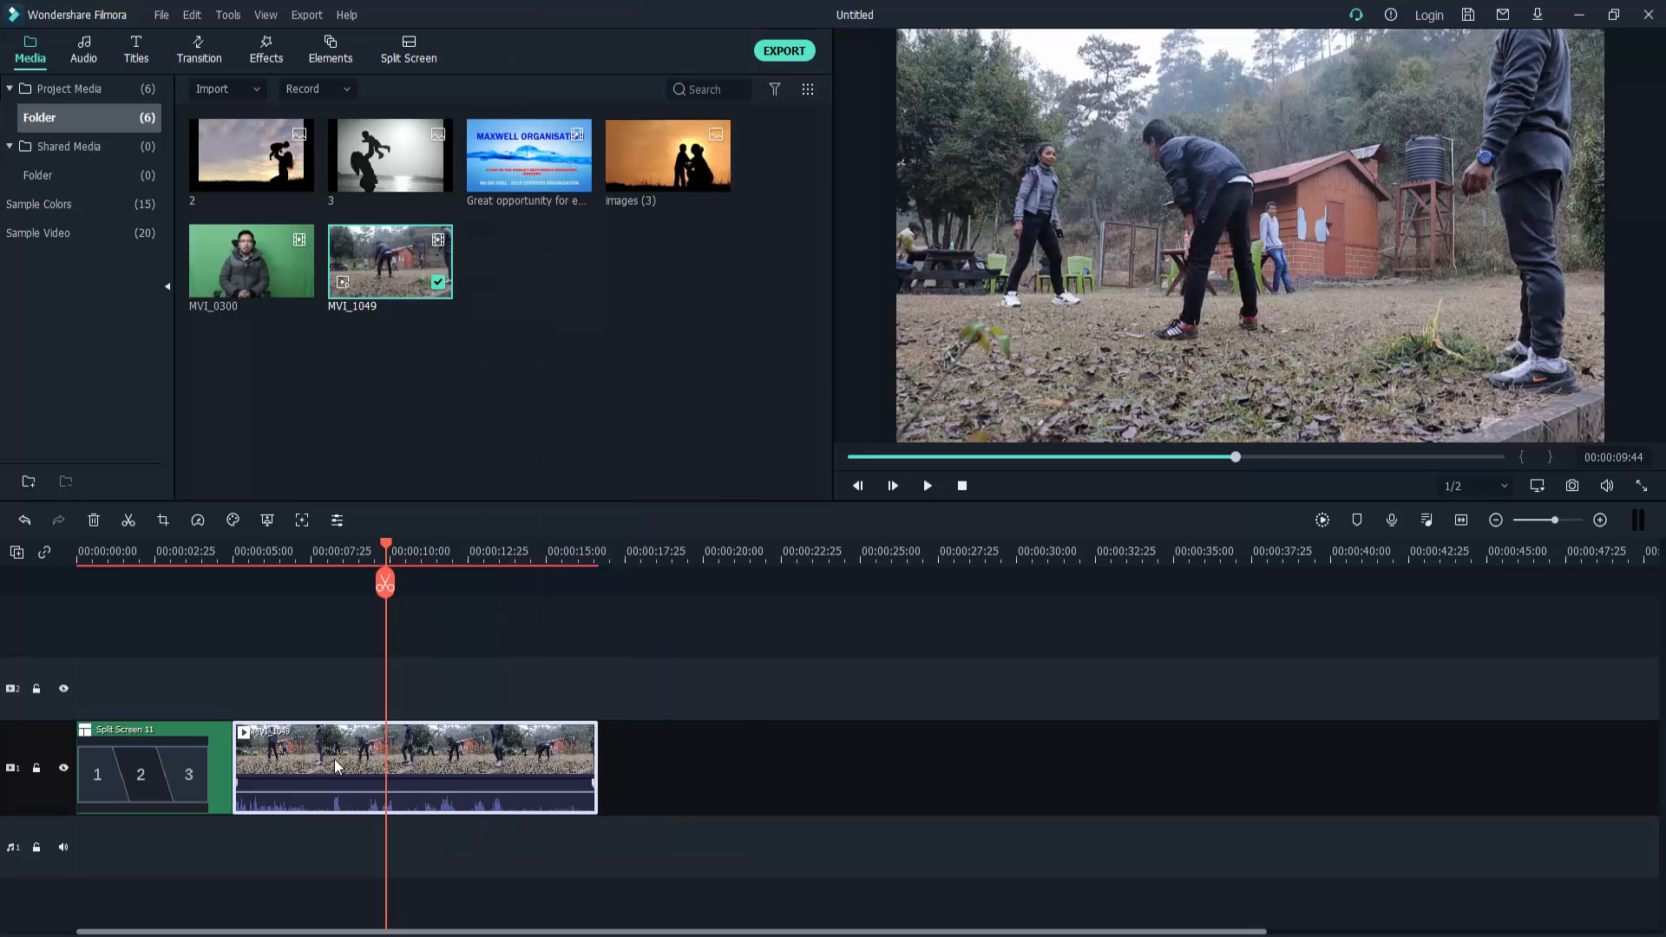
click(232, 518)
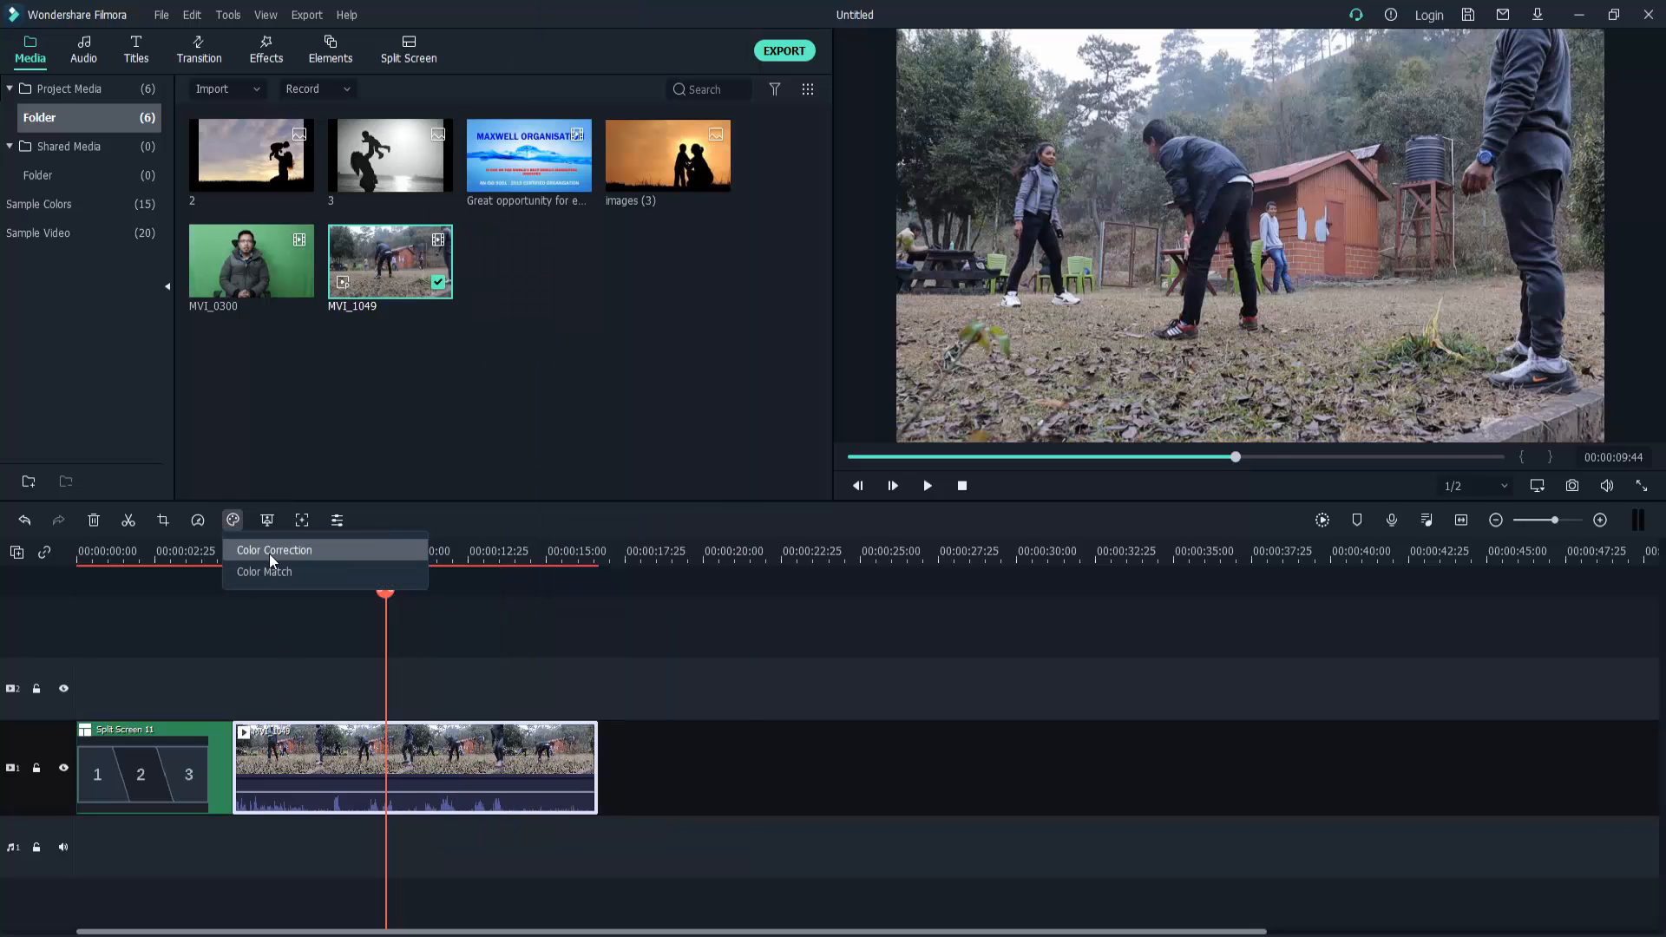
click(281, 552)
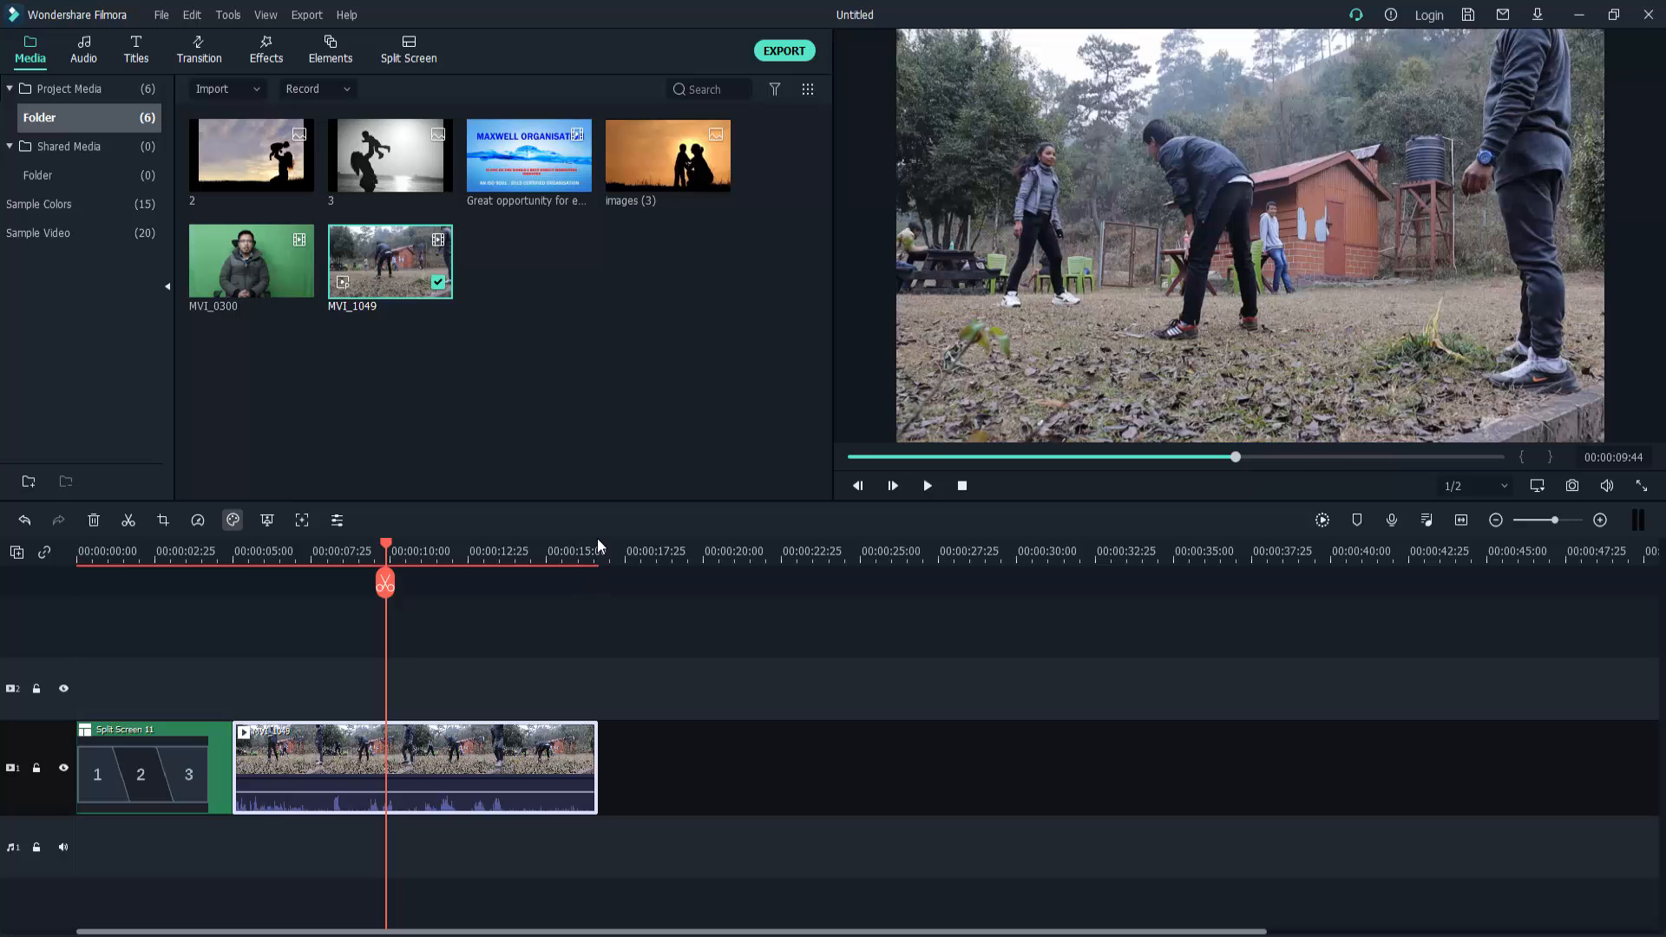
Try color presets such as Warm Max, Cool Max, Brighten and Fantasy on the MVI_1049 clip, browse the others, and close without applying
click(510, 383)
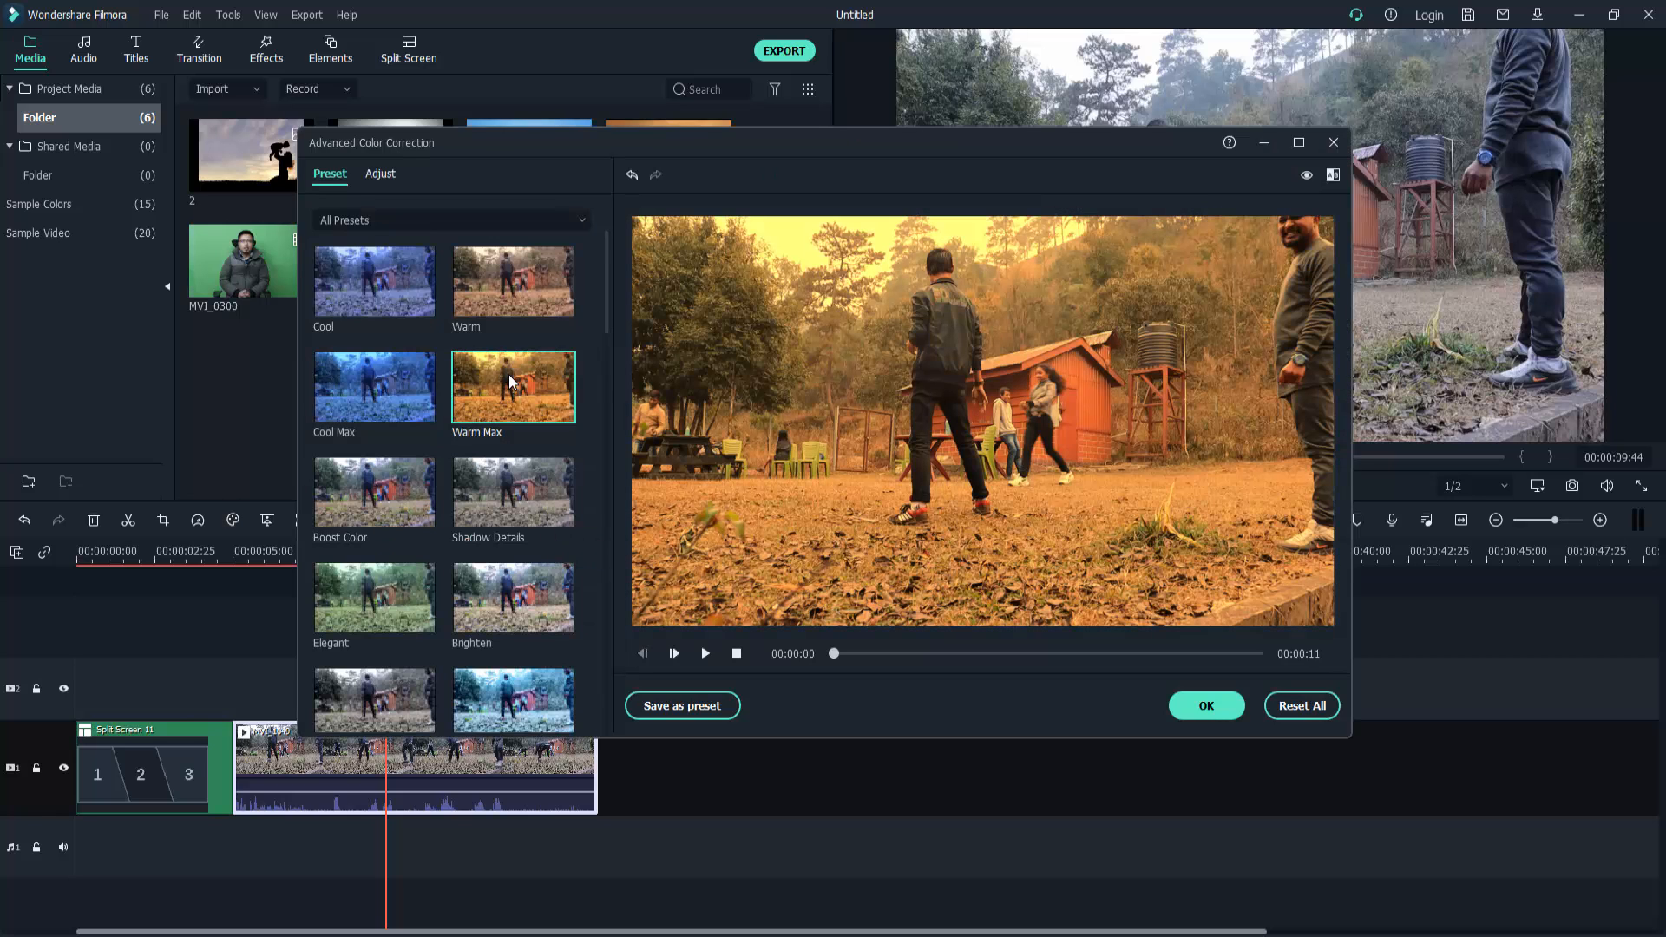
click(351, 278)
click(375, 386)
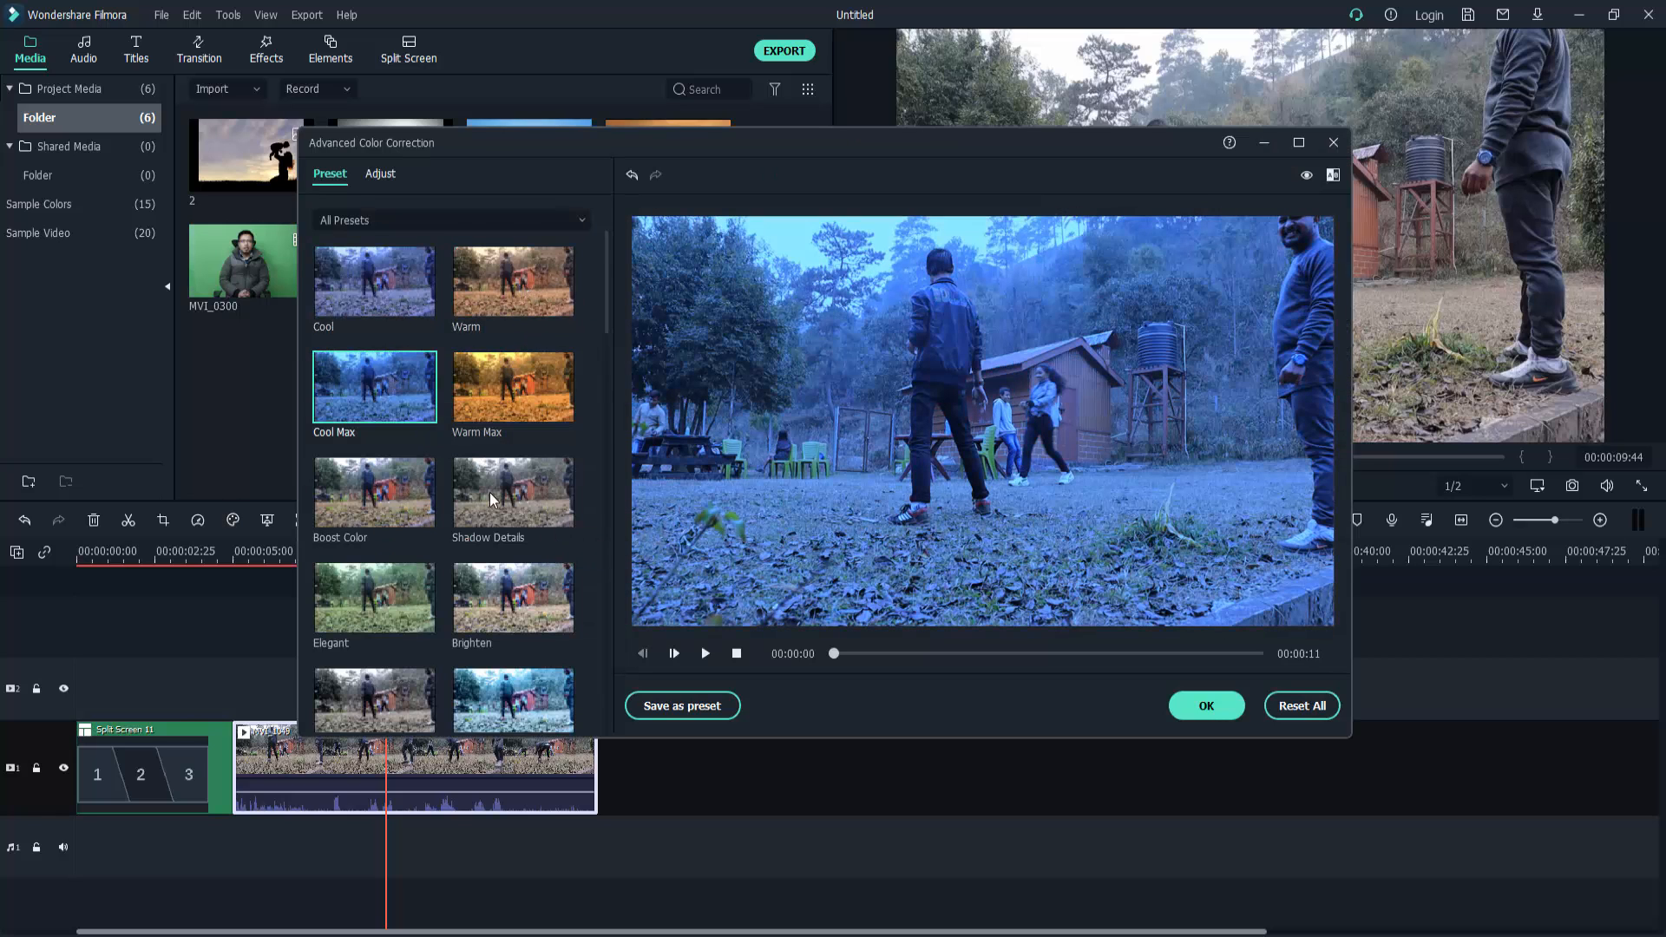
click(461, 503)
click(364, 503)
click(396, 605)
click(557, 614)
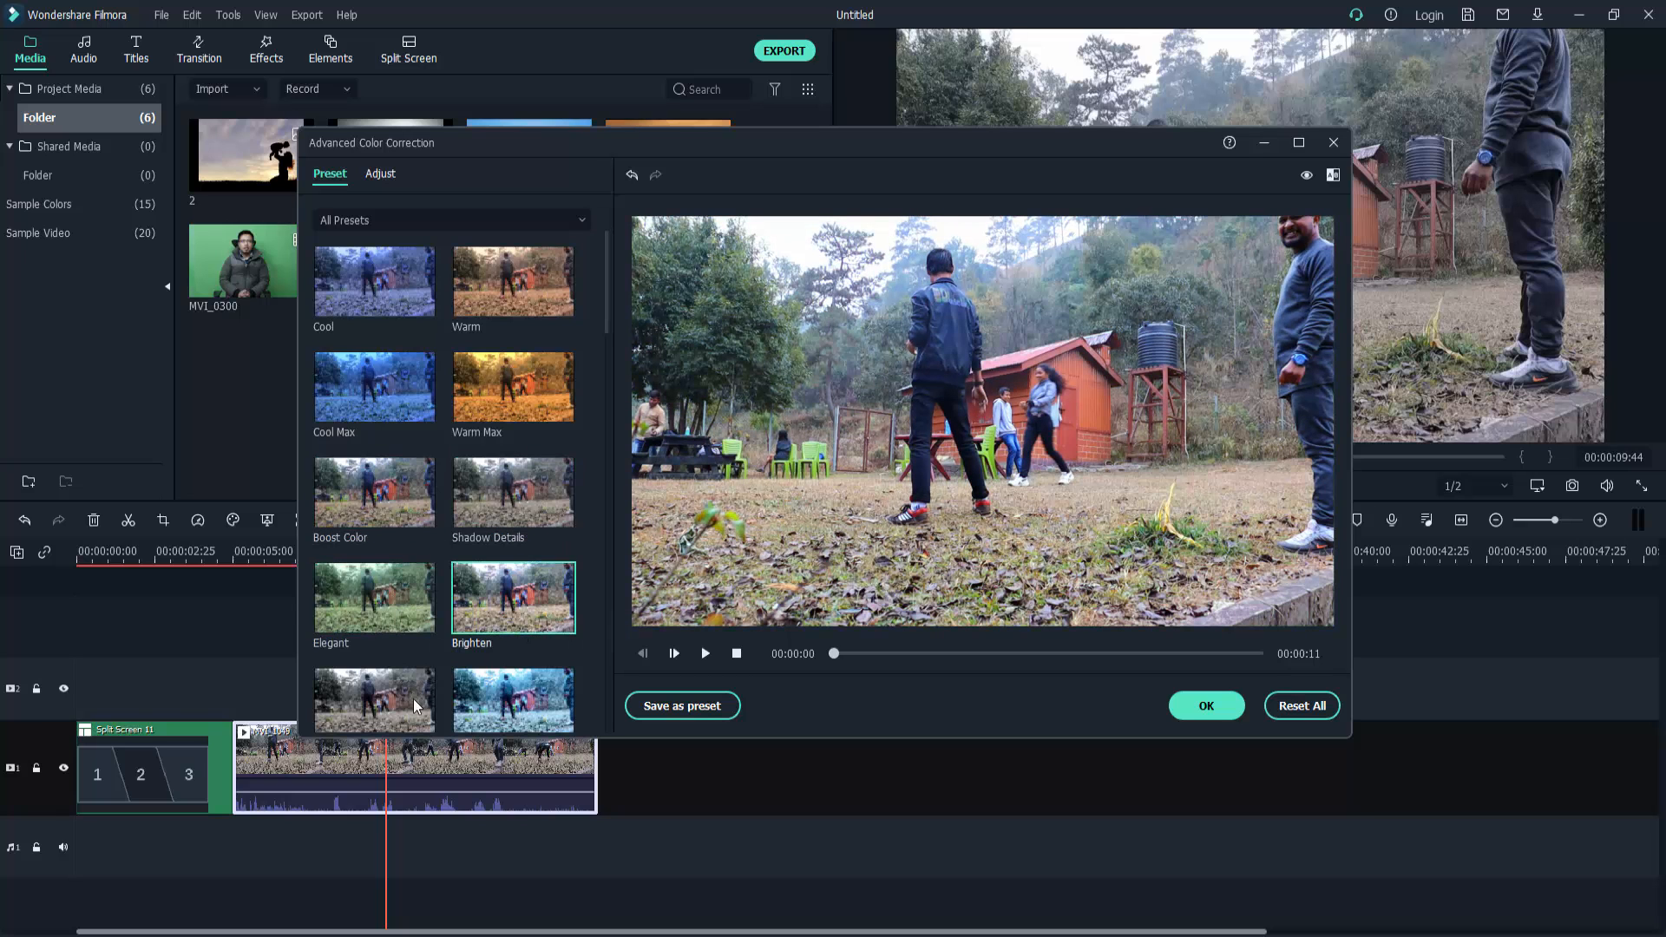
click(483, 712)
scroll(491, 699, down, 1)
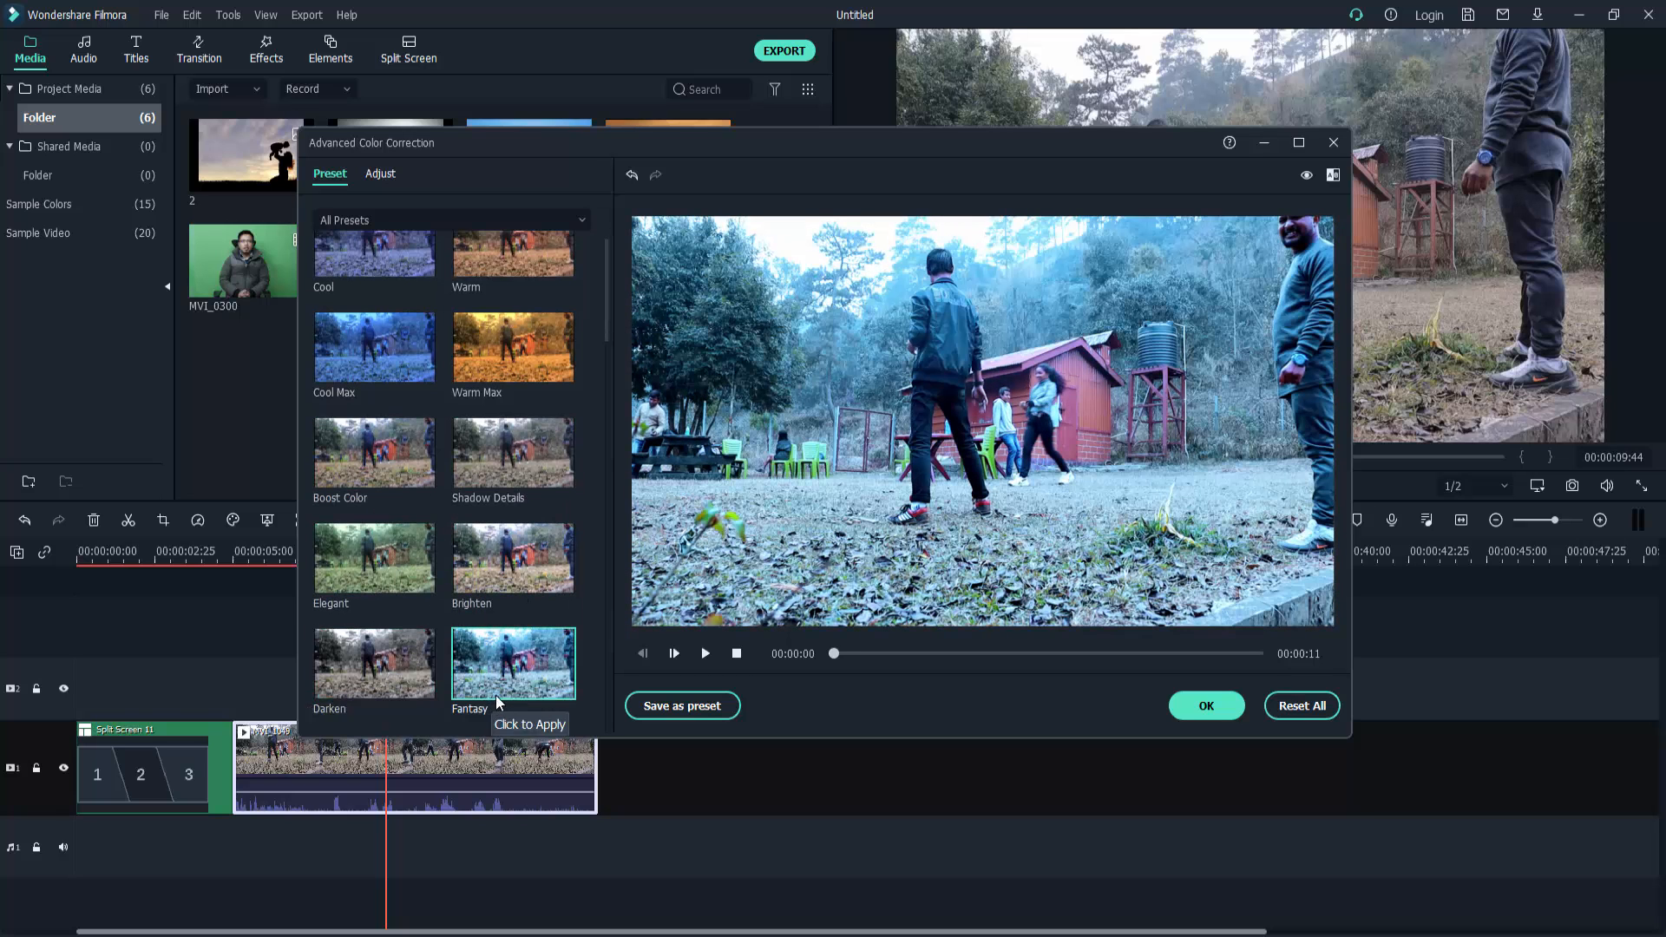
scroll(434, 634, down, 6)
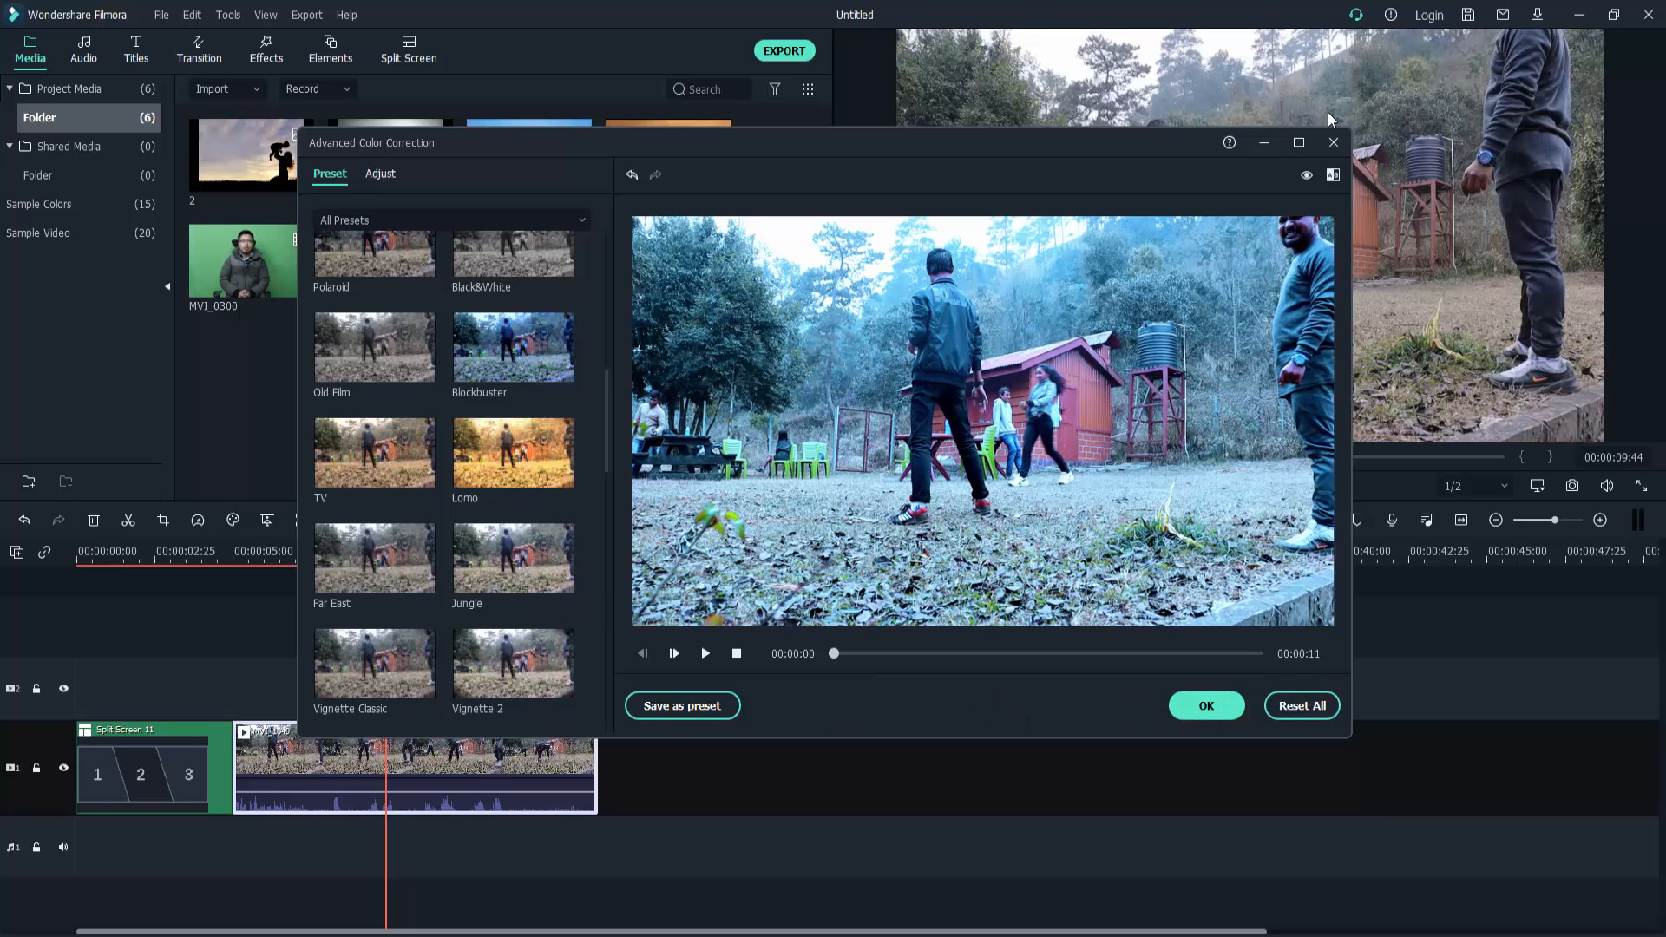
click(1332, 146)
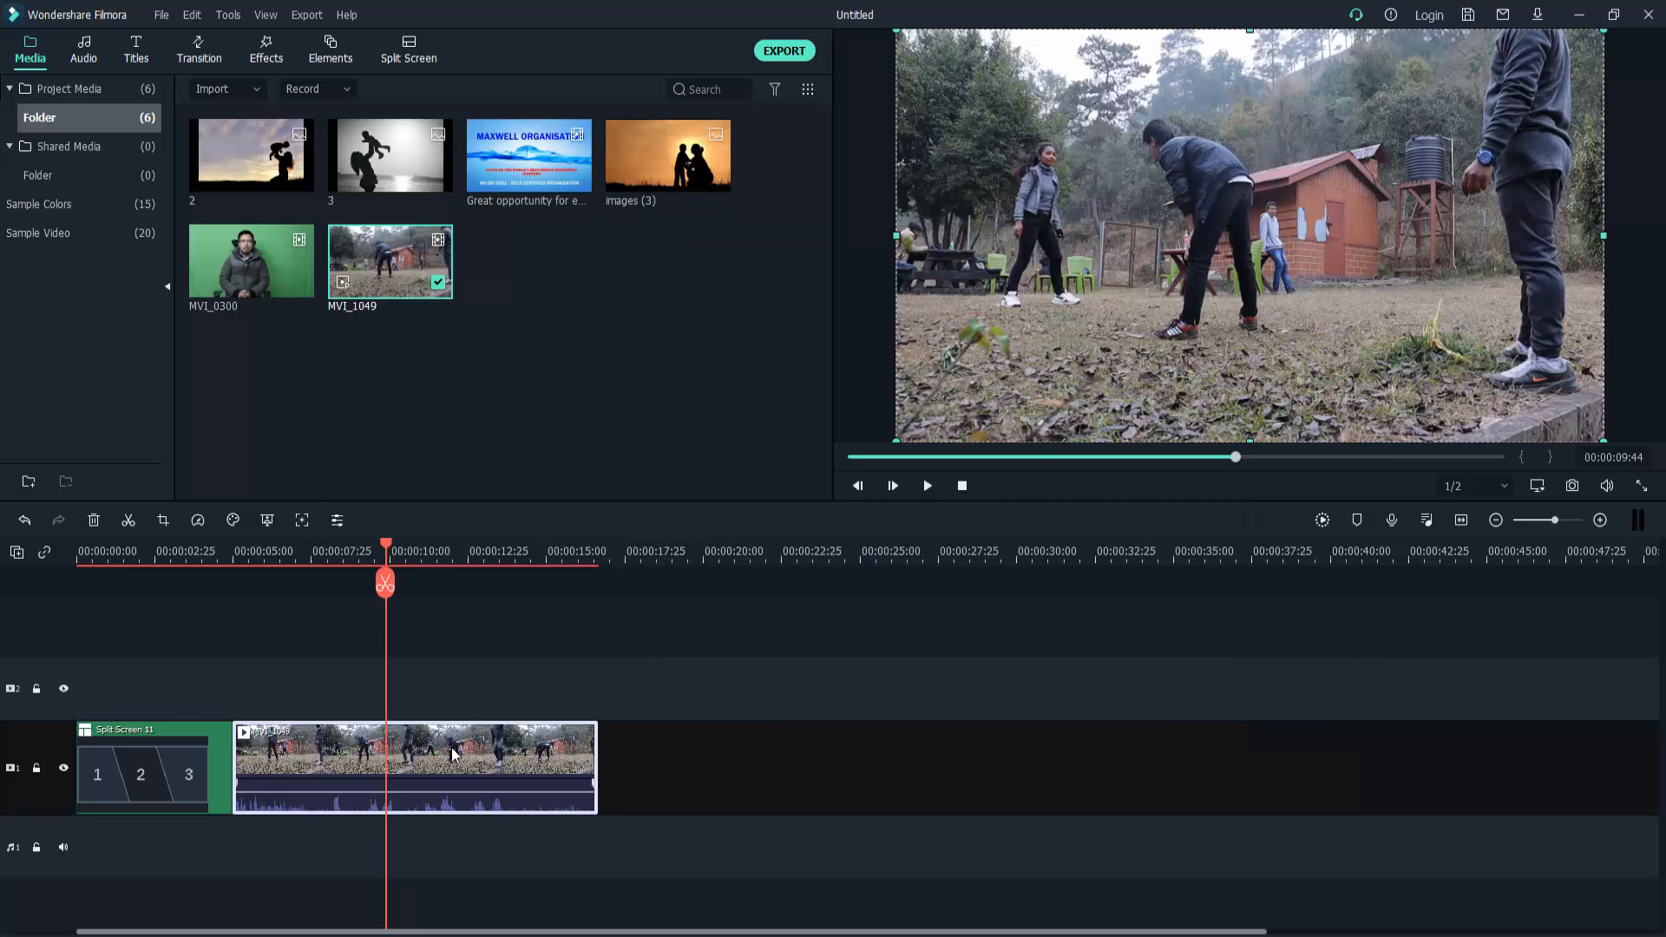
Find the Vignette Radius effect and apply it directly to the MVI_1049 clip
click(259, 54)
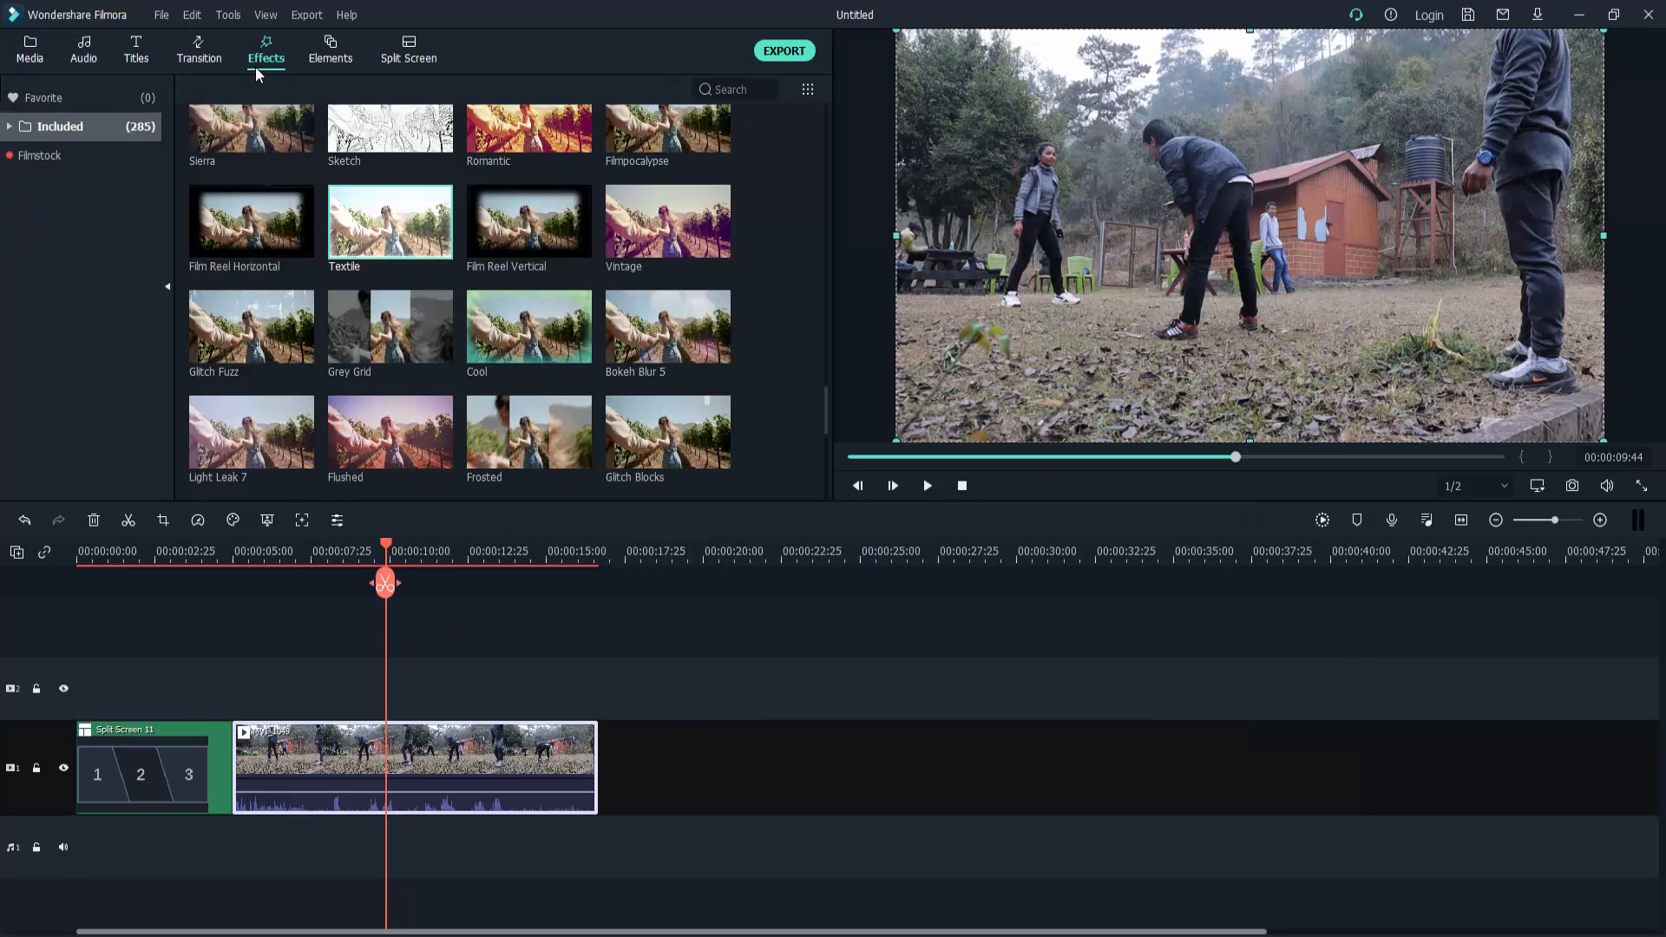
scroll(495, 379, down, 3)
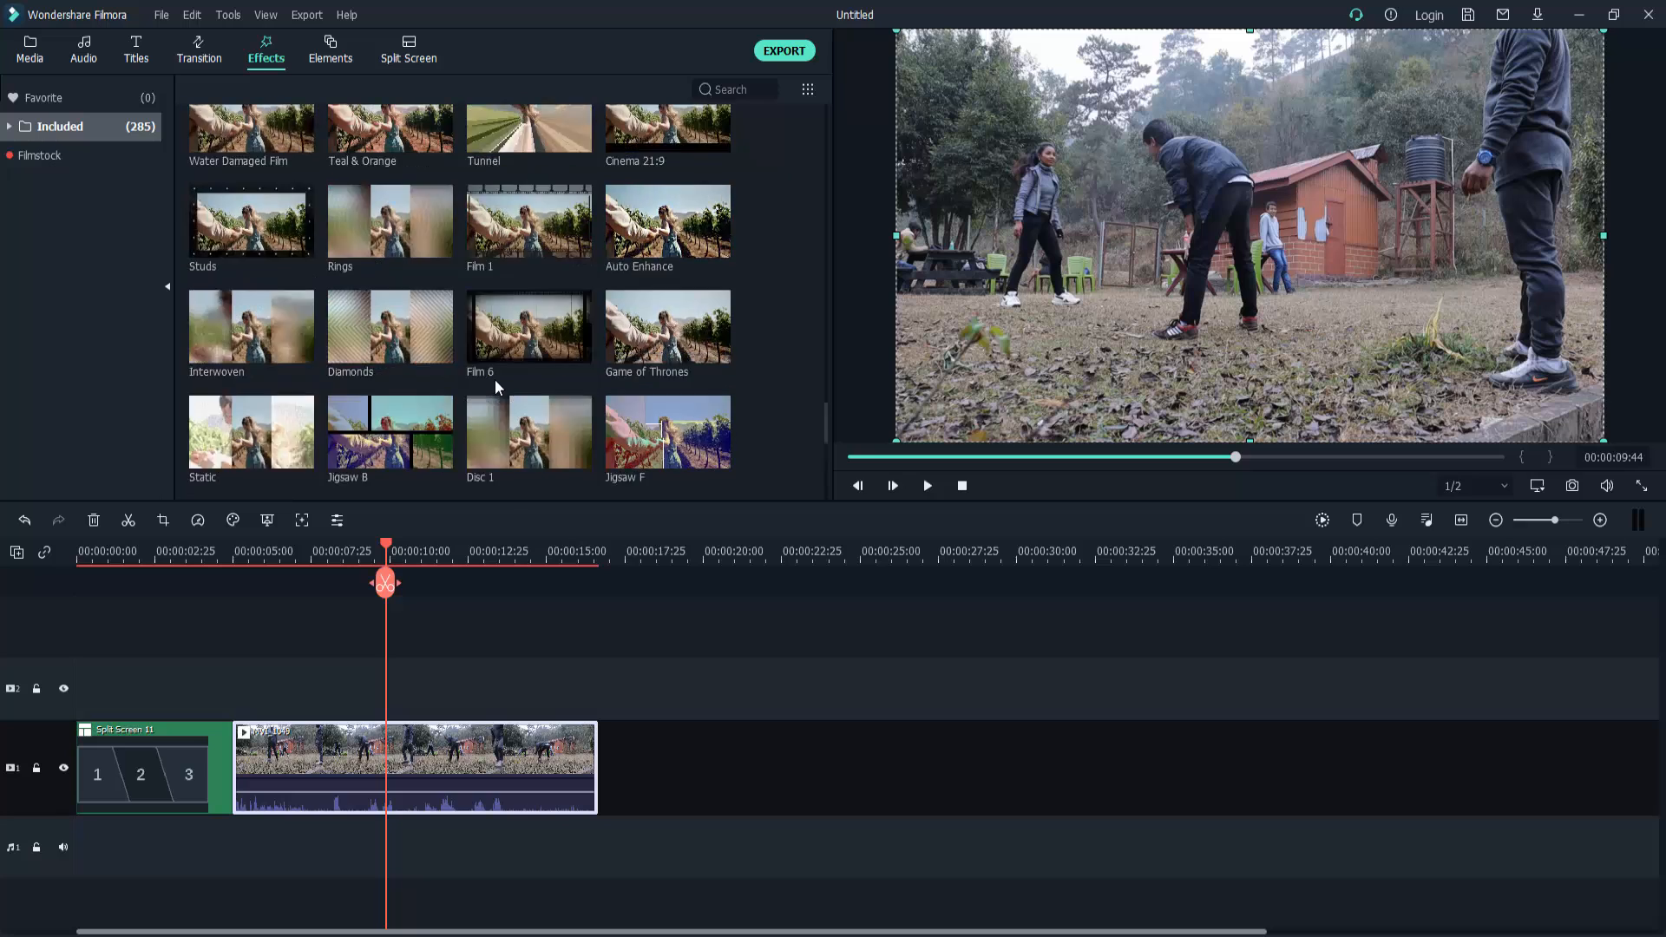
scroll(497, 387, down, 3)
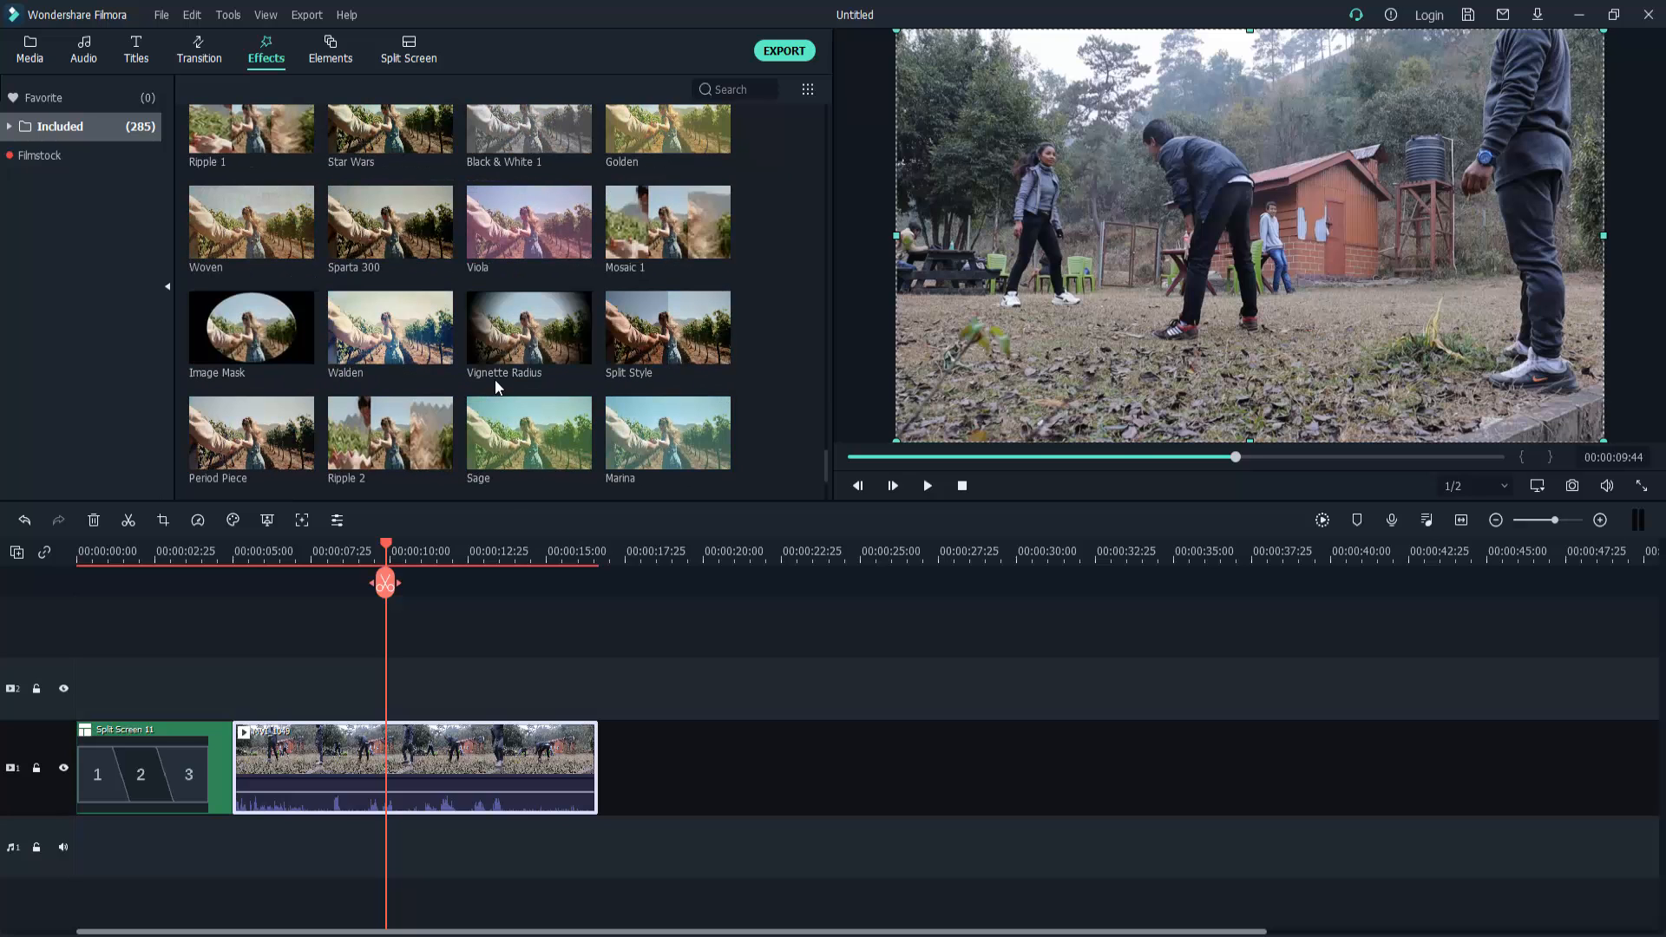
mouse_move(518, 359)
mouse_move(506, 328)
mouse_down()
mouse_move(443, 560)
mouse_move(420, 759)
mouse_up()
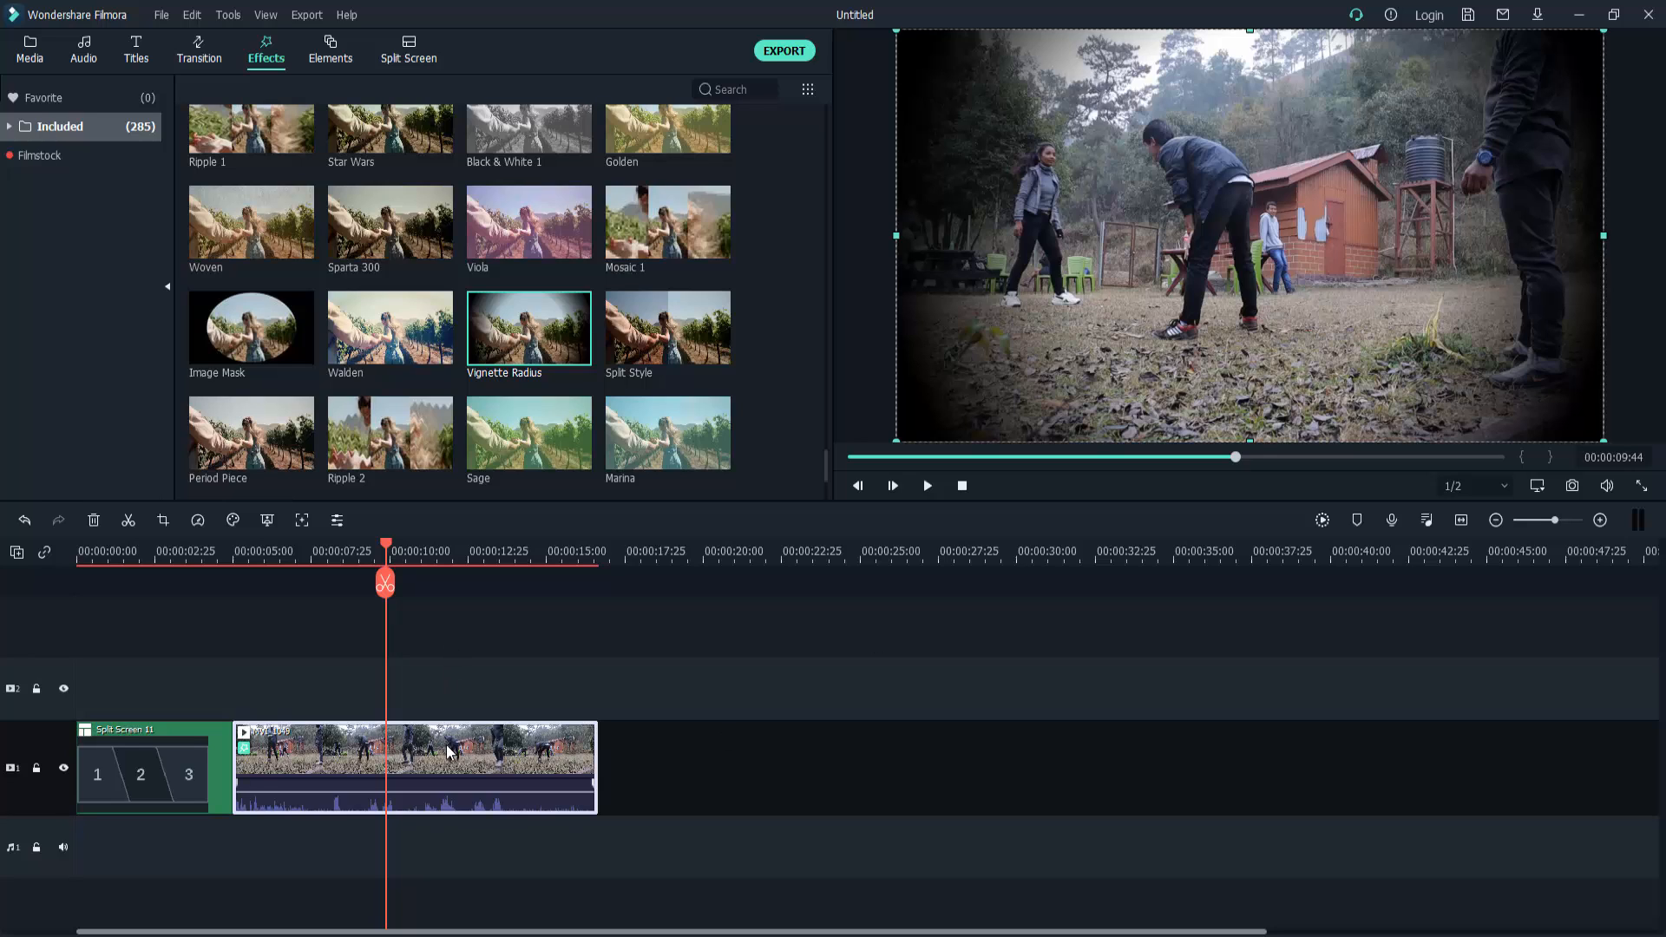
Place a separate Vignette Radius effect on the track above the MVI_1049 clip, and undo both vignette additions
mouse_move(524, 325)
drag(524, 325, 237, 700)
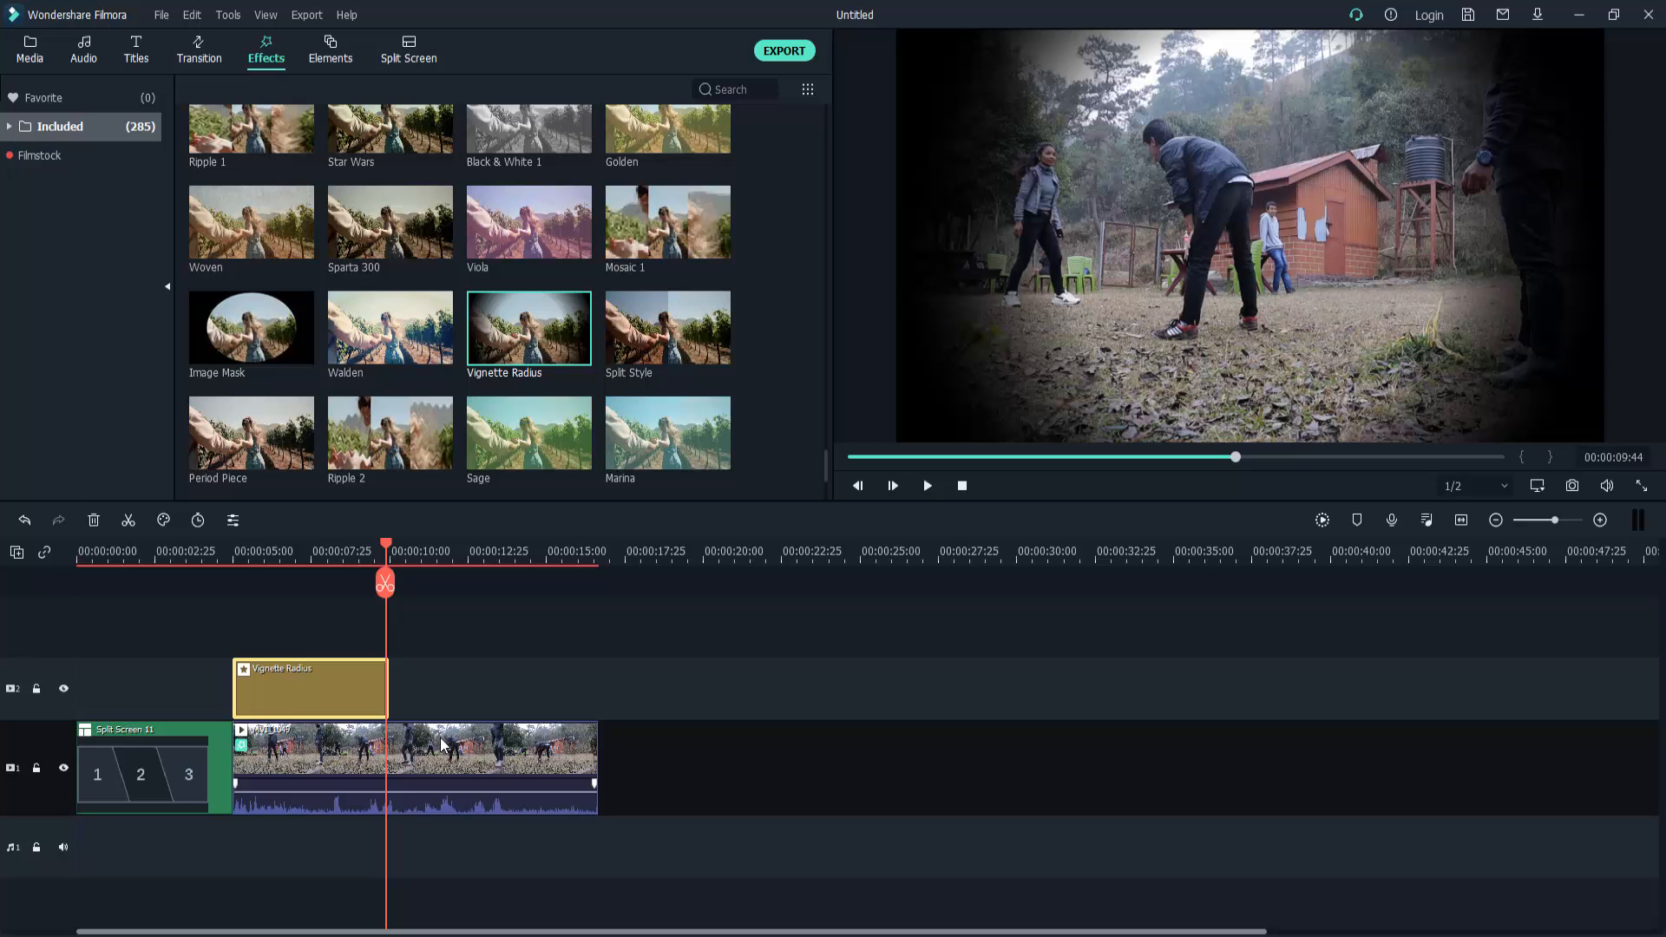
key(ctrl+z)
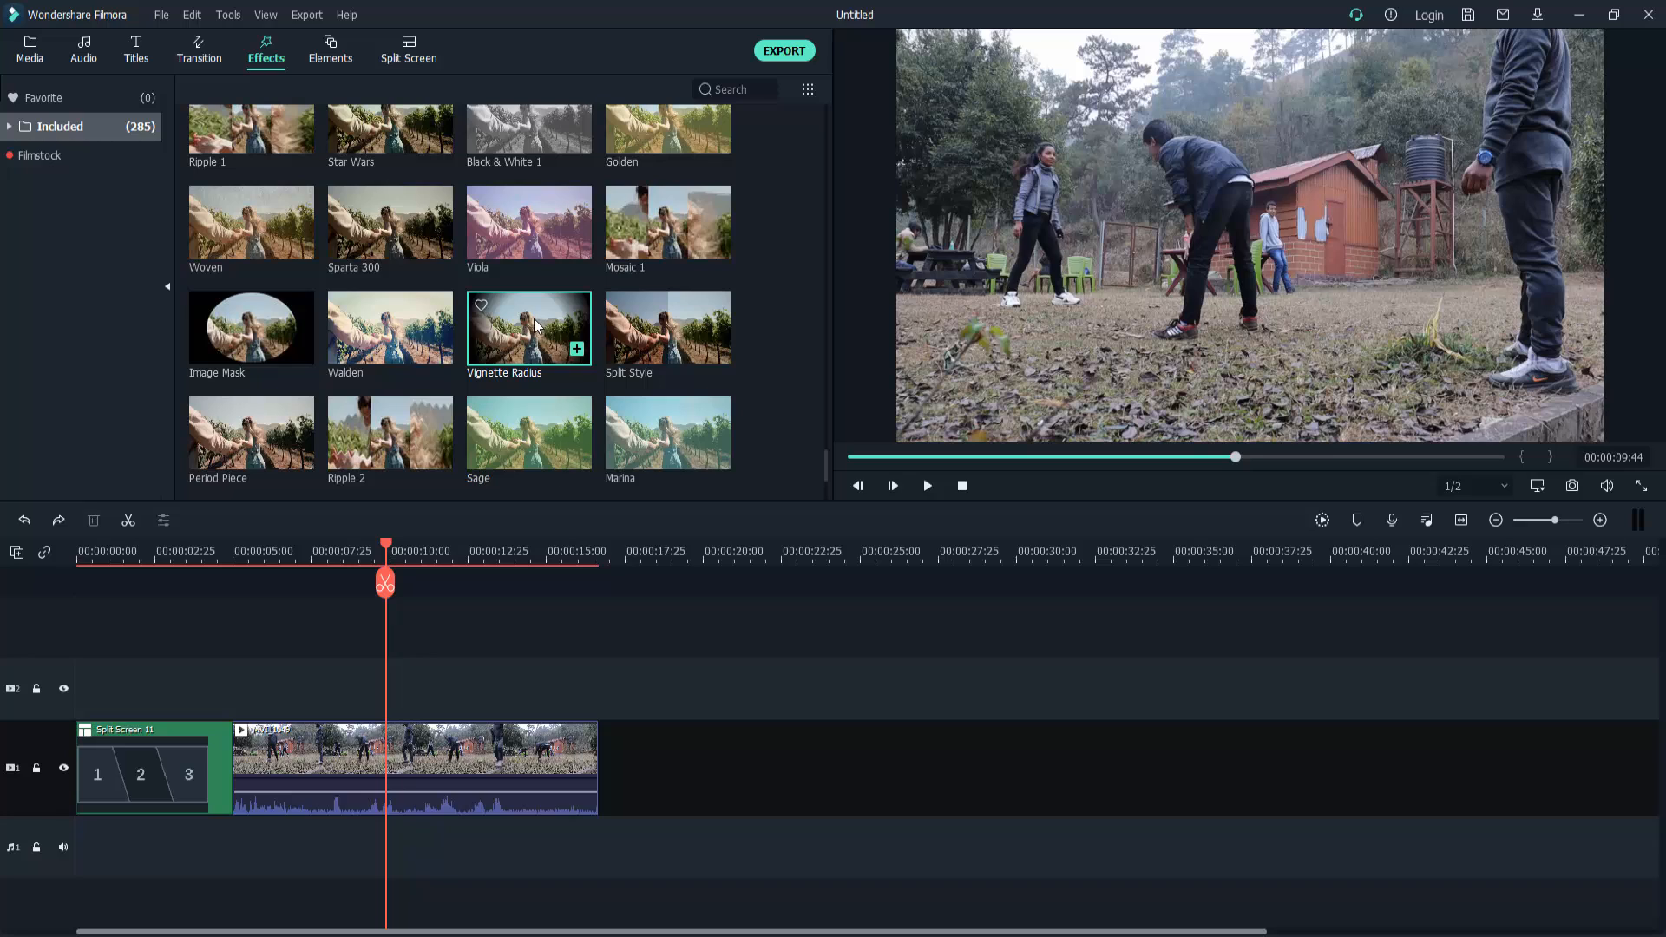
Place the Vignette Radius effect above the whole MVI_1049 clip and adjust its strength, trying radius 97 and alpha 71
drag(578, 352, 599, 694)
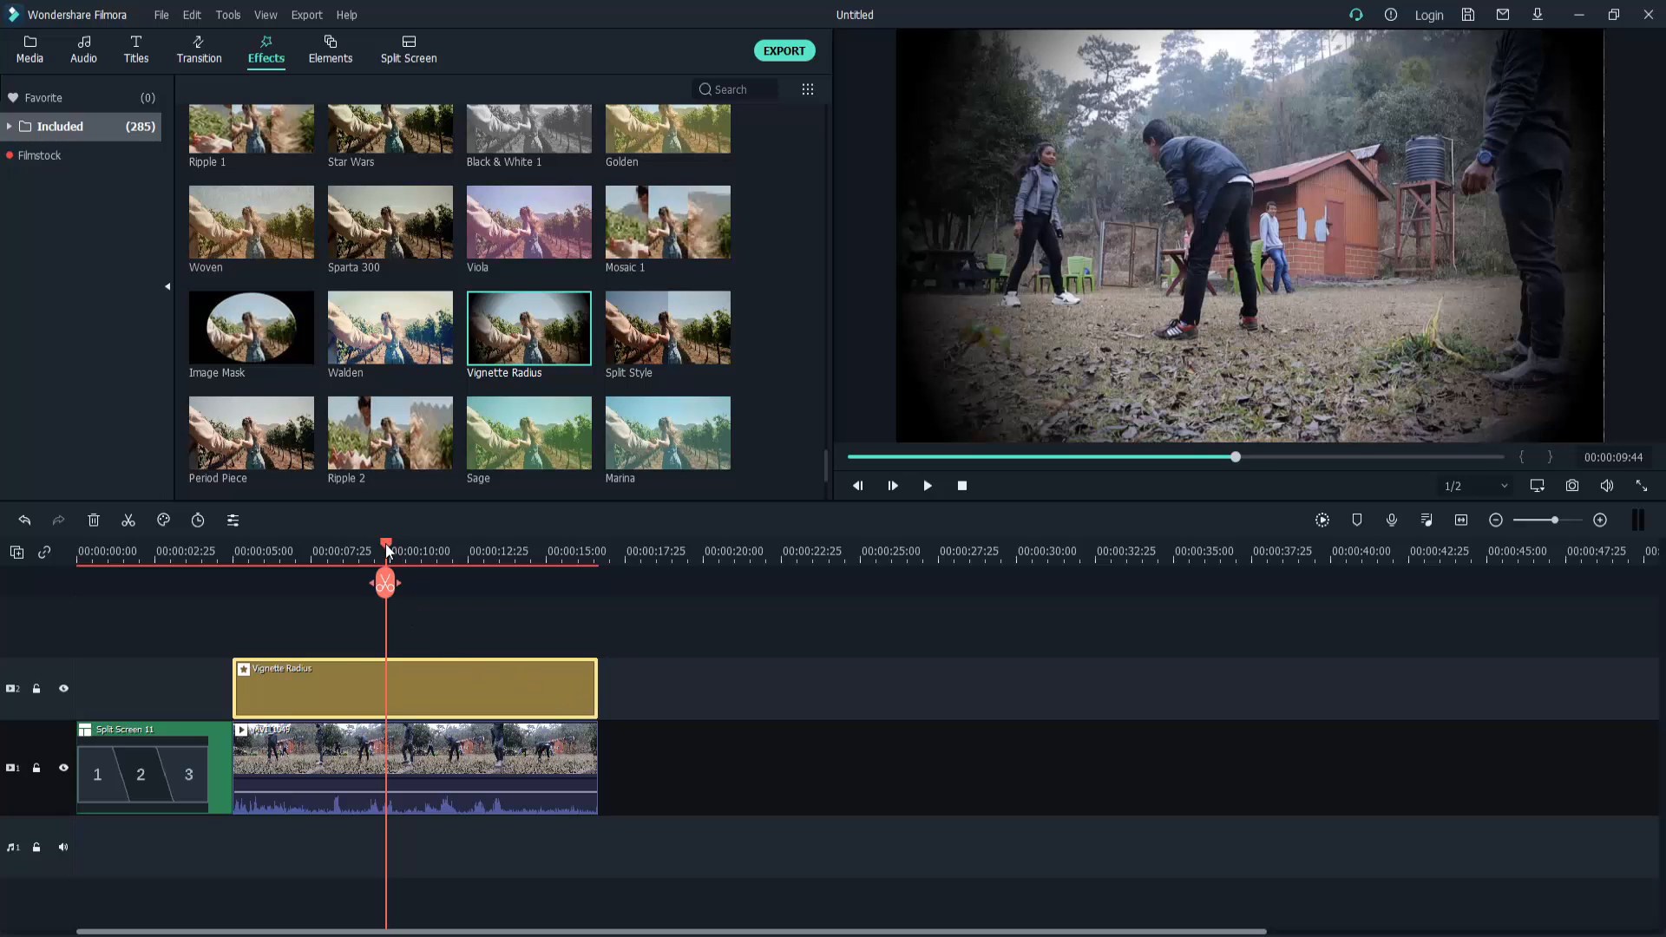
drag(385, 543, 440, 592)
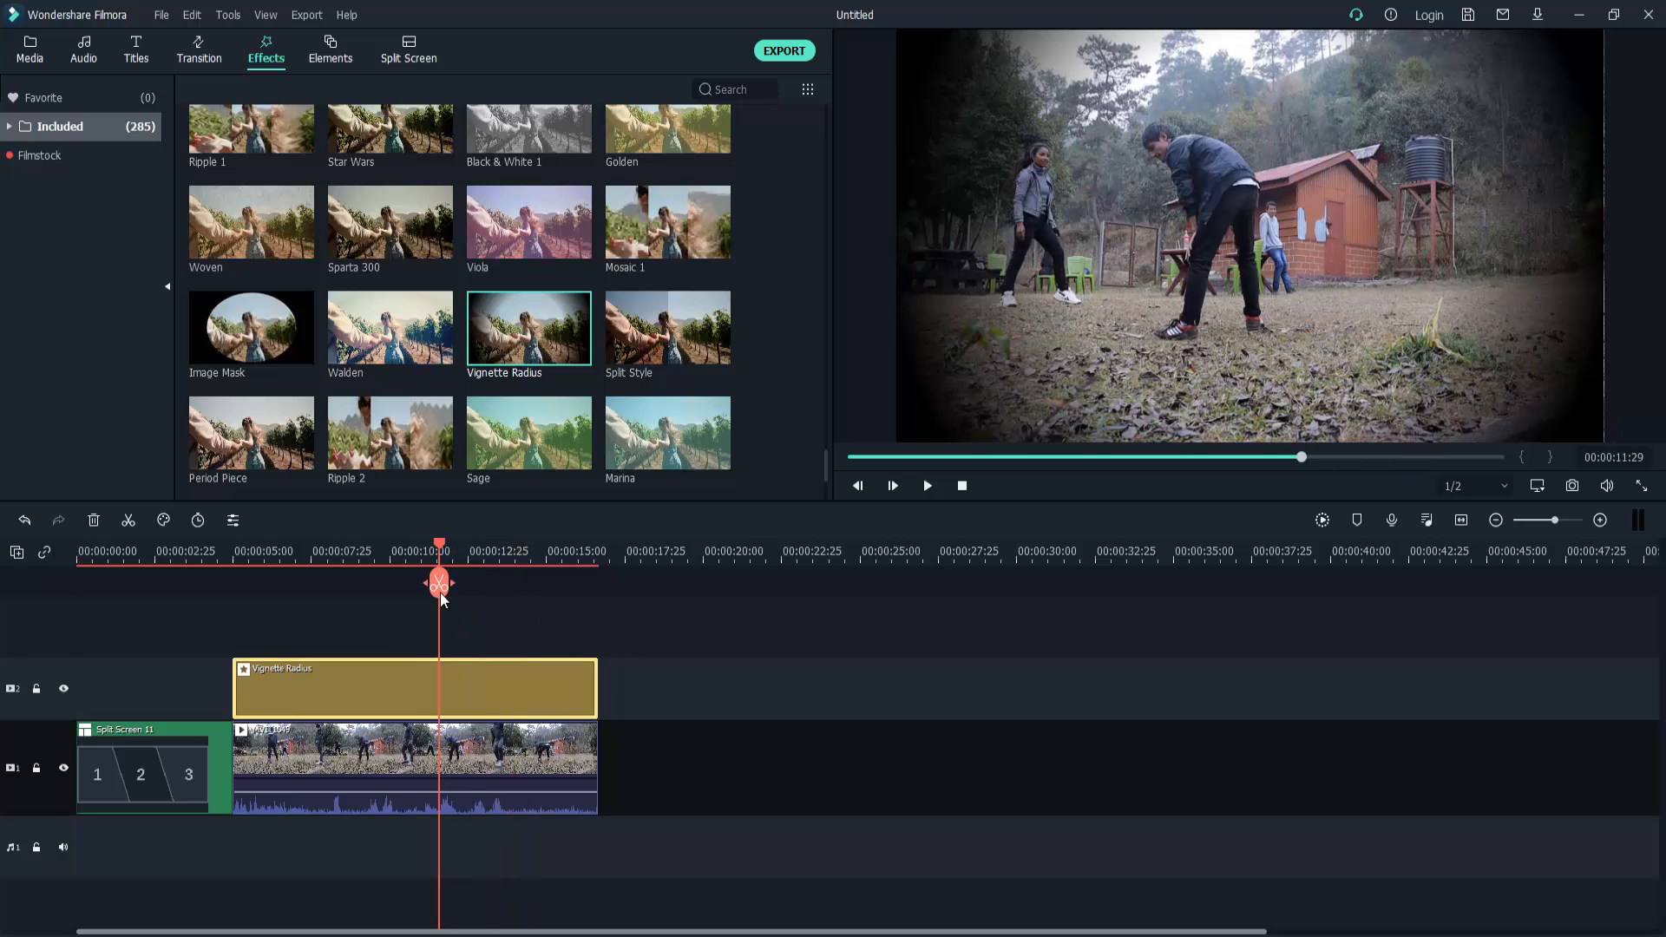
double_click(492, 706)
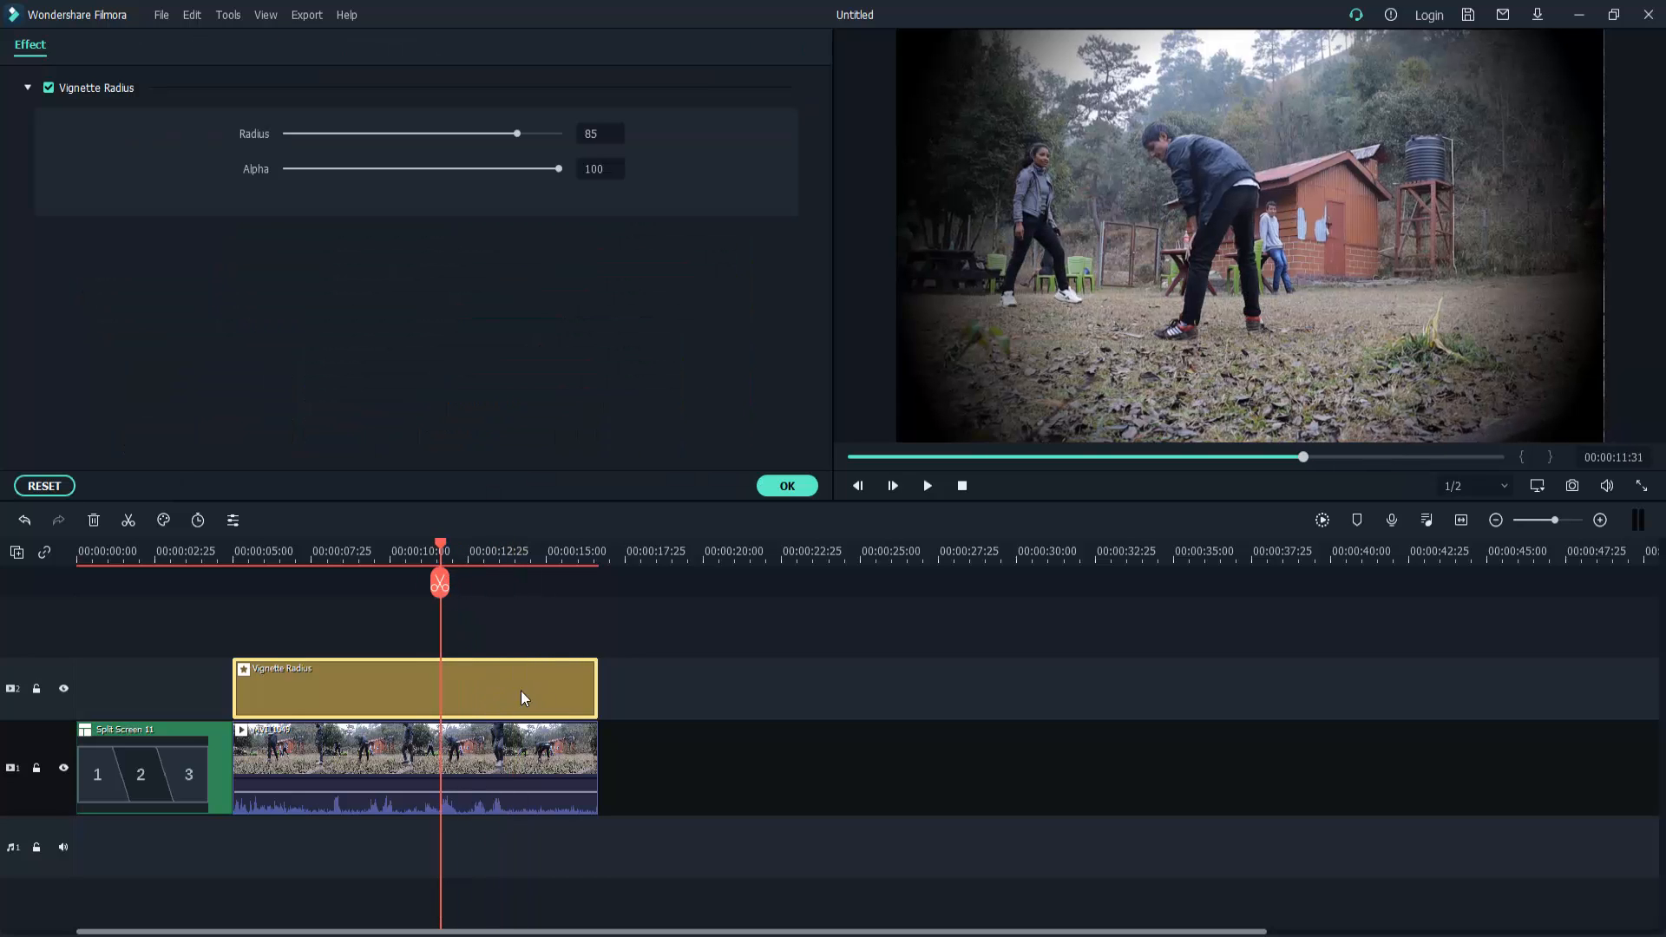
drag(516, 134, 466, 183)
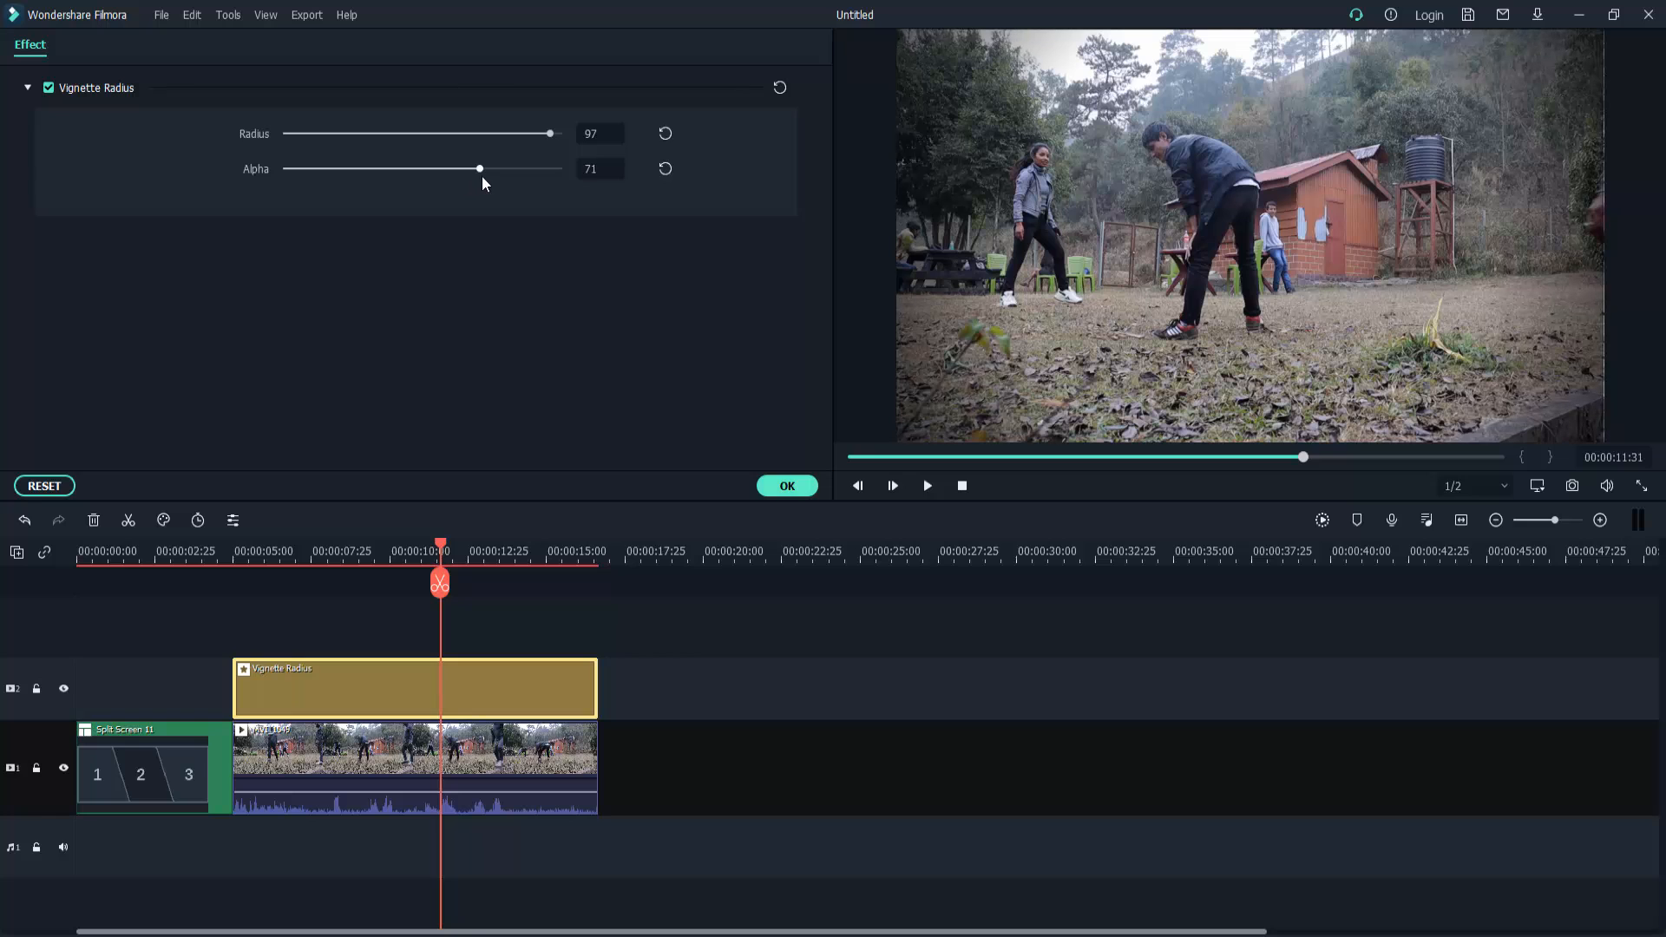
drag(550, 132, 440, 165)
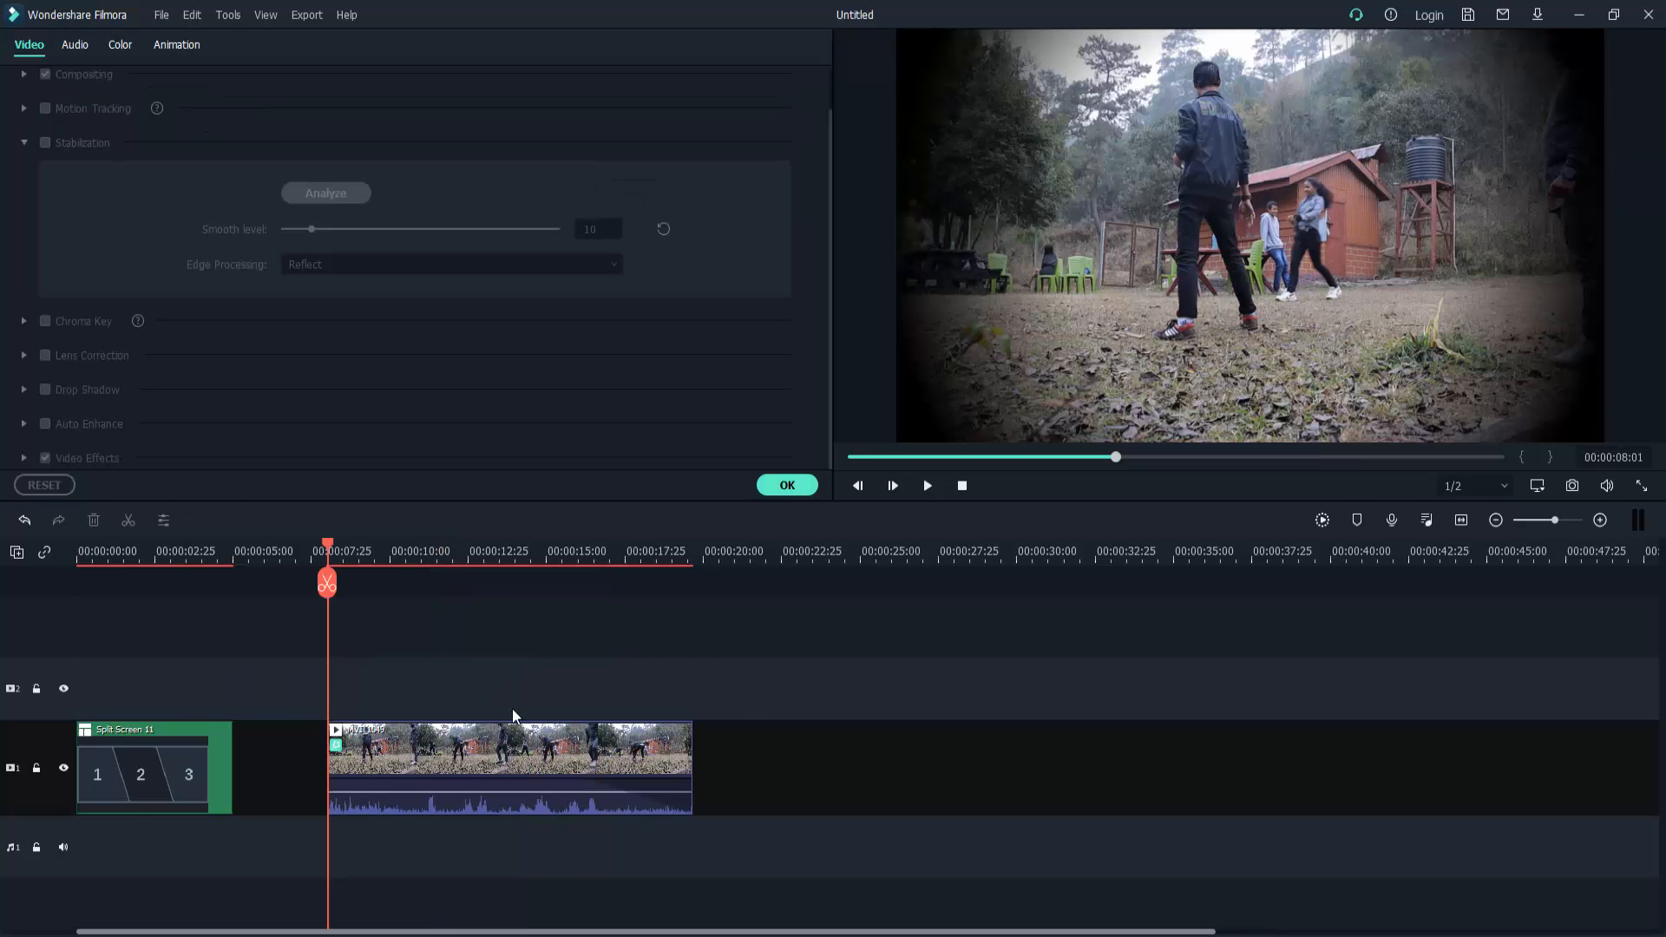
Close the MVI_1049 clip's settings and place a Vignette Radius effect on video track 2, aligned with the clip's start
click(510, 741)
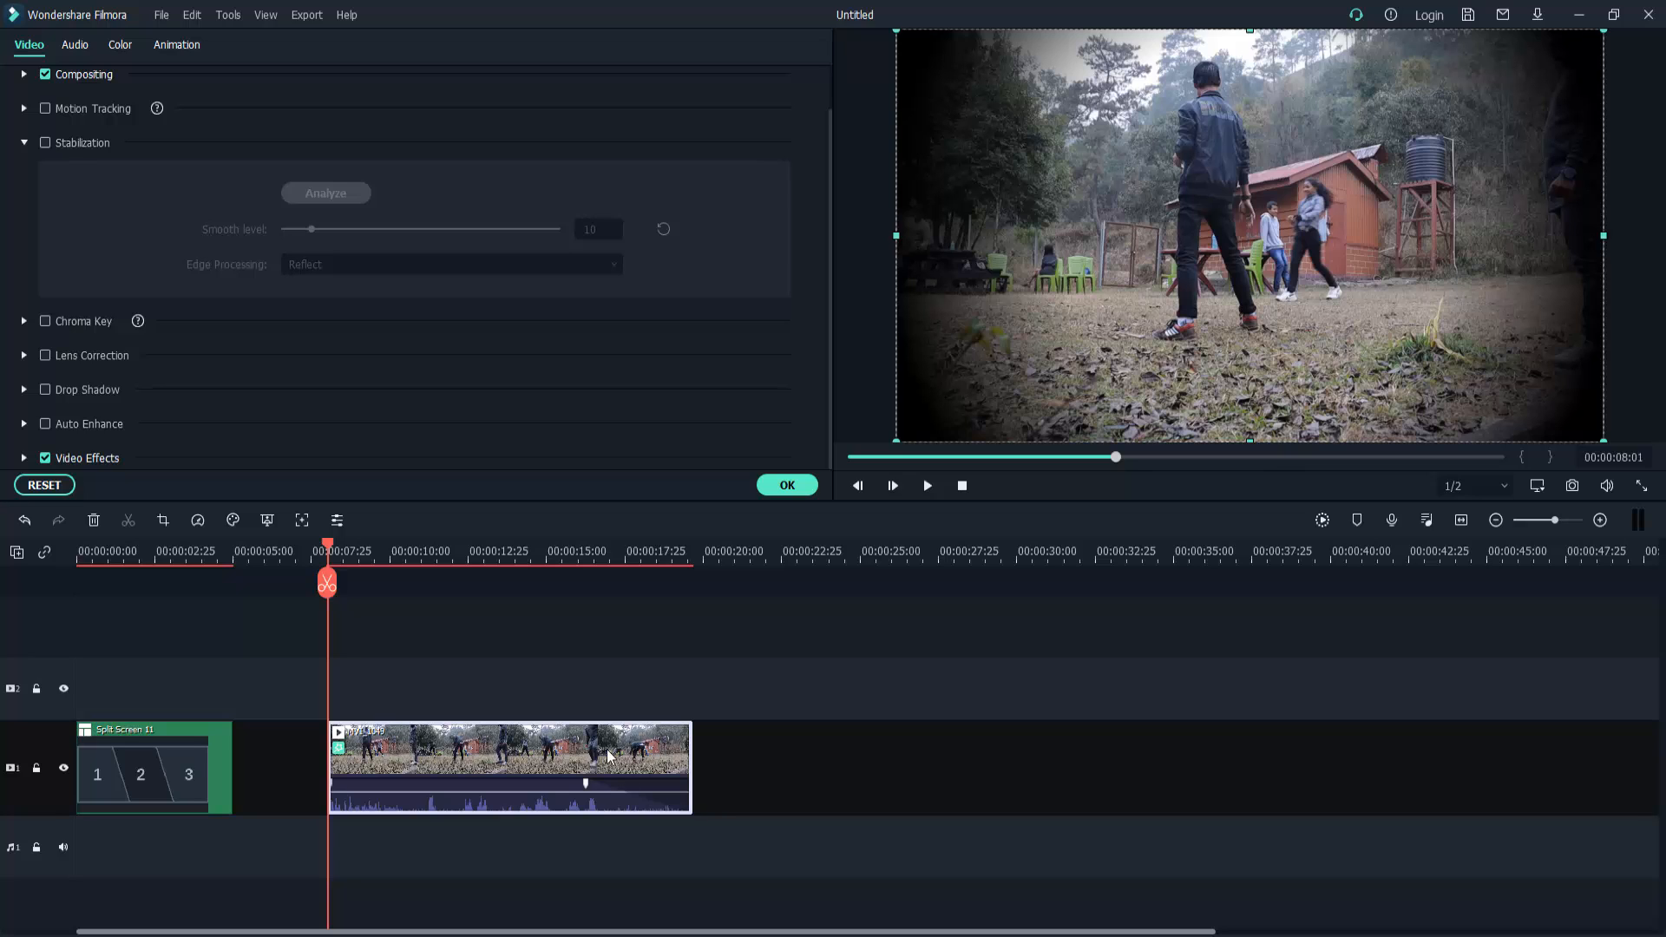
click(787, 486)
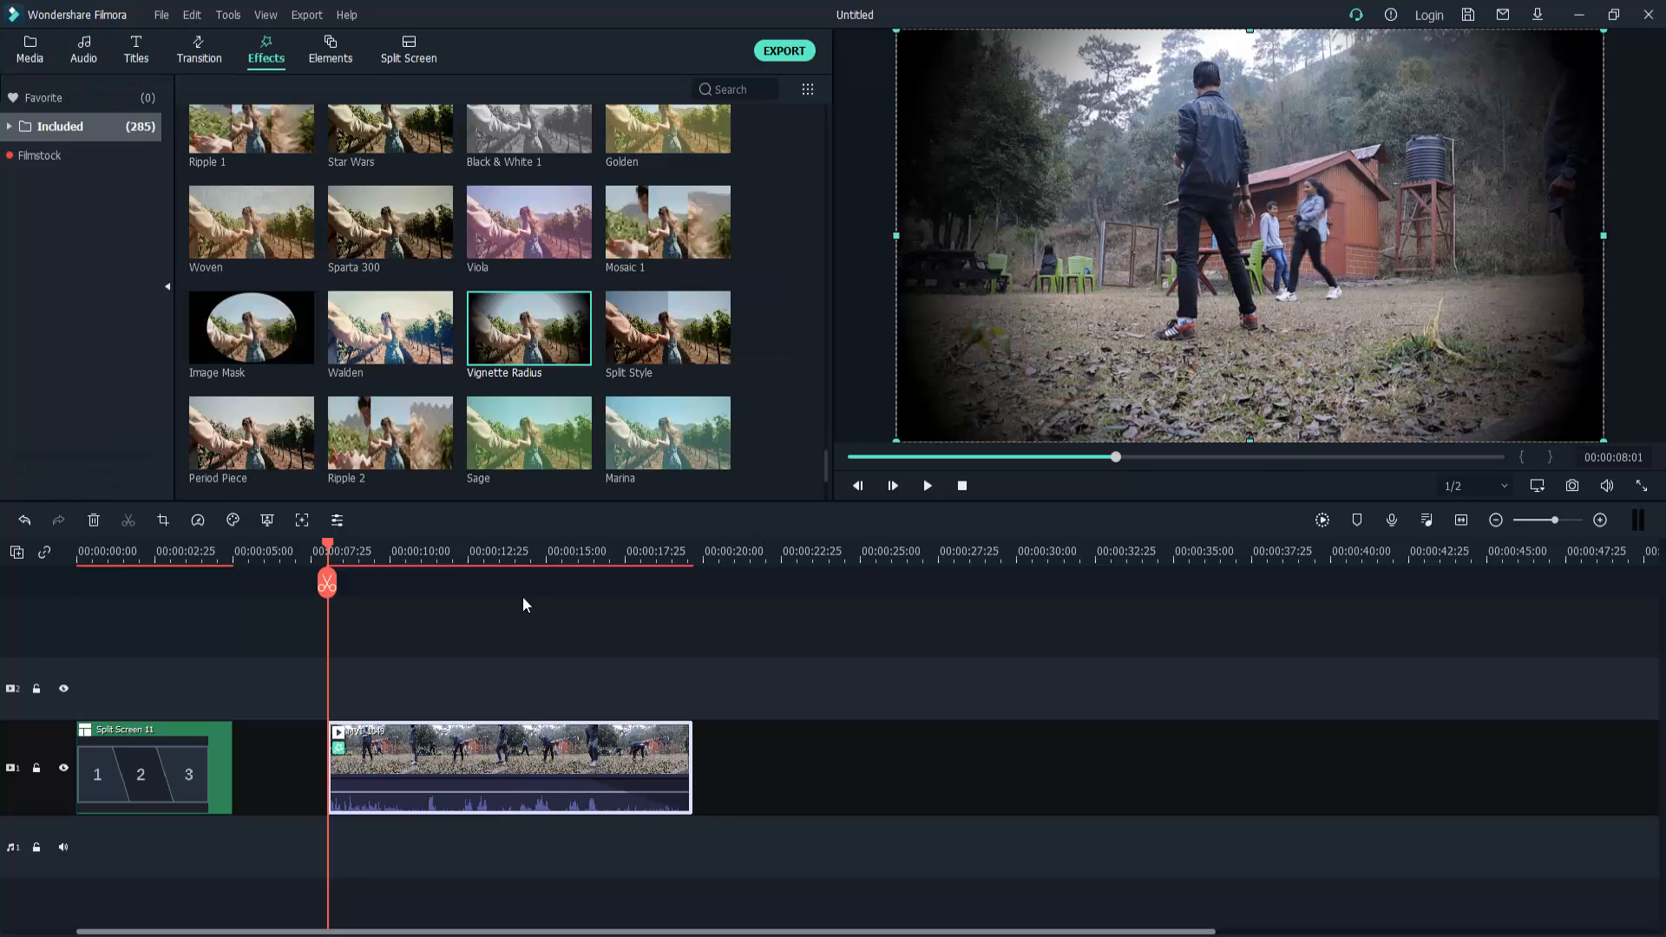
drag(476, 741, 337, 713)
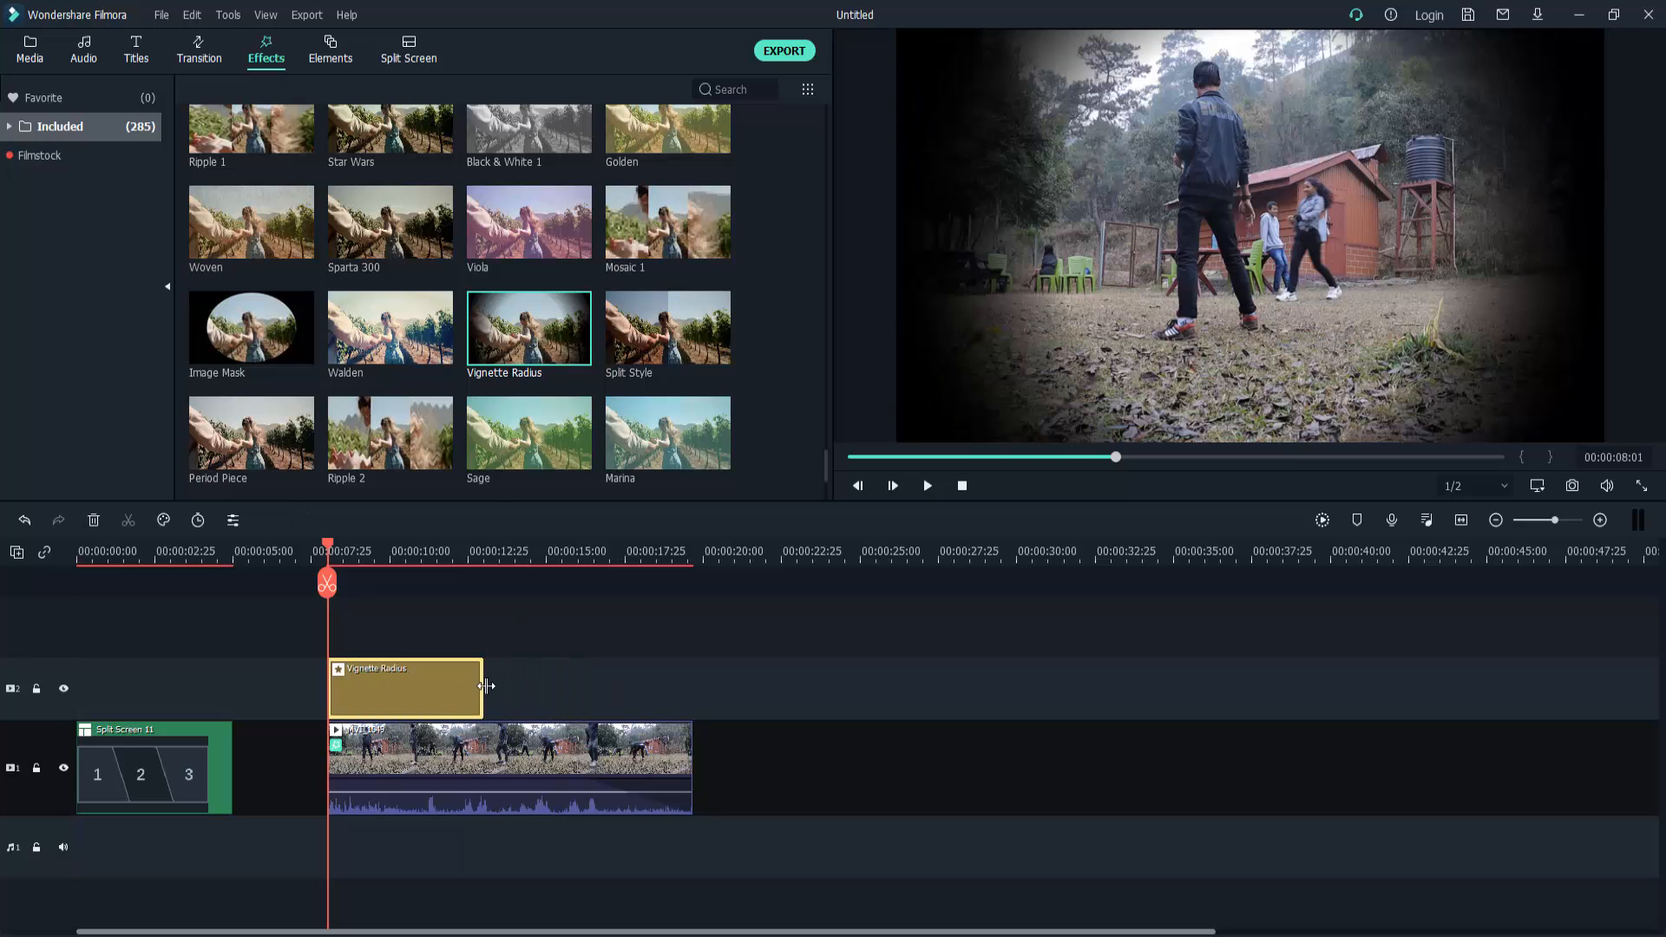
Extend the Vignette Radius effect on track 2 to the MVI_1049 clip's end and set radius 56 and alpha 7
drag(486, 687, 690, 704)
double_click(540, 699)
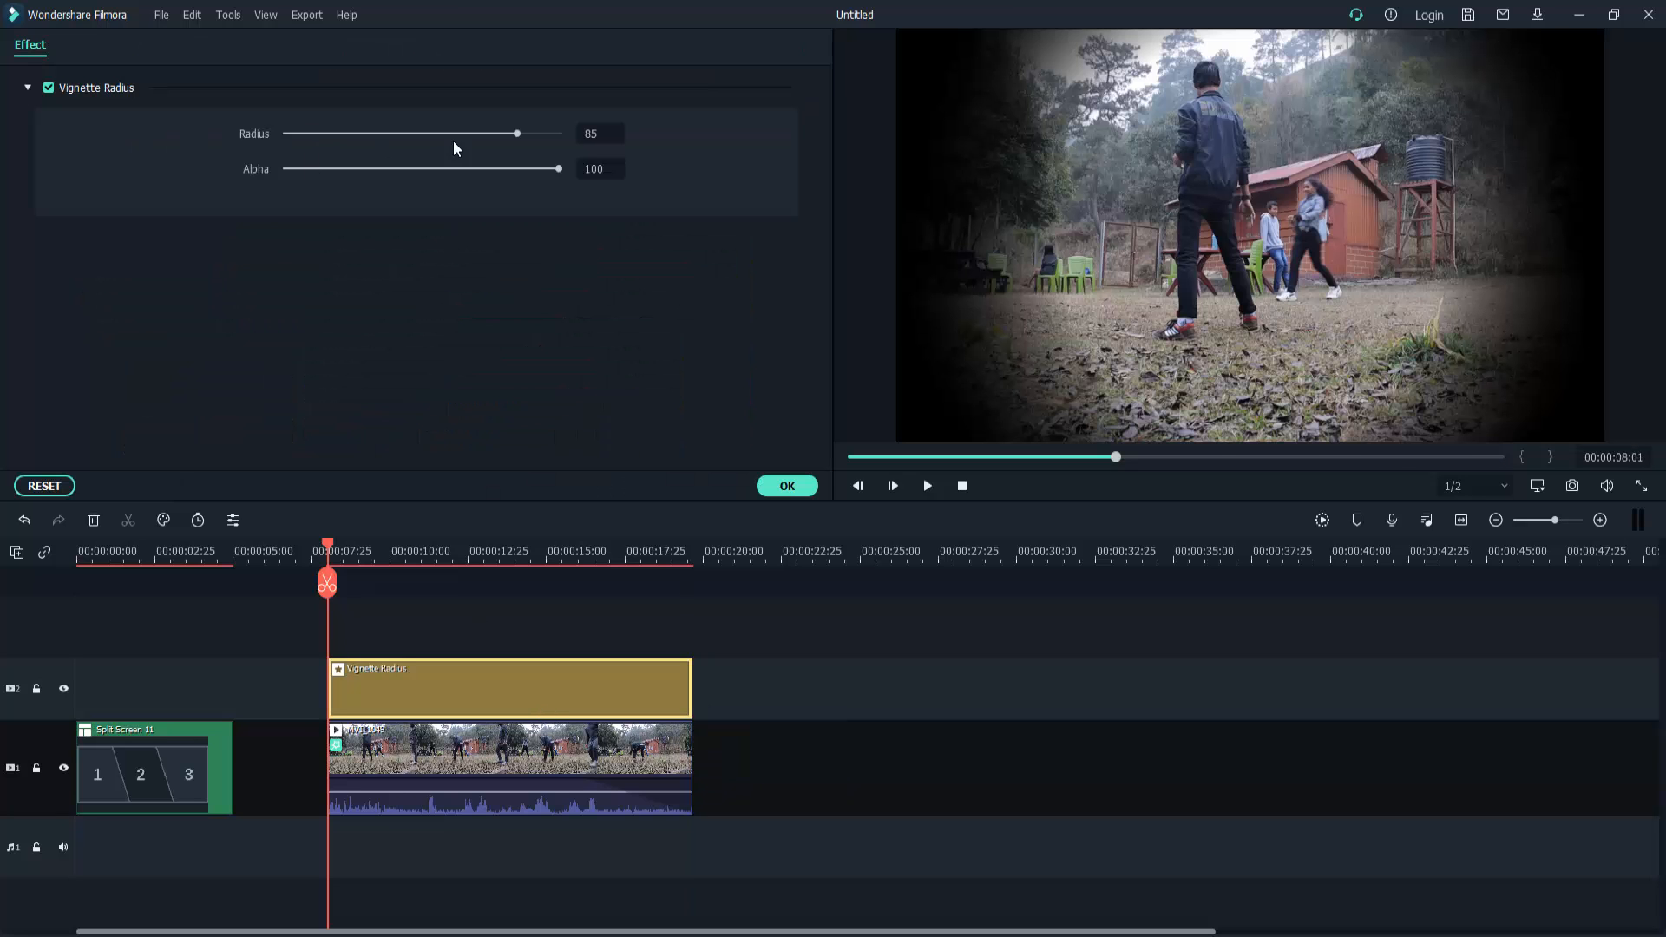
drag(517, 134, 429, 156)
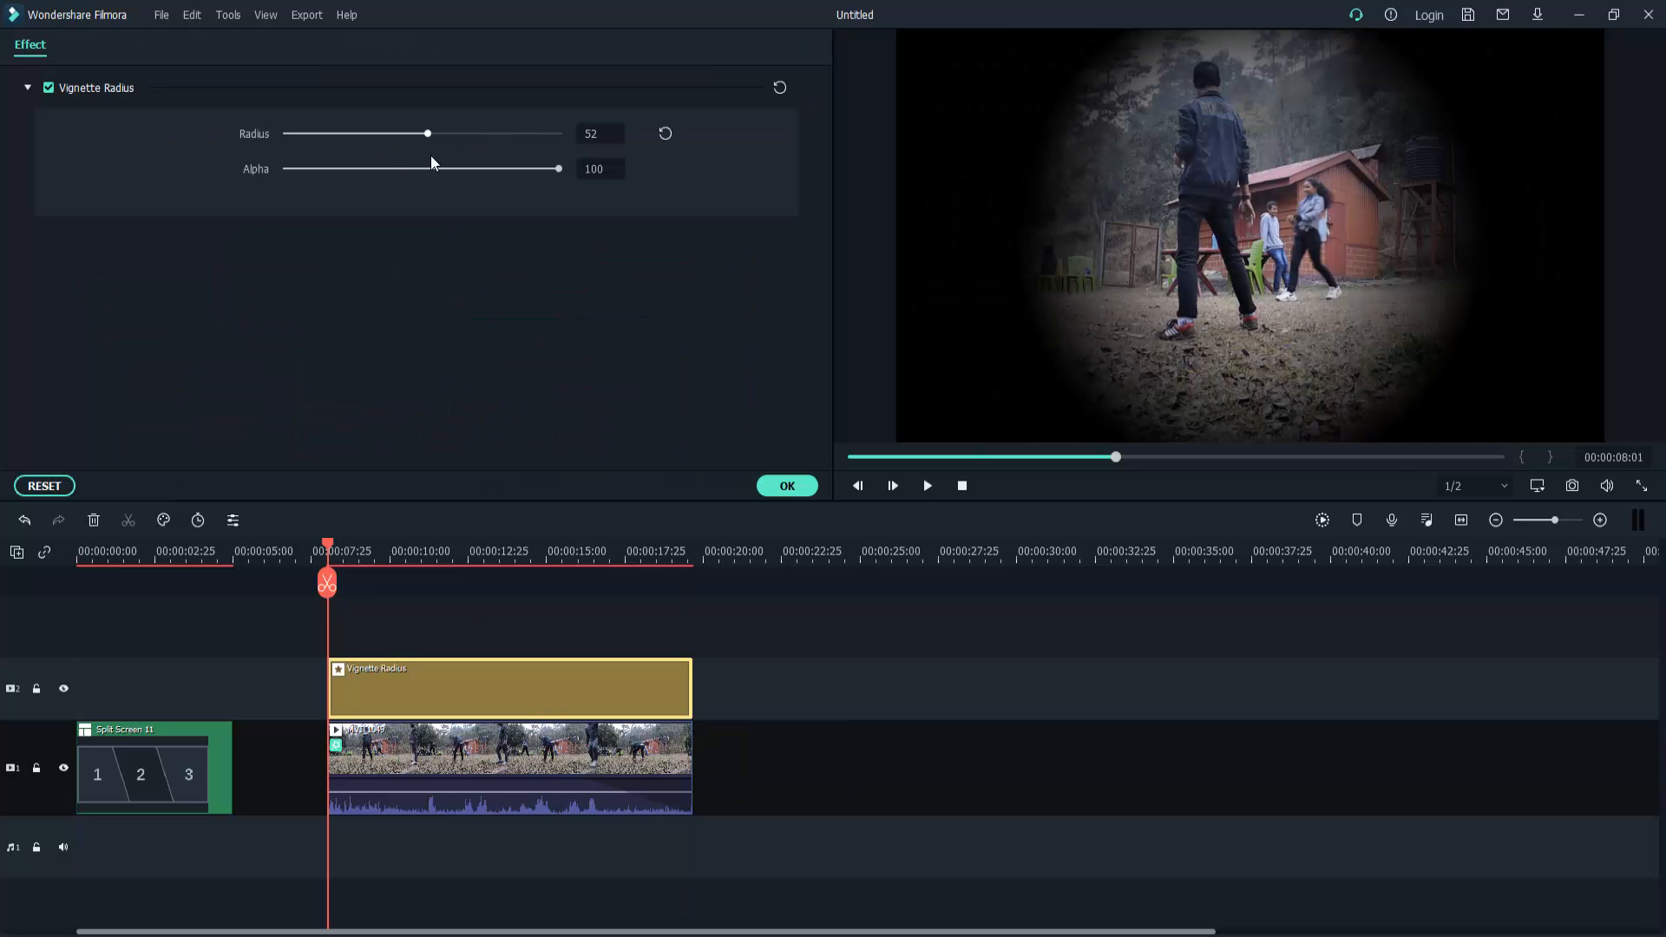
drag(559, 168, 307, 204)
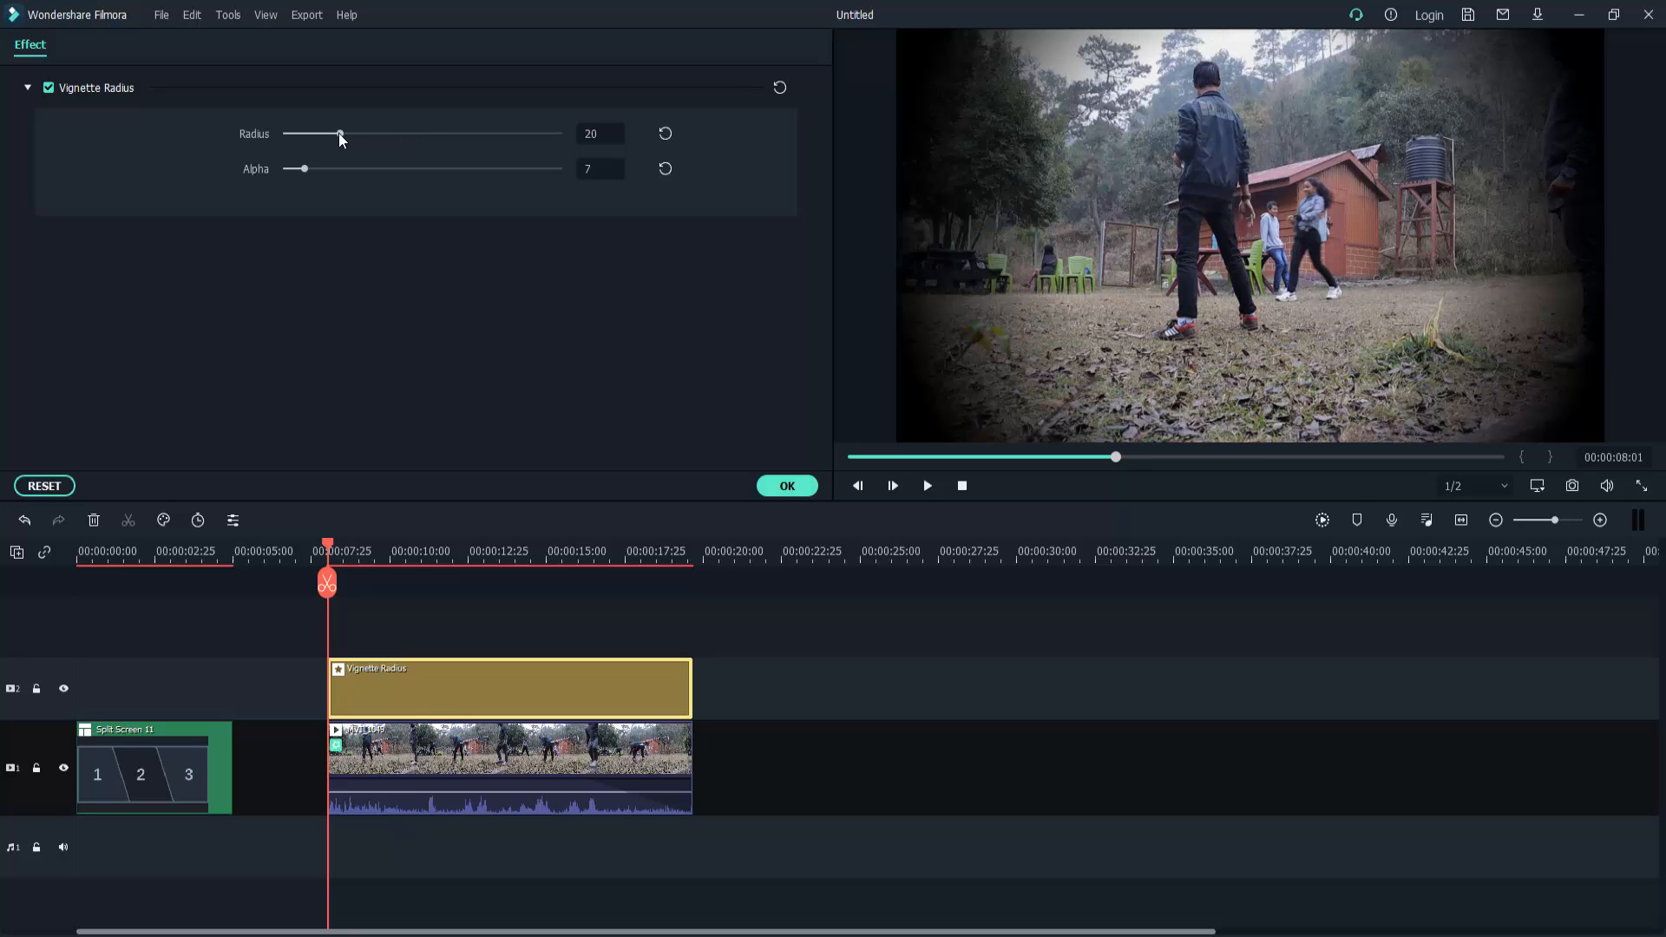
drag(338, 134, 442, 153)
click(882, 668)
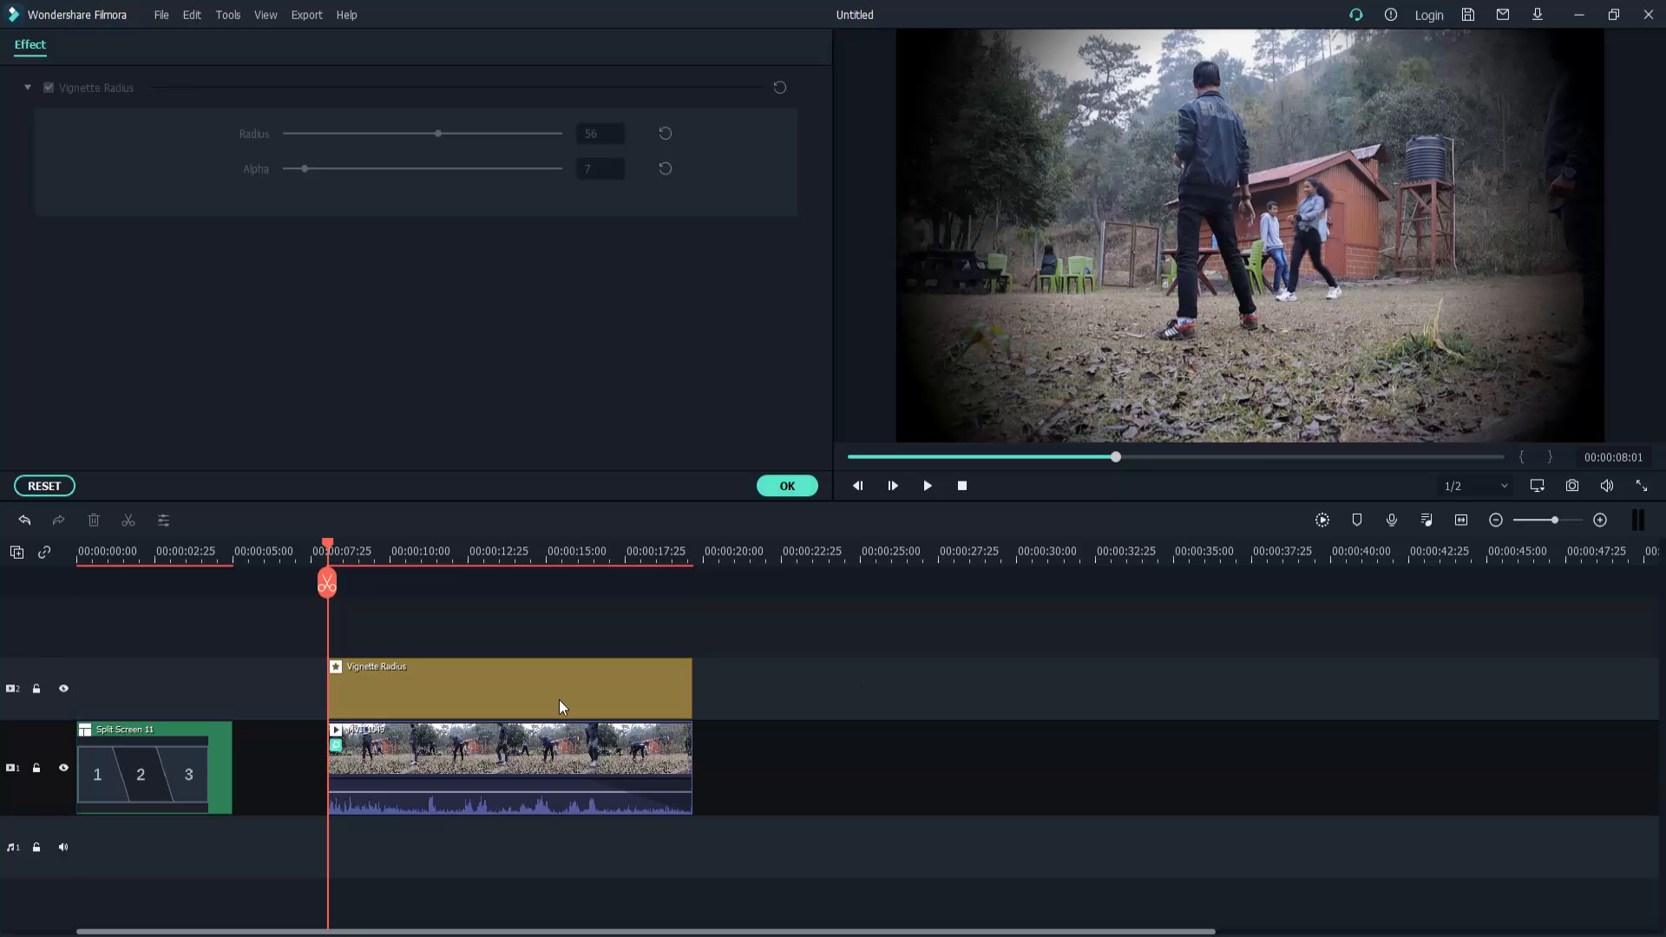
Delete the Vignette Radius effect from video track 2
click(664, 707)
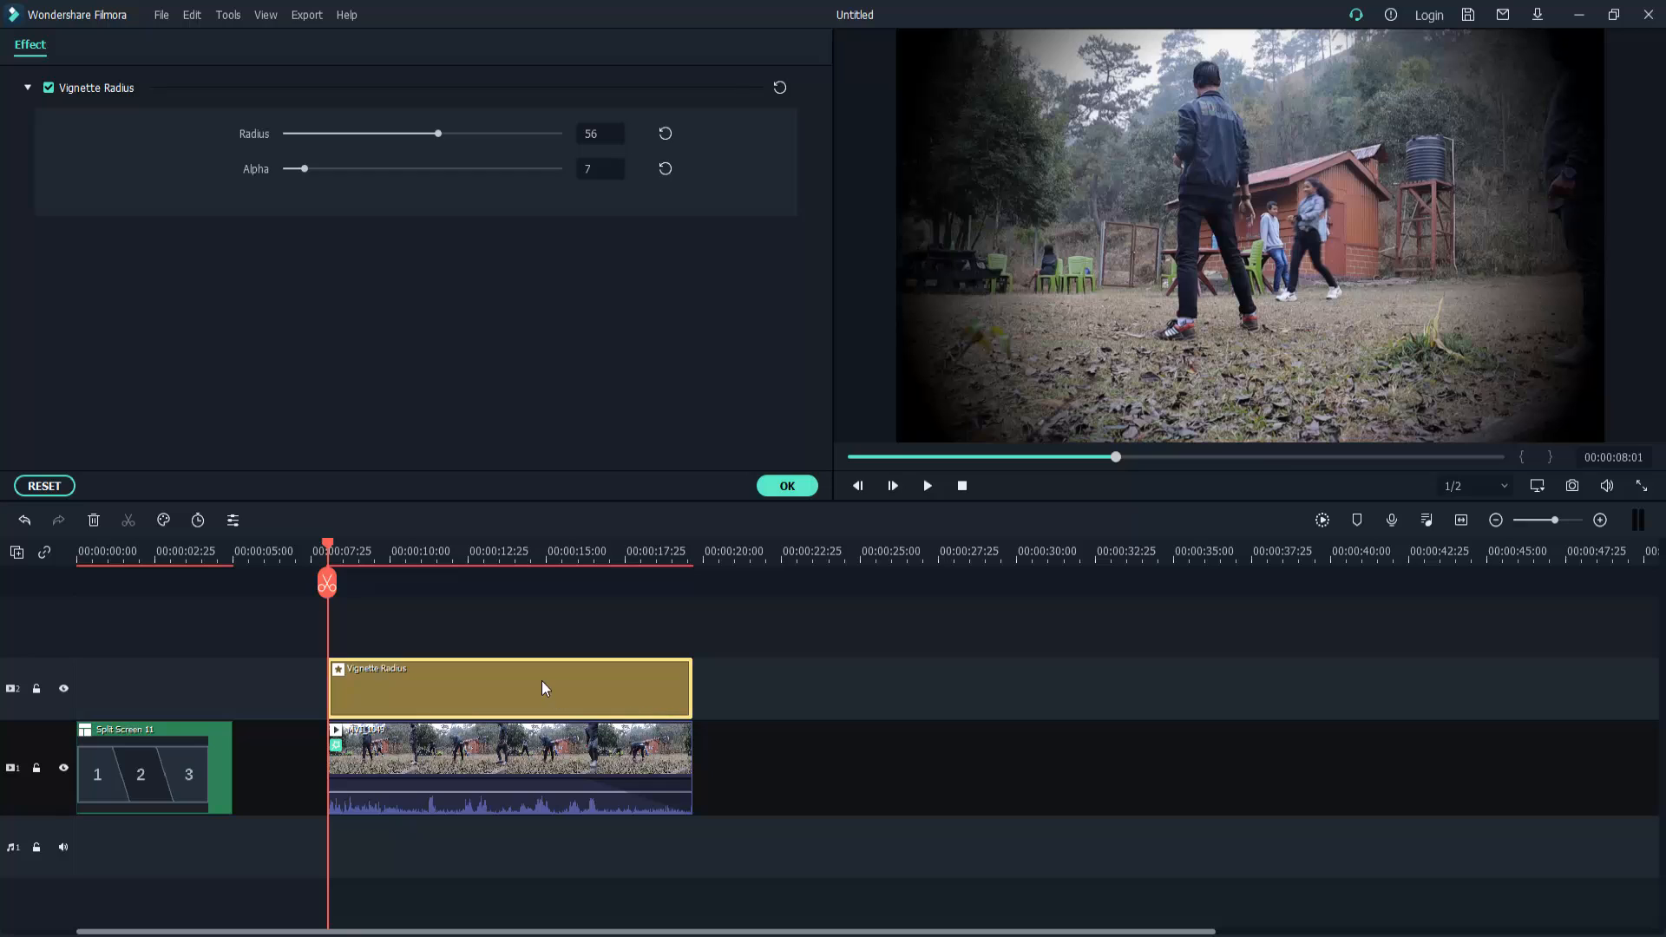
click(763, 663)
click(630, 682)
key(Delete)
Give the MVI_1049 clip's audio a 0.74 s fade-in and a 0.96 s fade-out, and close its settings
click(590, 806)
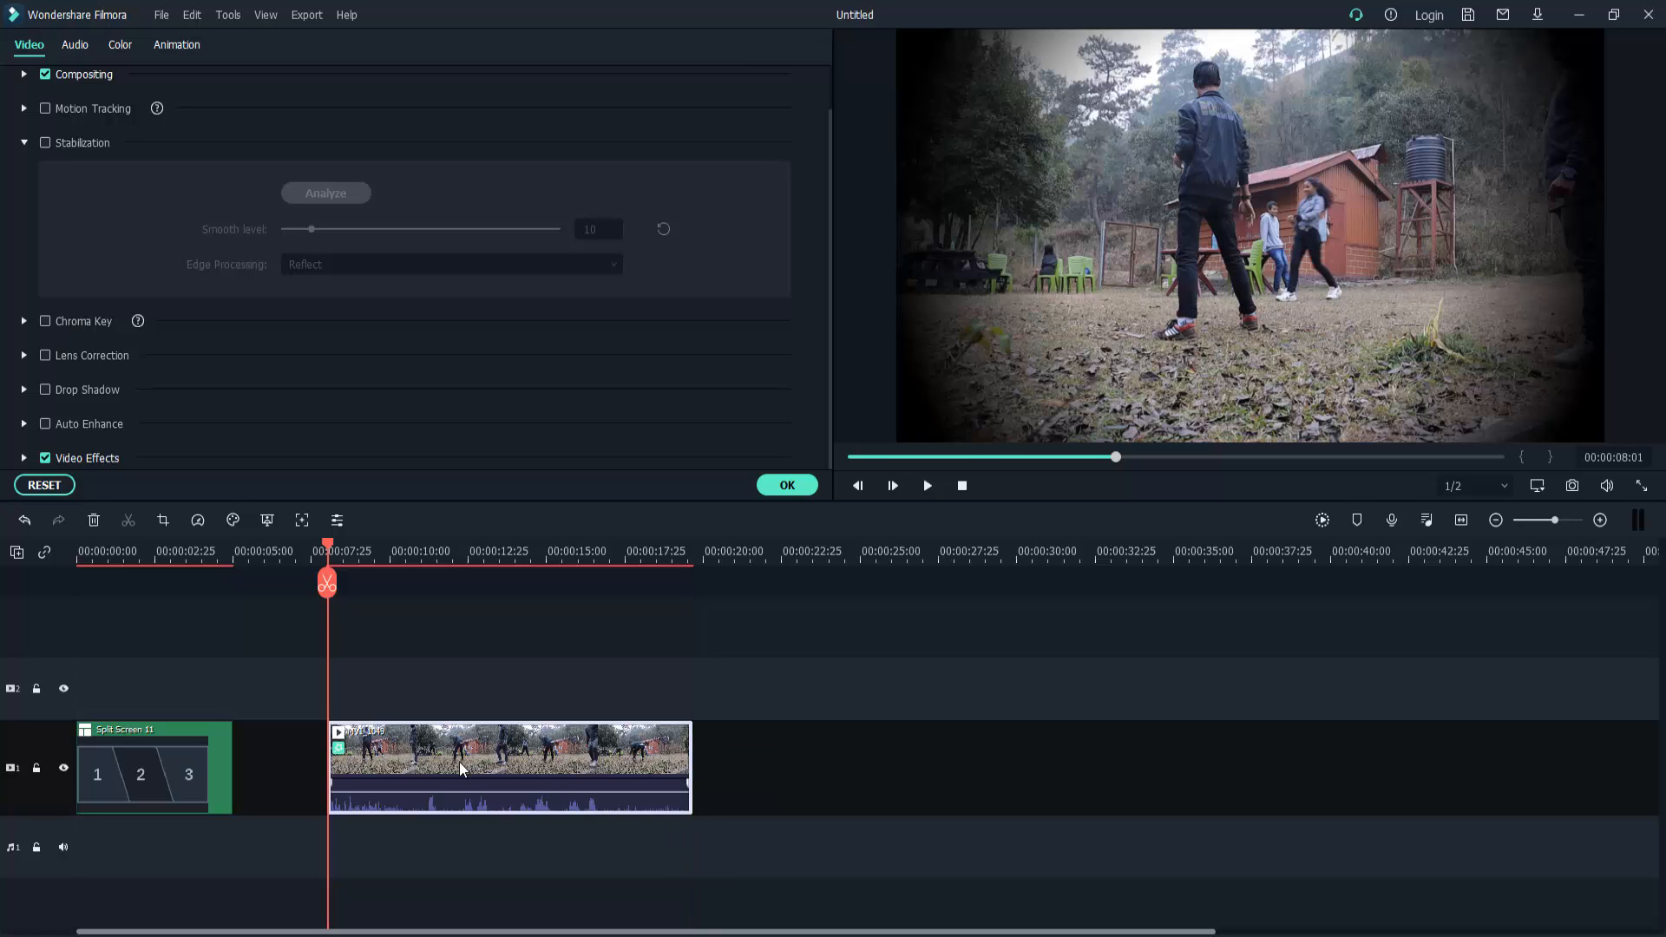
click(458, 806)
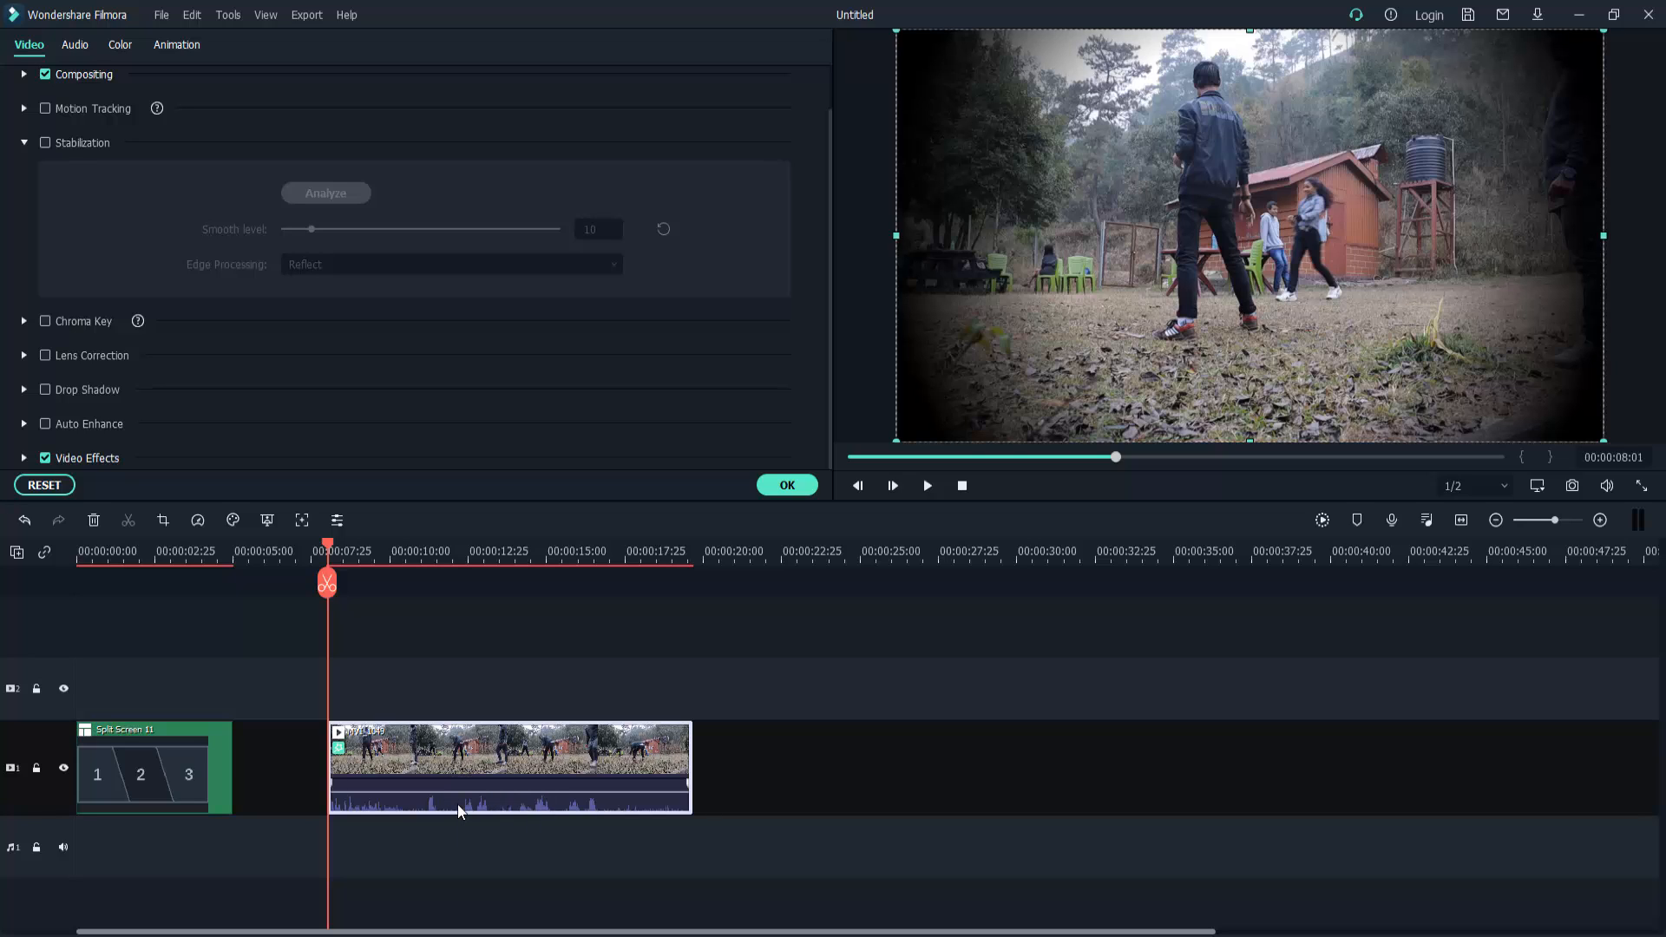
click(85, 45)
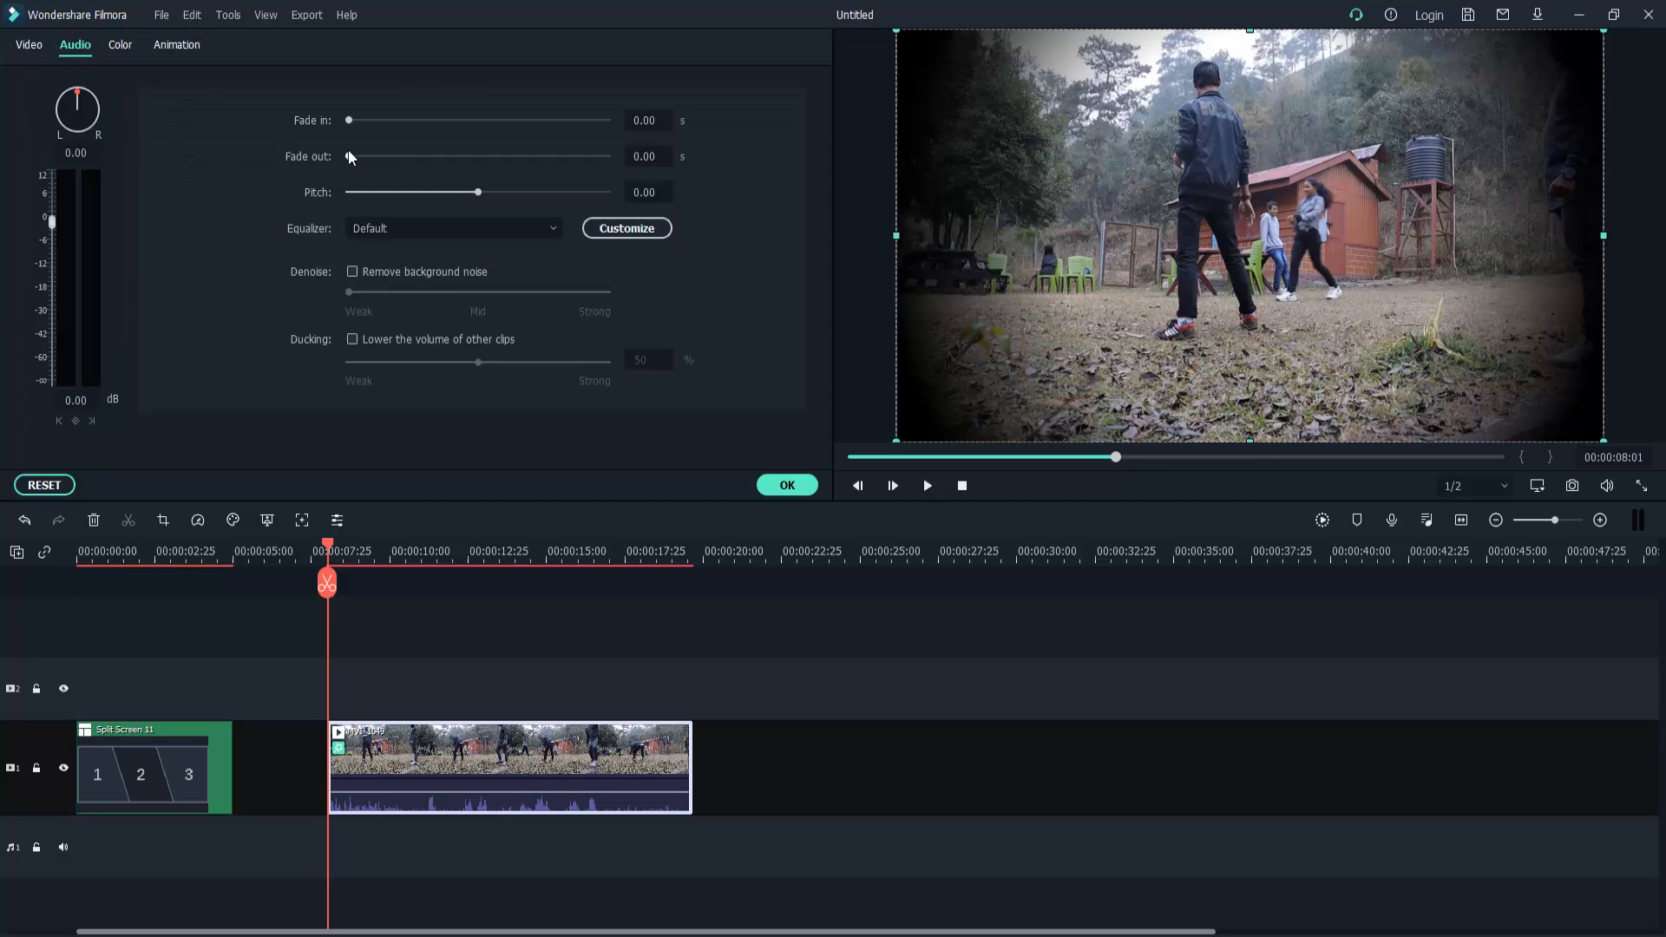
drag(349, 119, 358, 156)
mouse_move(677, 784)
mouse_down()
mouse_move(538, 788)
mouse_move(671, 788)
mouse_move(618, 783)
mouse_move(657, 784)
mouse_up()
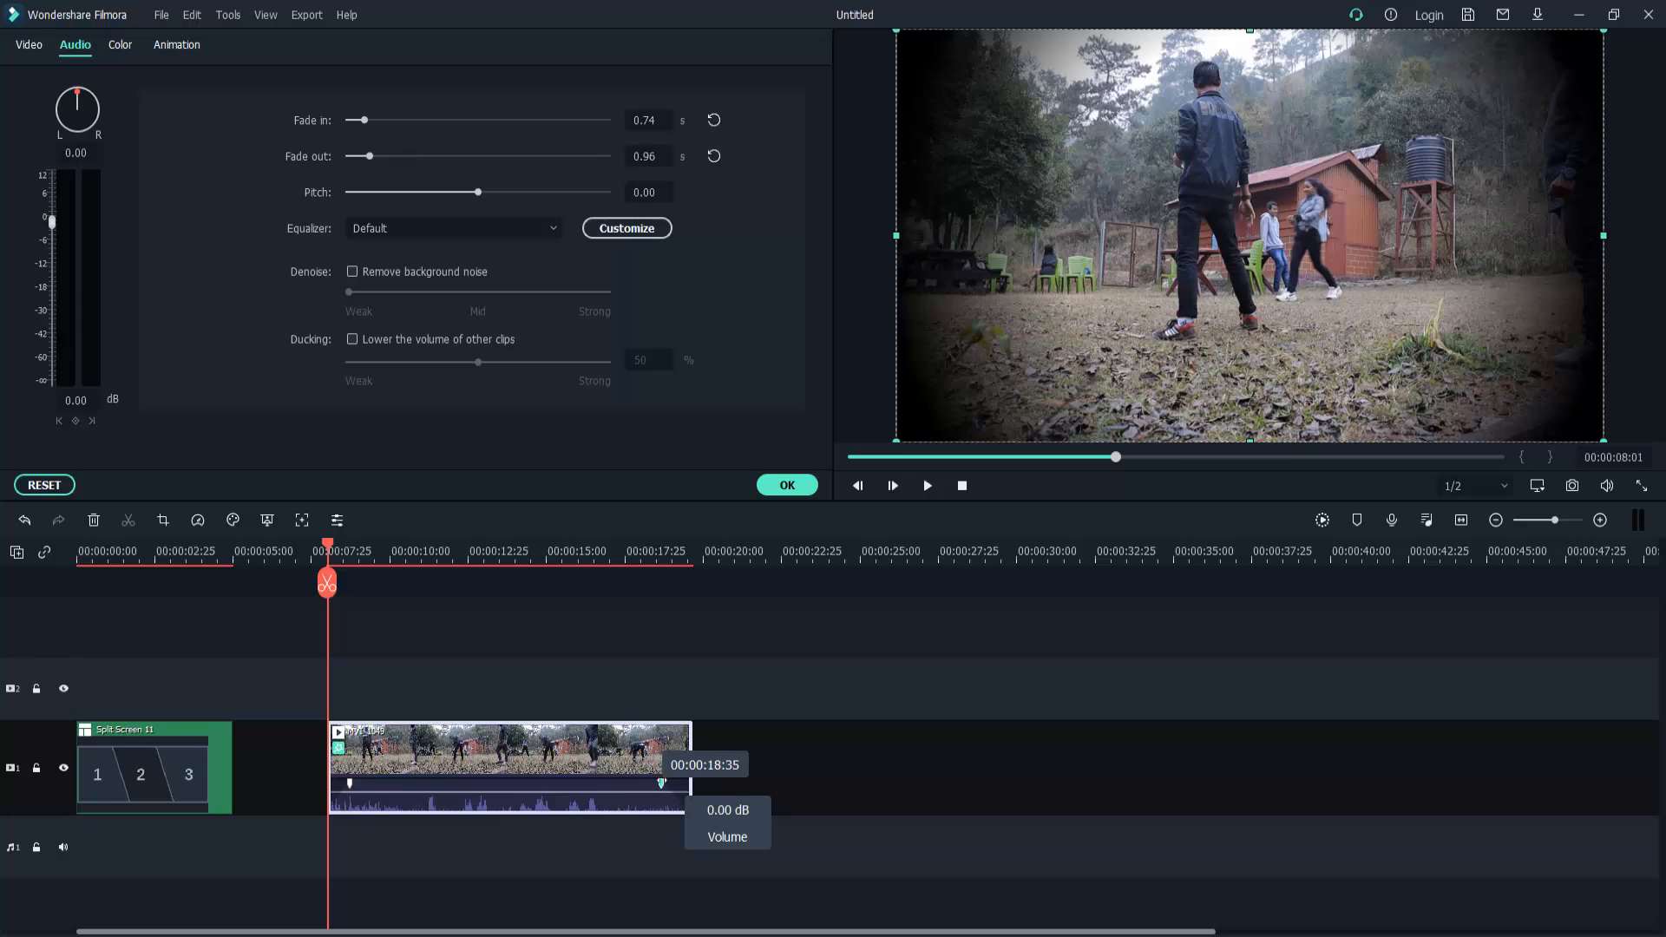
click(772, 487)
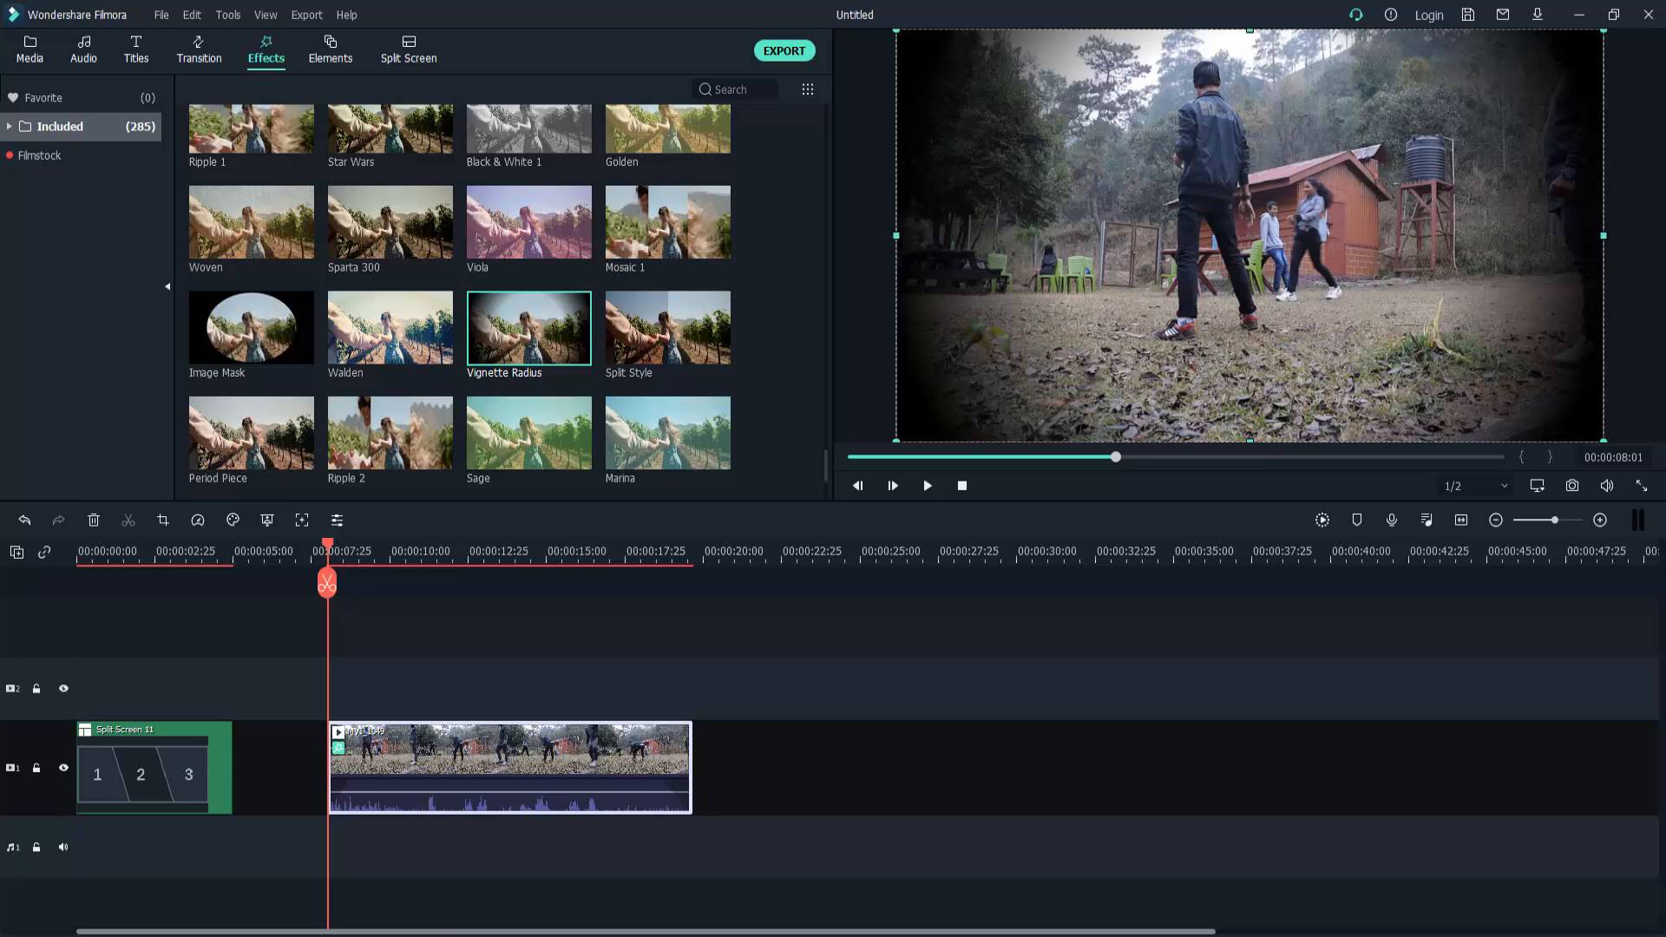
Split the MVI_1049 clip into three pieces, cutting at about 00:00:12:46 and 00:00:16:26
mouse_move(359, 936)
click(774, 783)
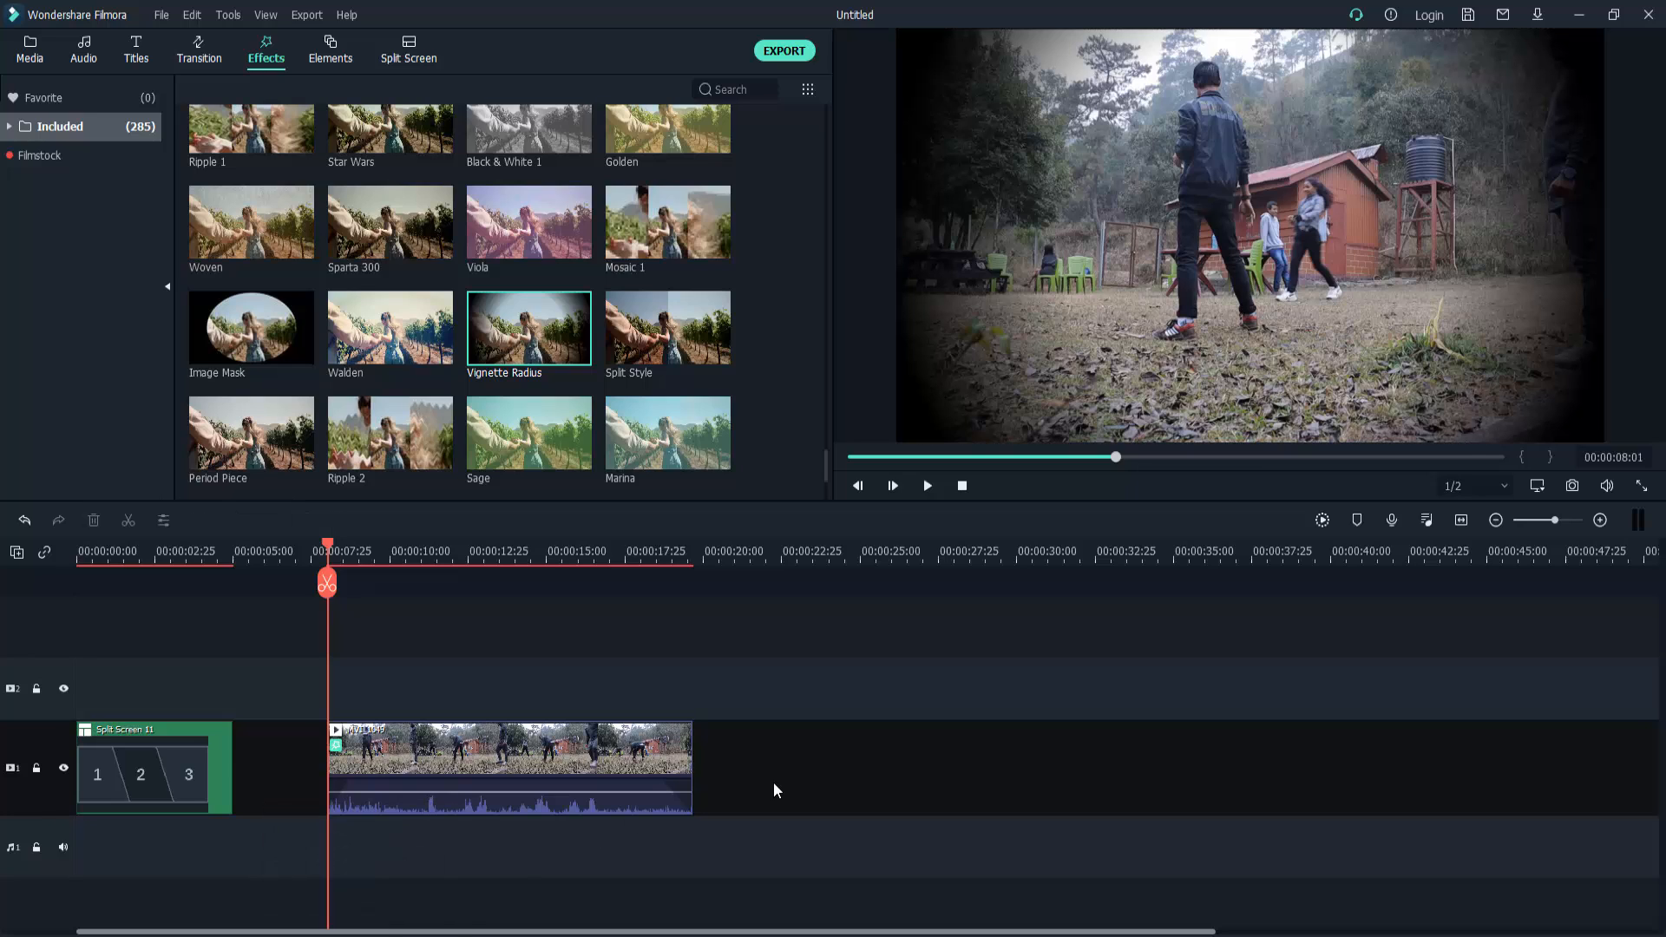
click(538, 755)
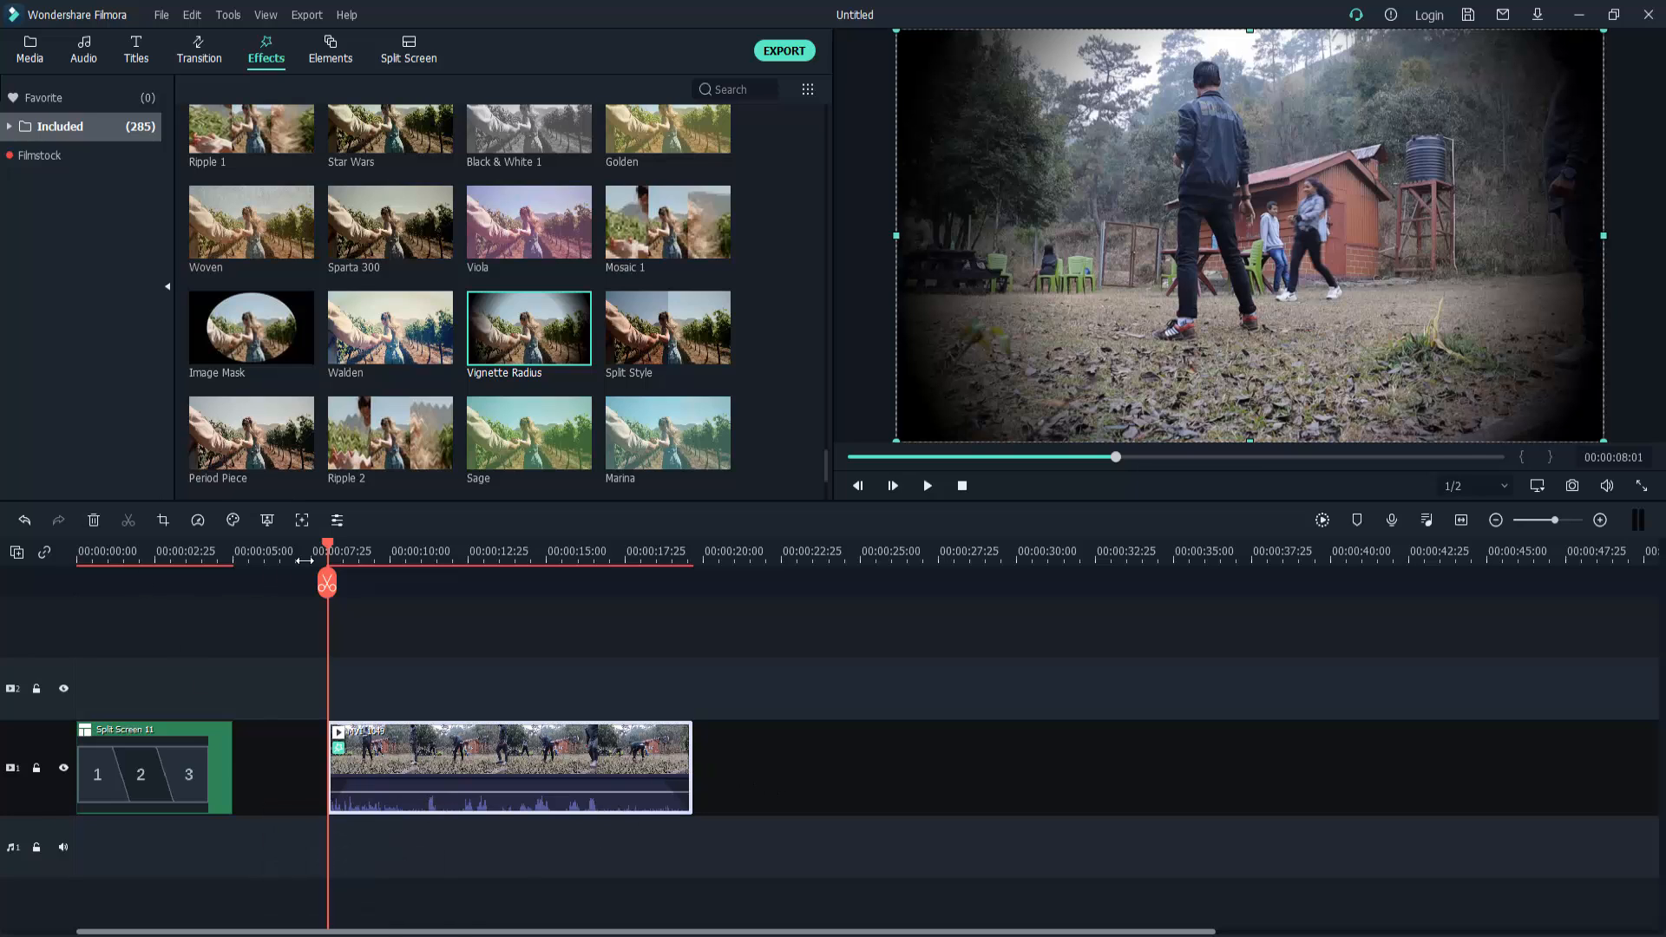
drag(330, 554, 482, 565)
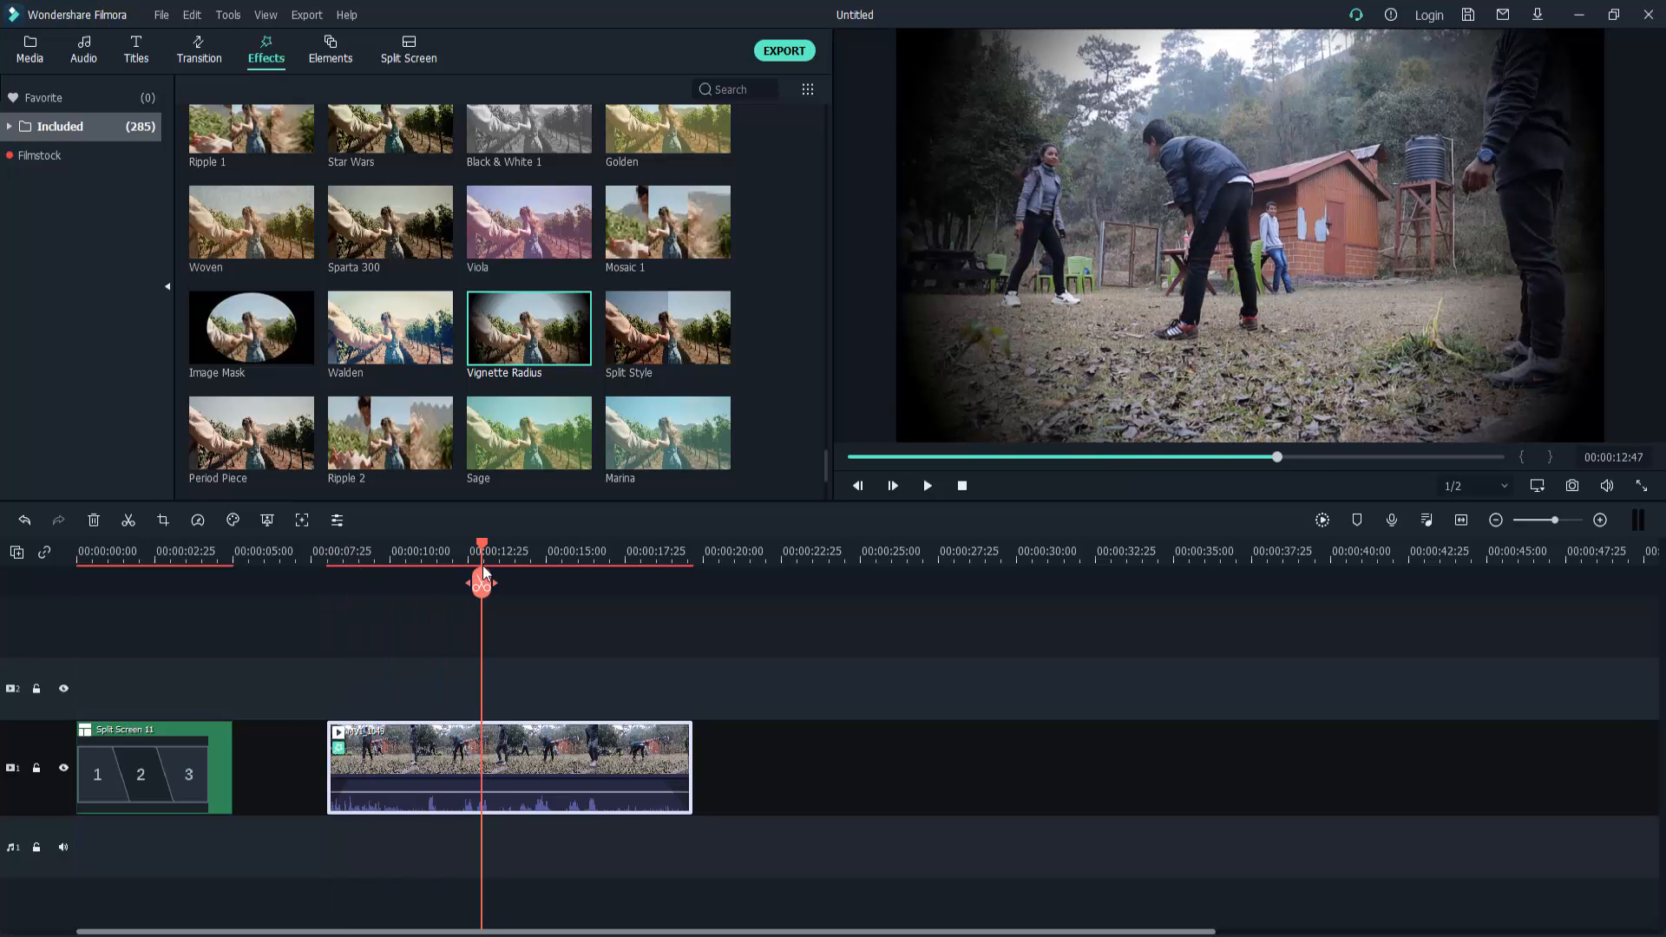
click(131, 521)
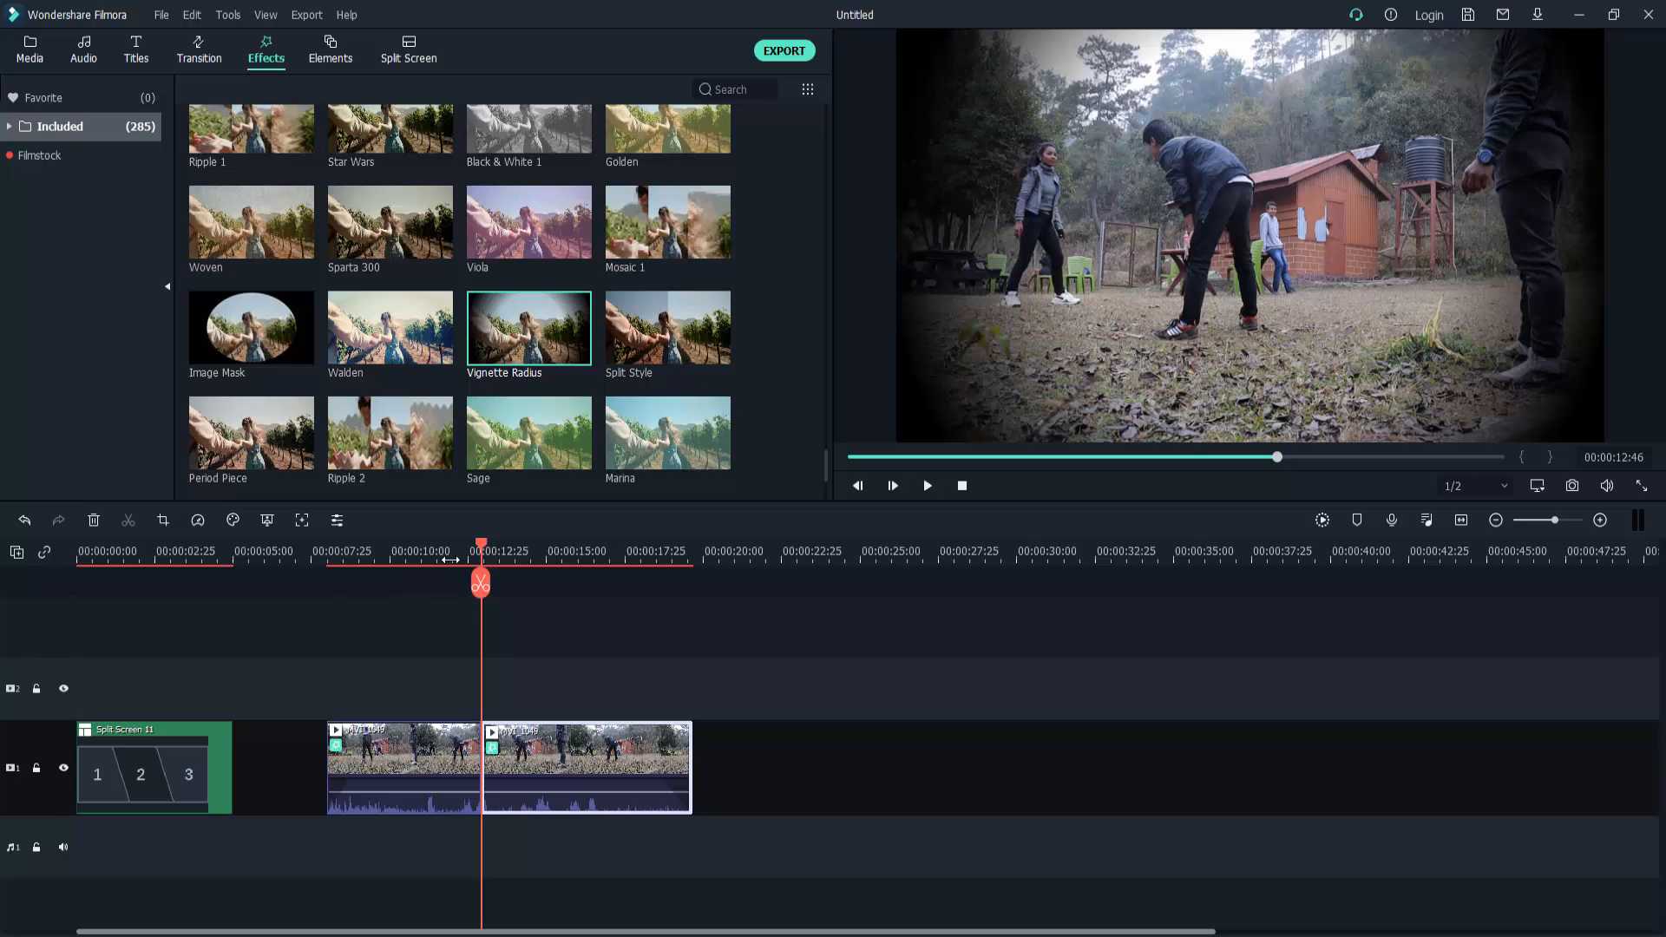
click(594, 552)
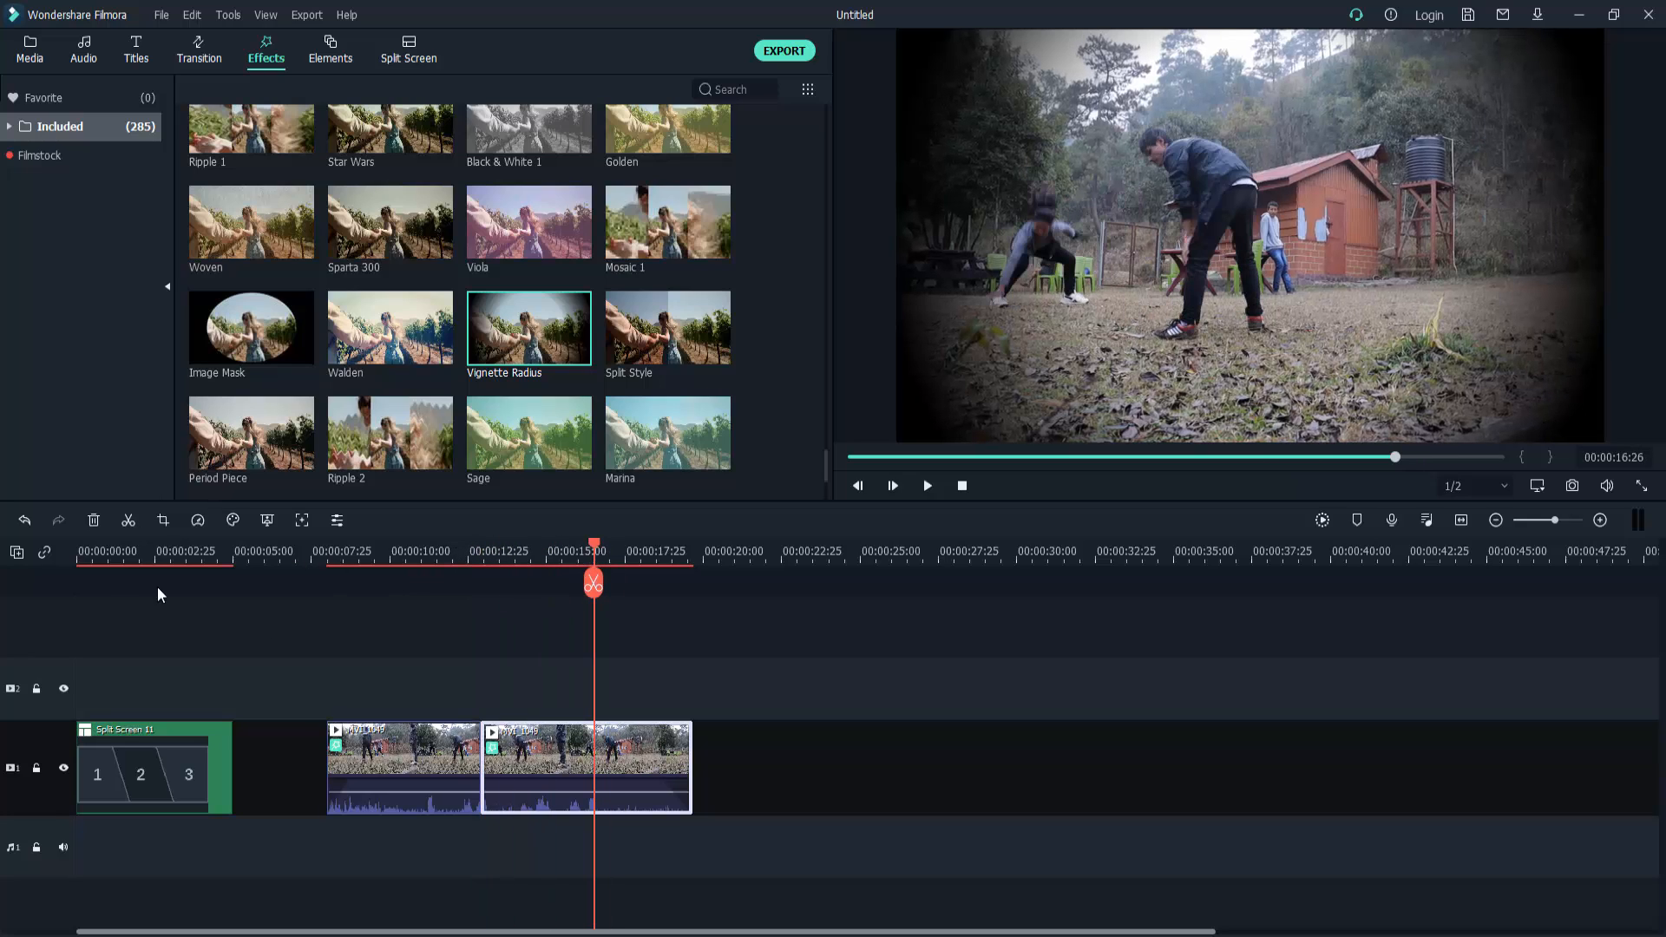
click(128, 520)
click(694, 685)
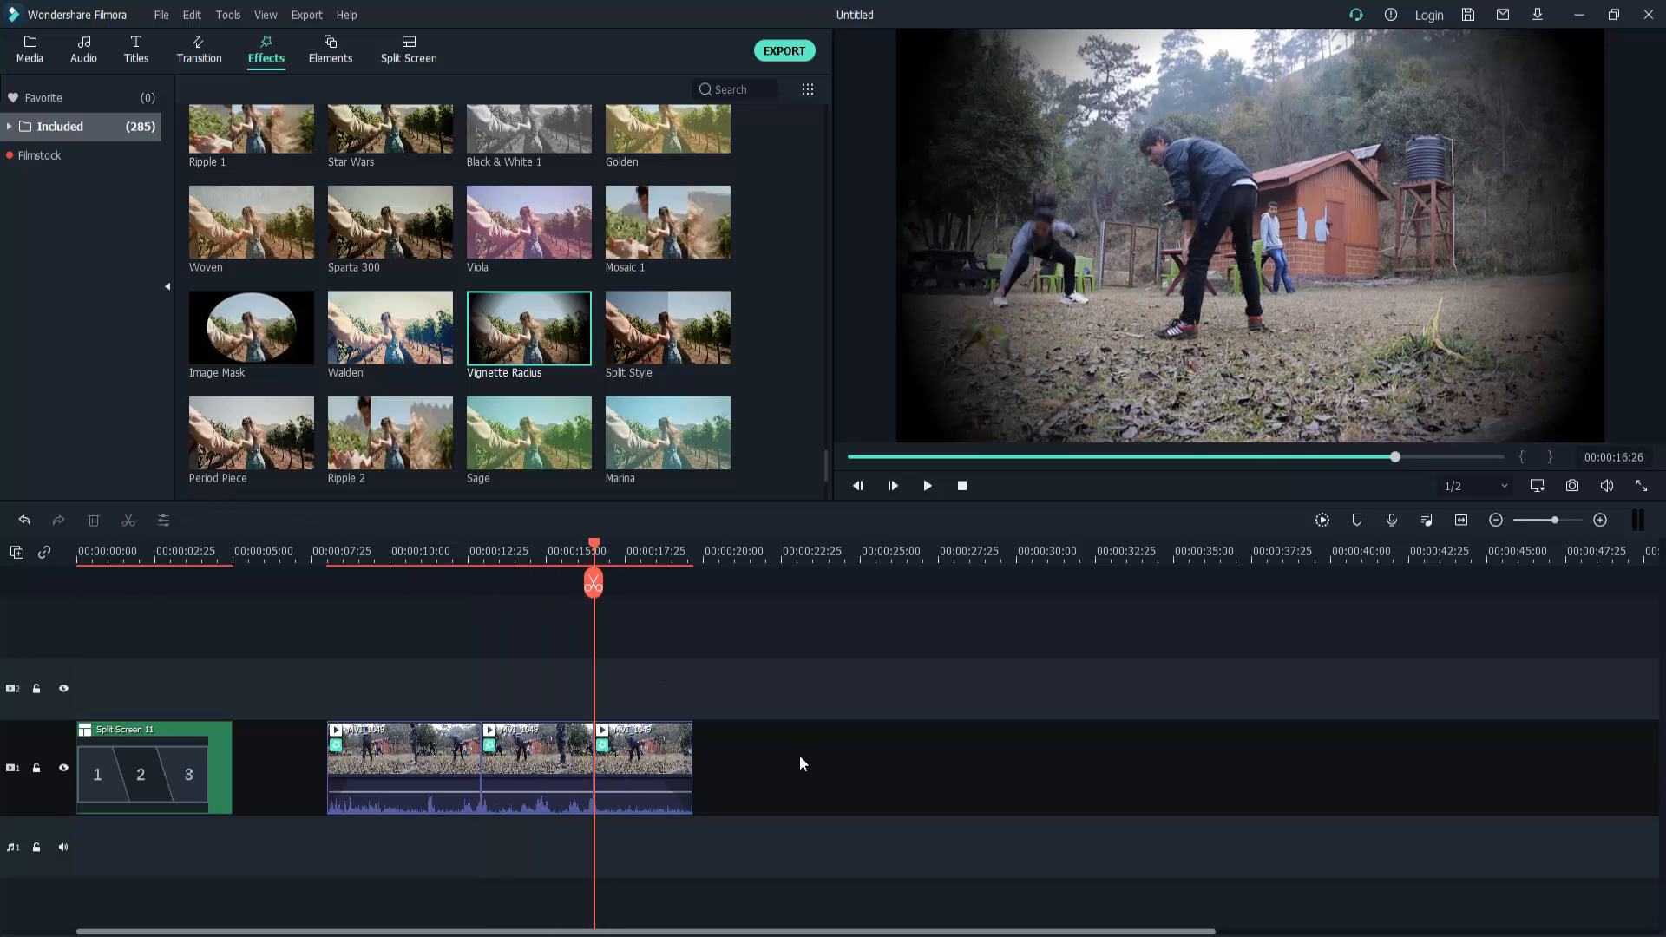
drag(799, 755, 372, 785)
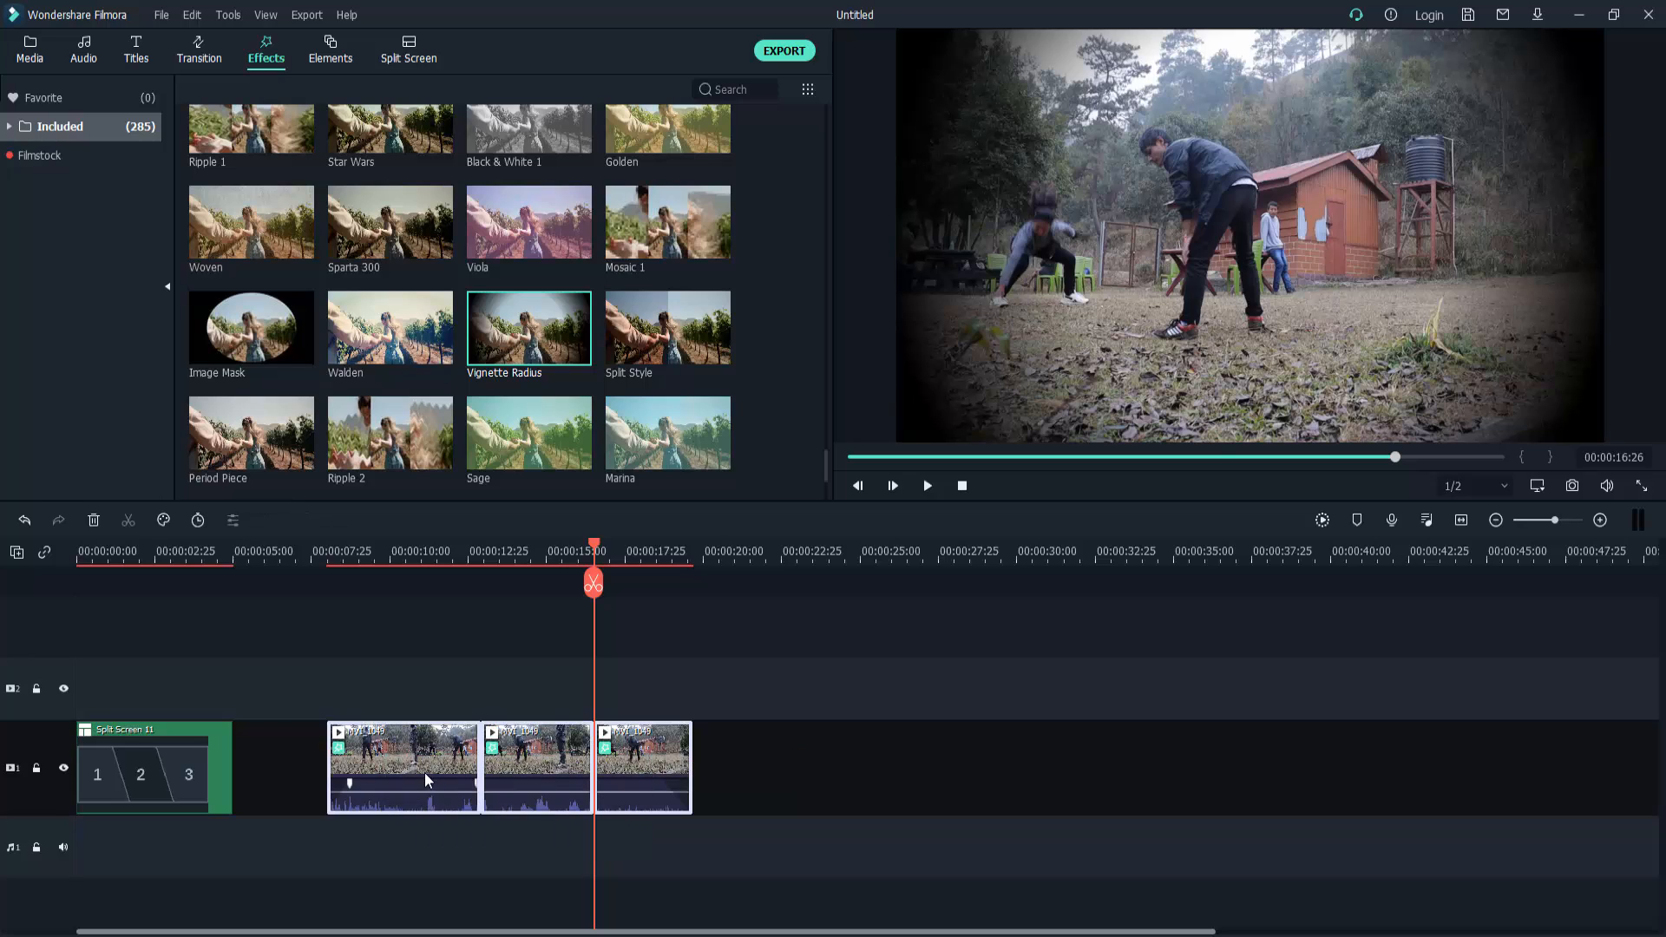
click(534, 763)
click(653, 764)
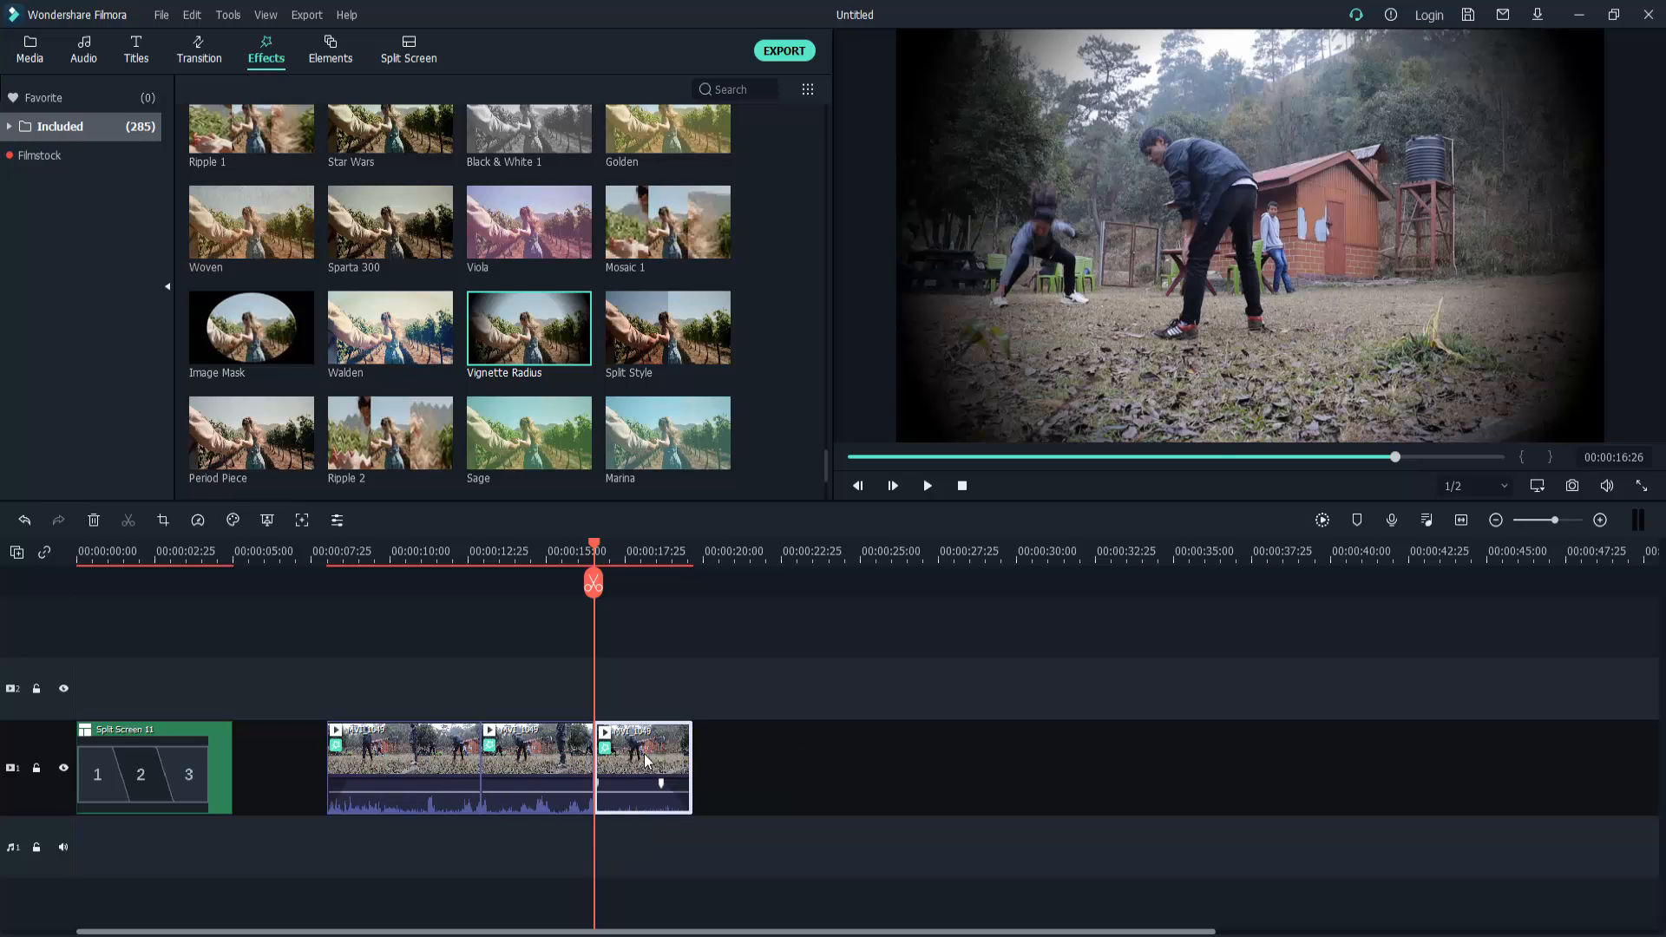
Add the Linear 4 transition to the start of the first MVI_1049 piece and play it back
drag(590, 541, 439, 549)
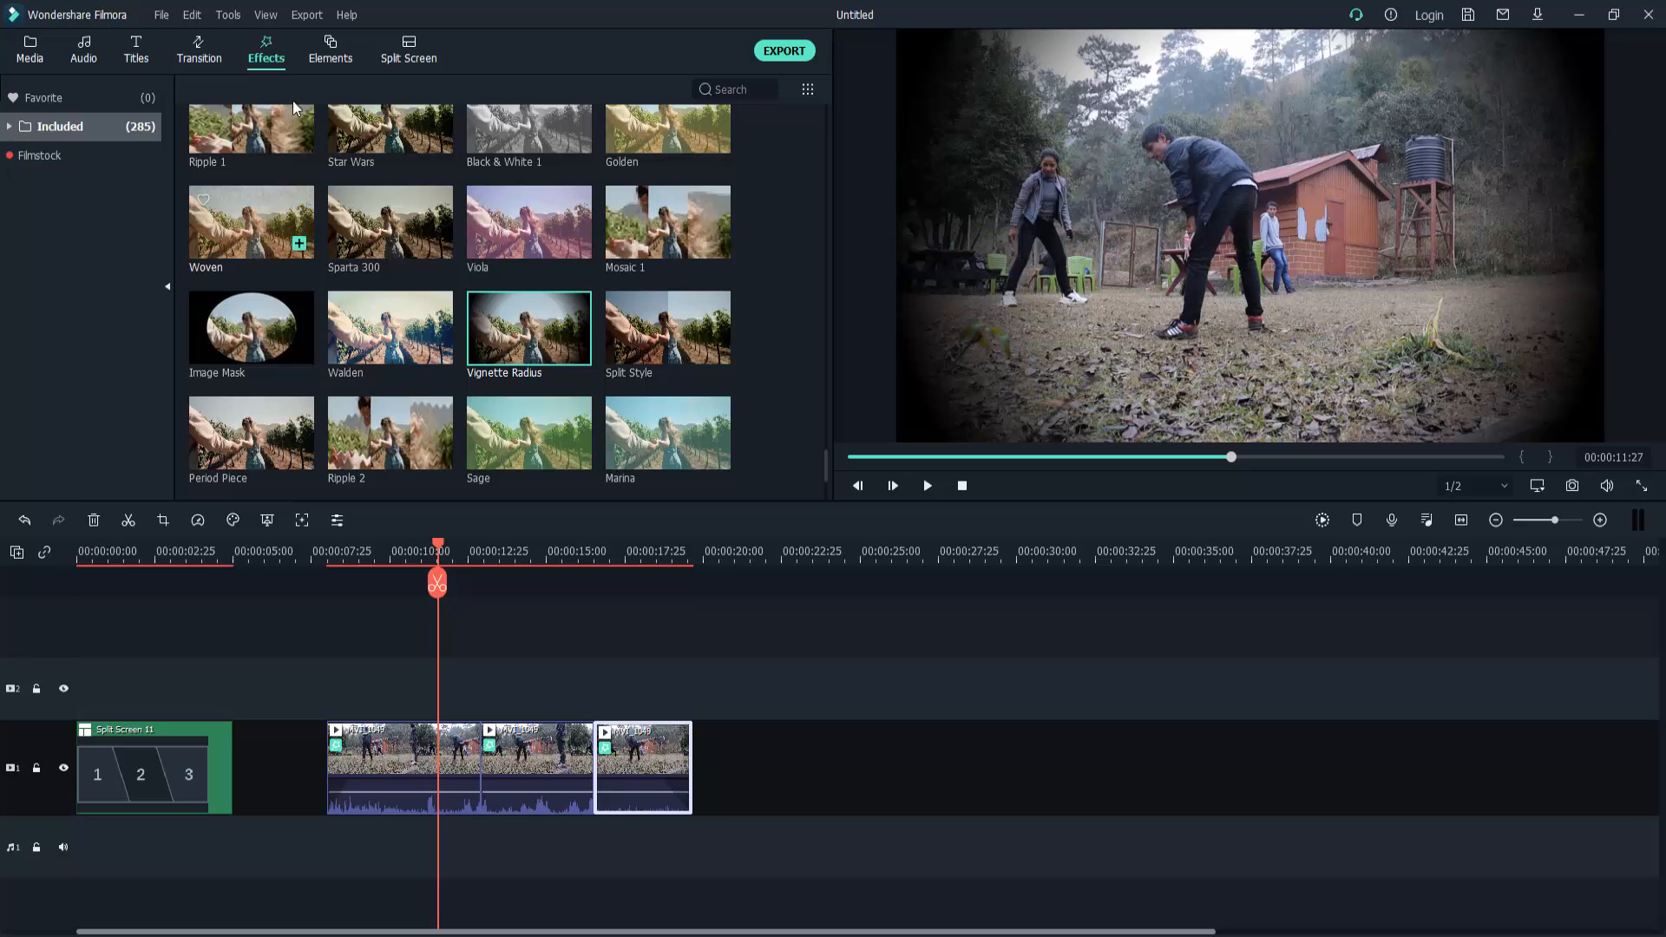
click(201, 52)
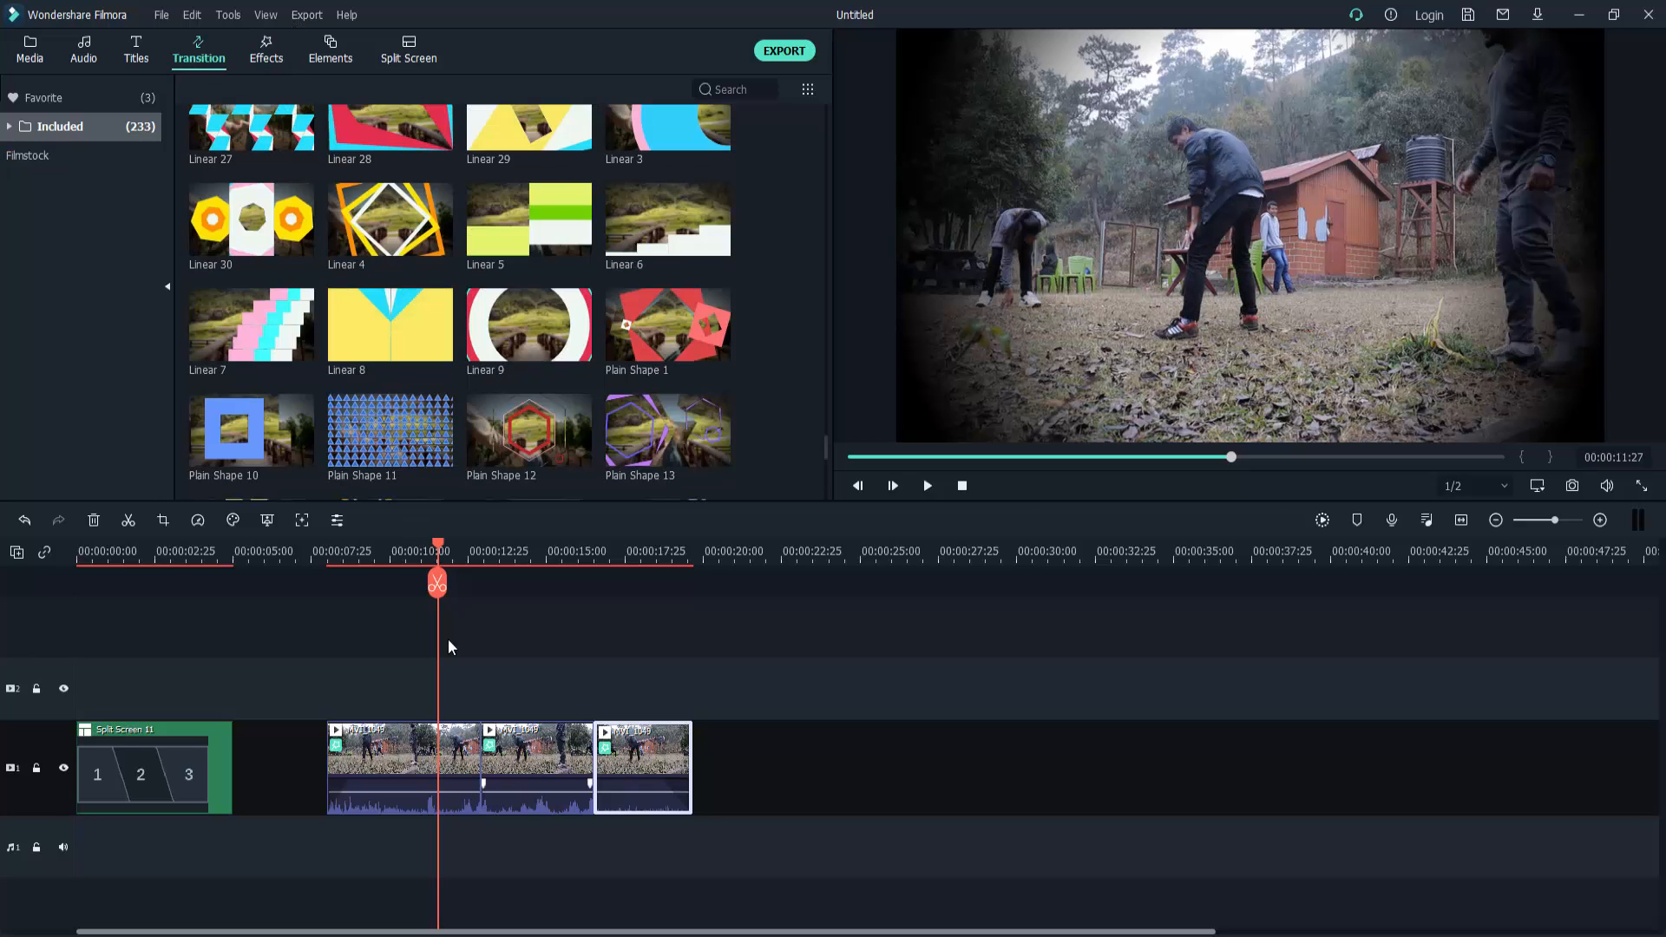
drag(391, 220, 340, 774)
click(329, 552)
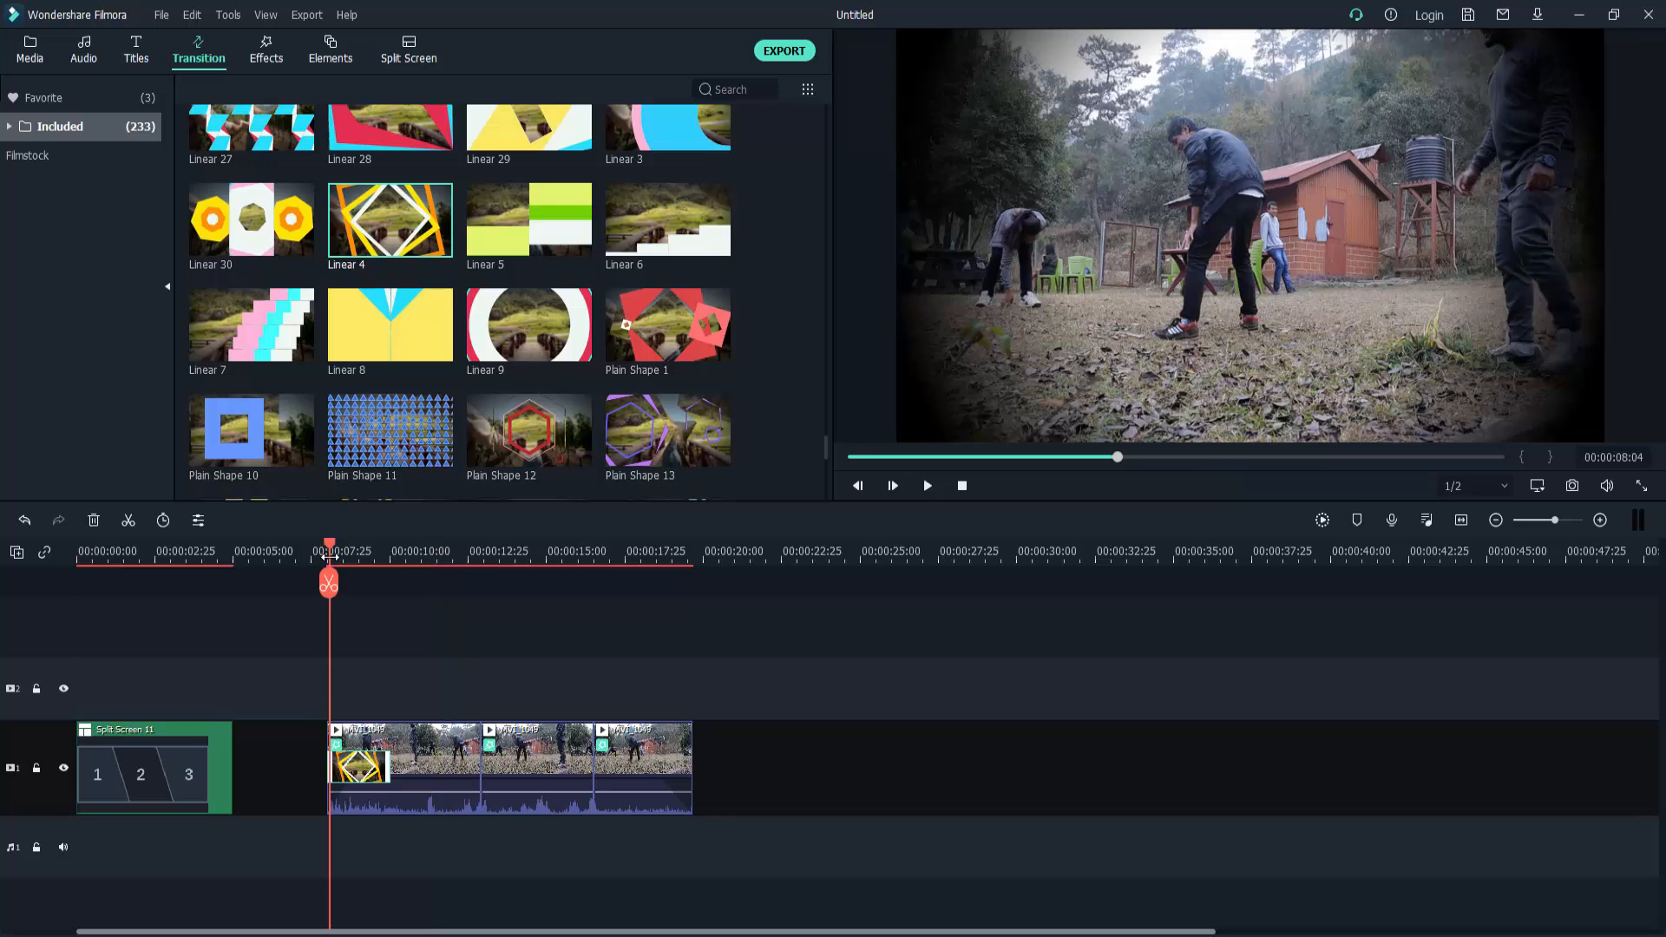
click(928, 486)
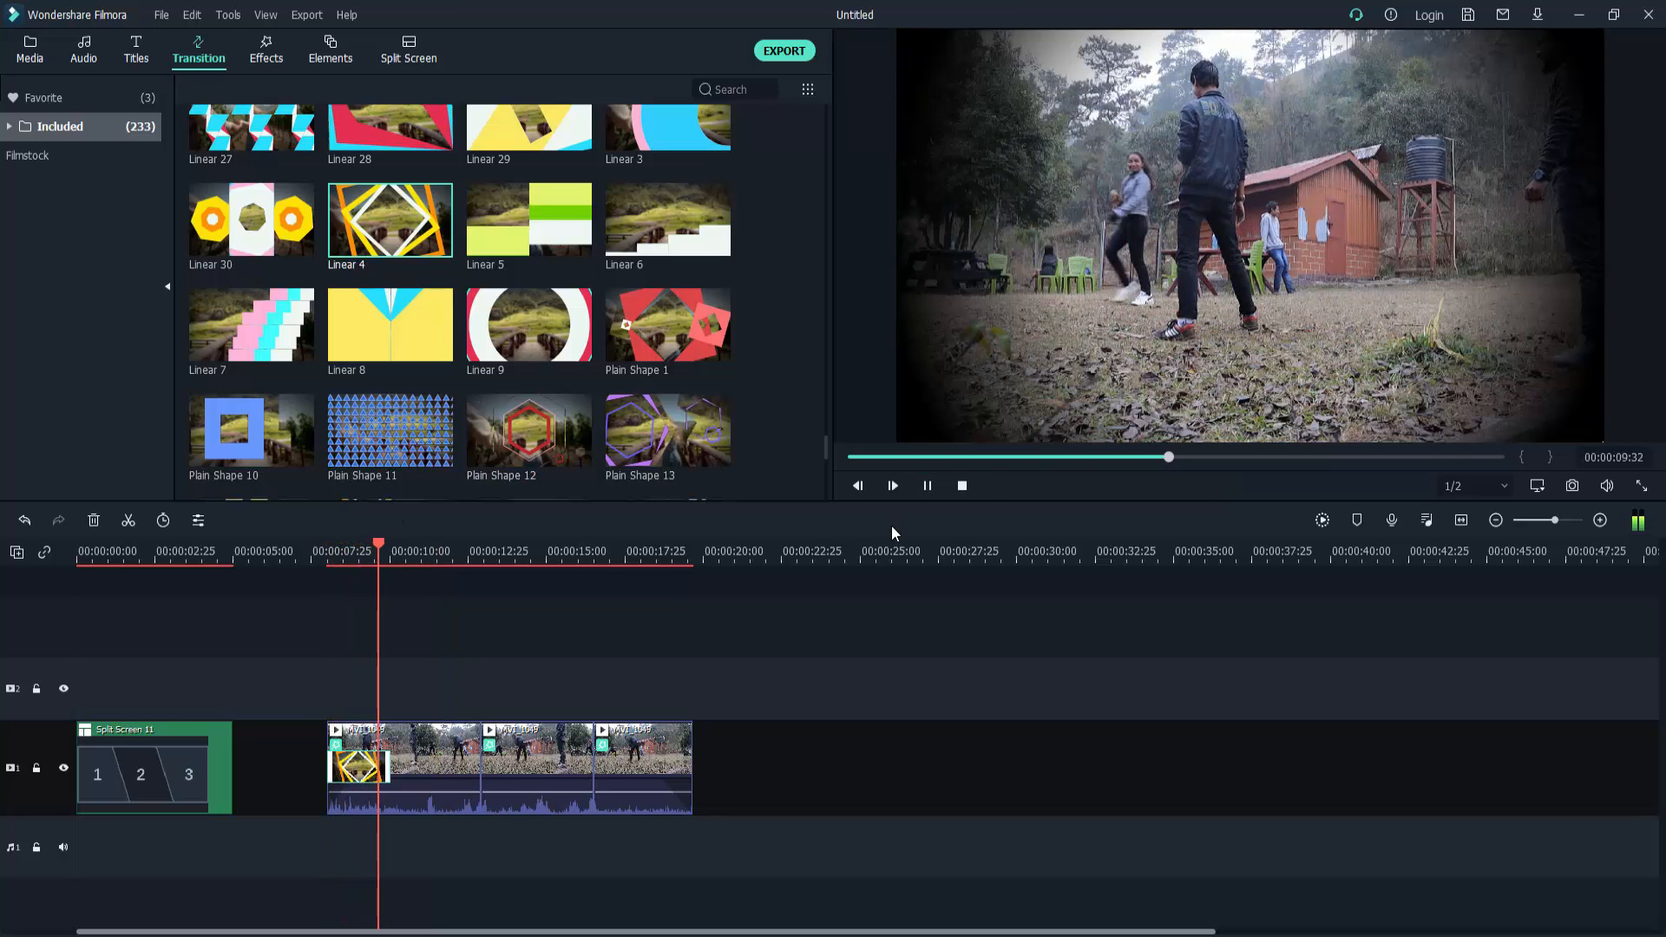
click(928, 486)
Add the Roll Right Top transition between the first and second MVI_1049 pieces, shorten it, and play it back
scroll(481, 364, up, 10)
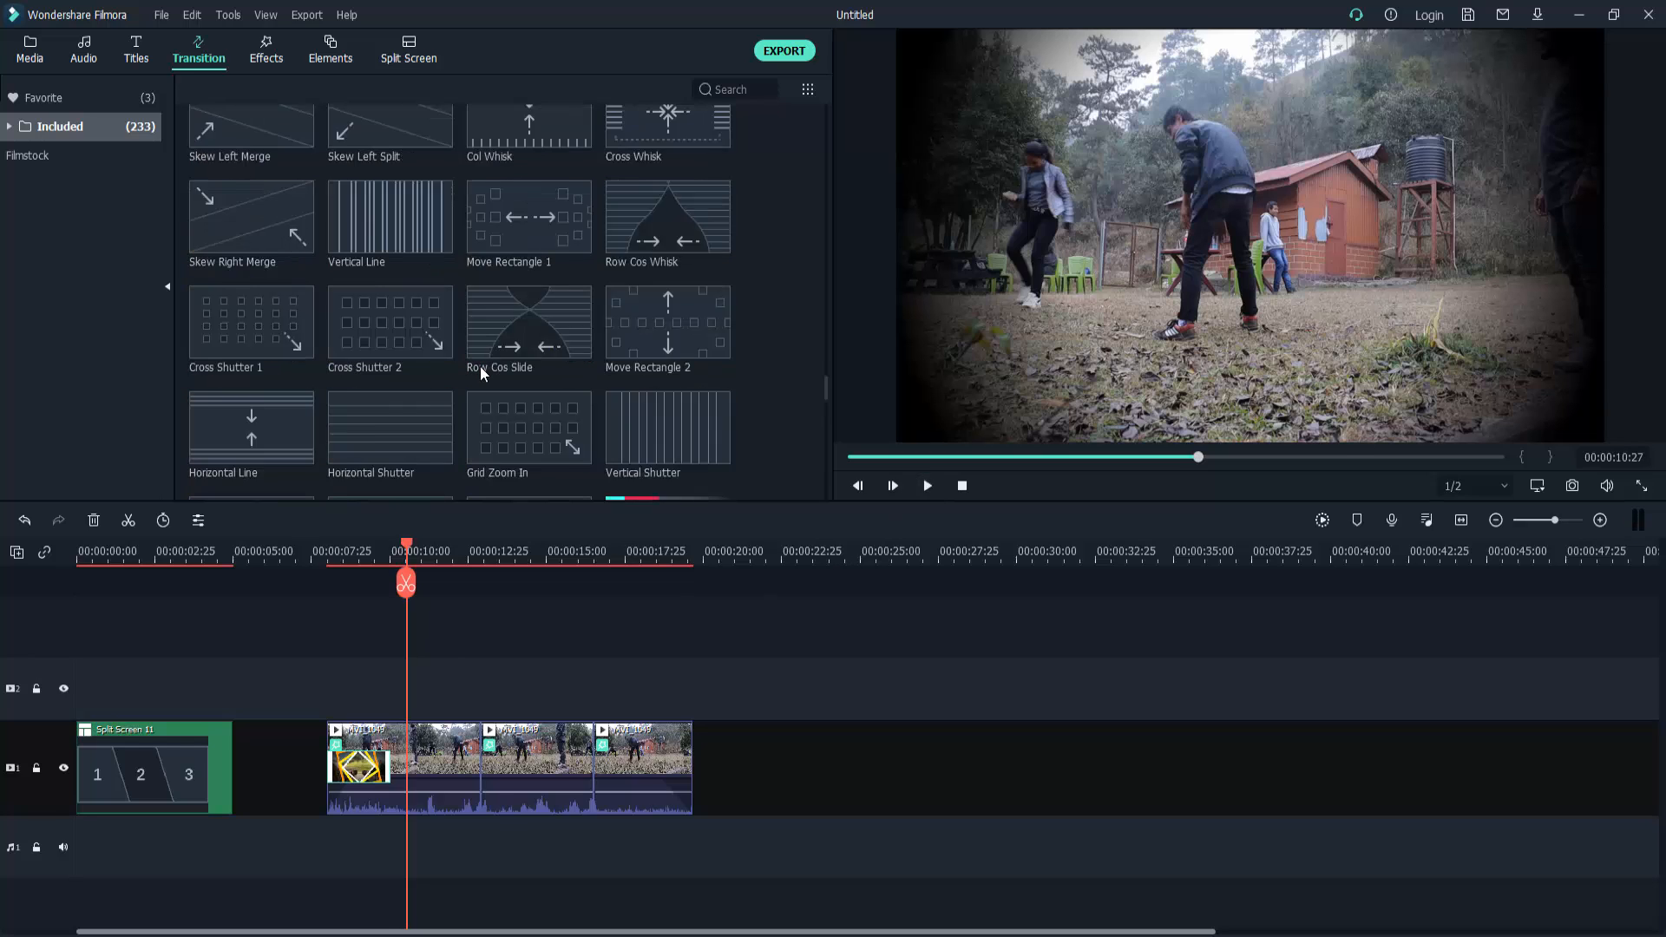
drag(528, 307, 486, 772)
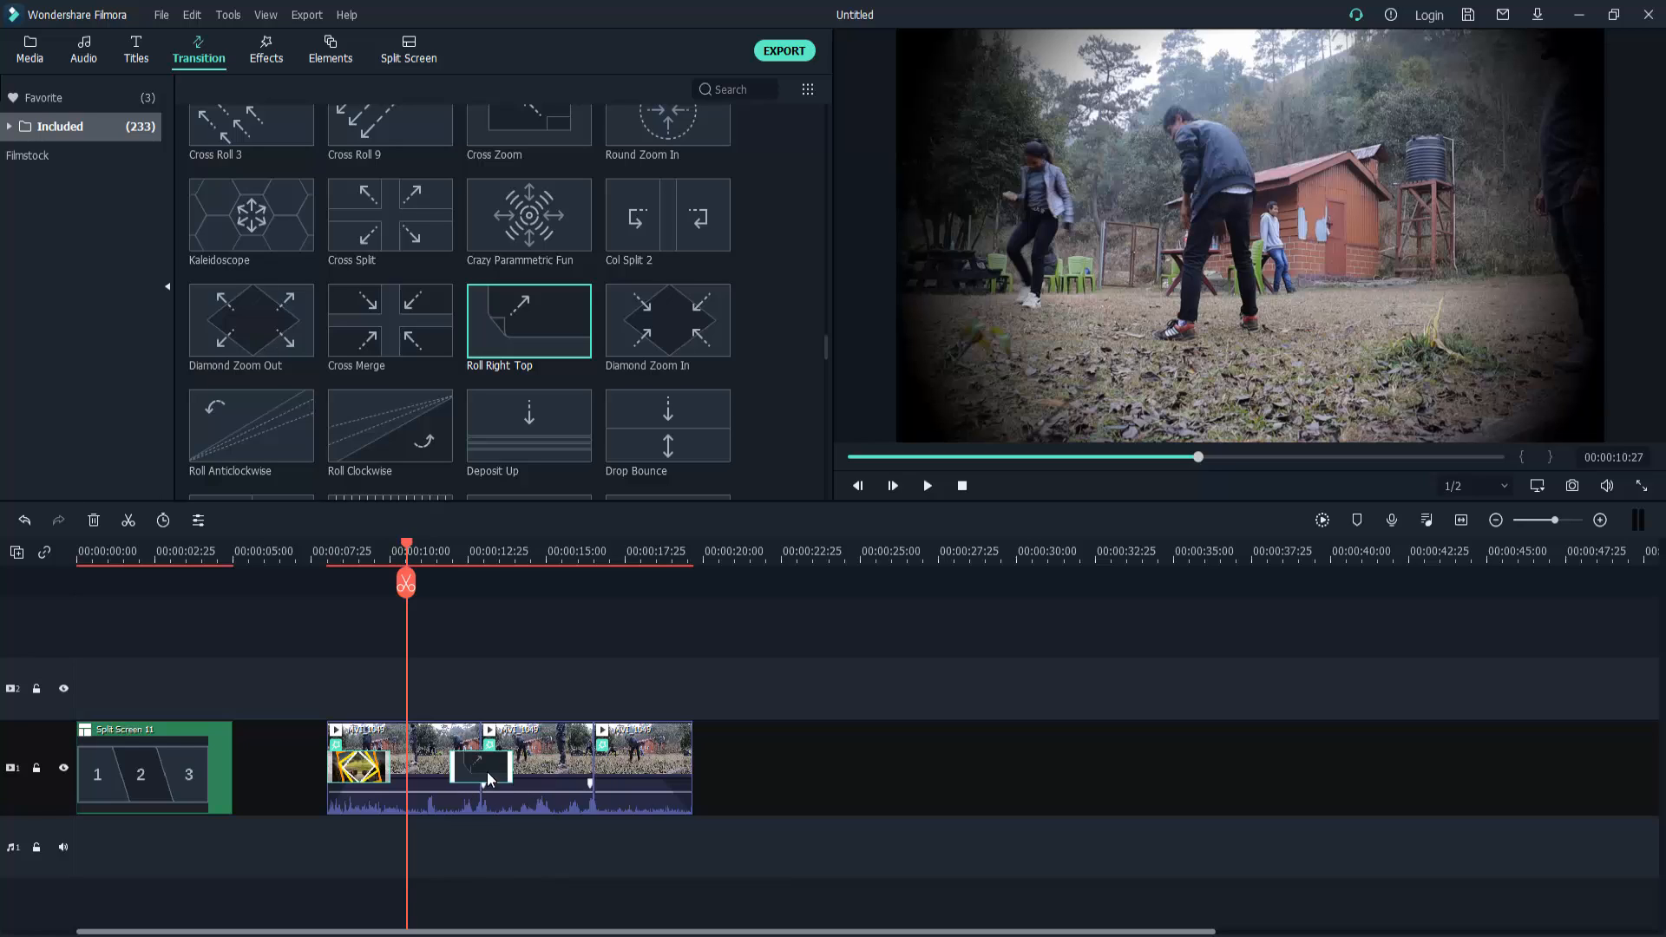
click(495, 772)
mouse_move(488, 772)
mouse_down()
mouse_move(586, 772)
mouse_move(499, 771)
mouse_up()
click(927, 486)
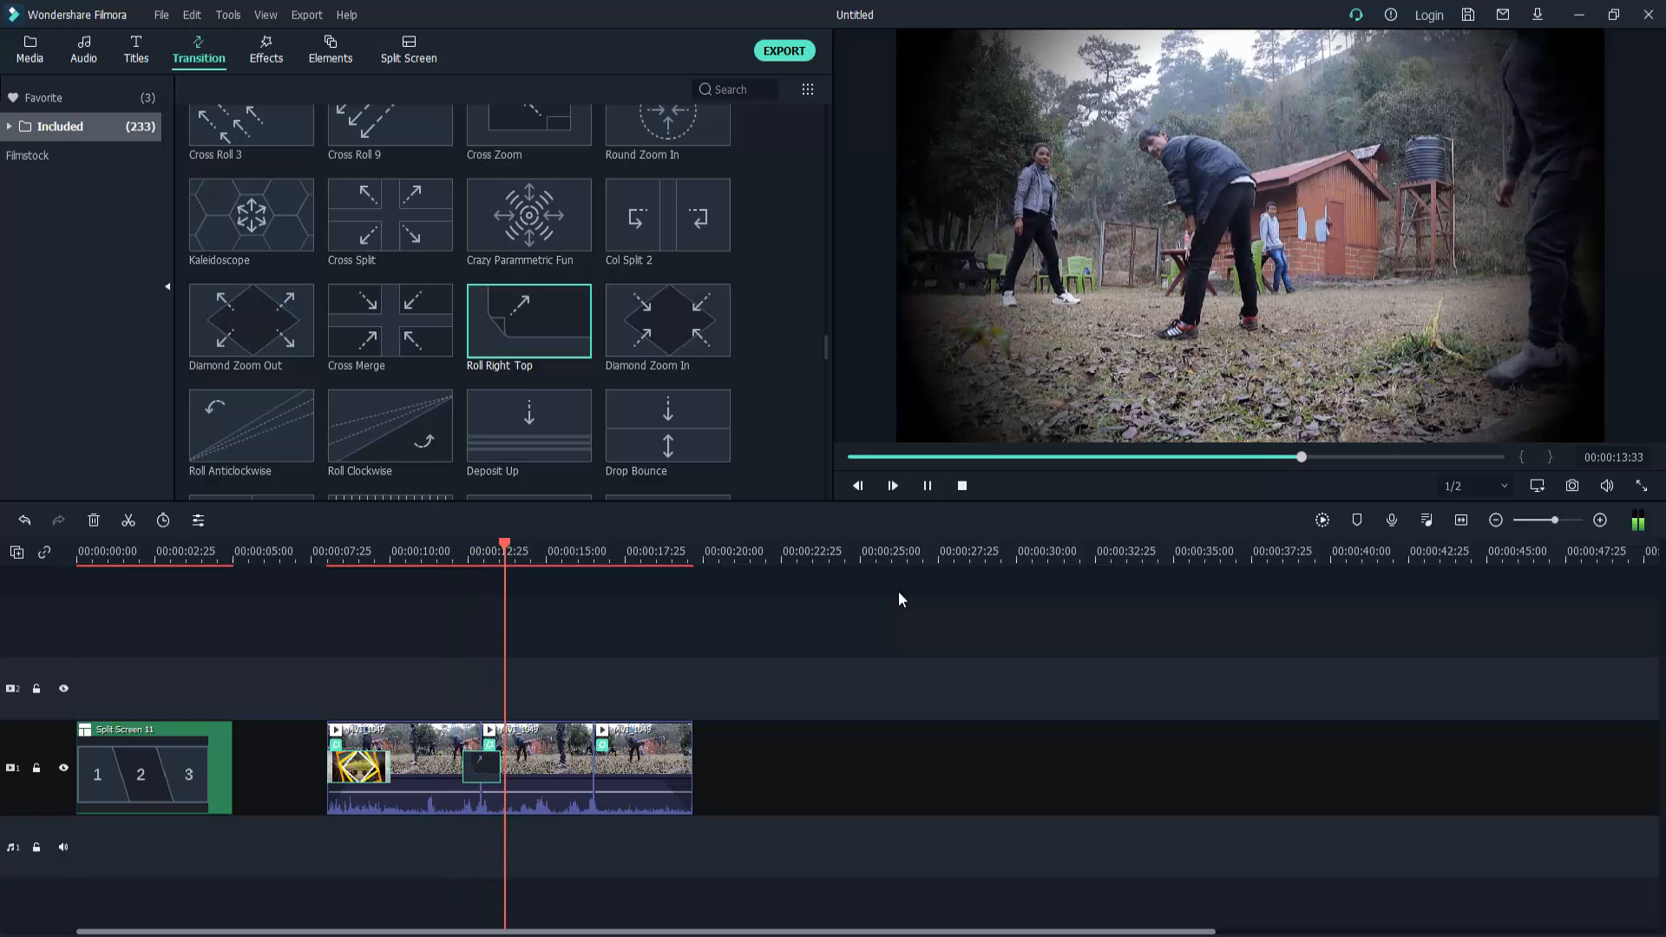
click(928, 486)
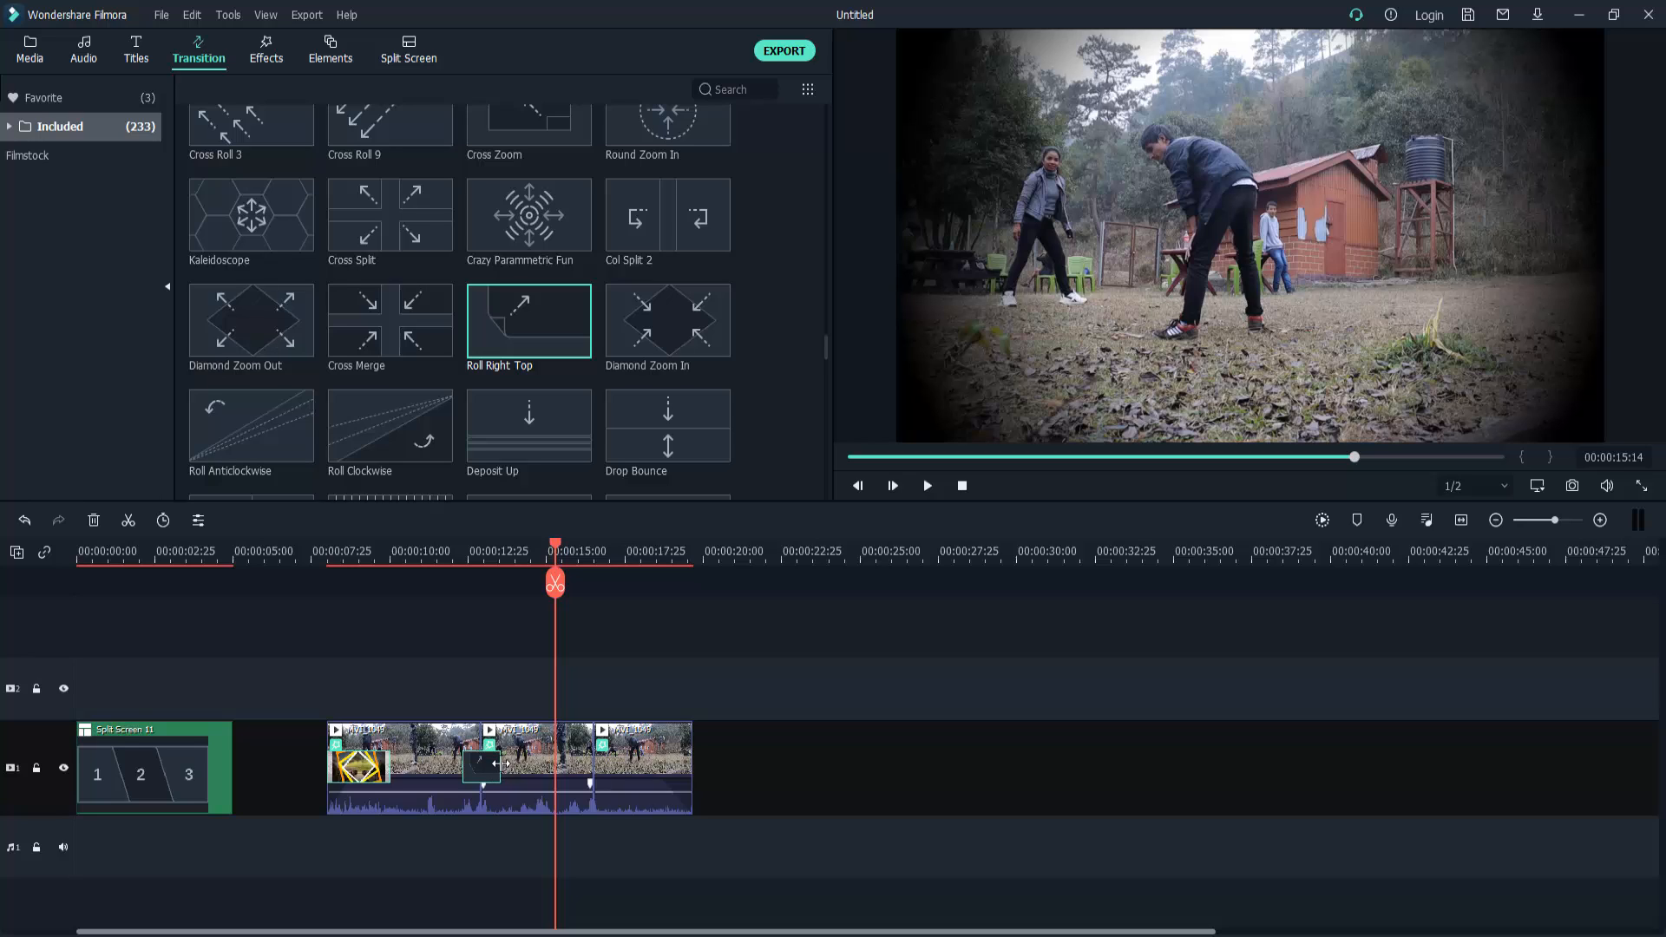
Lengthen the Roll Right Top transition on both sides of the first cut and play it back
drag(502, 767, 531, 763)
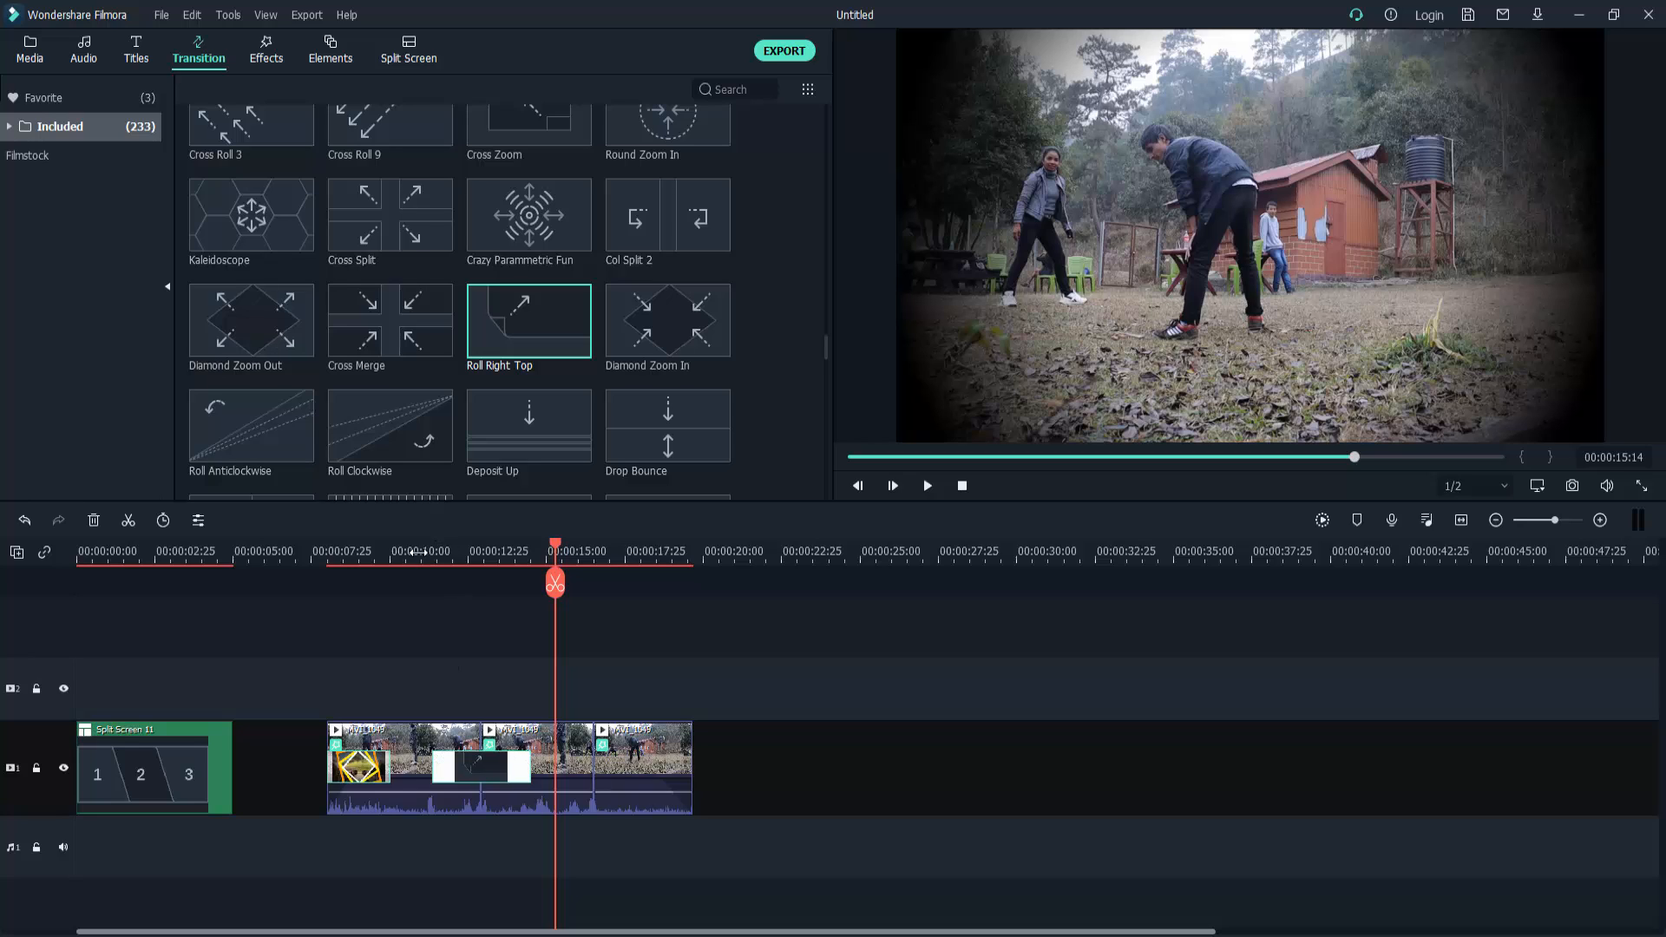
click(422, 552)
click(928, 485)
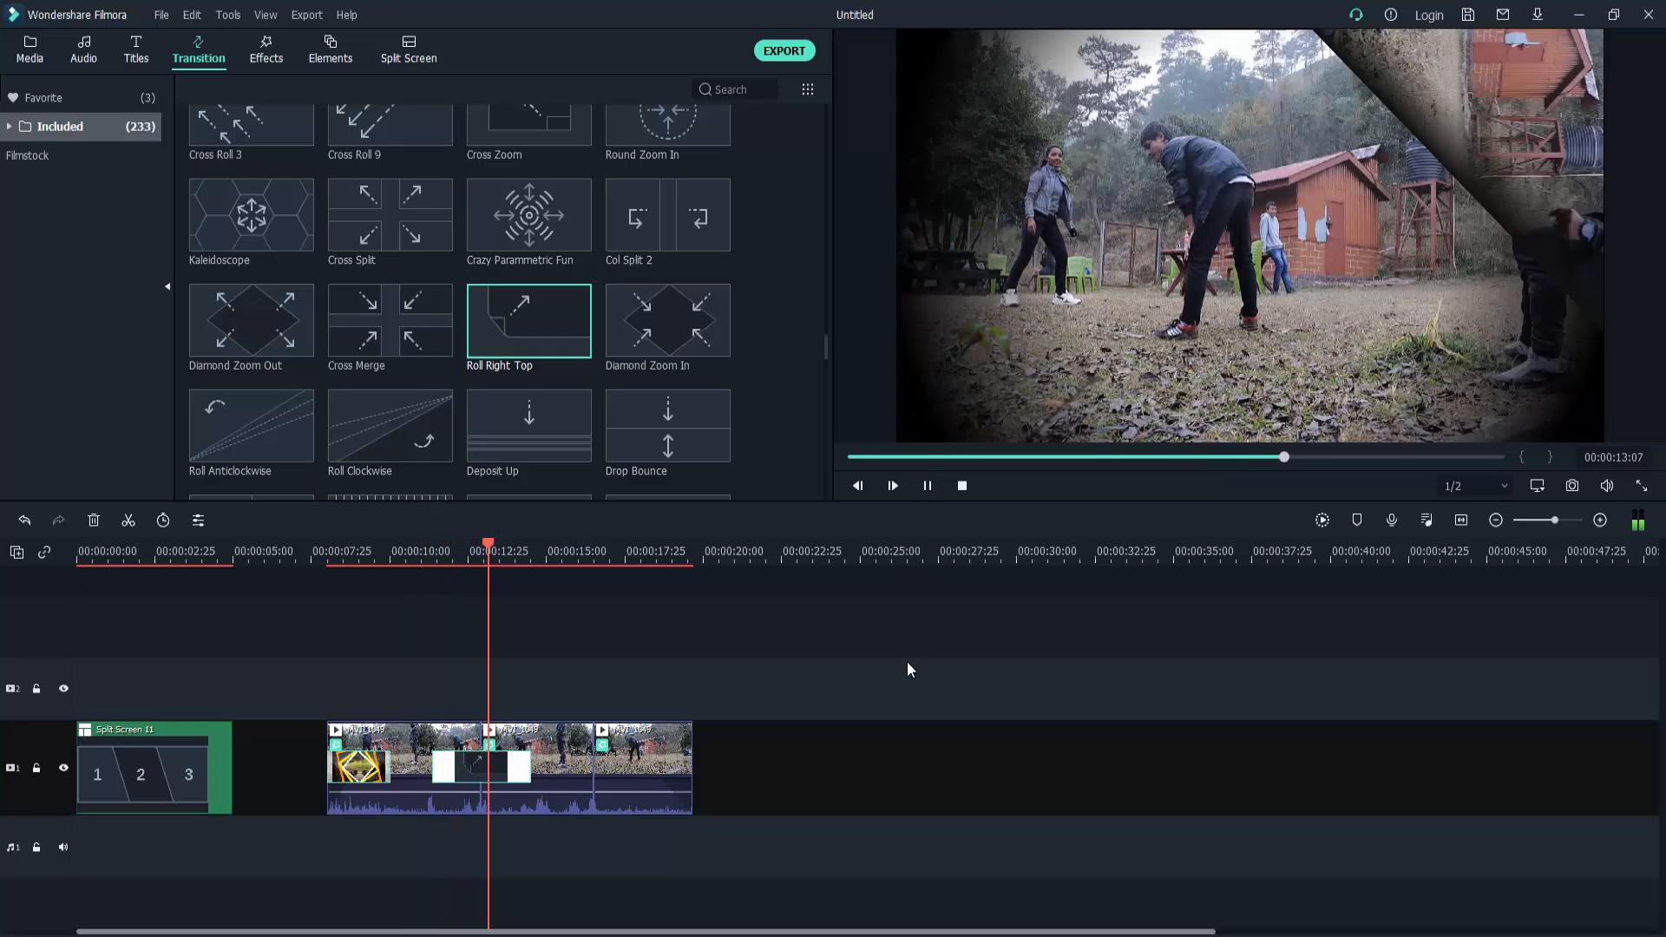
click(926, 486)
Preview the Crazy Parammetric Fun, Diamond Zoom In, Fisheye Roll 7 and Colour Distance transitions
click(548, 201)
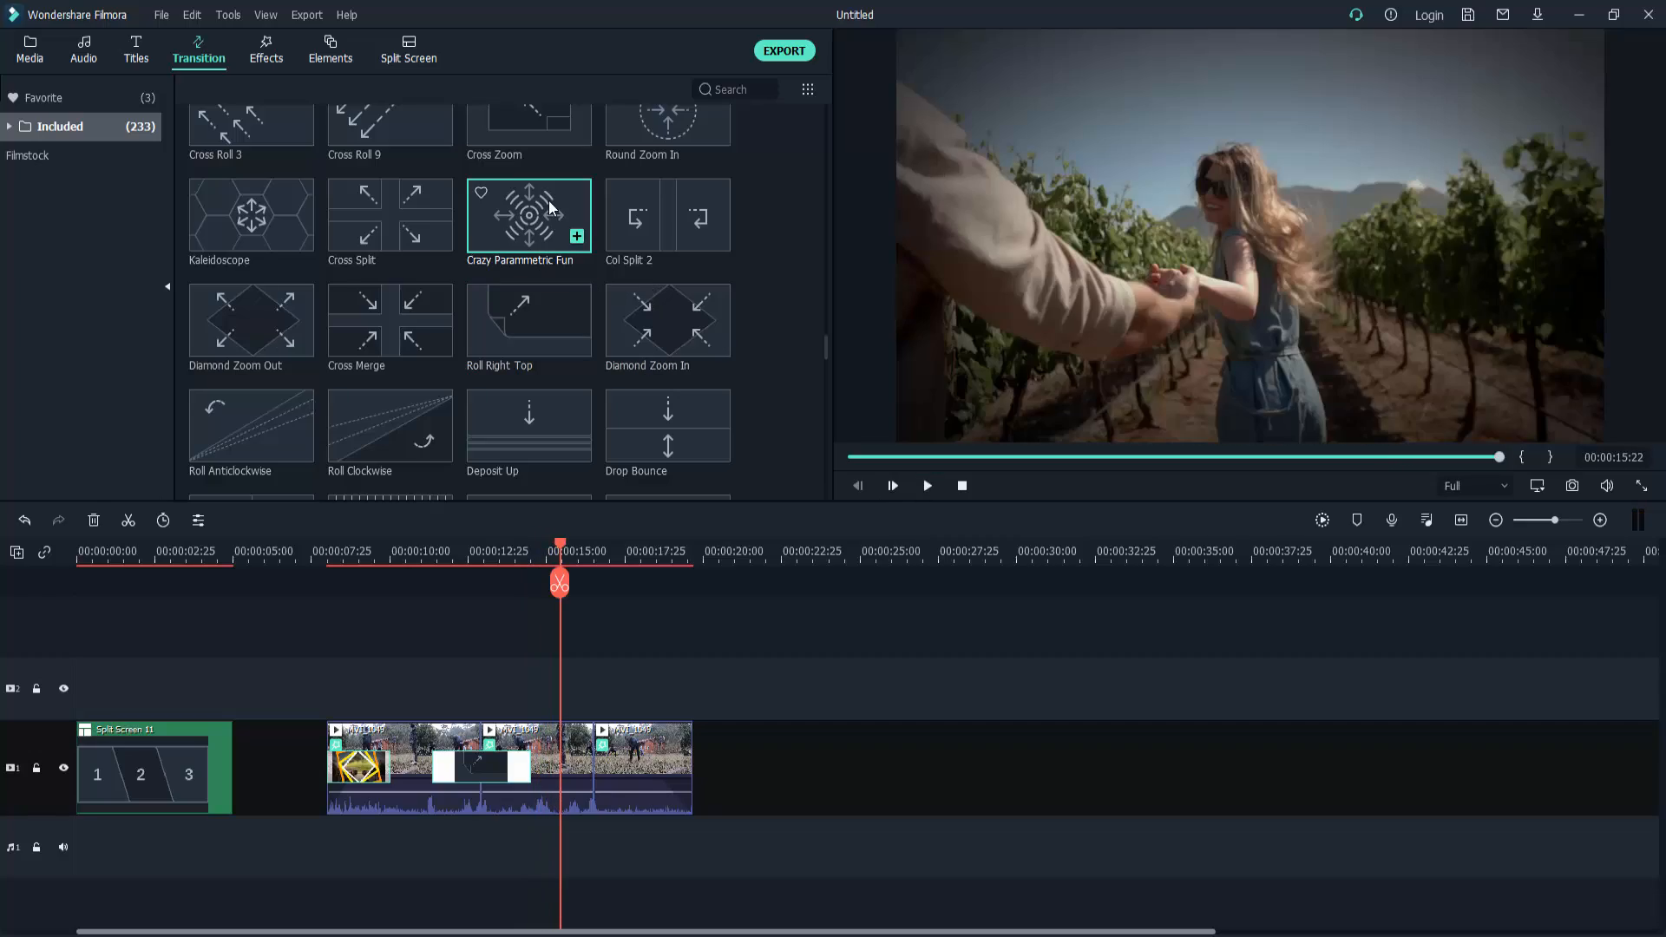
click(649, 314)
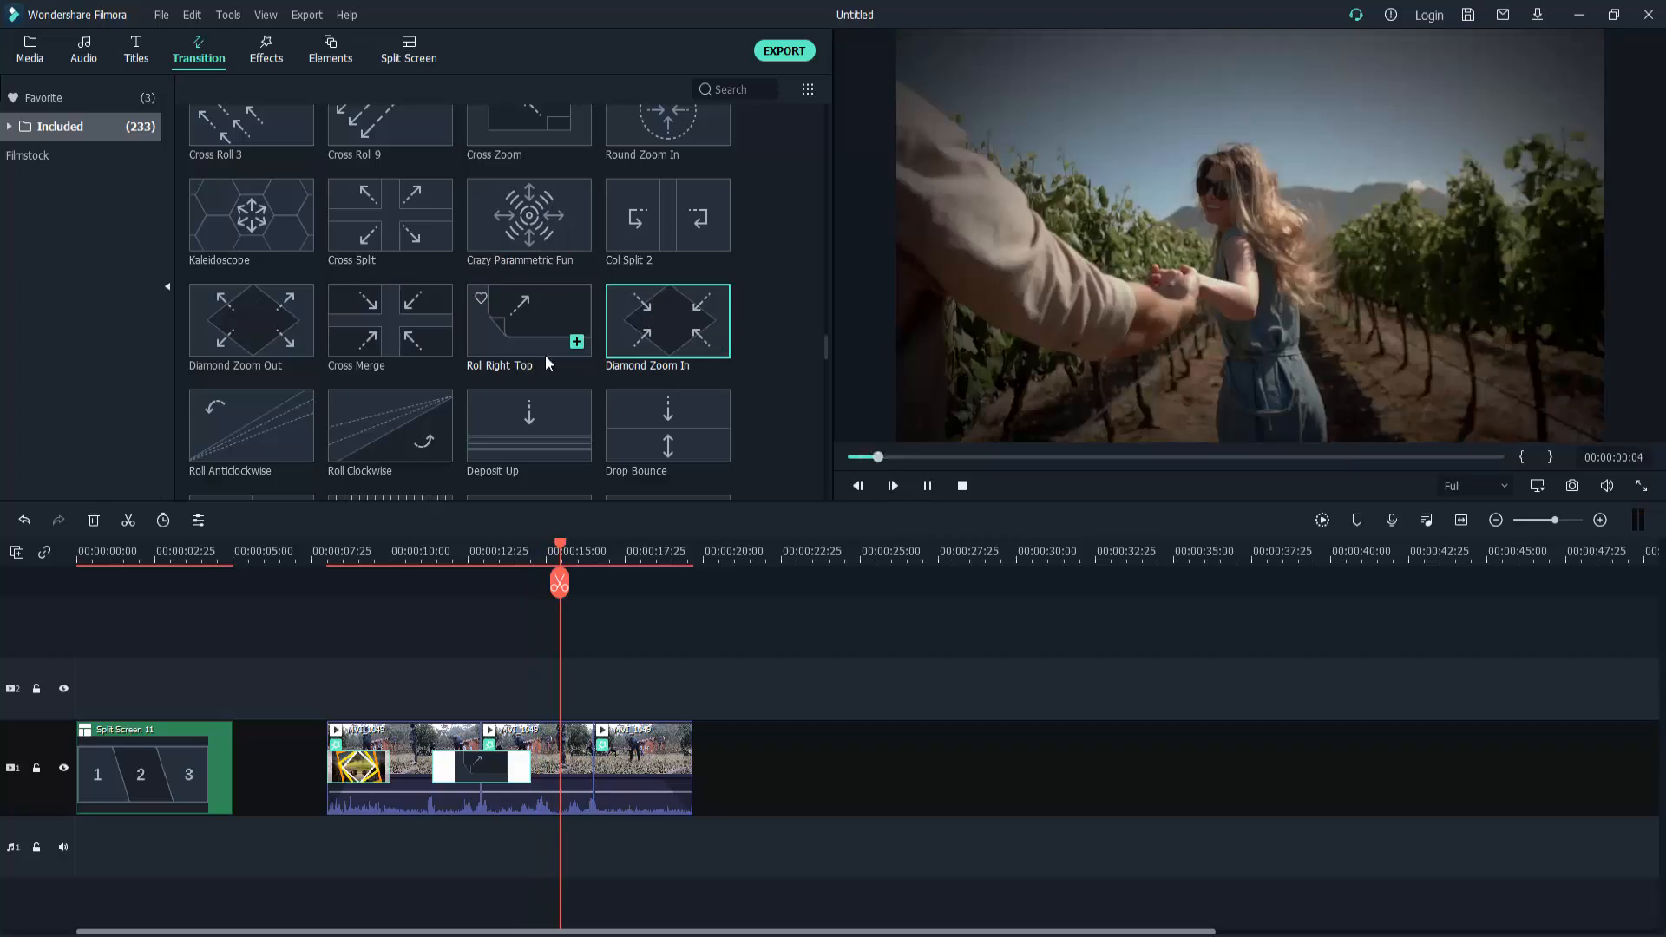
scroll(623, 303, up, 5)
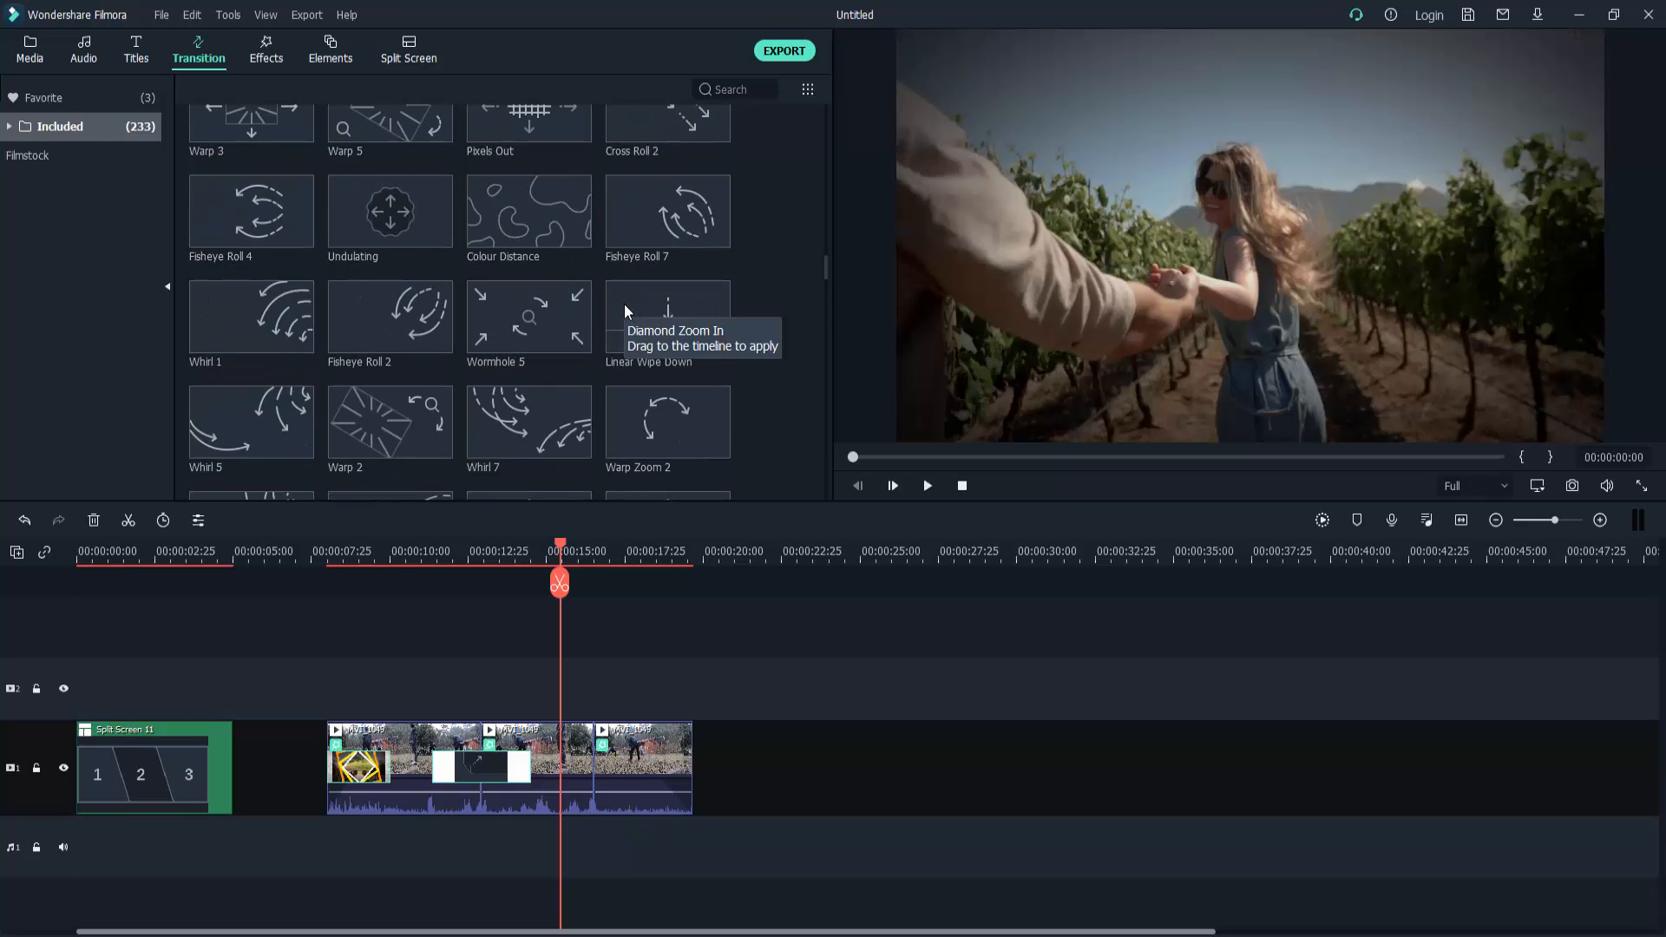
click(653, 195)
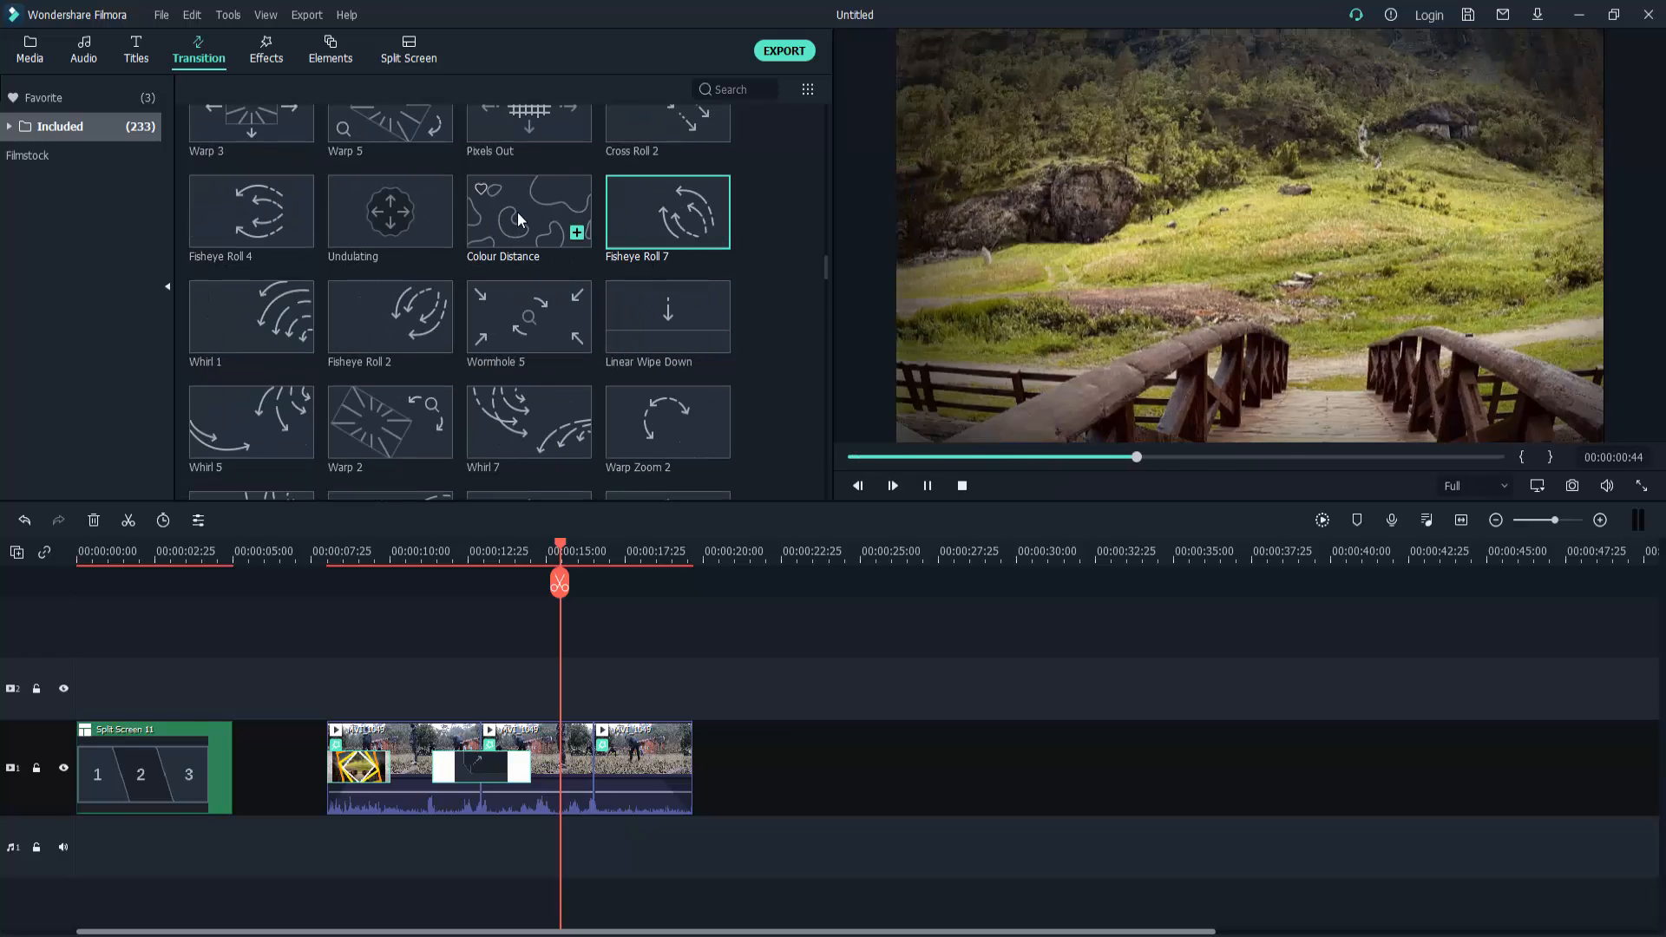
click(517, 212)
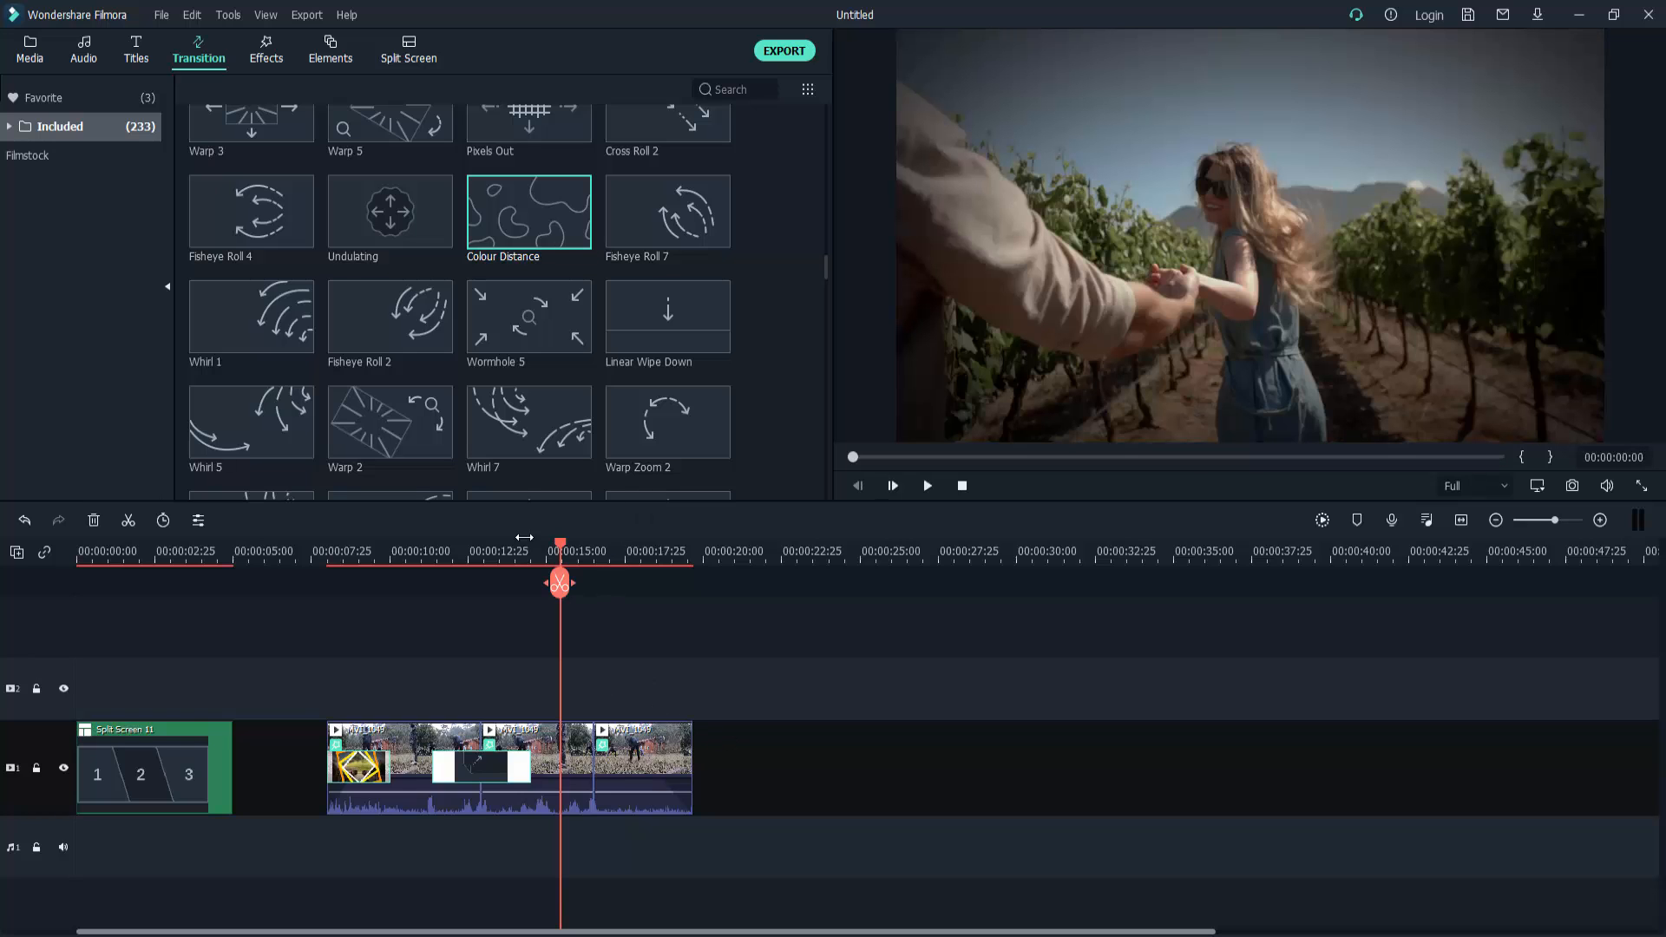
Shorten the end of the Roll Right Top transition between the first and second MVI_1049 pieces
click(331, 50)
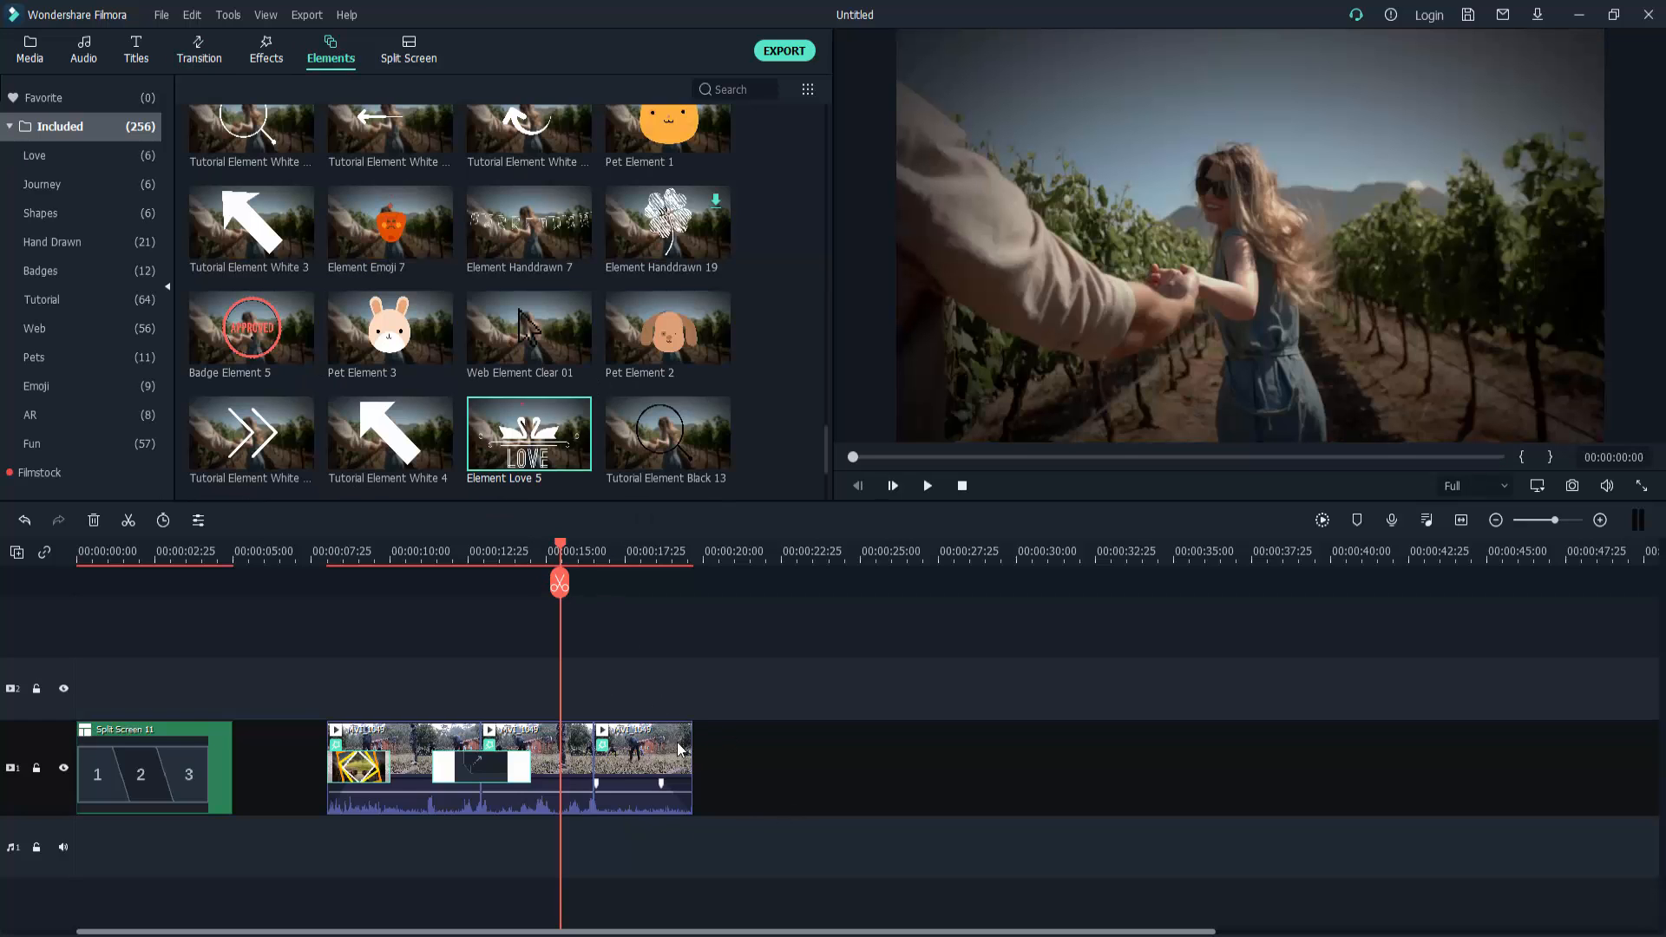
drag(561, 551, 474, 579)
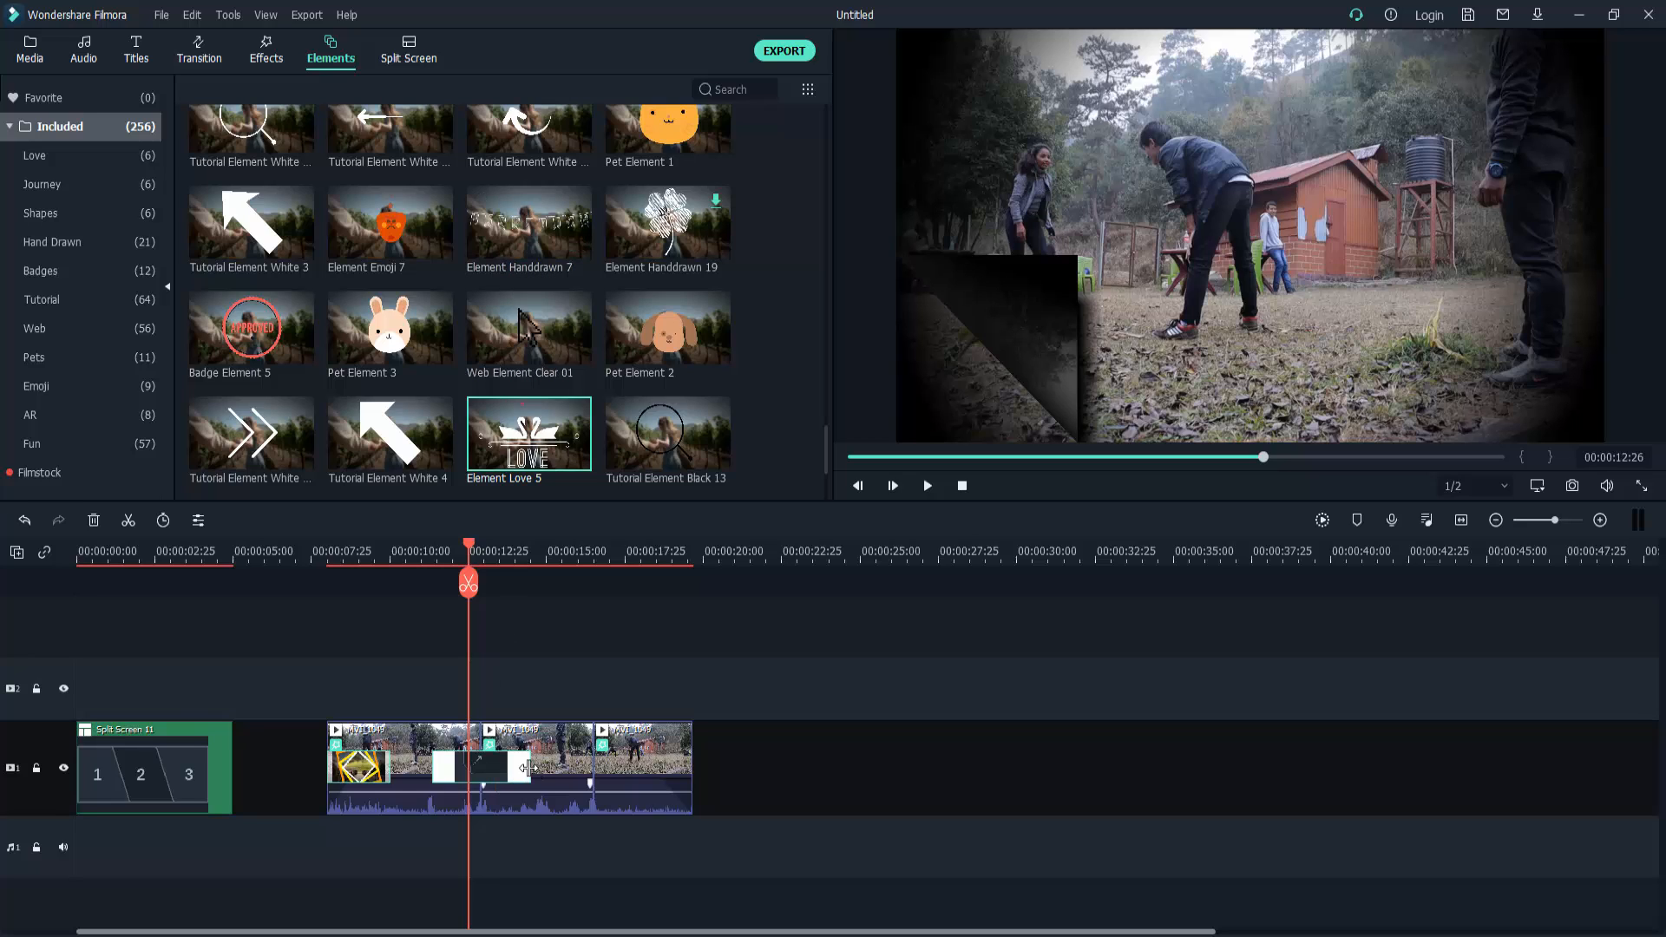
drag(529, 768, 497, 768)
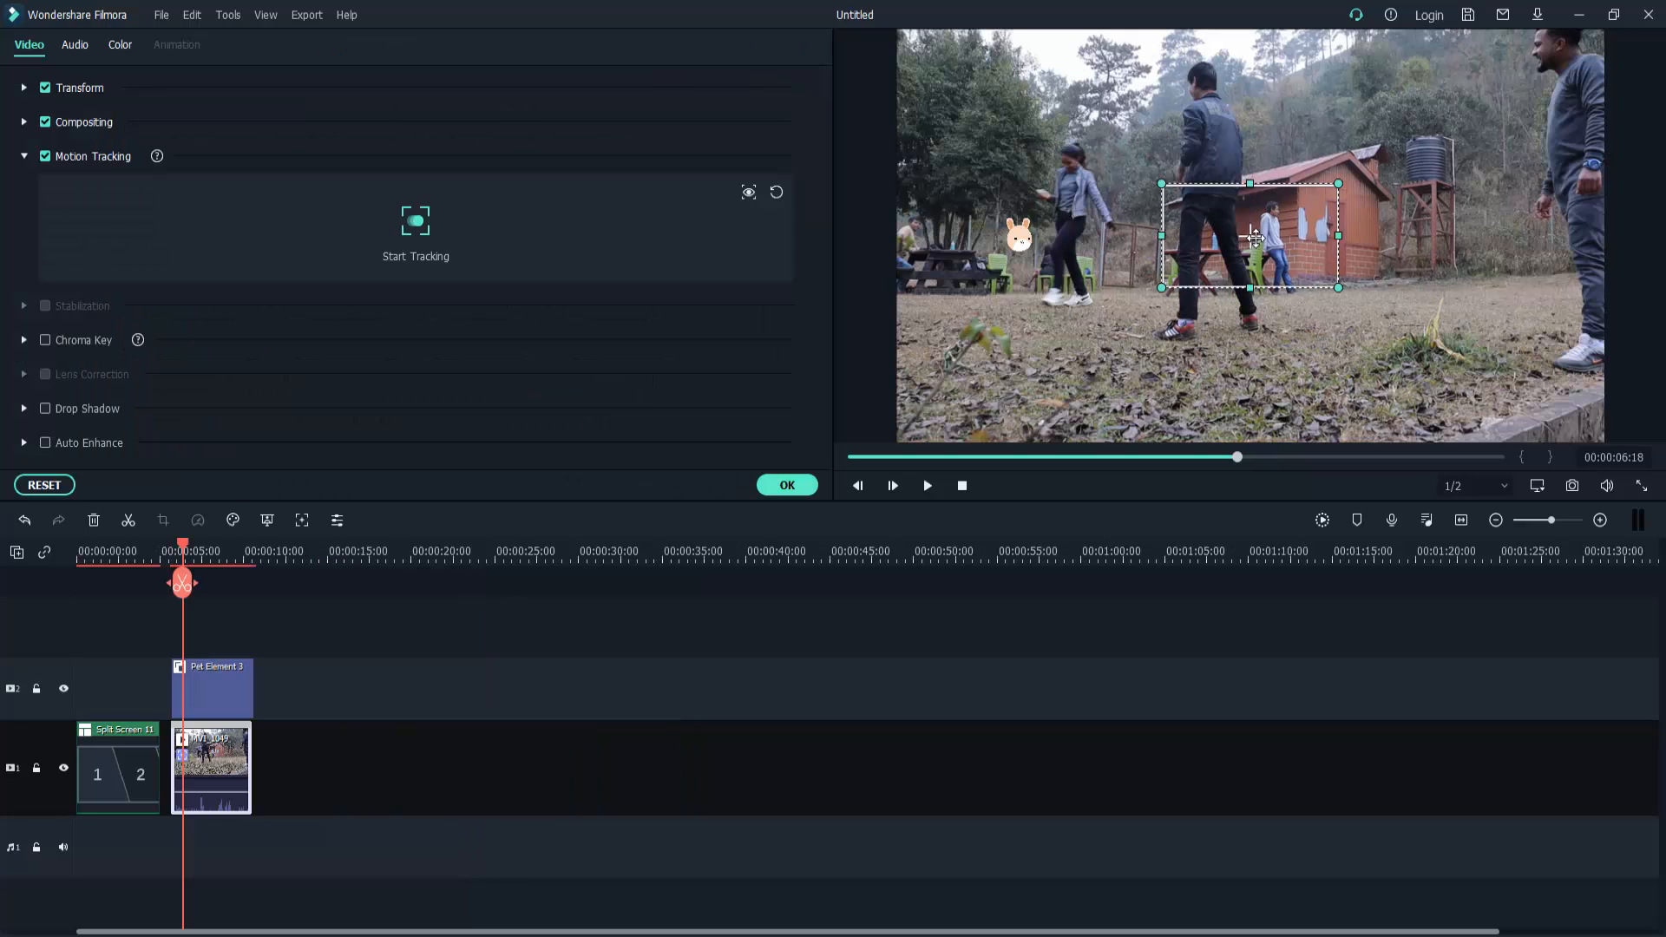
Fit the motion tracking box around the head of the woman in the grey jacket and track it through MVI_1049
drag(1338, 287, 1074, 166)
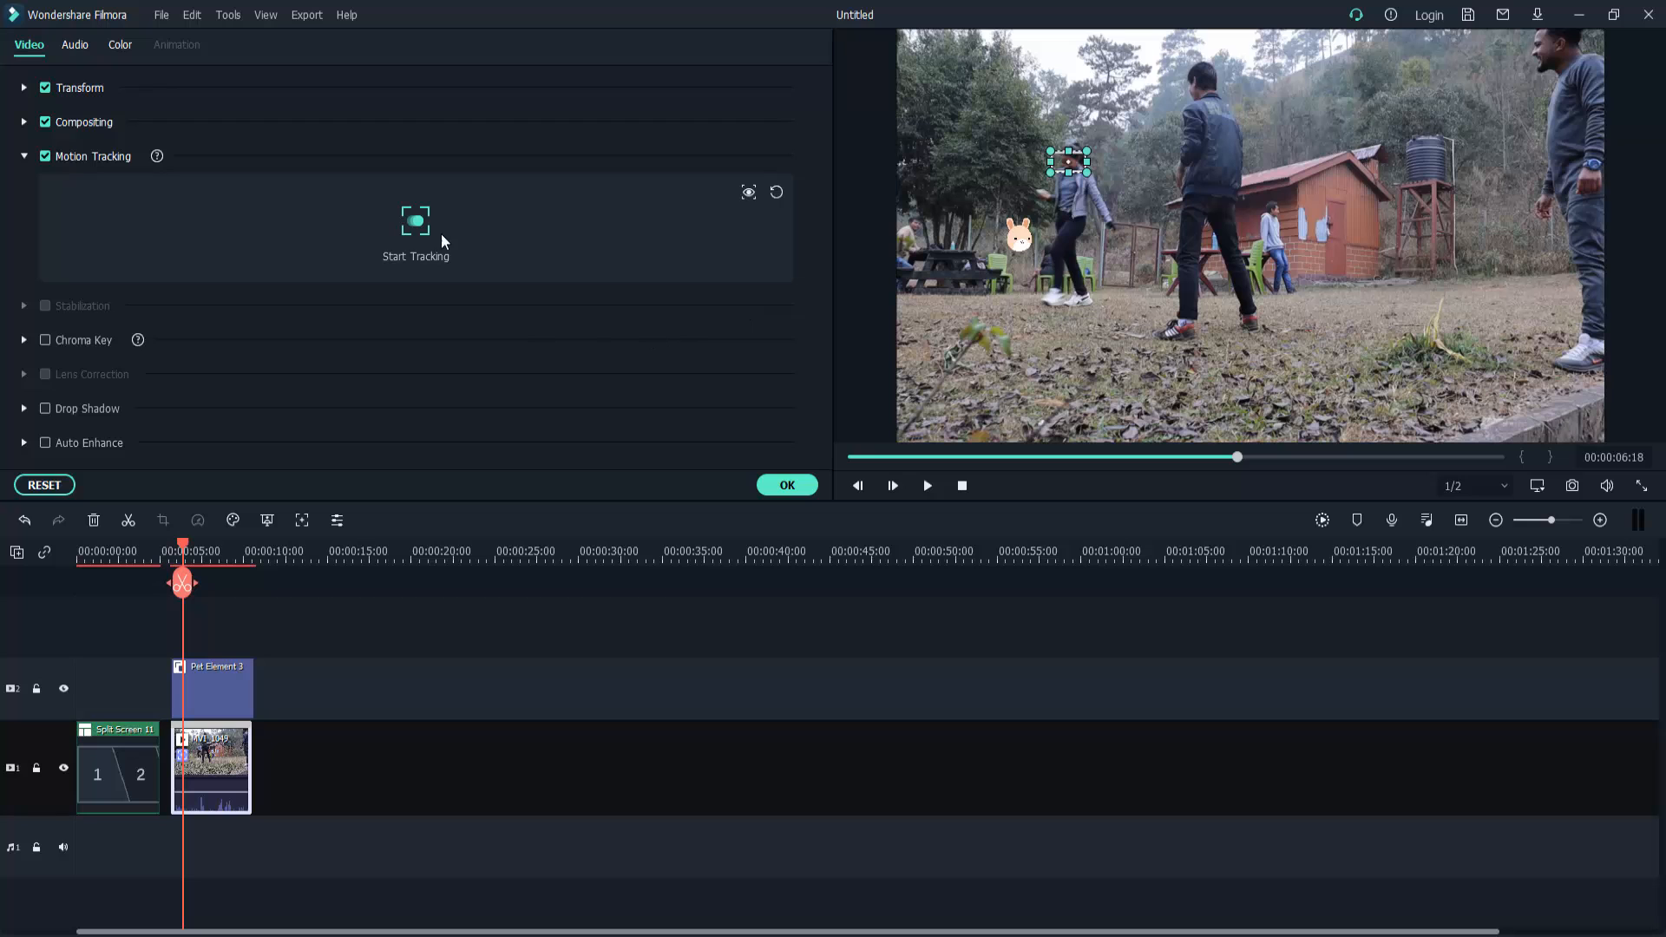
click(413, 222)
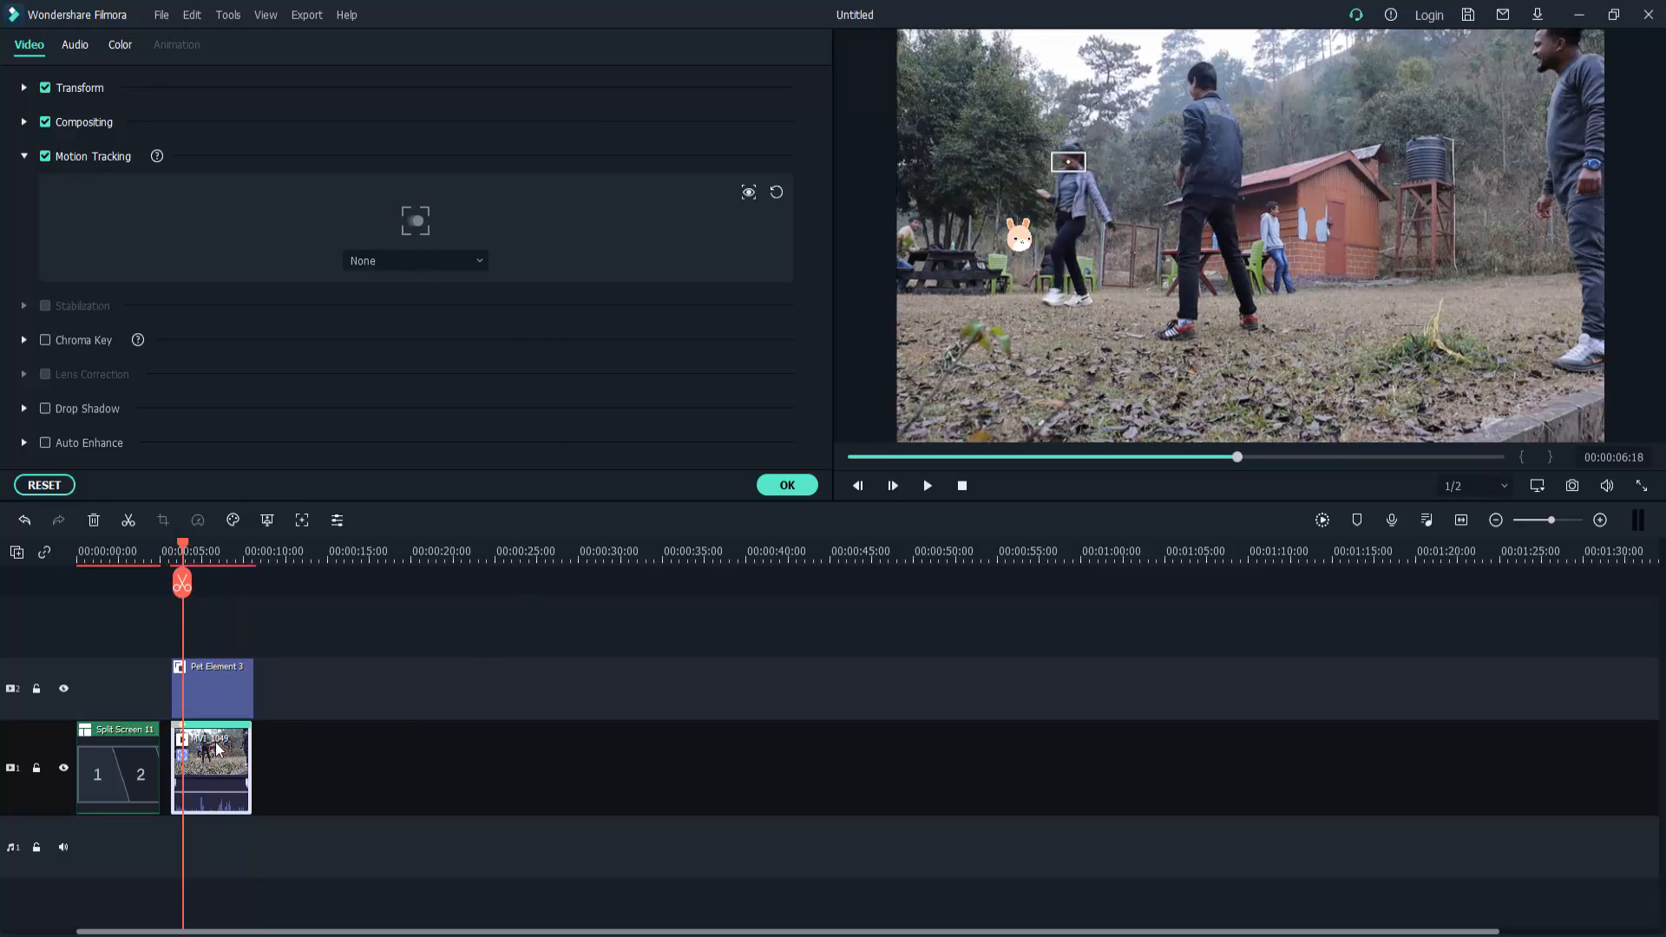
Place Pet Element 3 over the woman's head and attach it to the motion tracking of MVI_1049
click(1021, 243)
drag(1018, 243, 1073, 155)
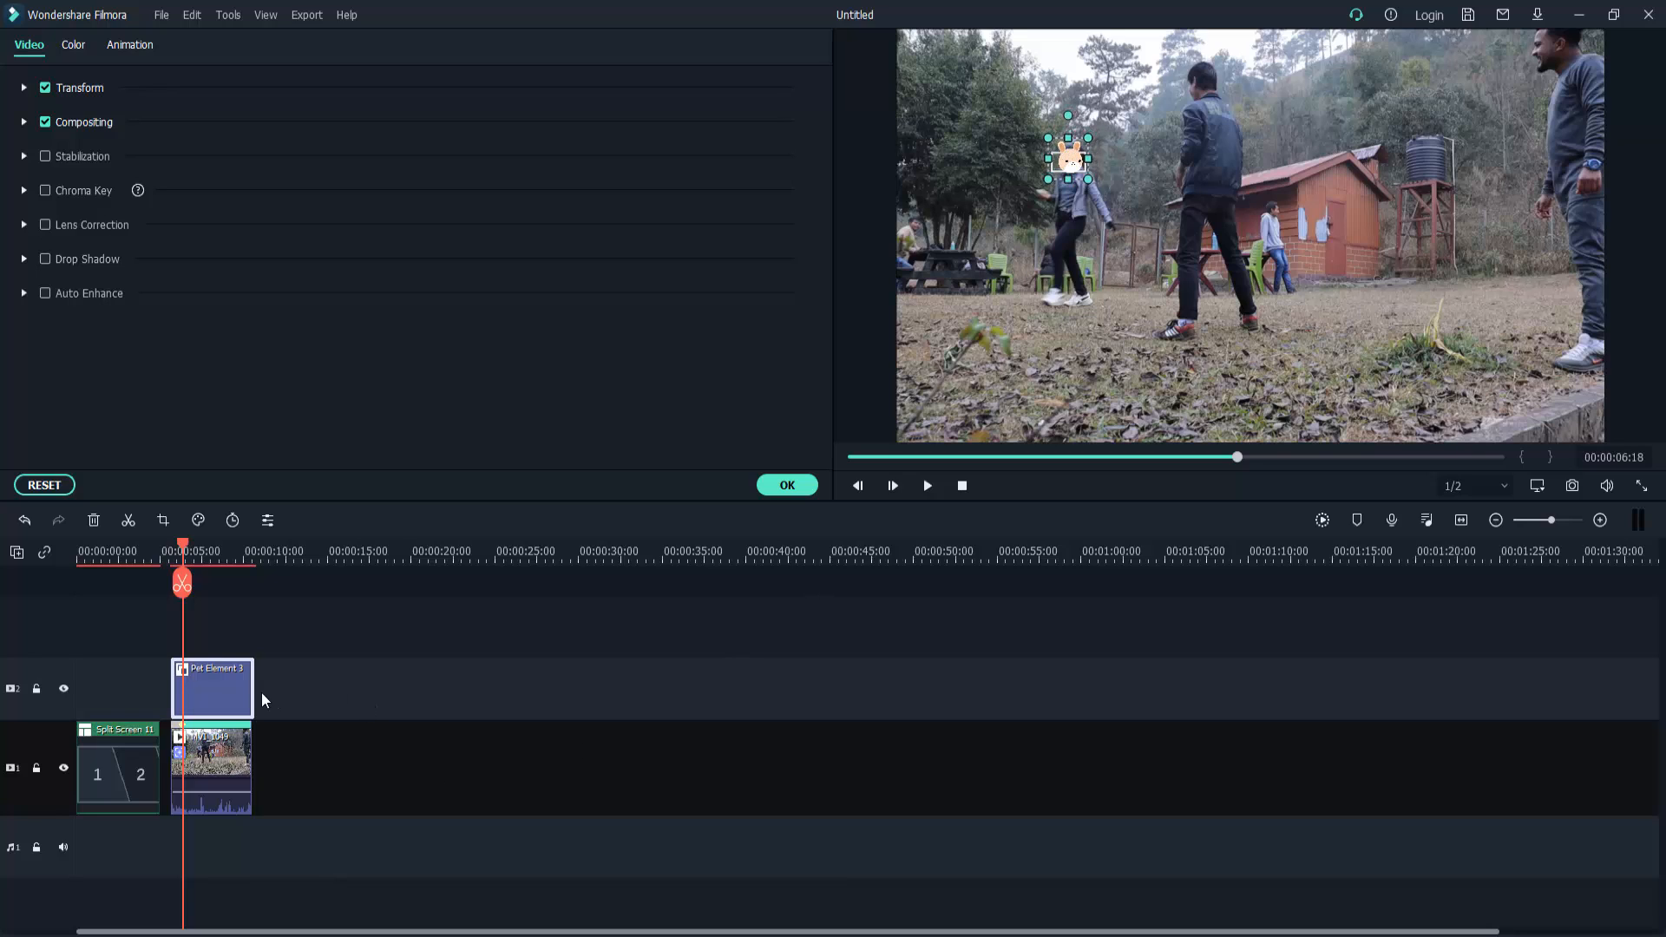
click(208, 764)
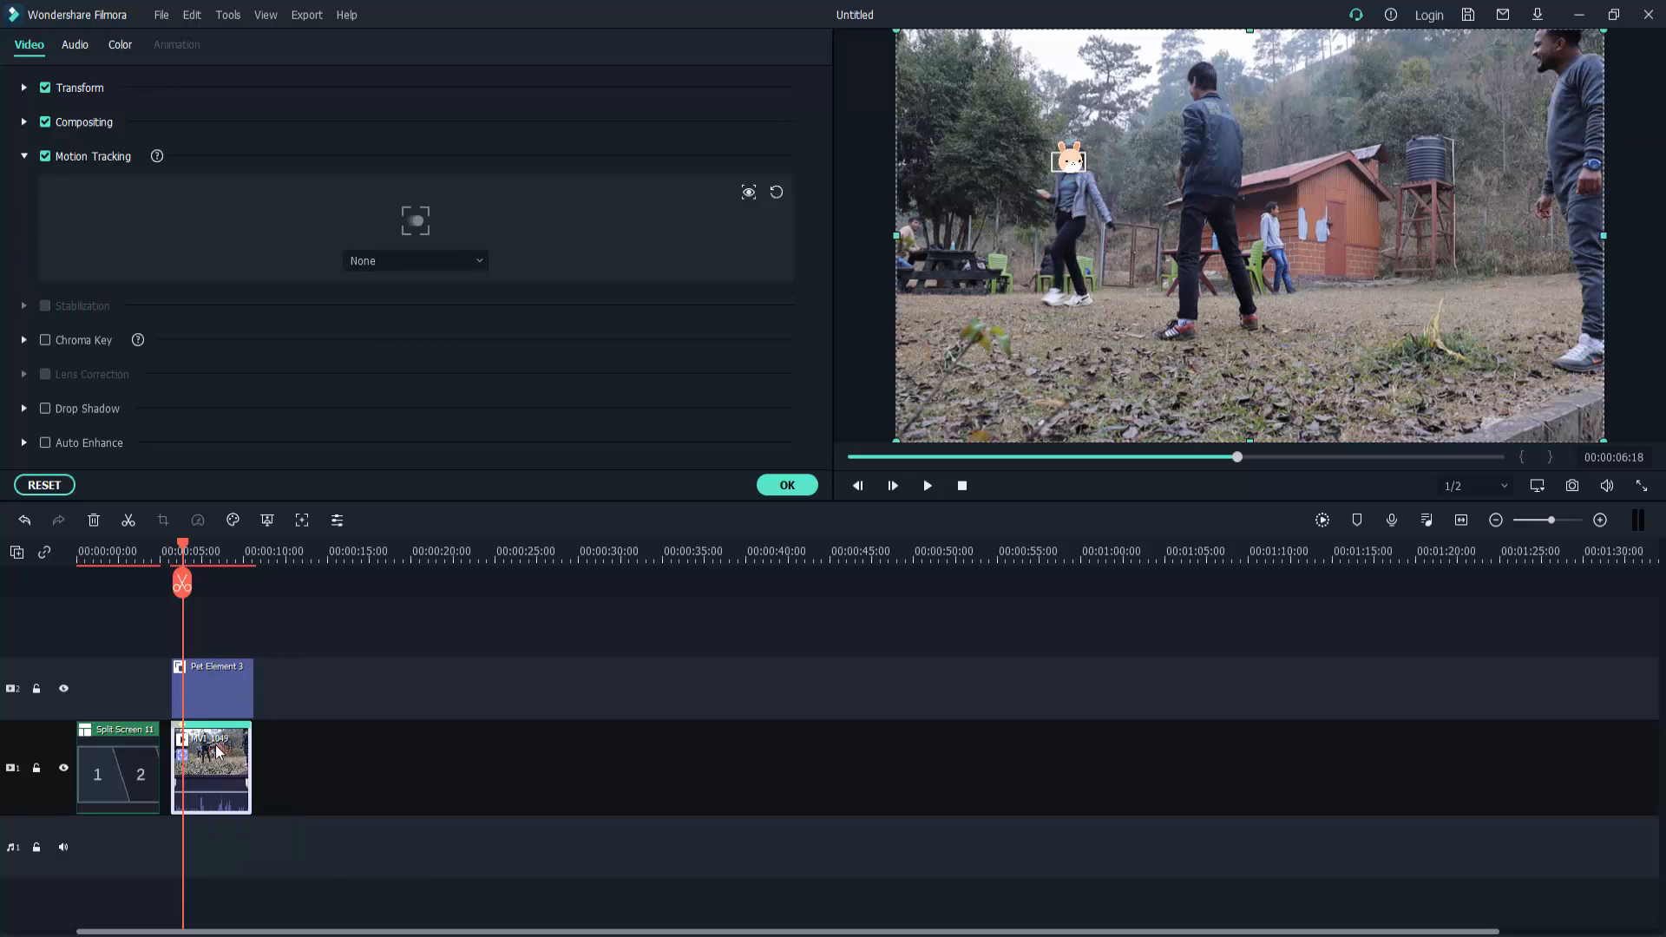
click(467, 260)
click(416, 324)
click(795, 487)
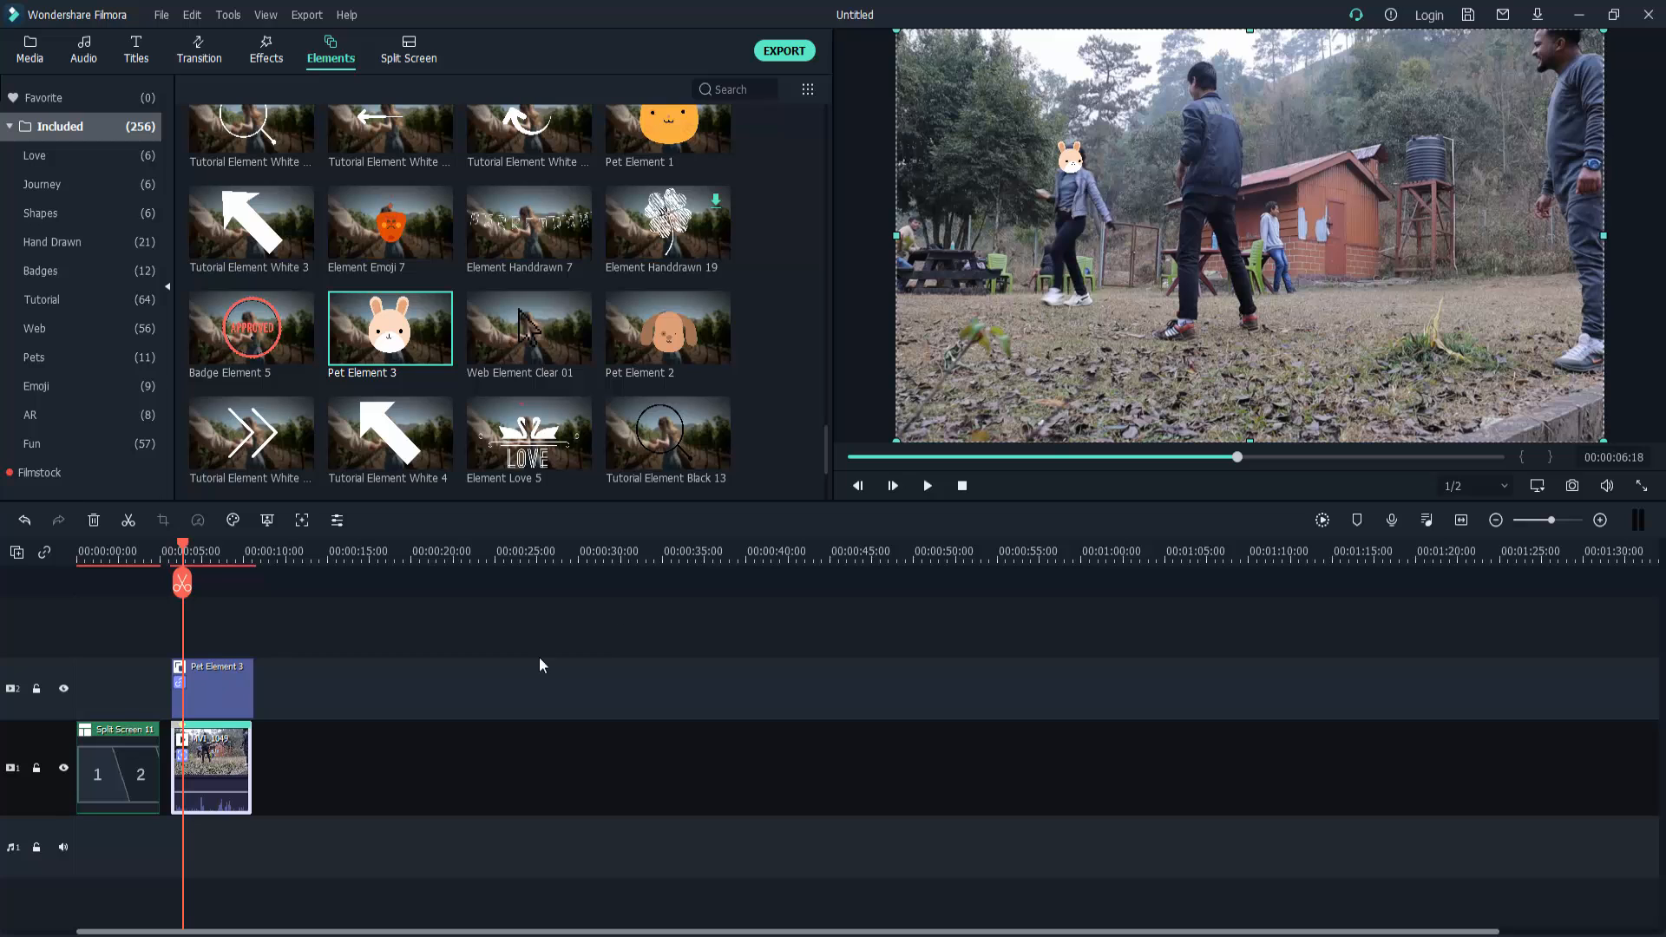
Play back MVI_1049 from its start to check how Pet Element 3 follows the tracked head
drag(184, 551, 175, 545)
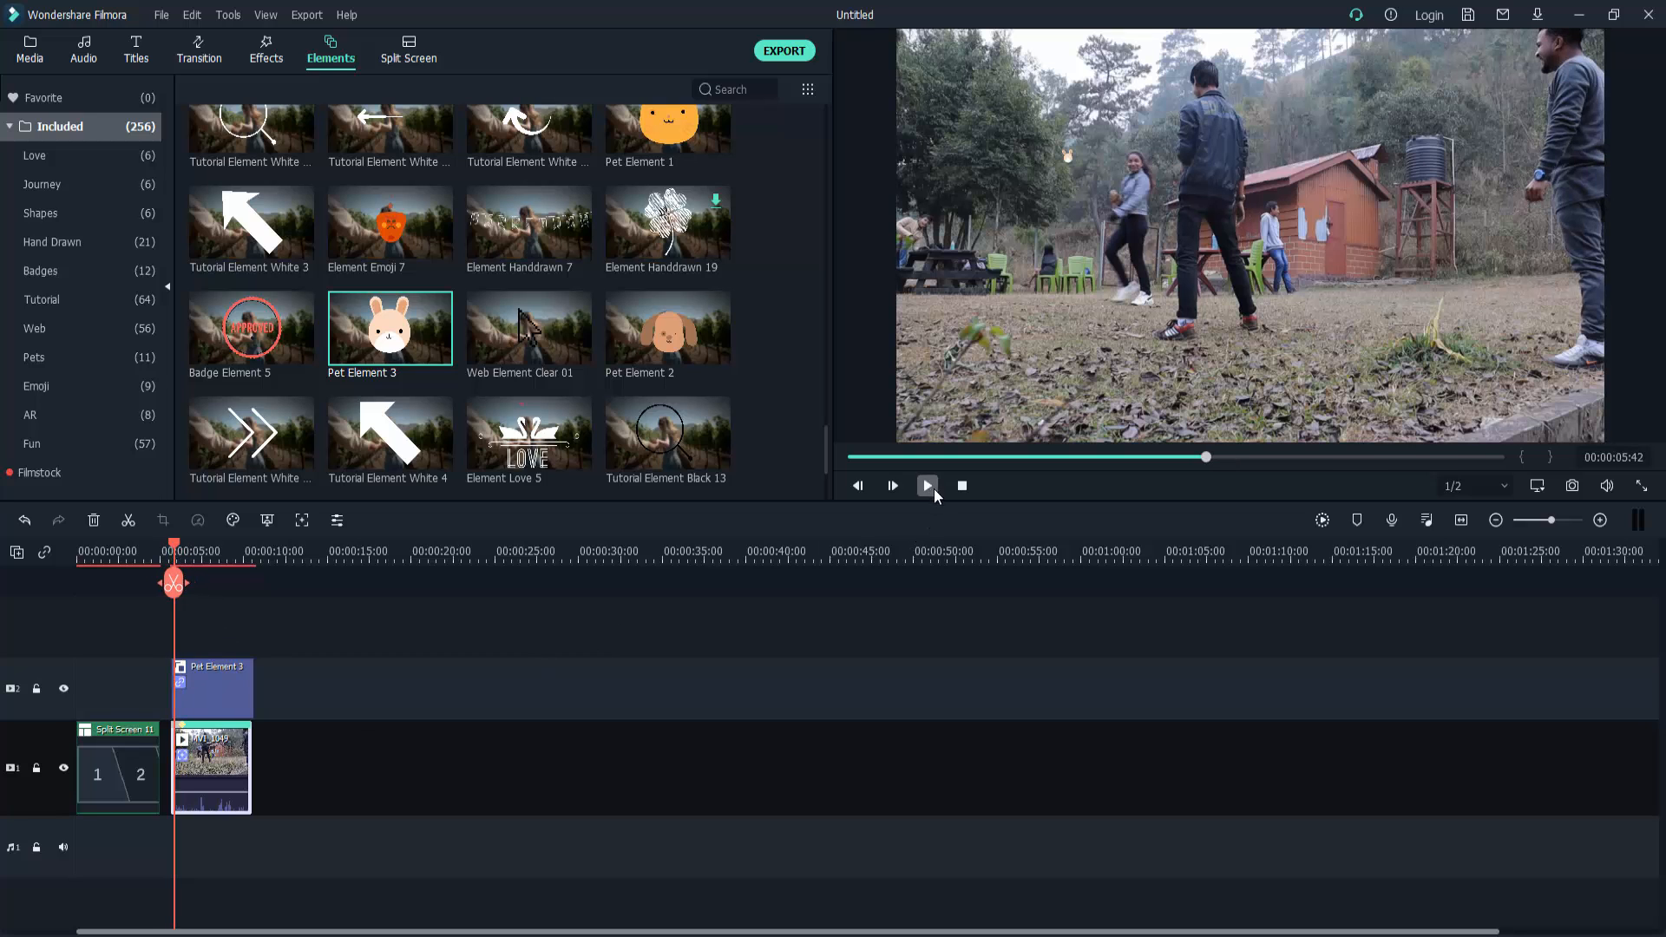
click(929, 485)
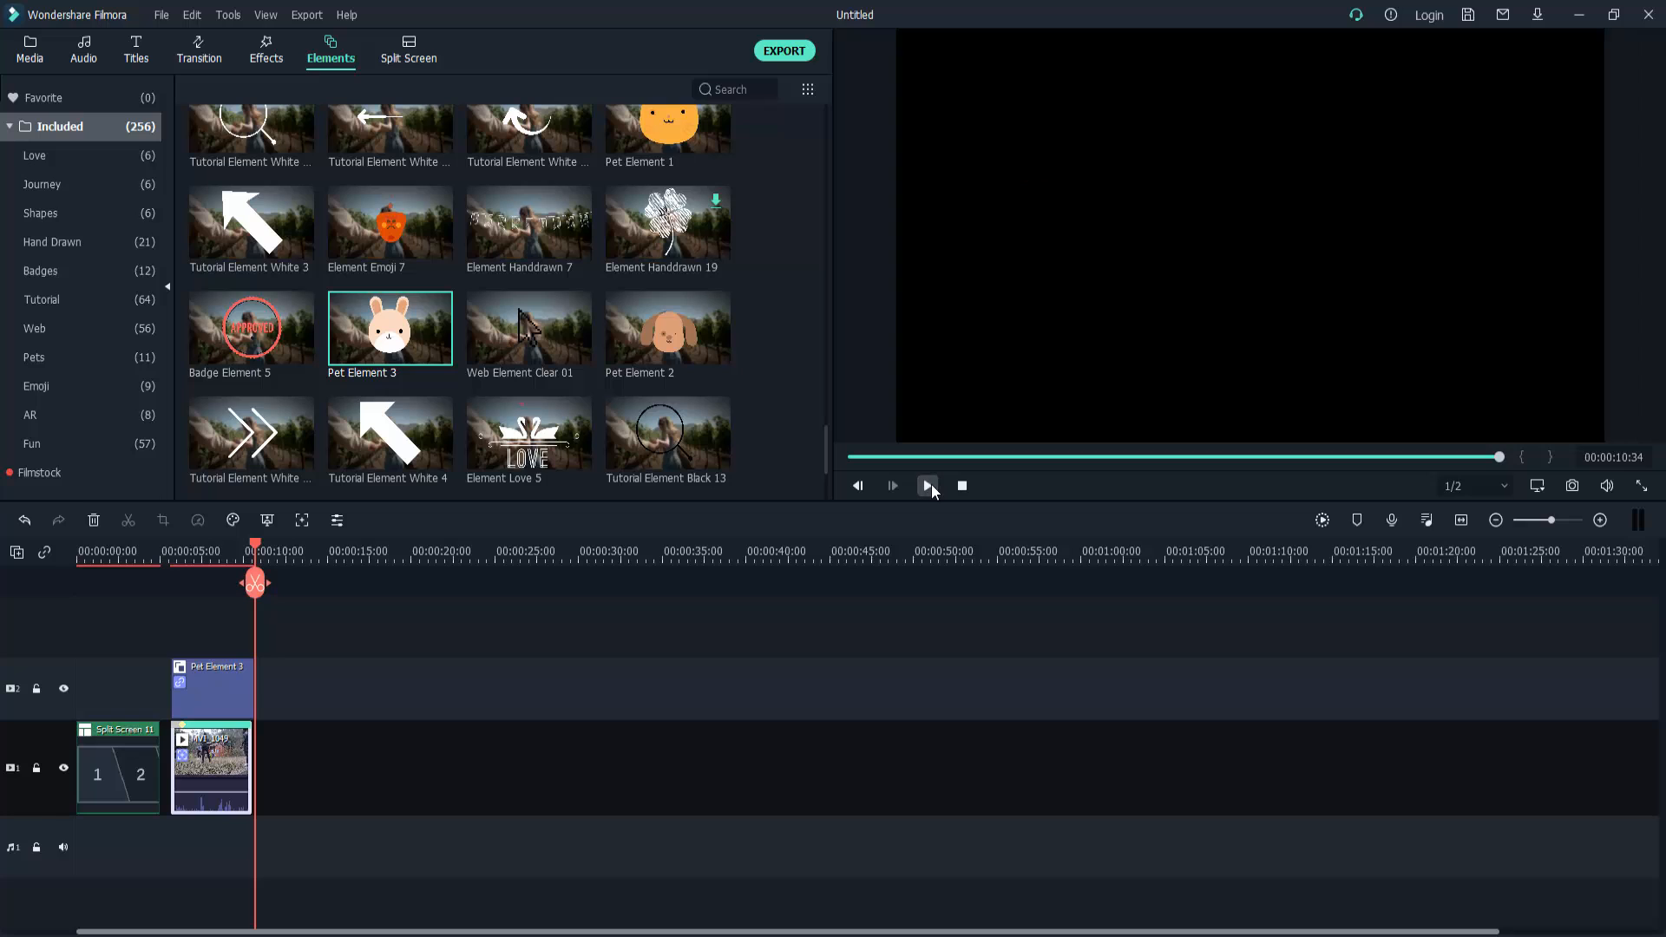
click(930, 484)
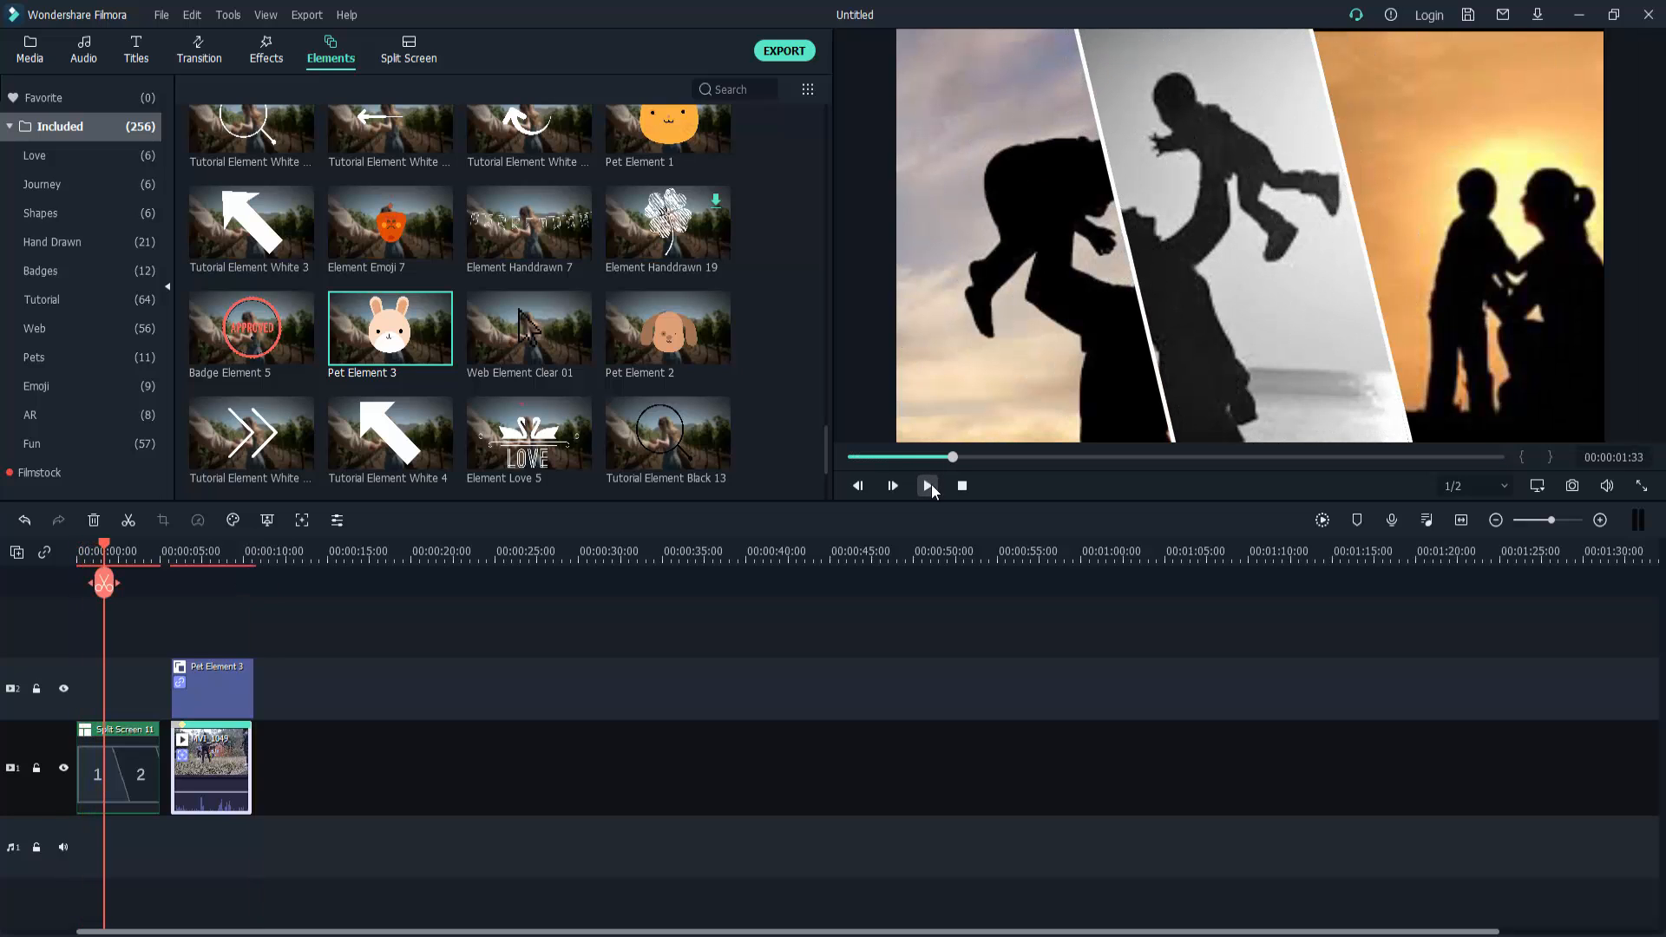
click(929, 486)
Look through the Split Screen, Elements, Effects, Transition, Titles, Audio and Media libraries
click(407, 57)
click(329, 58)
click(262, 56)
click(195, 61)
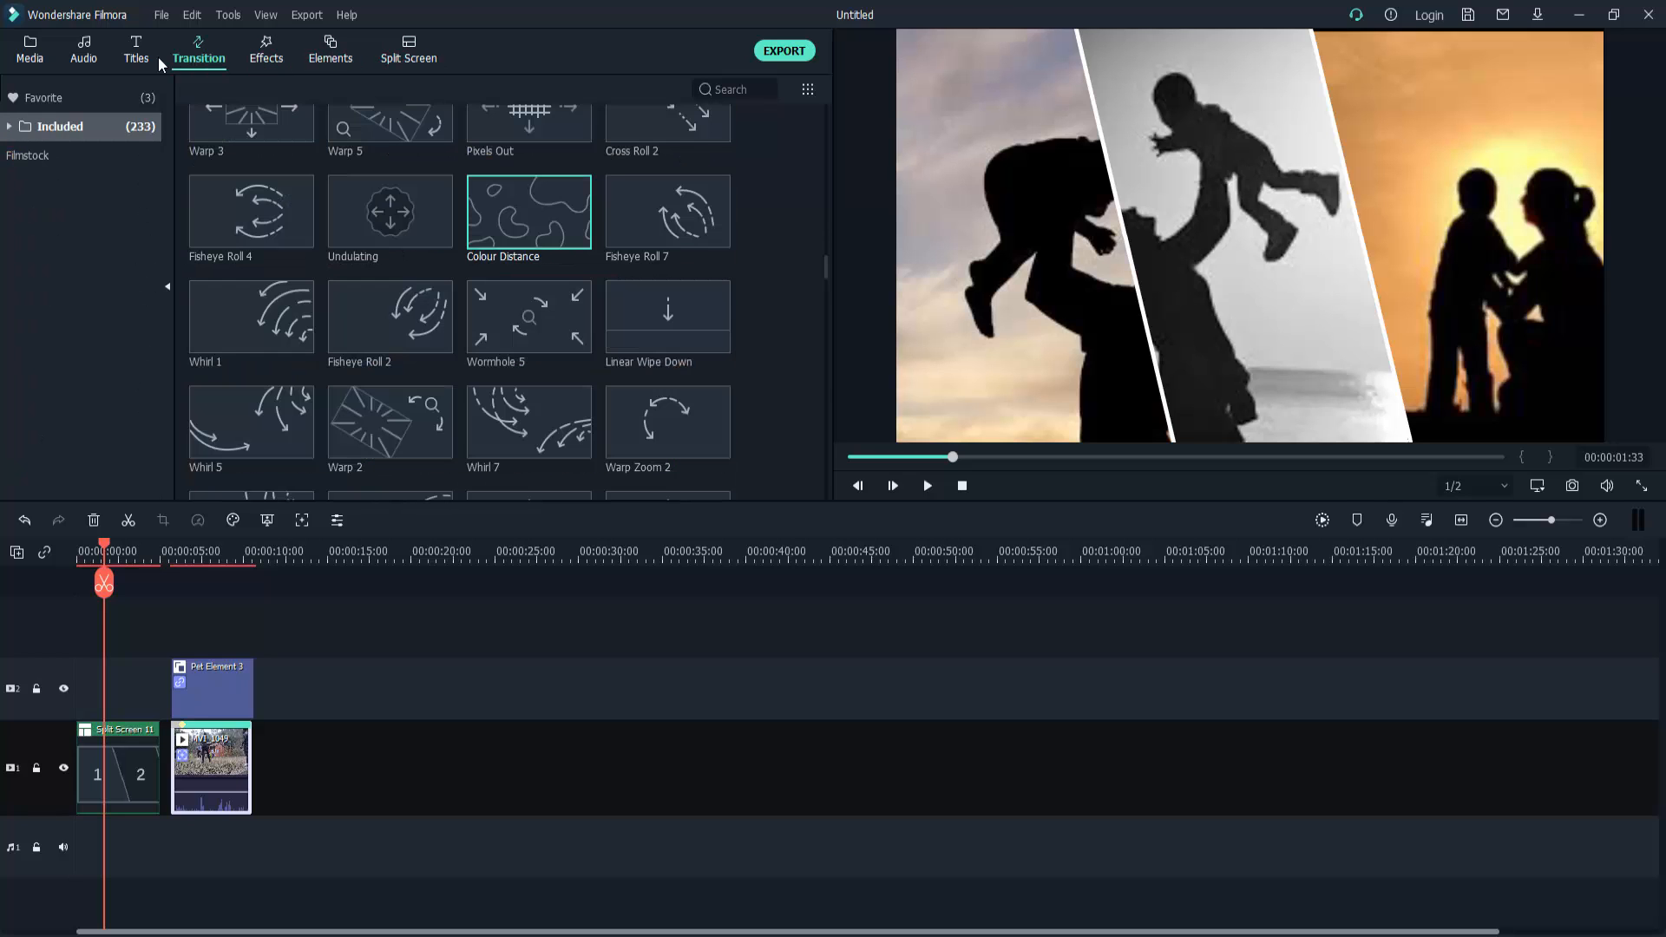
click(133, 61)
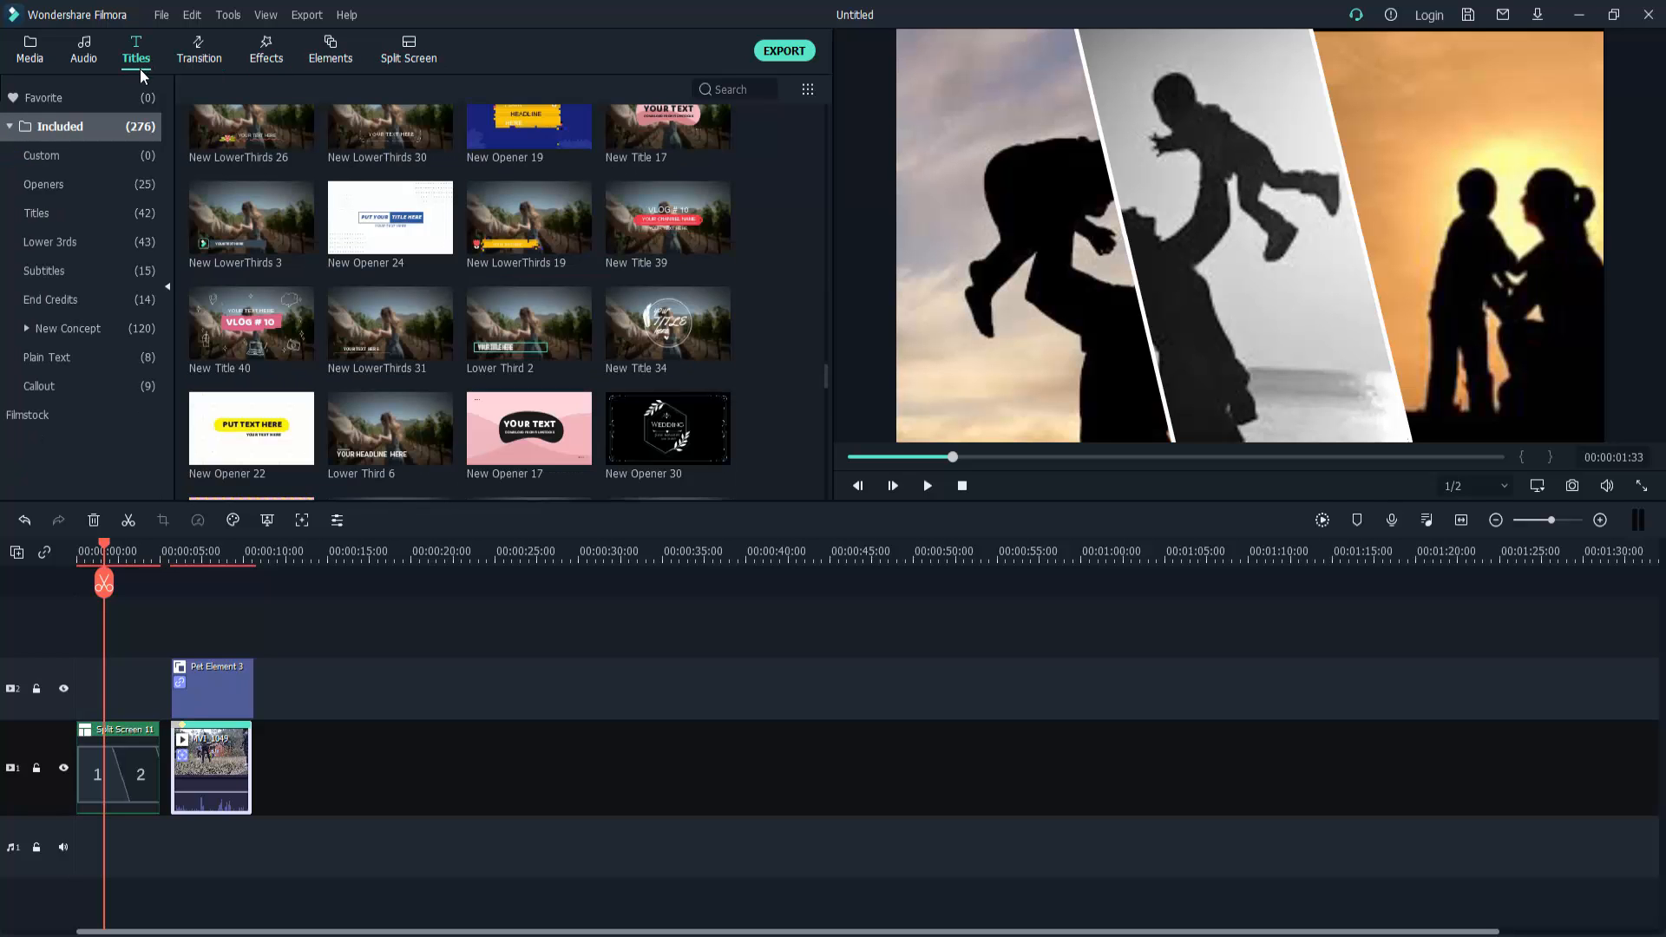
click(90, 57)
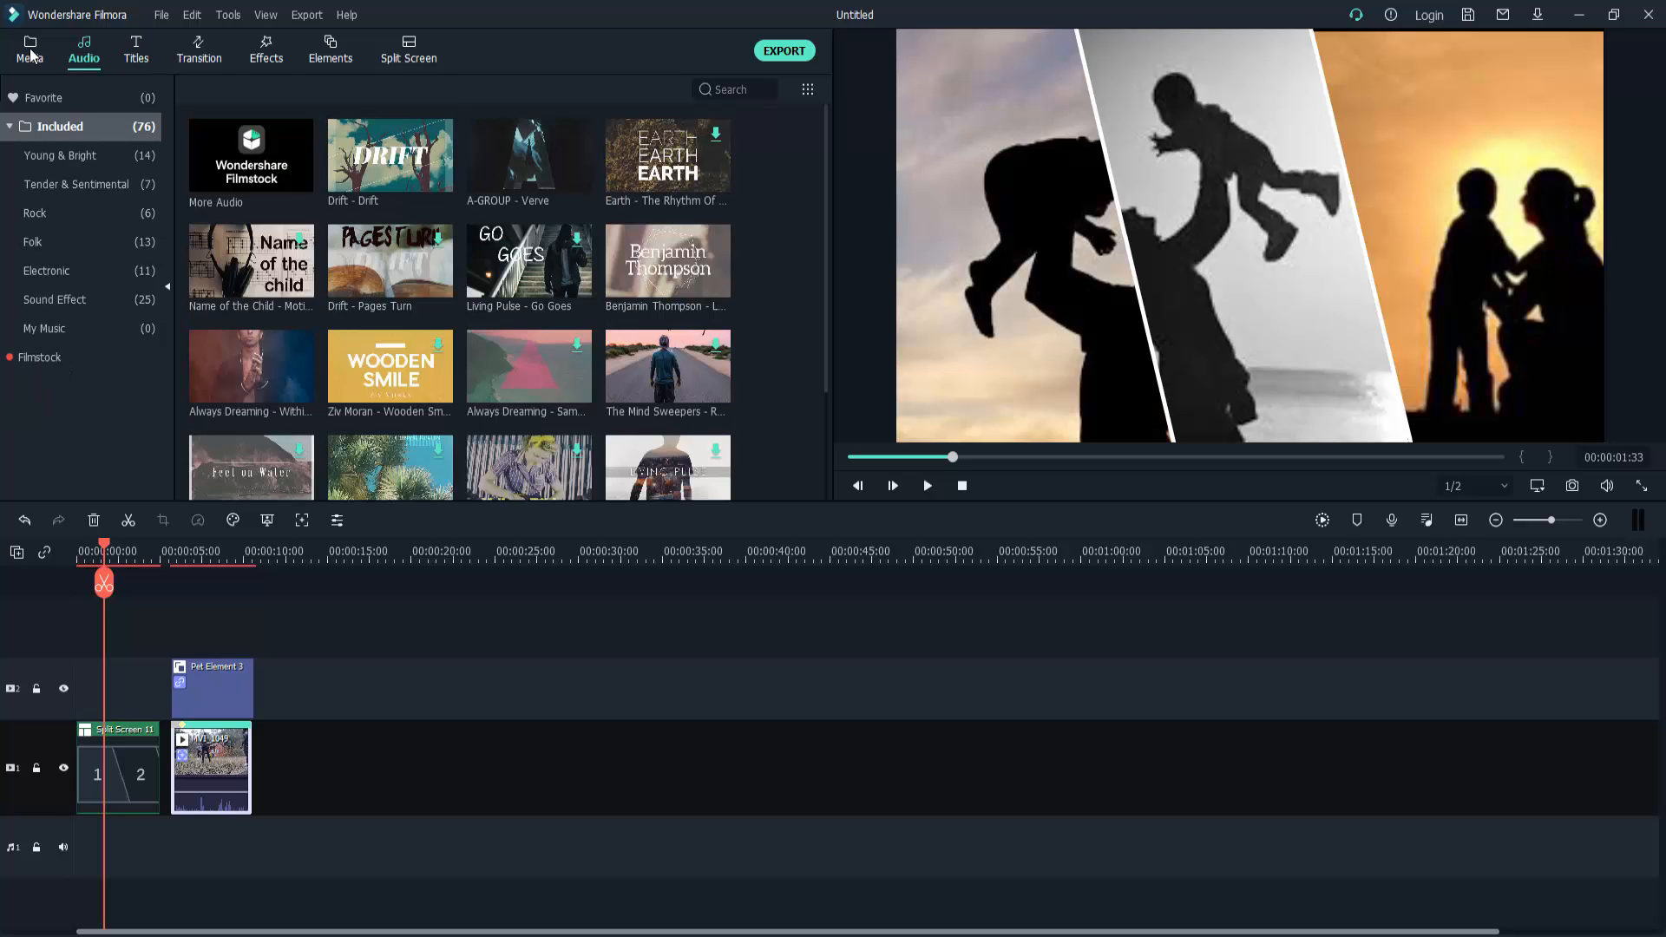
click(29, 52)
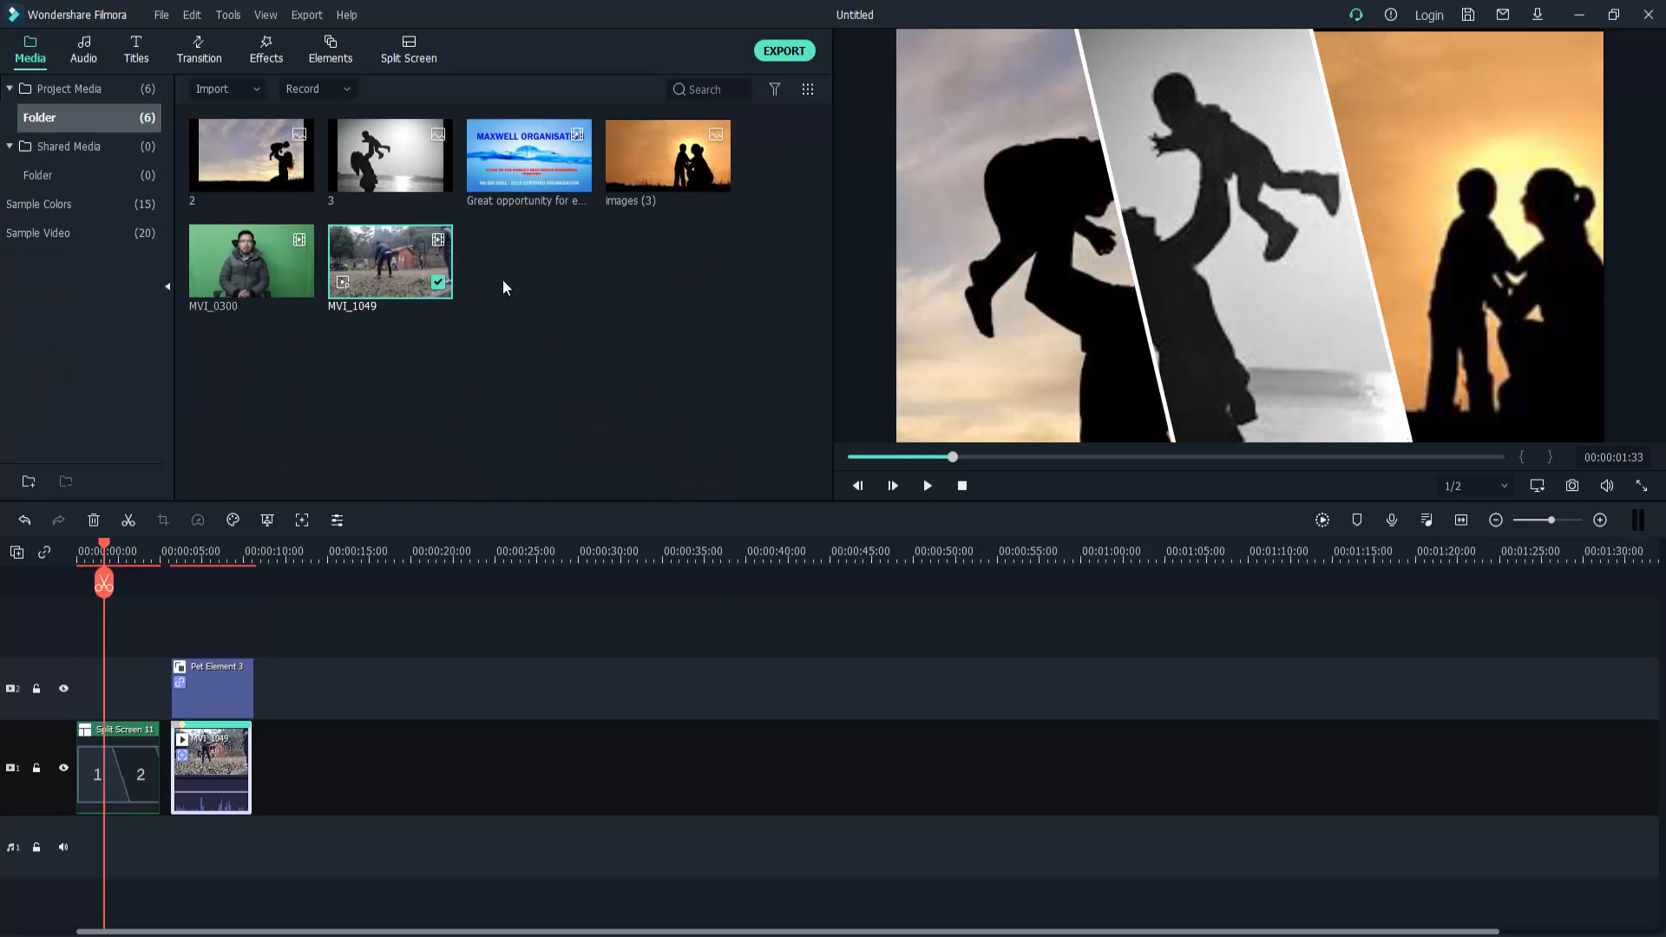
click(436, 748)
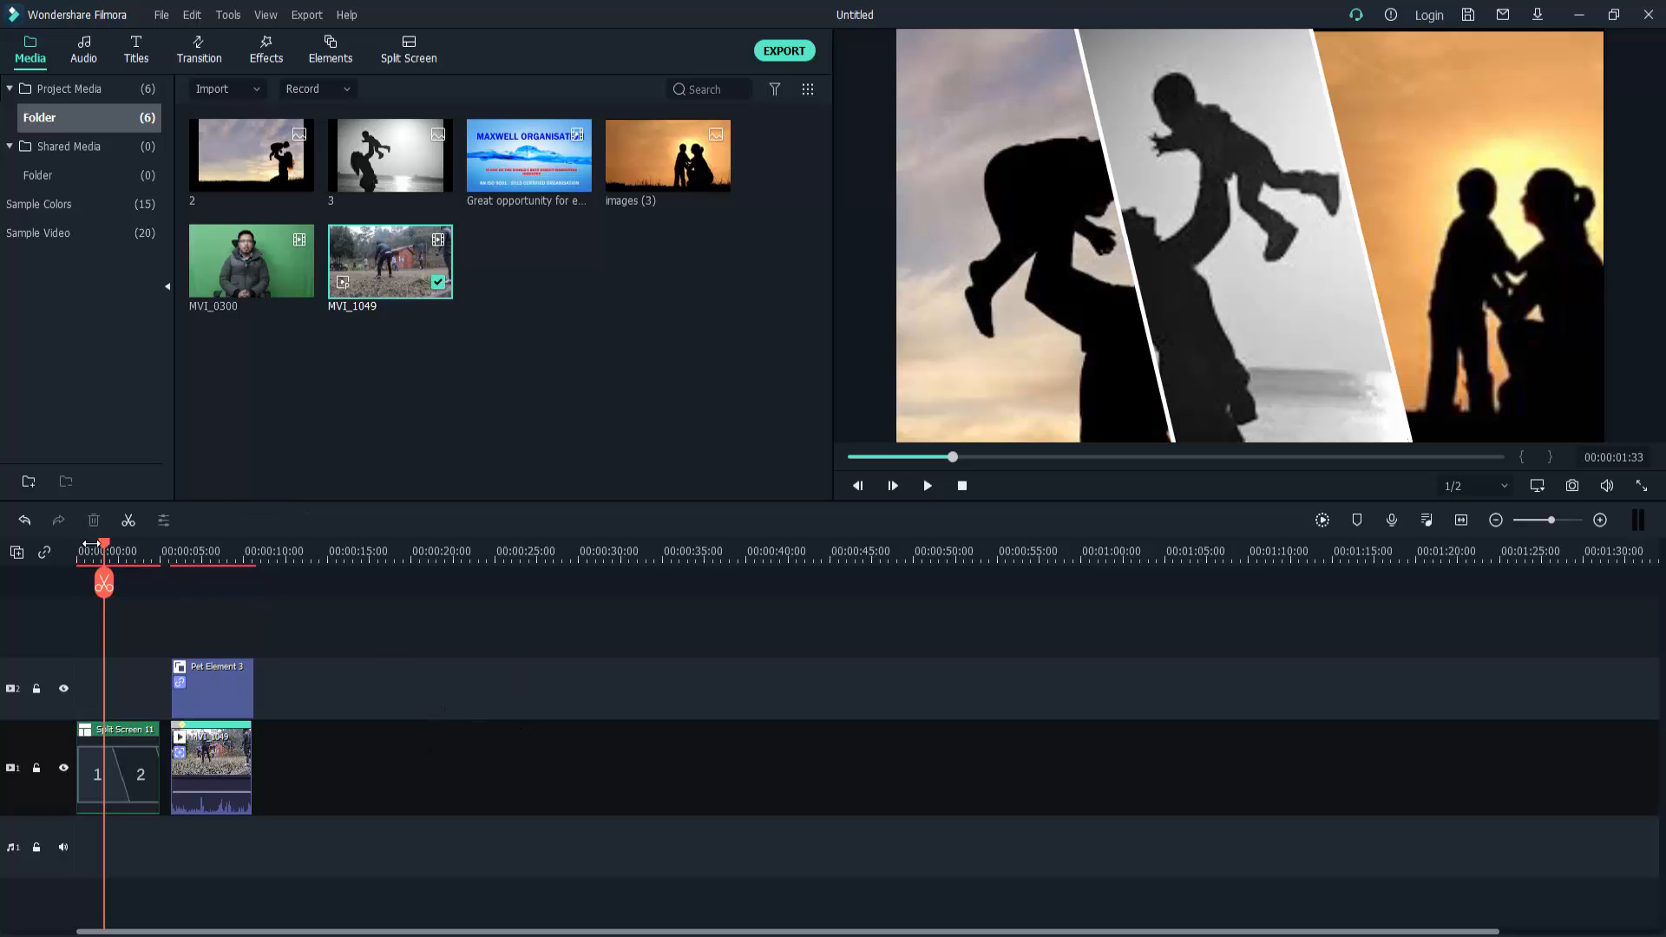
drag(144, 554, 369, 551)
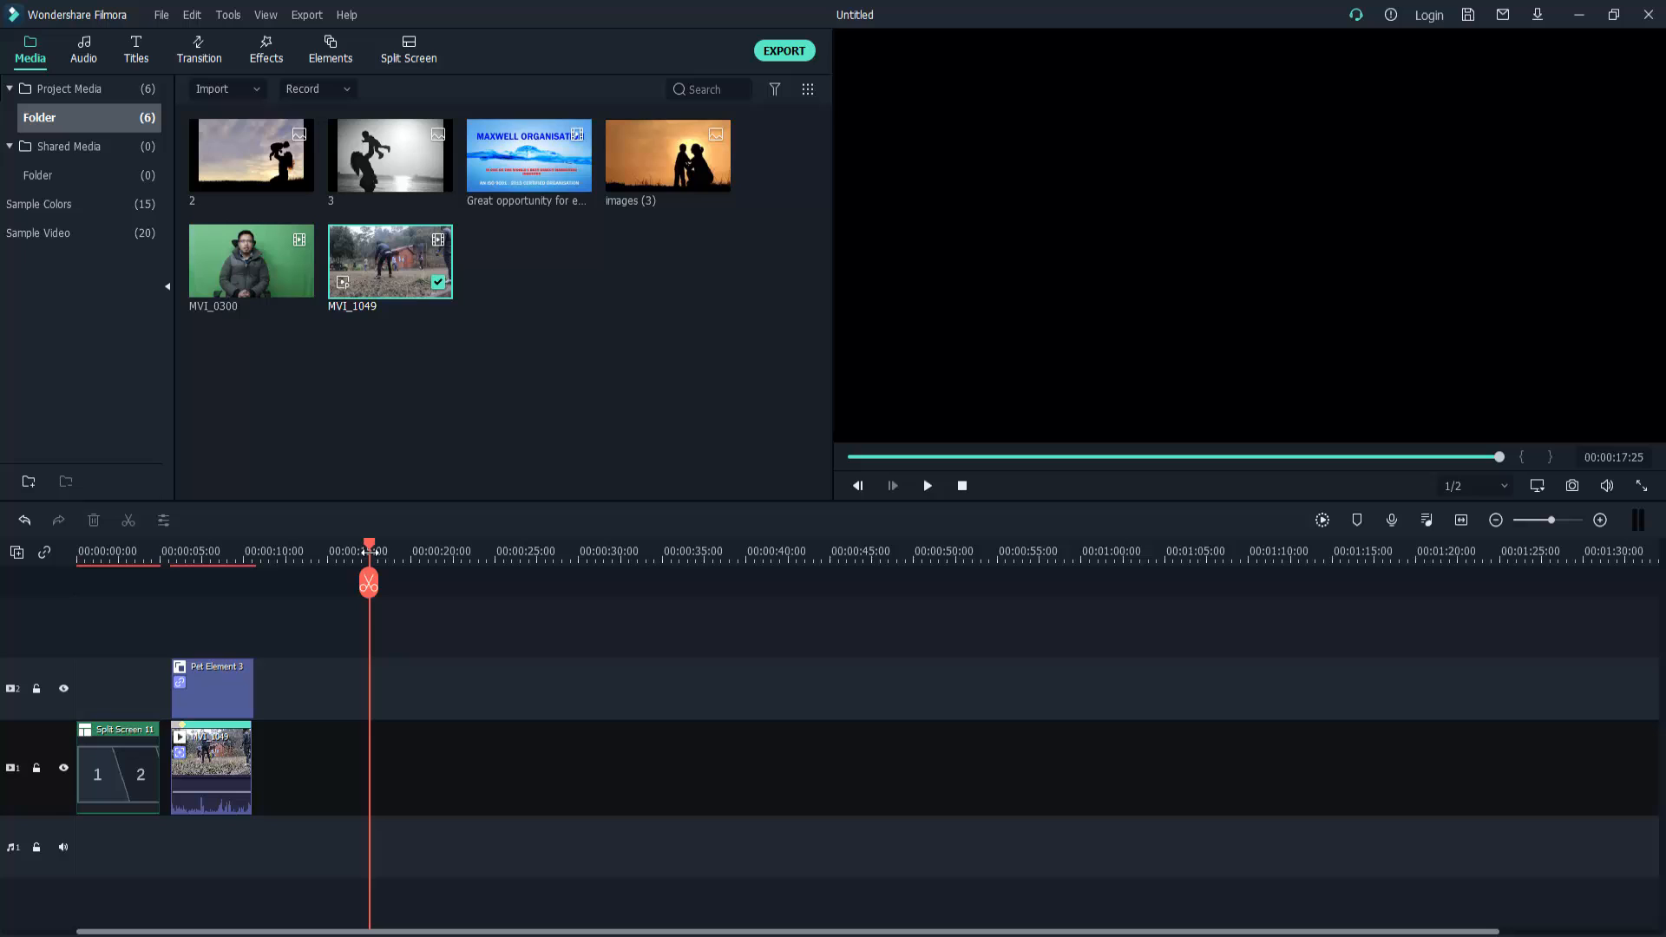
Preview the Lower Third 12, Lower Third 5, Lower Third 2 and Lower Third 3 titles from the Lower 3rds category
click(137, 56)
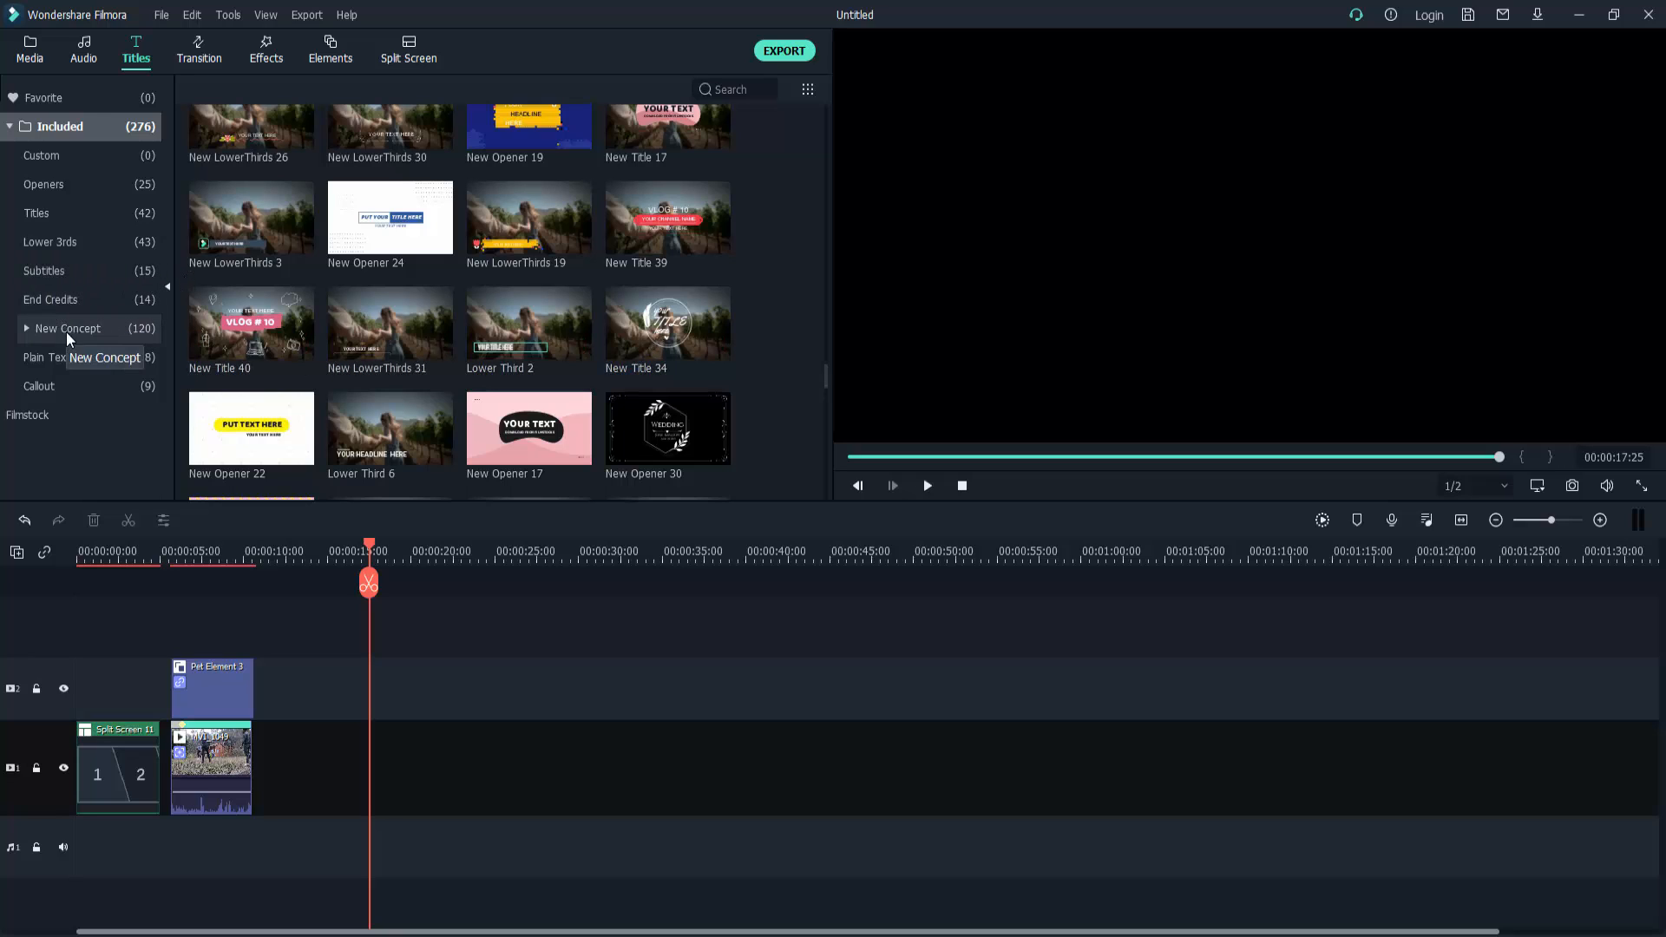
click(59, 243)
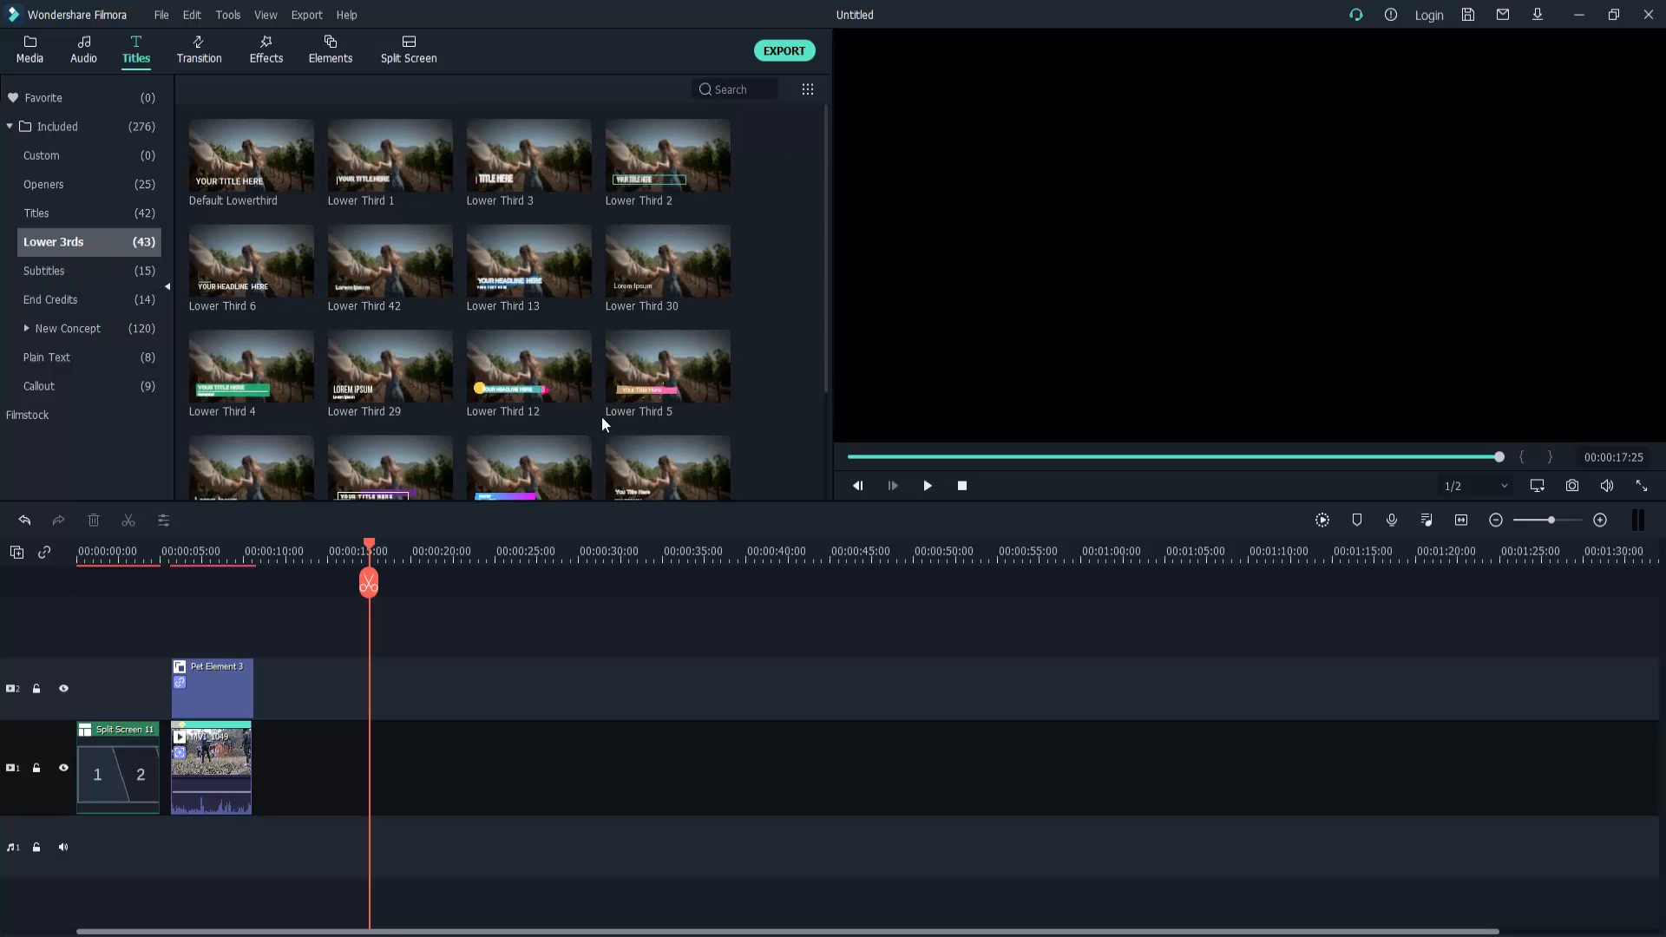
drag(368, 540, 212, 581)
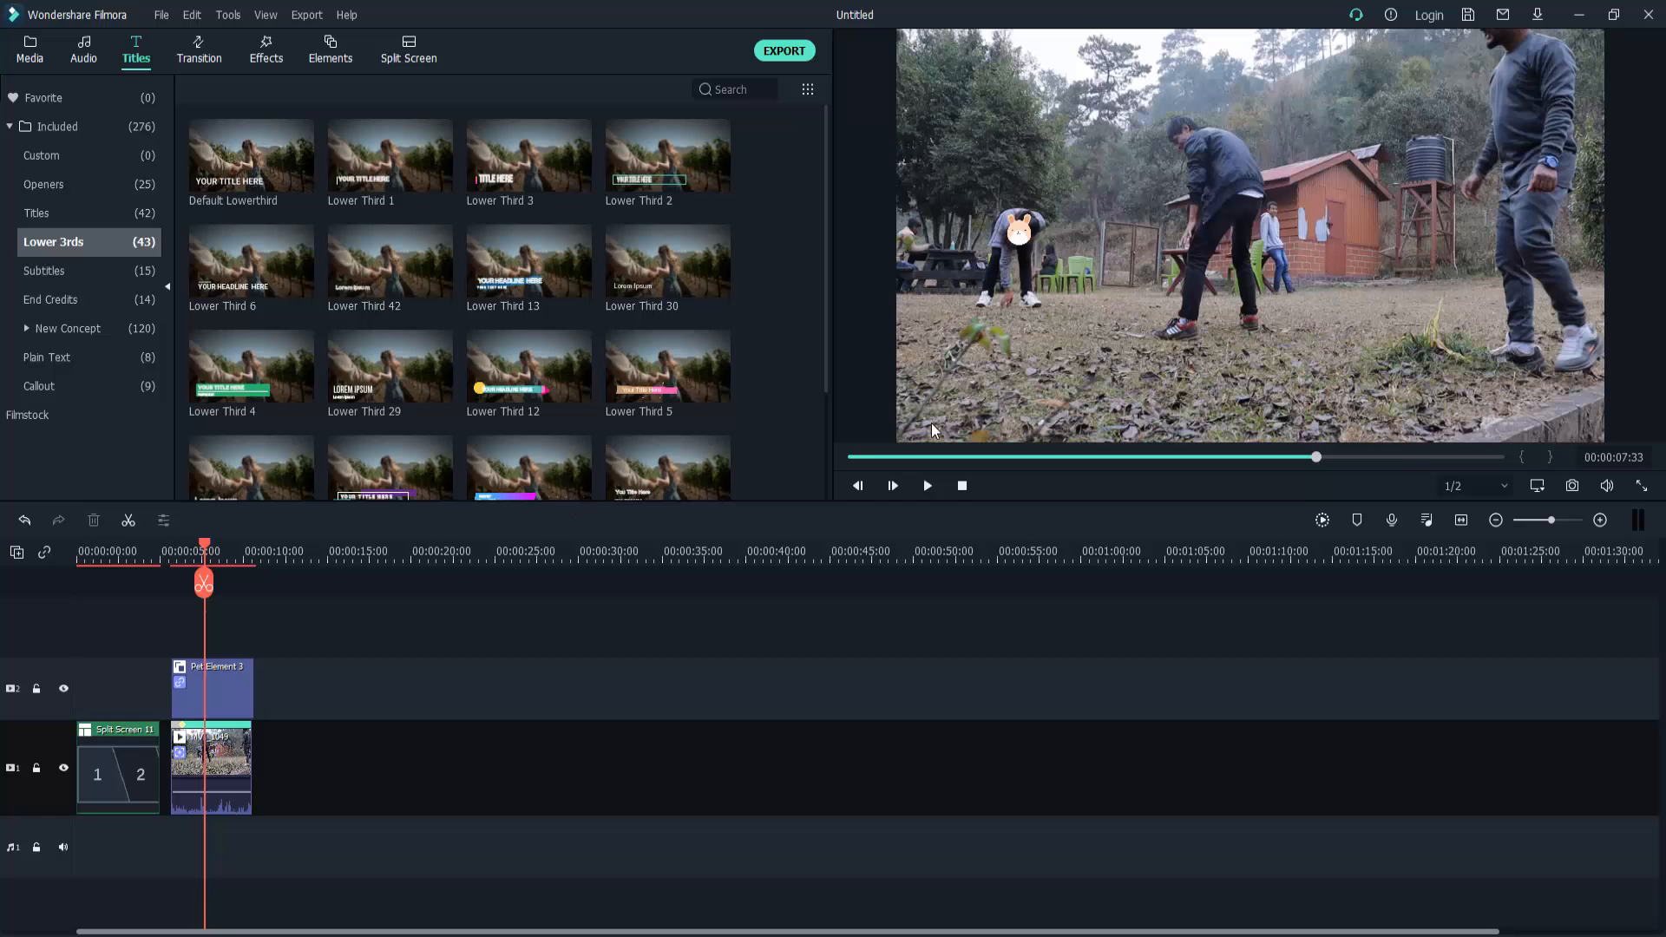
click(508, 391)
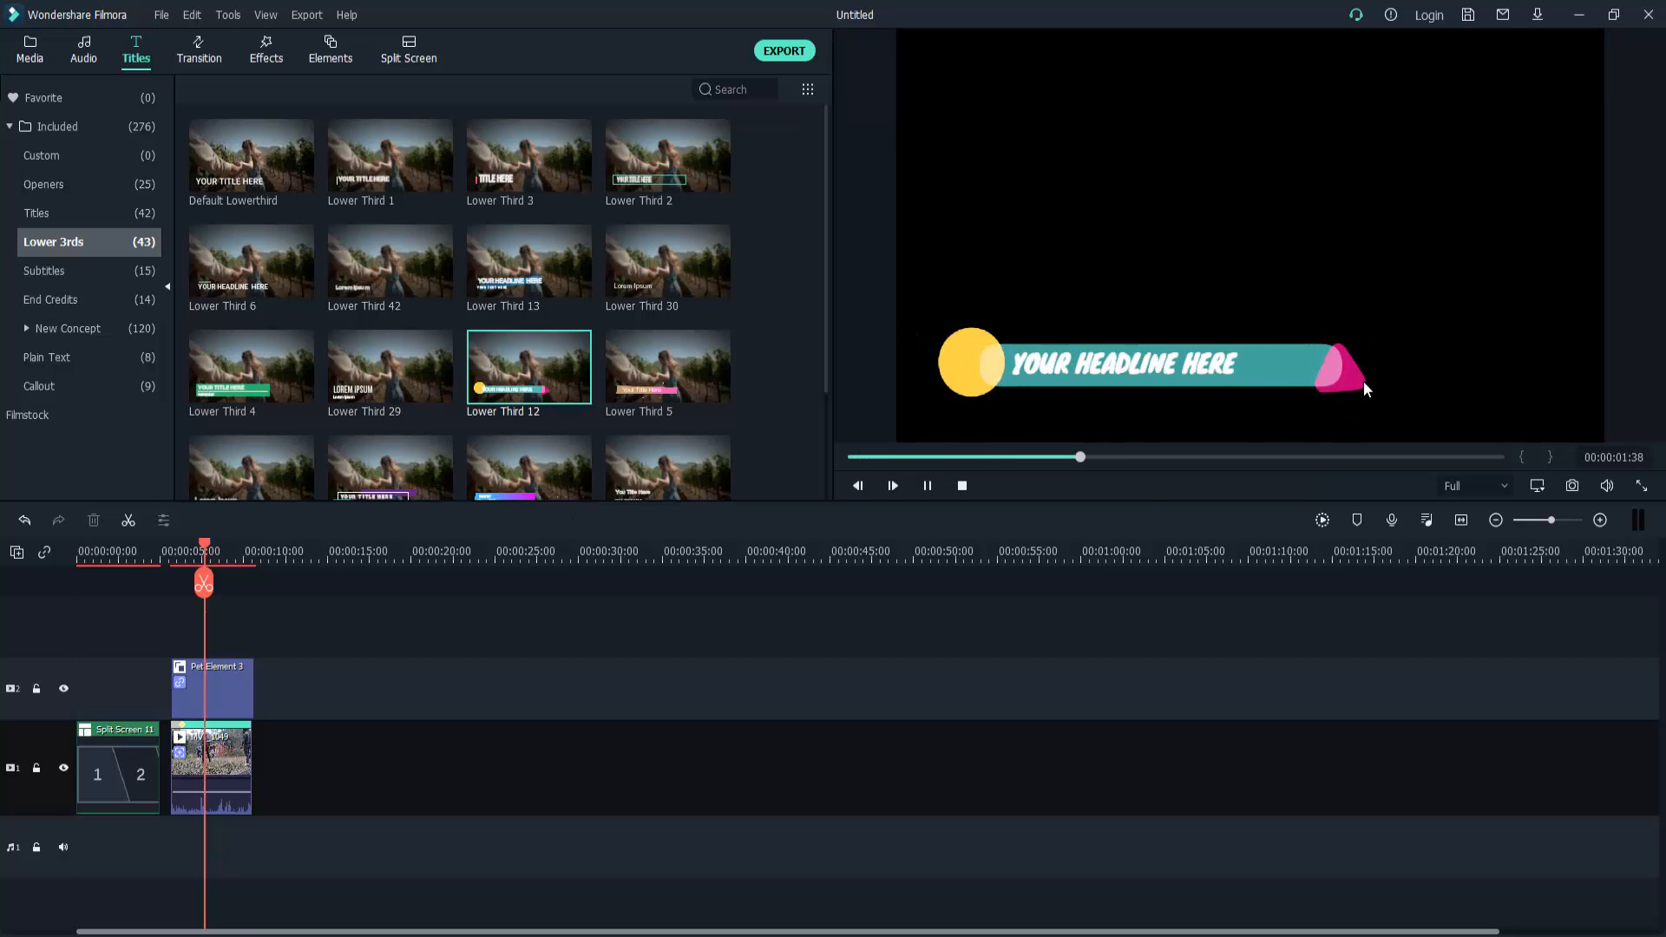
click(684, 373)
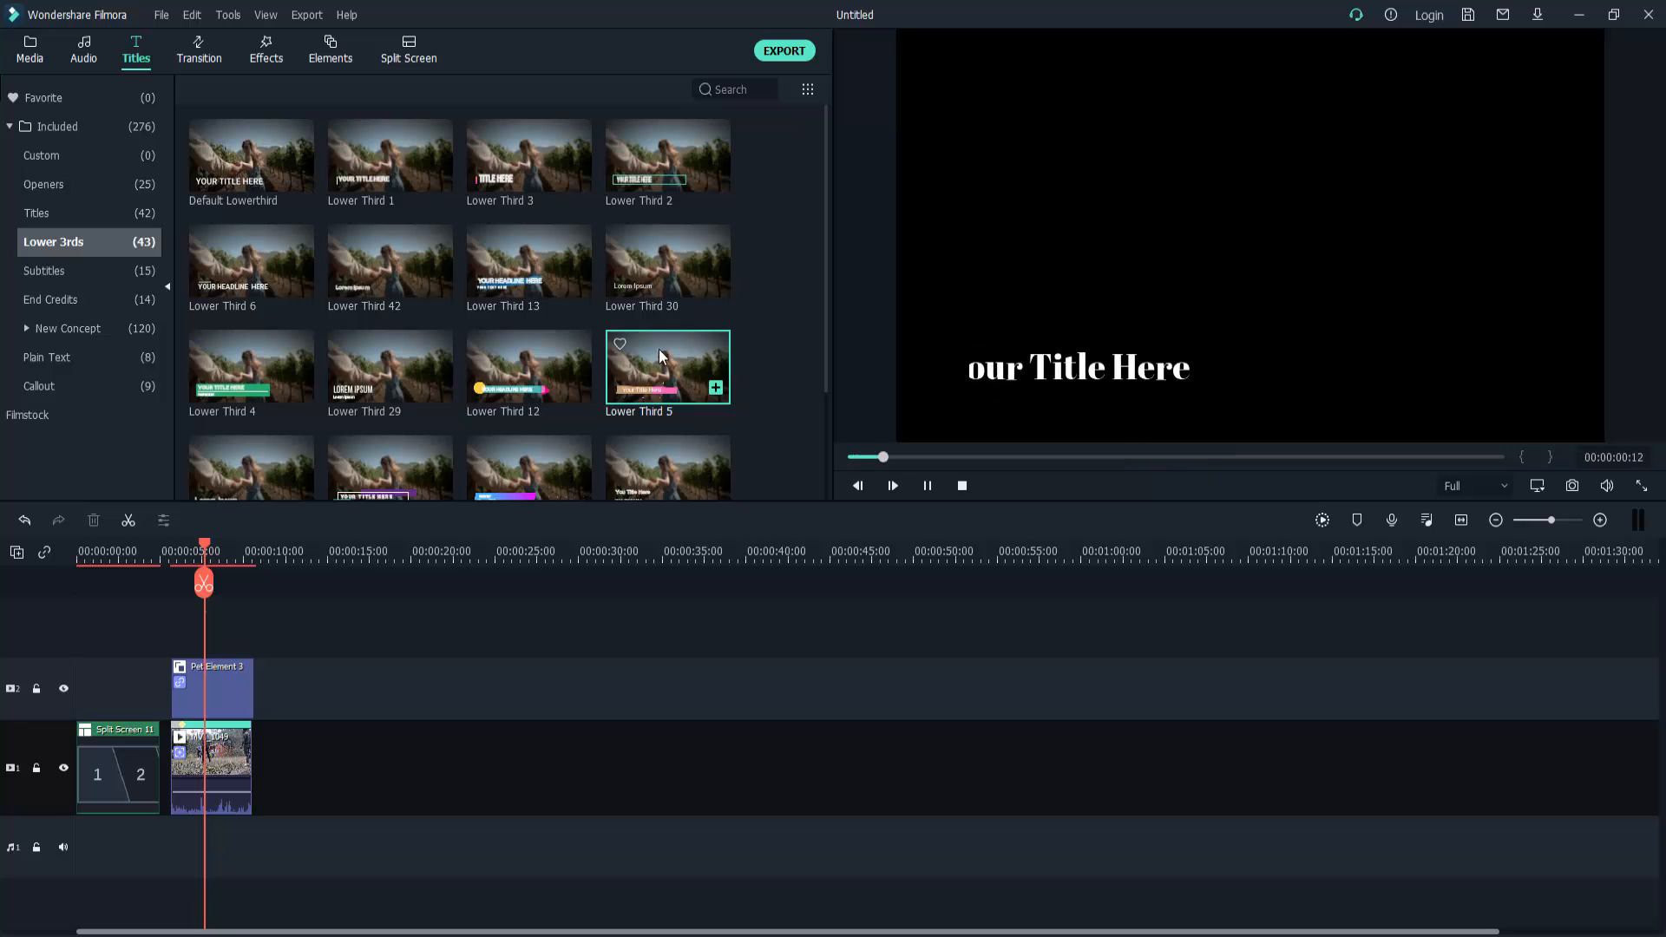
click(648, 153)
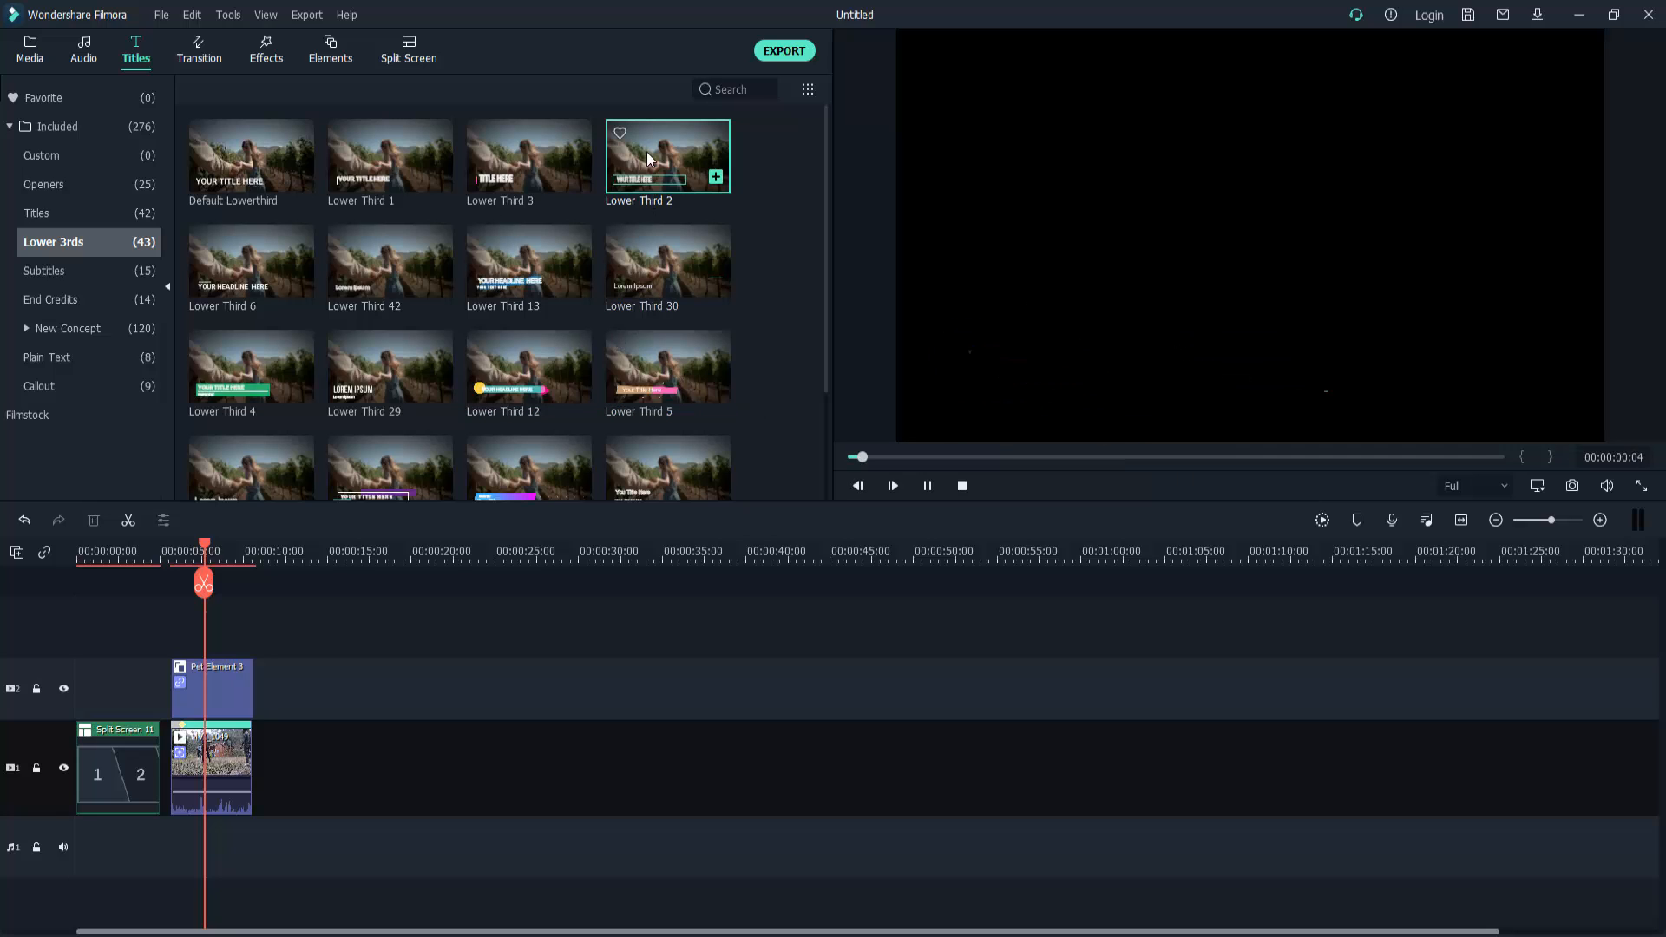
click(517, 151)
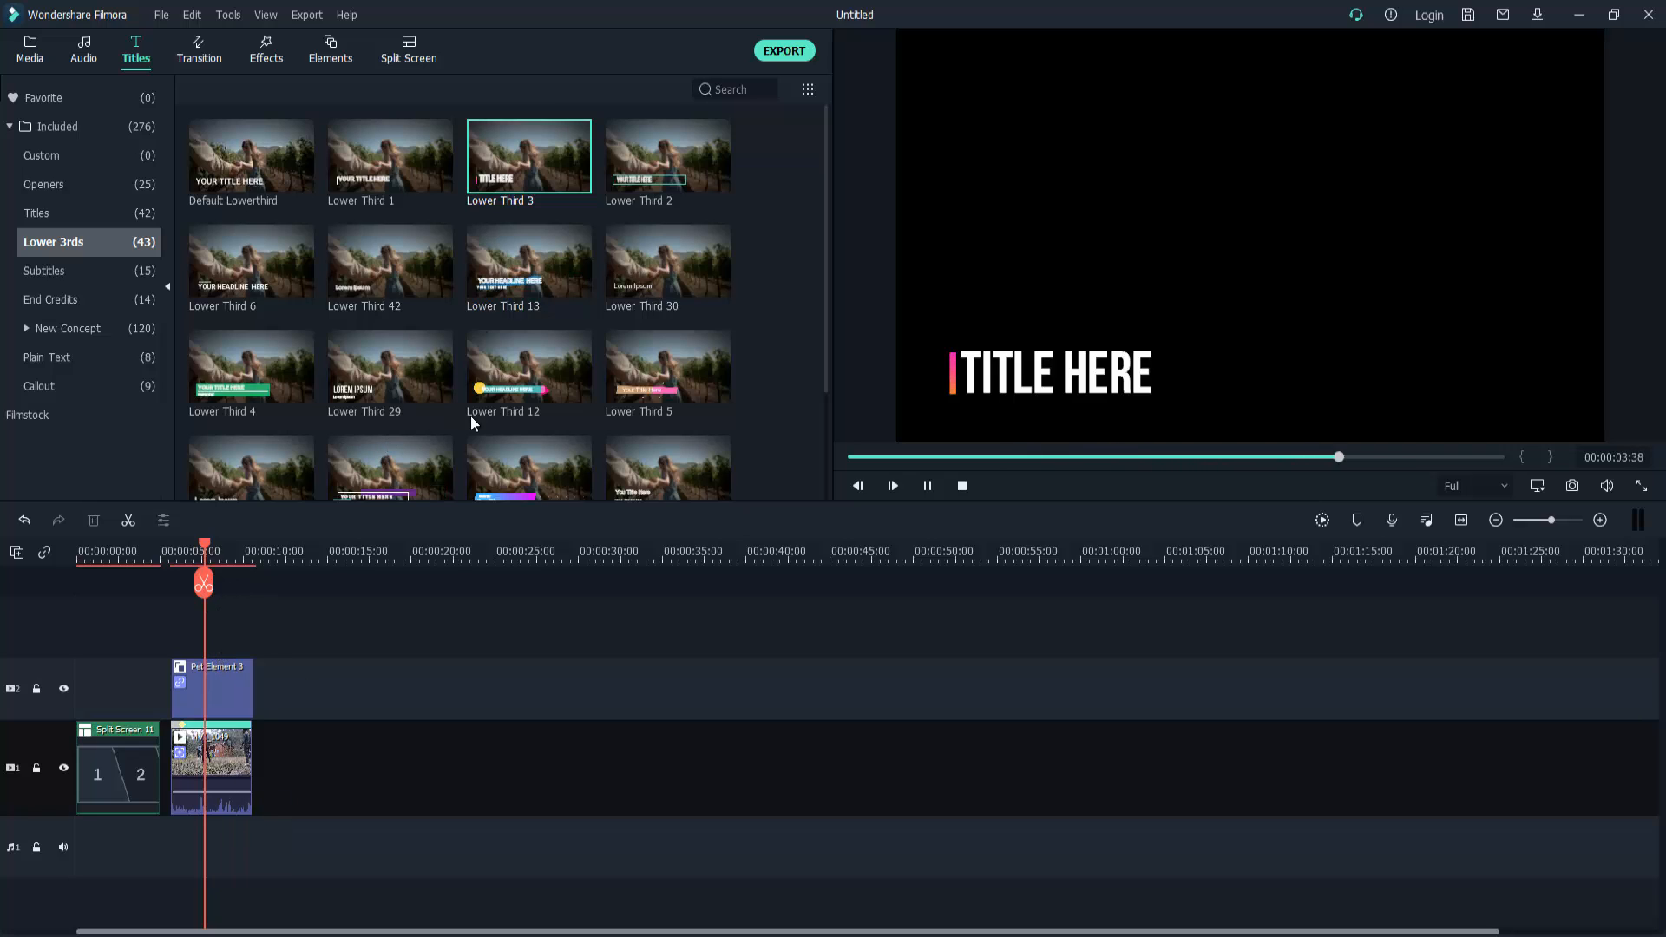
Add the Lower Third 12 title on a track above Pet Element 3, aligned with its start, and play it back
click(502, 372)
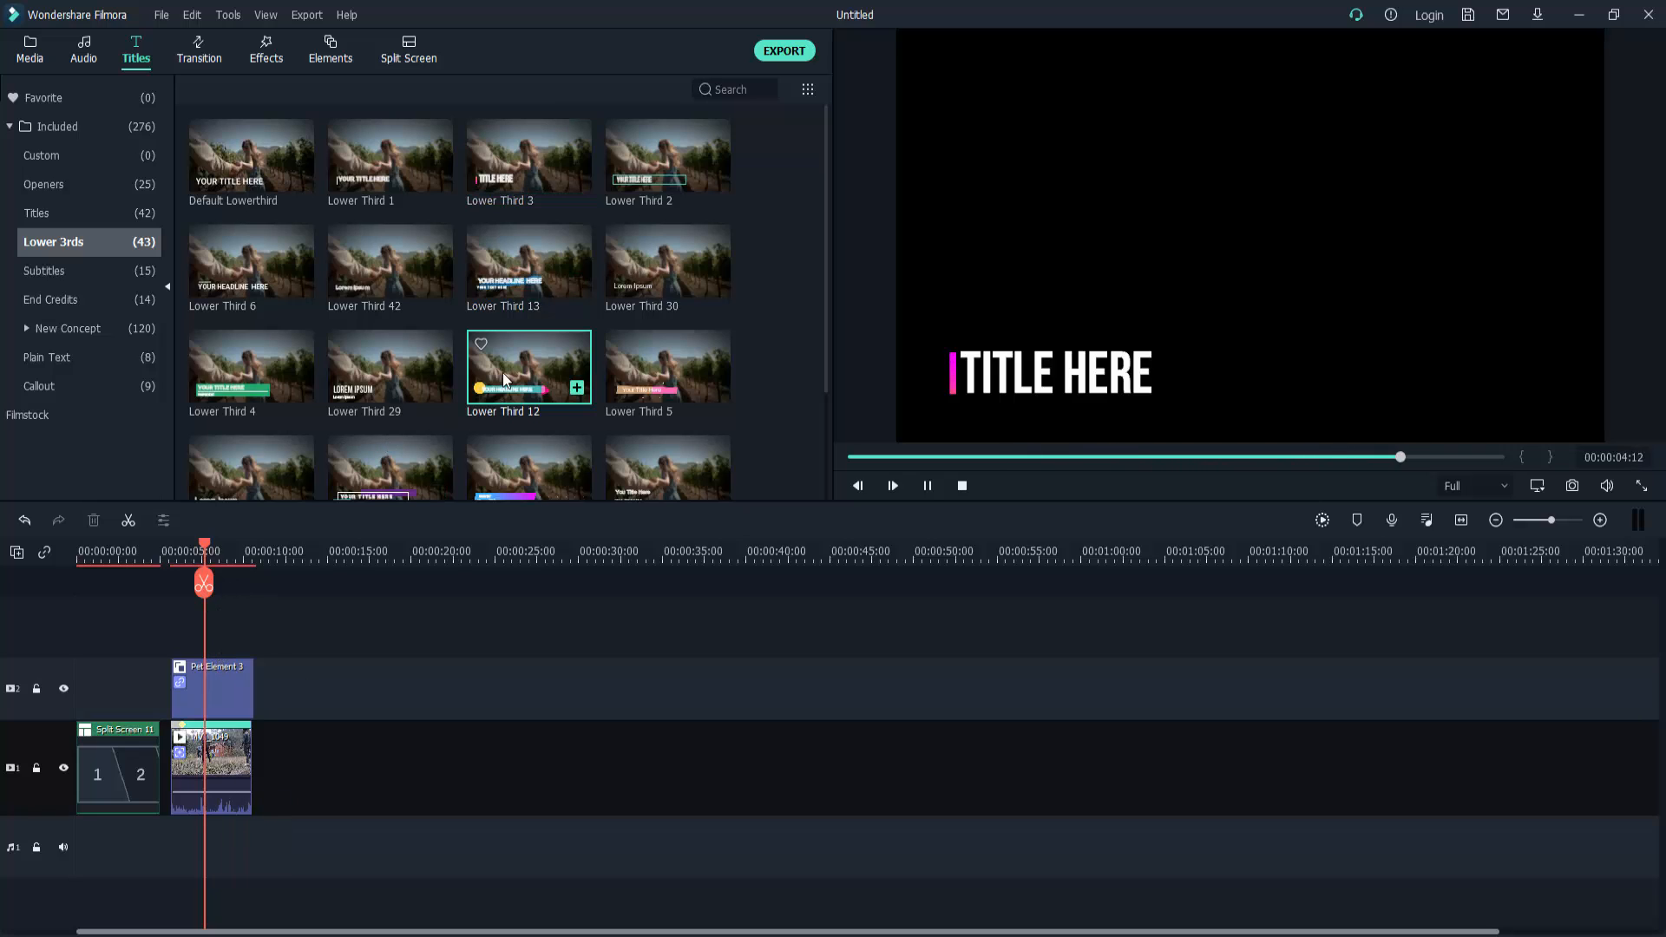
click(577, 388)
drag(247, 643, 213, 651)
click(192, 553)
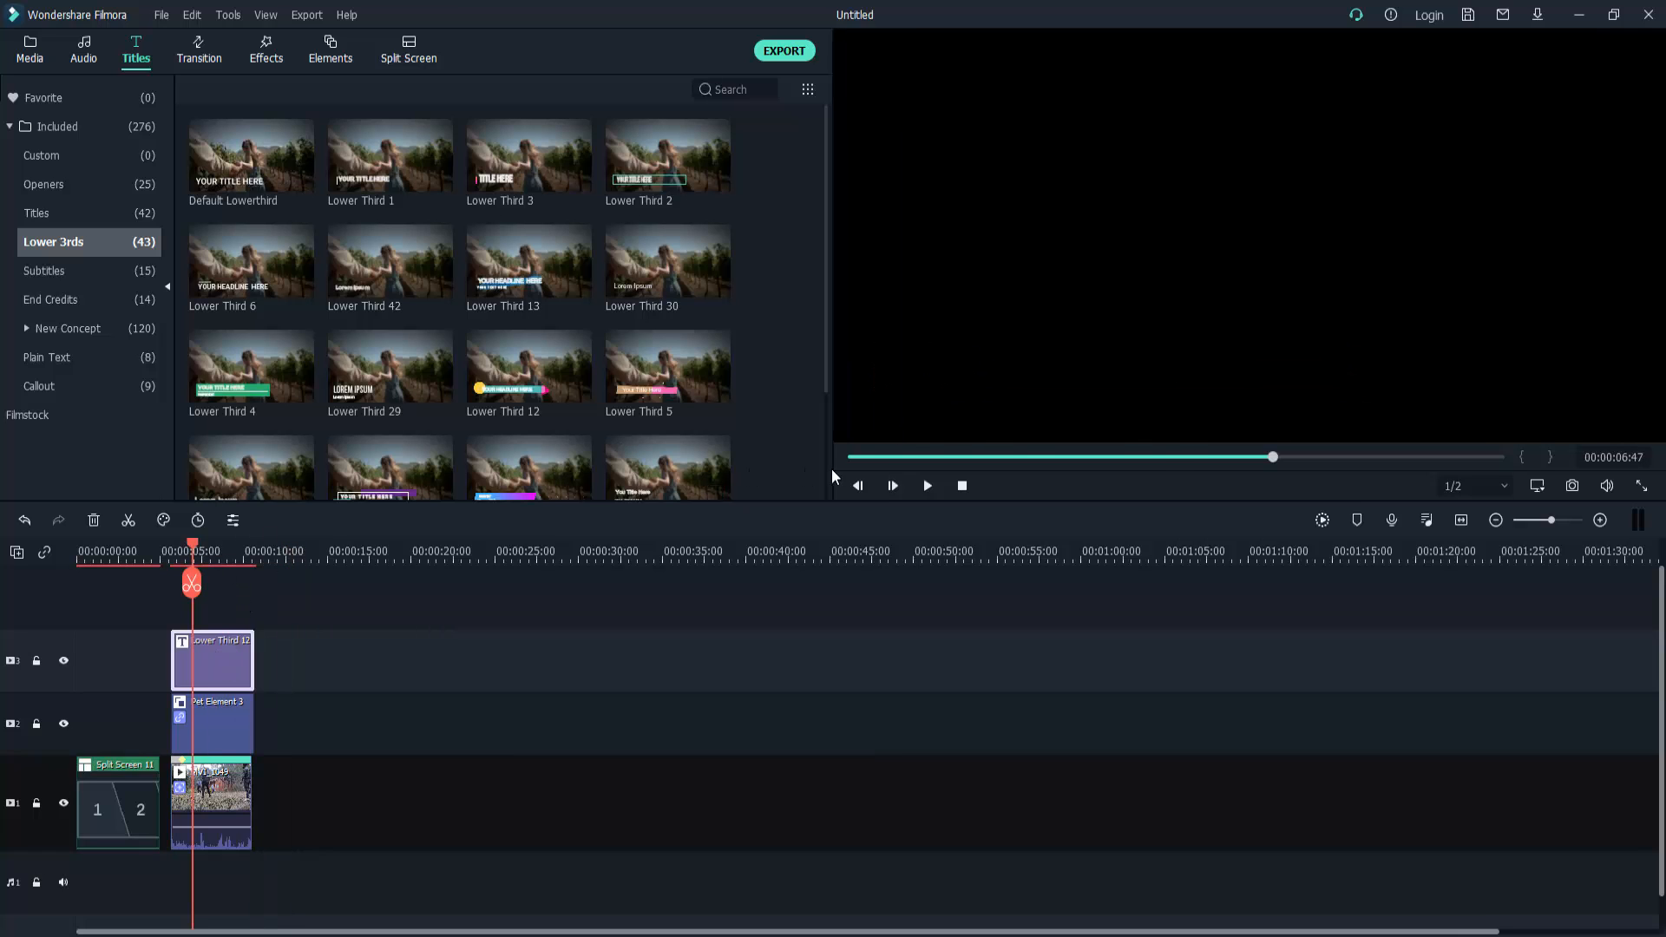
click(926, 486)
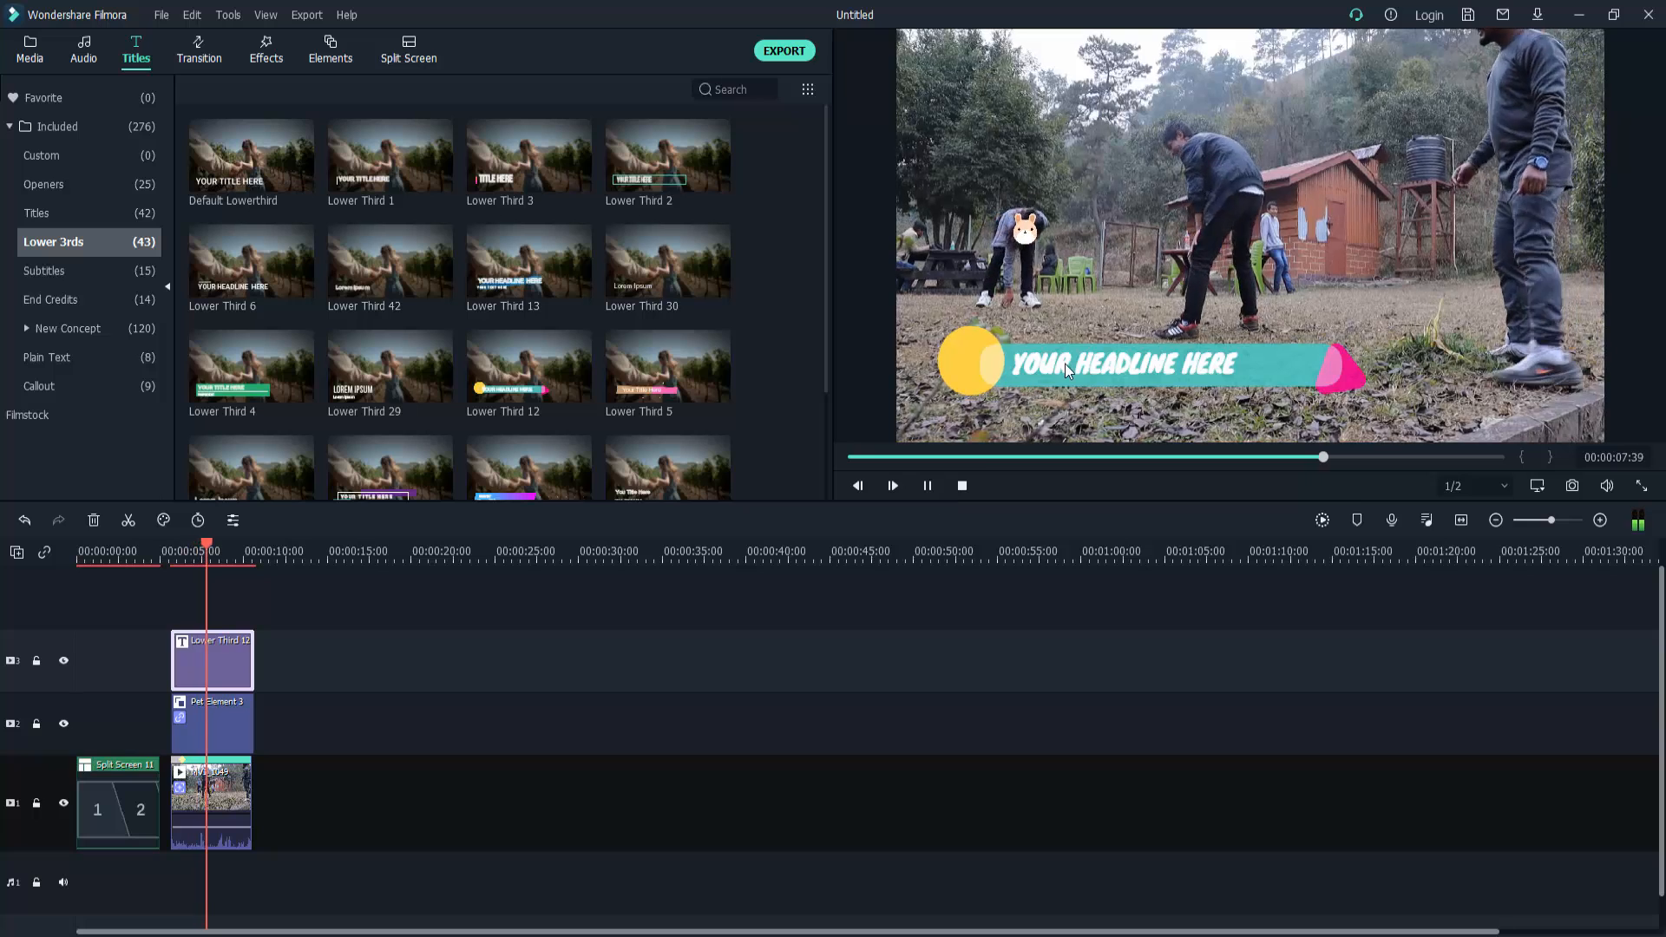
click(926, 486)
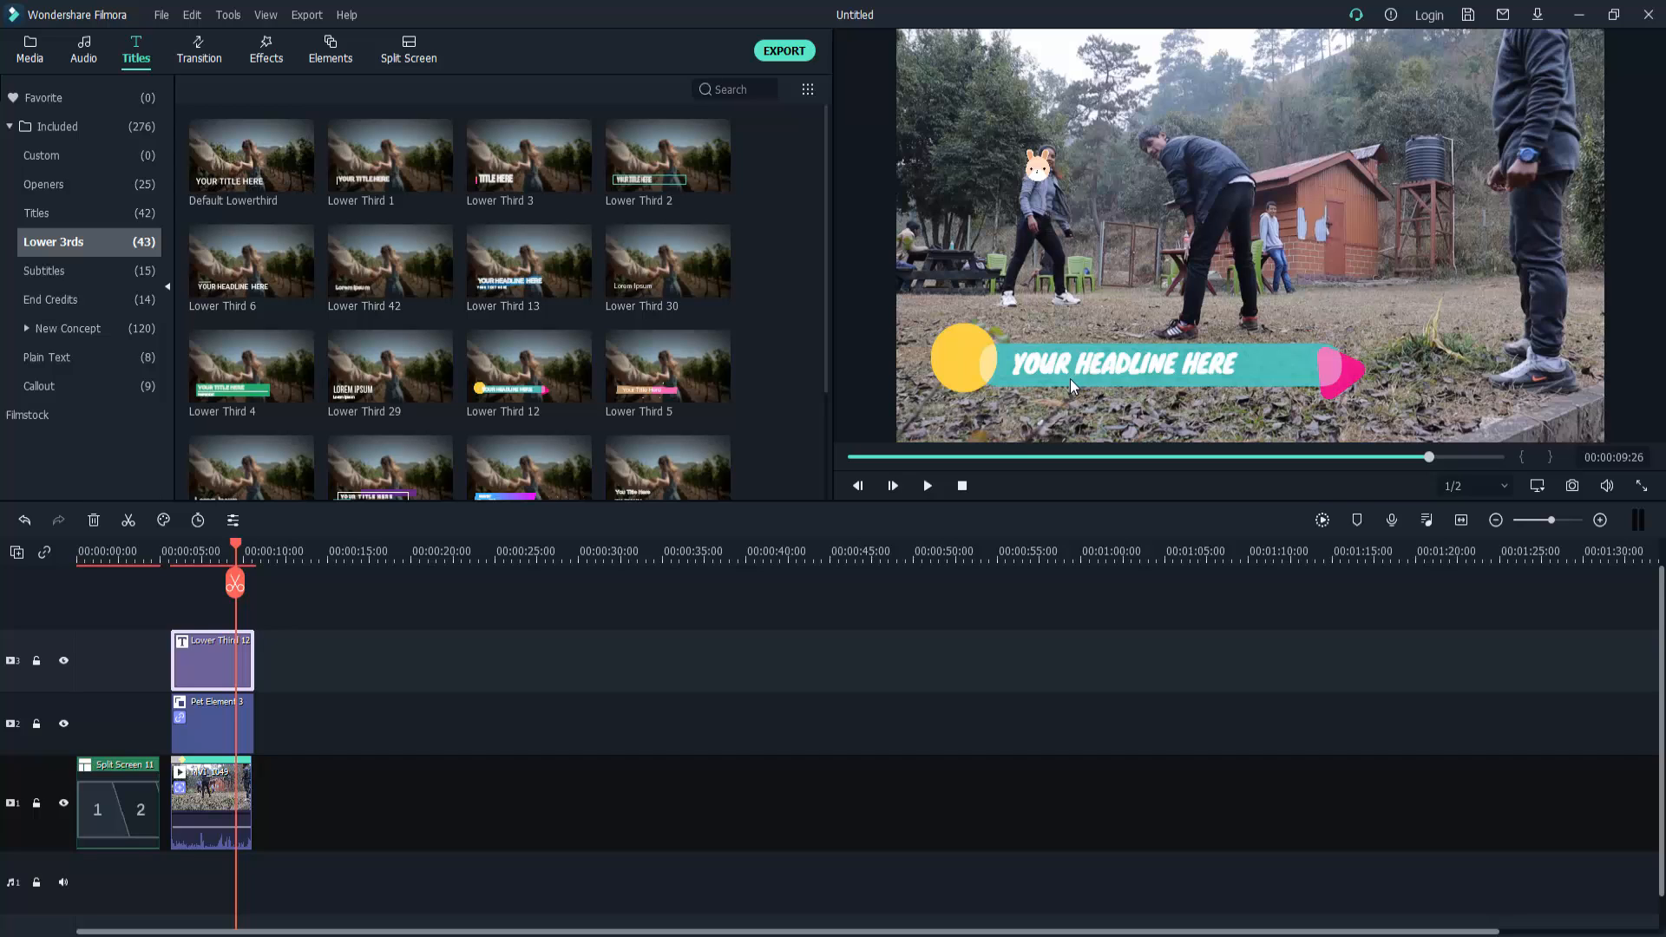
Replace the headline text of the Lower Third 12 title with "kjhkjghjhgjlh"
double_click(205, 658)
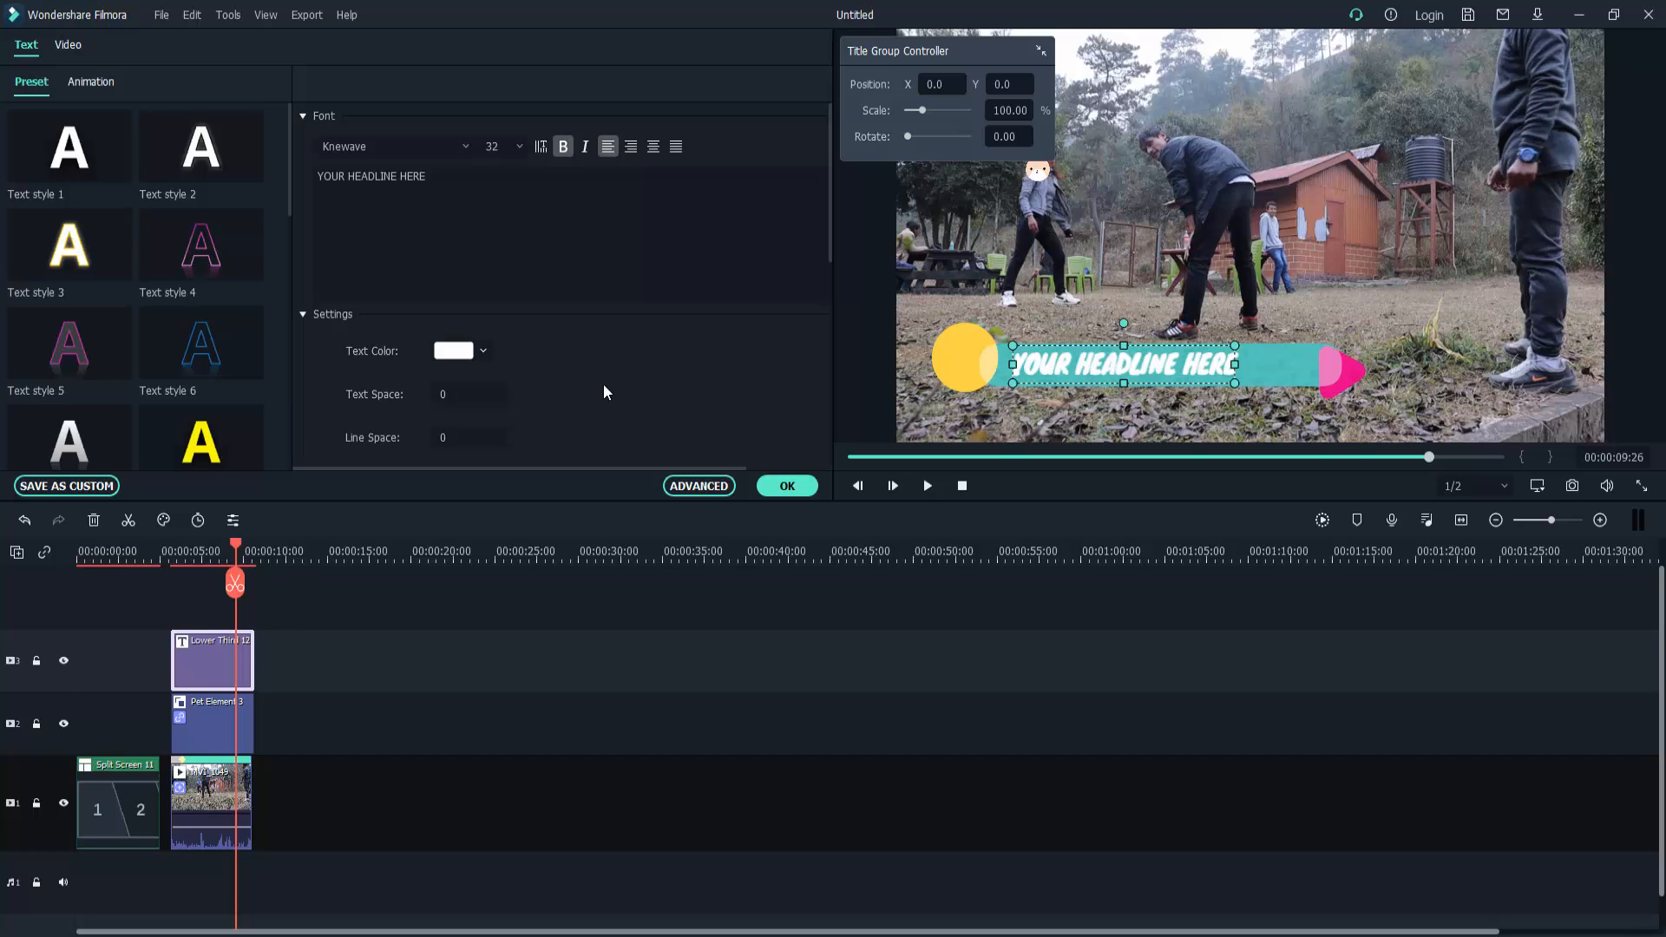
click(412, 188)
key(ctrl+a)
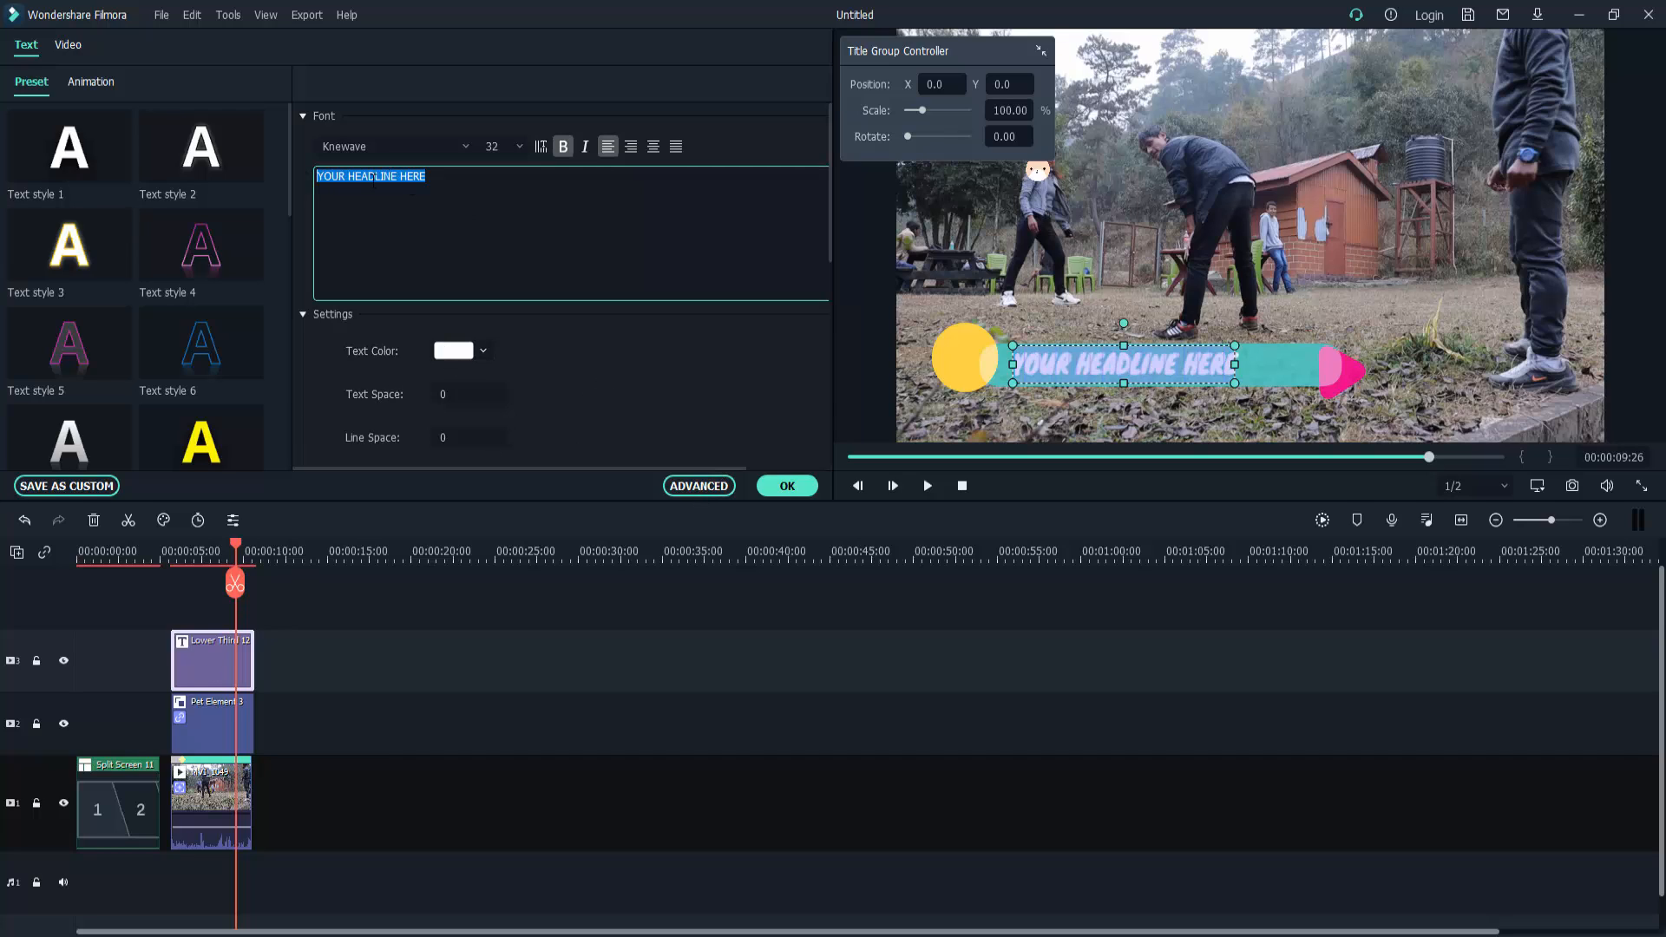
text(kjhkjghjhgjlh)
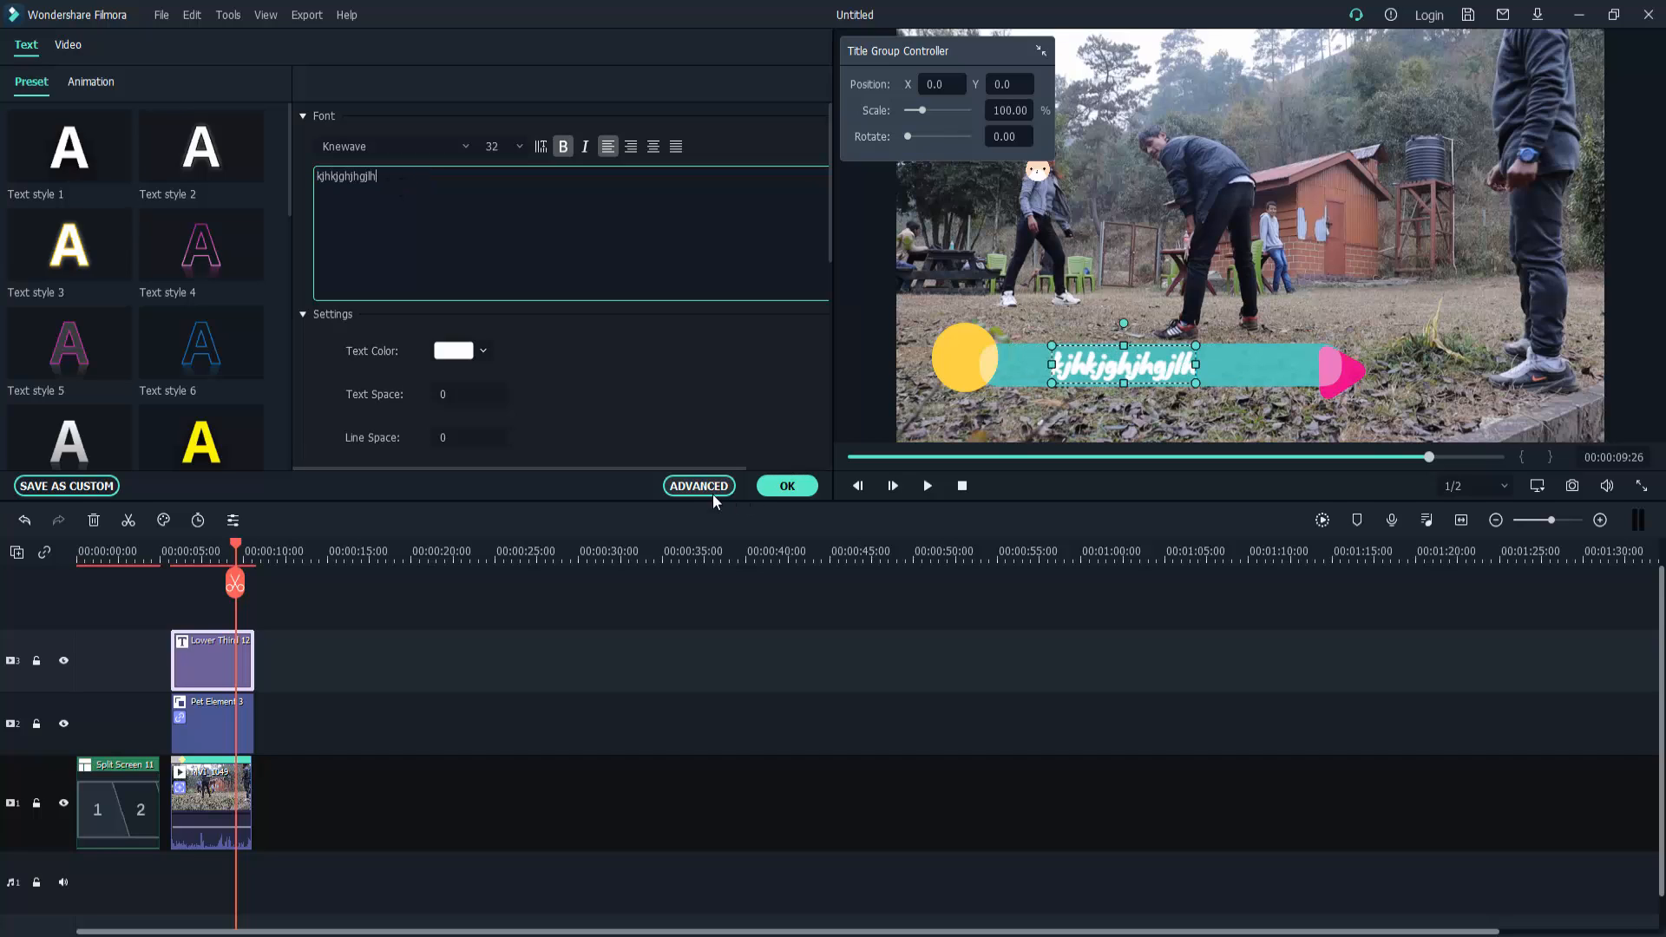
Set the headline's text fill to a pinkish purple in the advanced text editor
click(690, 491)
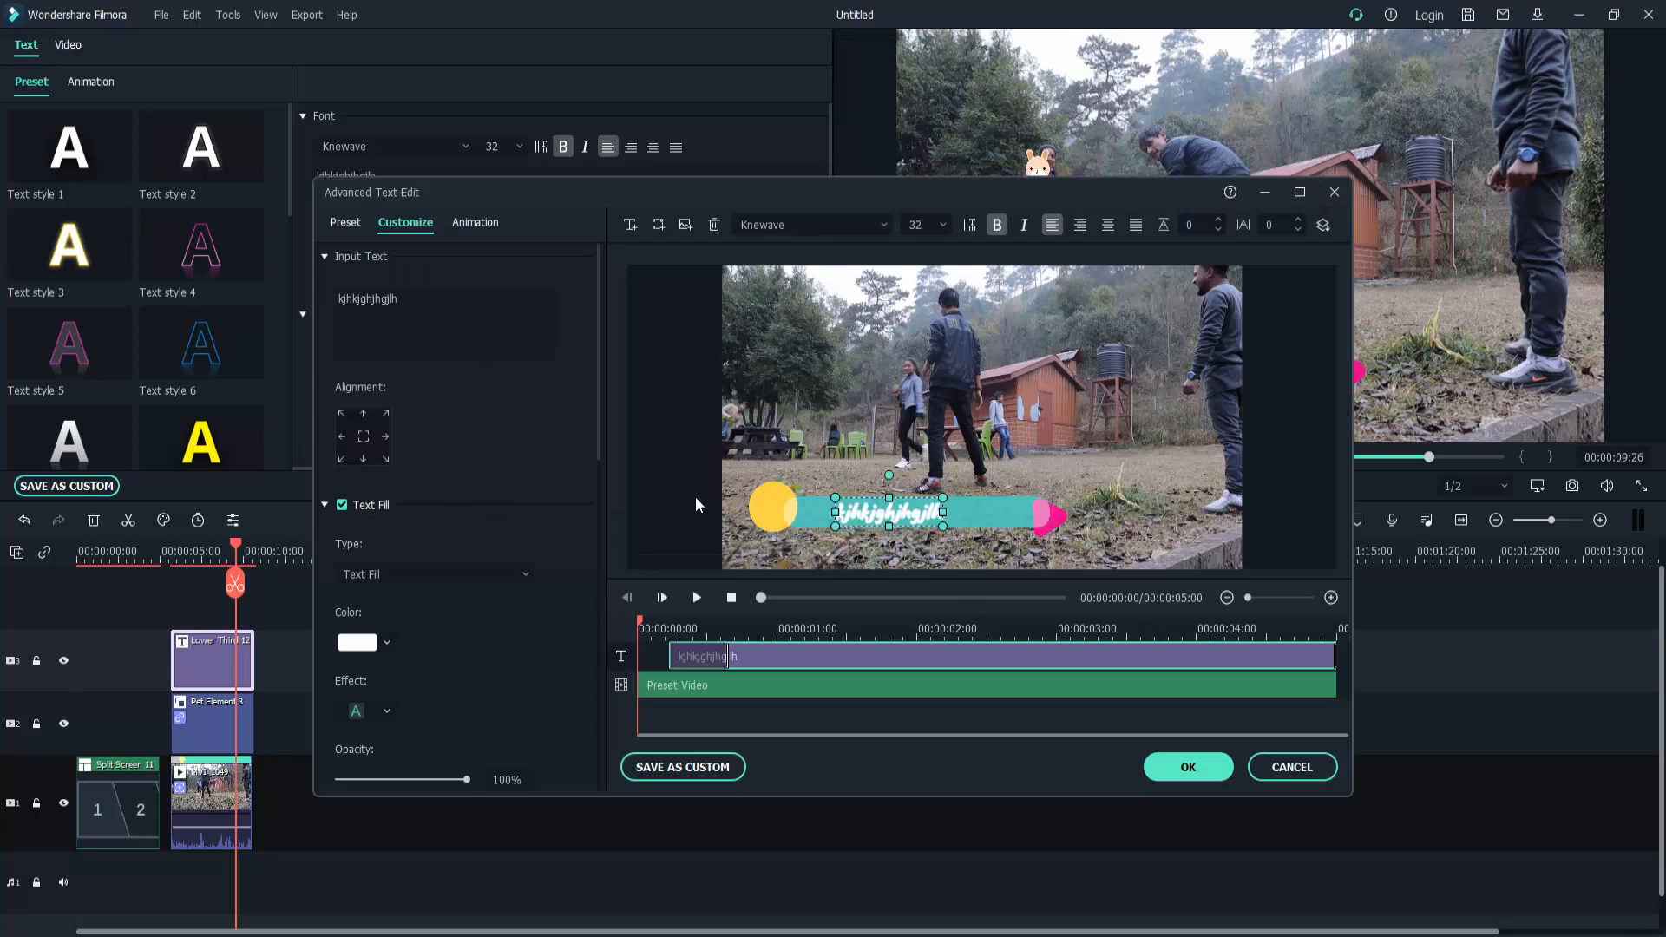
drag(670, 194, 592, 112)
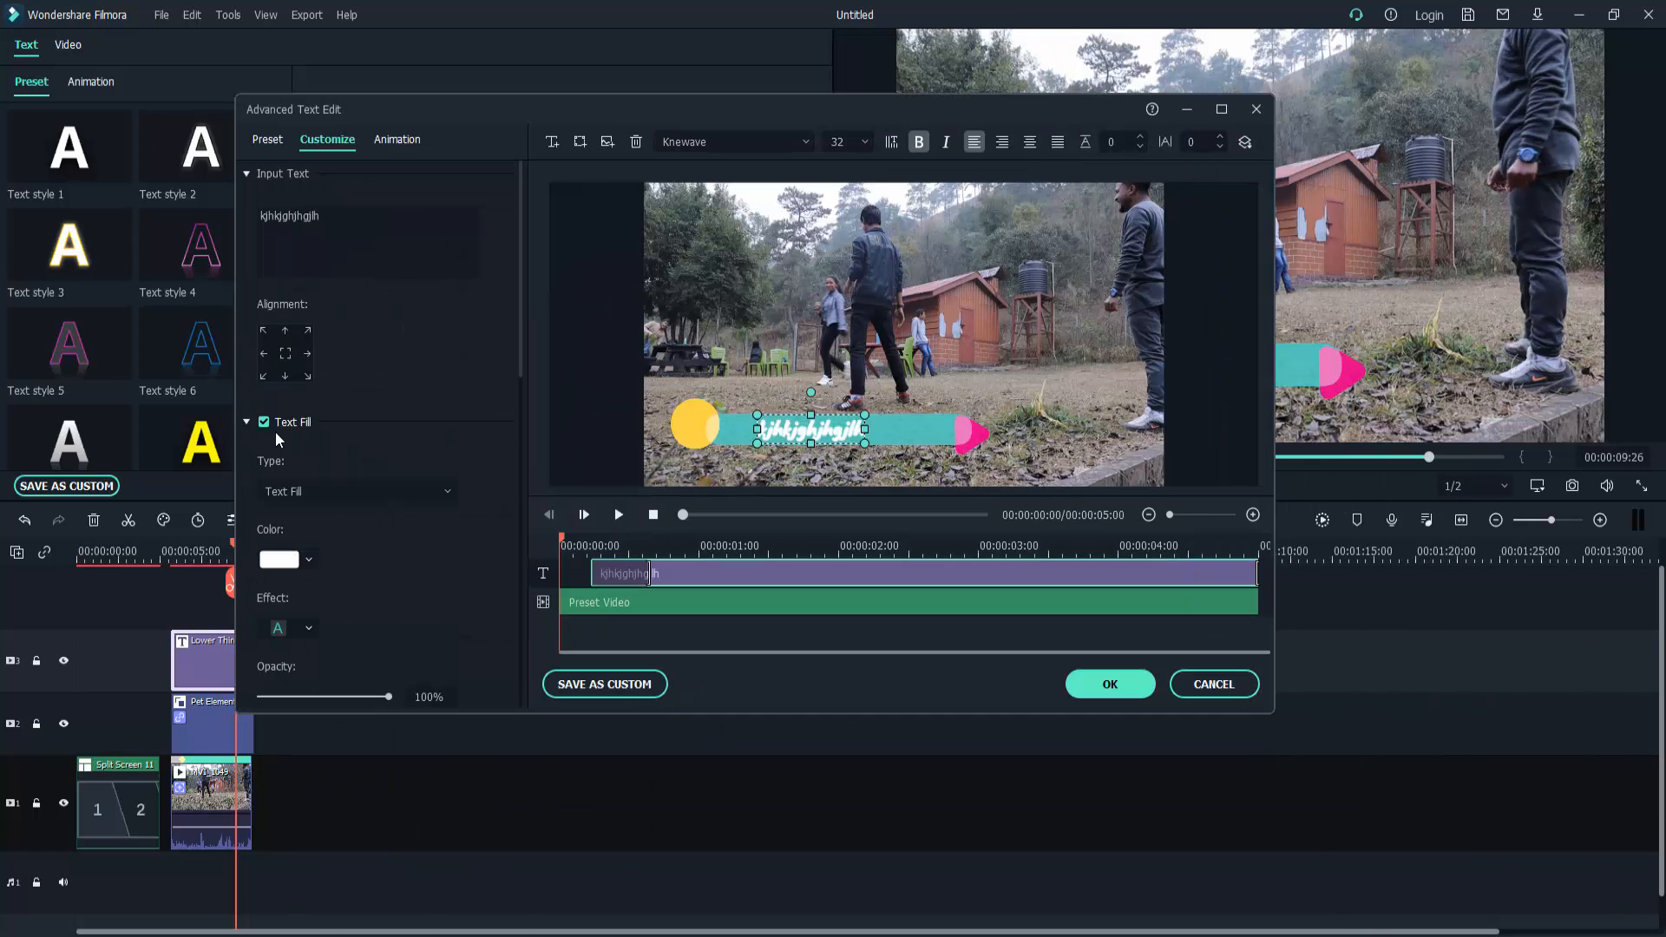
click(304, 561)
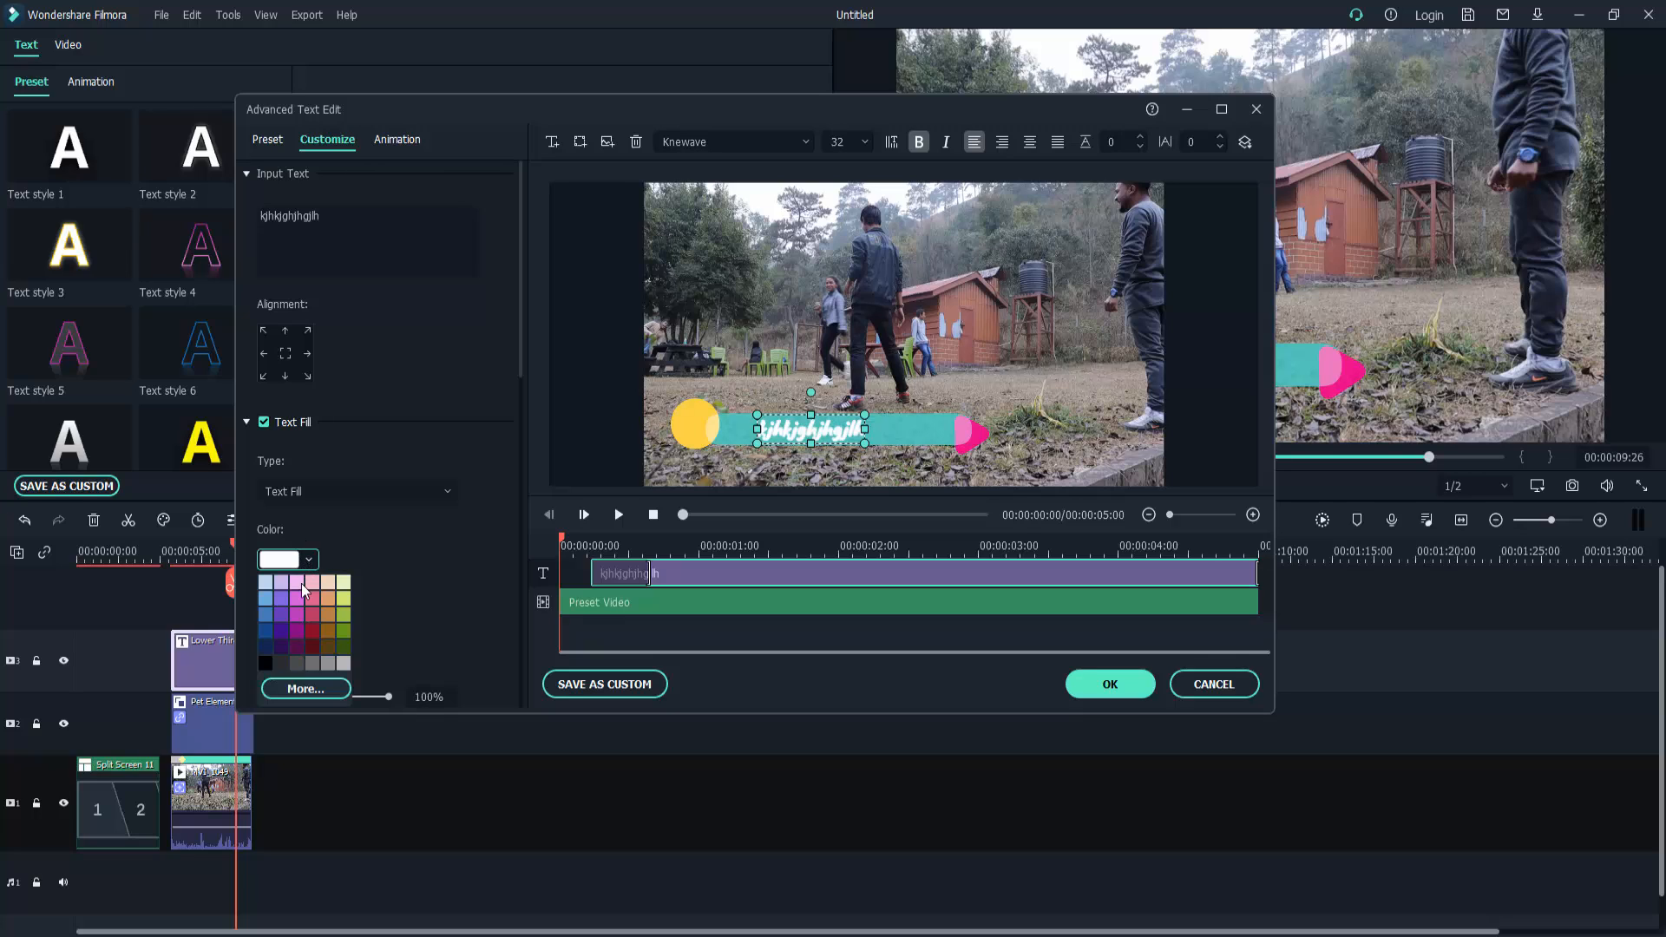
click(300, 601)
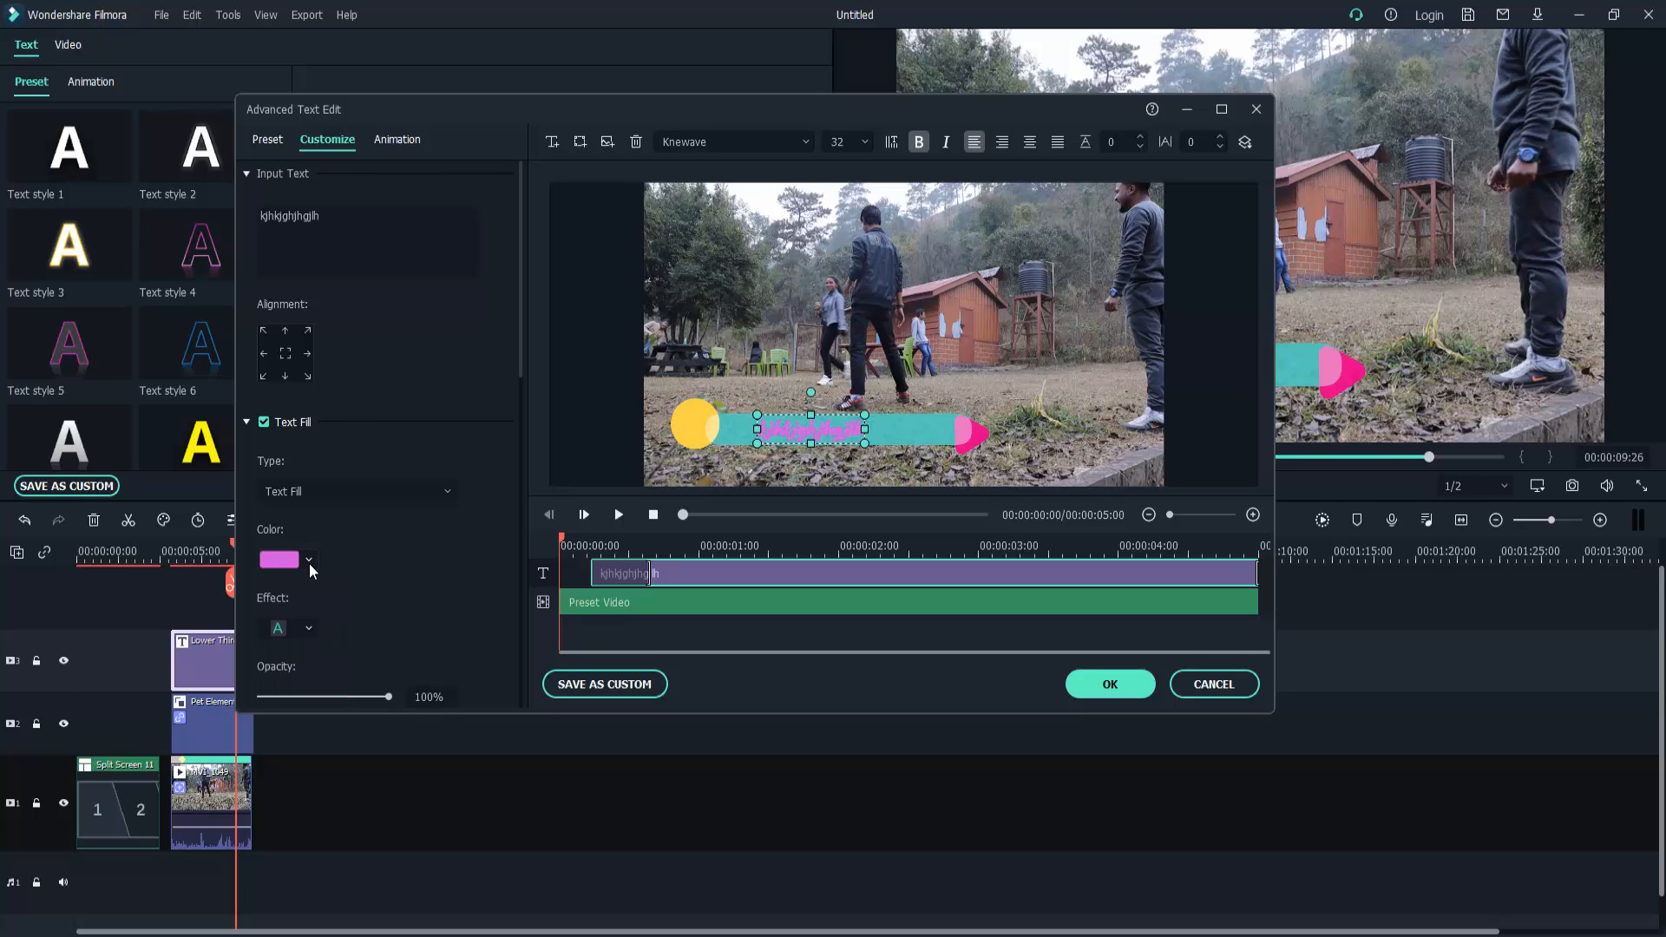
Try an olive green text fill on the headline, finally setting its color to light blue
click(308, 564)
click(342, 627)
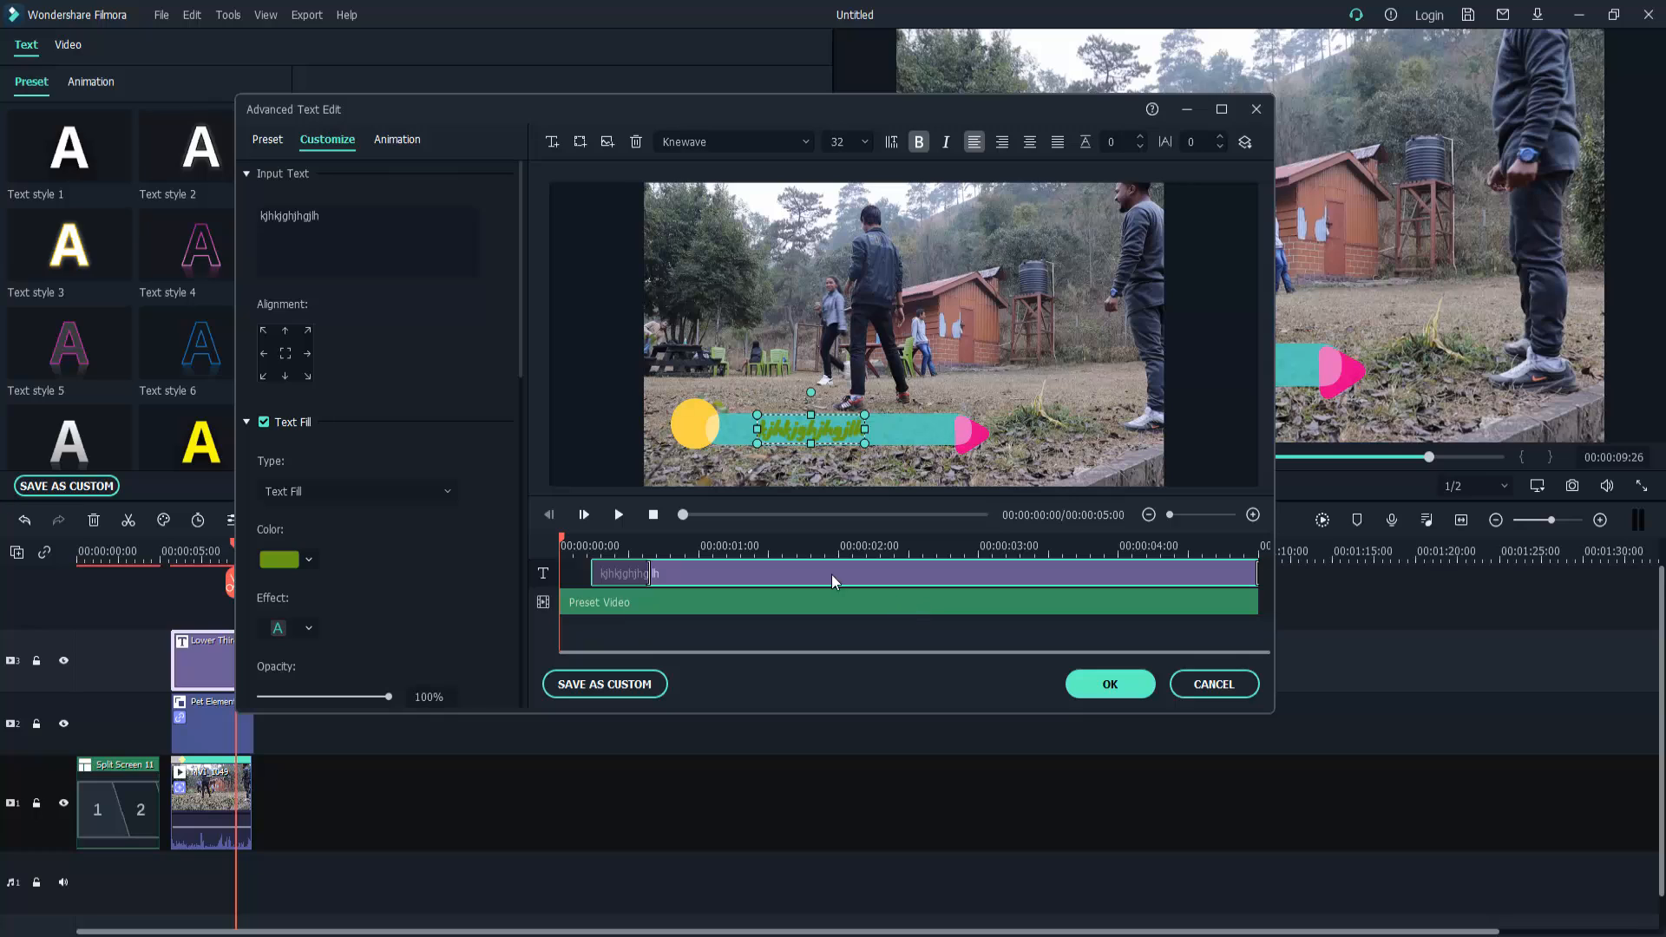
click(307, 560)
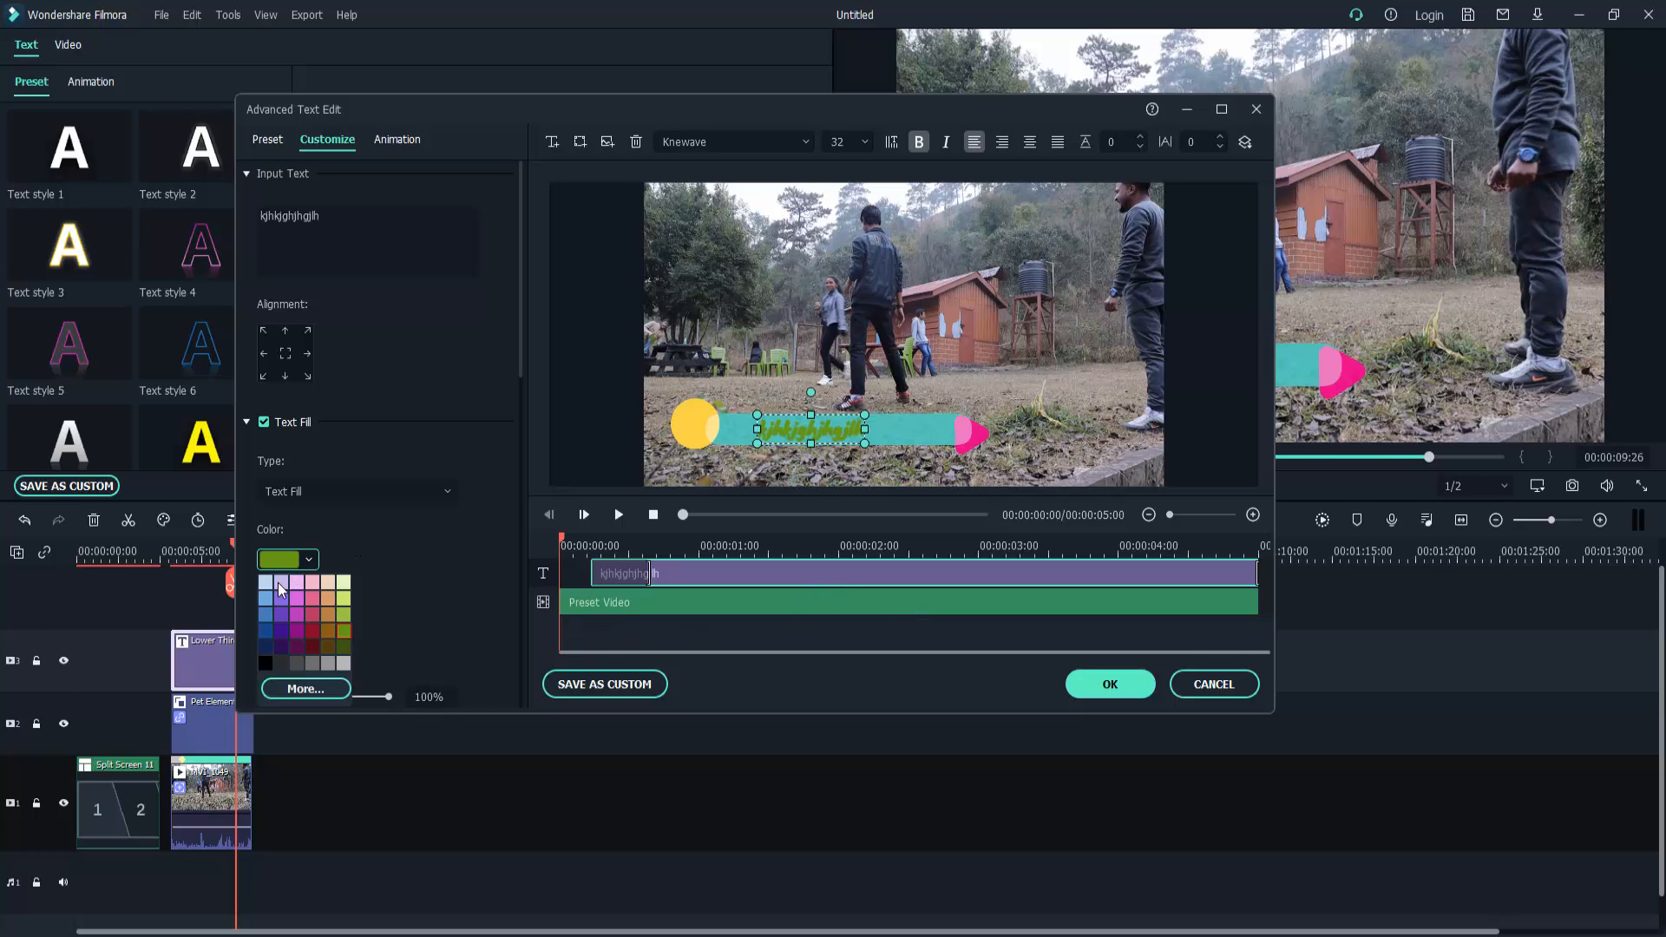
click(263, 585)
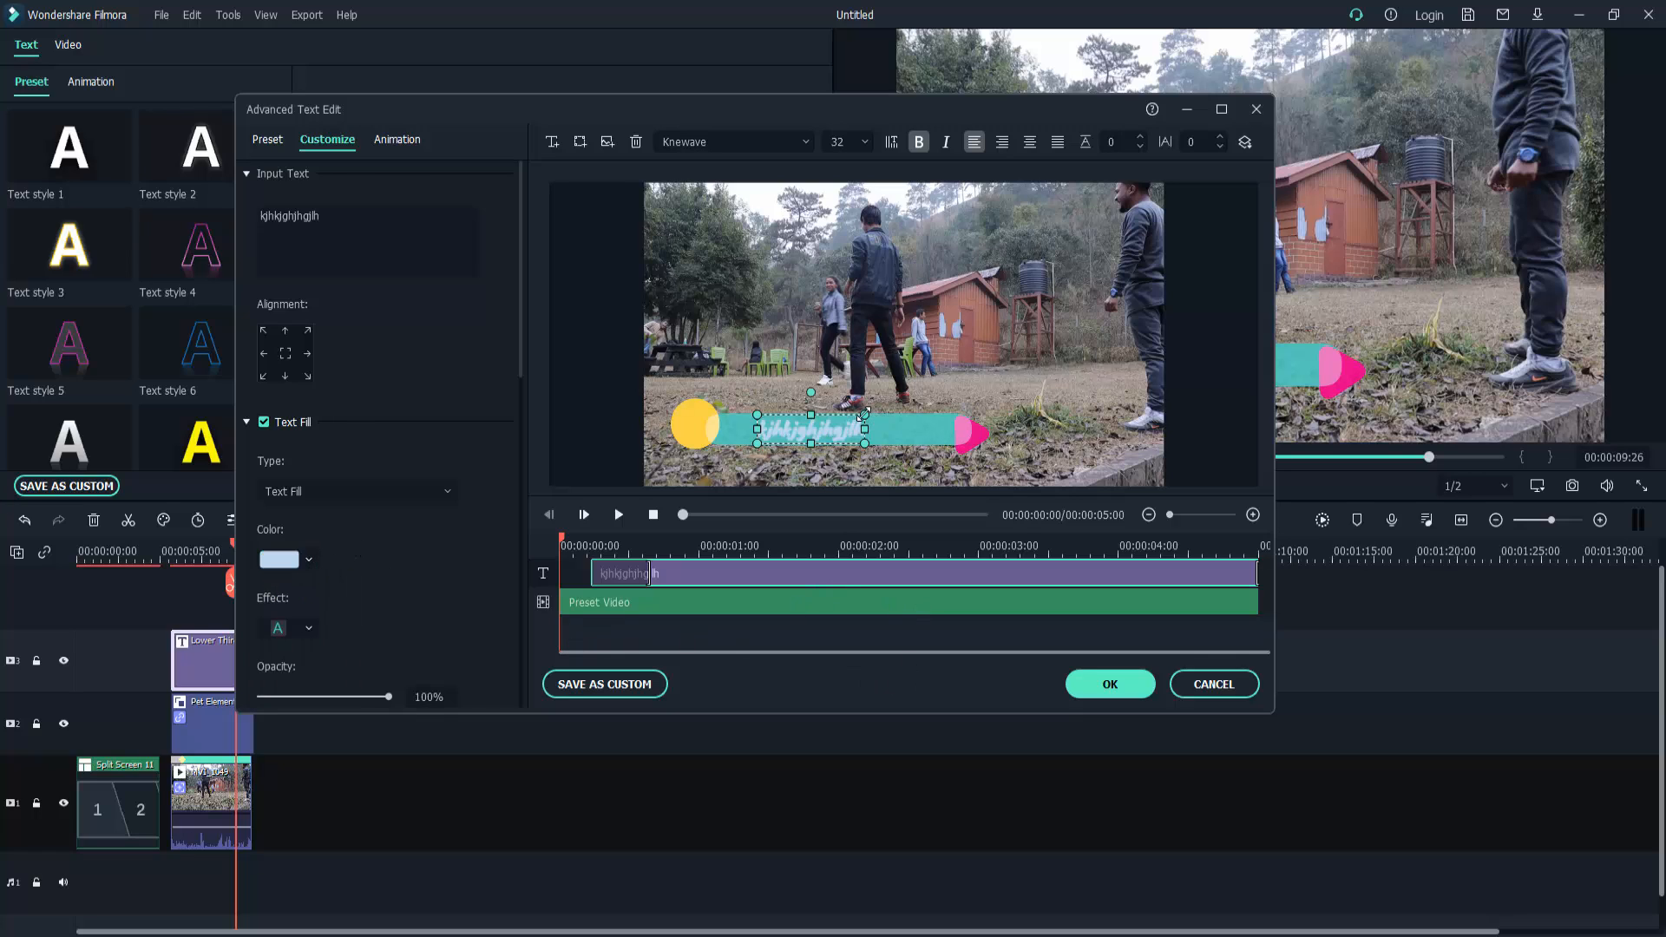
Enlarge the headline by setting its font size to 125 and stretching its text box wider and taller
mouse_move(865, 415)
mouse_down()
mouse_move(1006, 333)
mouse_move(878, 408)
mouse_up()
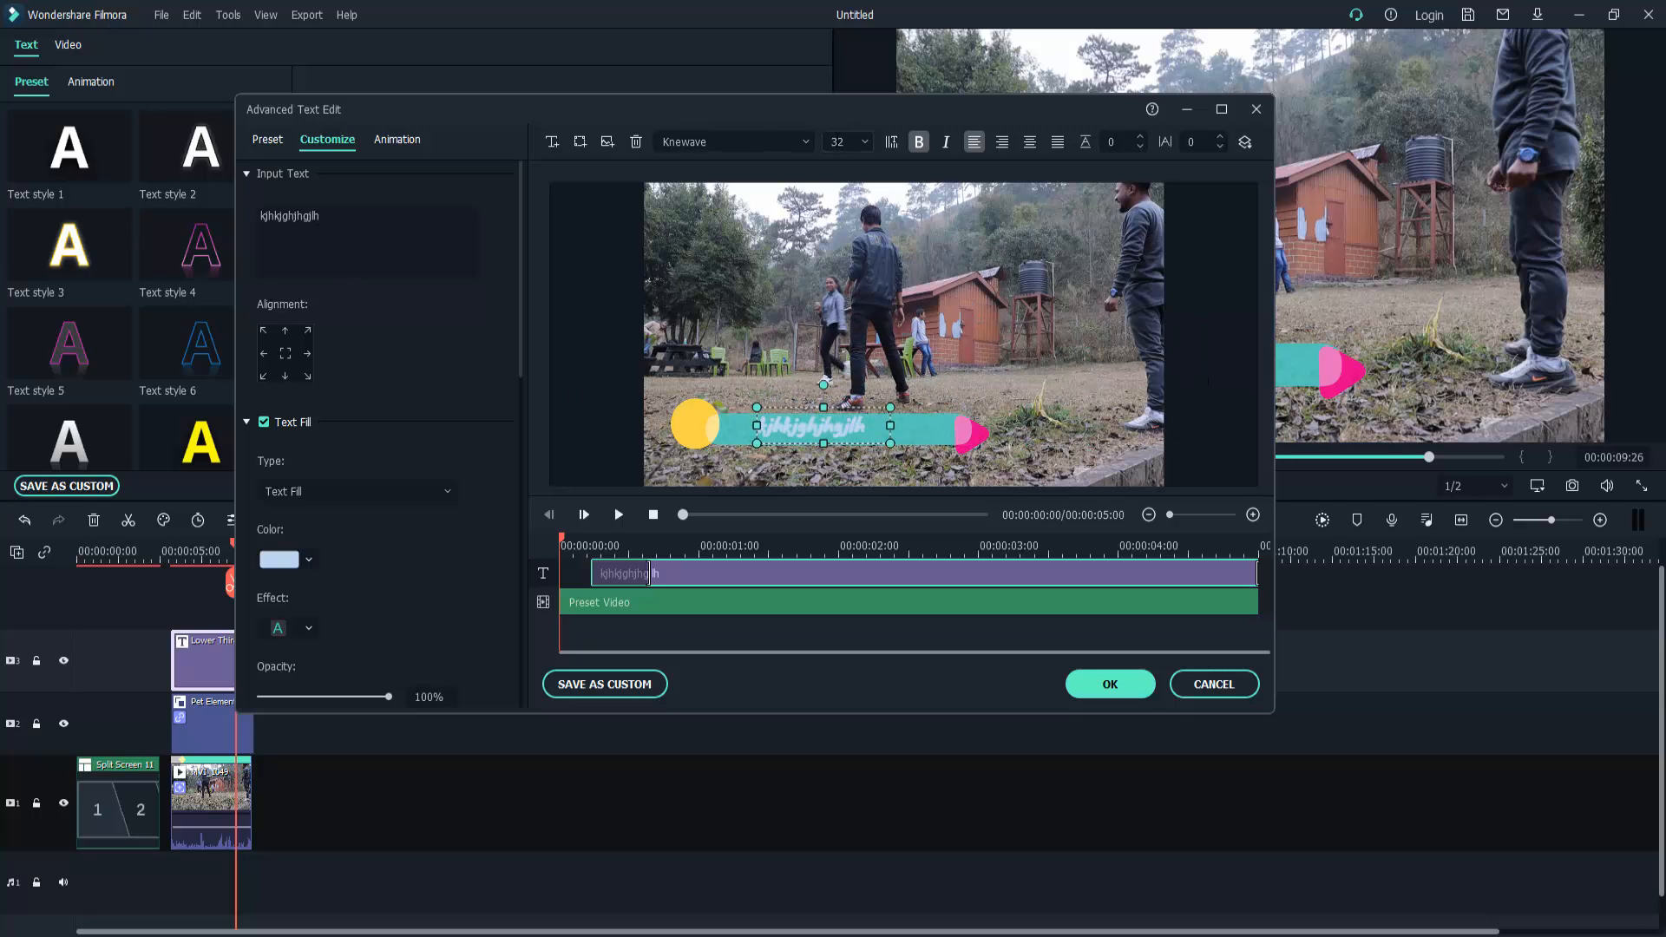
click(868, 144)
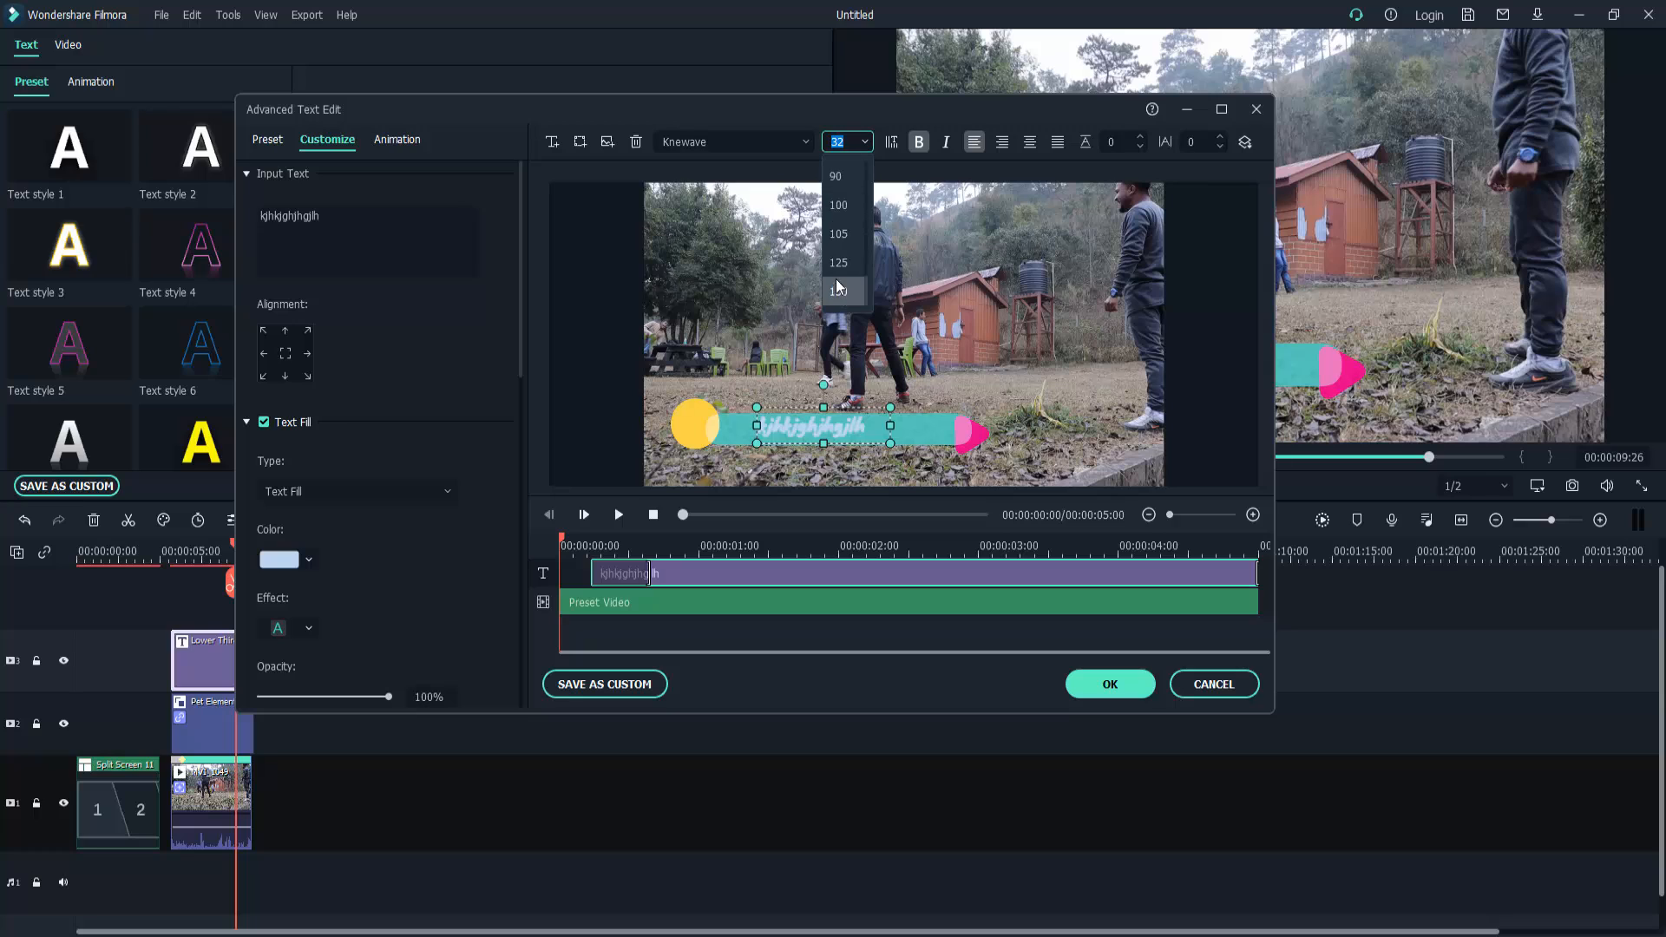
click(835, 277)
text(125)
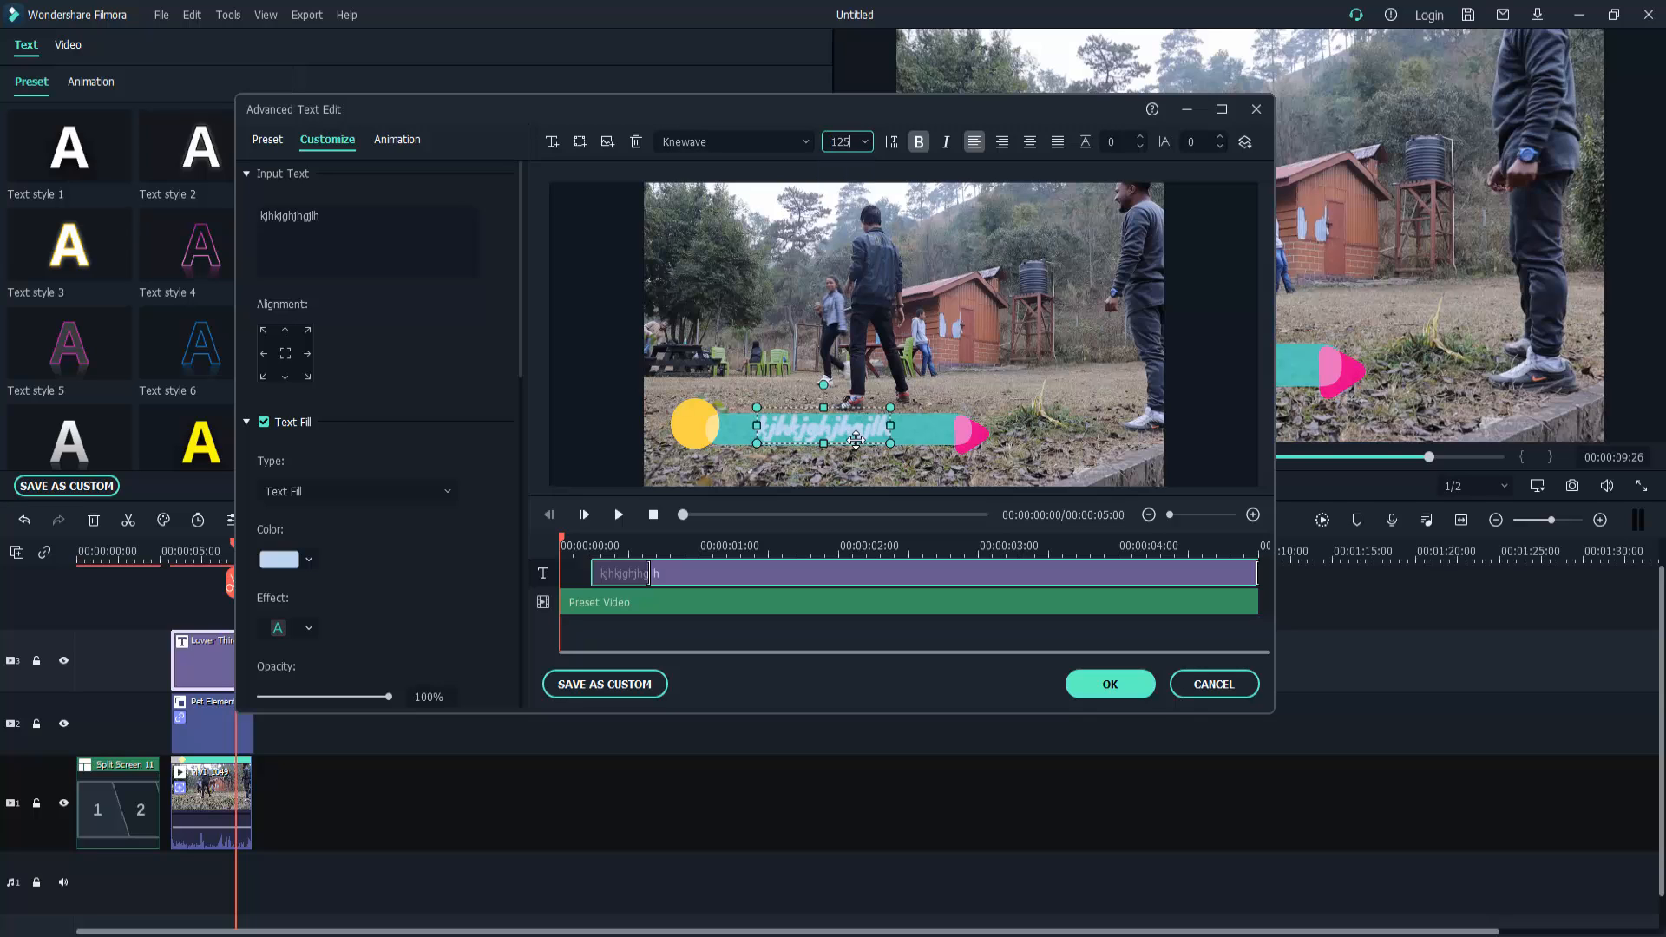
drag(891, 407, 912, 379)
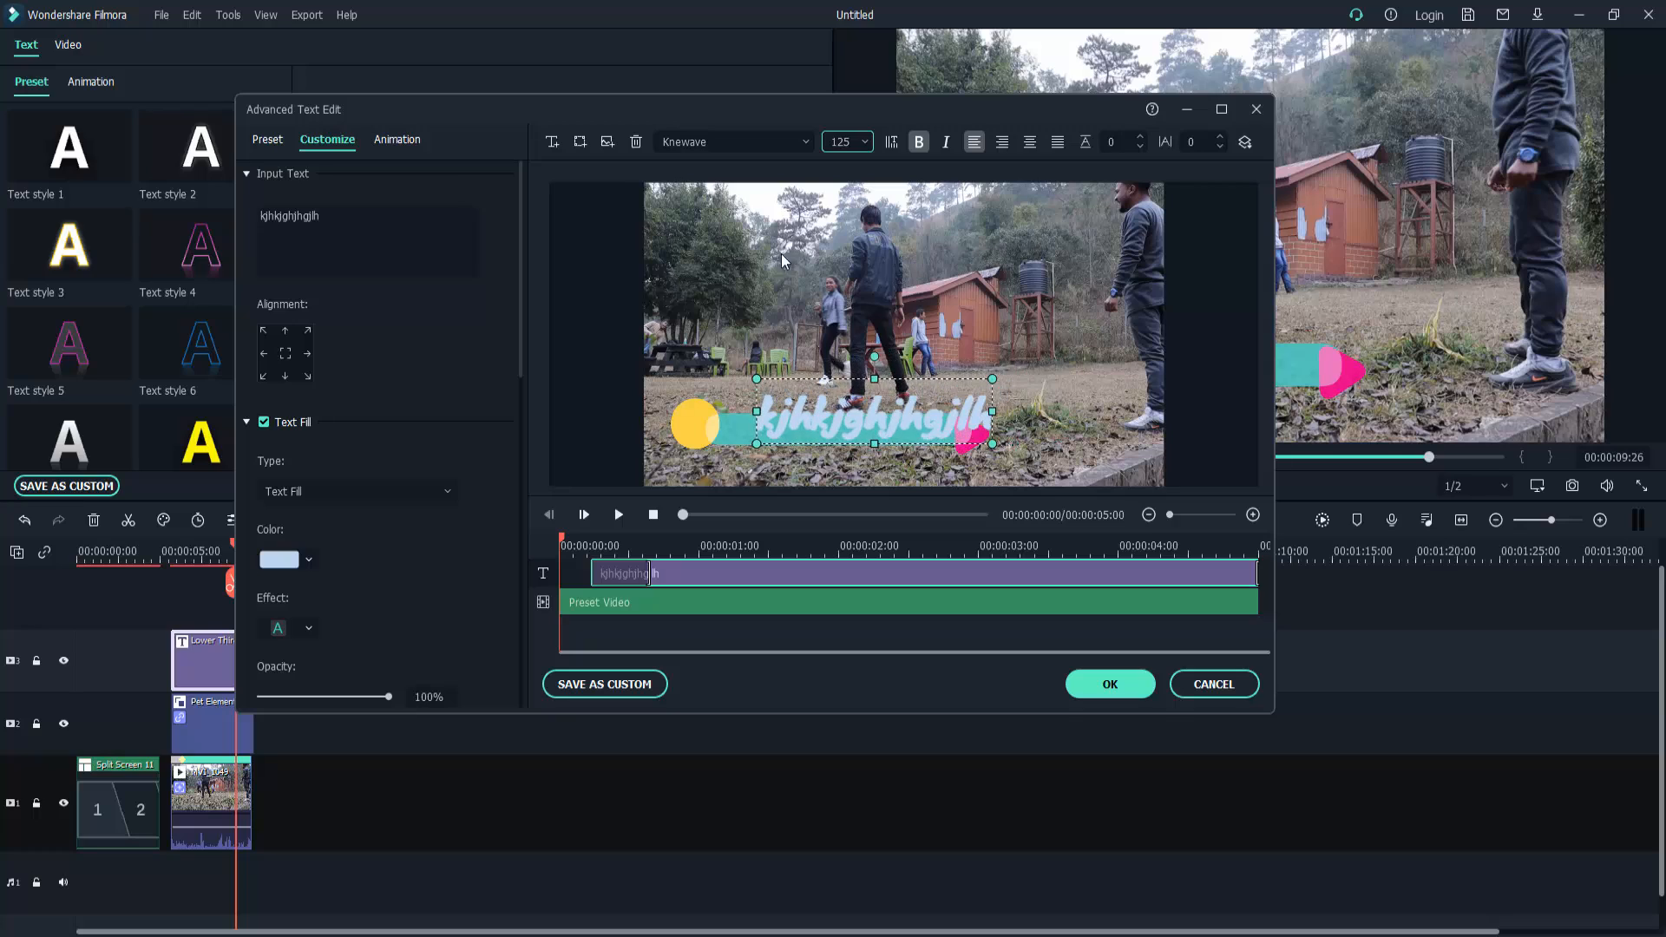
Try different fonts on the headline and settle on Inkpen2ScriptStd
click(746, 139)
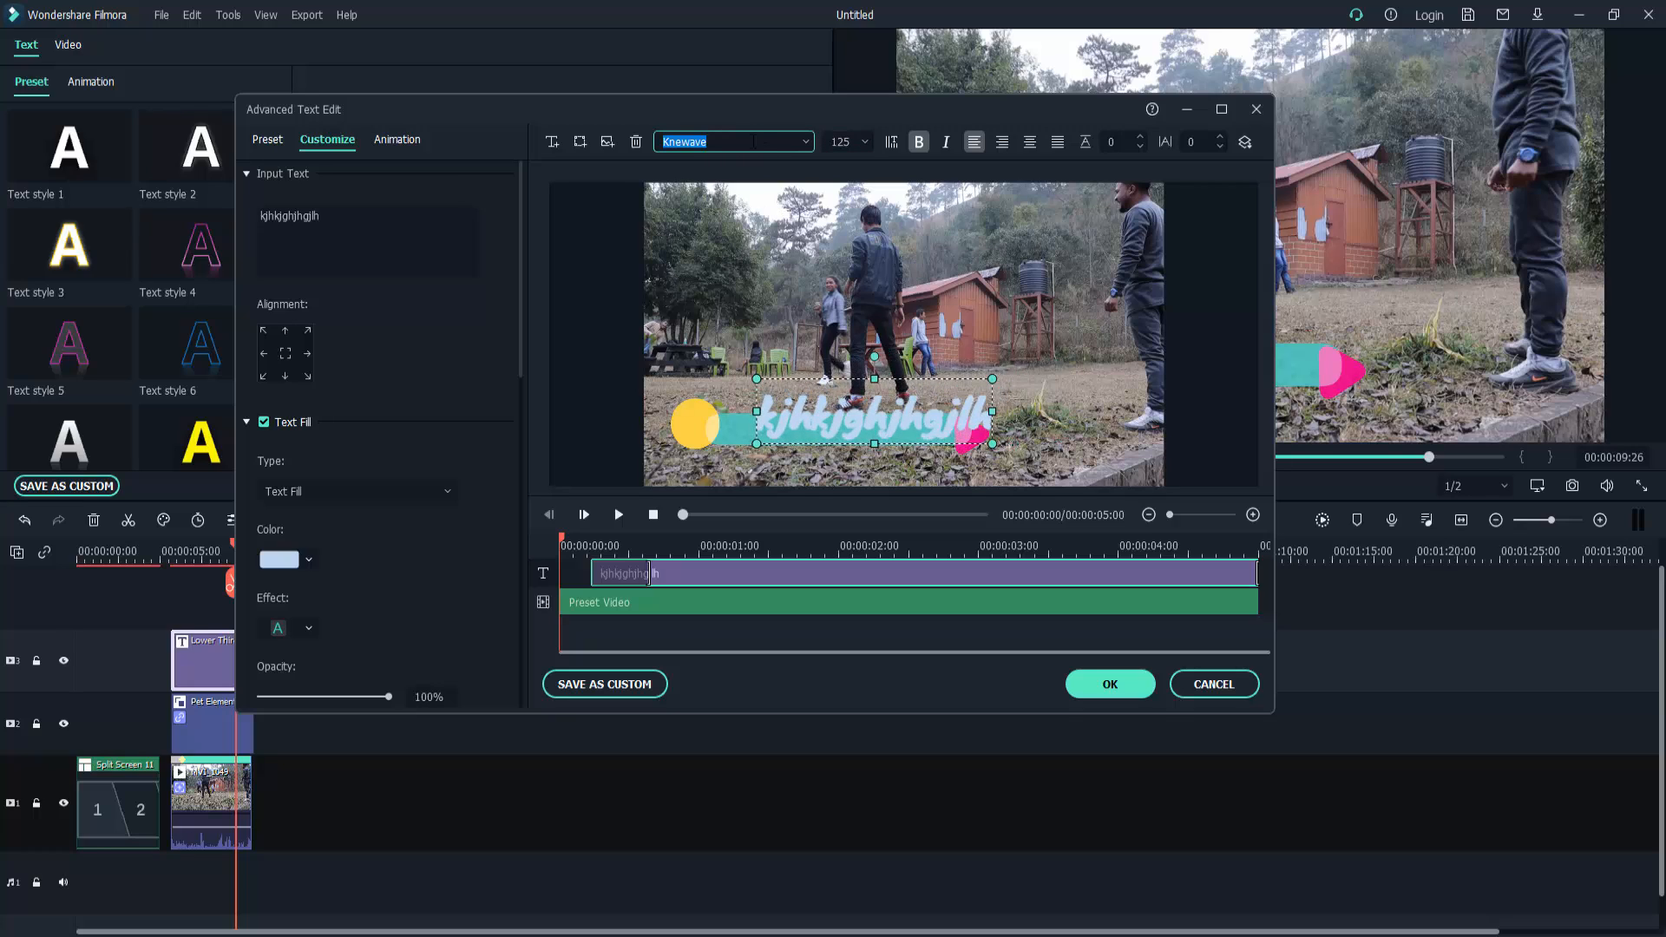
key(Down)
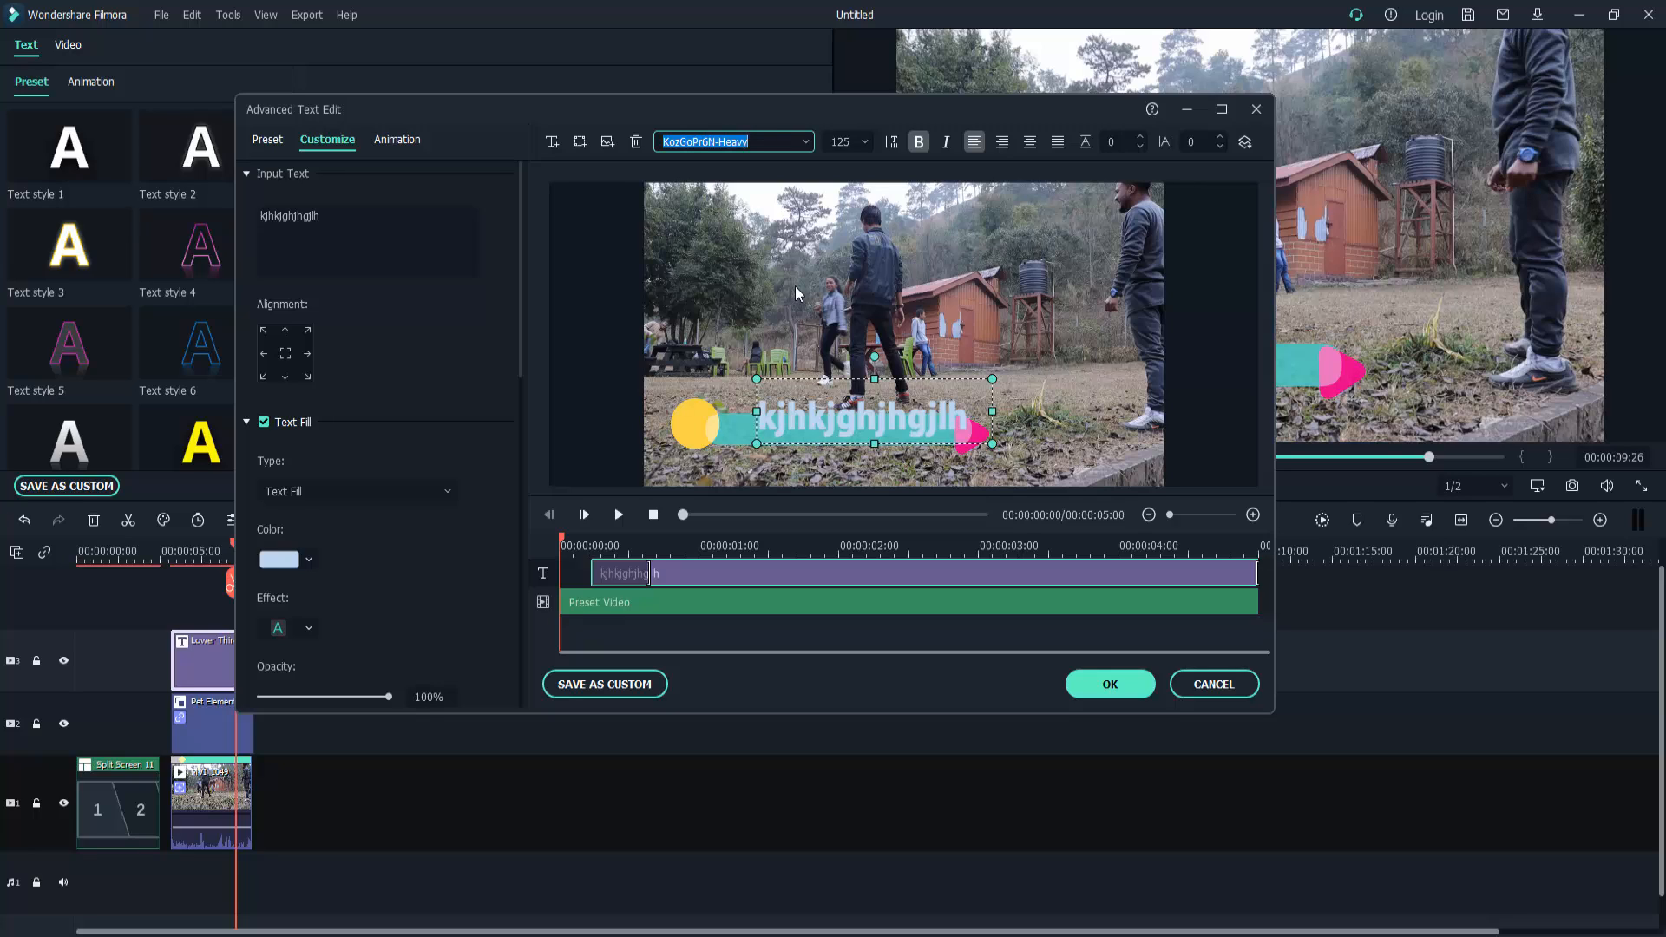
key(Down)
key(Down)
key(Down)
key(Down)
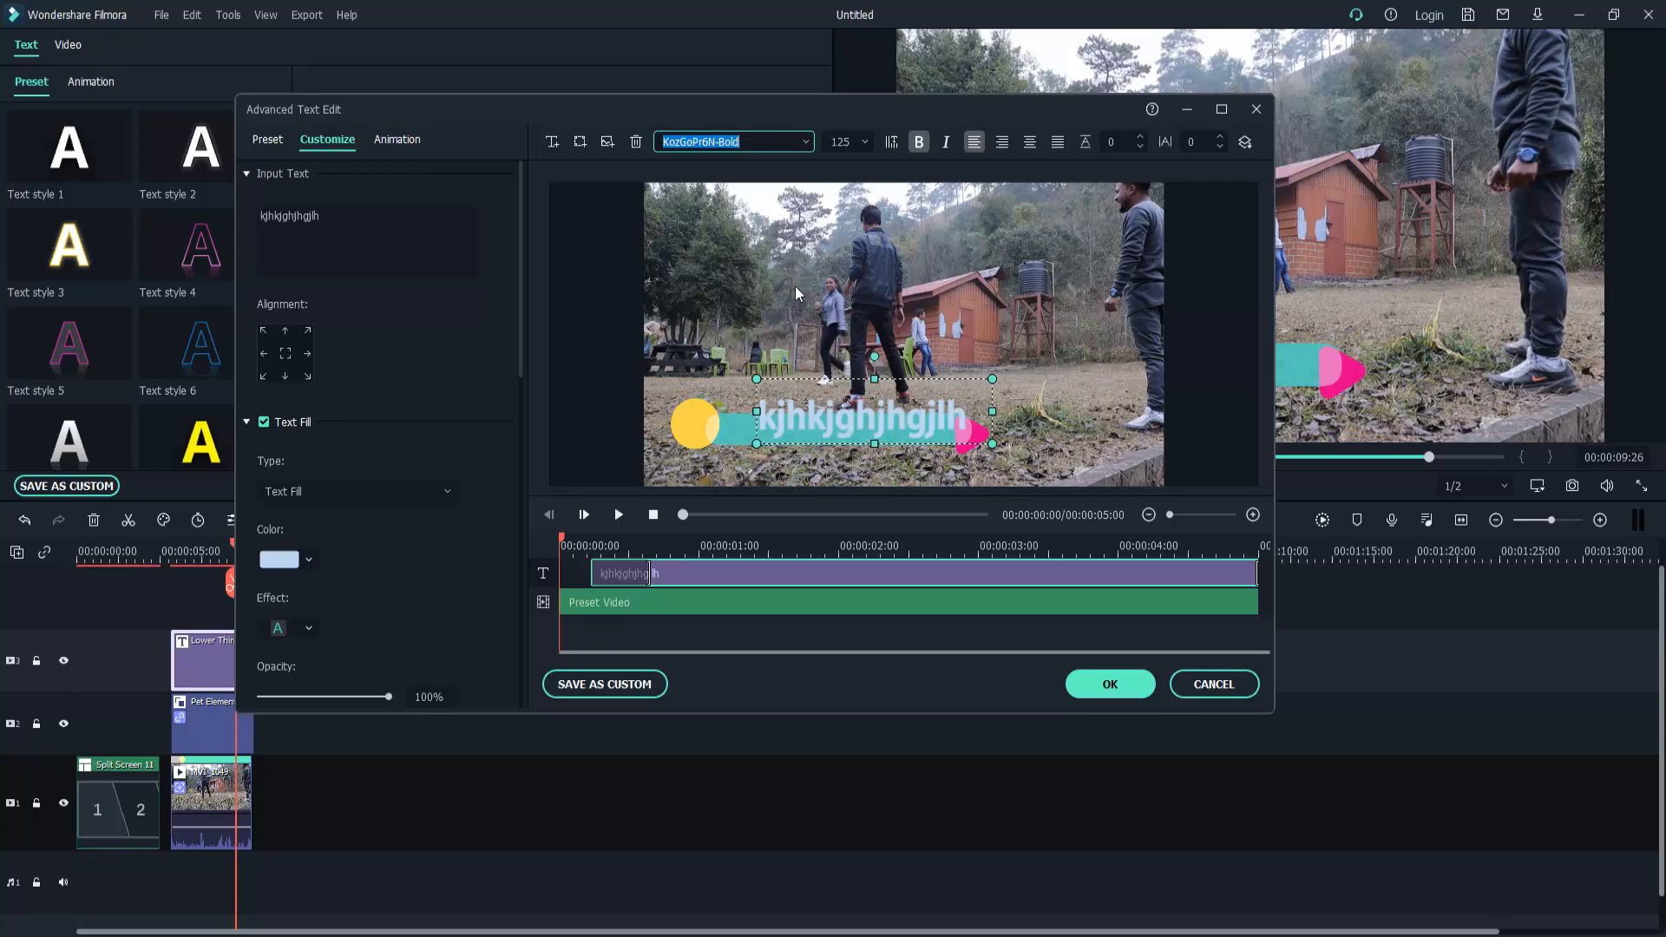
key(Down)
key(Down)
key(Down)
key(Down)
key(Down)
key(Down)
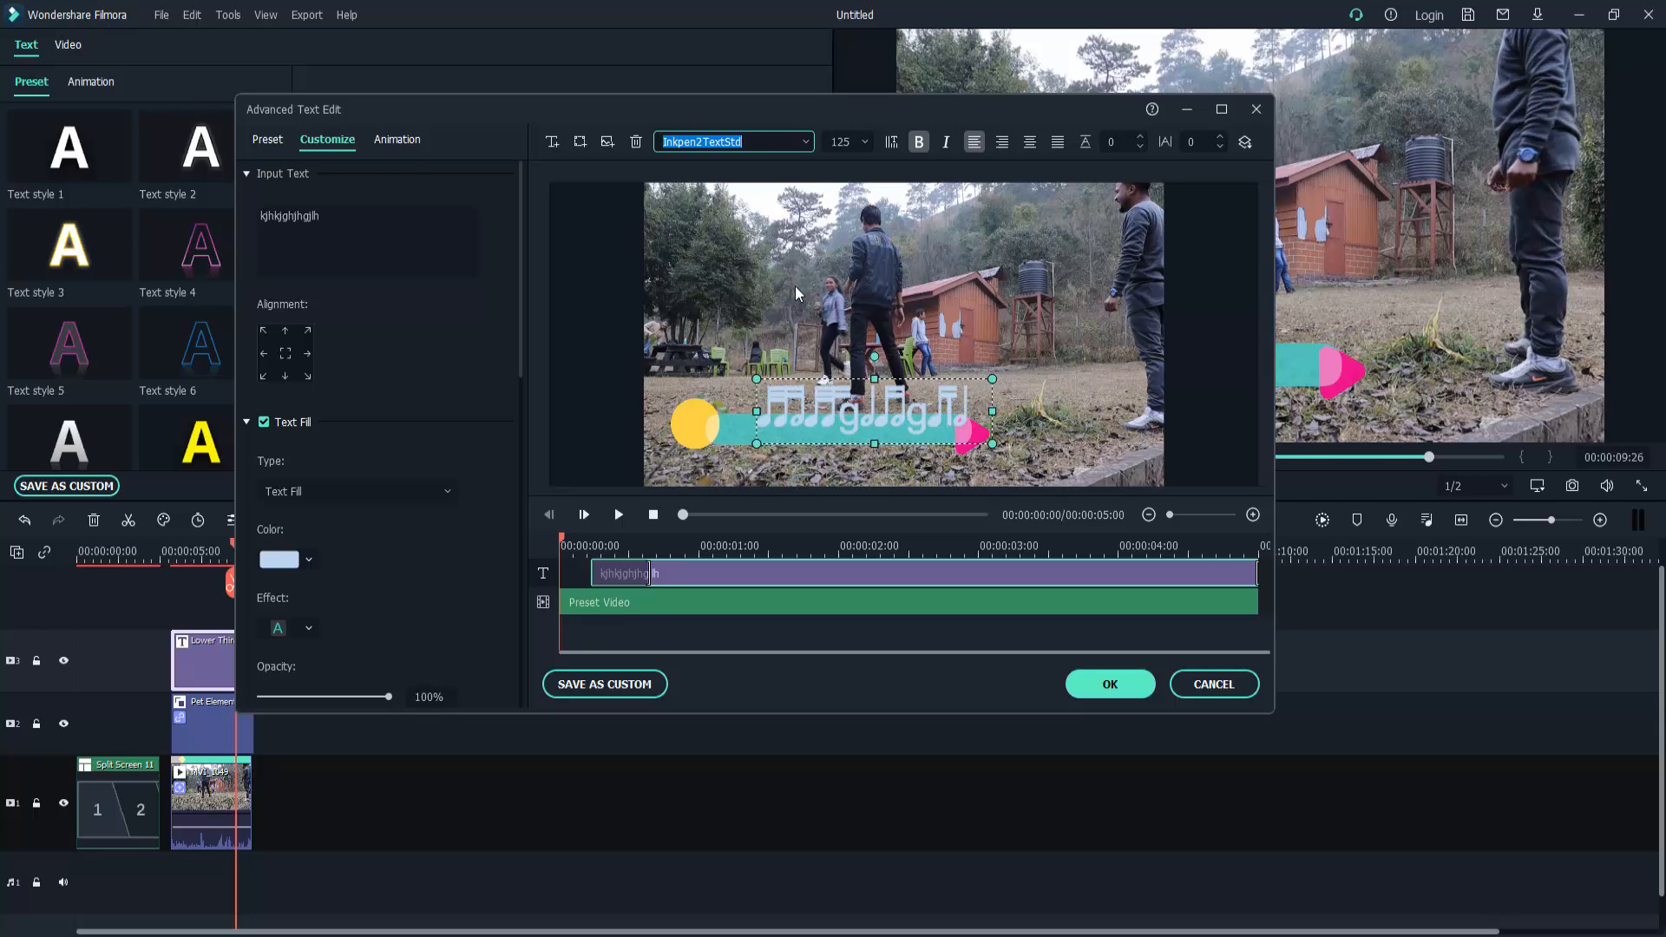
key(Down)
key(Down)
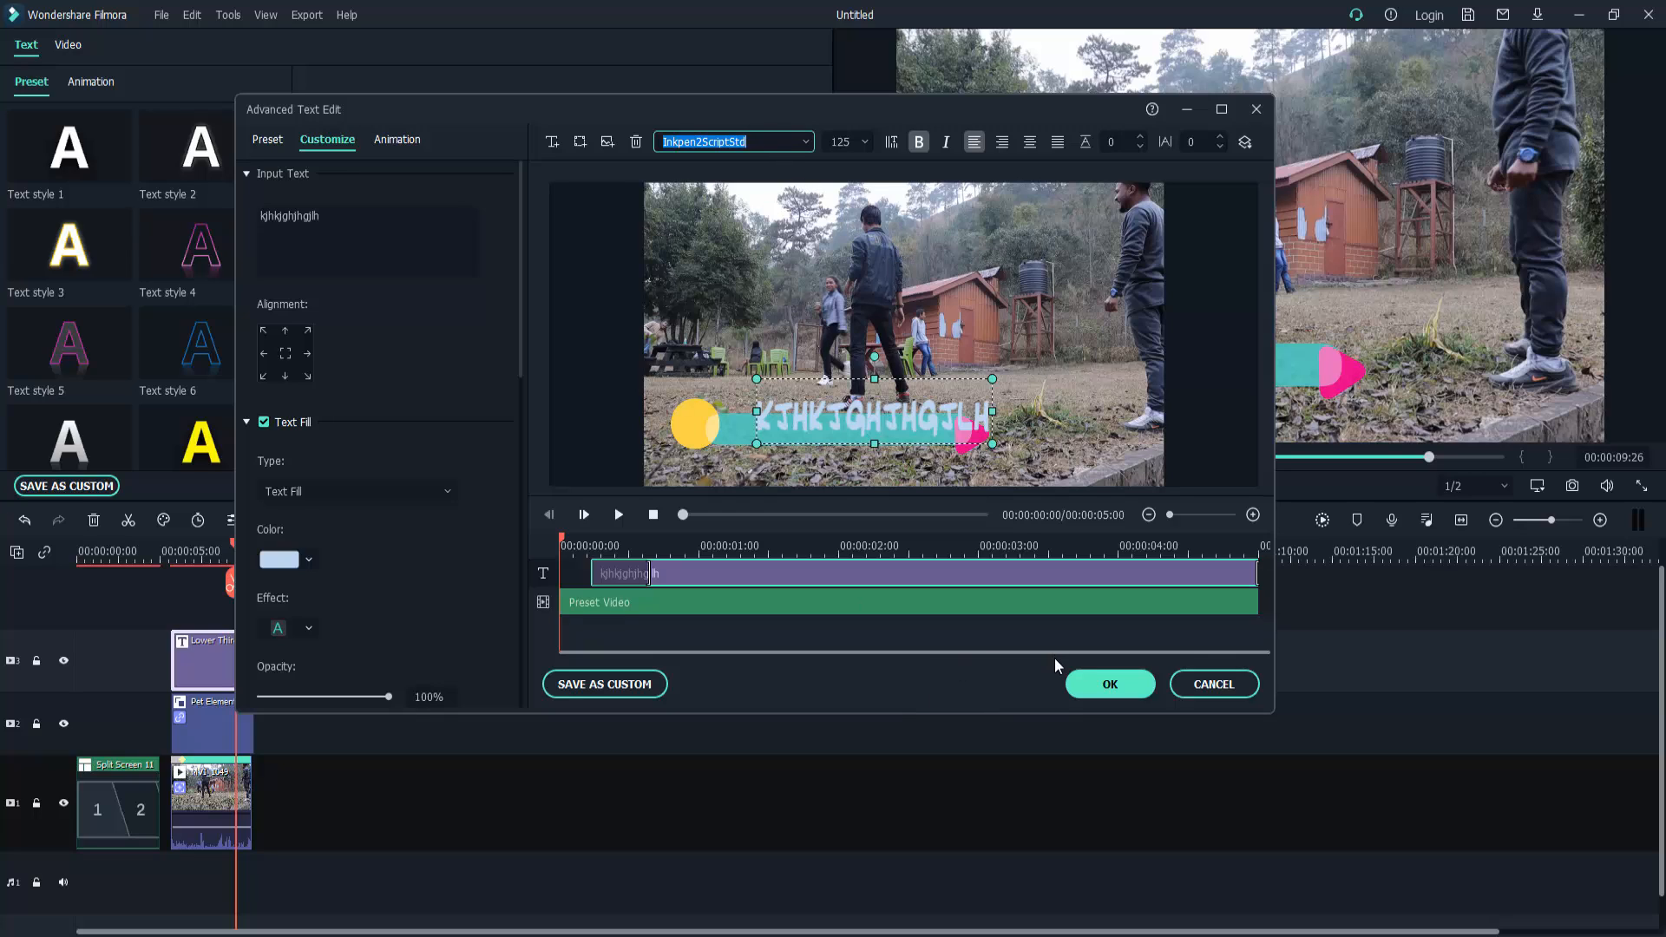
Italicize the headline and try the paragraph alignments, ending with right alignment
click(920, 146)
click(944, 145)
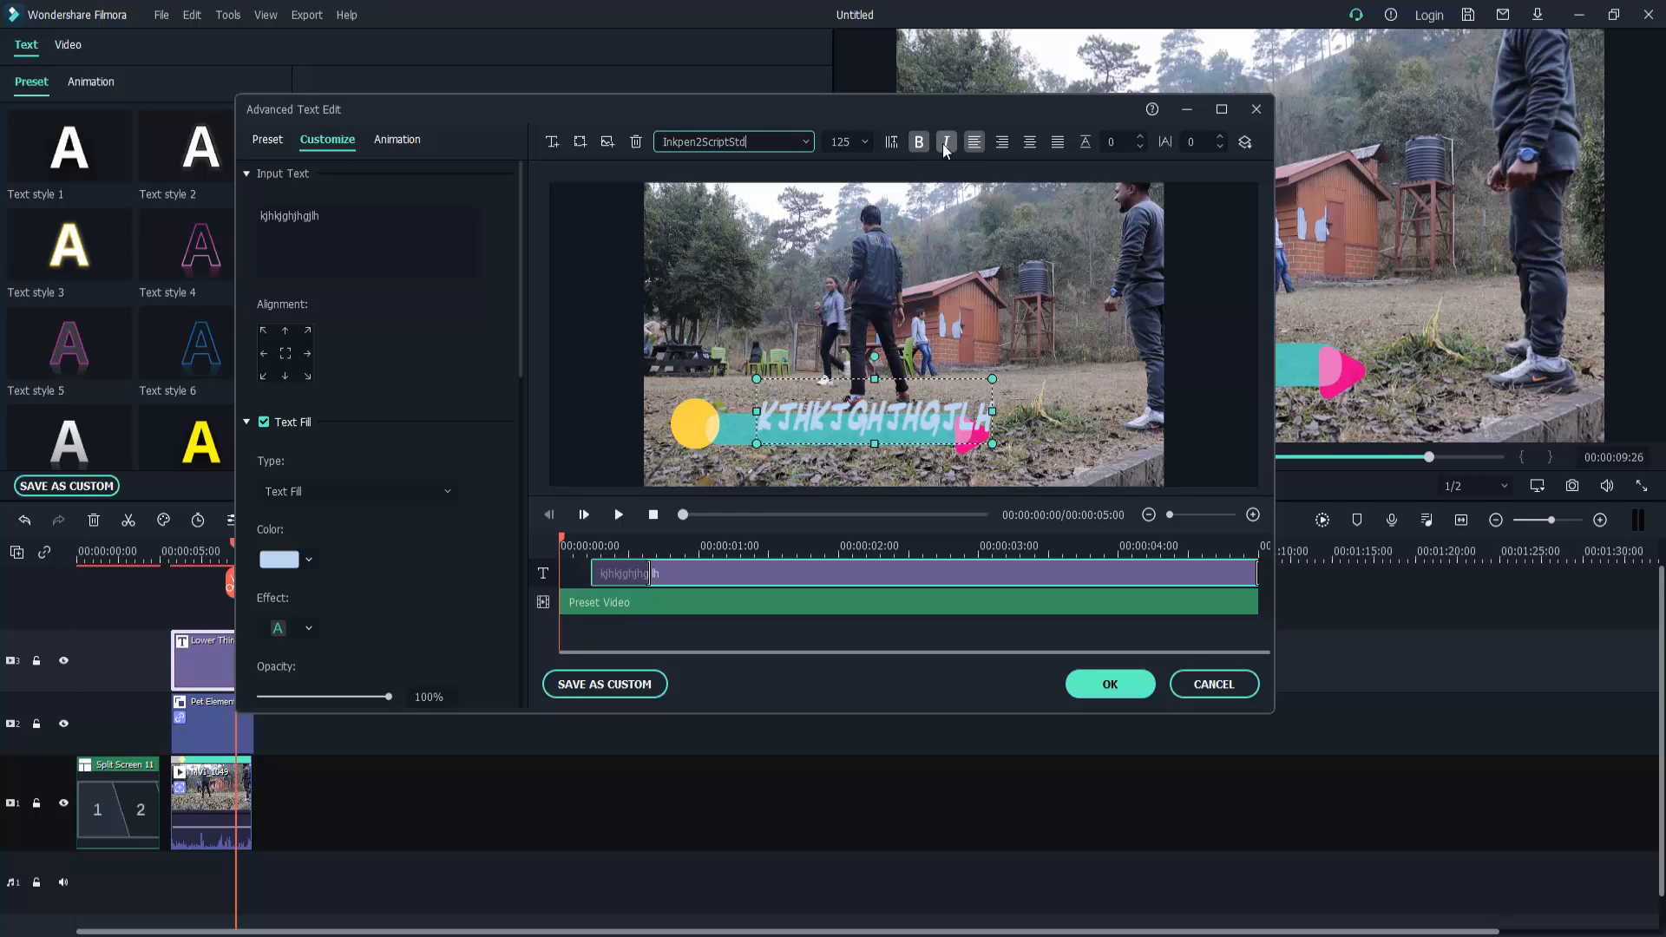
click(1029, 144)
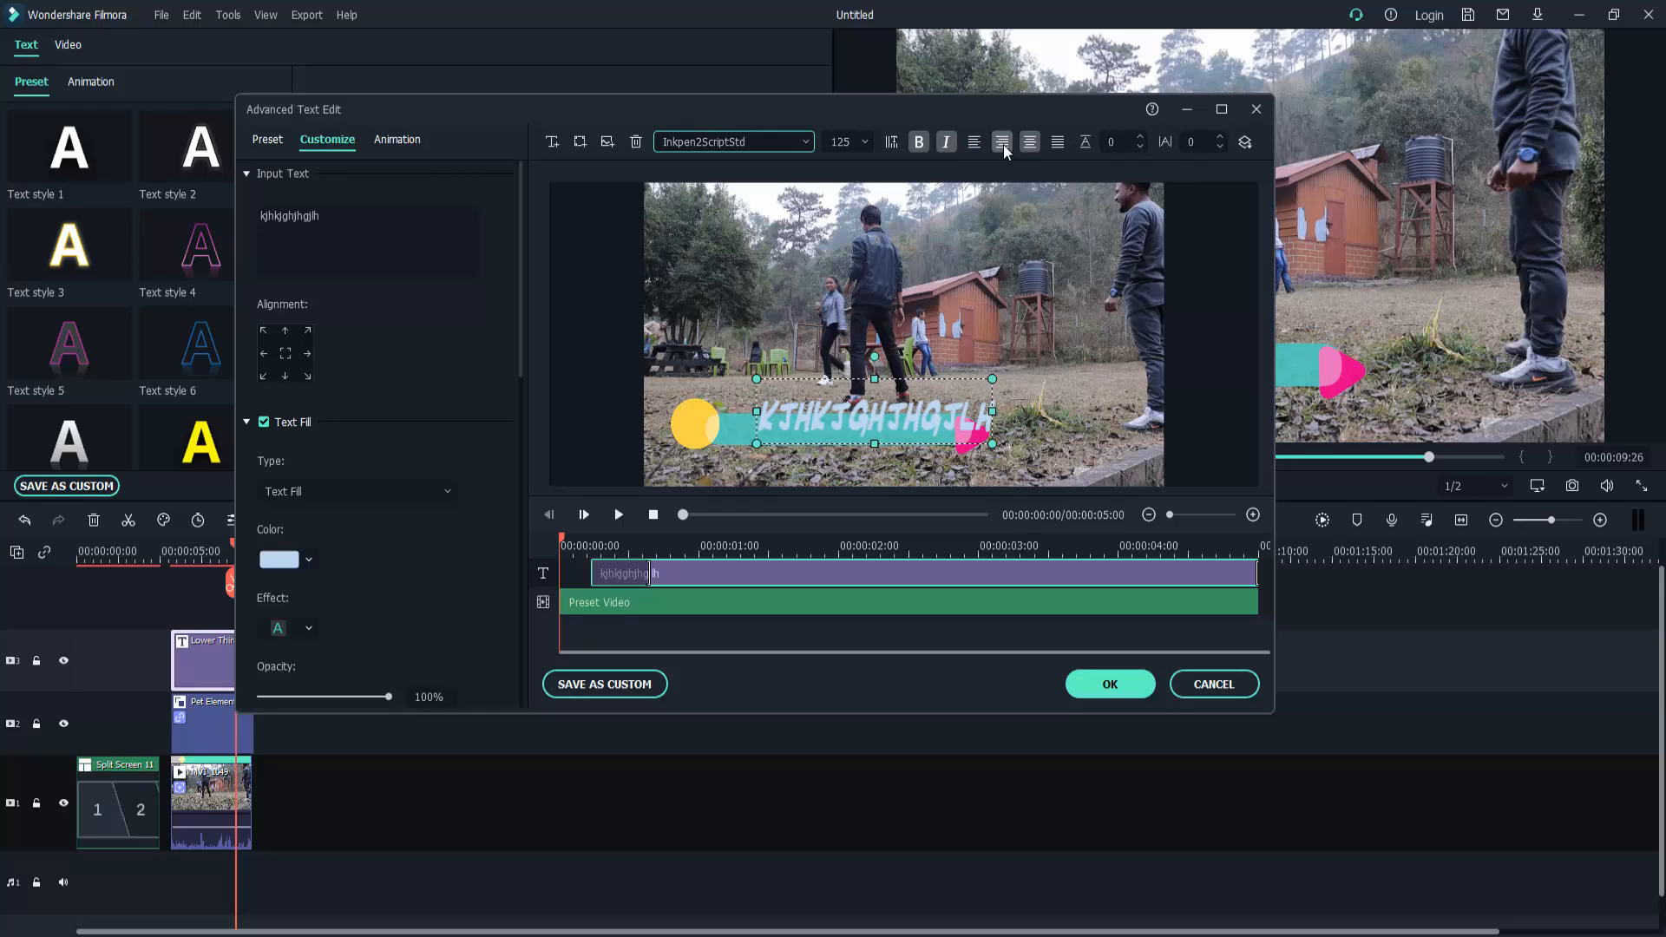
click(1048, 145)
click(1029, 144)
click(1004, 146)
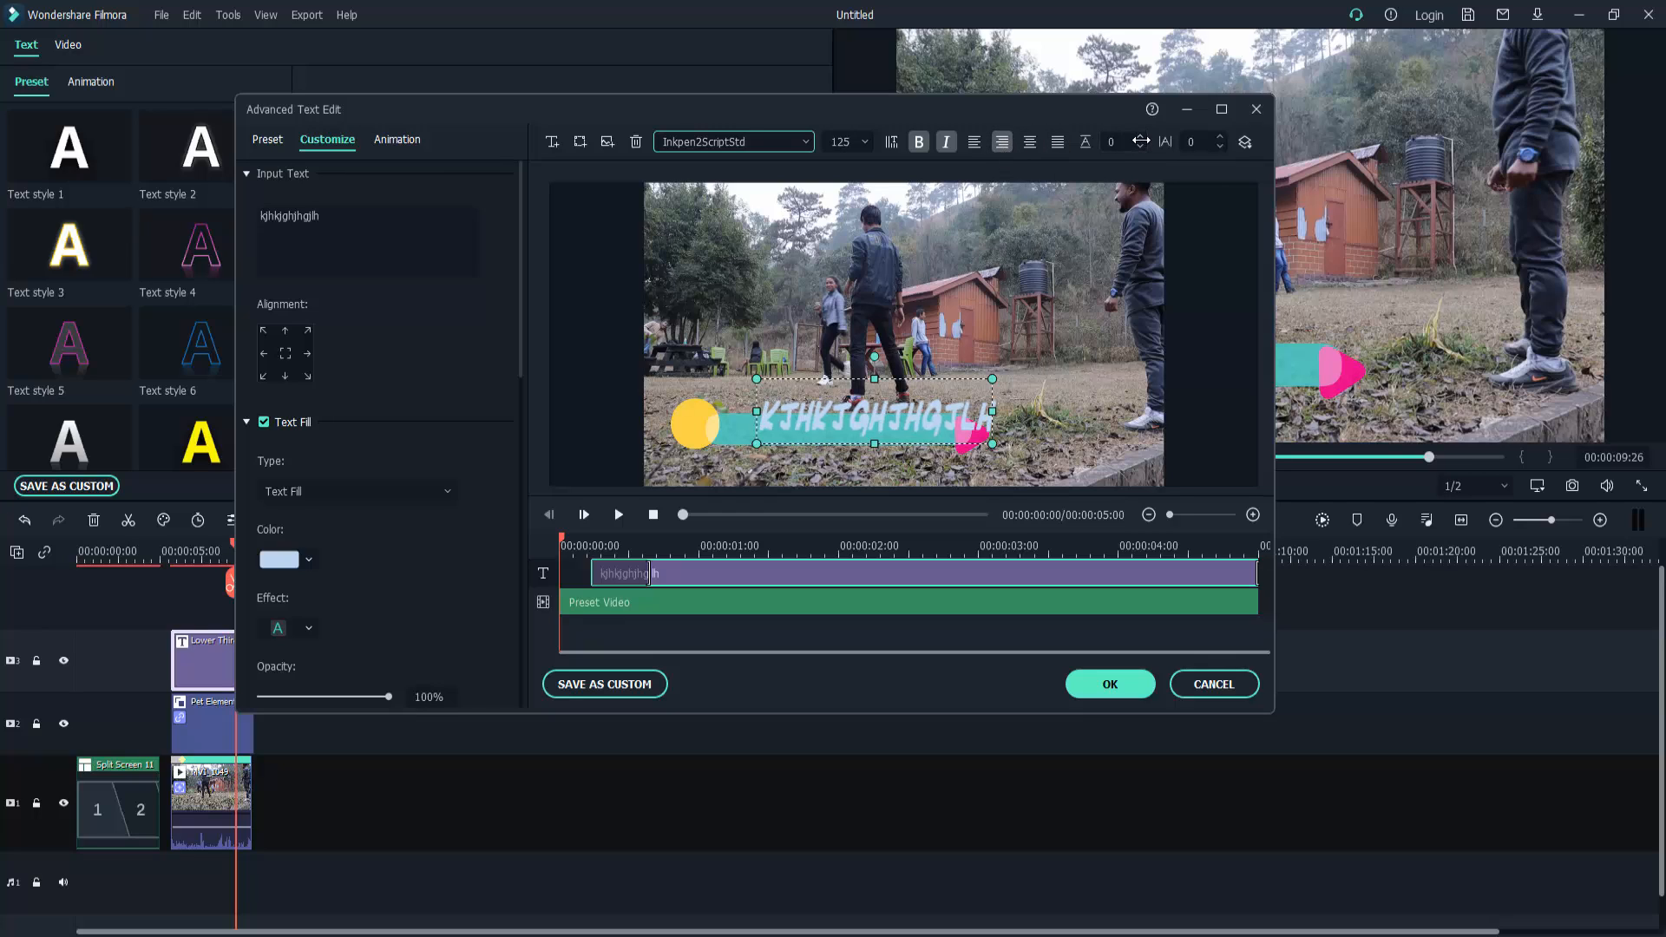
Set the headline's line spacing to 31 and its character spacing to -43
drag(1182, 141, 1140, 142)
drag(1132, 141, 1141, 140)
drag(1194, 141, 1157, 142)
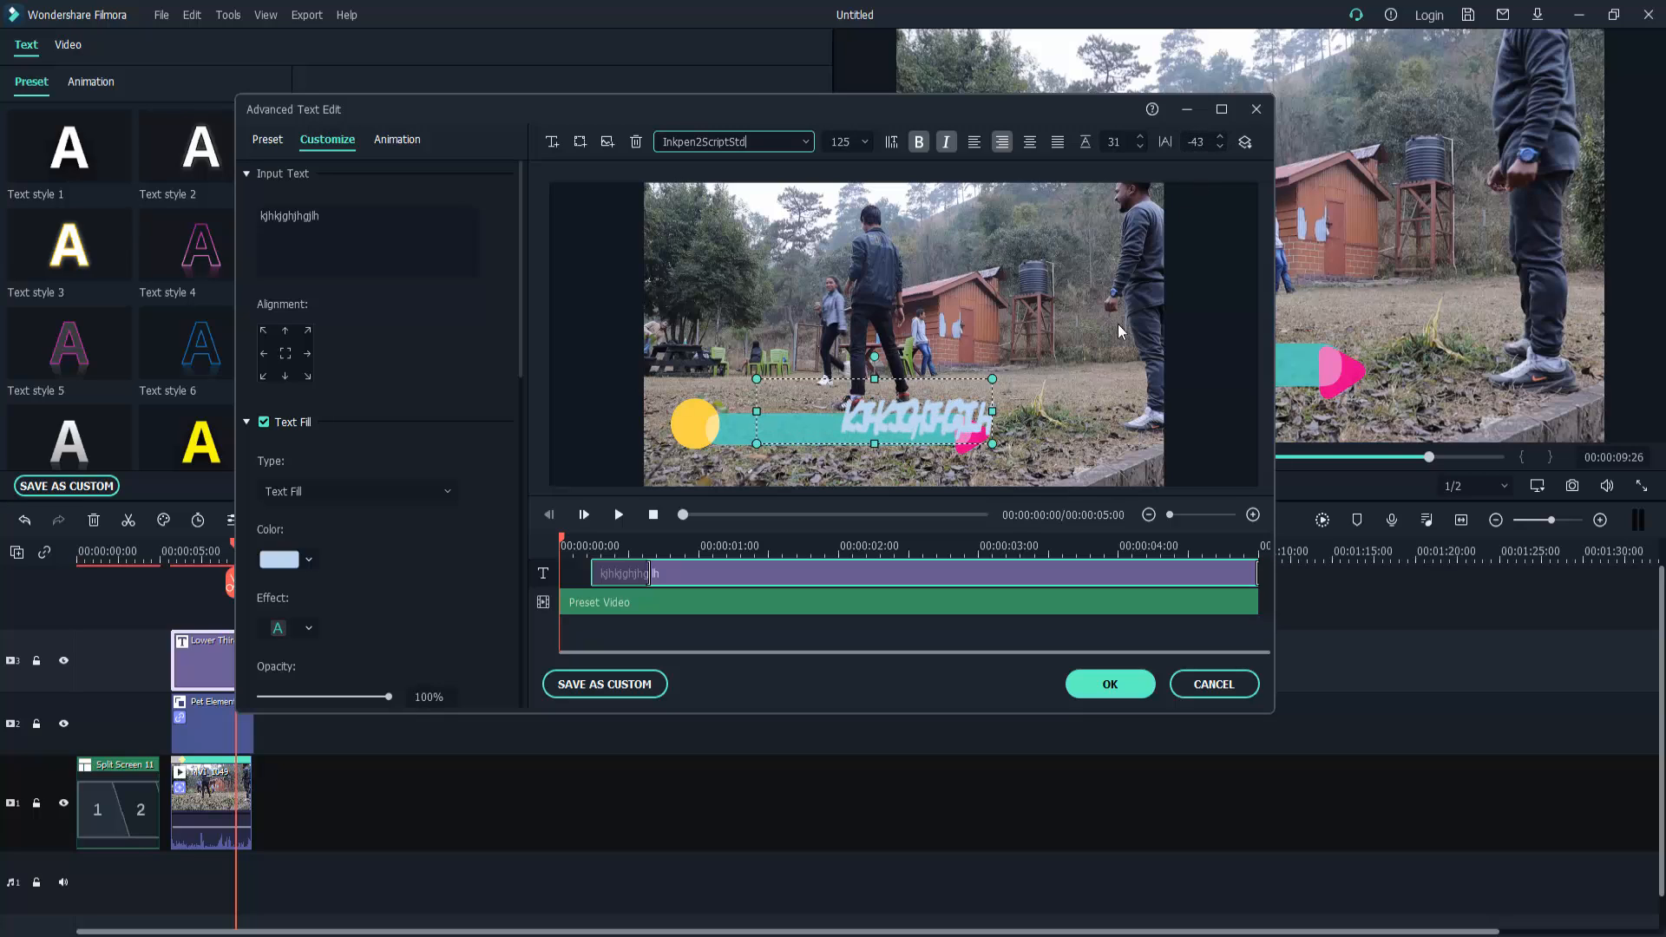
Widen the headline's text box on both sides, set character spacing to 44, and move the text slightly toward the frame's left edge
drag(992, 411, 1201, 412)
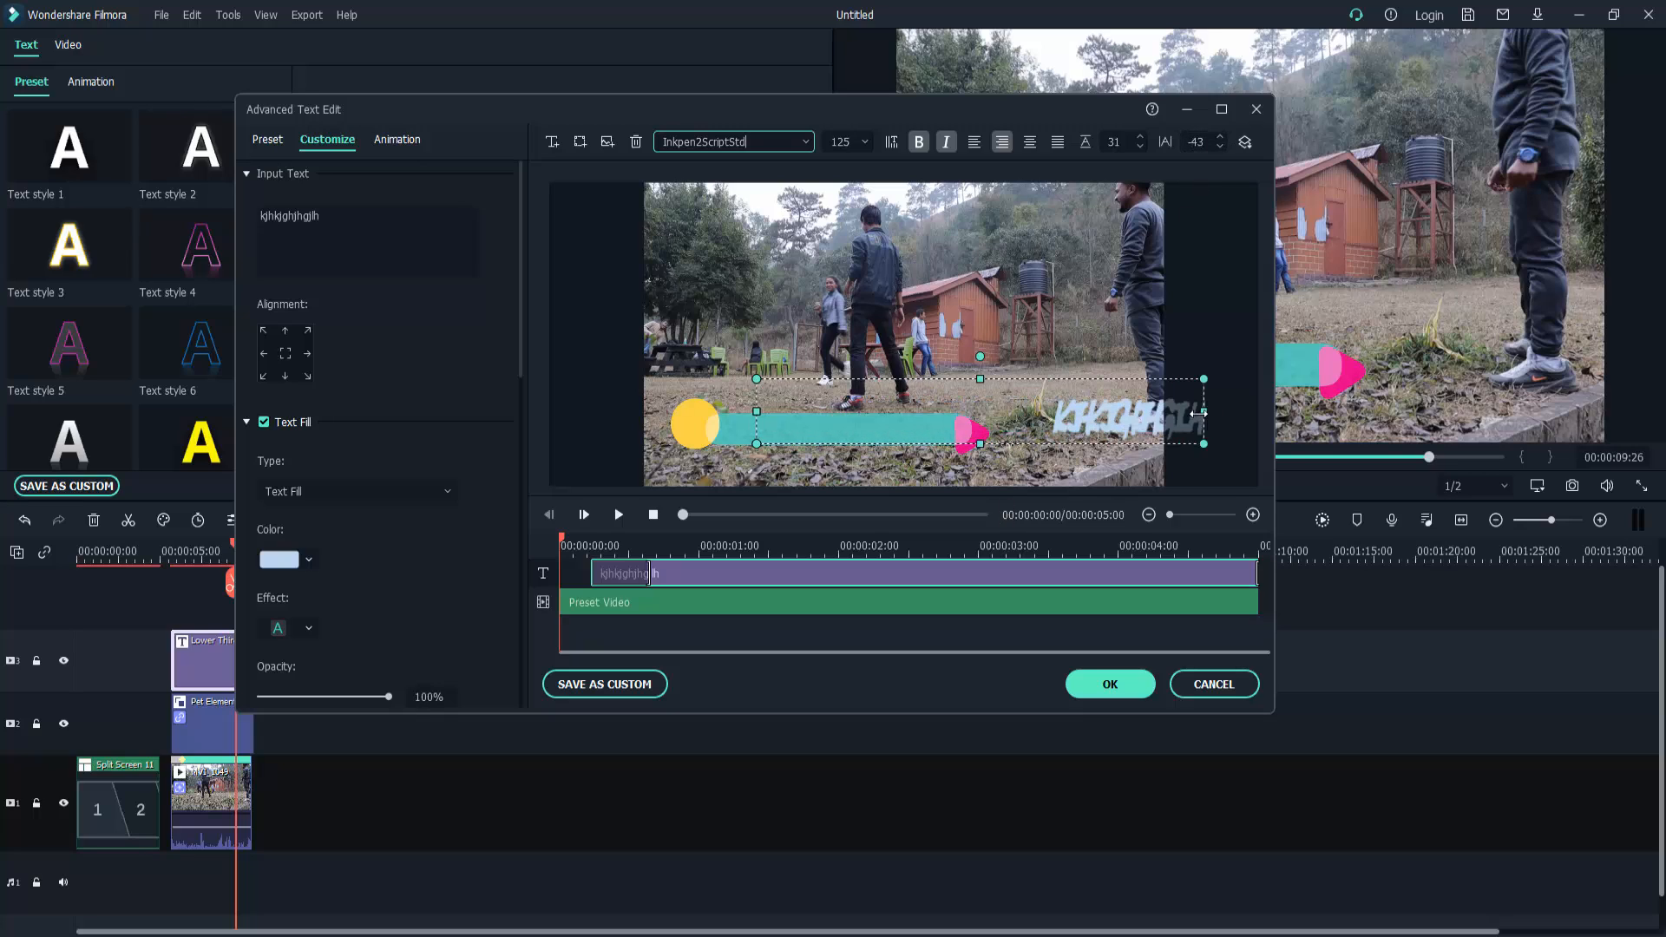
drag(758, 408, 656, 411)
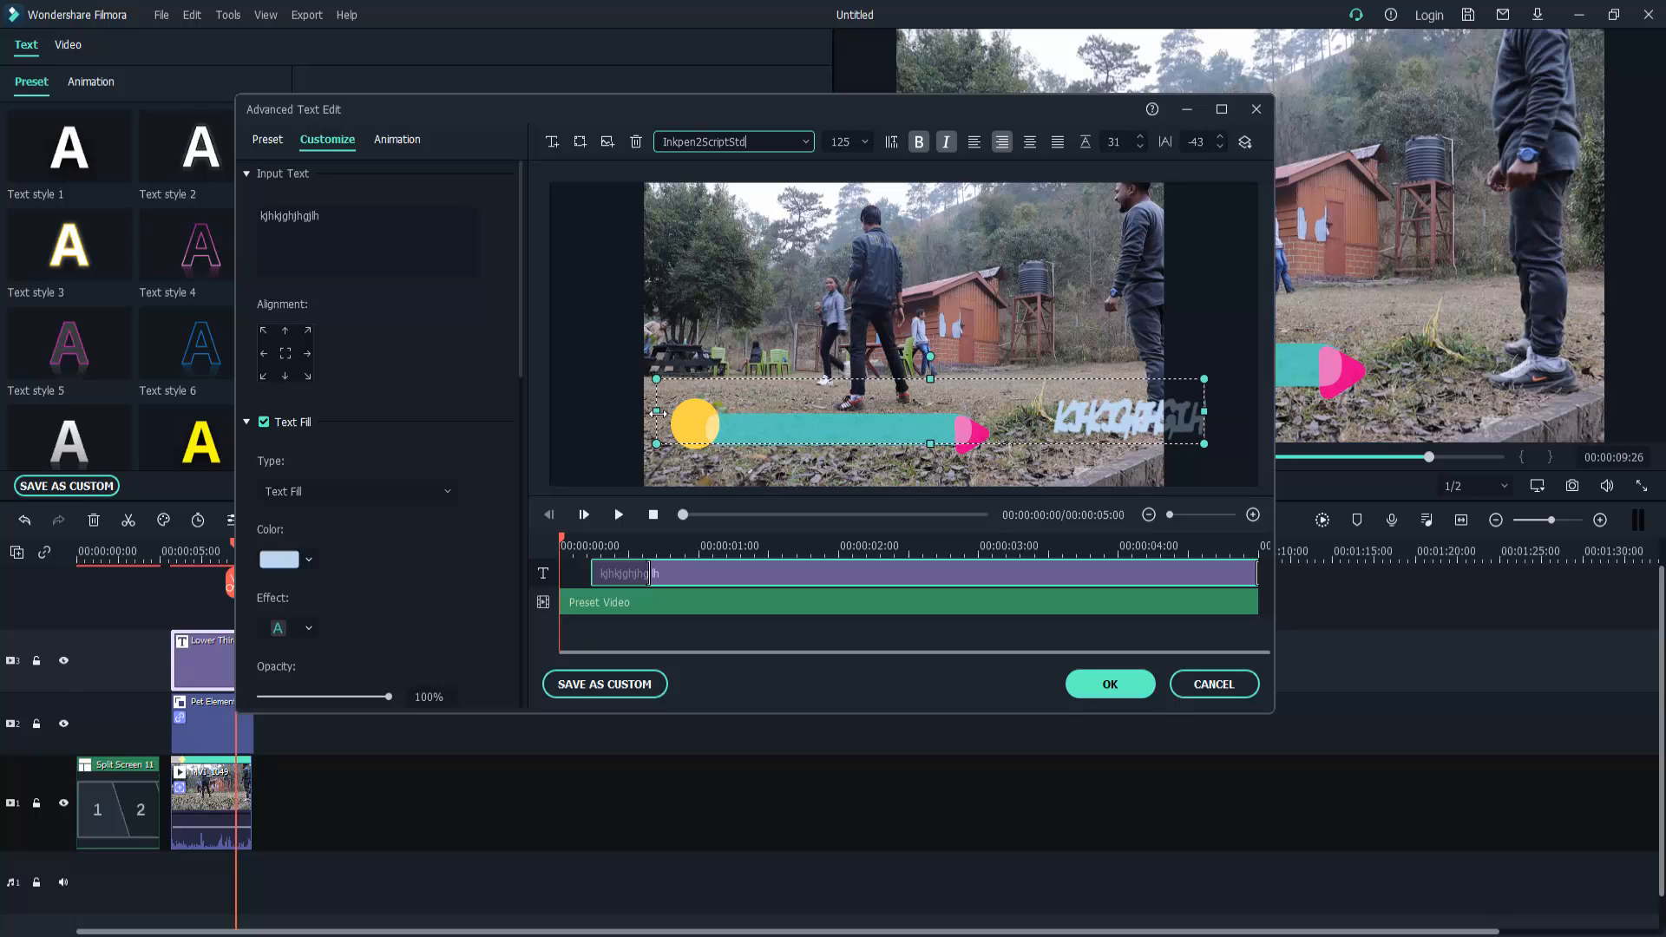
drag(1219, 144, 1295, 144)
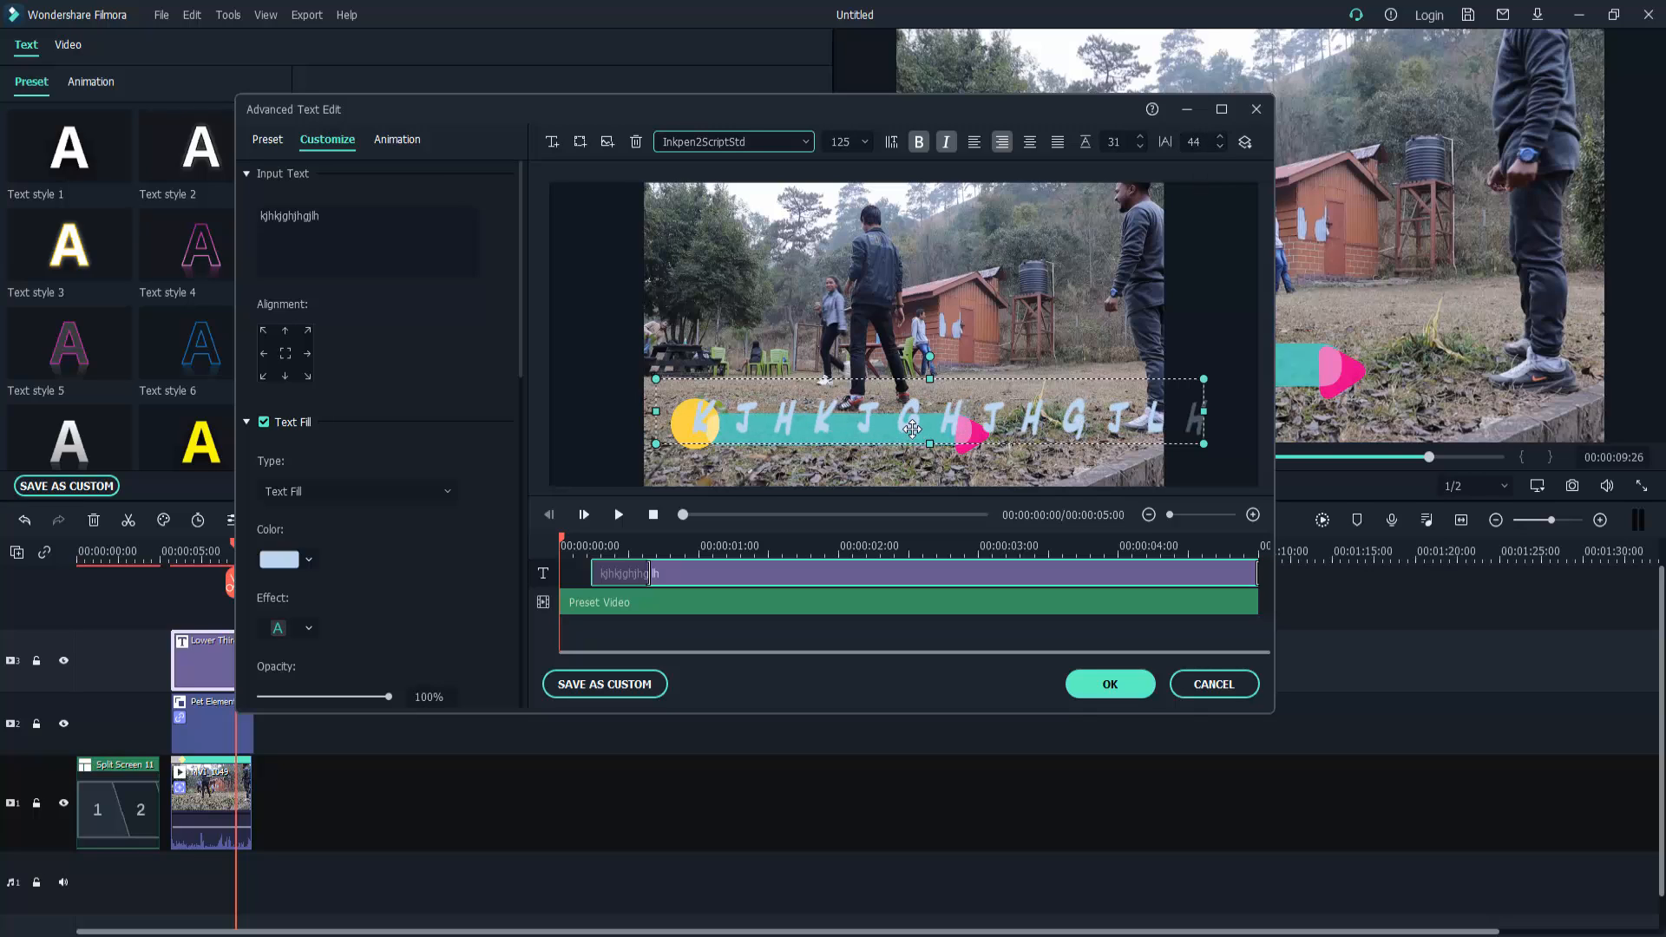
drag(905, 434, 874, 439)
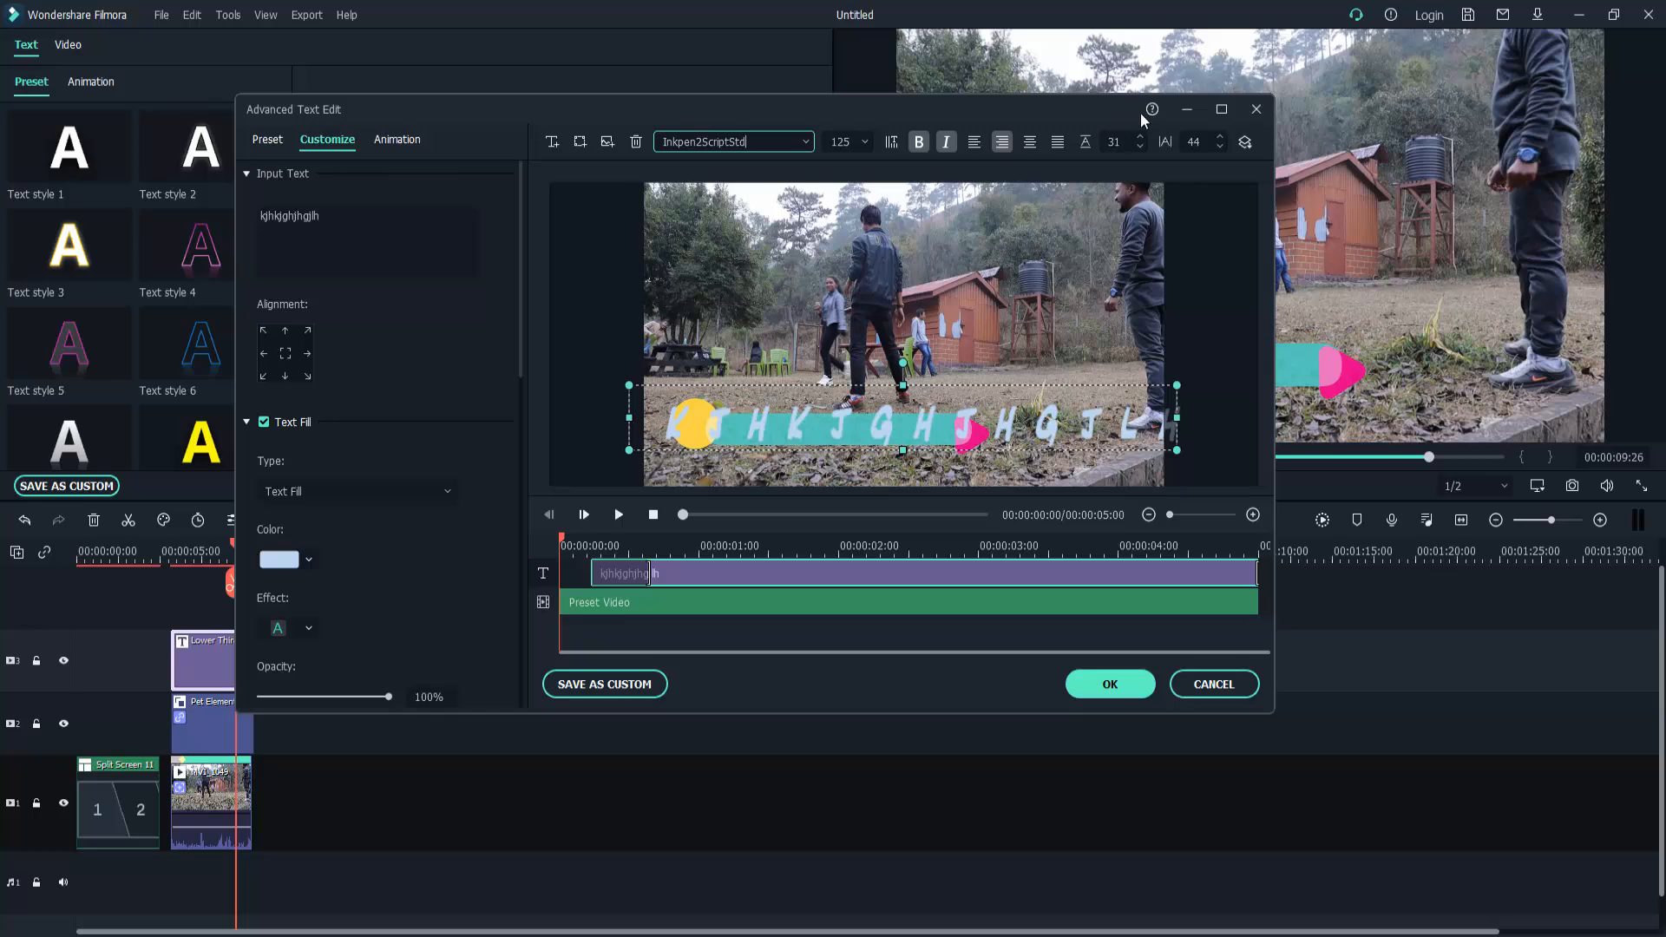
Send the headline text to the back, behind the lower-third graphic, and nudge it vertically
click(1245, 144)
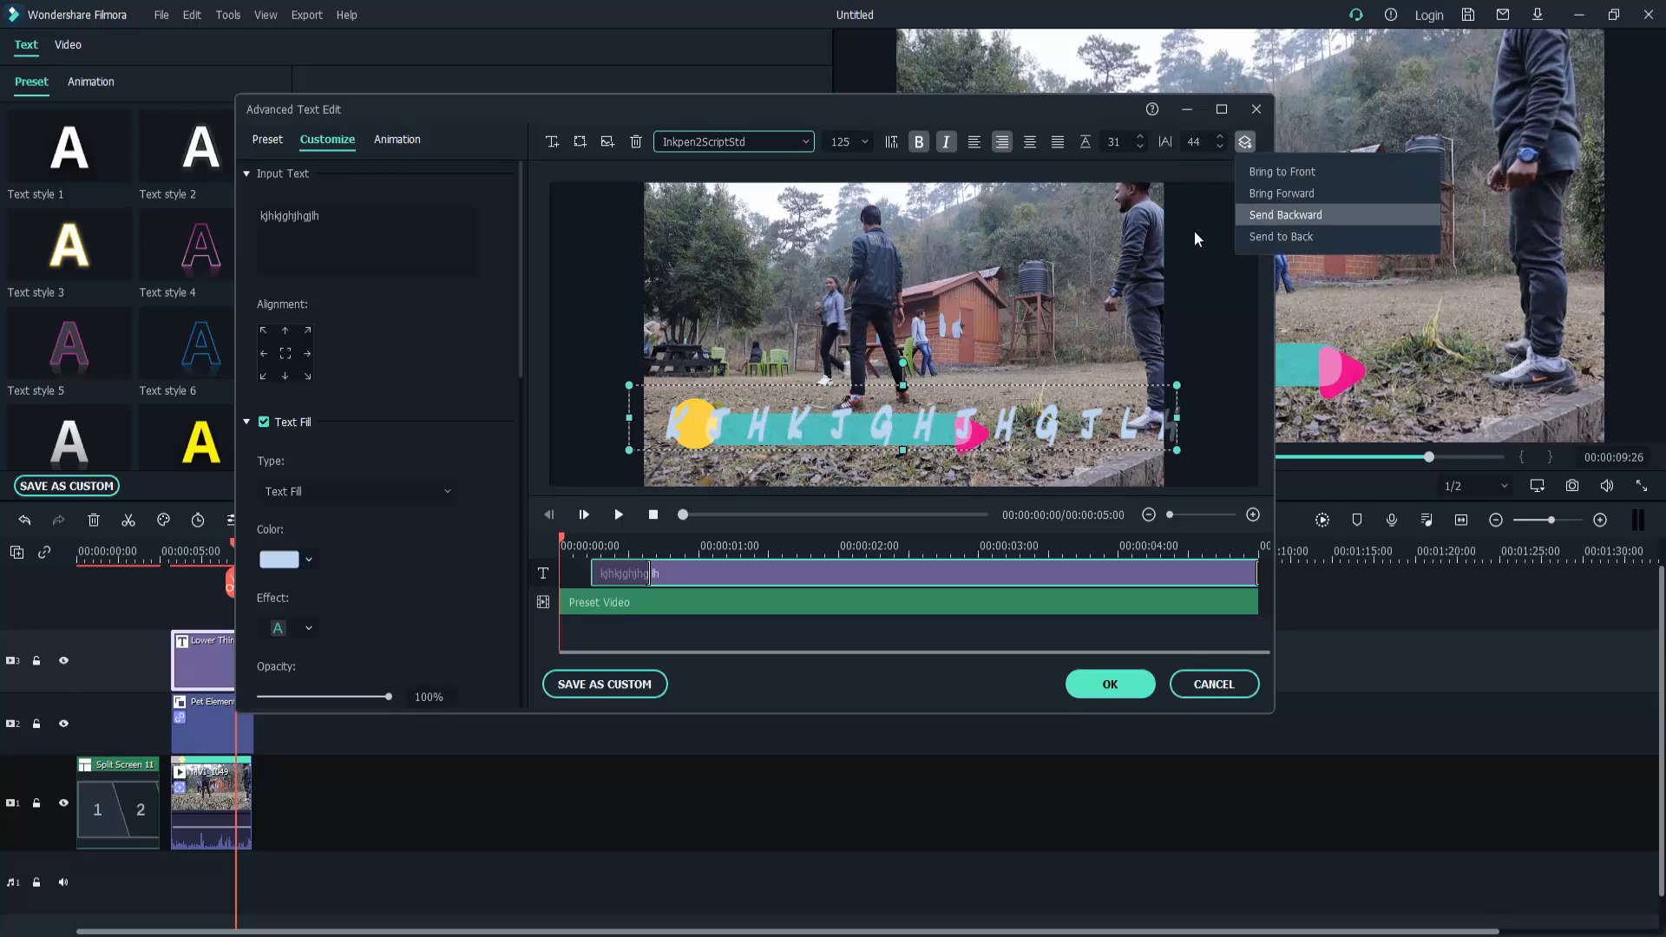
click(731, 439)
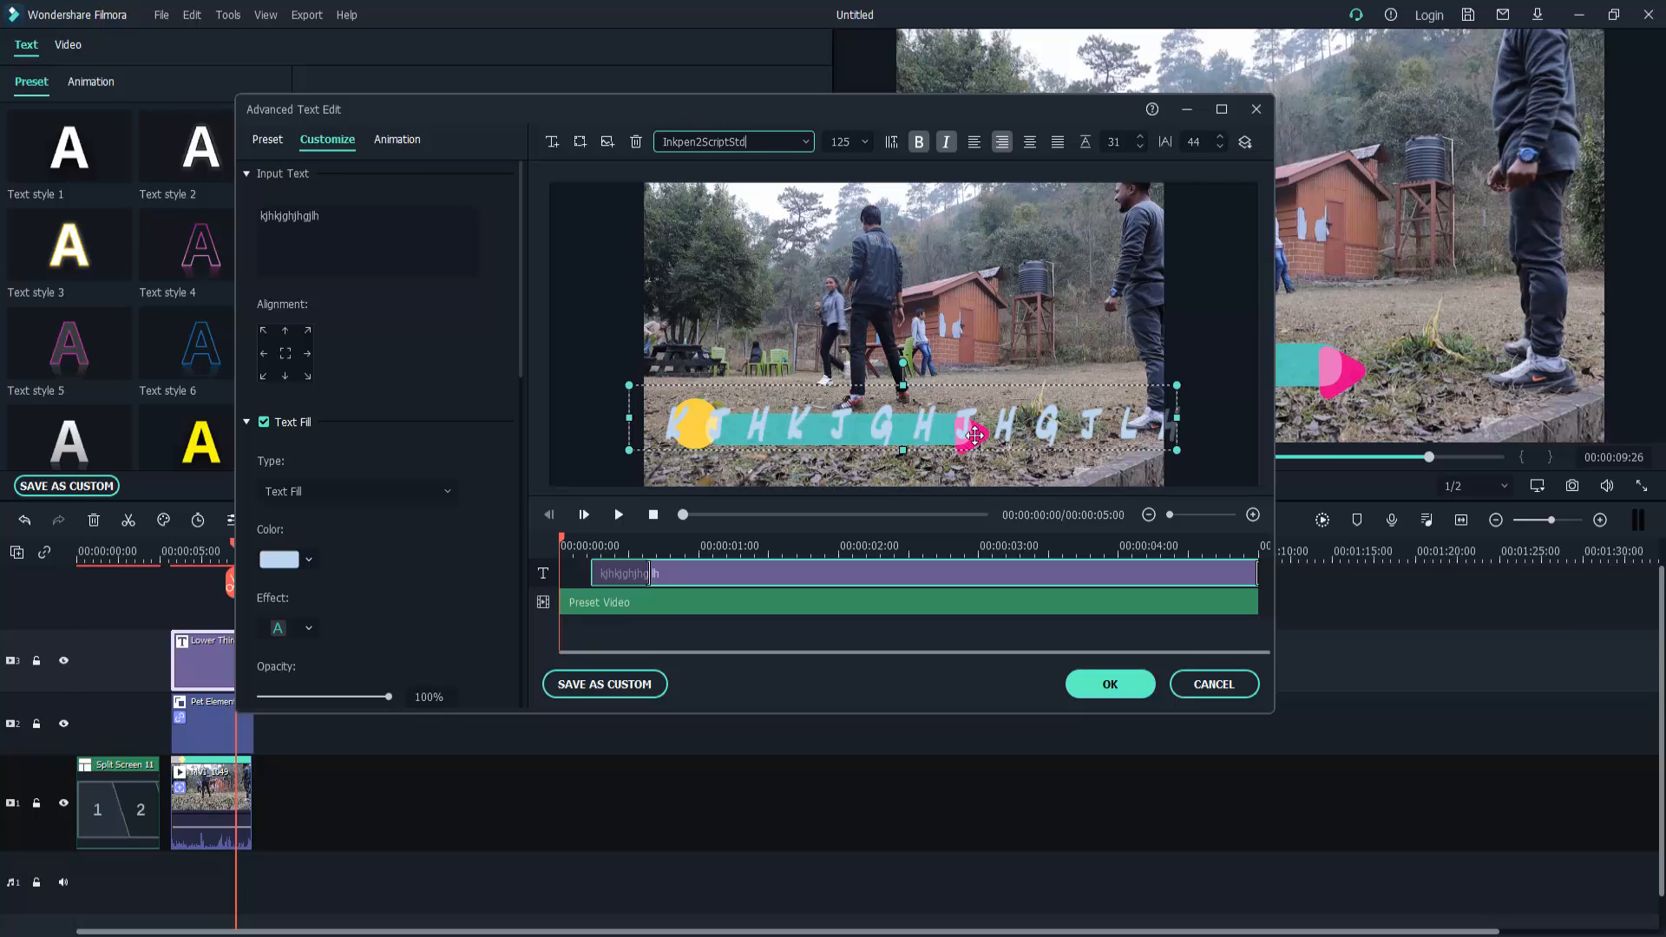
click(1247, 142)
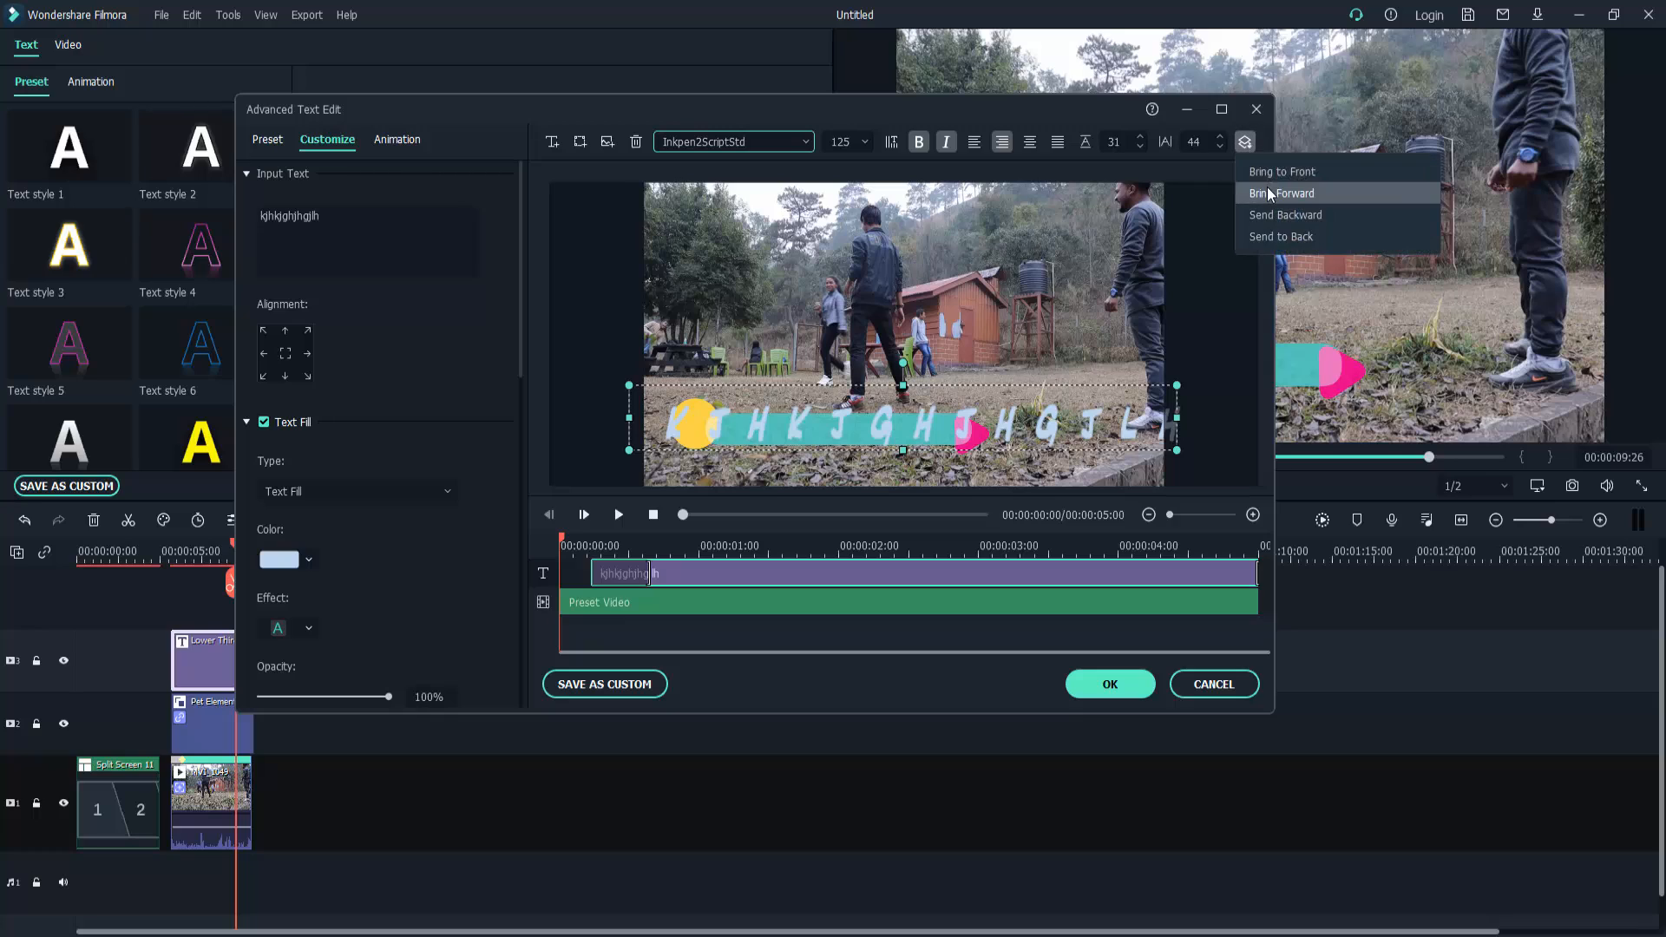
click(1263, 236)
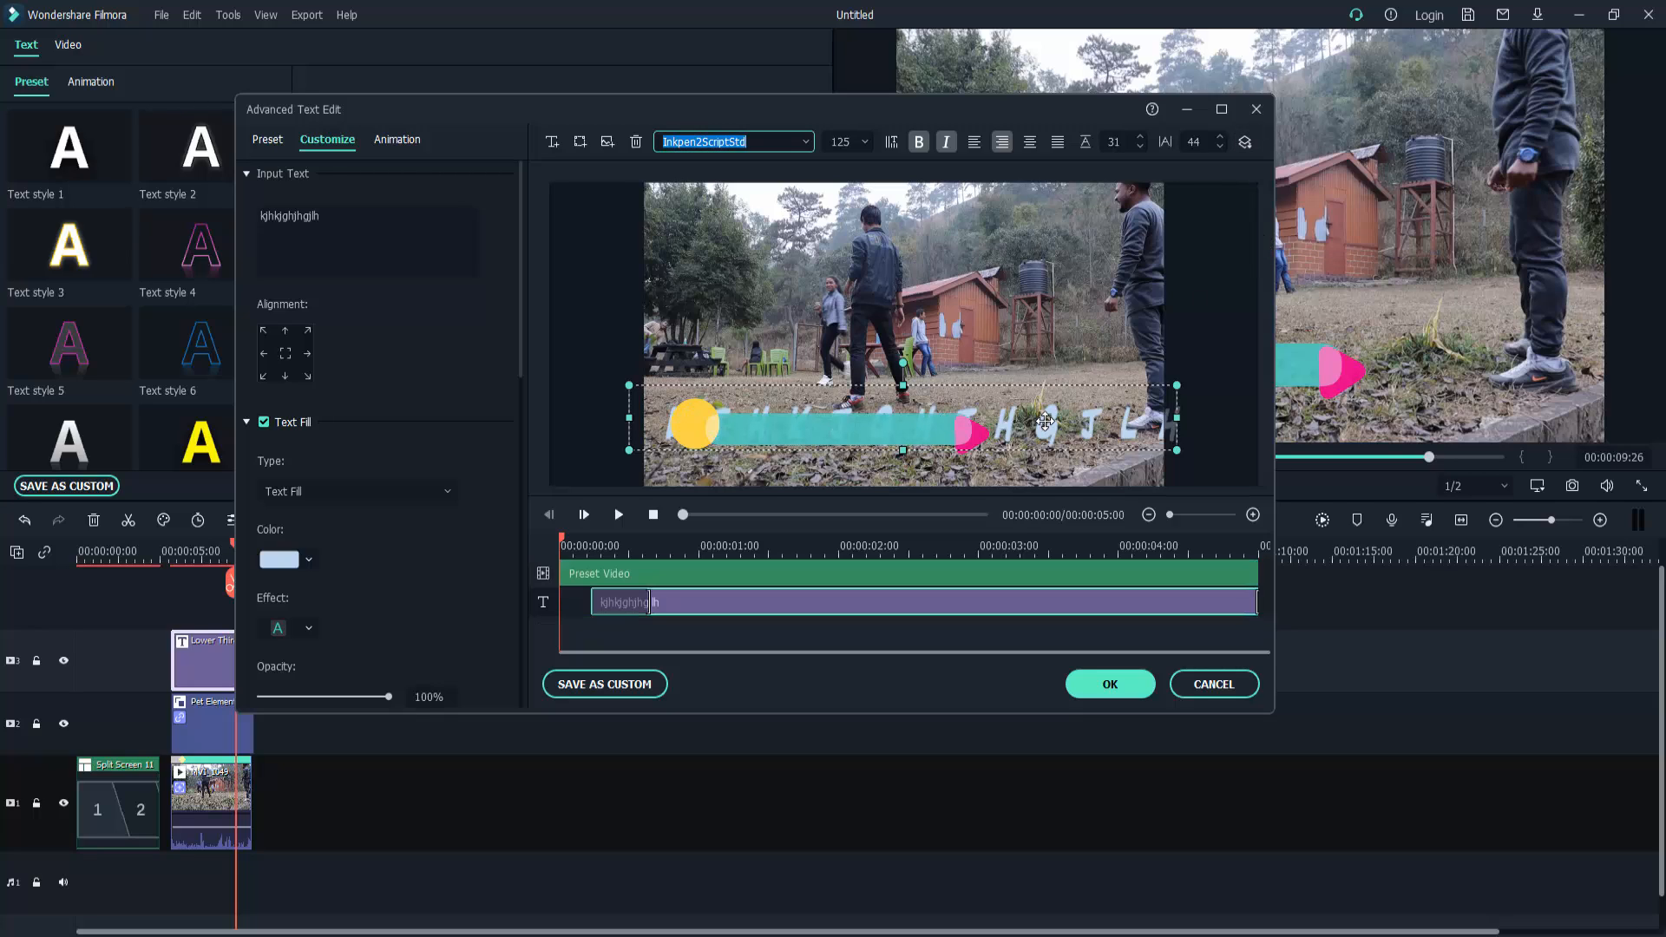
drag(1044, 421, 1044, 431)
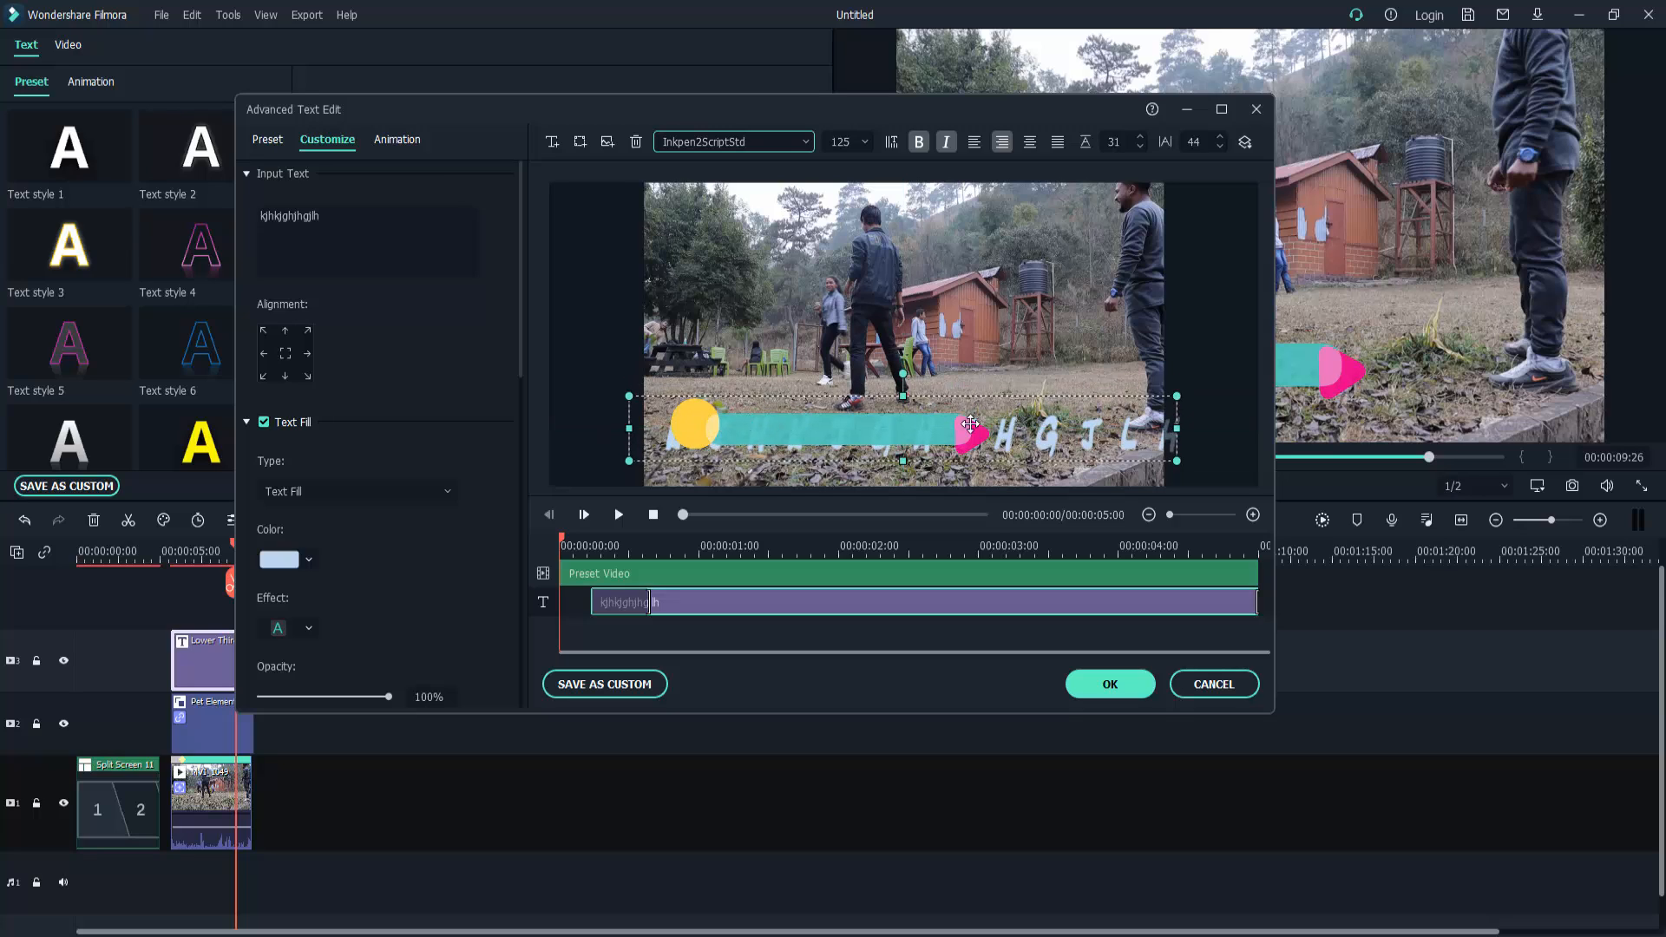
drag(1050, 448, 1052, 429)
Select the lower-third graphic and send it to the back, behind the headline text
click(913, 425)
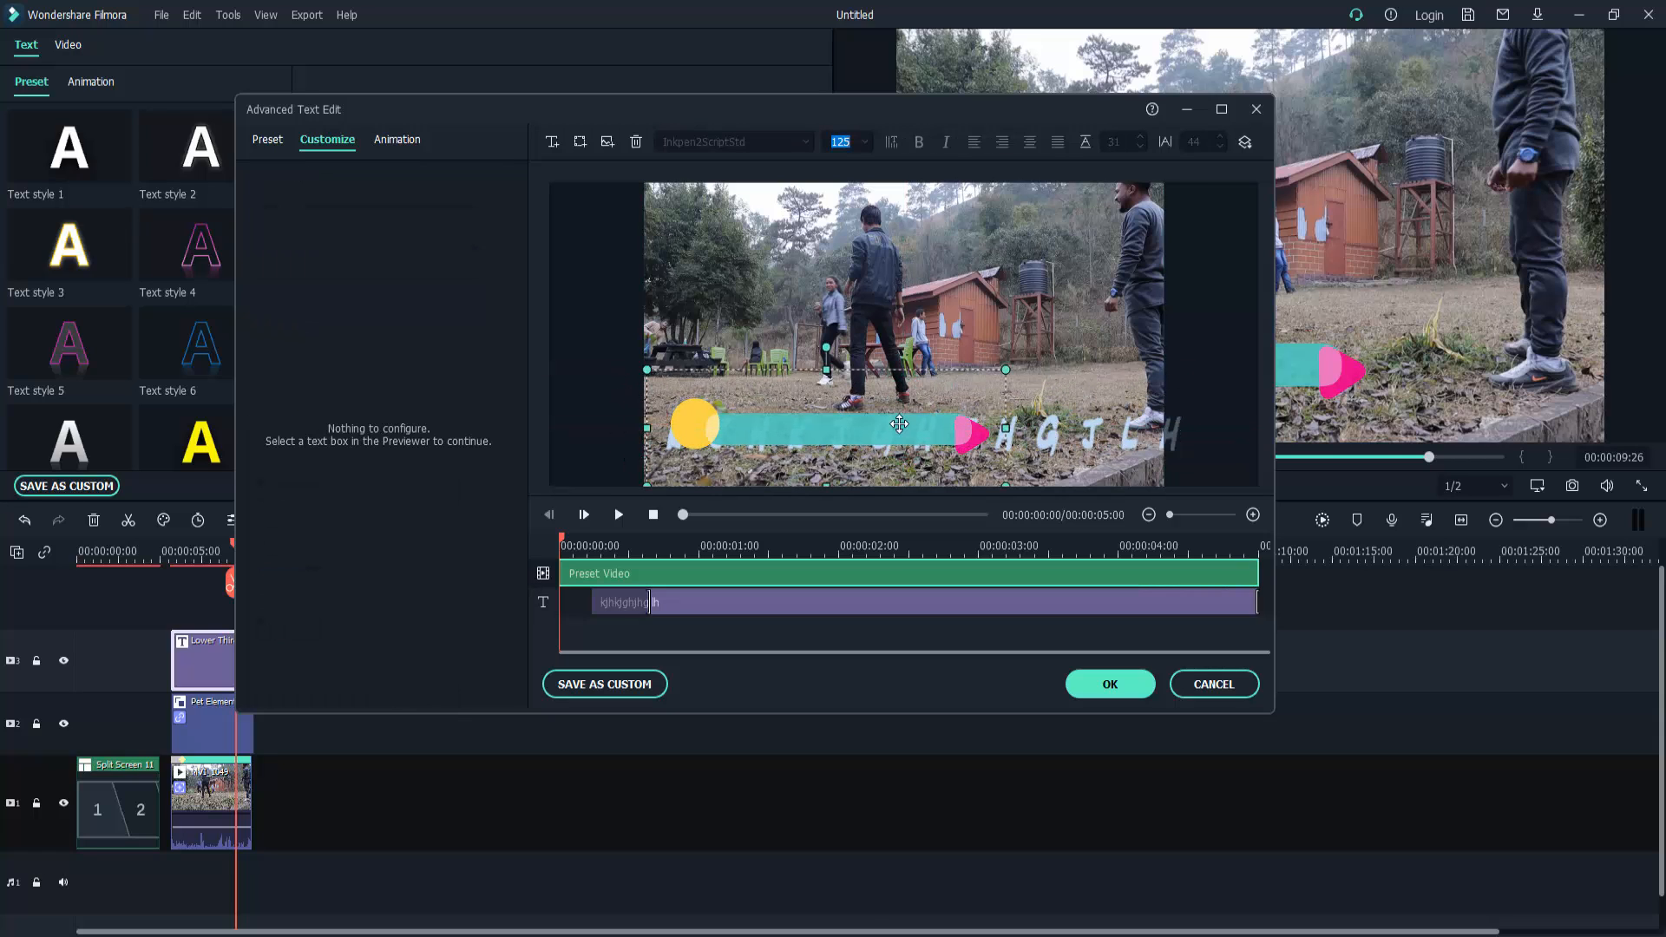
click(1245, 143)
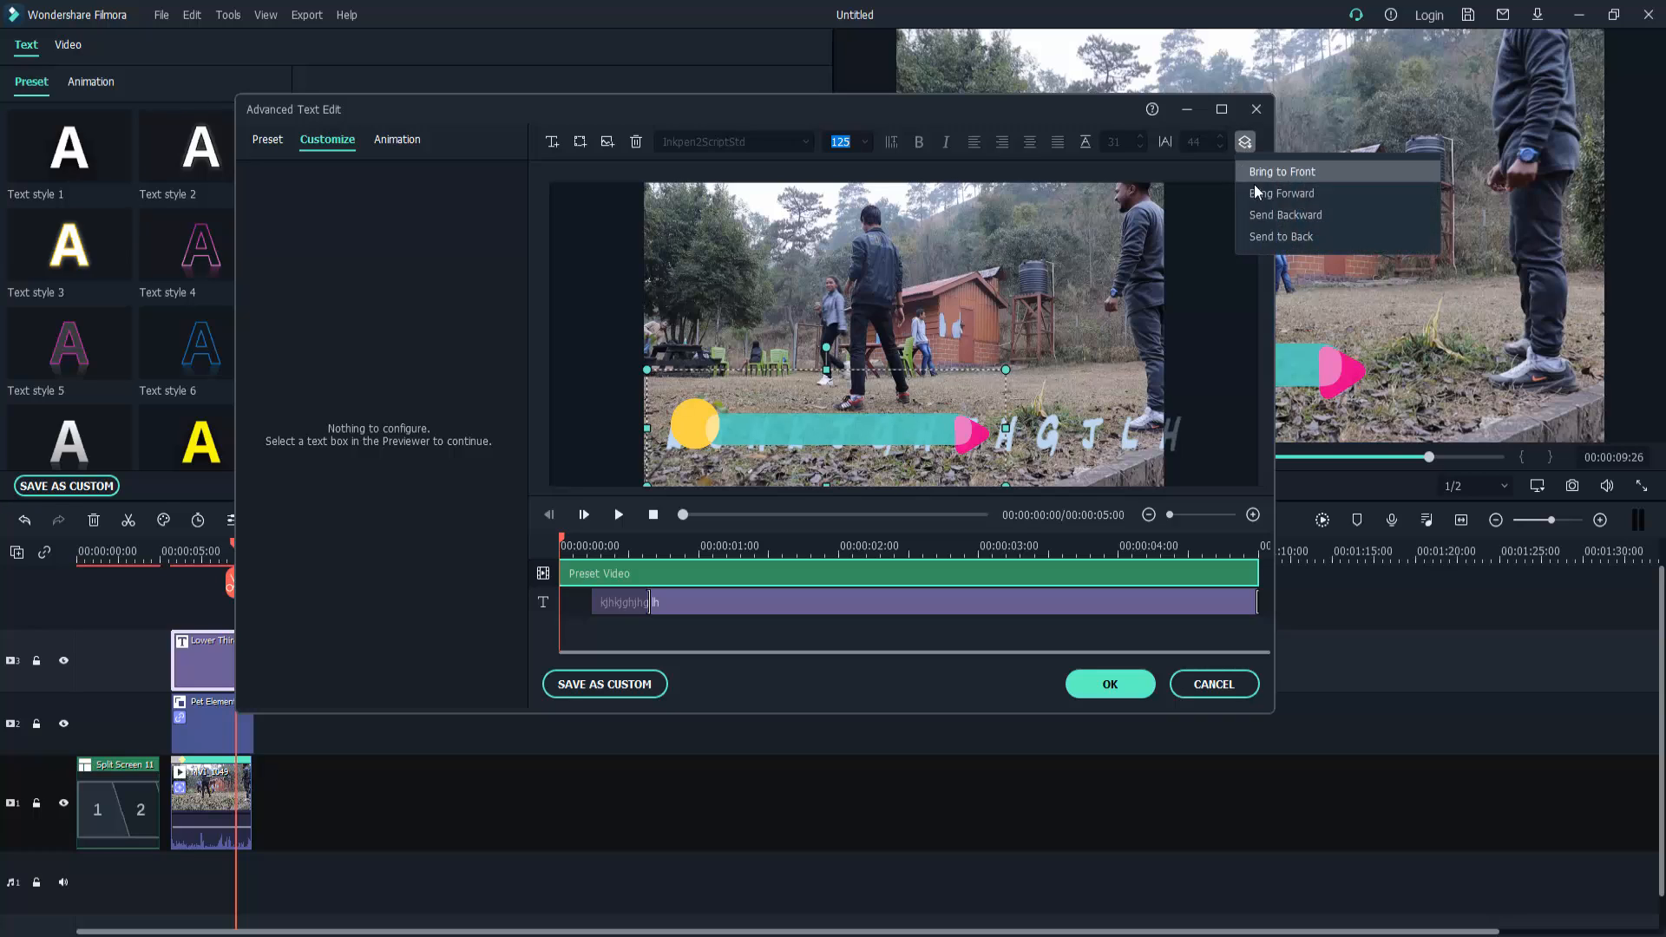
click(1262, 241)
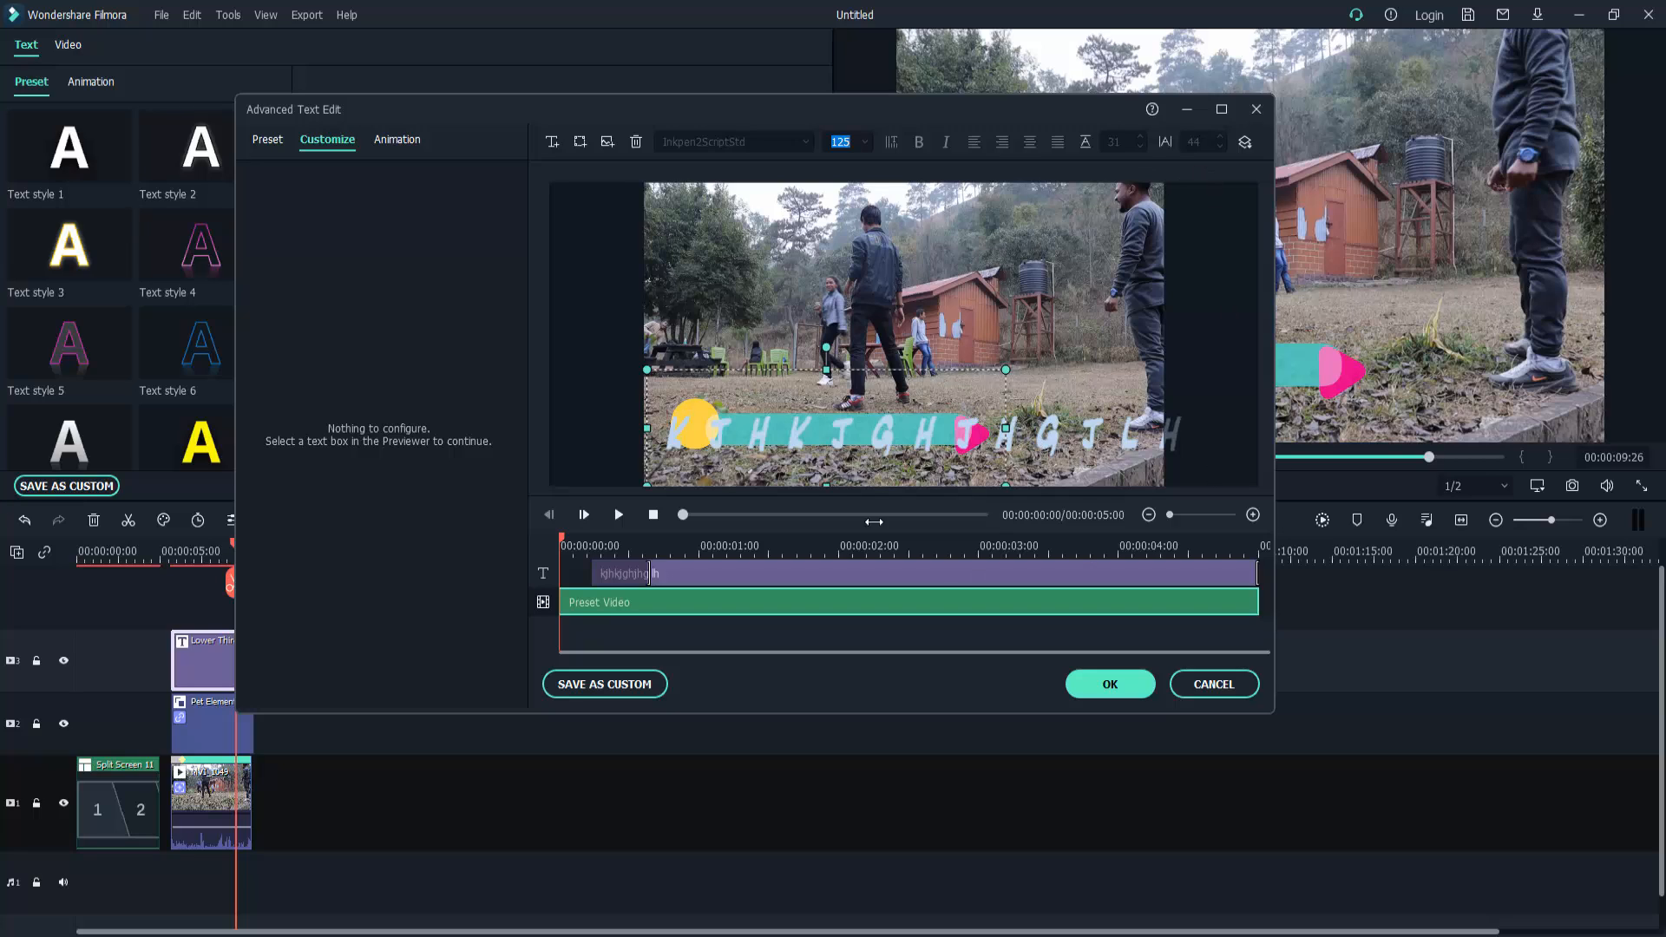
Browse the text animation presets, trying Erase and Twirl and looking through the rest of the list
click(396, 138)
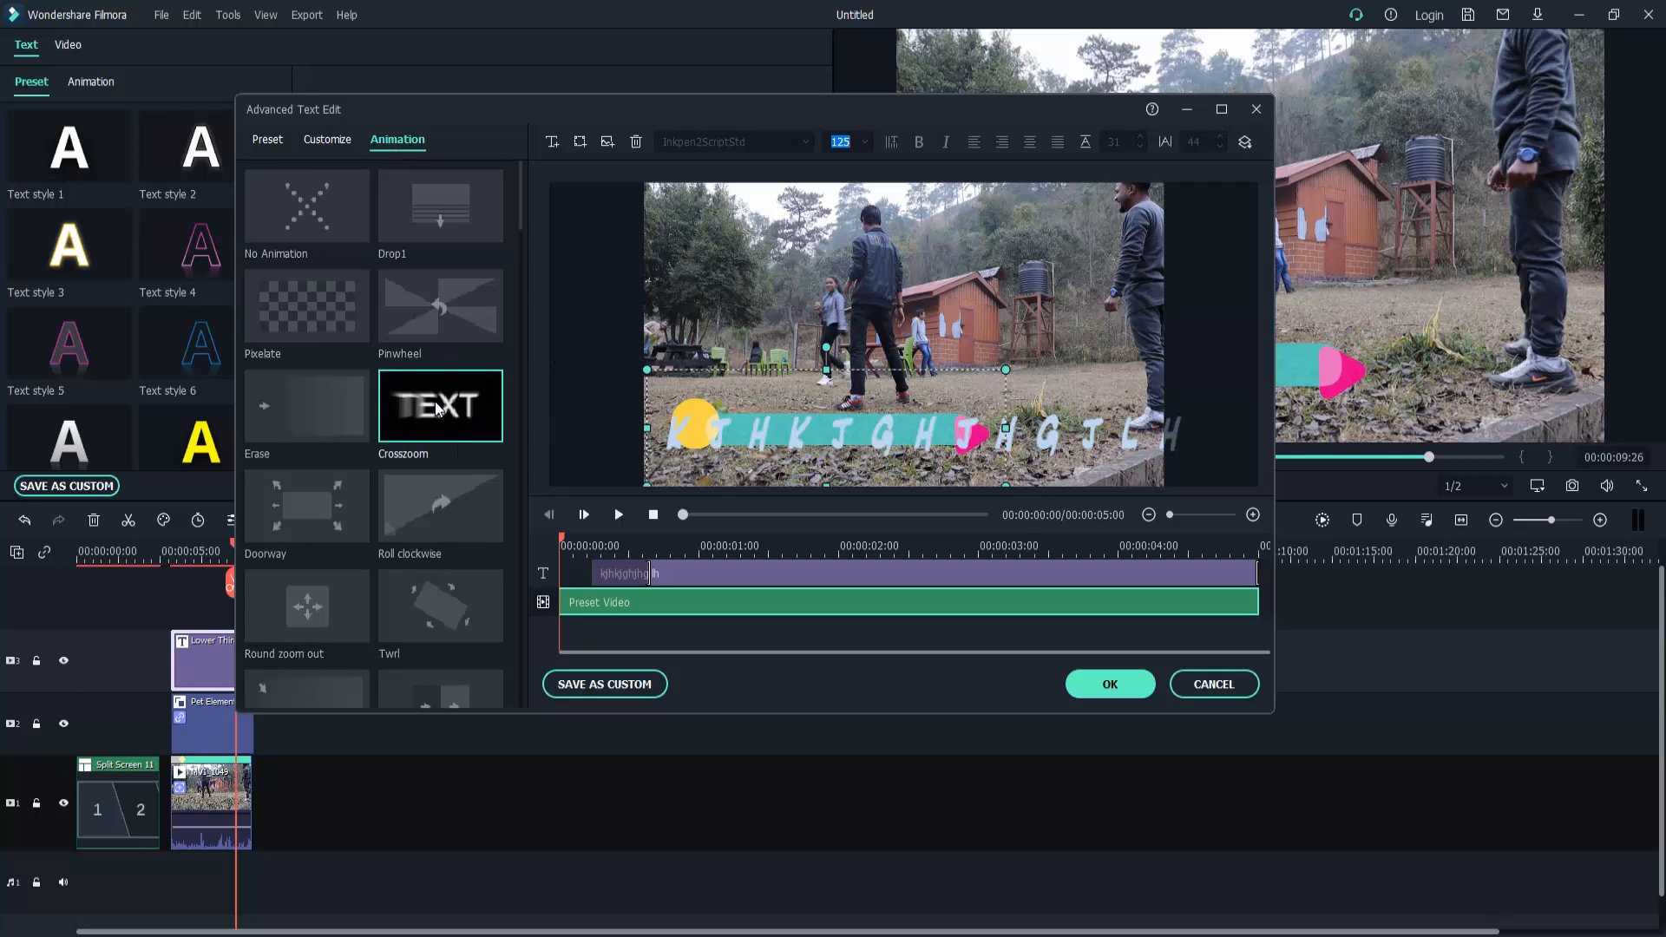
click(316, 402)
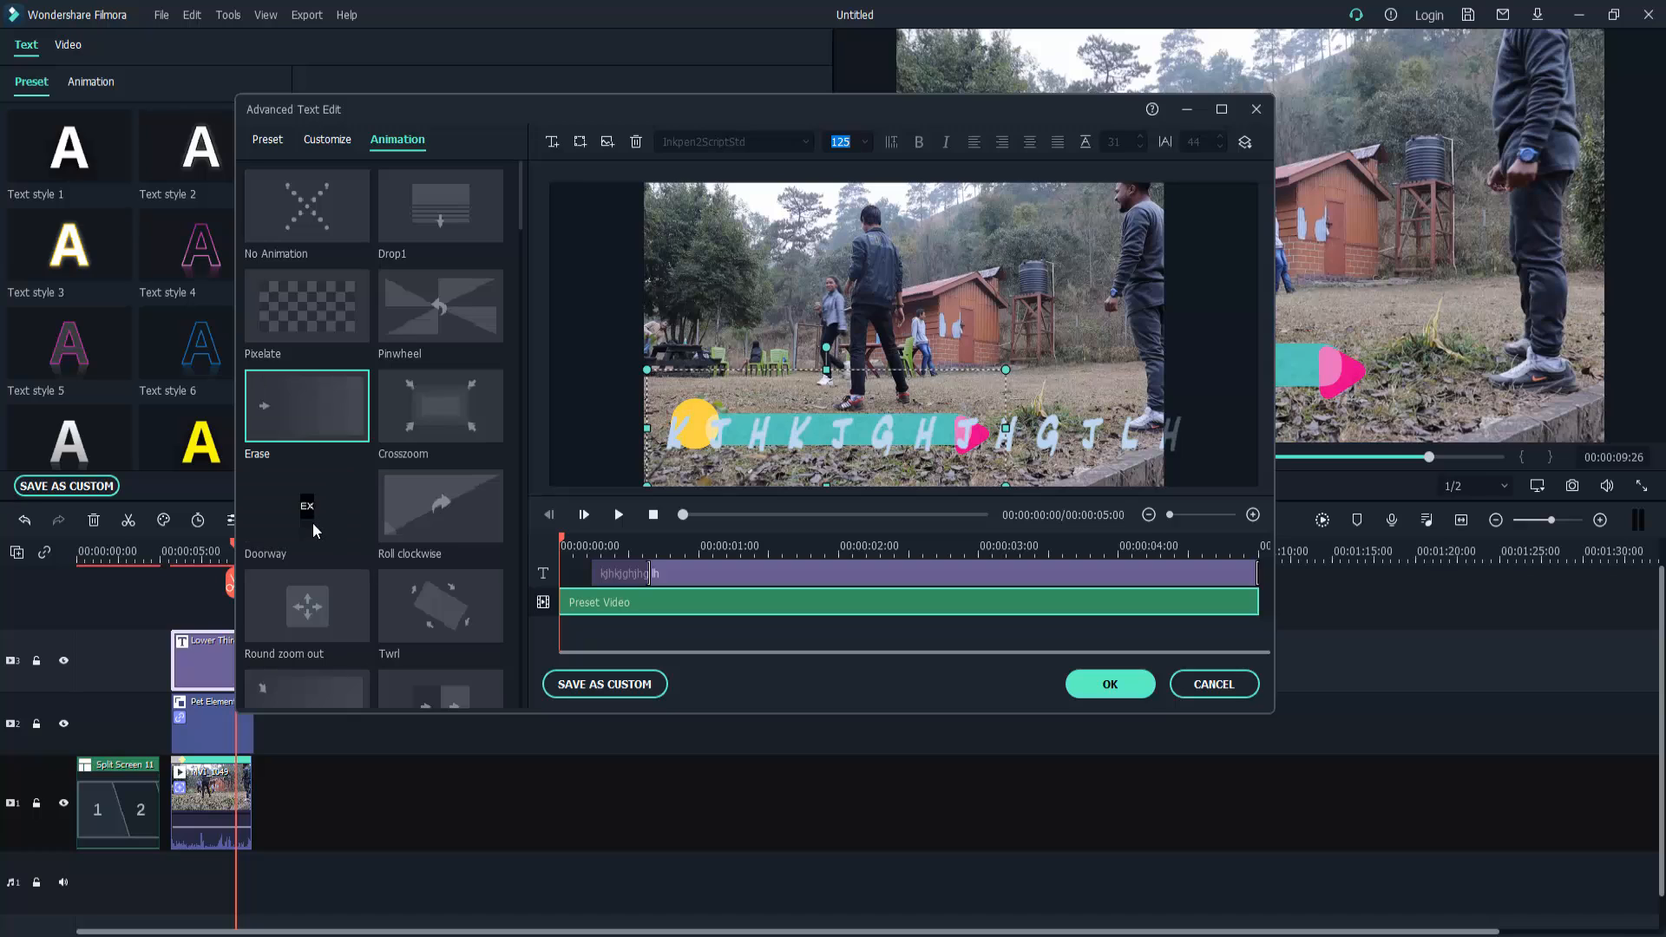
click(462, 602)
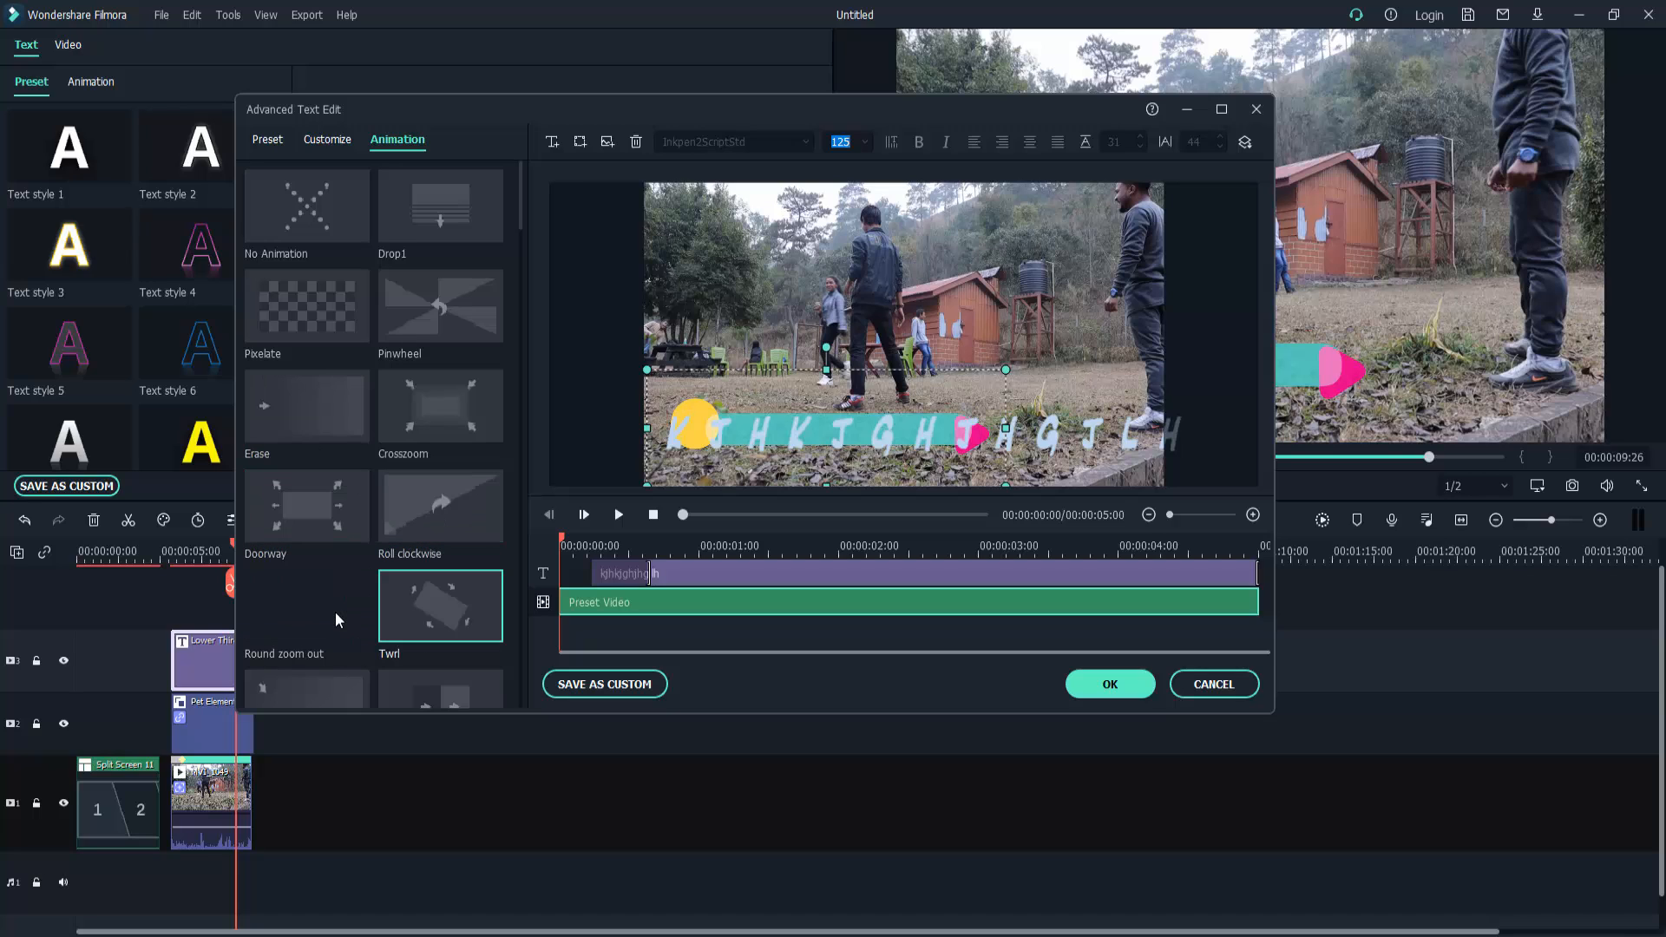
scroll(357, 602, down, 10)
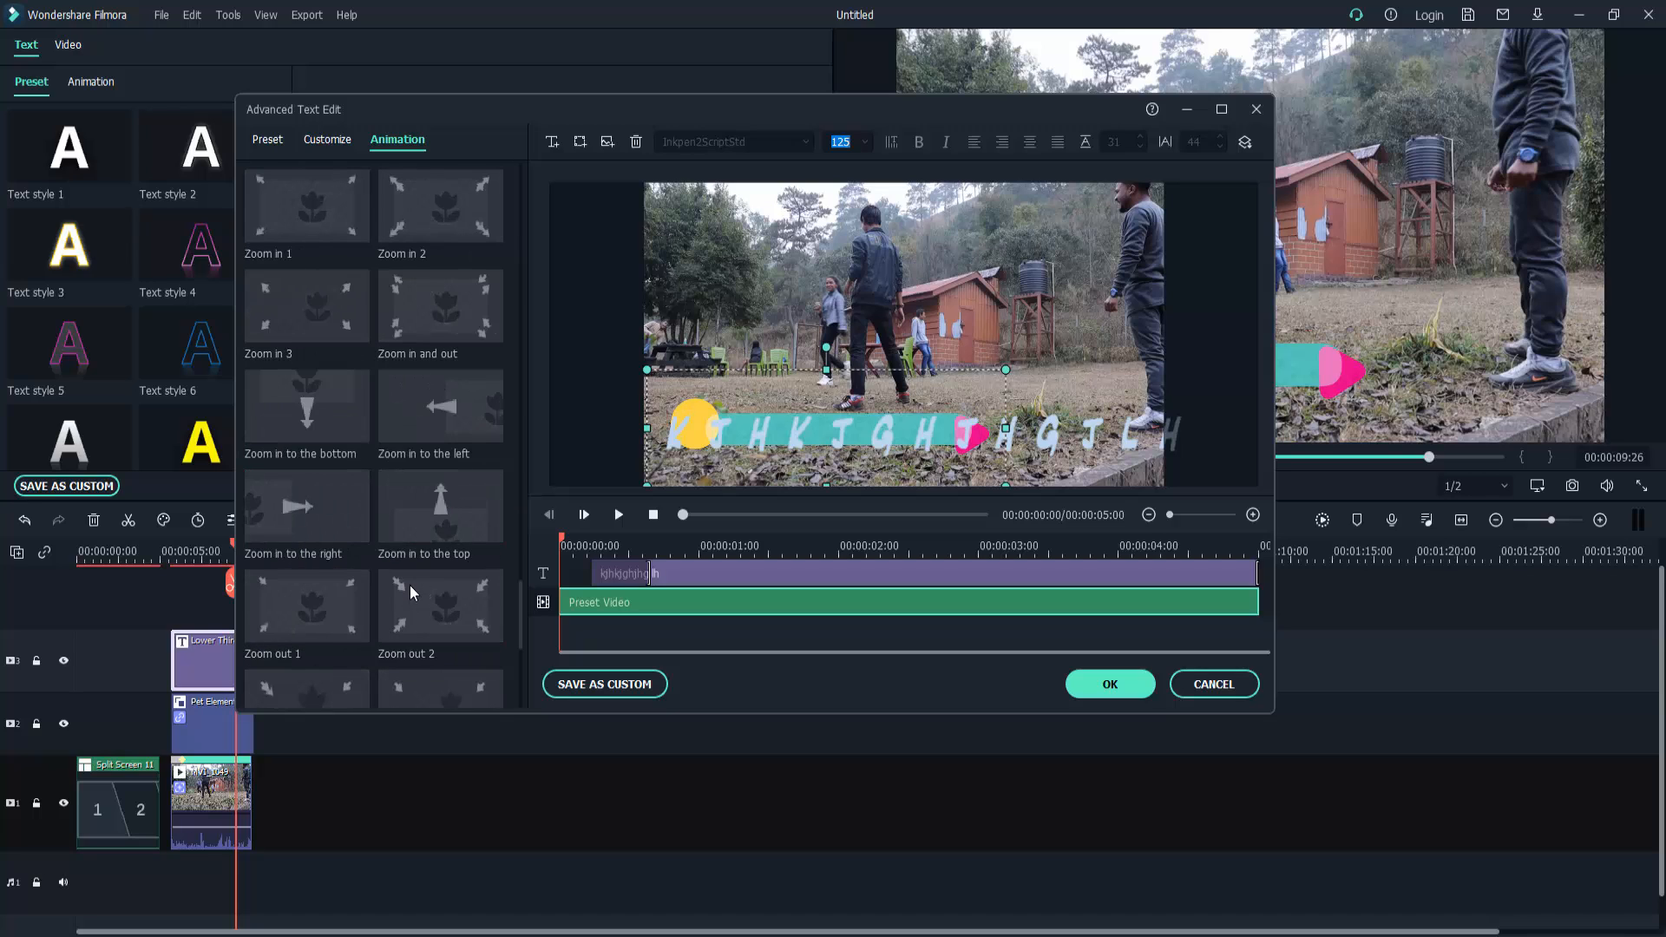
scroll(410, 585, down, 5)
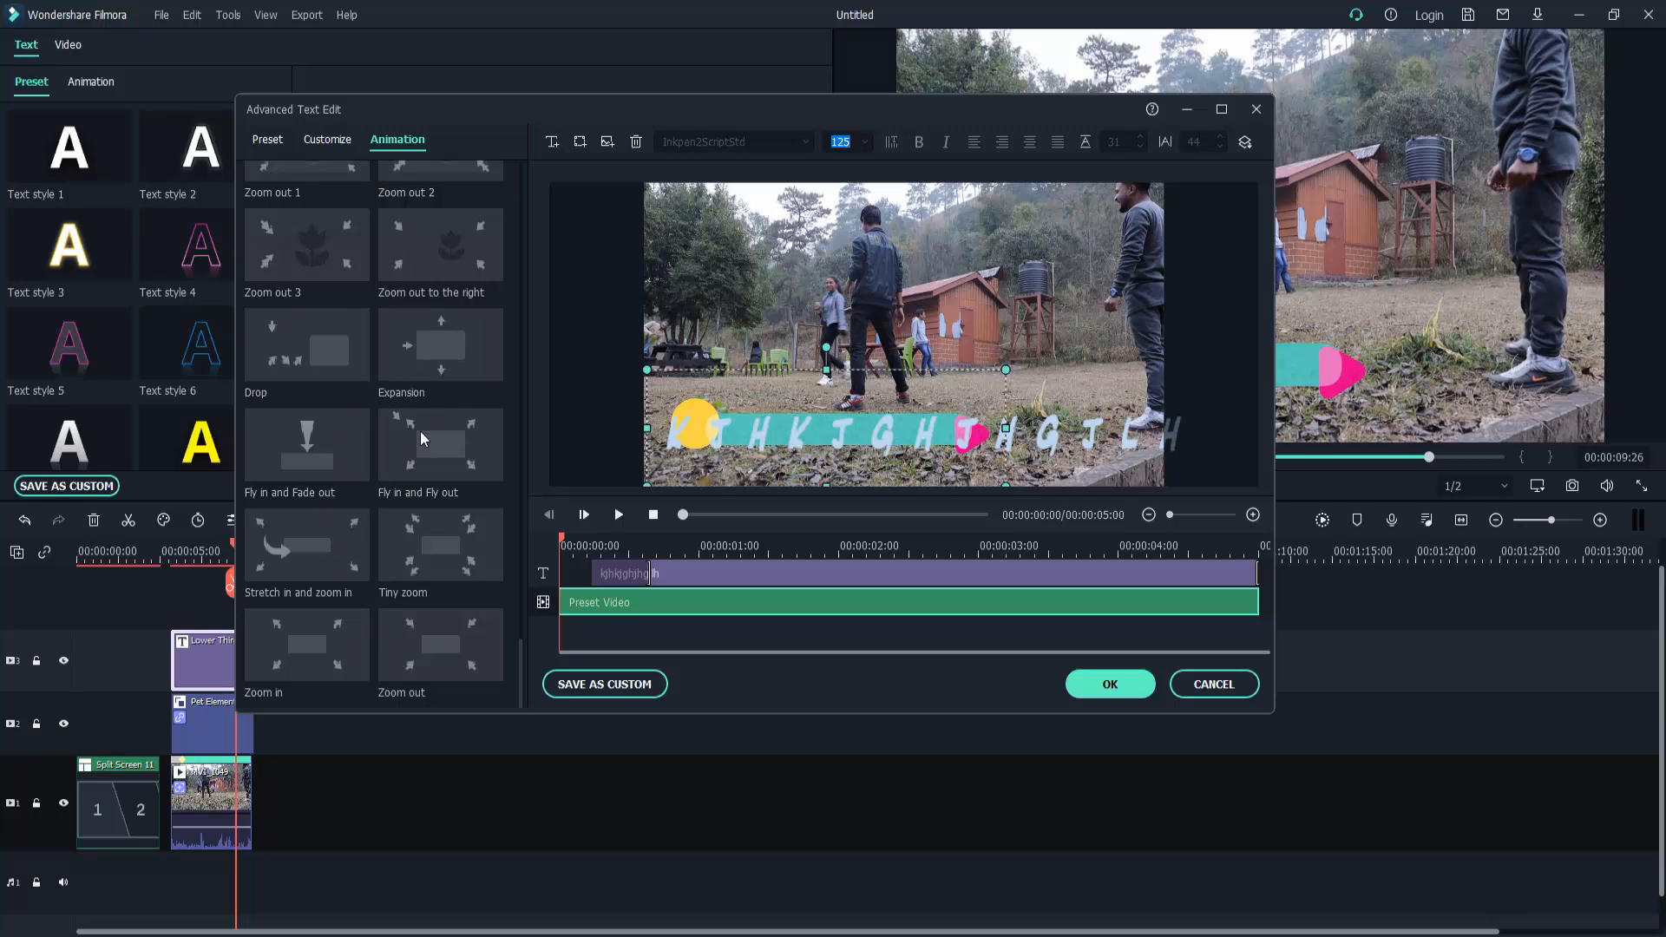
Apply the advanced text edits and move the playhead to the start of the Lower Third 12 title
click(1112, 688)
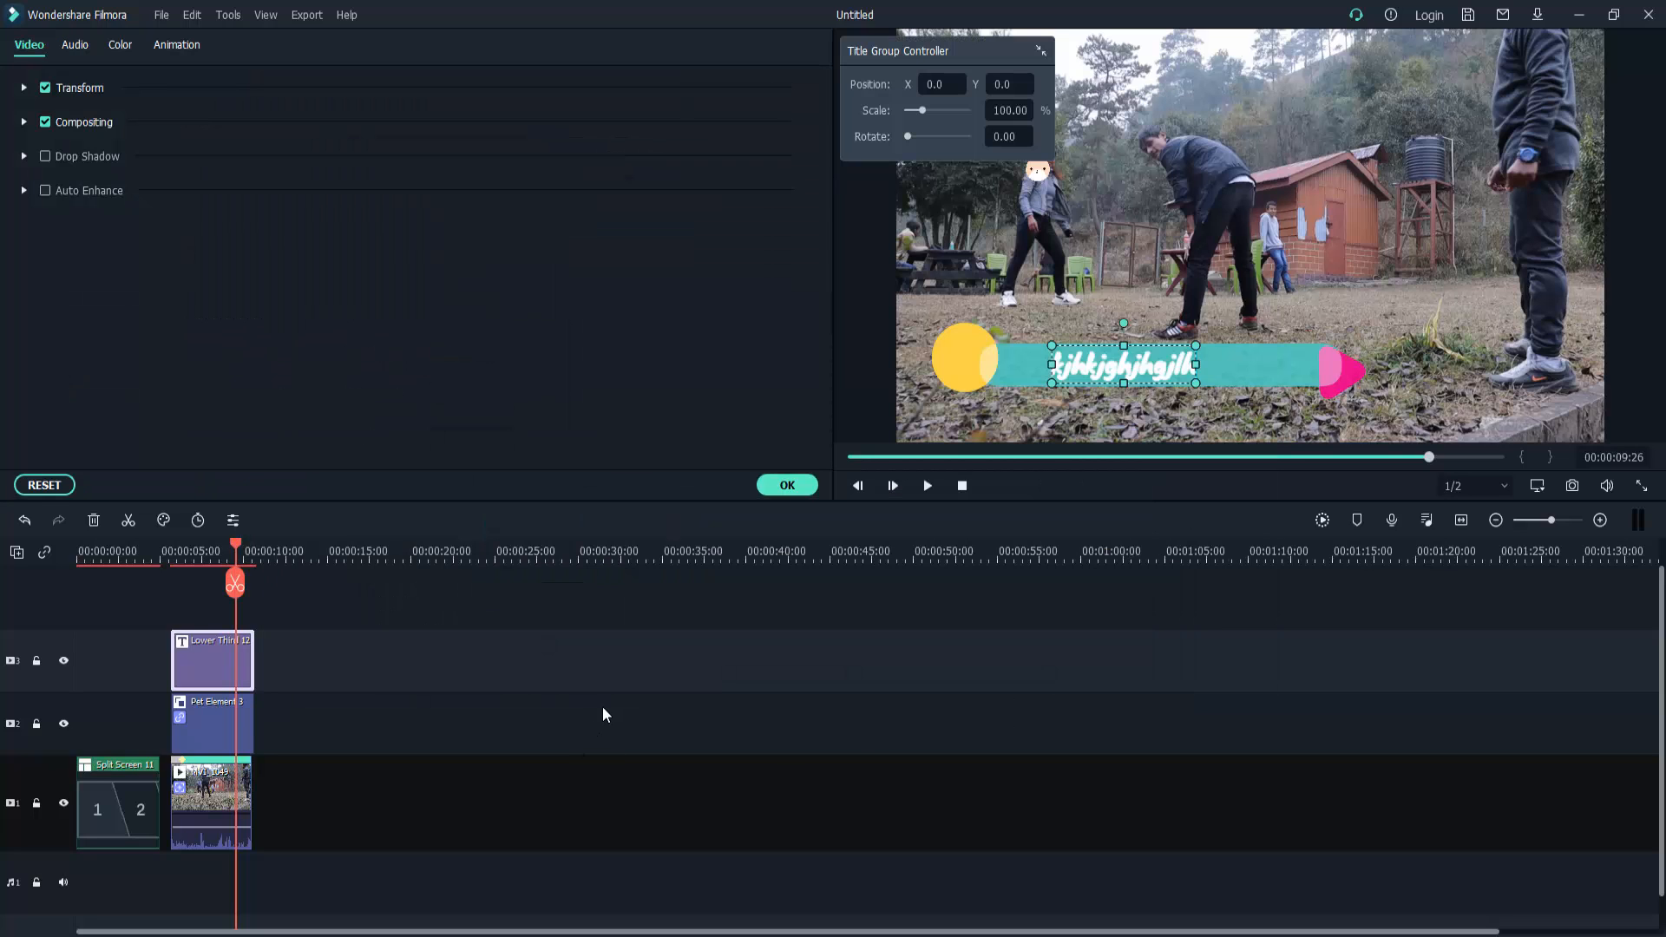
drag(237, 546, 175, 555)
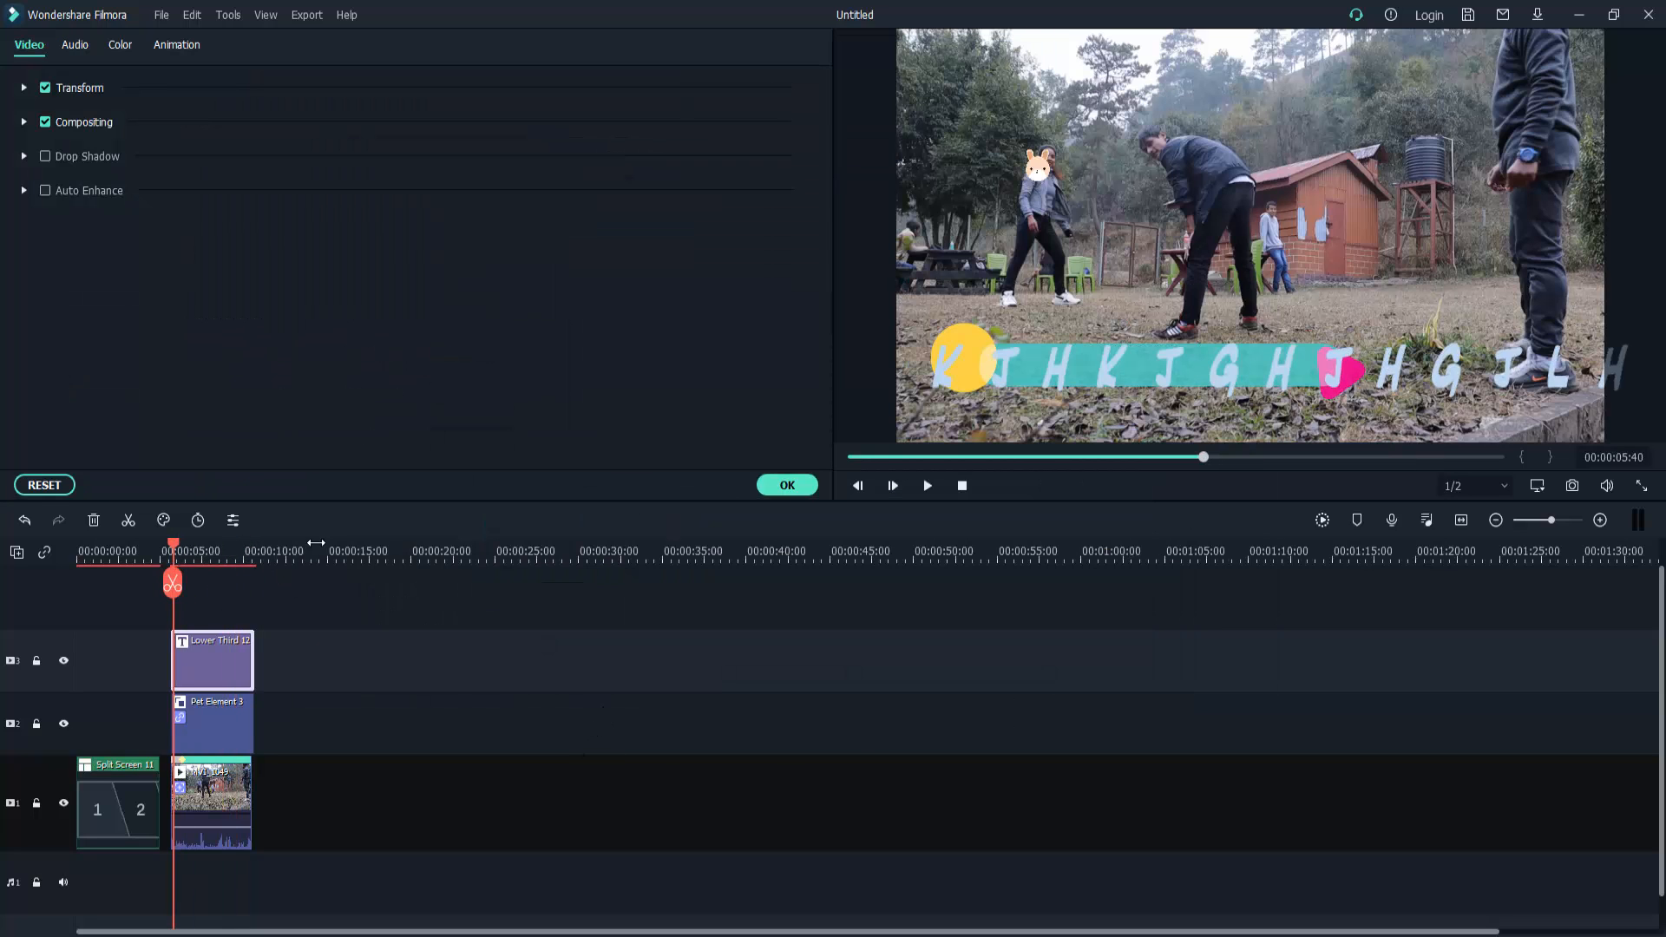
Play back the edited Lower Third 12 title over the footage and close its video settings
click(922, 486)
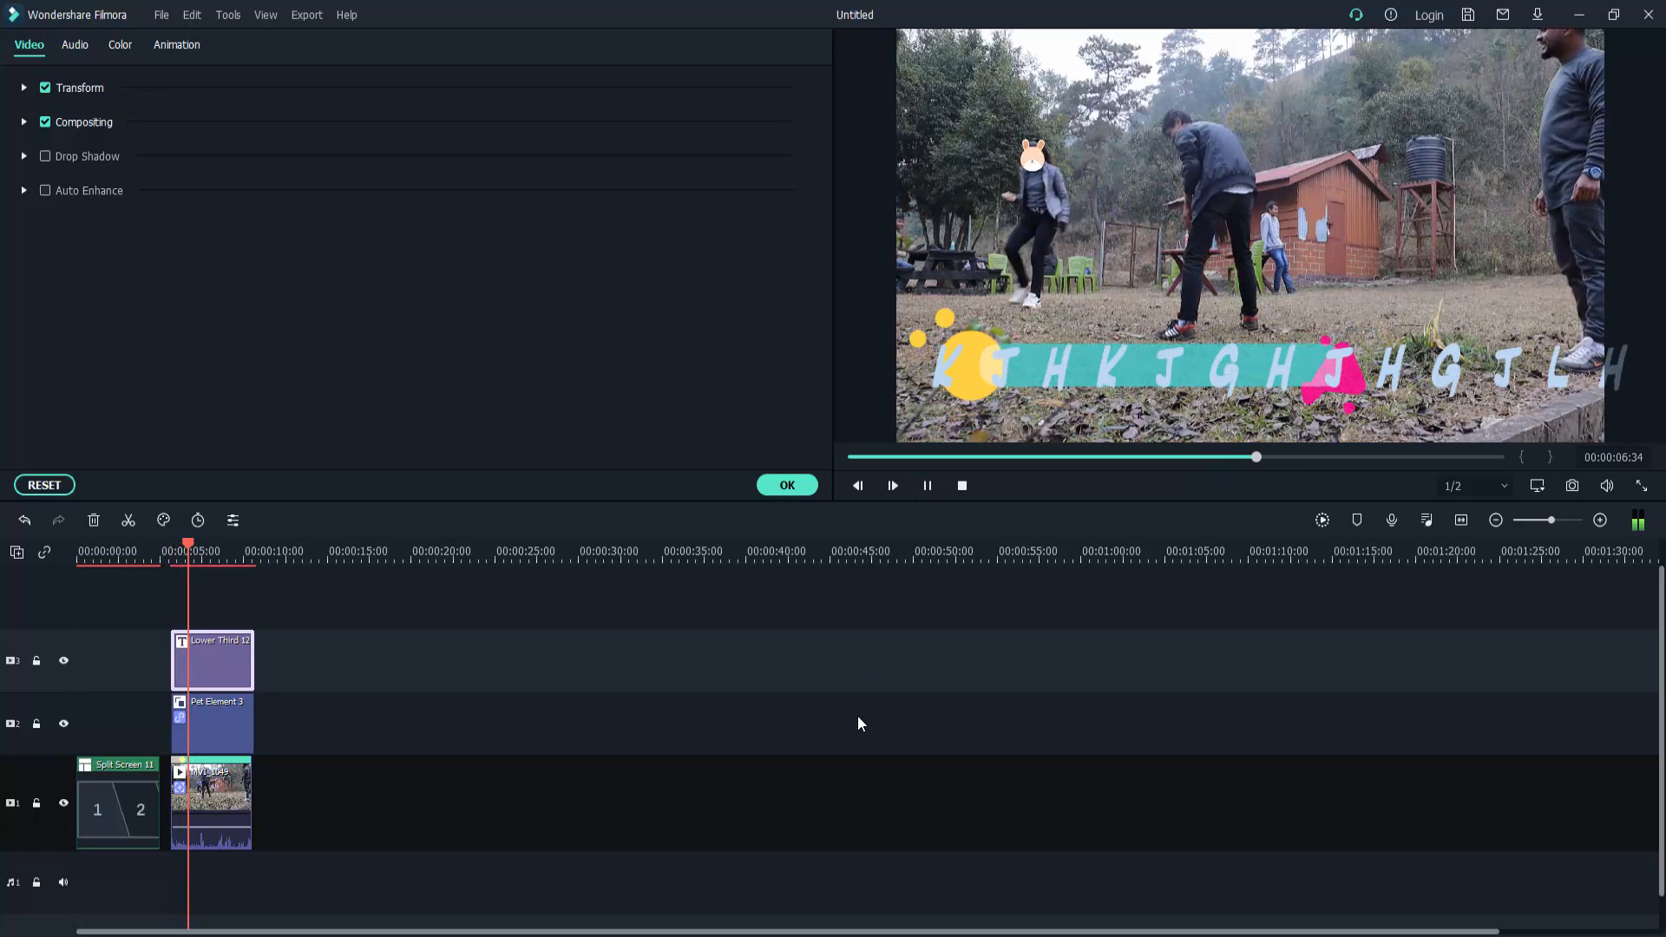
click(926, 487)
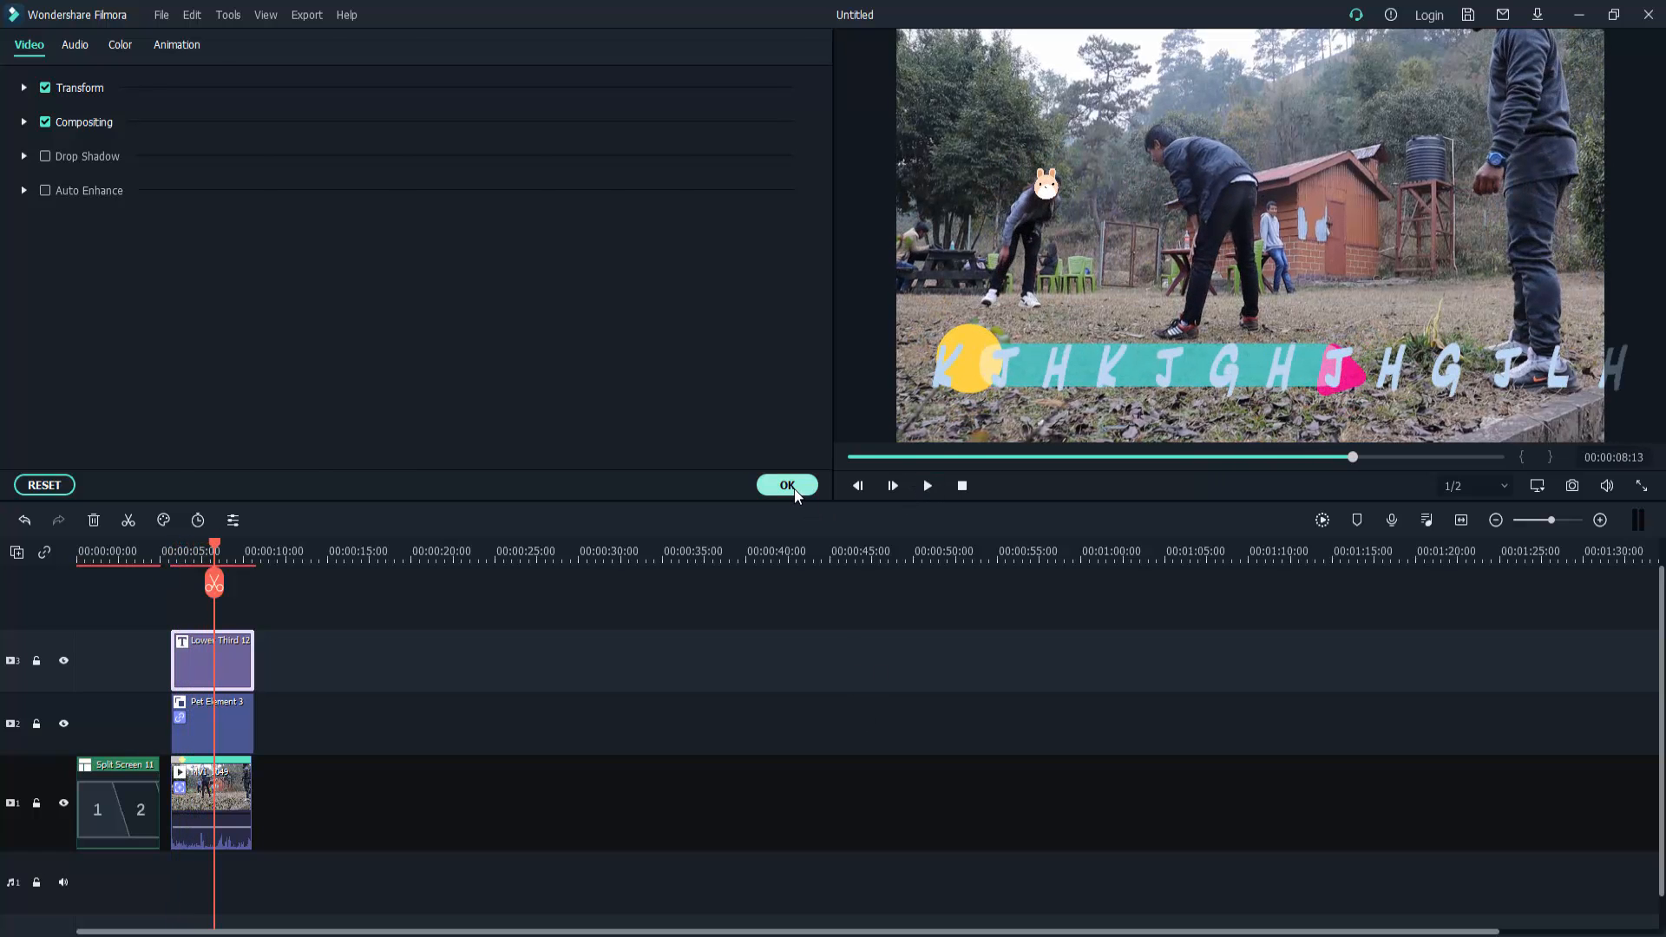
click(790, 486)
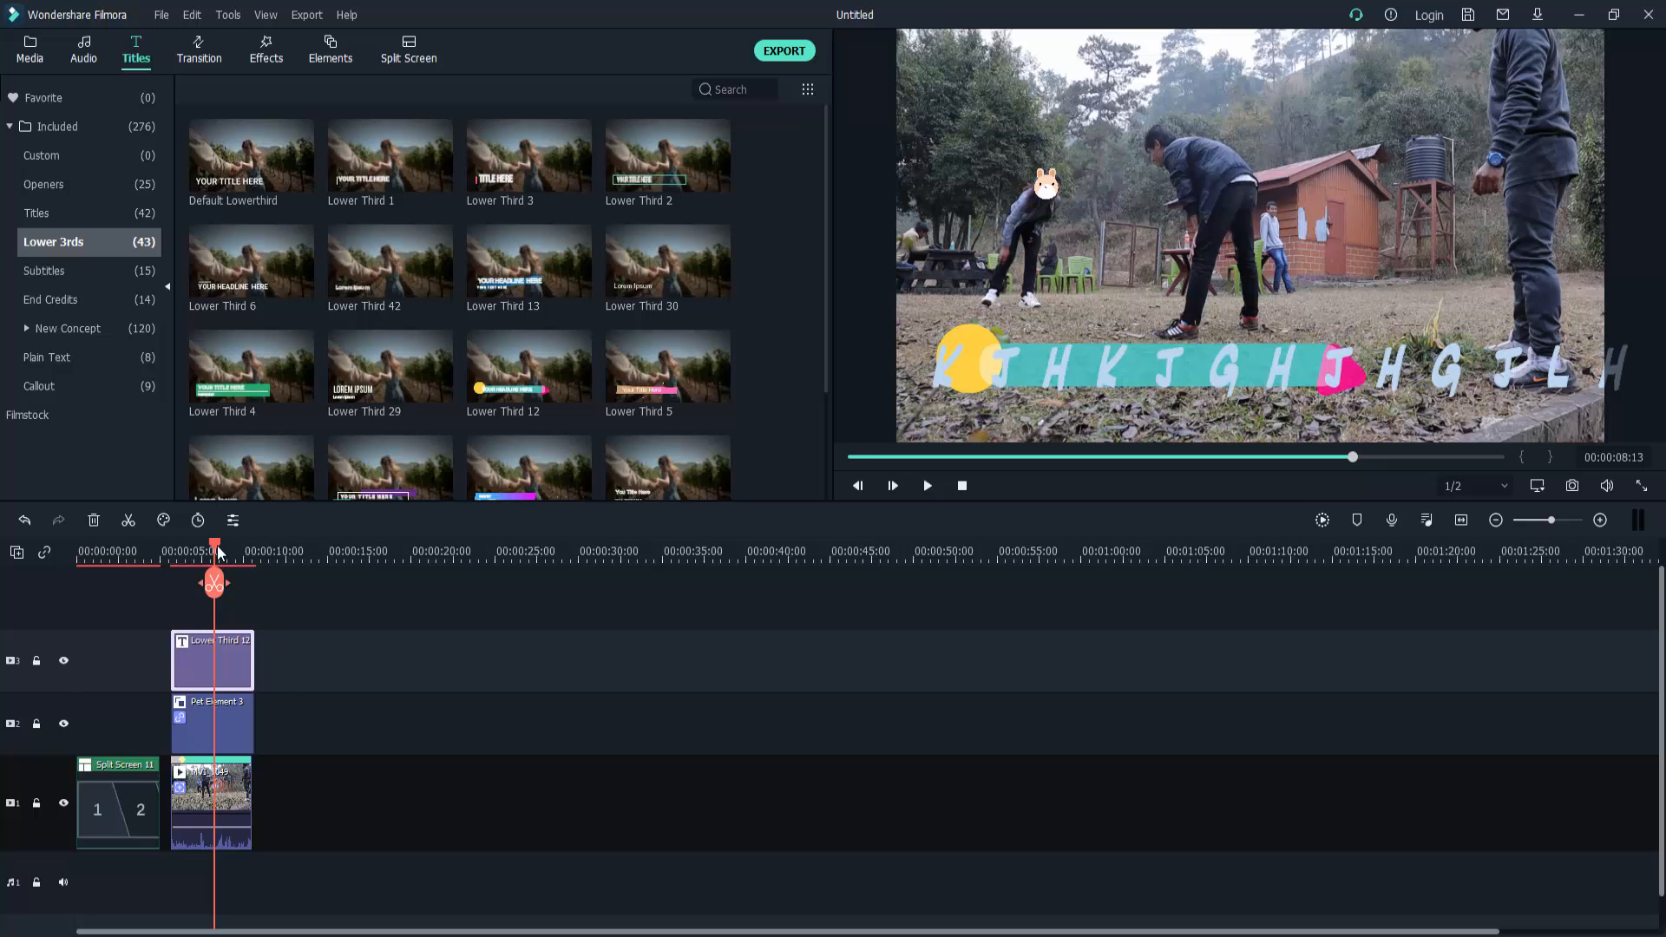
Move the Lower Third 12, Pet Element 3 and main video clips together against the end of Split Screen 11
drag(198, 556, 252, 561)
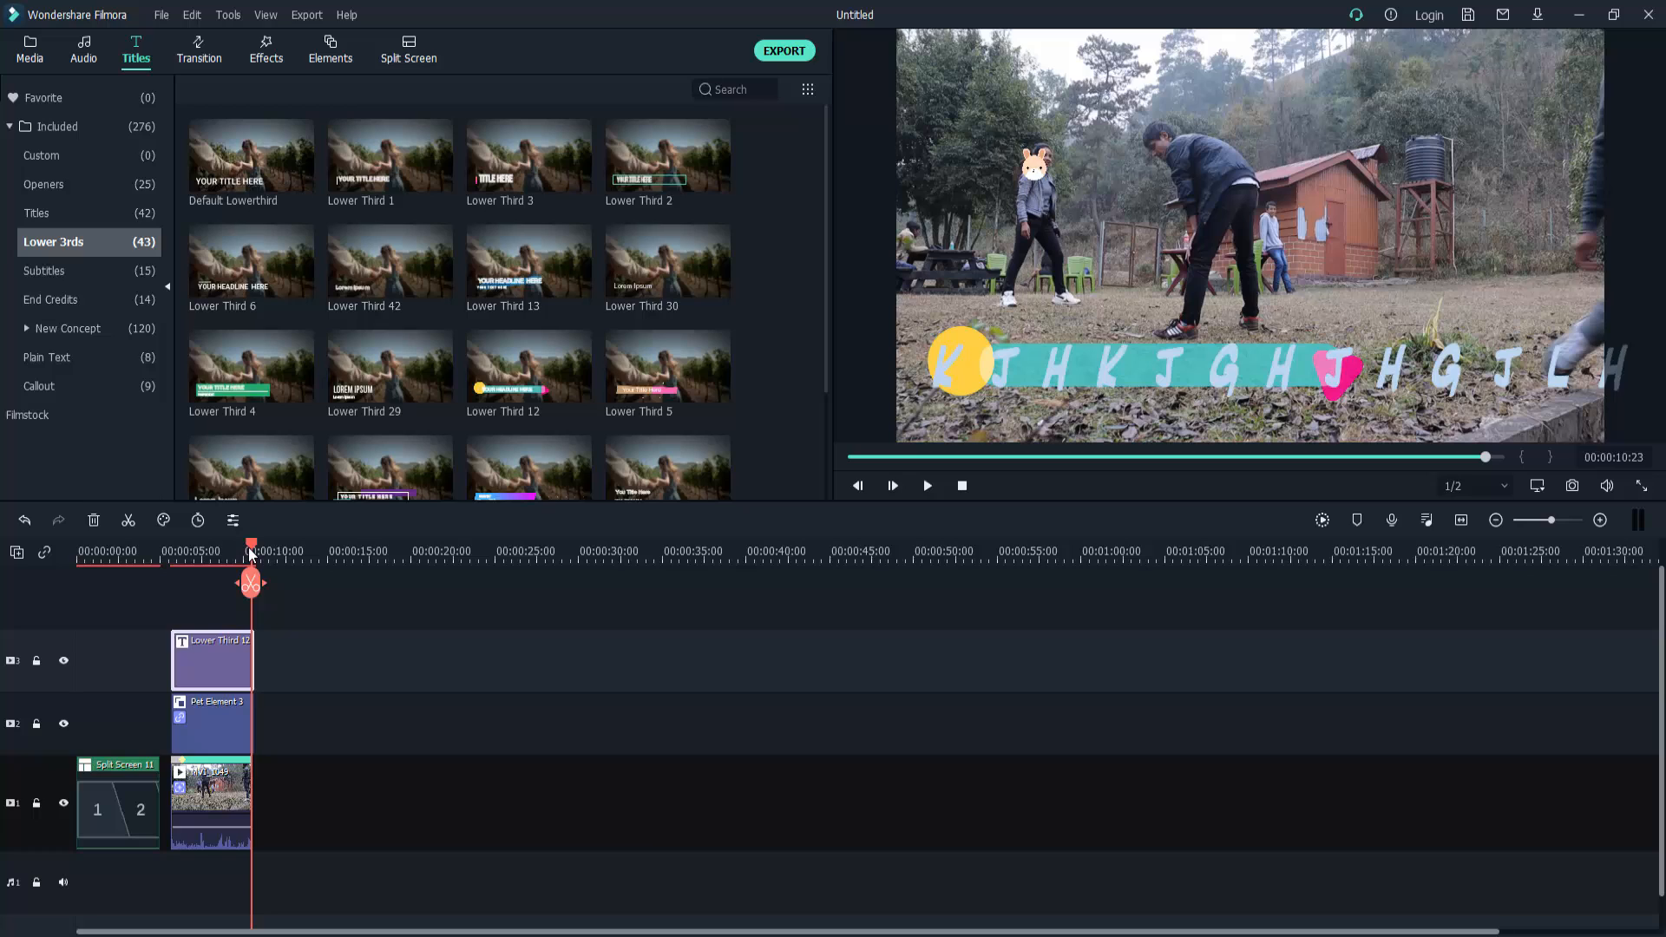
mouse_move(242, 546)
mouse_down()
mouse_move(109, 575)
mouse_move(240, 568)
mouse_up()
drag(288, 656, 201, 820)
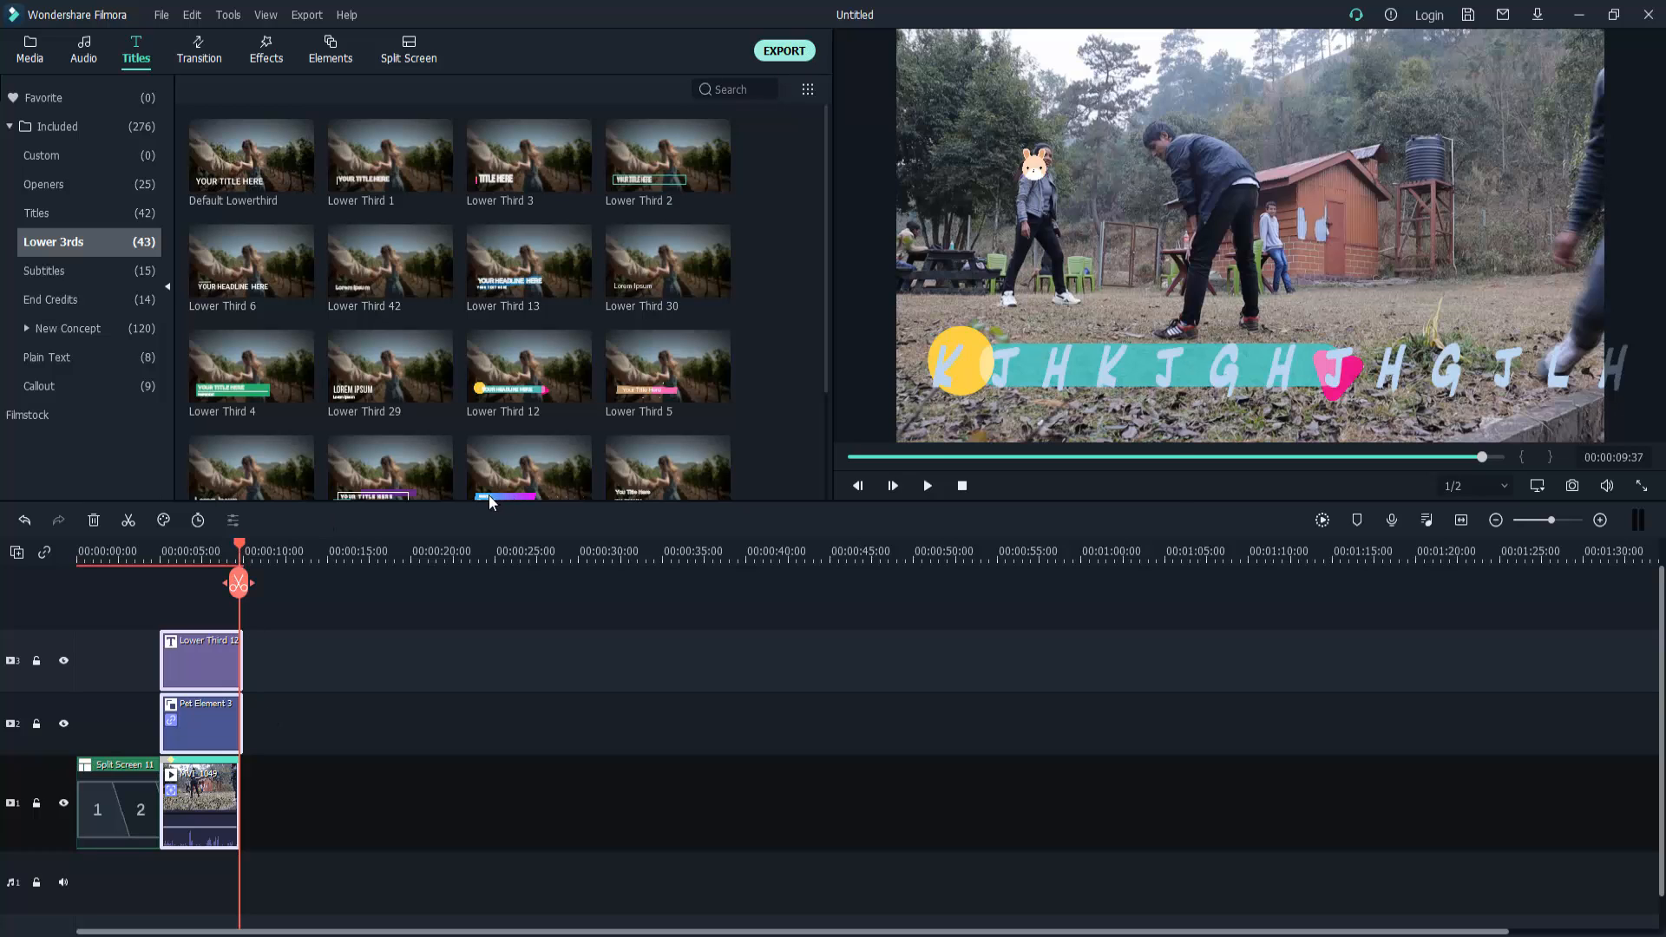
Open the export settings and look through the AVI, WMV, MKV and MP3 local formats, returning to MP4
key(ctrl+e)
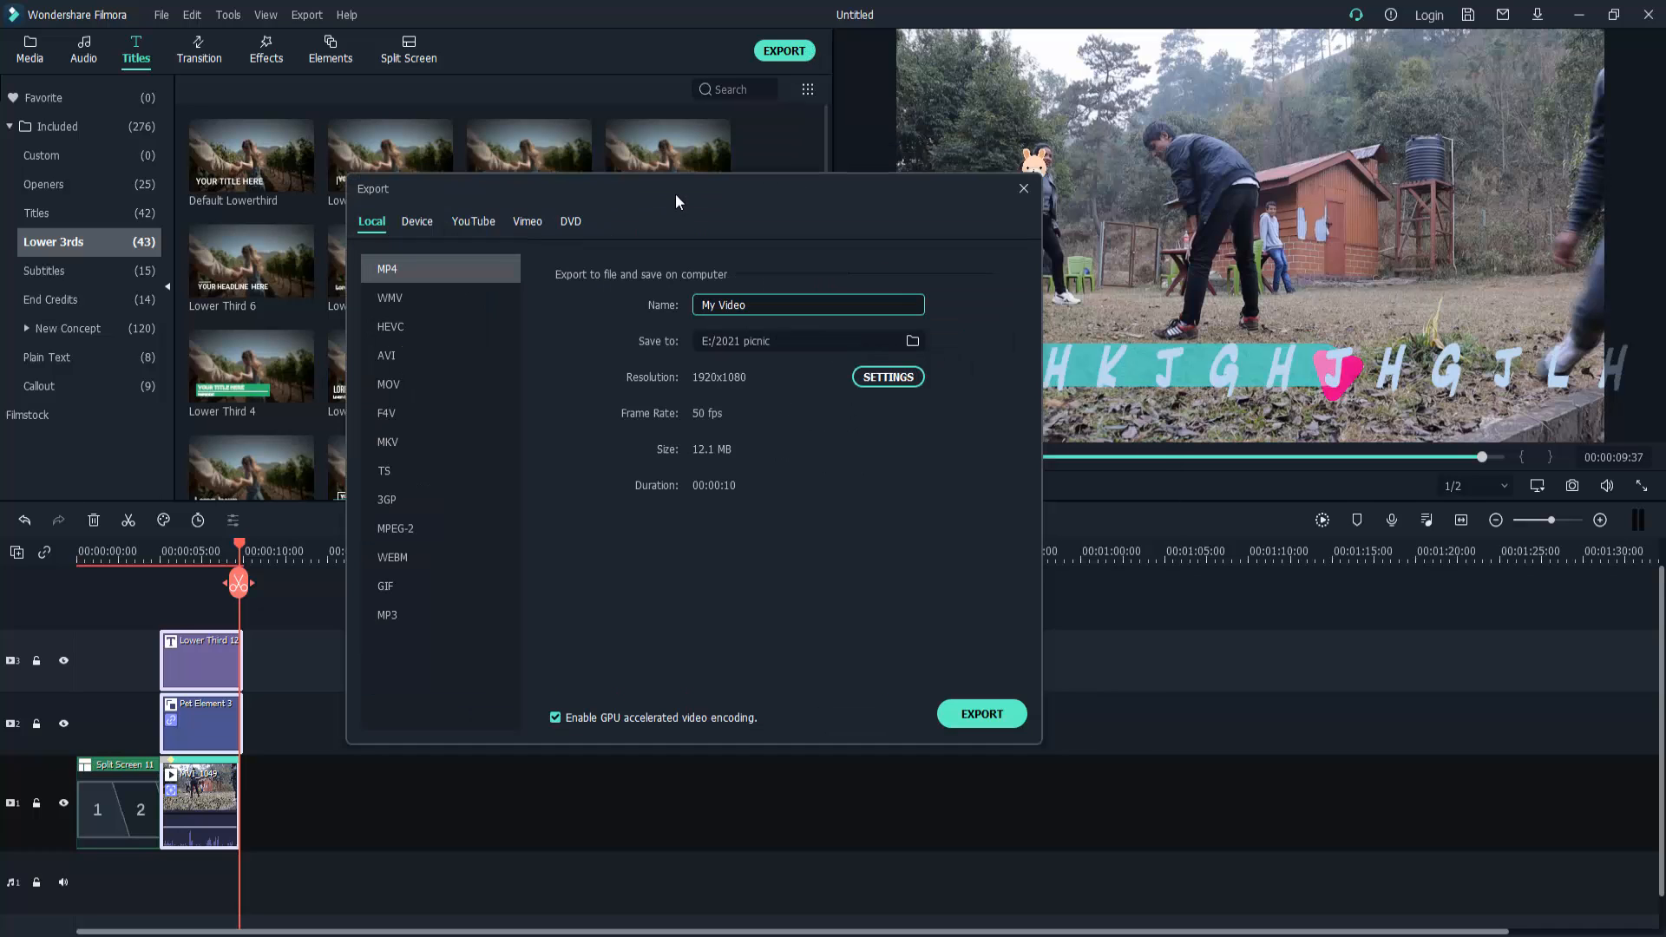
click(384, 356)
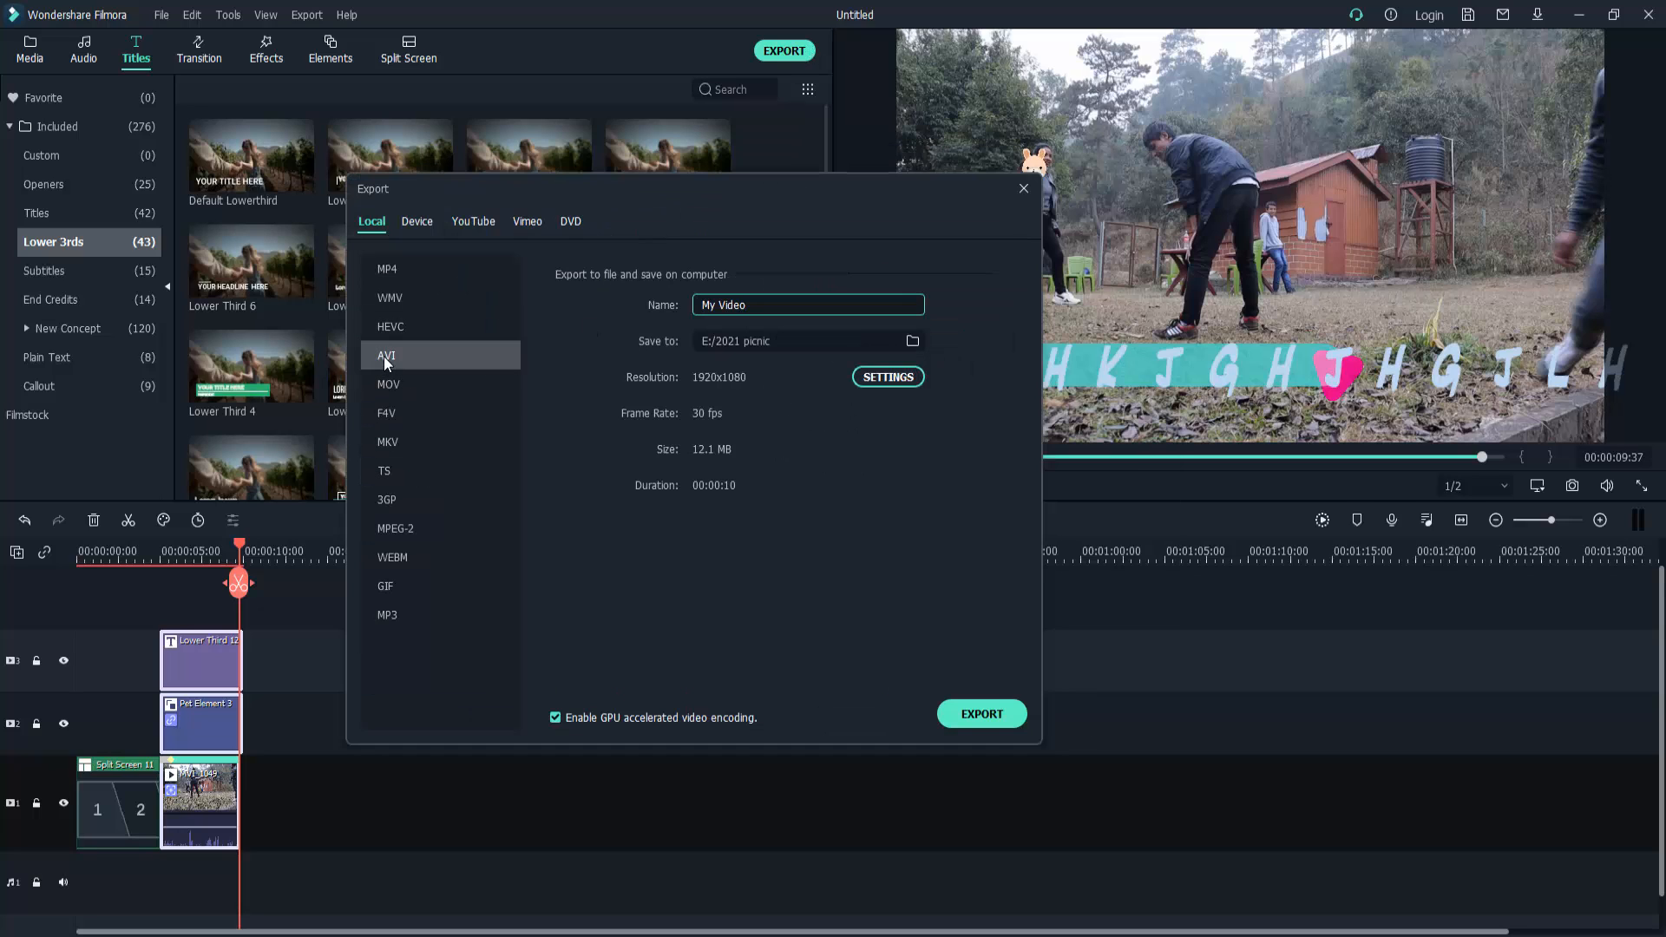
click(388, 303)
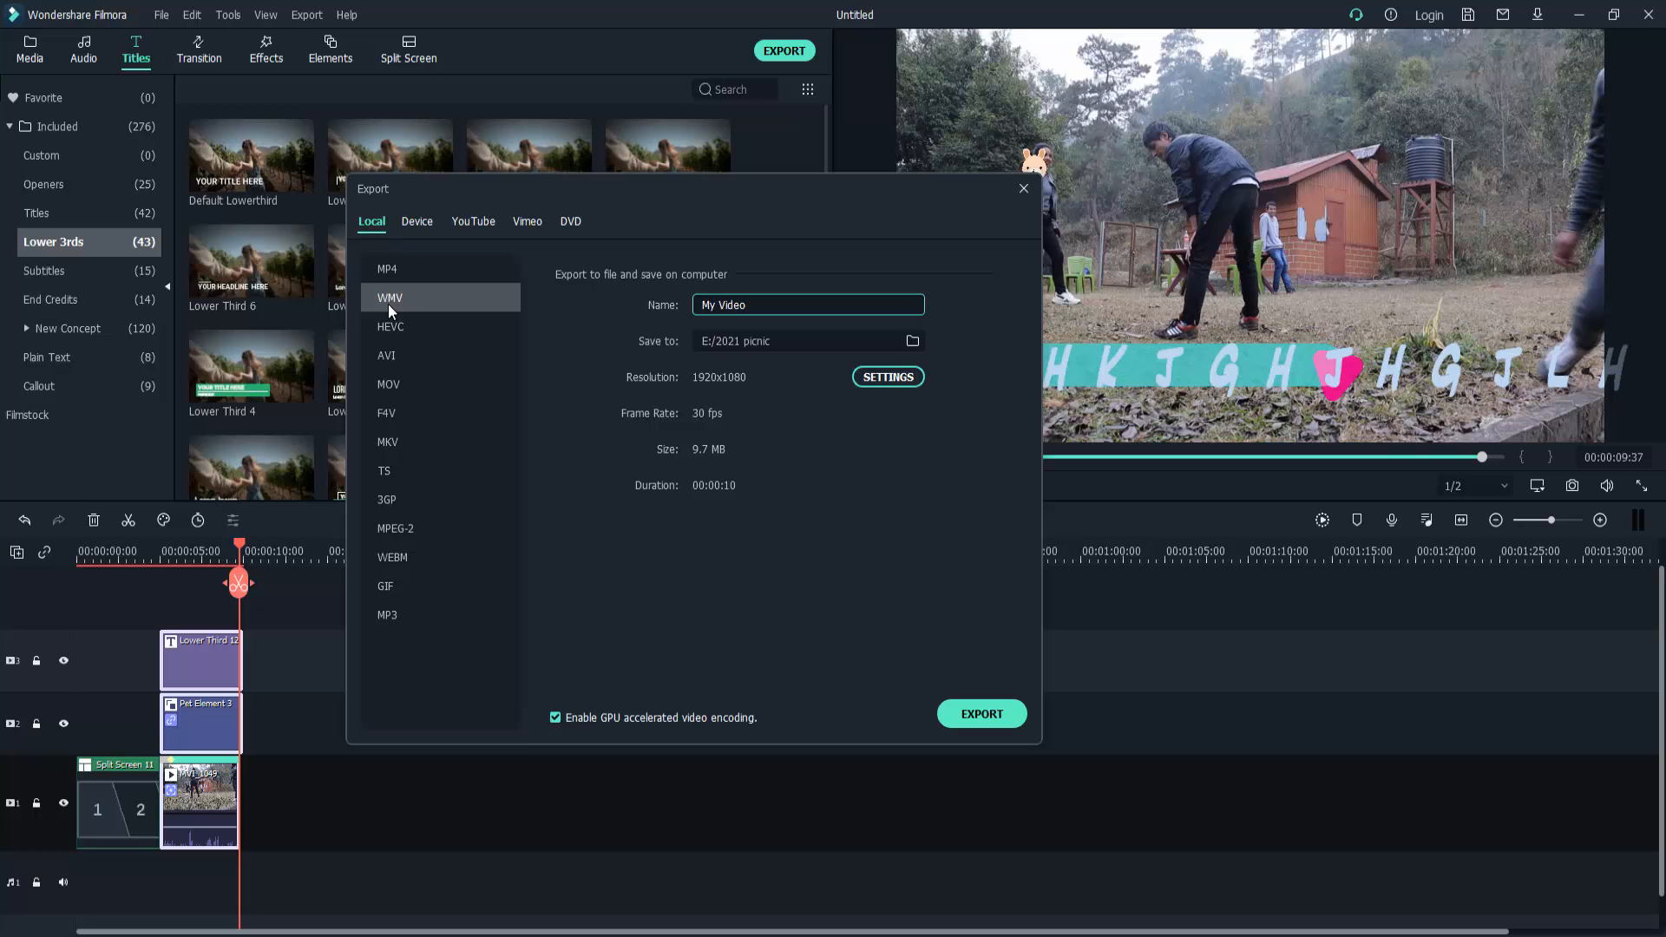
click(393, 441)
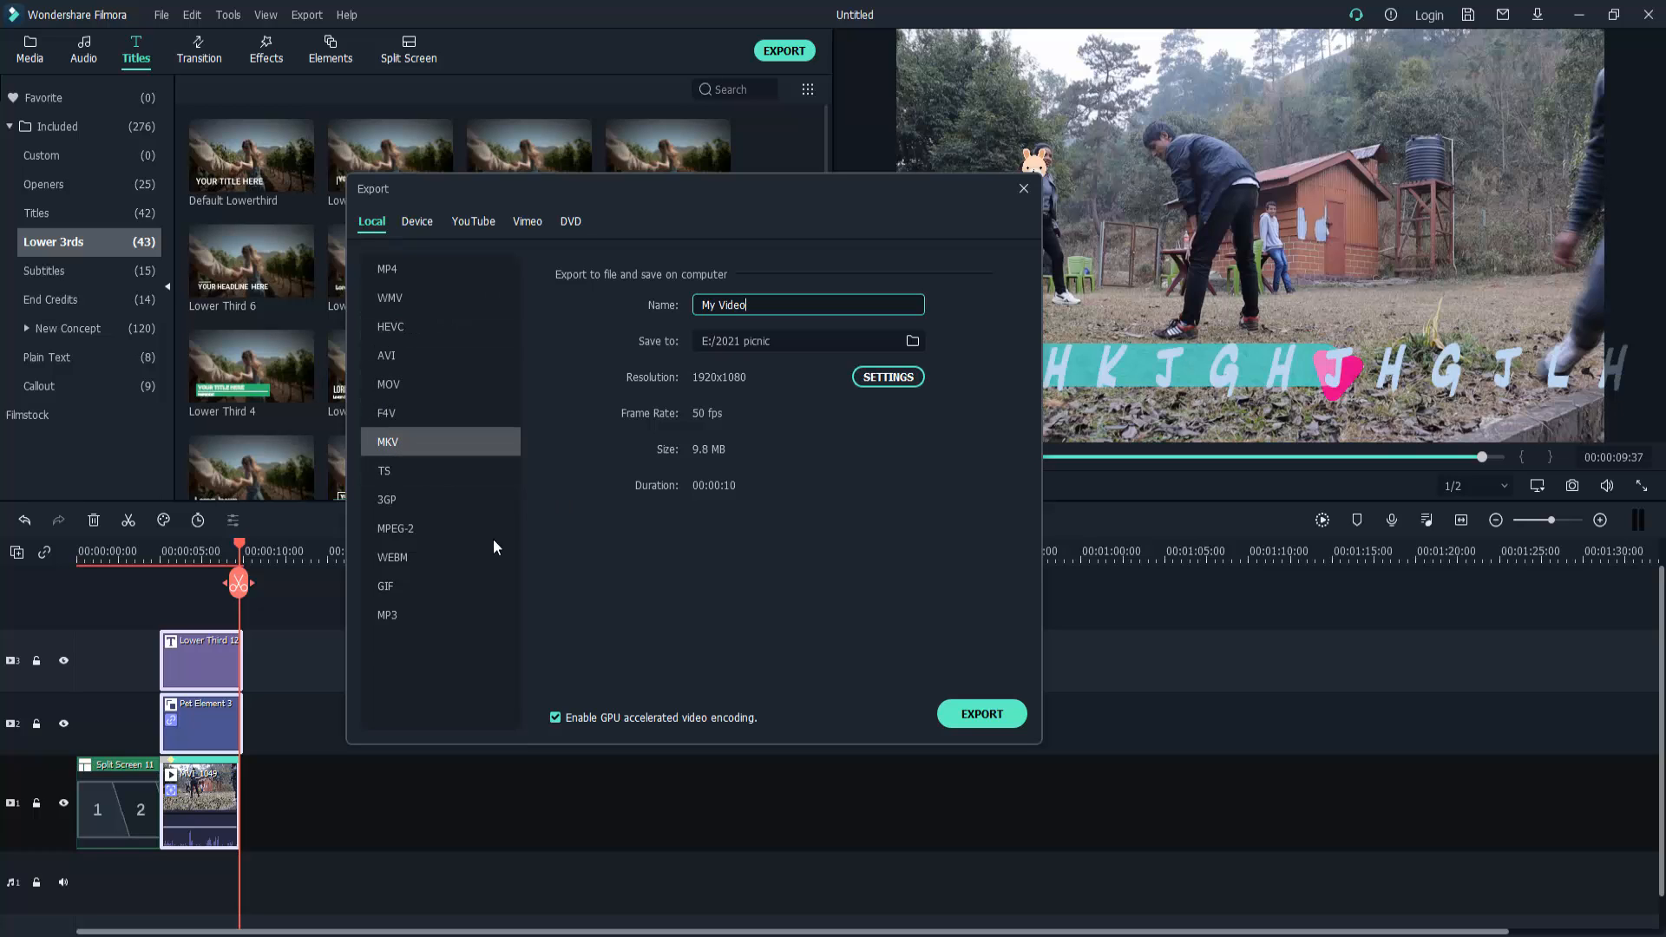
click(389, 612)
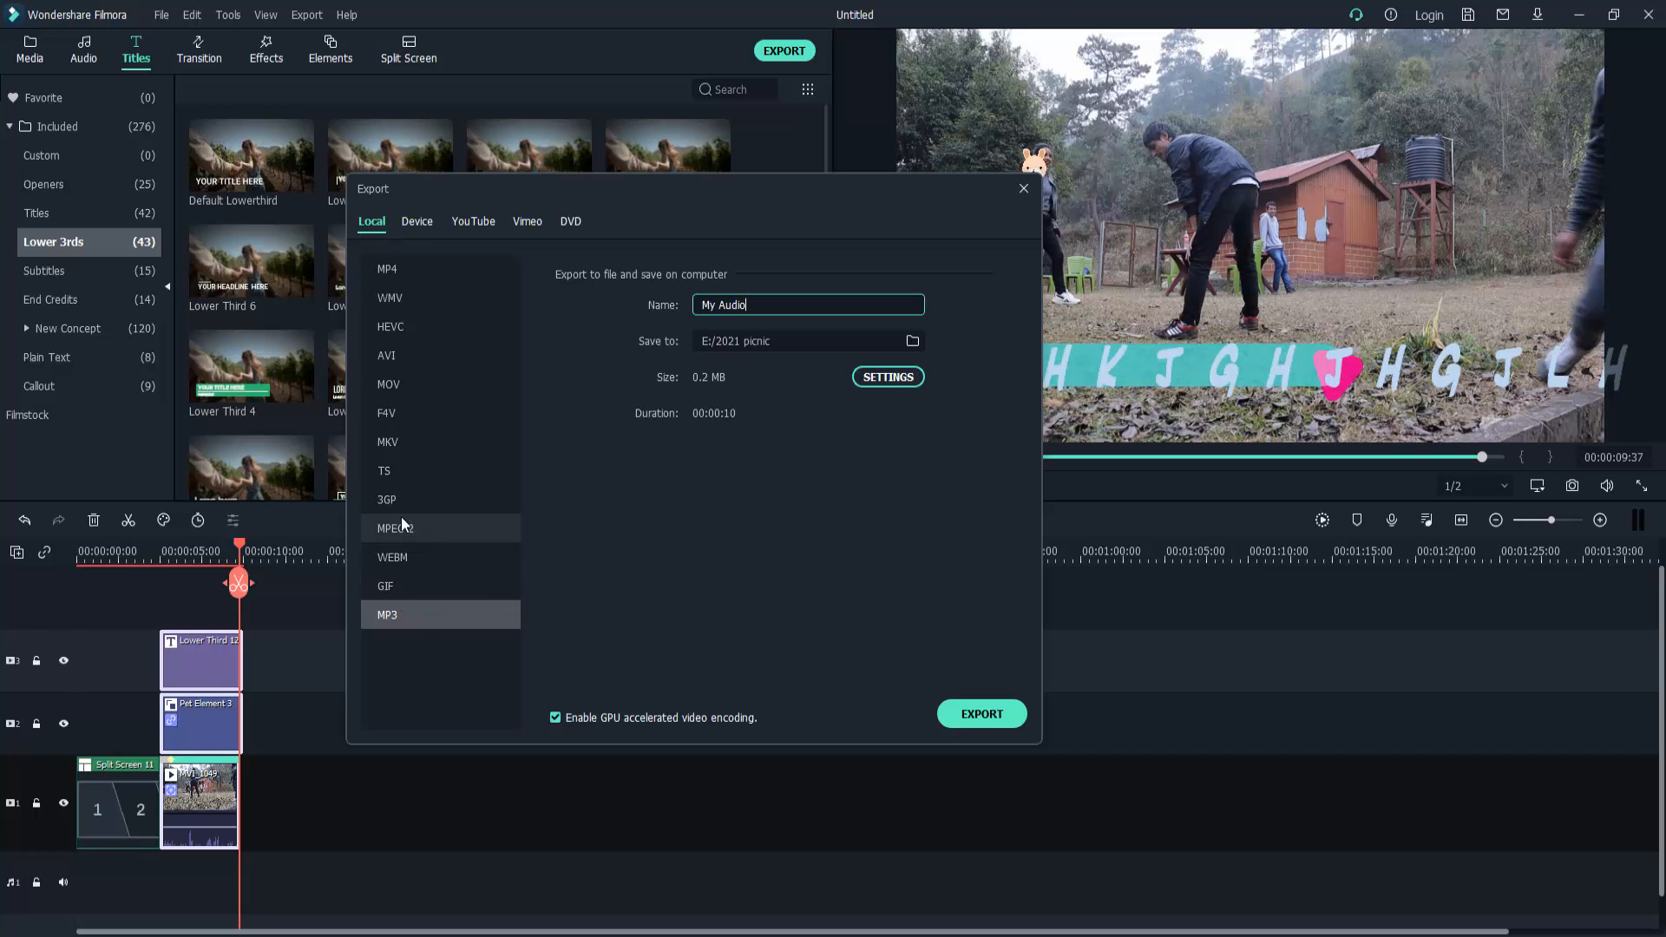
click(407, 272)
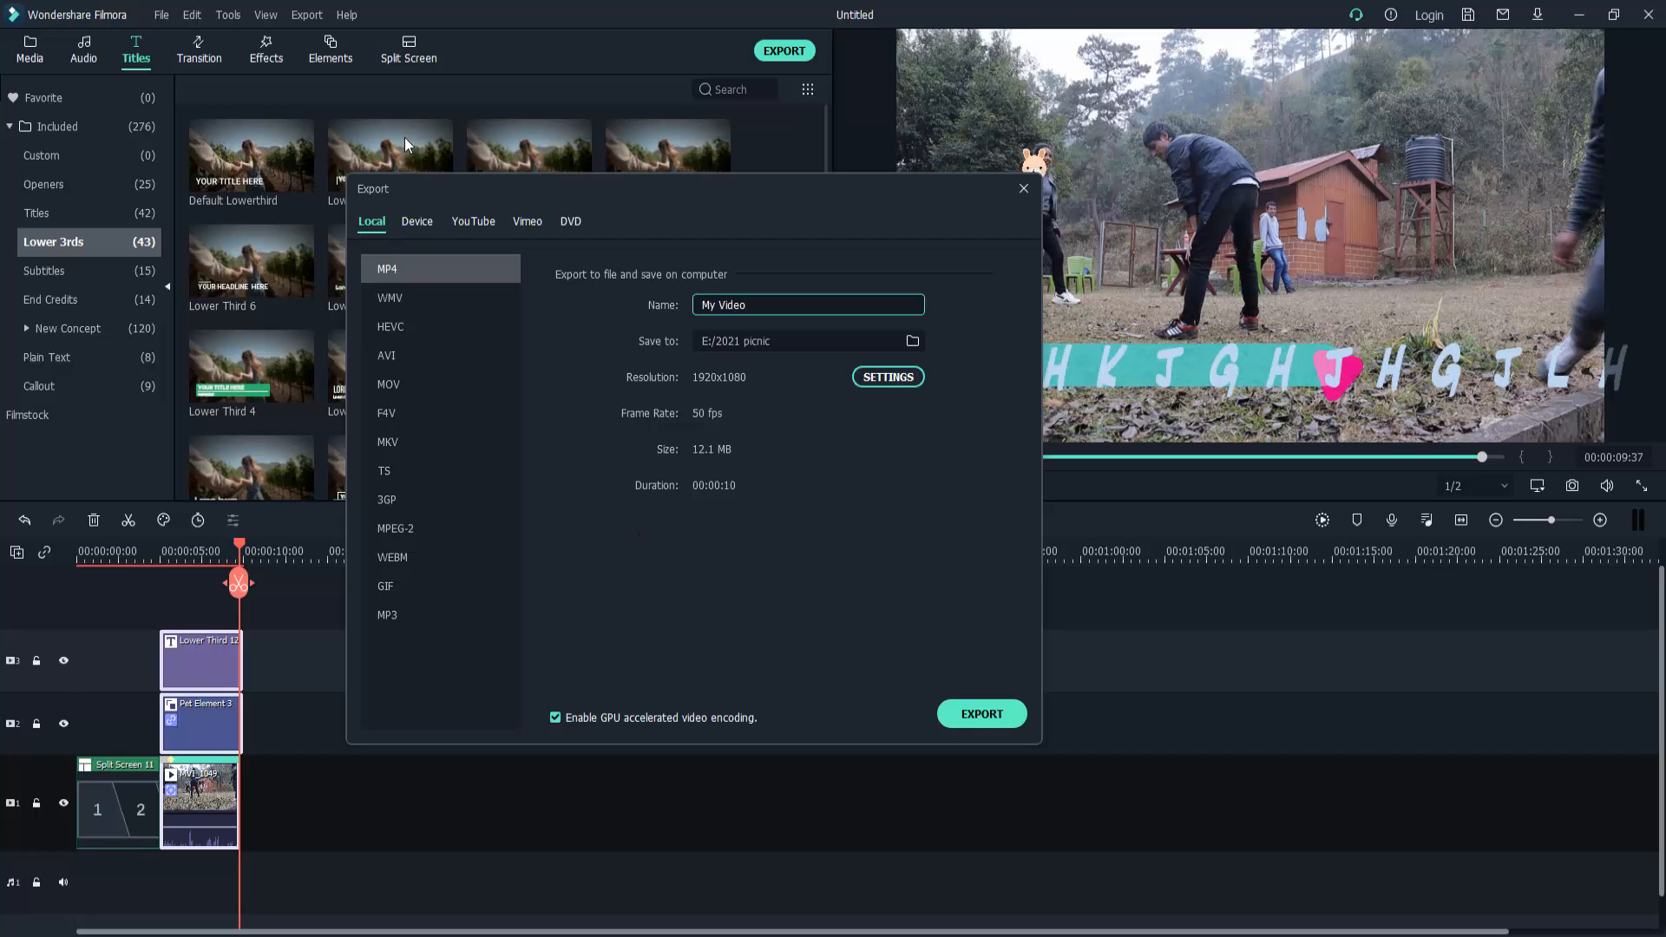
Review the device export presets, including iPod, Smart Phone and Samsung Galaxy
click(420, 221)
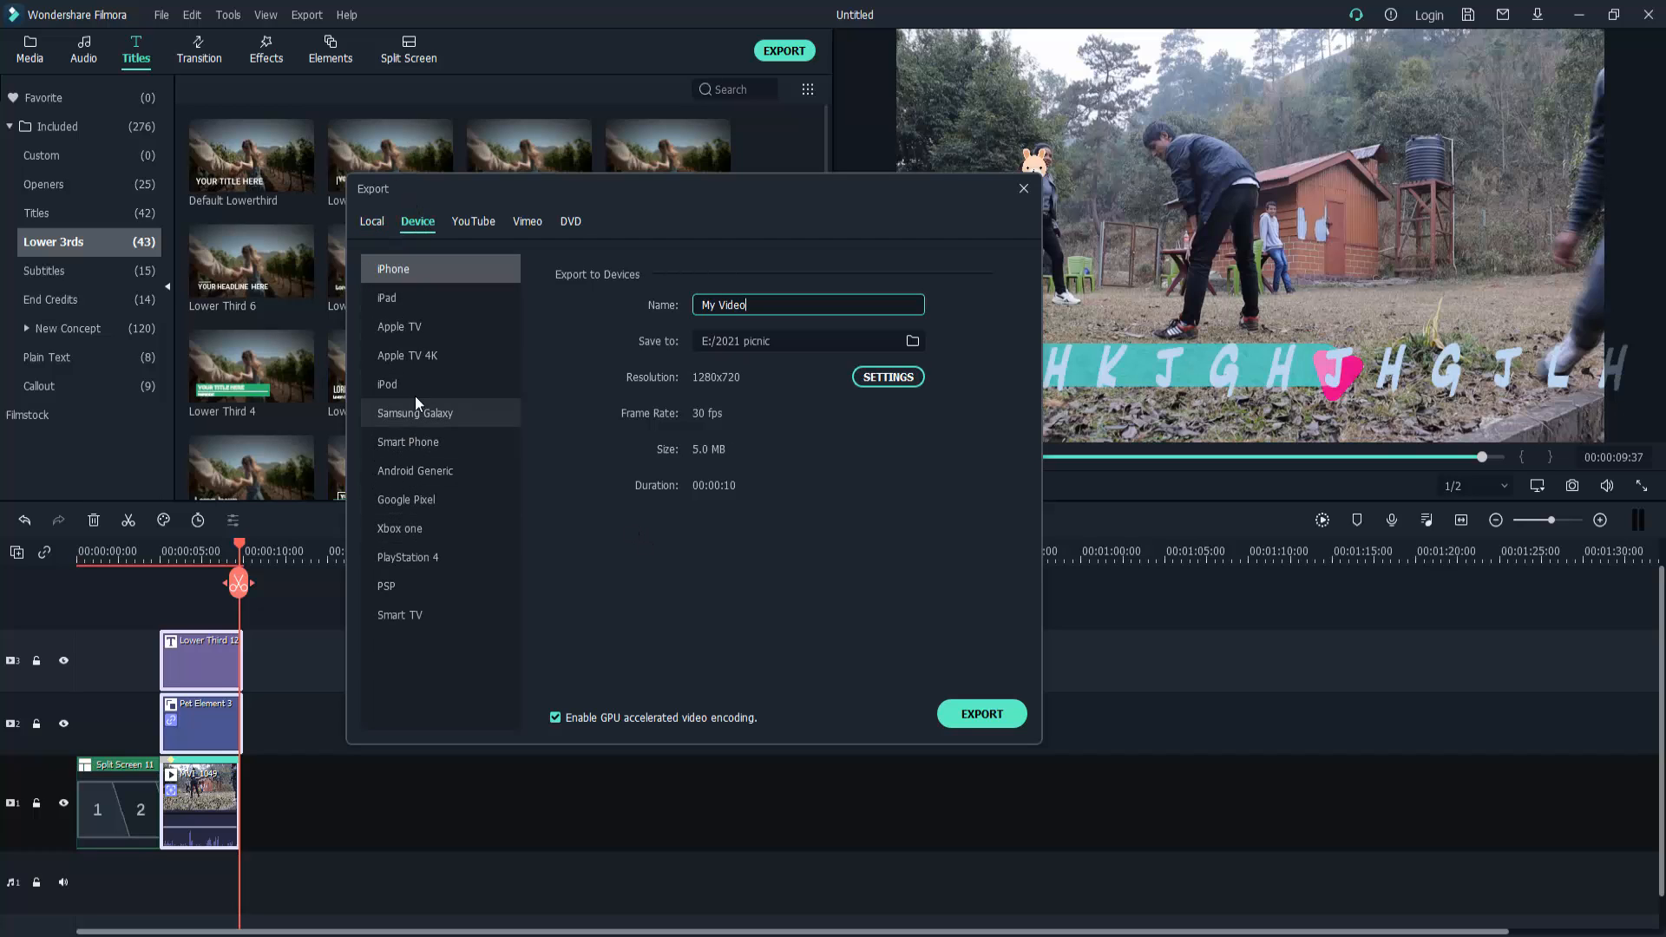
click(389, 389)
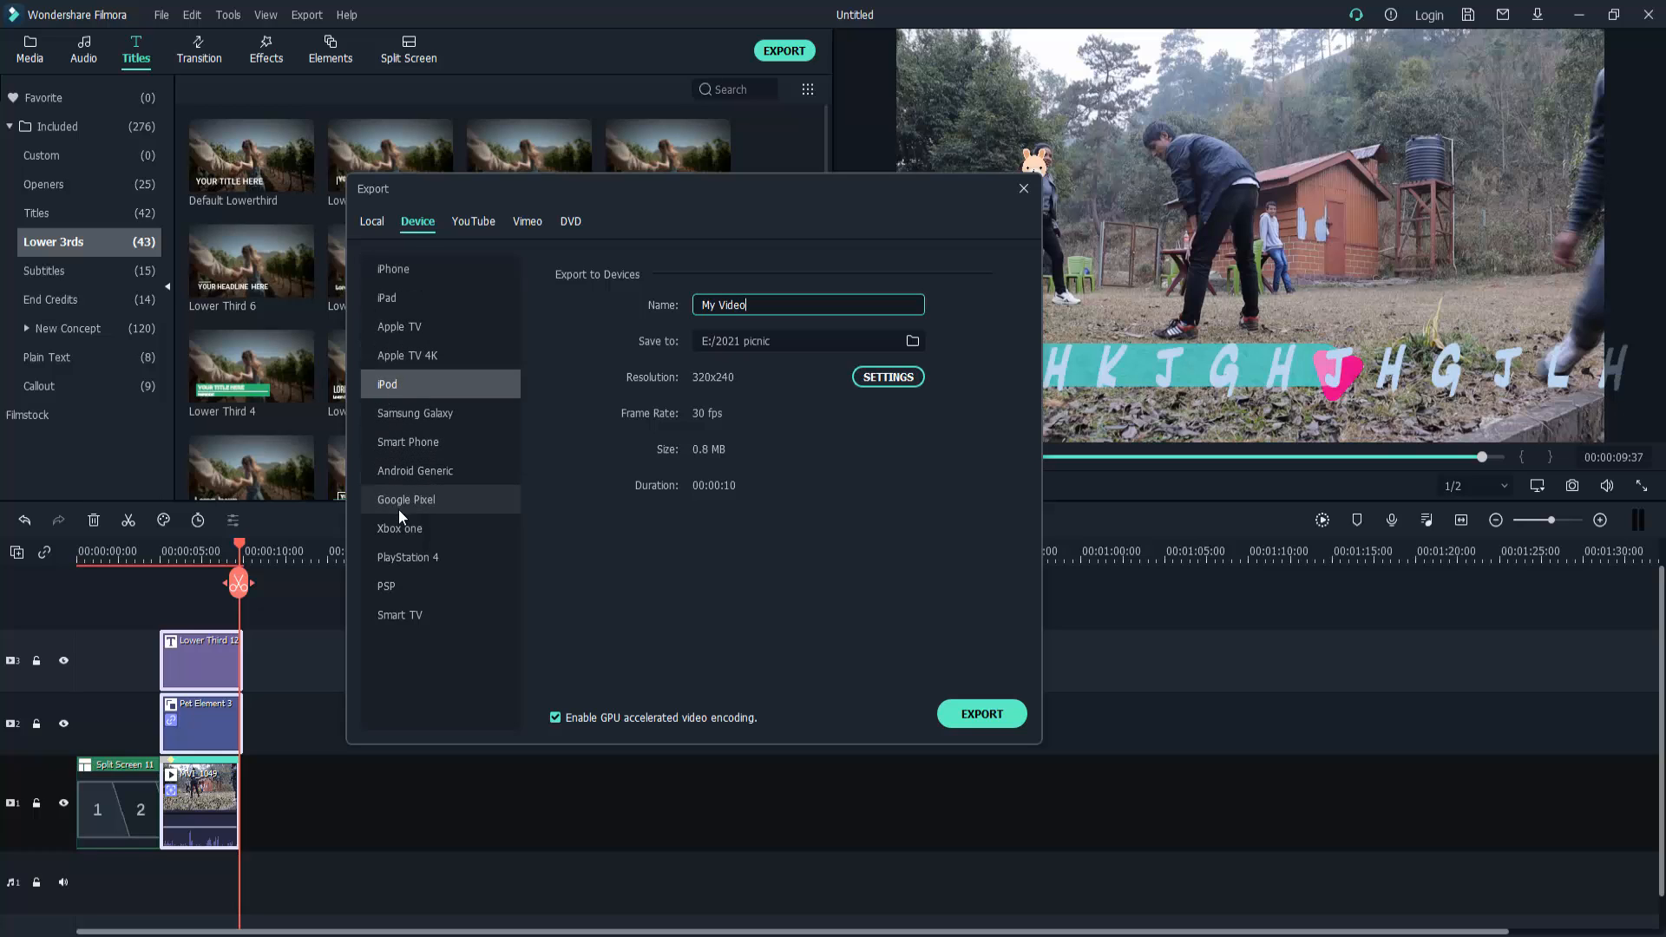
click(422, 445)
click(420, 416)
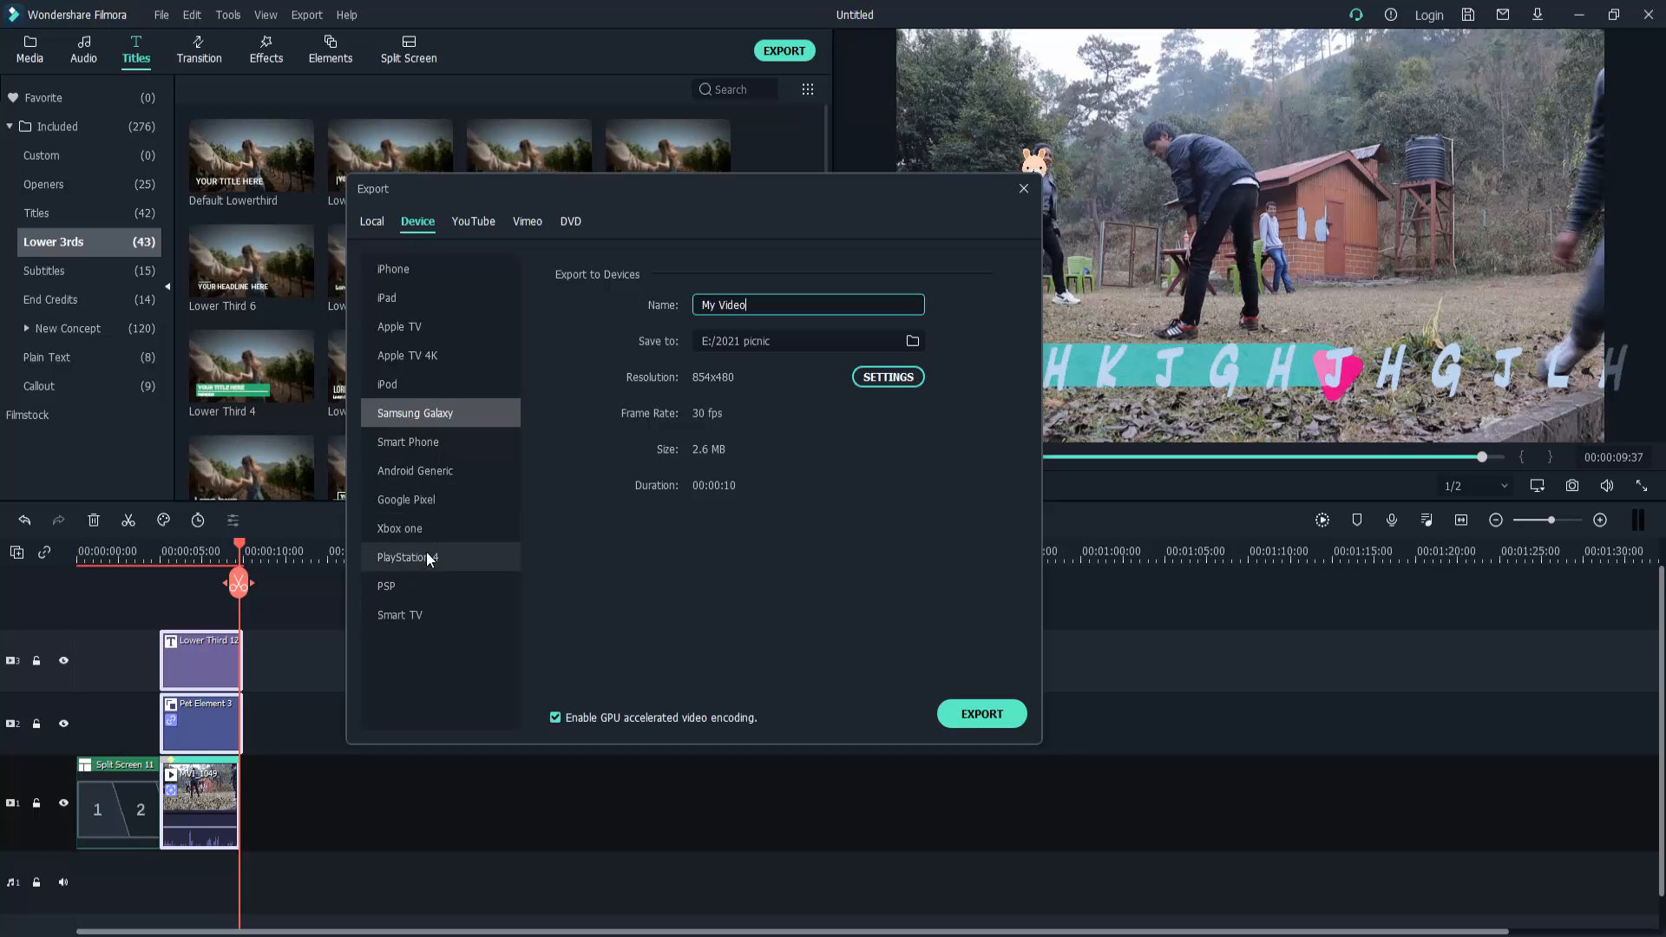
Examine the YouTube, Vimeo and DVD export options and return to the local MP4 export
click(469, 222)
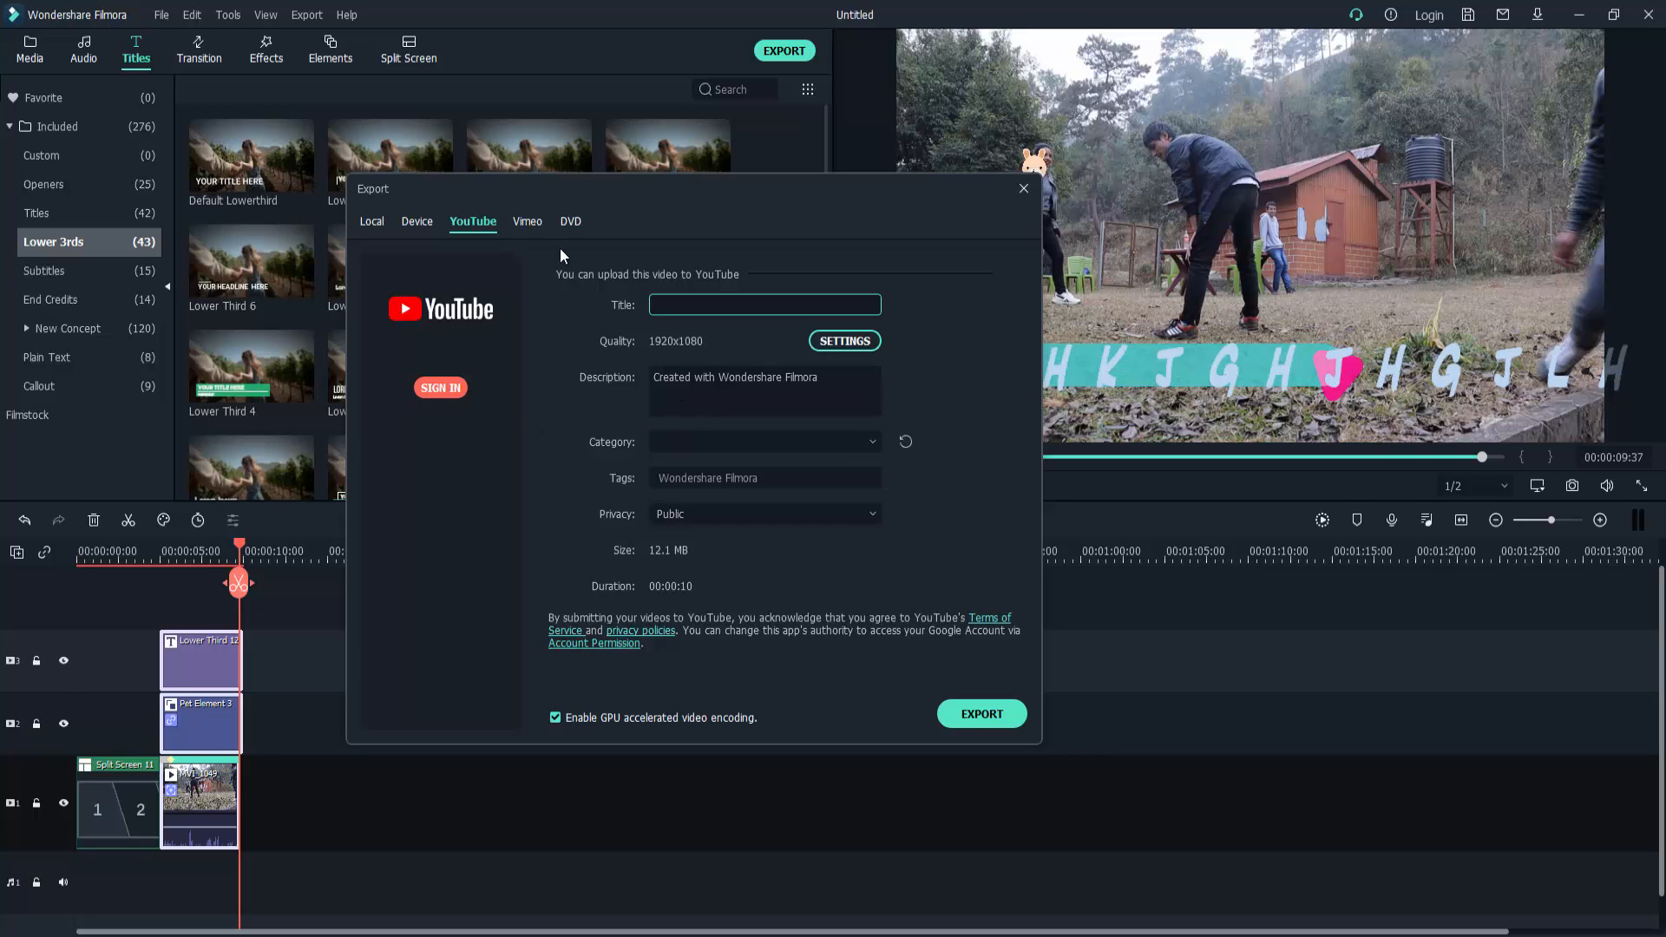
click(523, 221)
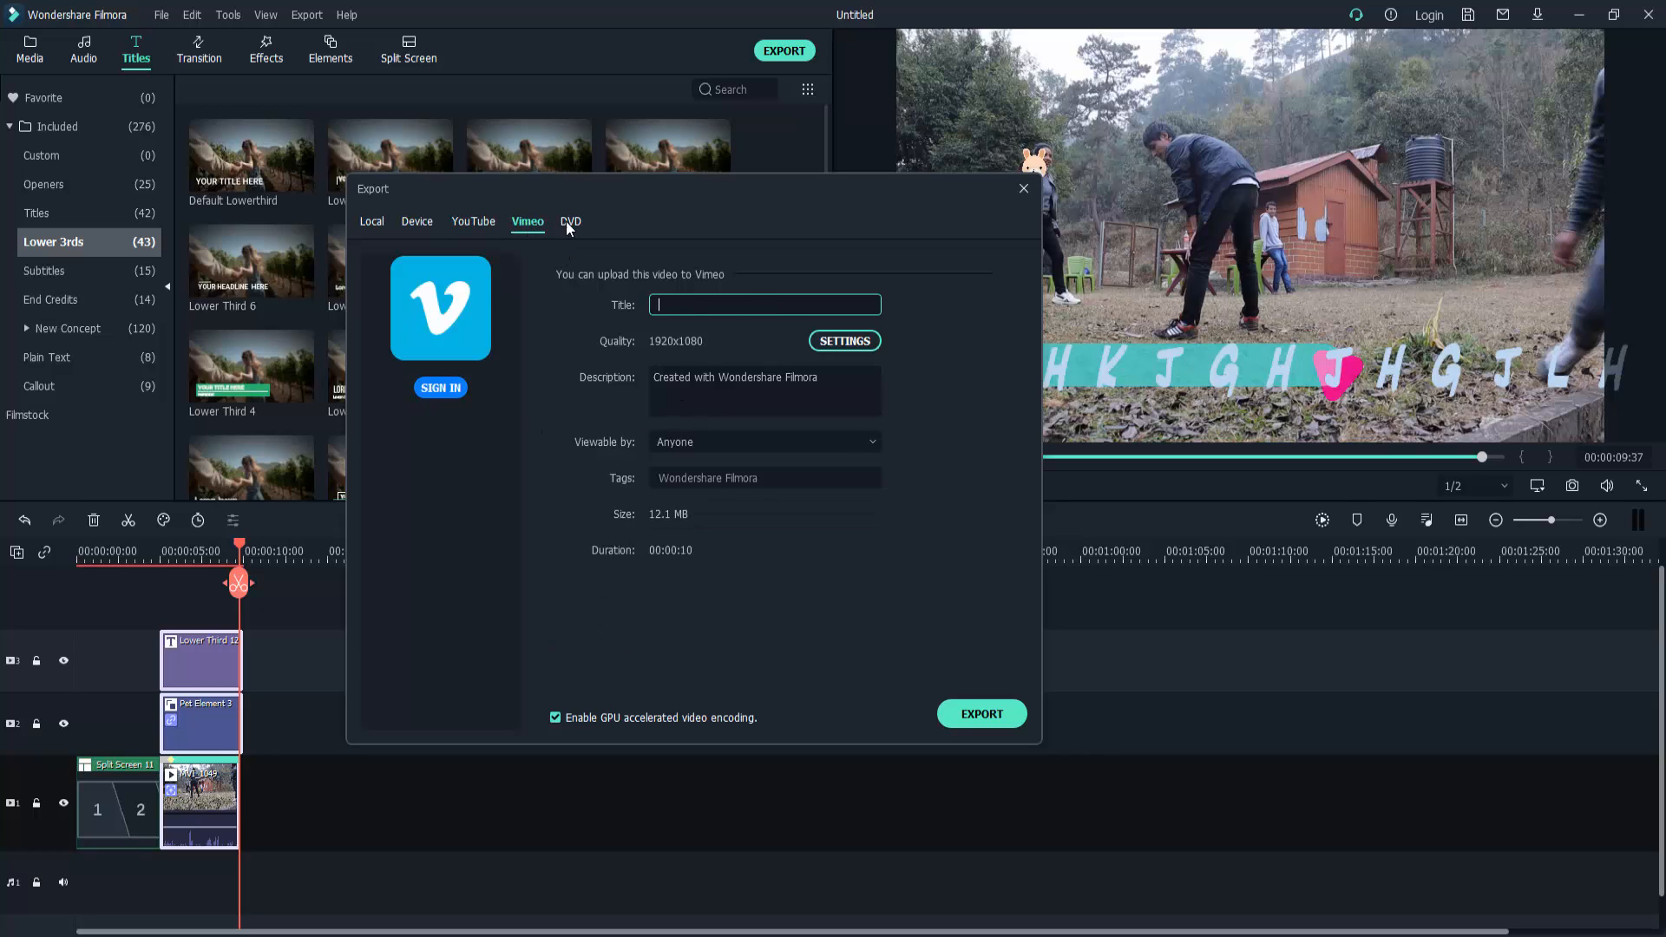
click(568, 222)
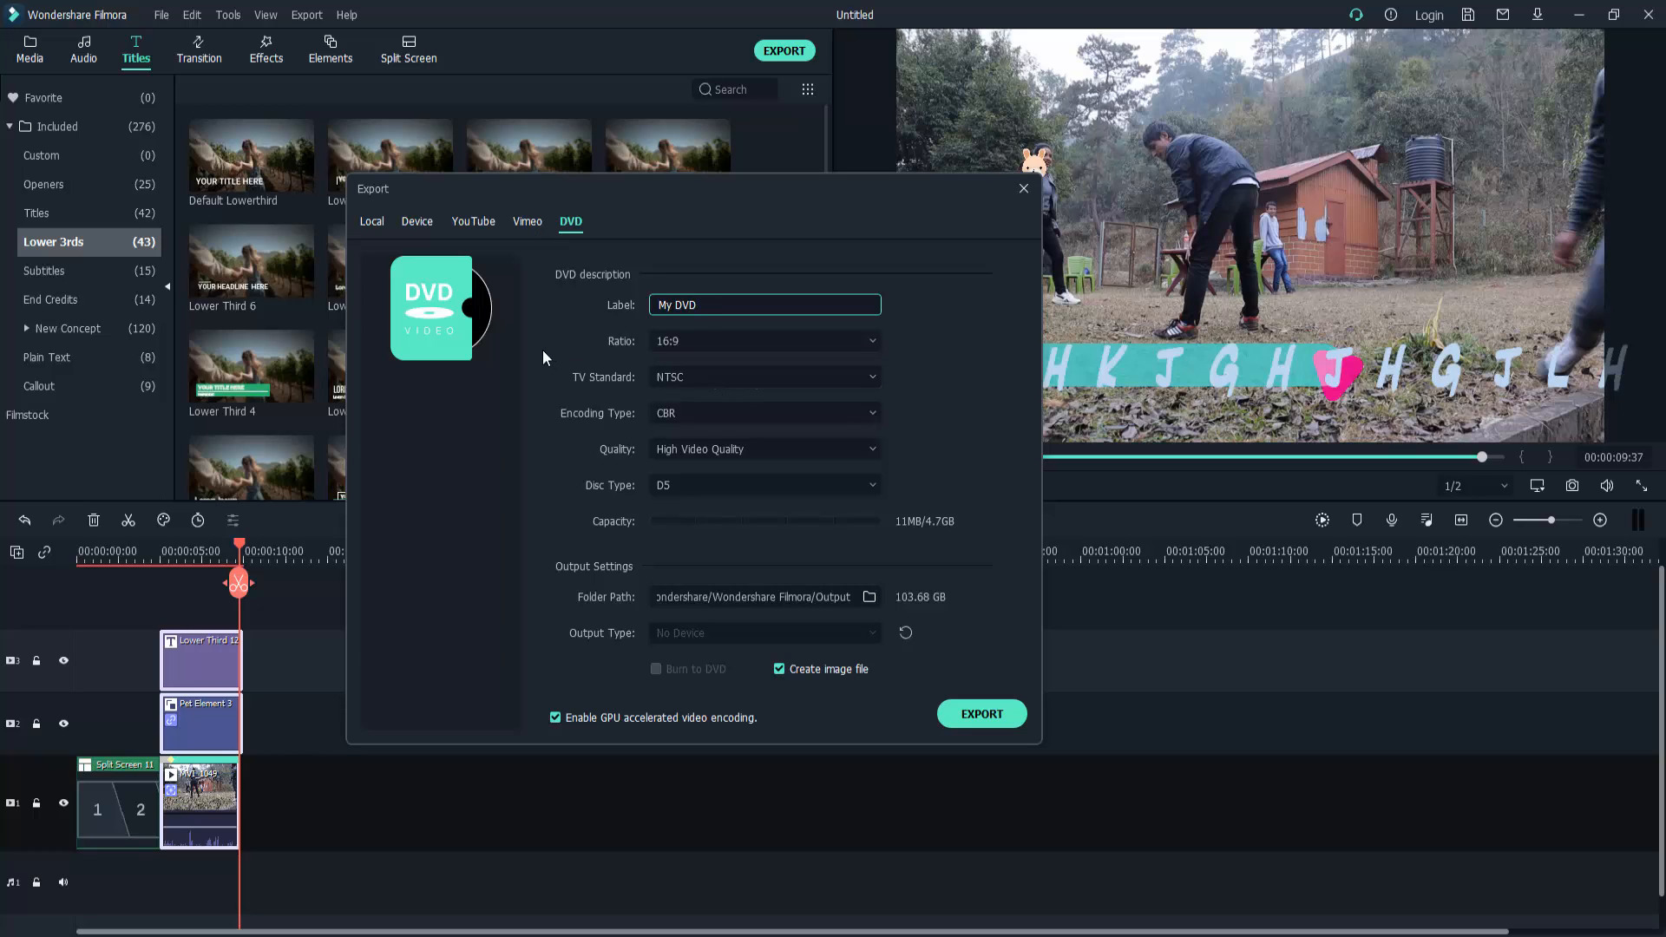
click(381, 223)
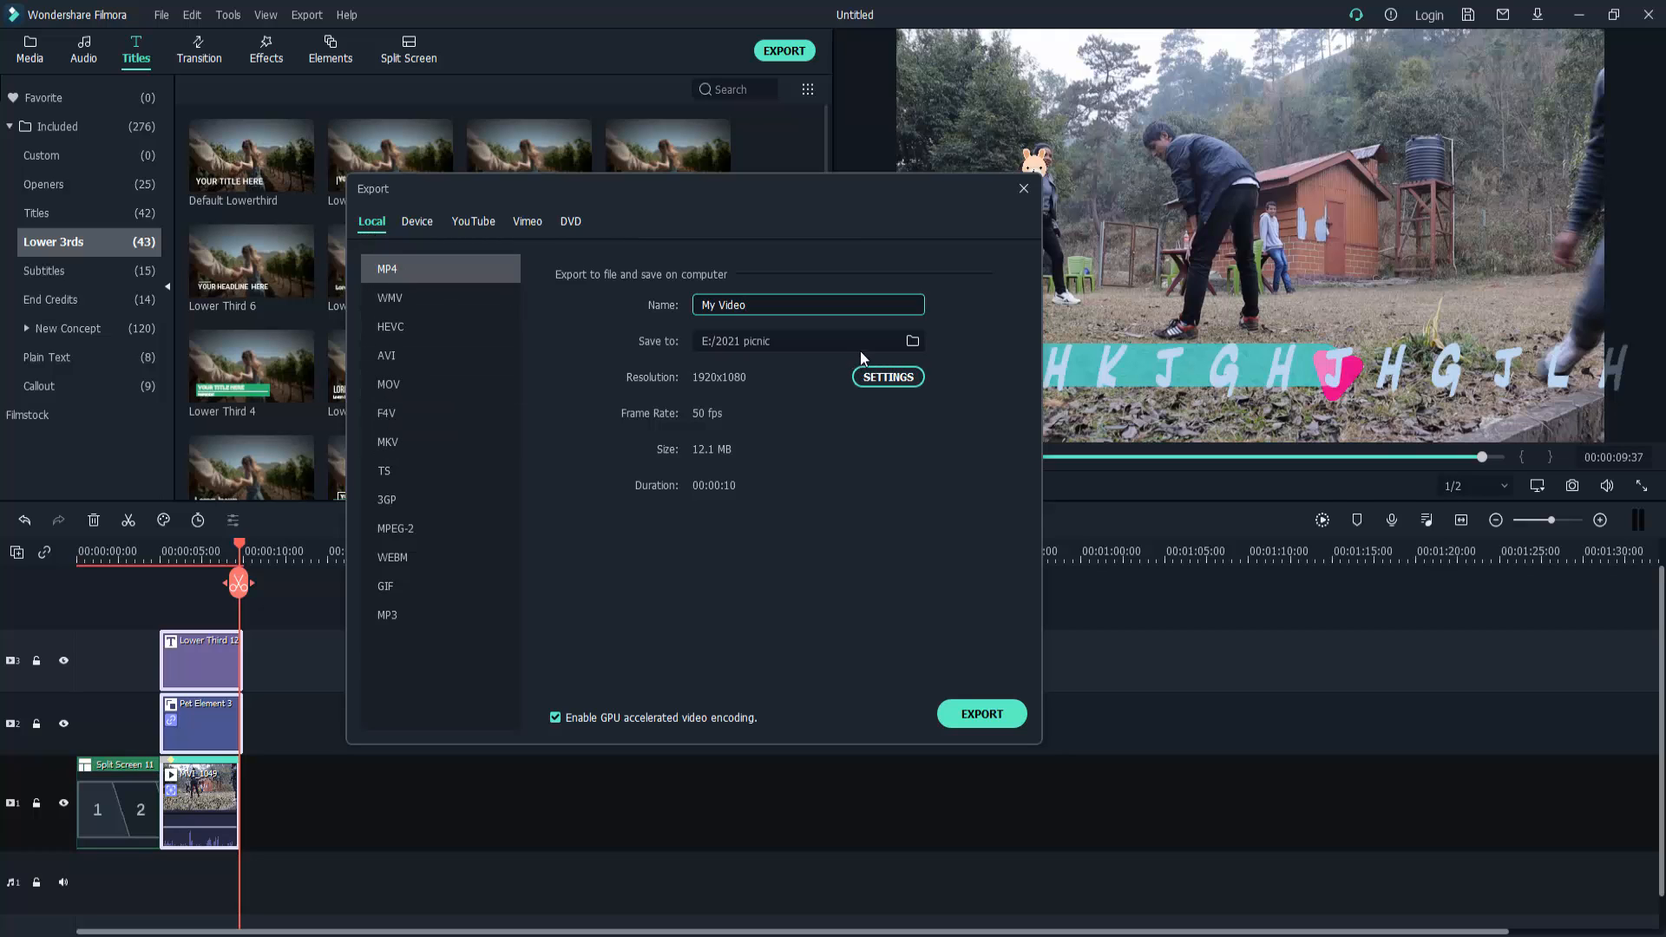
Browse to the Desktop for the export's save location
click(909, 340)
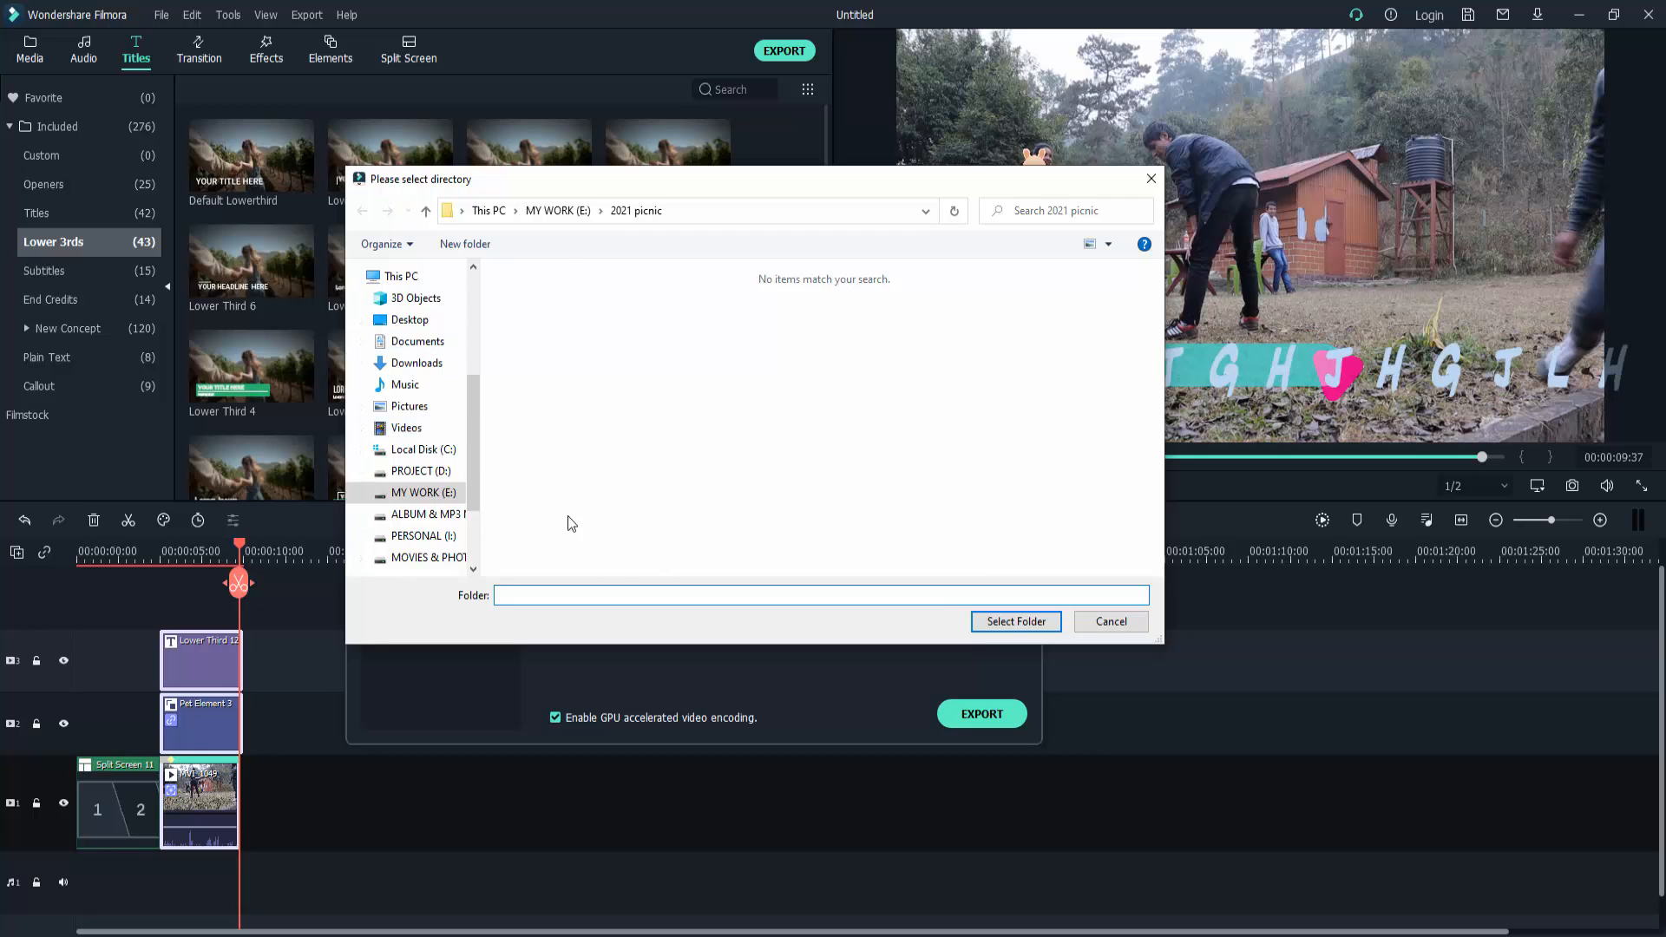
click(408, 320)
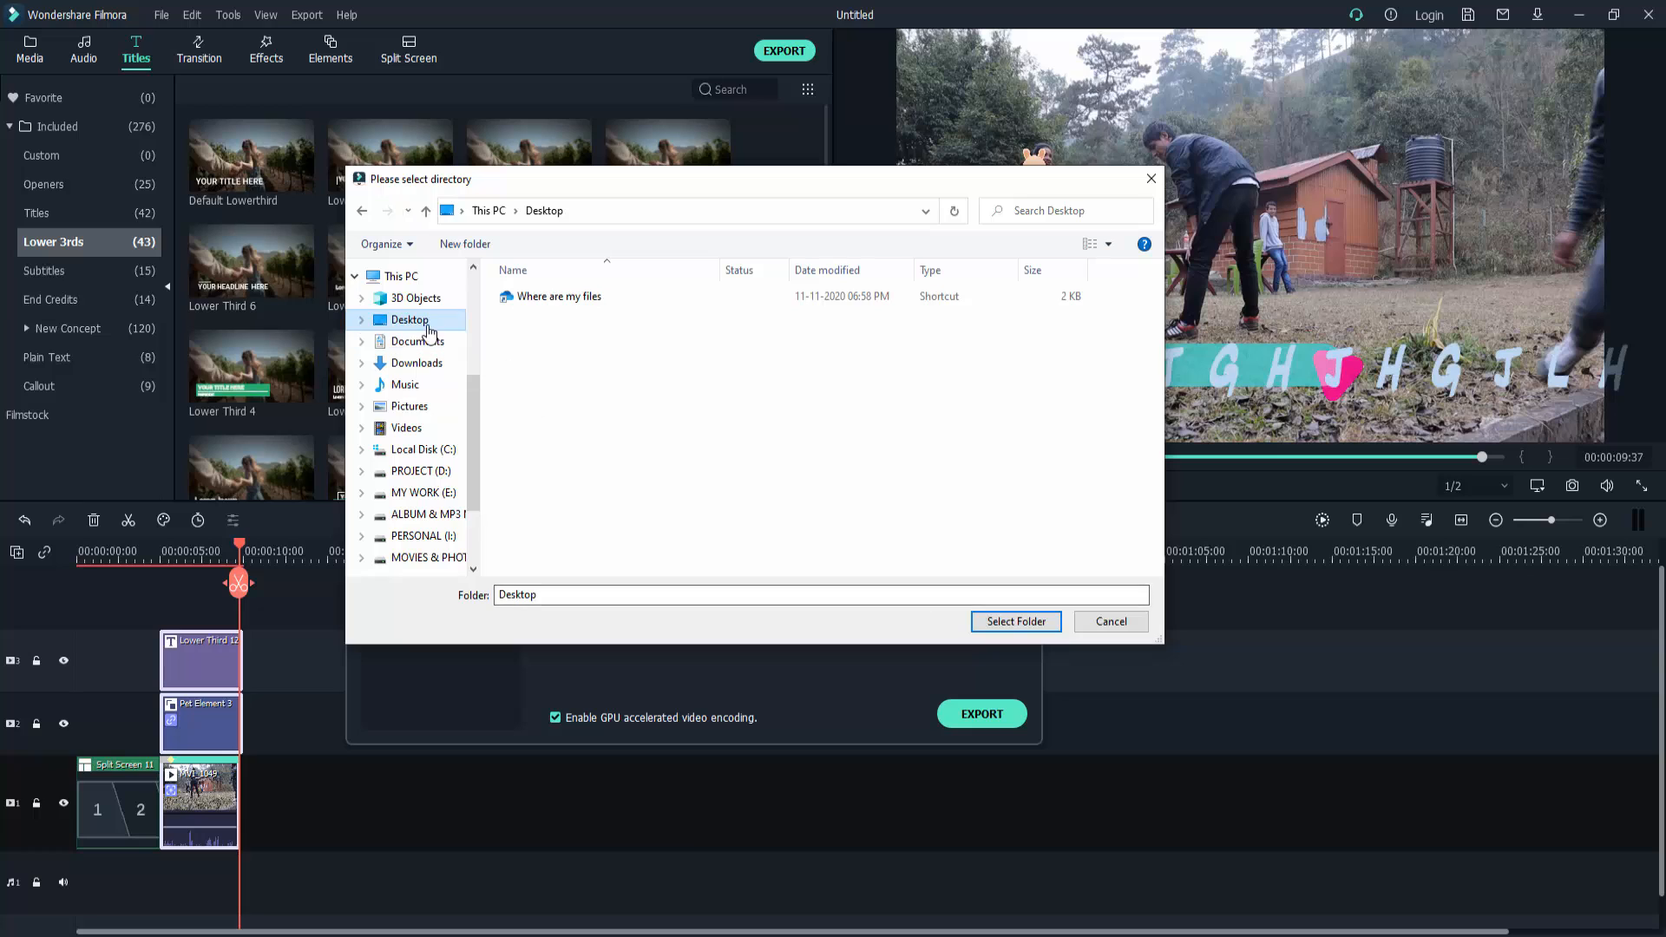
Try to use "hkjkhik" as the export folder on the Desktop
click(584, 595)
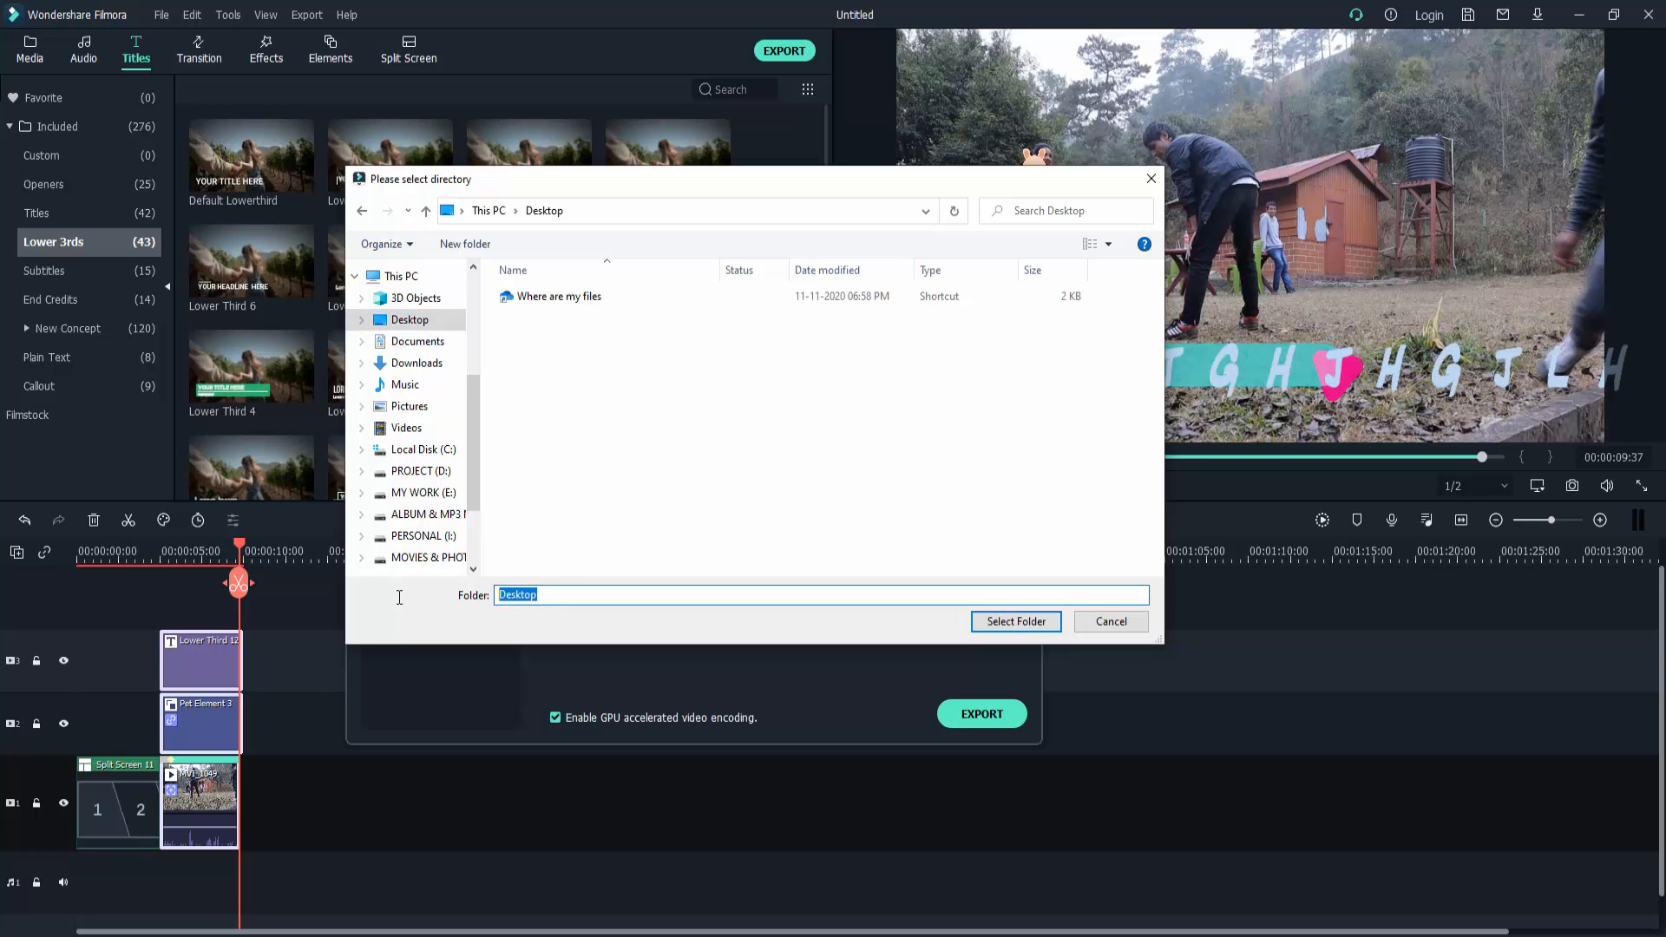
text(hkjkhik)
click(1017, 623)
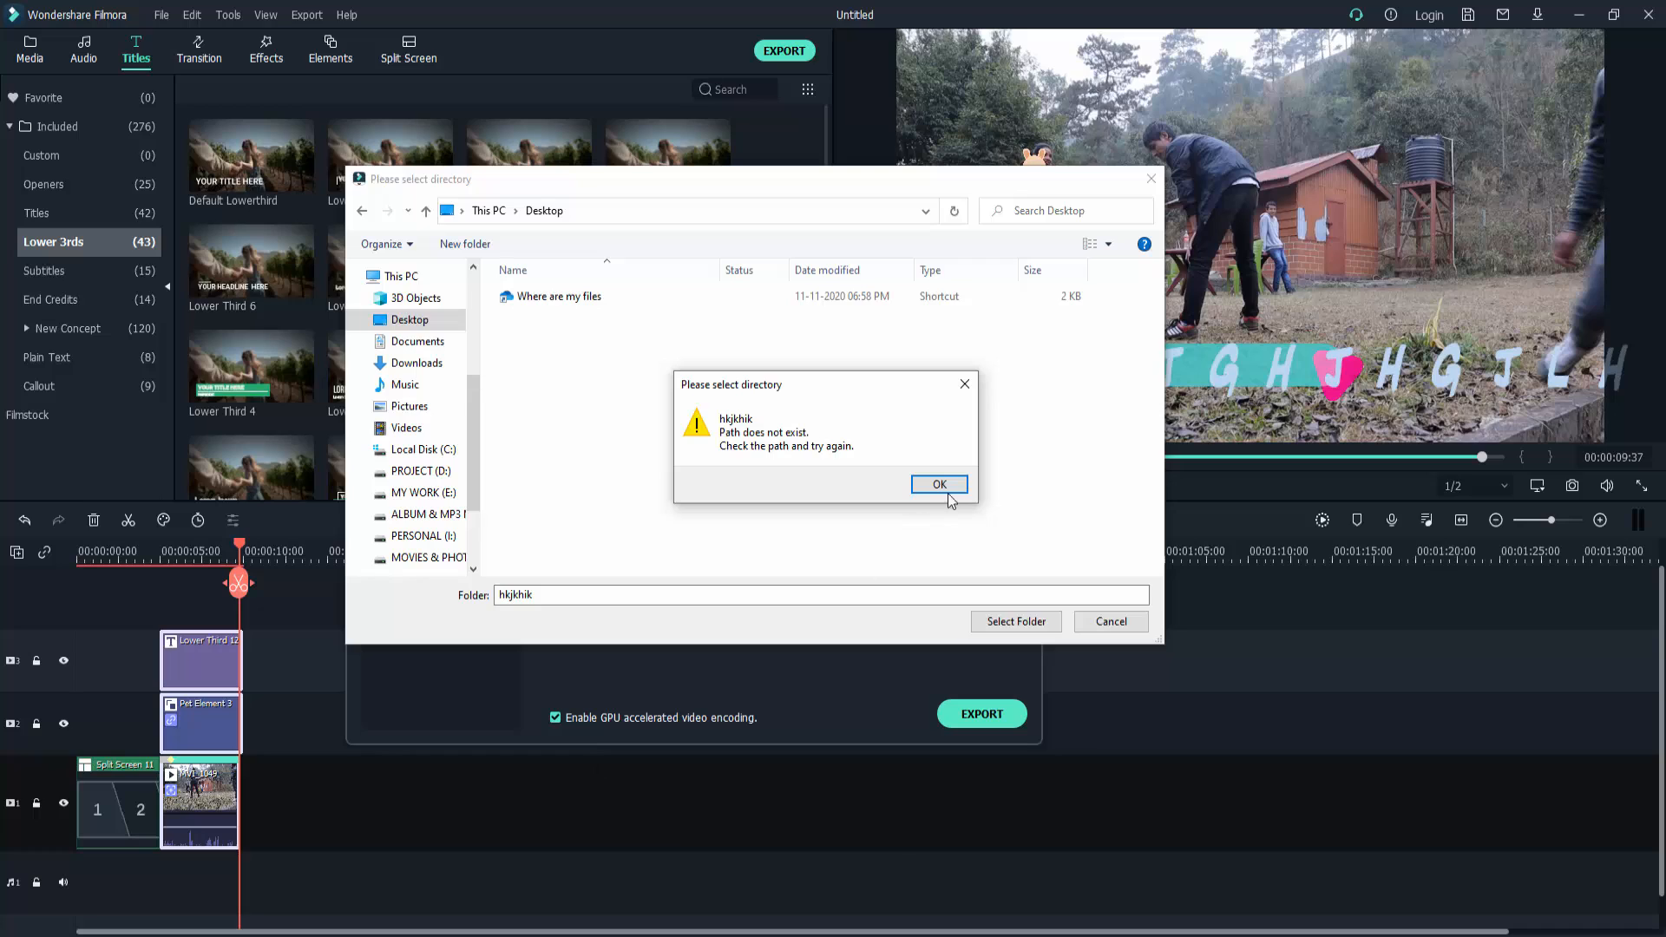
click(970, 387)
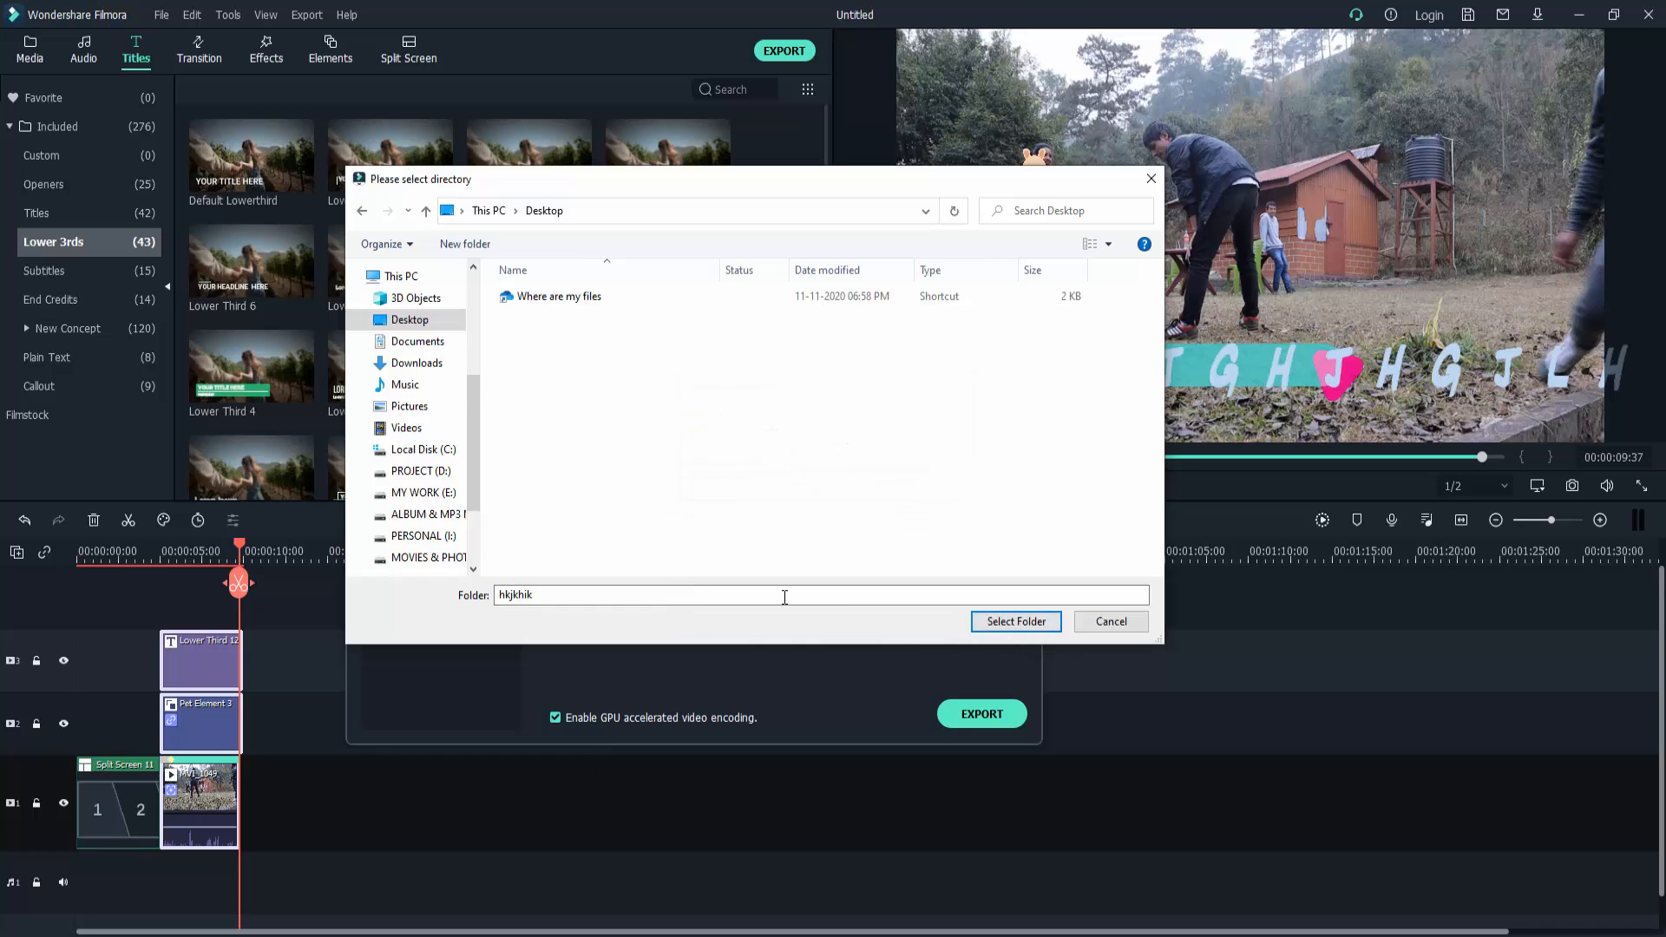
Create a folder on the Desktop with the default name and select it as the export's save location
click(468, 246)
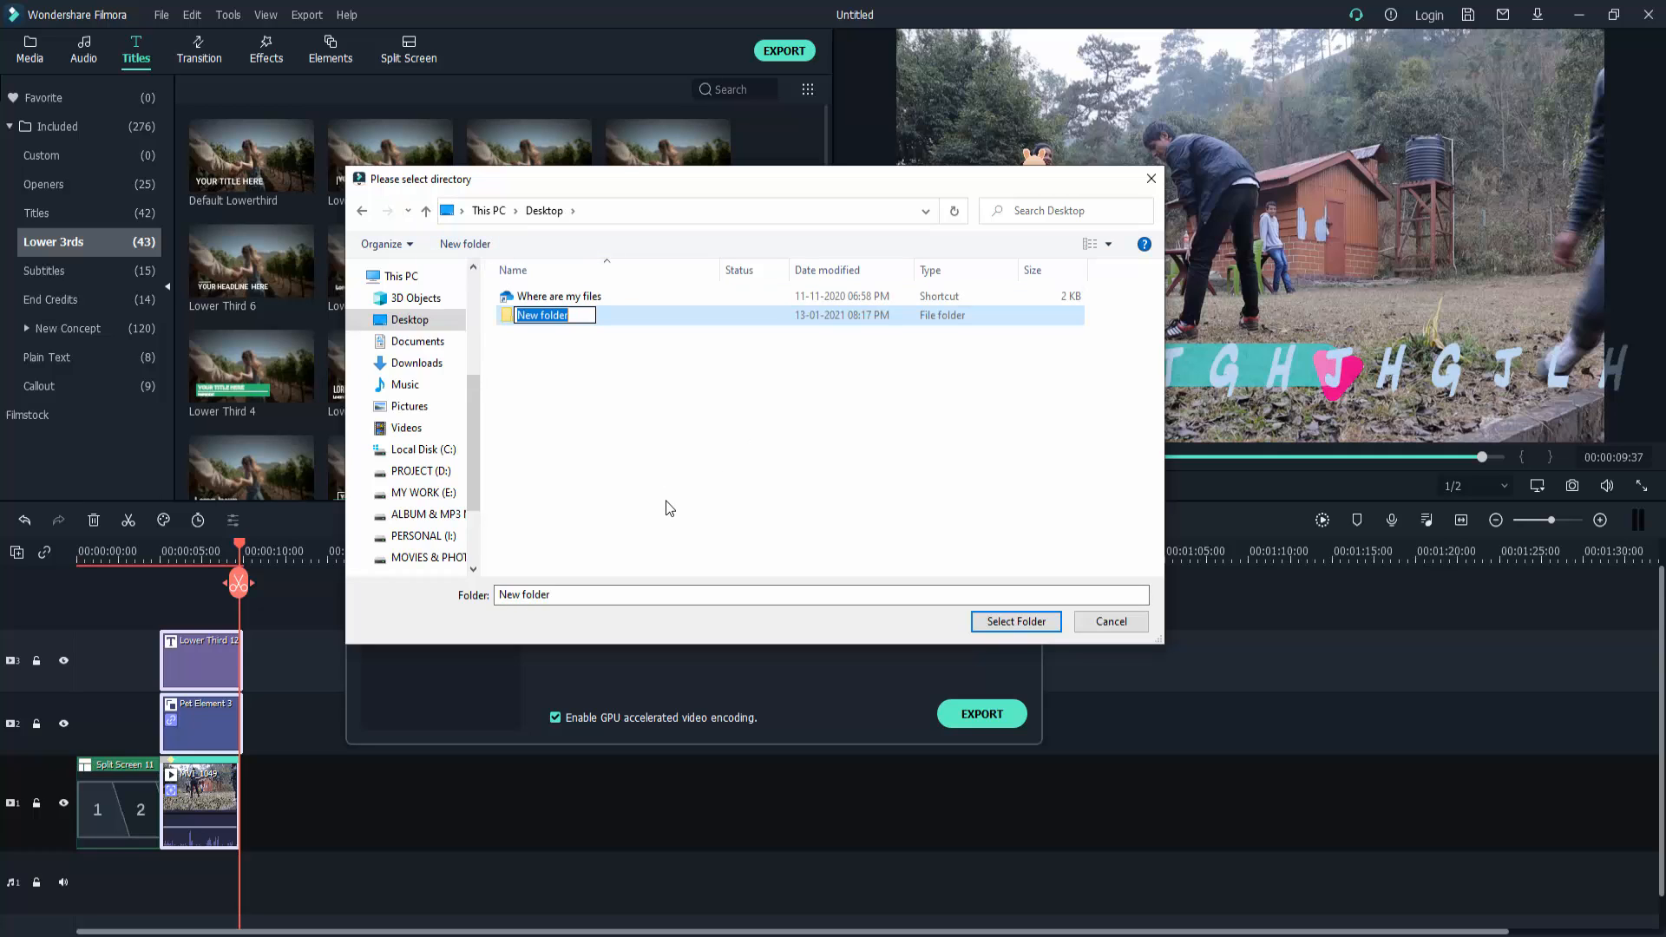
click(1008, 626)
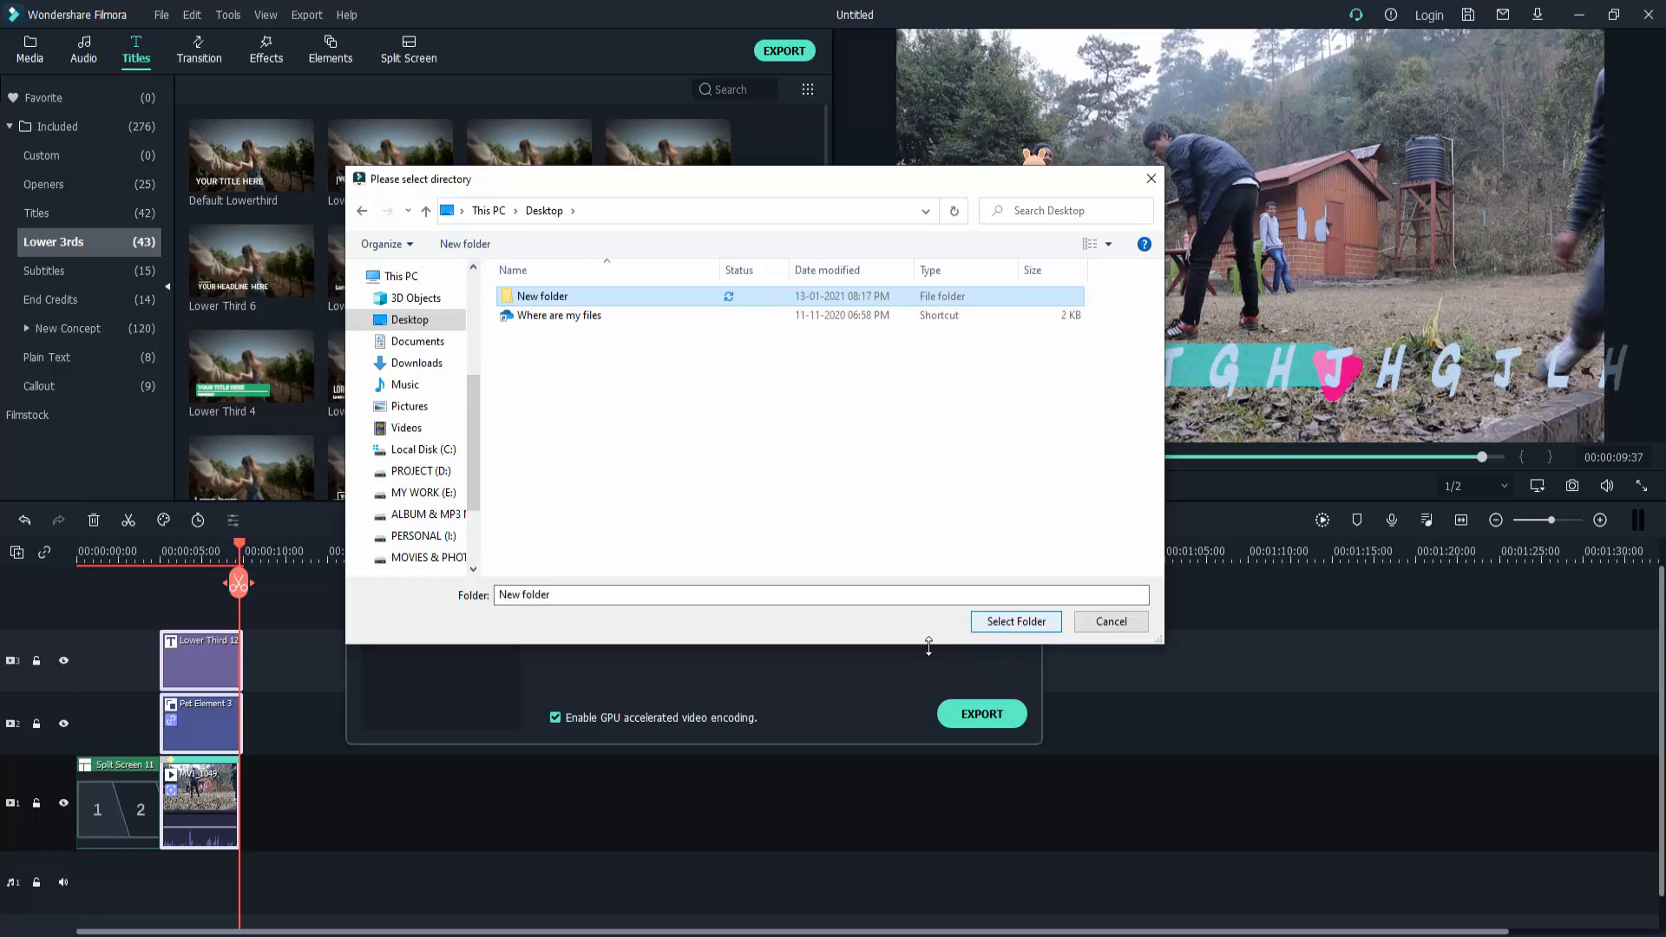
click(1007, 623)
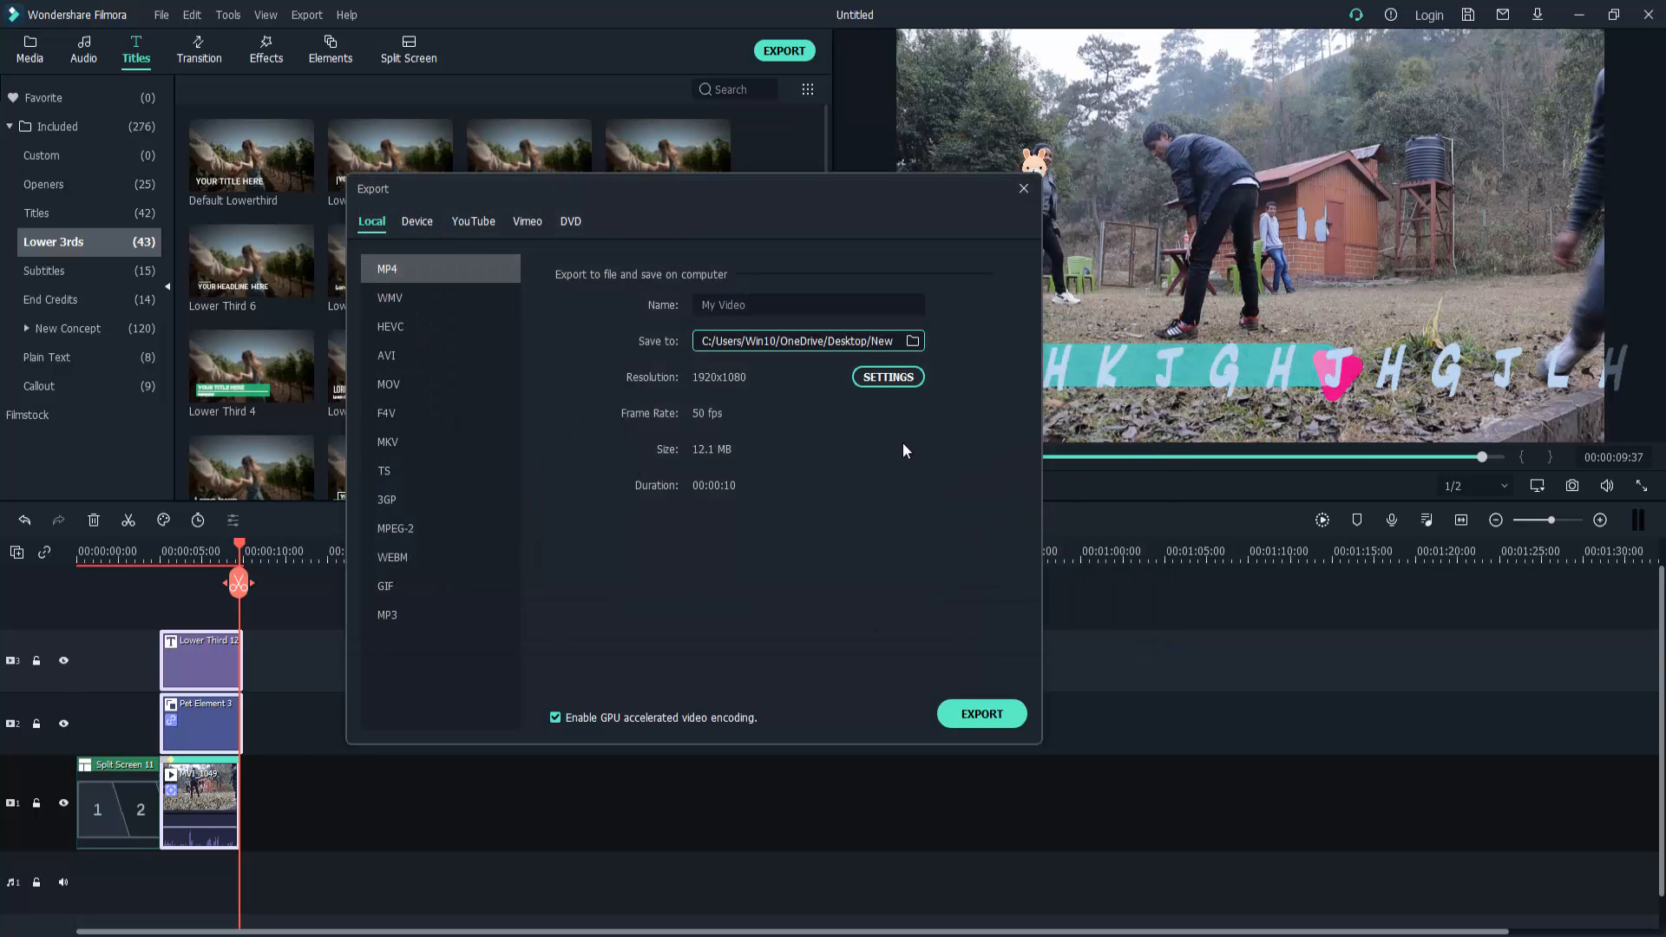
Name the exported video "hjkjhkhj"
click(767, 305)
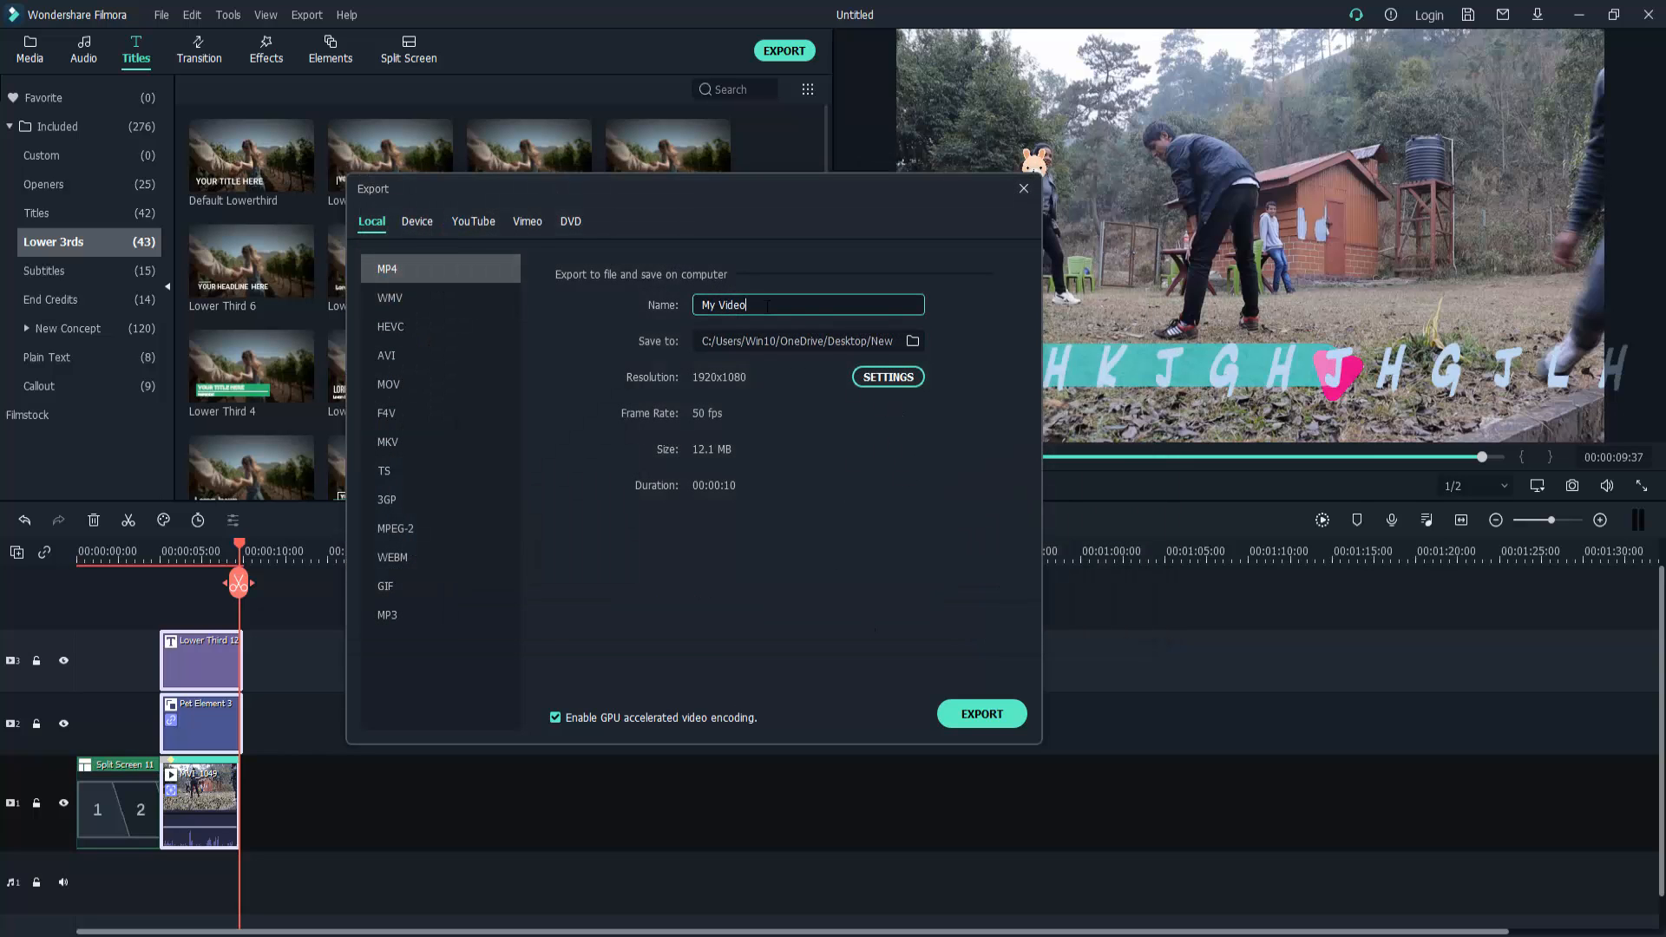
drag(767, 305, 685, 309)
text(hjkjhkhj)
Compare the Better and Good quality presets in the MP4 export settings and confirm with Best selected
click(894, 379)
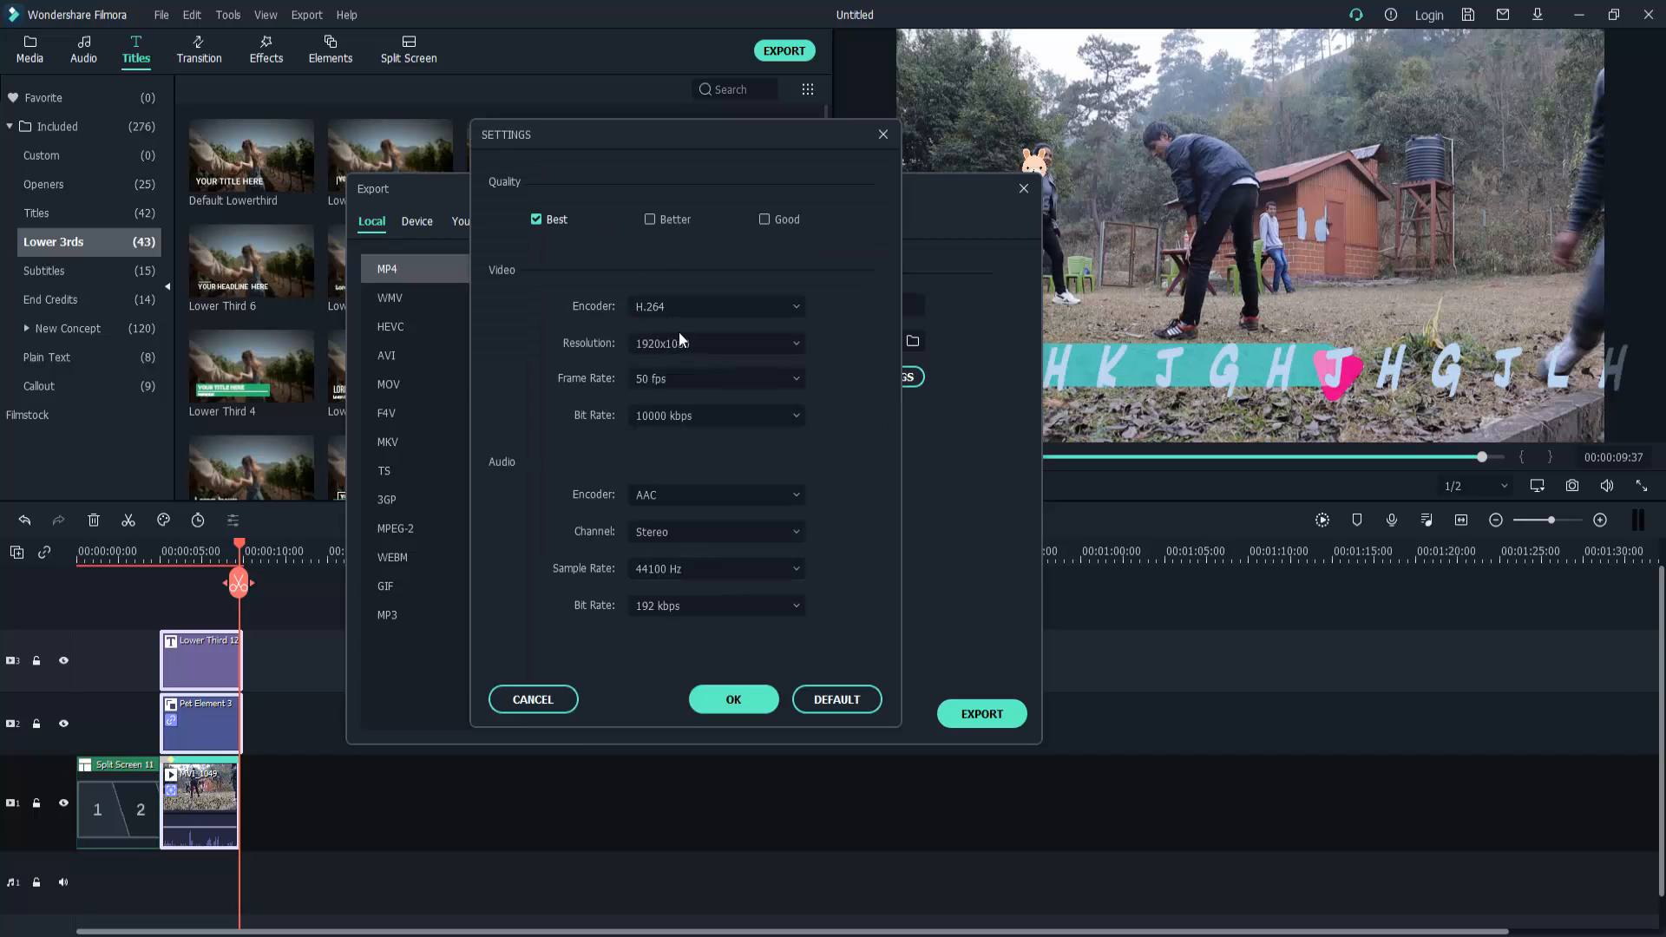
click(652, 217)
click(765, 221)
click(650, 220)
click(536, 219)
click(722, 700)
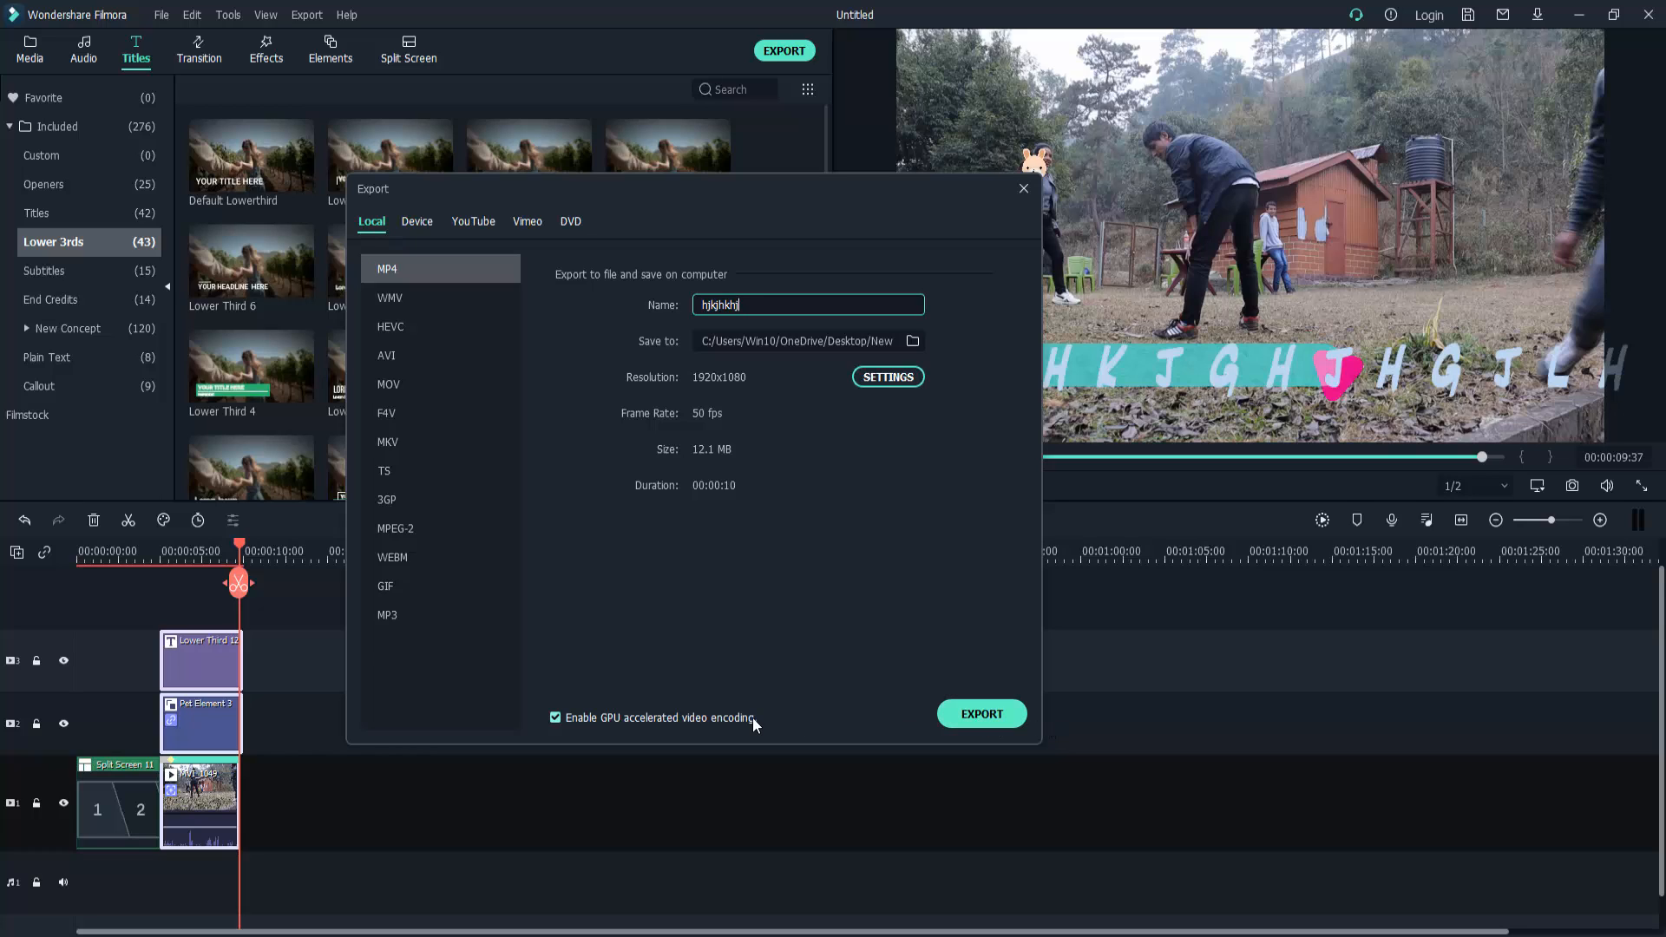
Export the project as an MP4 video and close the export progress window when rendering is done
click(948, 721)
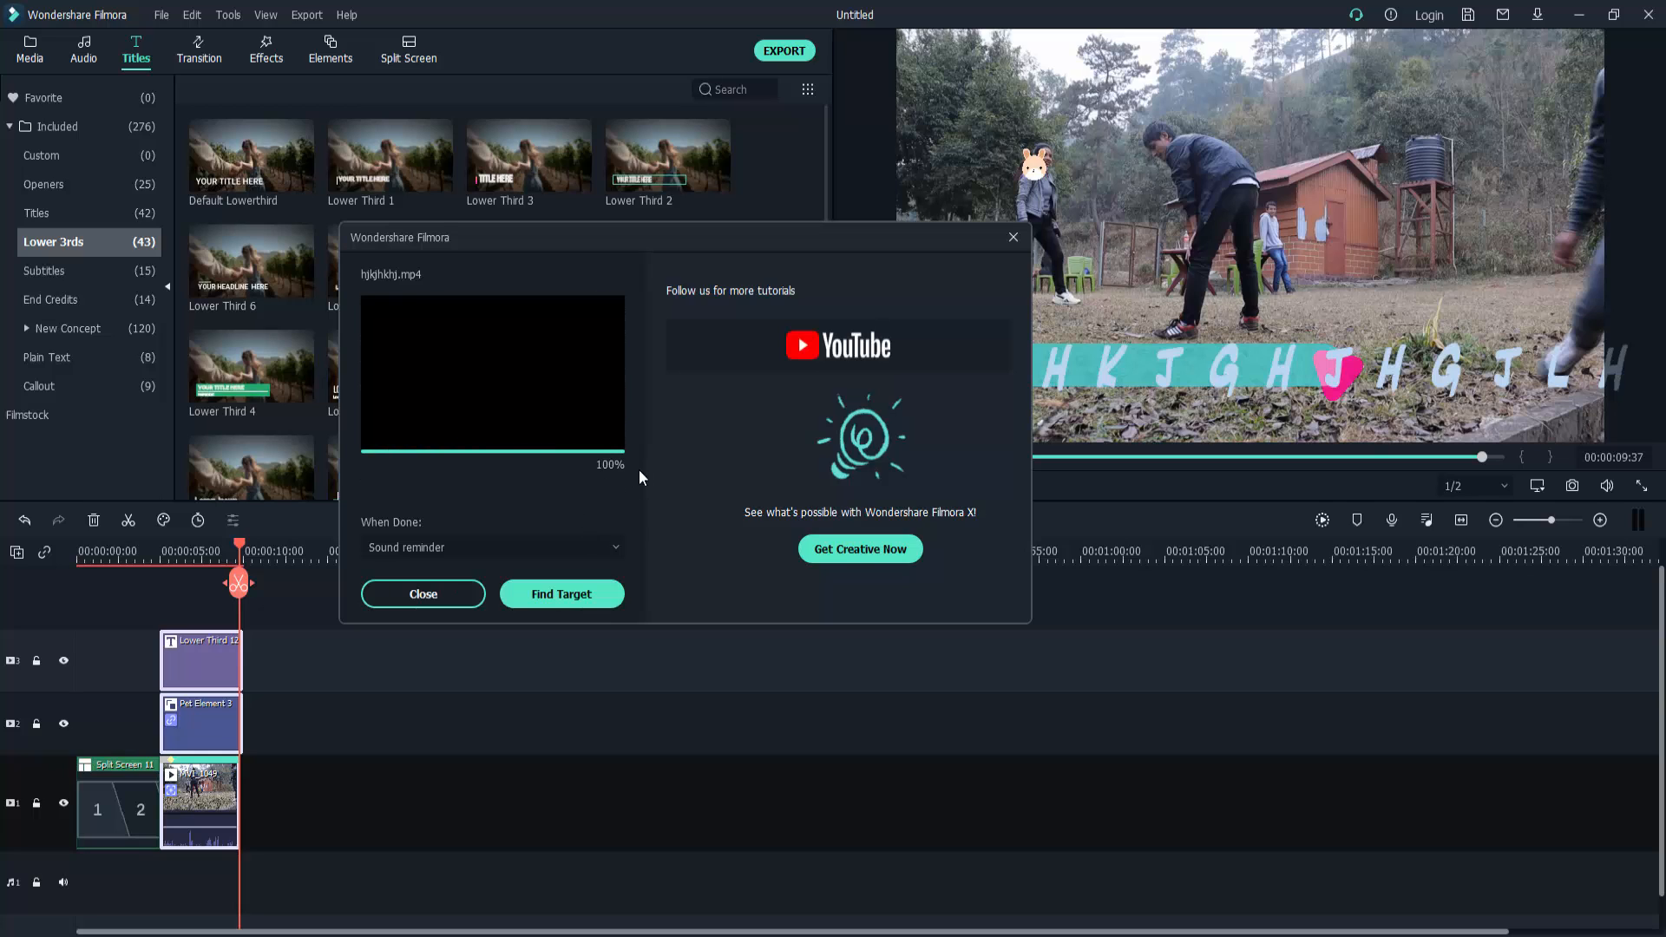
click(456, 596)
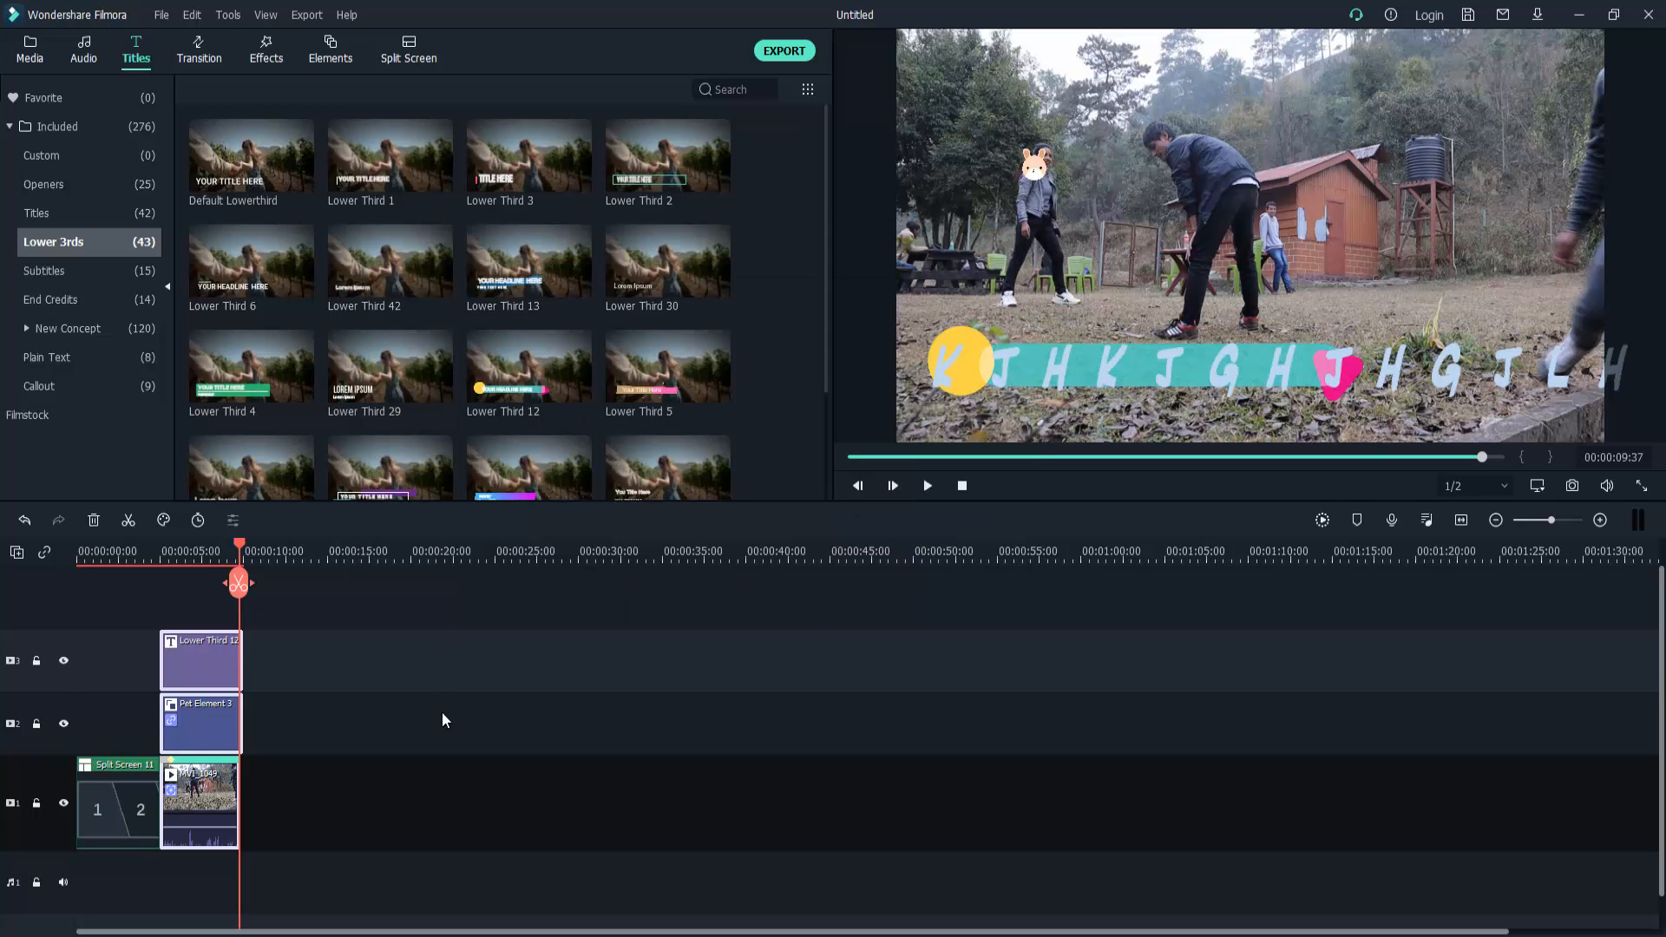
Minimize the editor and the 2021 picnic window, and open New folder on the desktop
click(1579, 15)
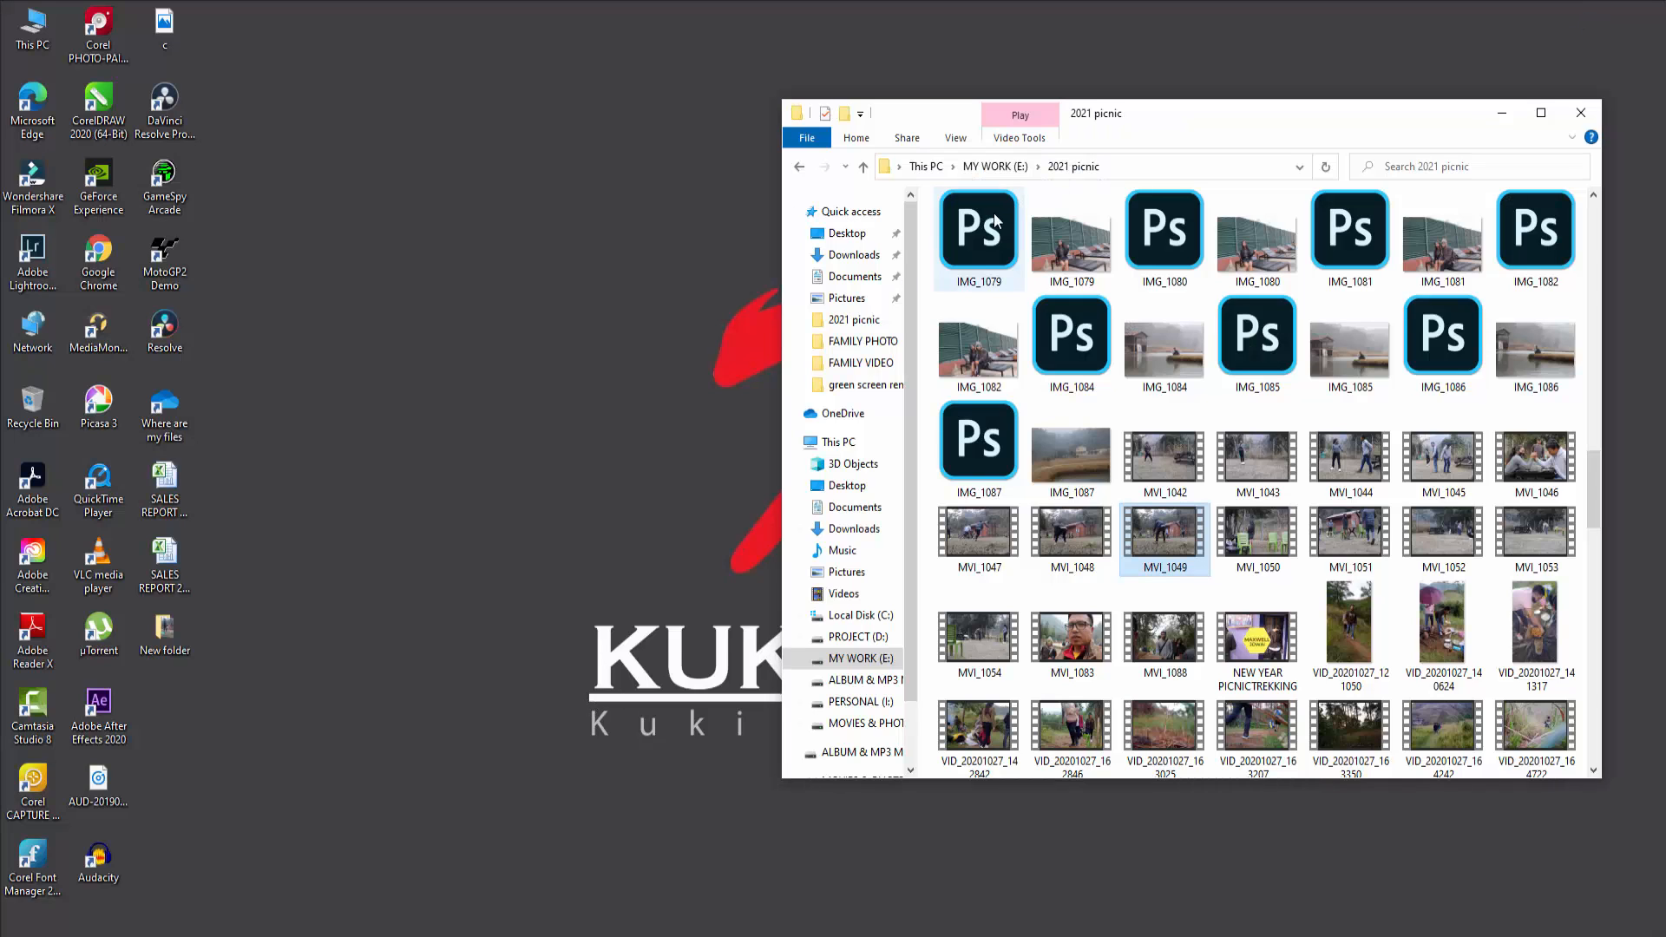
click(1502, 117)
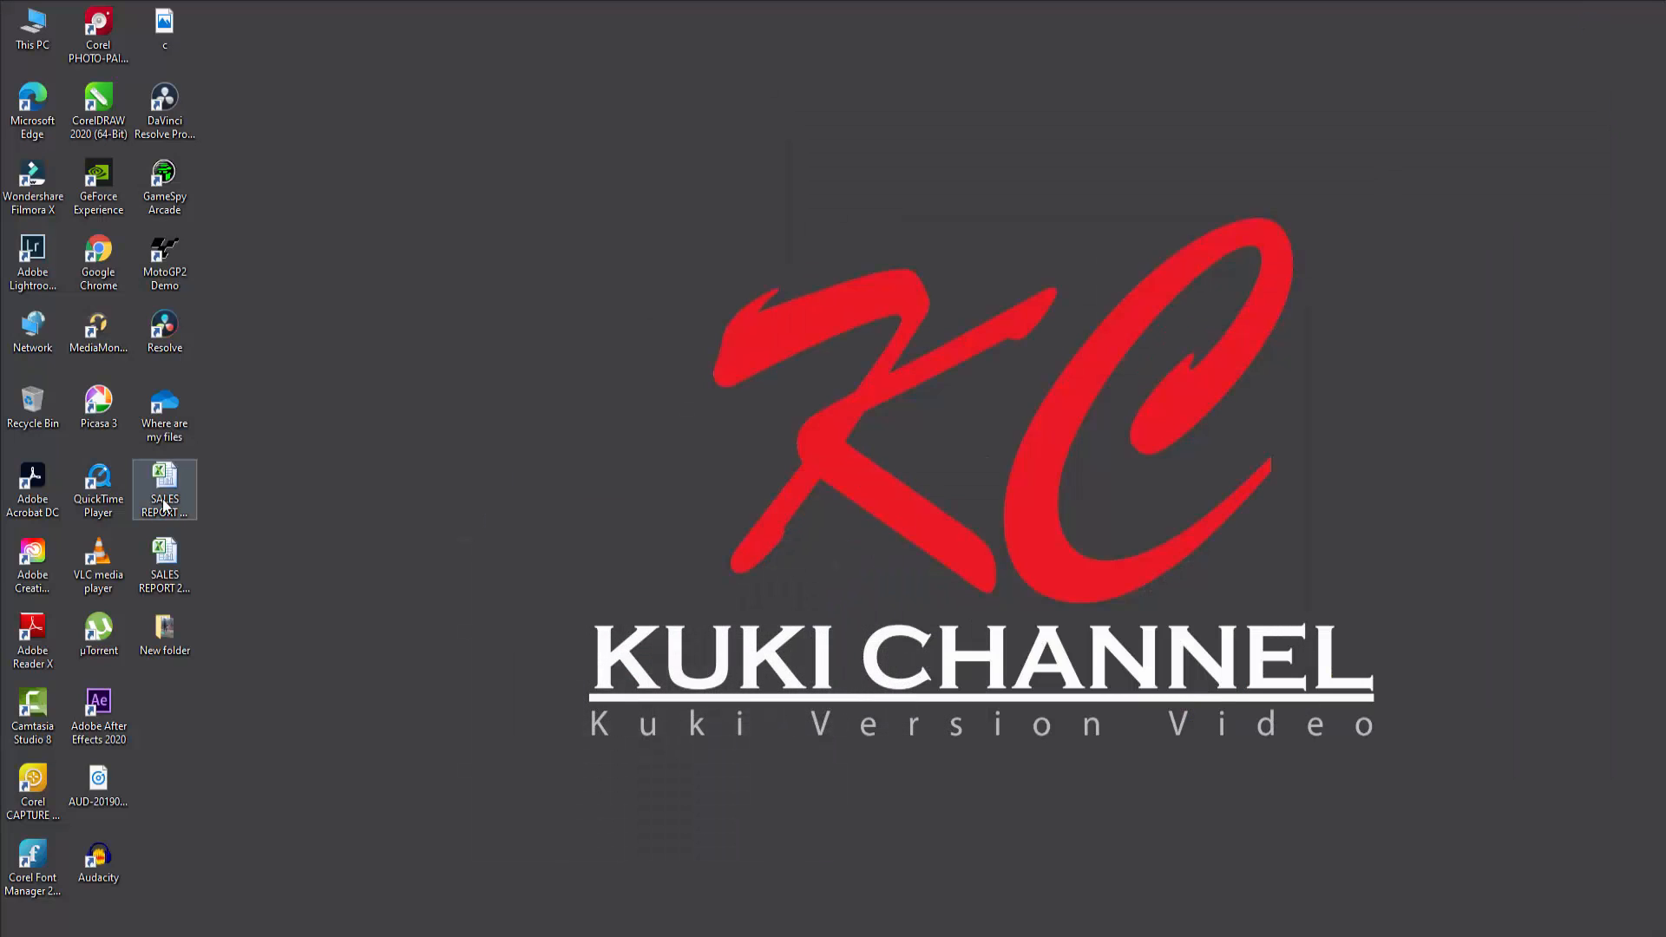
double_click(166, 634)
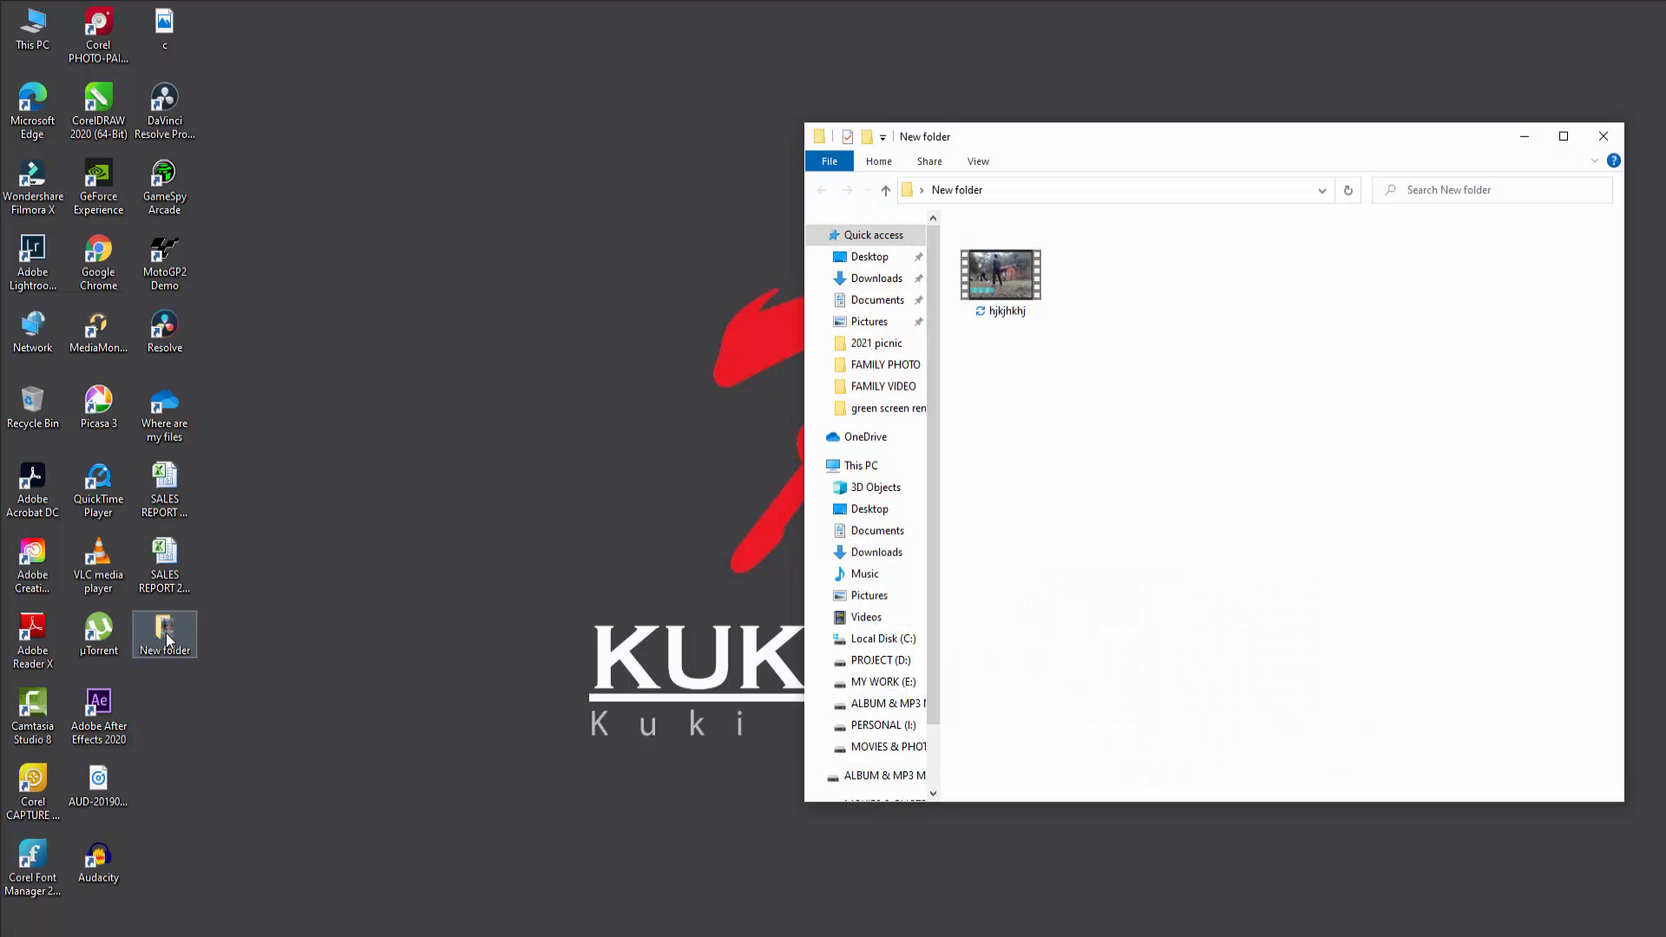
Play the exported hjkjhkhj video to the end and close the player
click(1017, 274)
double_click(1016, 274)
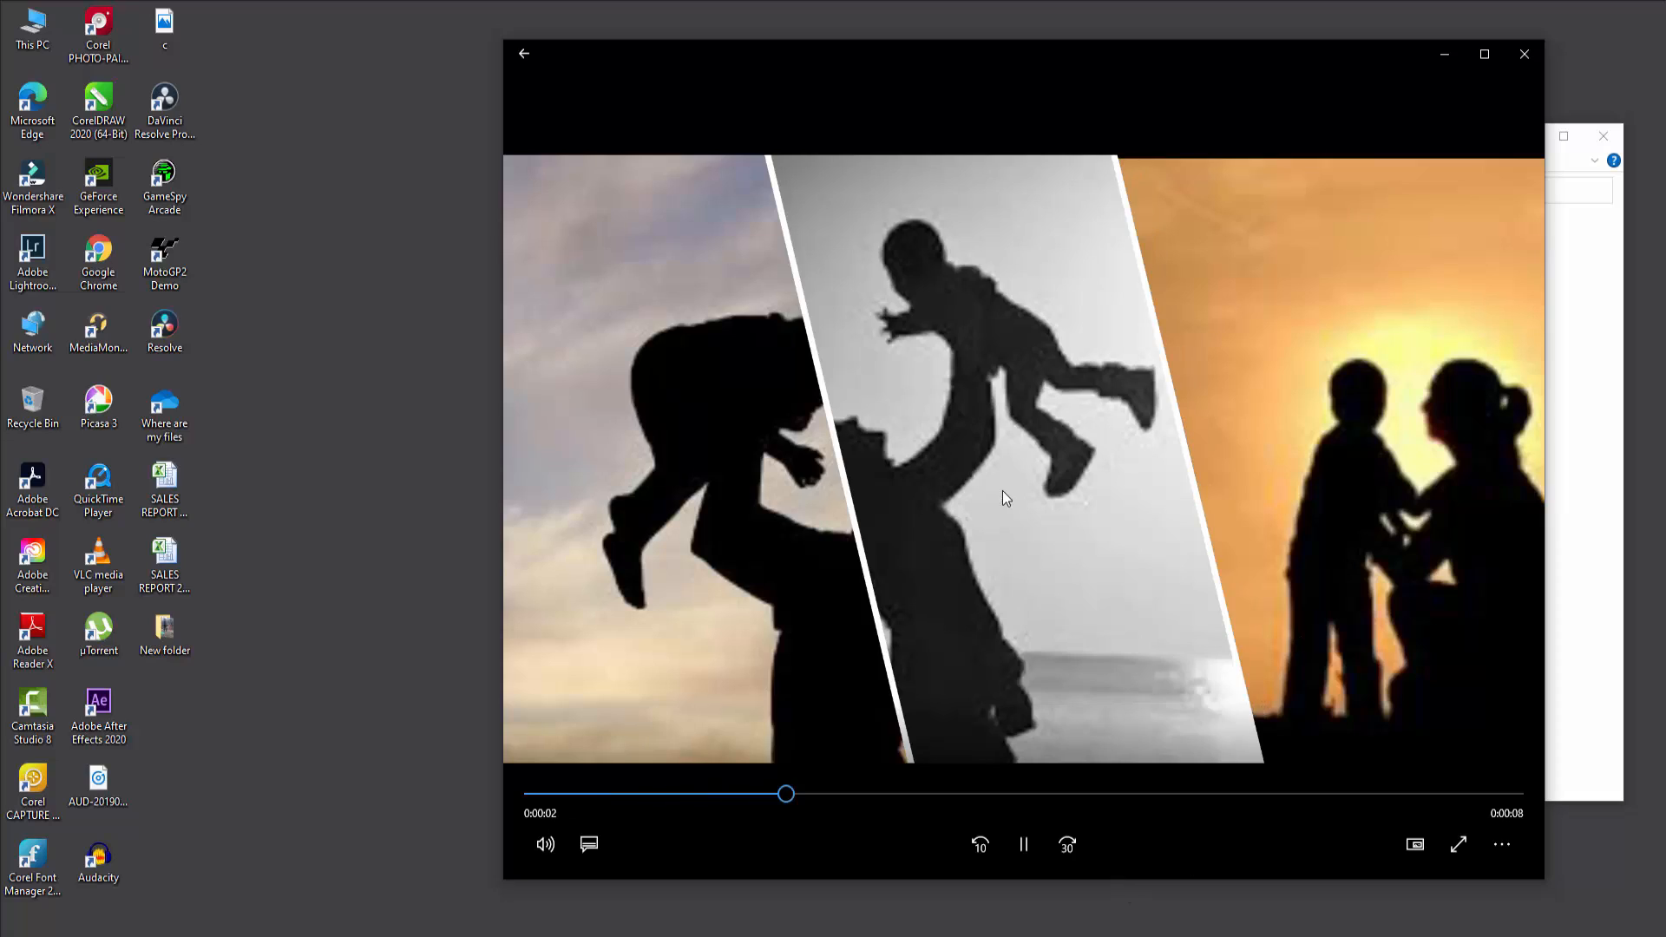
double_click(980, 572)
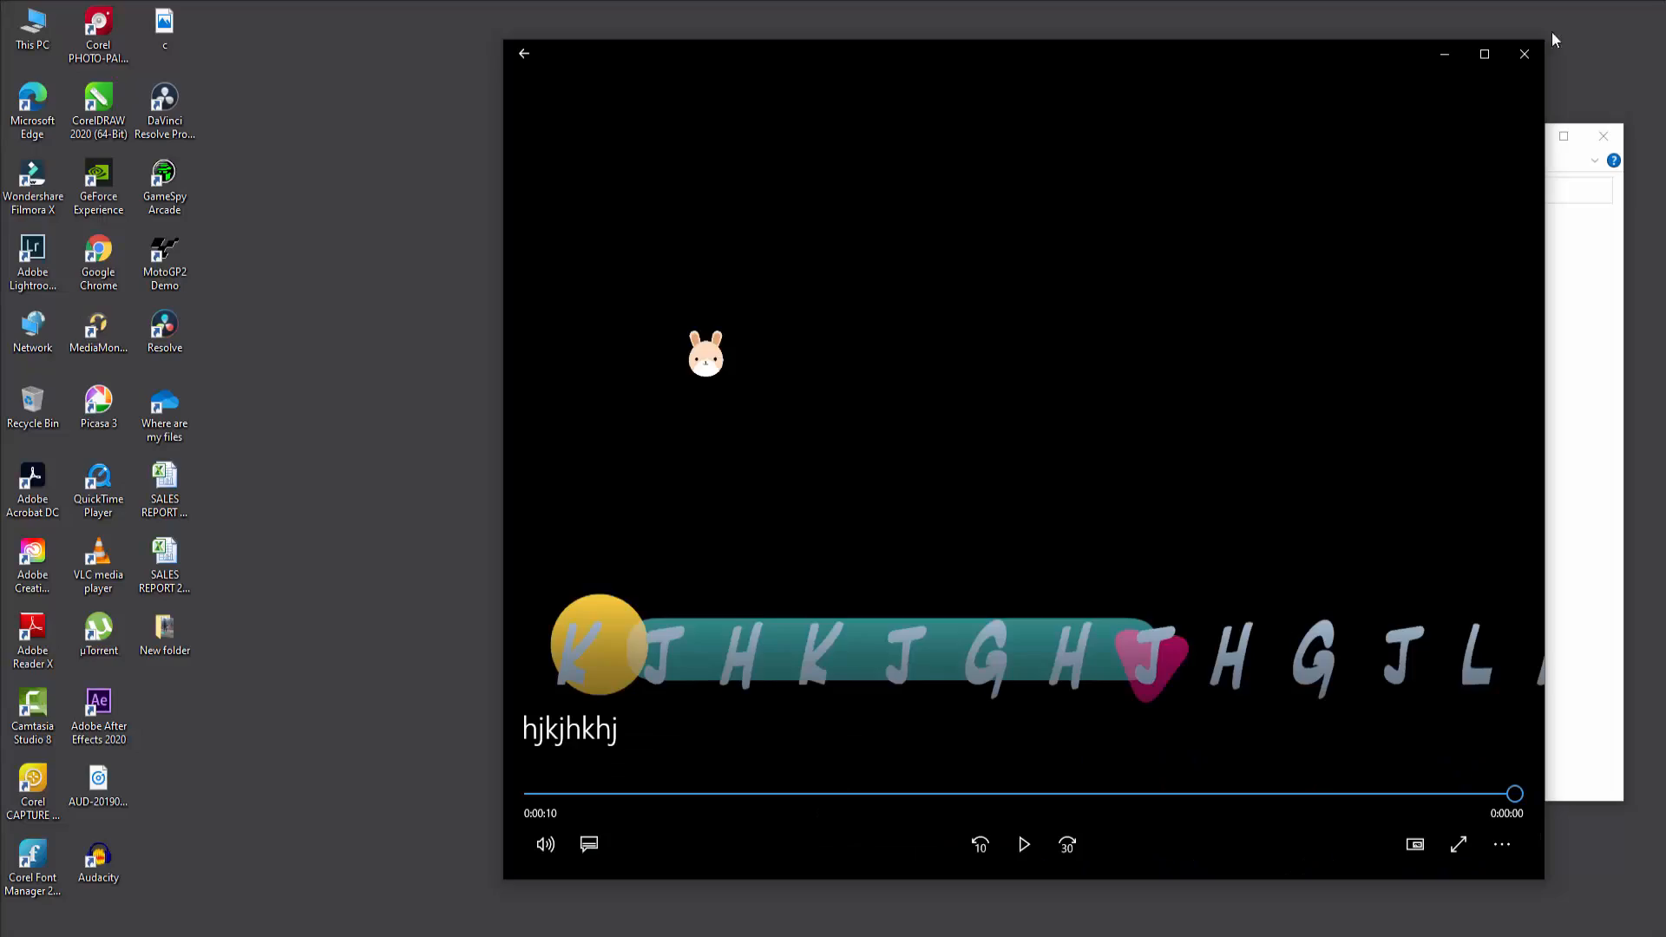
click(1526, 55)
right_click(440, 237)
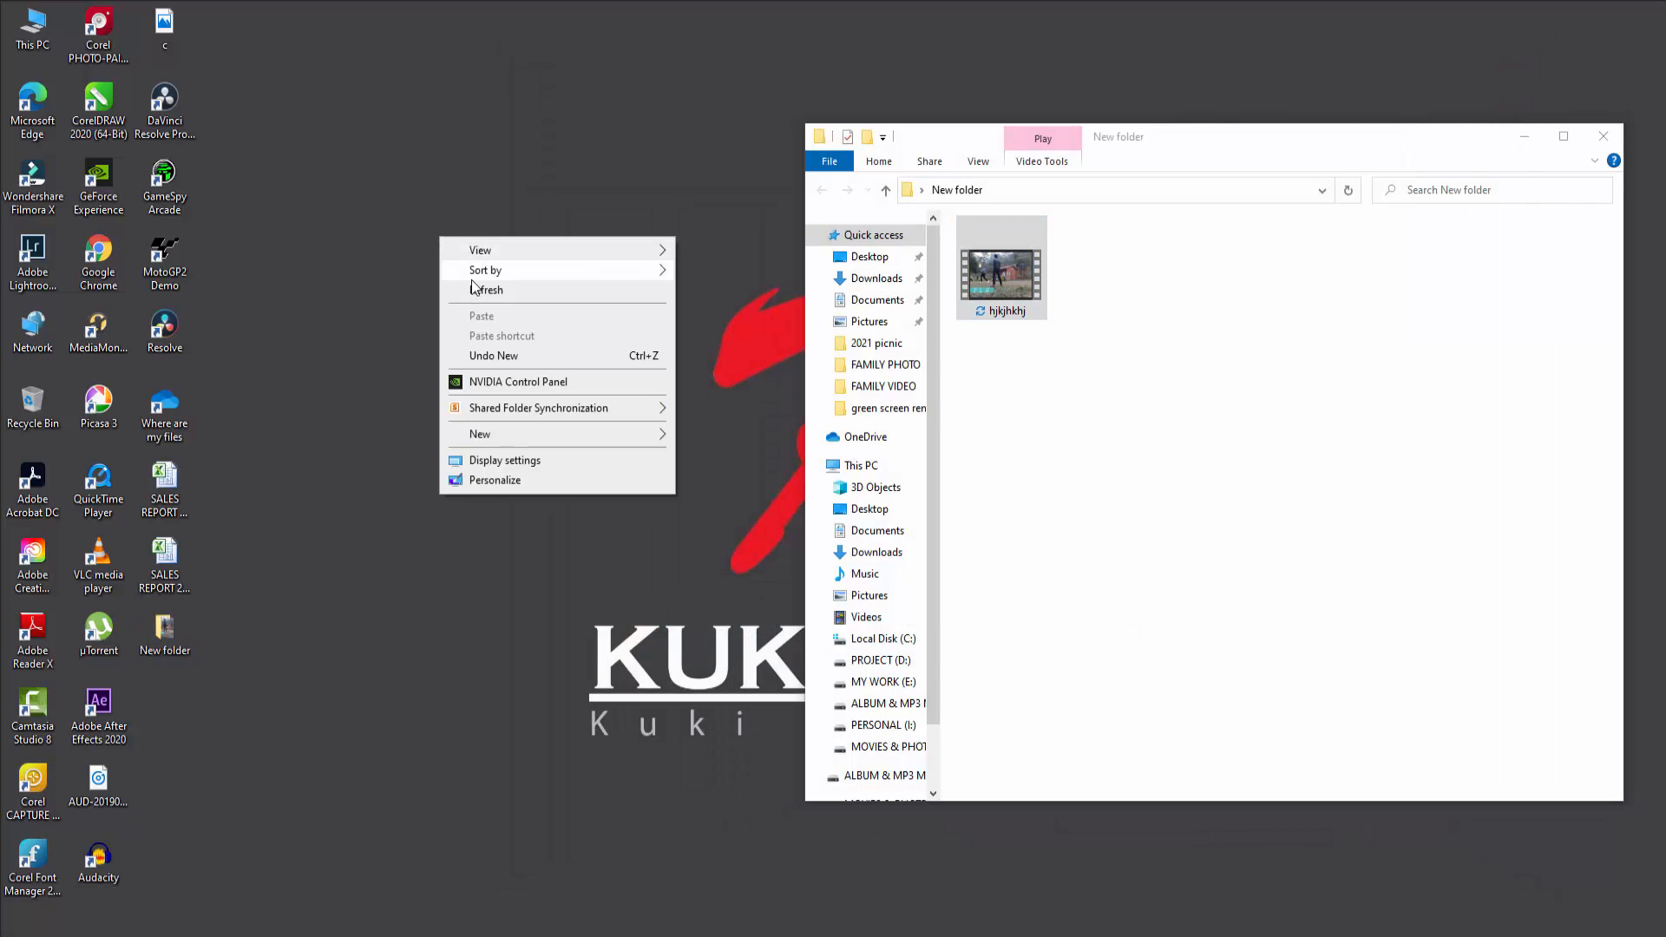
click(475, 288)
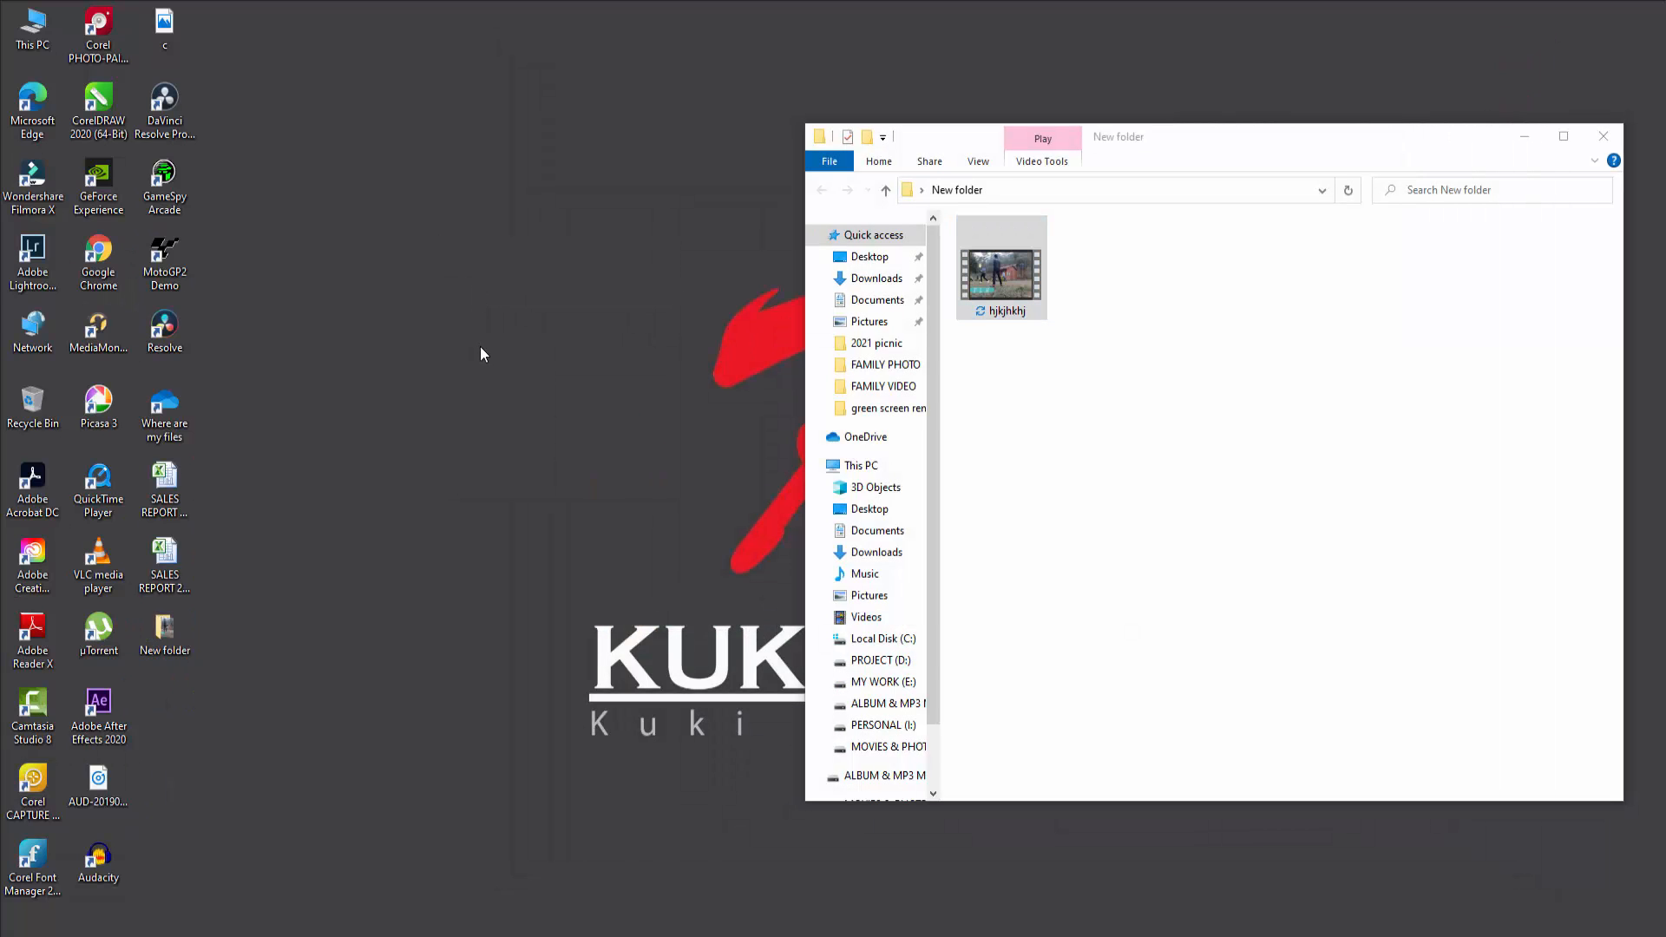